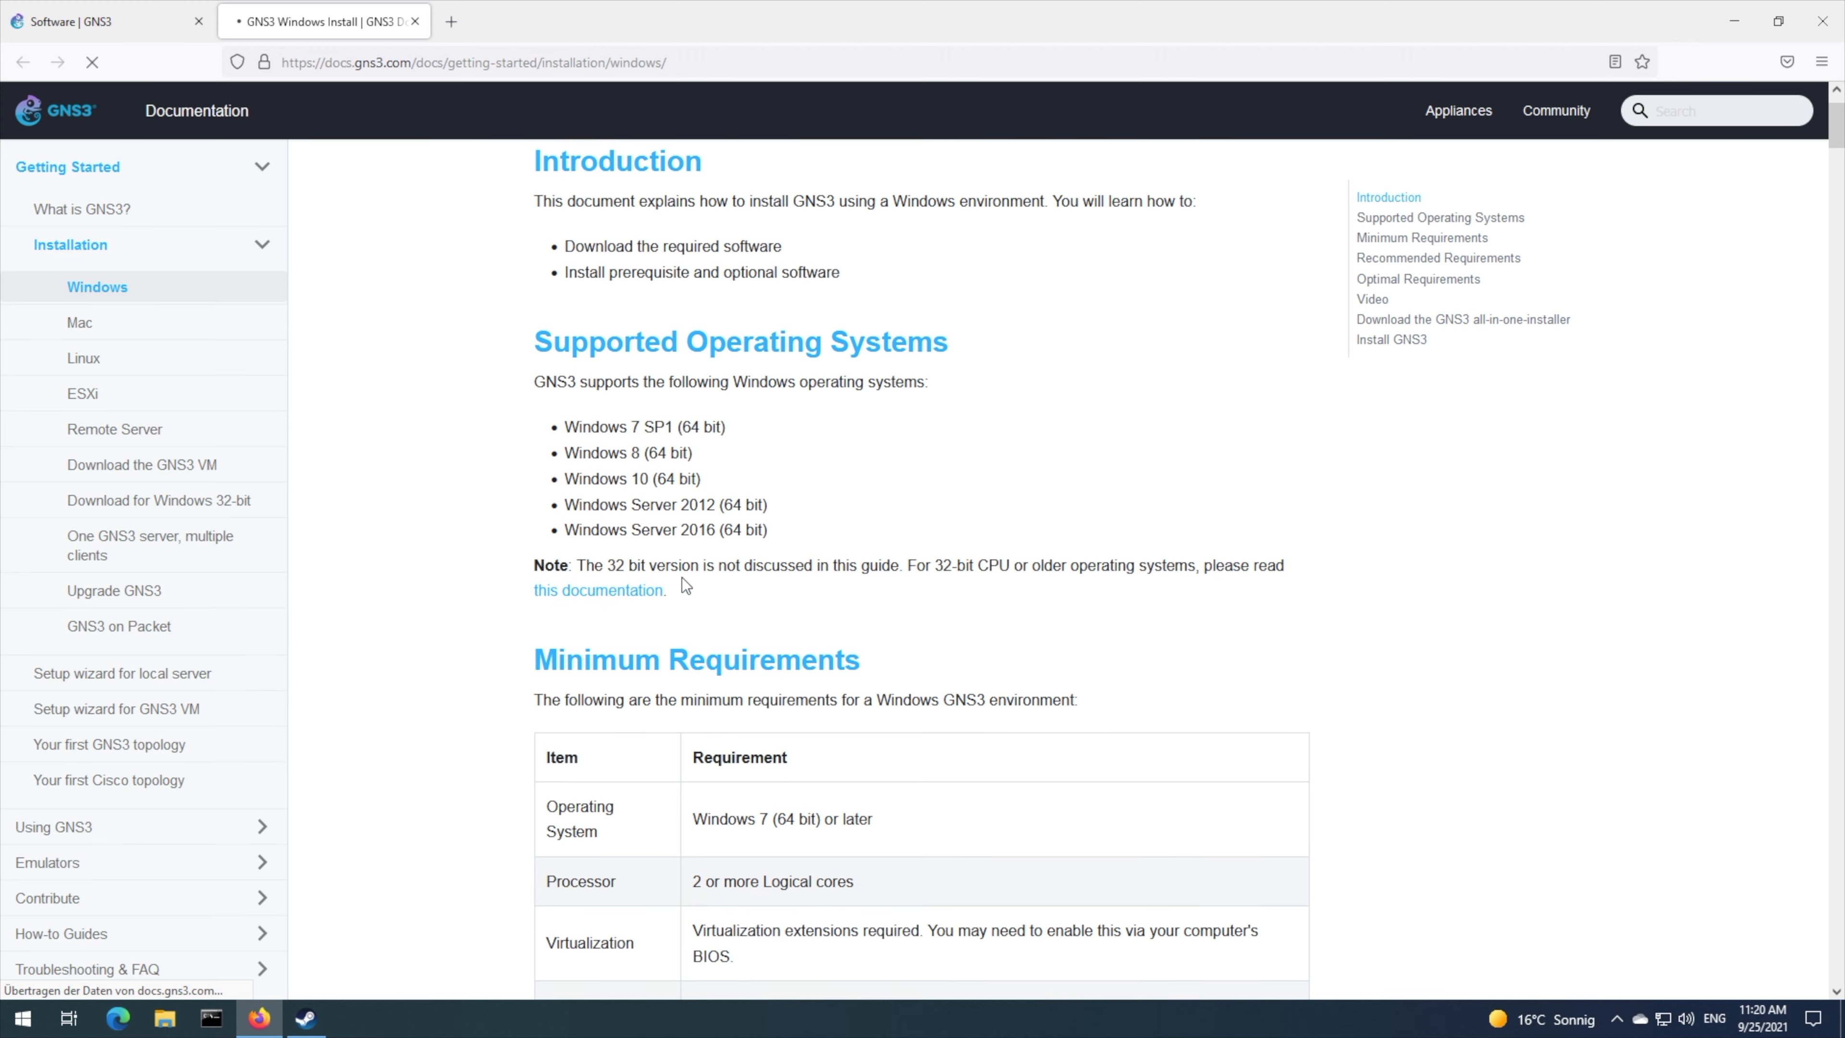
- Review the supported operating systems and minimum requirements in the GNS3 Windows installation guide
{"action": "scroll", "coordinate": [696, 427], "scroll_direction": "up", "scroll_amount": 1}
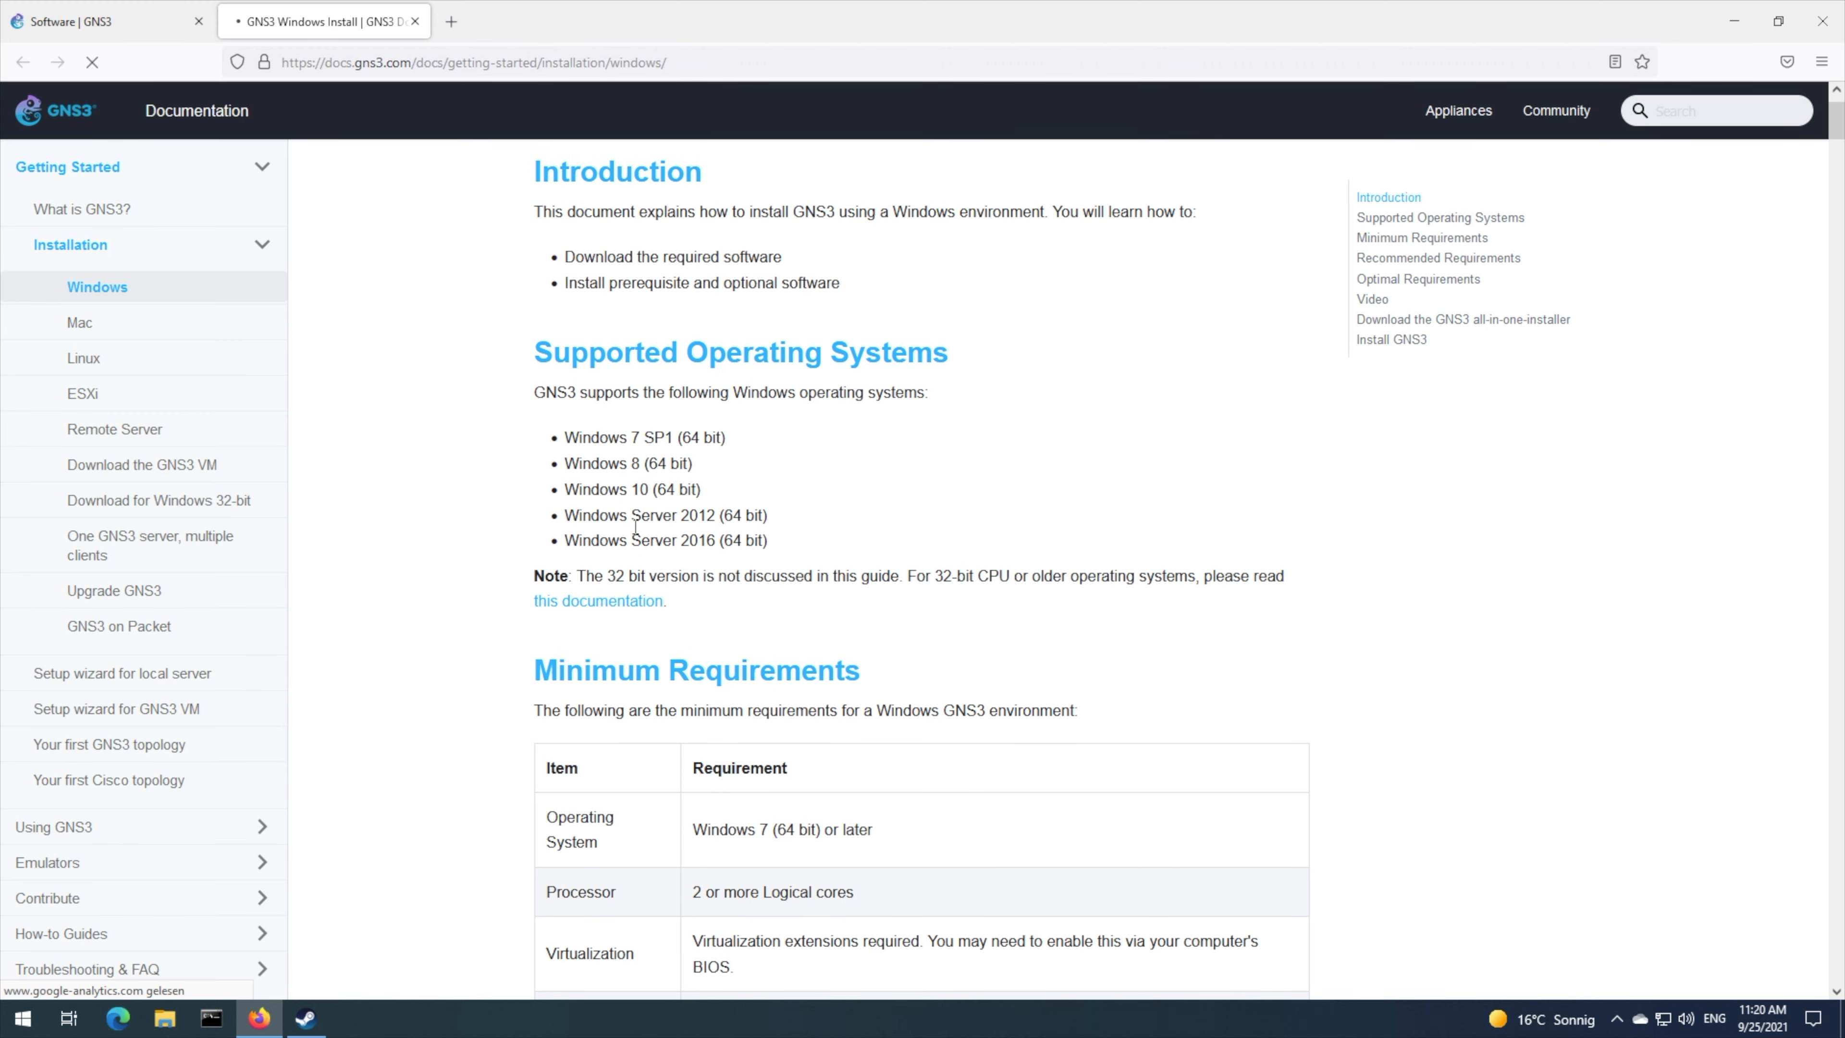
{"action": "scroll", "coordinate": [656, 778], "scroll_direction": "down", "scroll_amount": 2}
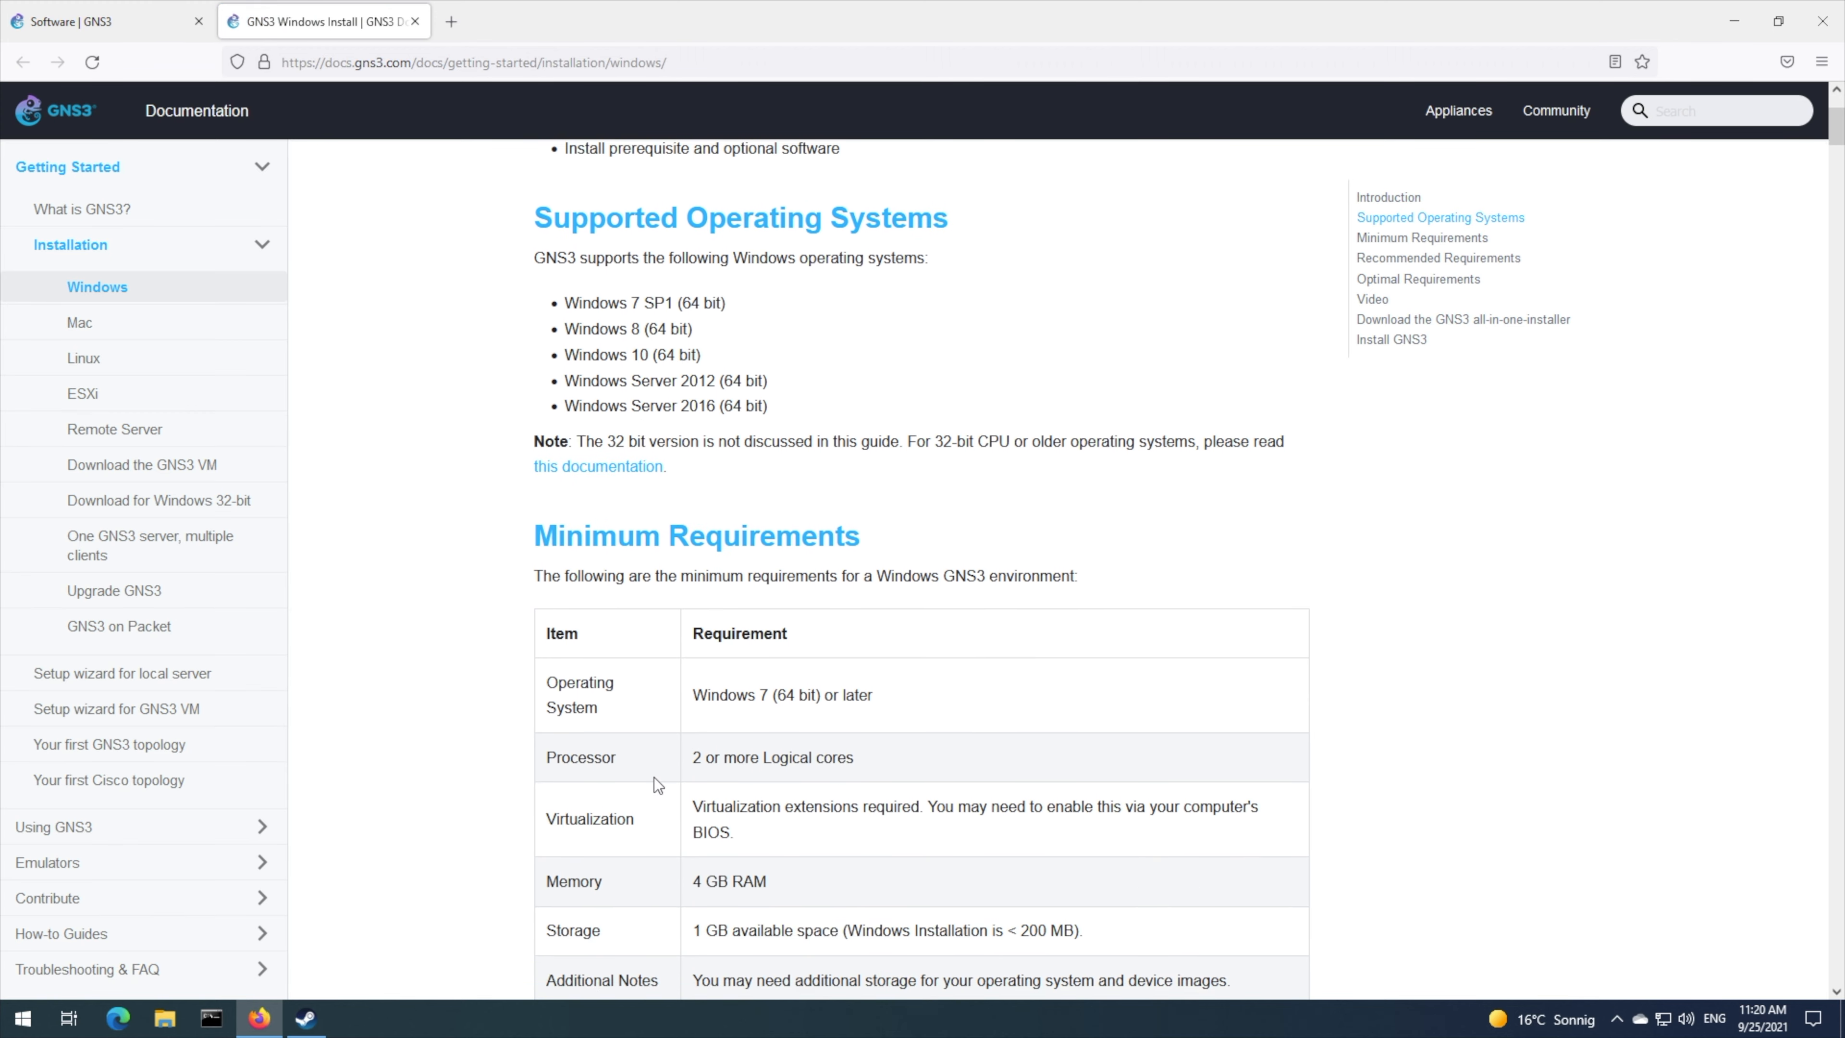
{"action": "scroll", "coordinate": [764, 752], "scroll_direction": "down", "scroll_amount": 1}
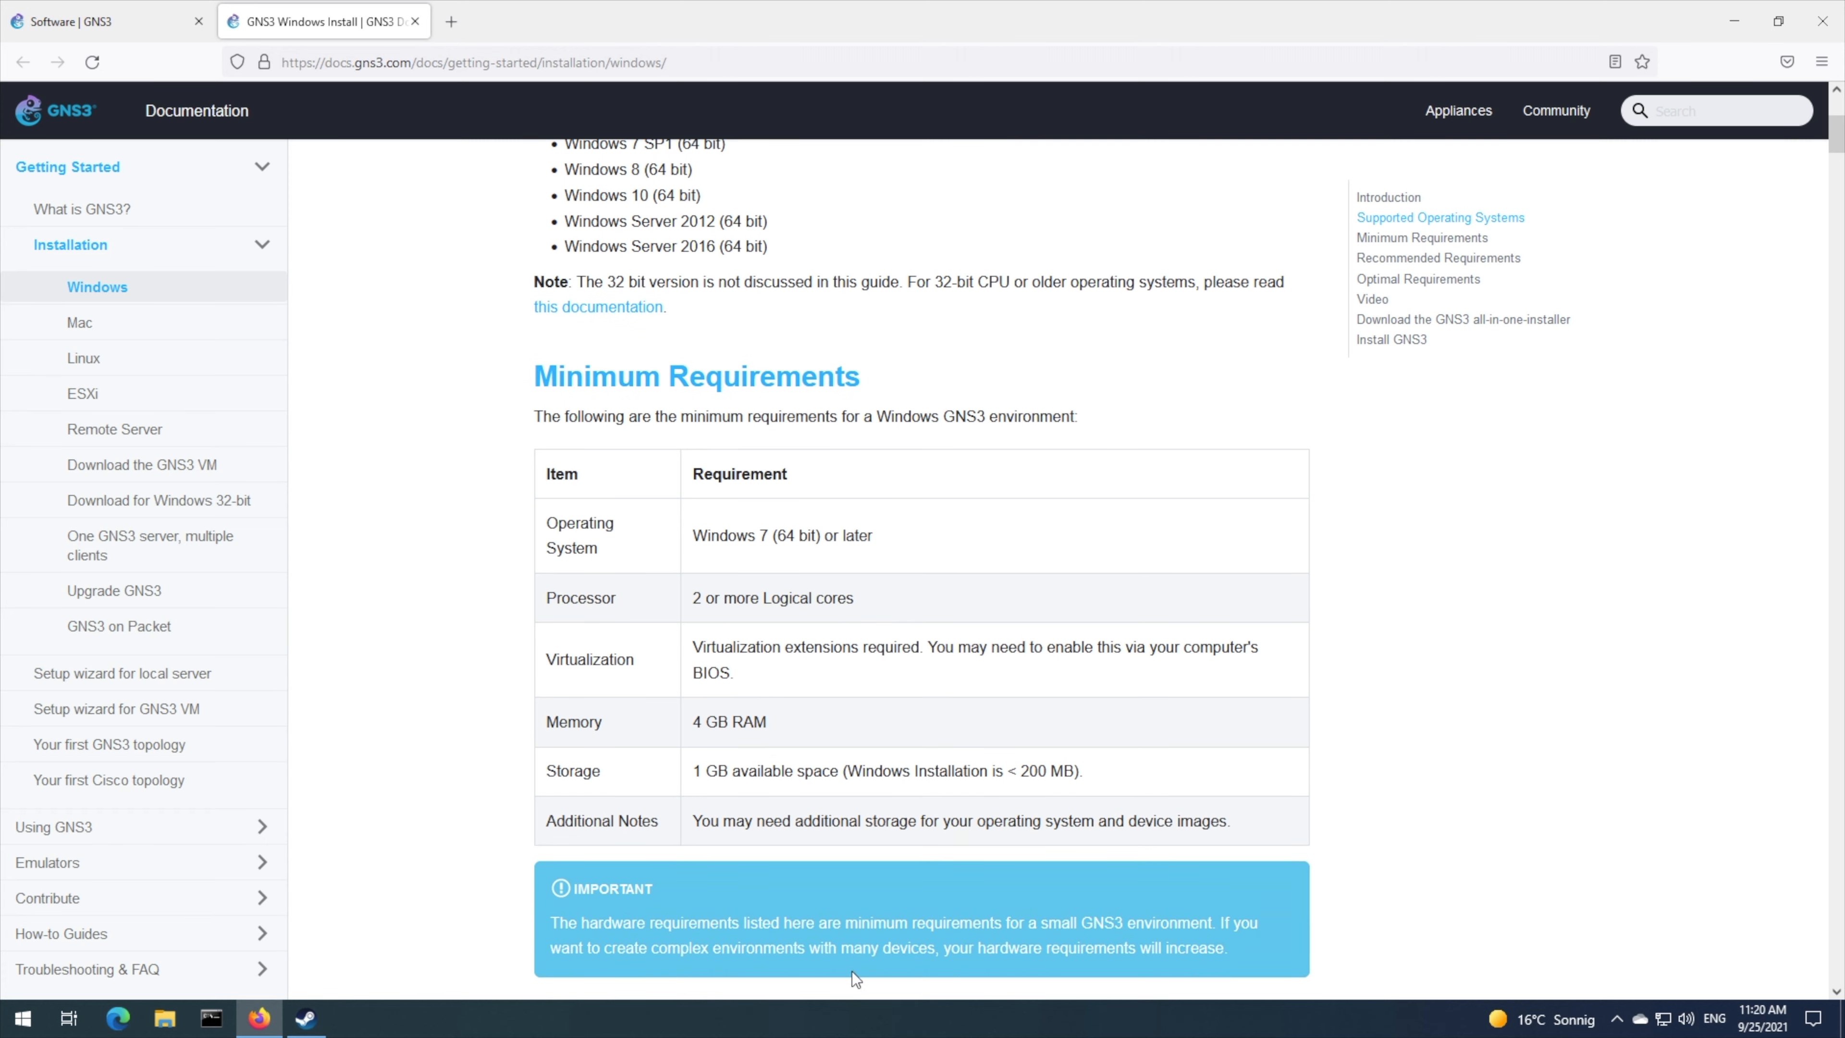
- Inspect the CPU performance details, including cores and virtualization support, in Task Manager and close it
{"action": "right_click", "coordinate": [878, 1014]}
{"action": "left_click", "coordinate": [965, 923]}
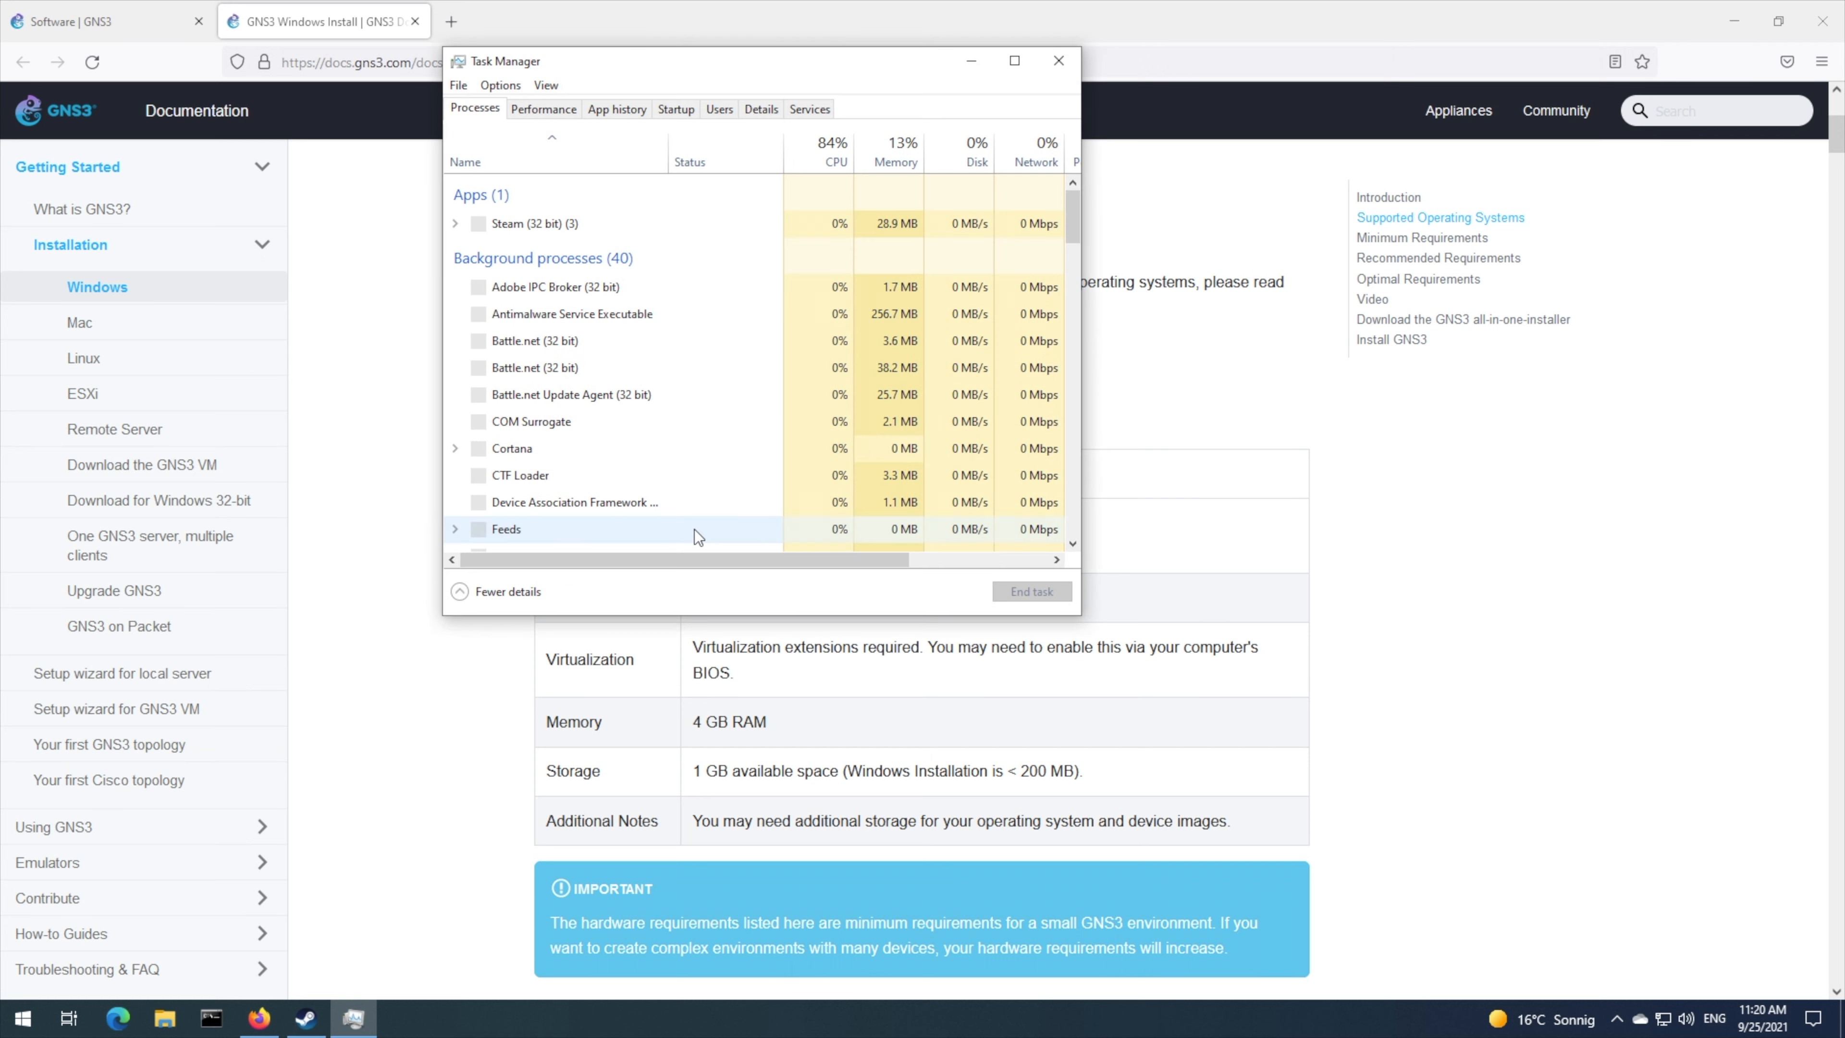
{"action": "left_click", "coordinate": [544, 108]}
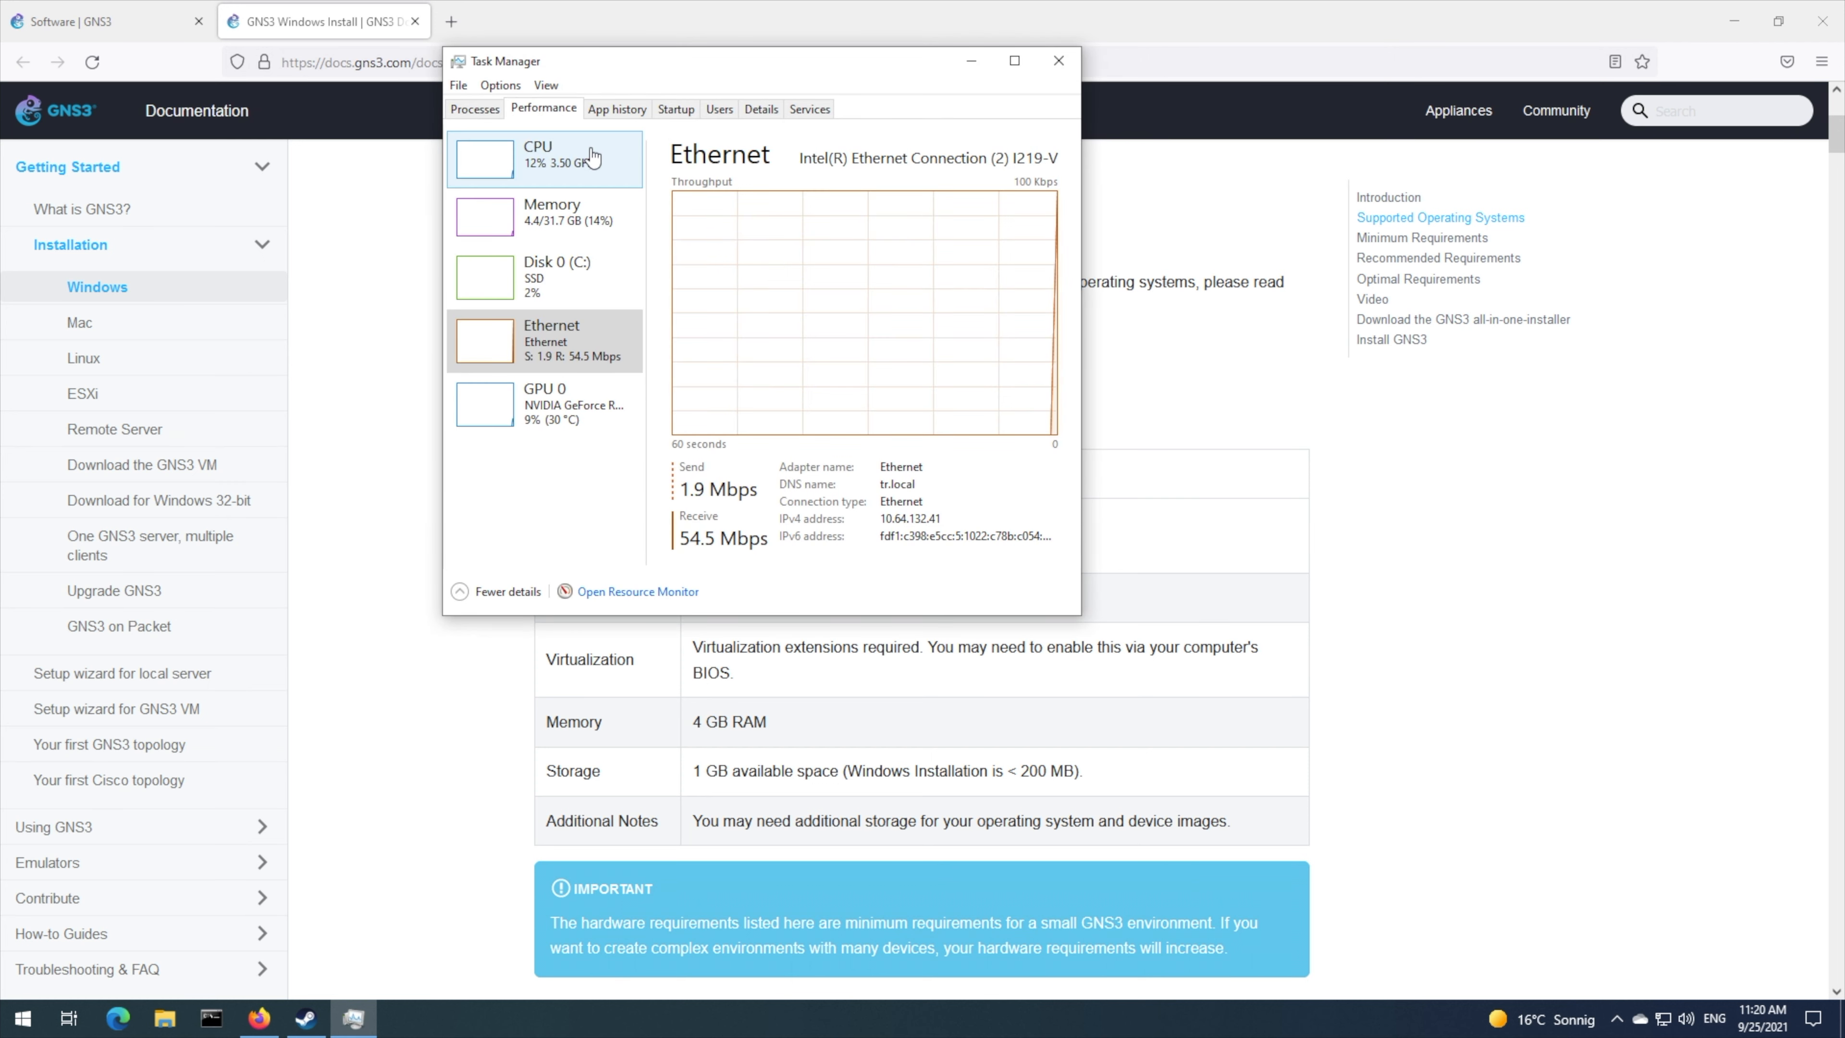
{"action": "left_click", "coordinate": [561, 169]}
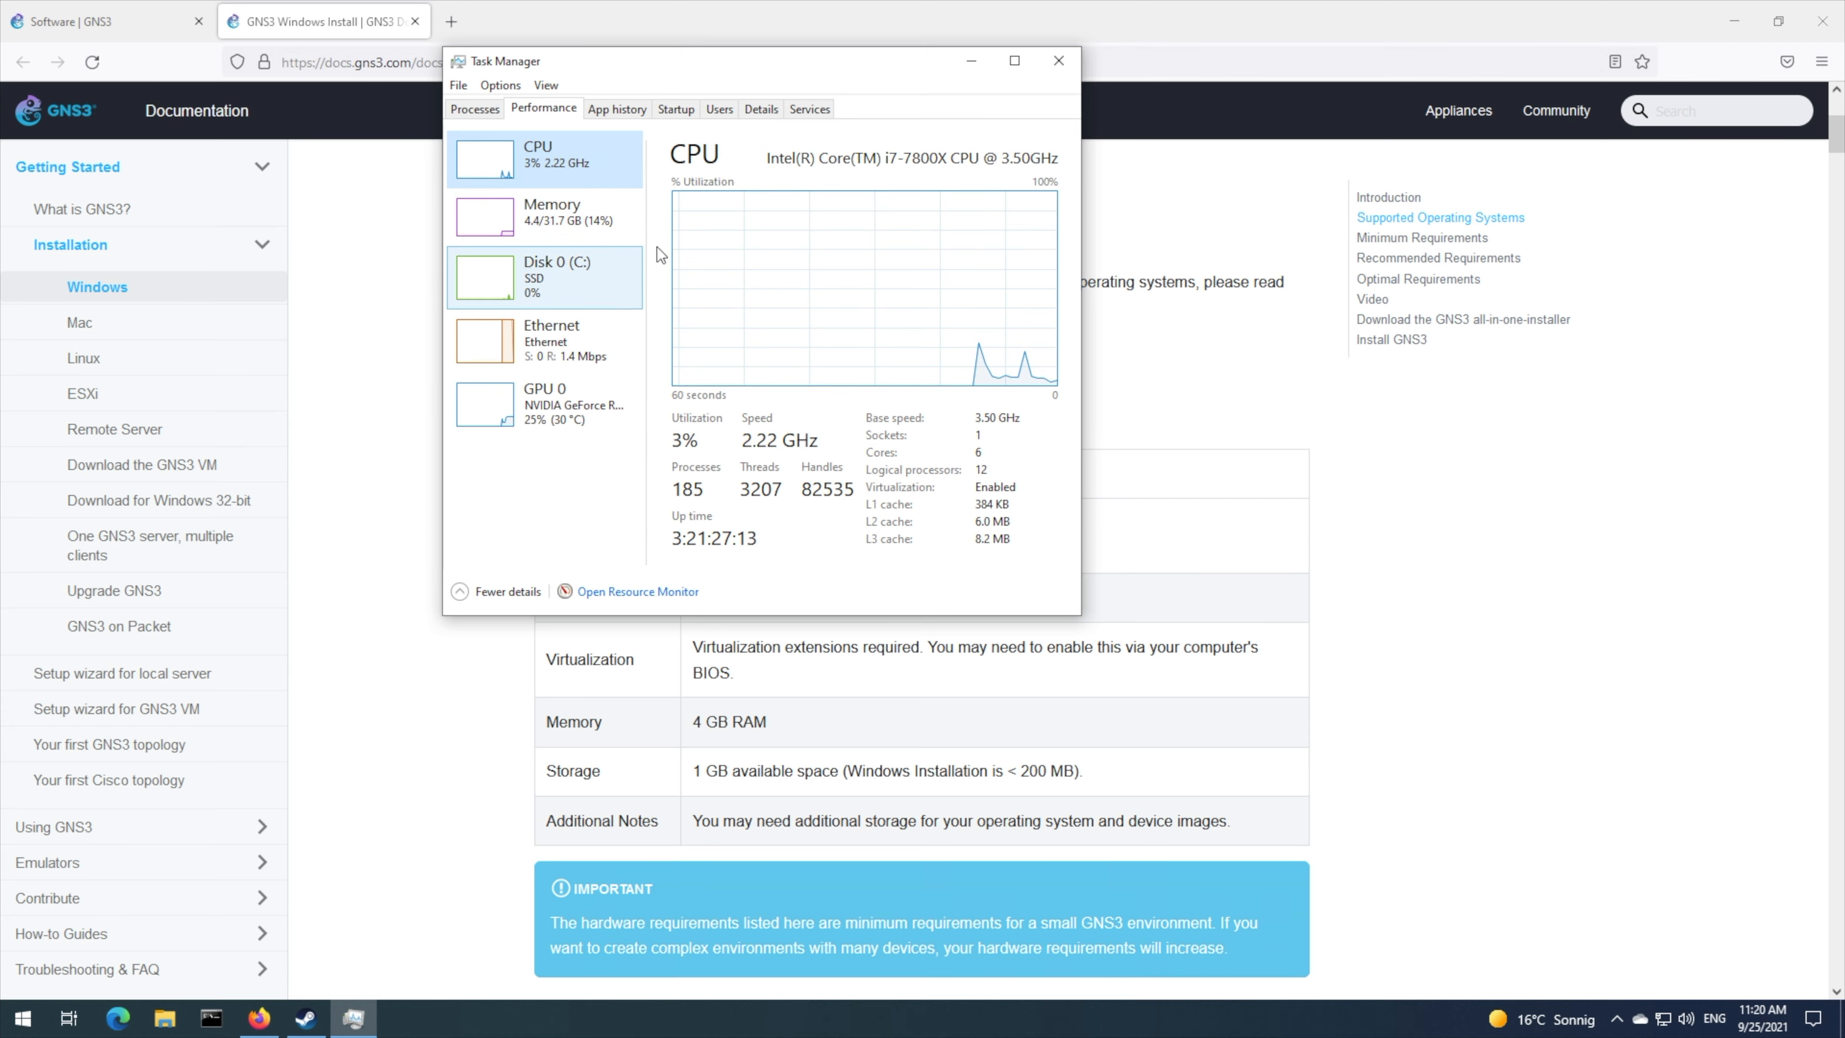
{"action": "left_click", "coordinate": [1058, 61]}
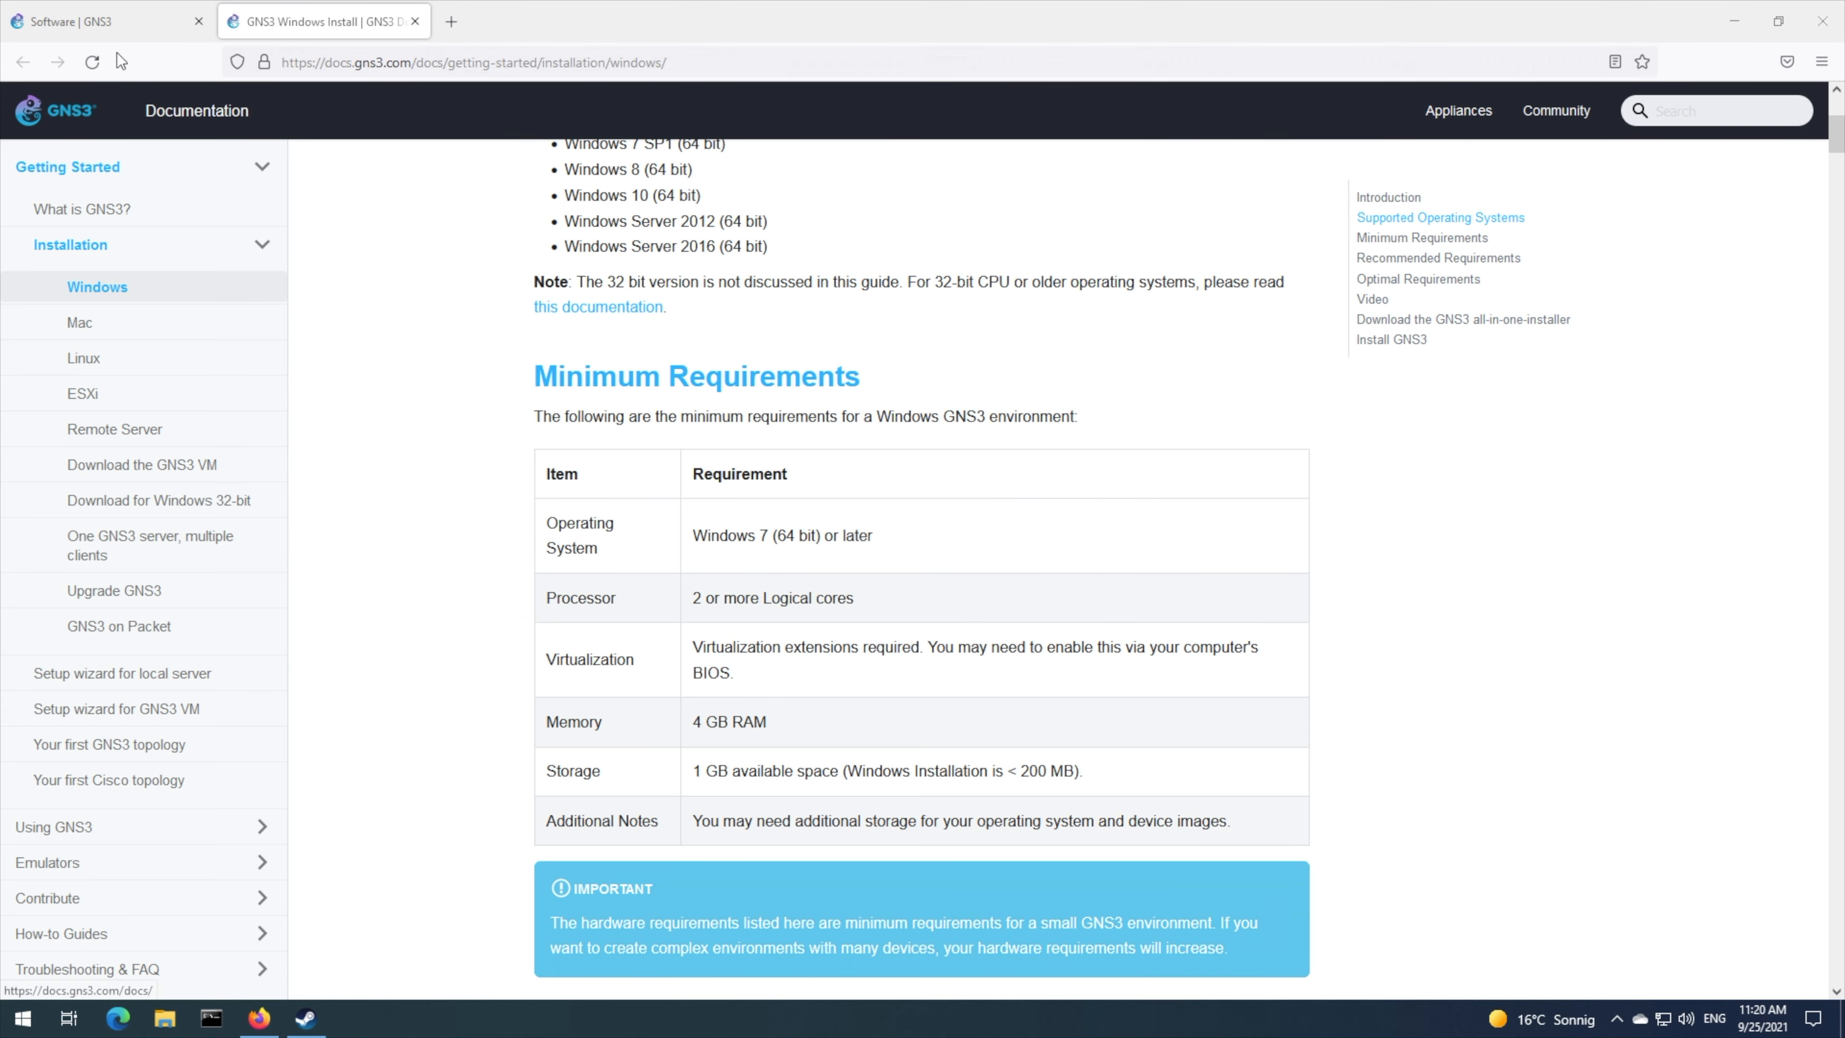
- Request the Windows version on the GNS3 software download page and log in with the existing account
{"action": "left_click", "coordinate": [102, 22]}
{"action": "left_click", "coordinate": [1184, 429]}
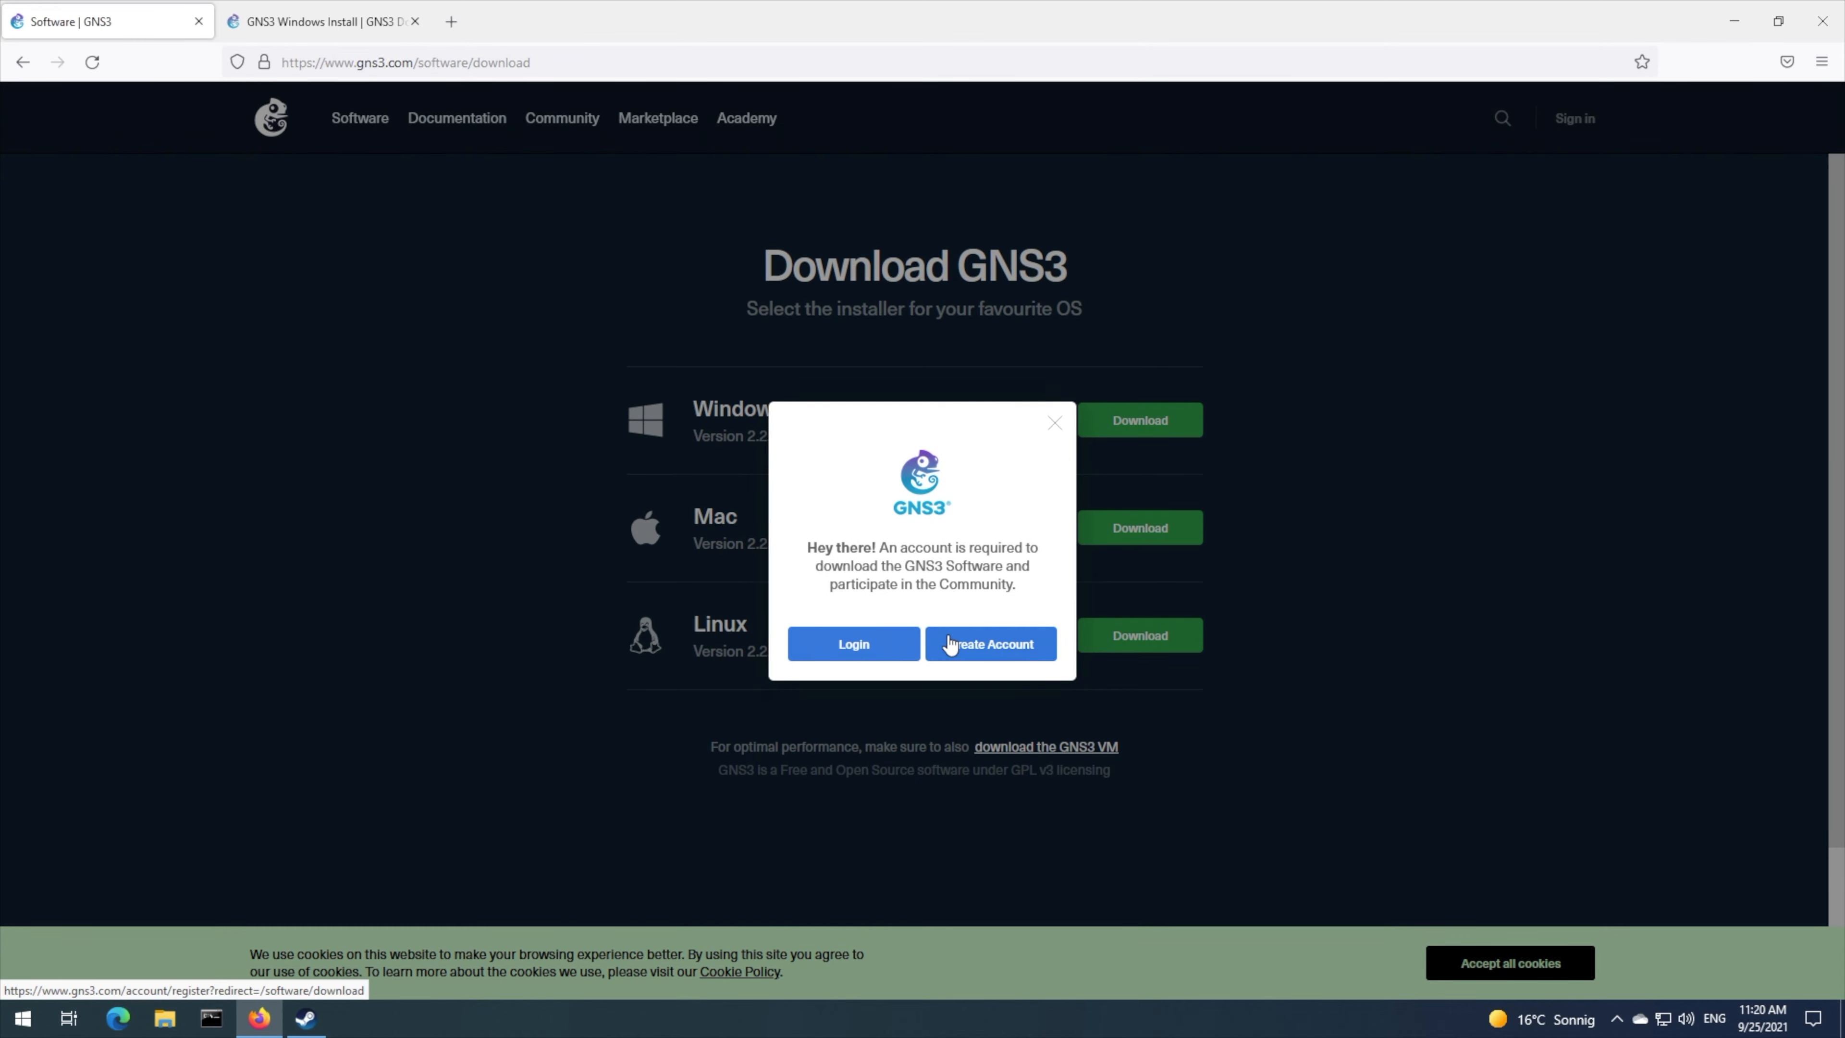
{"action": "left_click", "coordinate": [903, 645]}
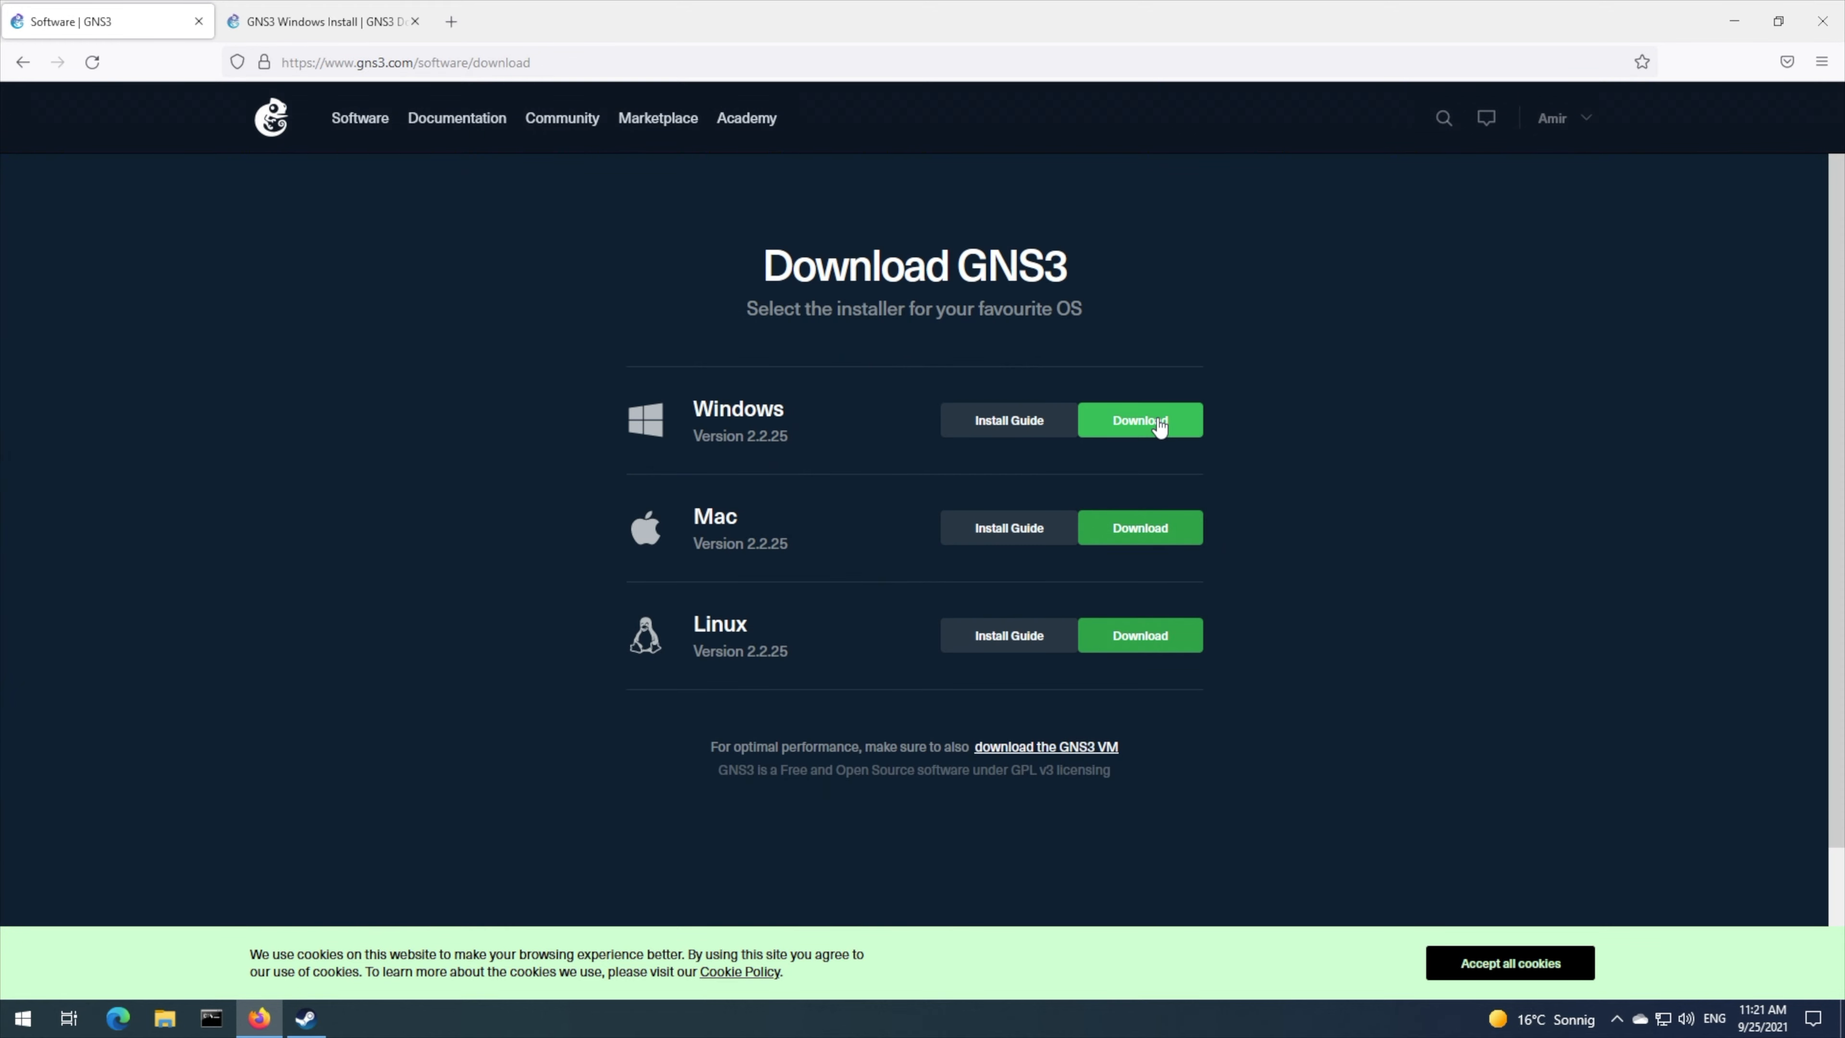
- Download and save GNS3-2.2.25-all-in-one-dach.exe for Windows, dismiss the exclusive offer, and close the browser
{"action": "left_click", "coordinate": [1159, 427]}
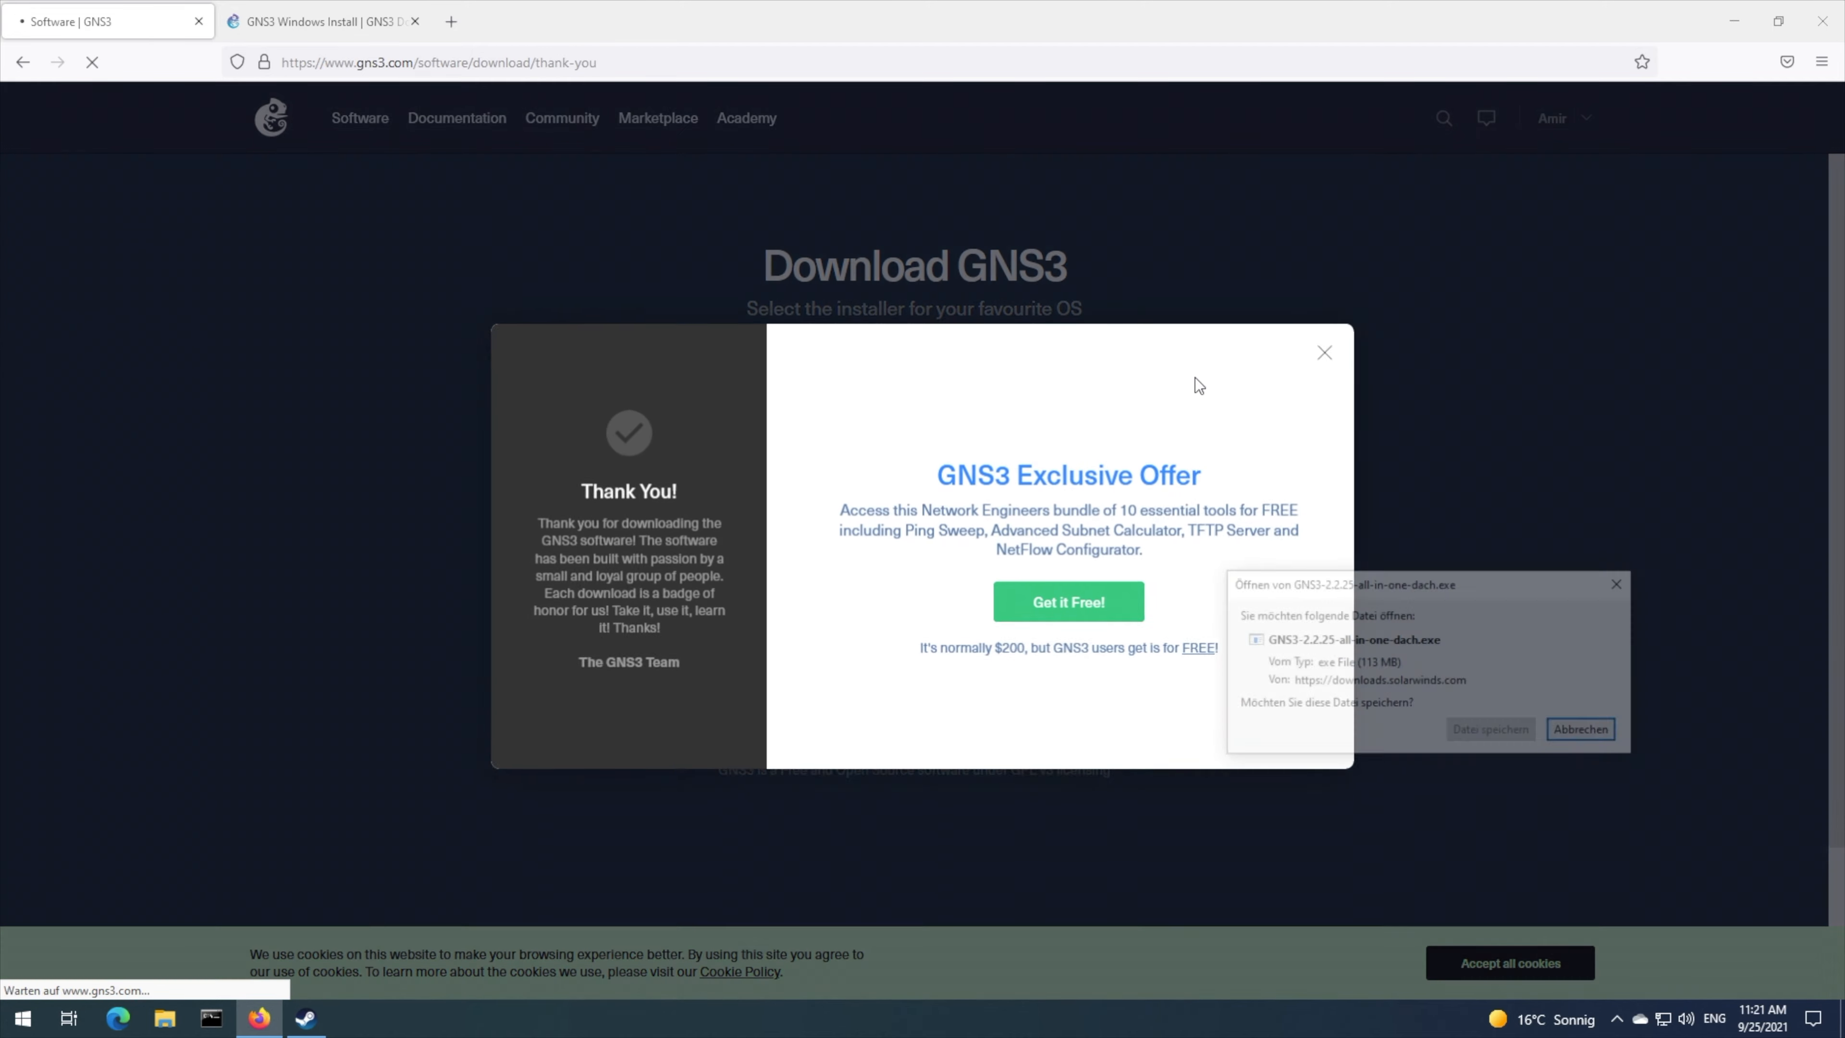
{"action": "left_click", "coordinate": [1503, 734]}
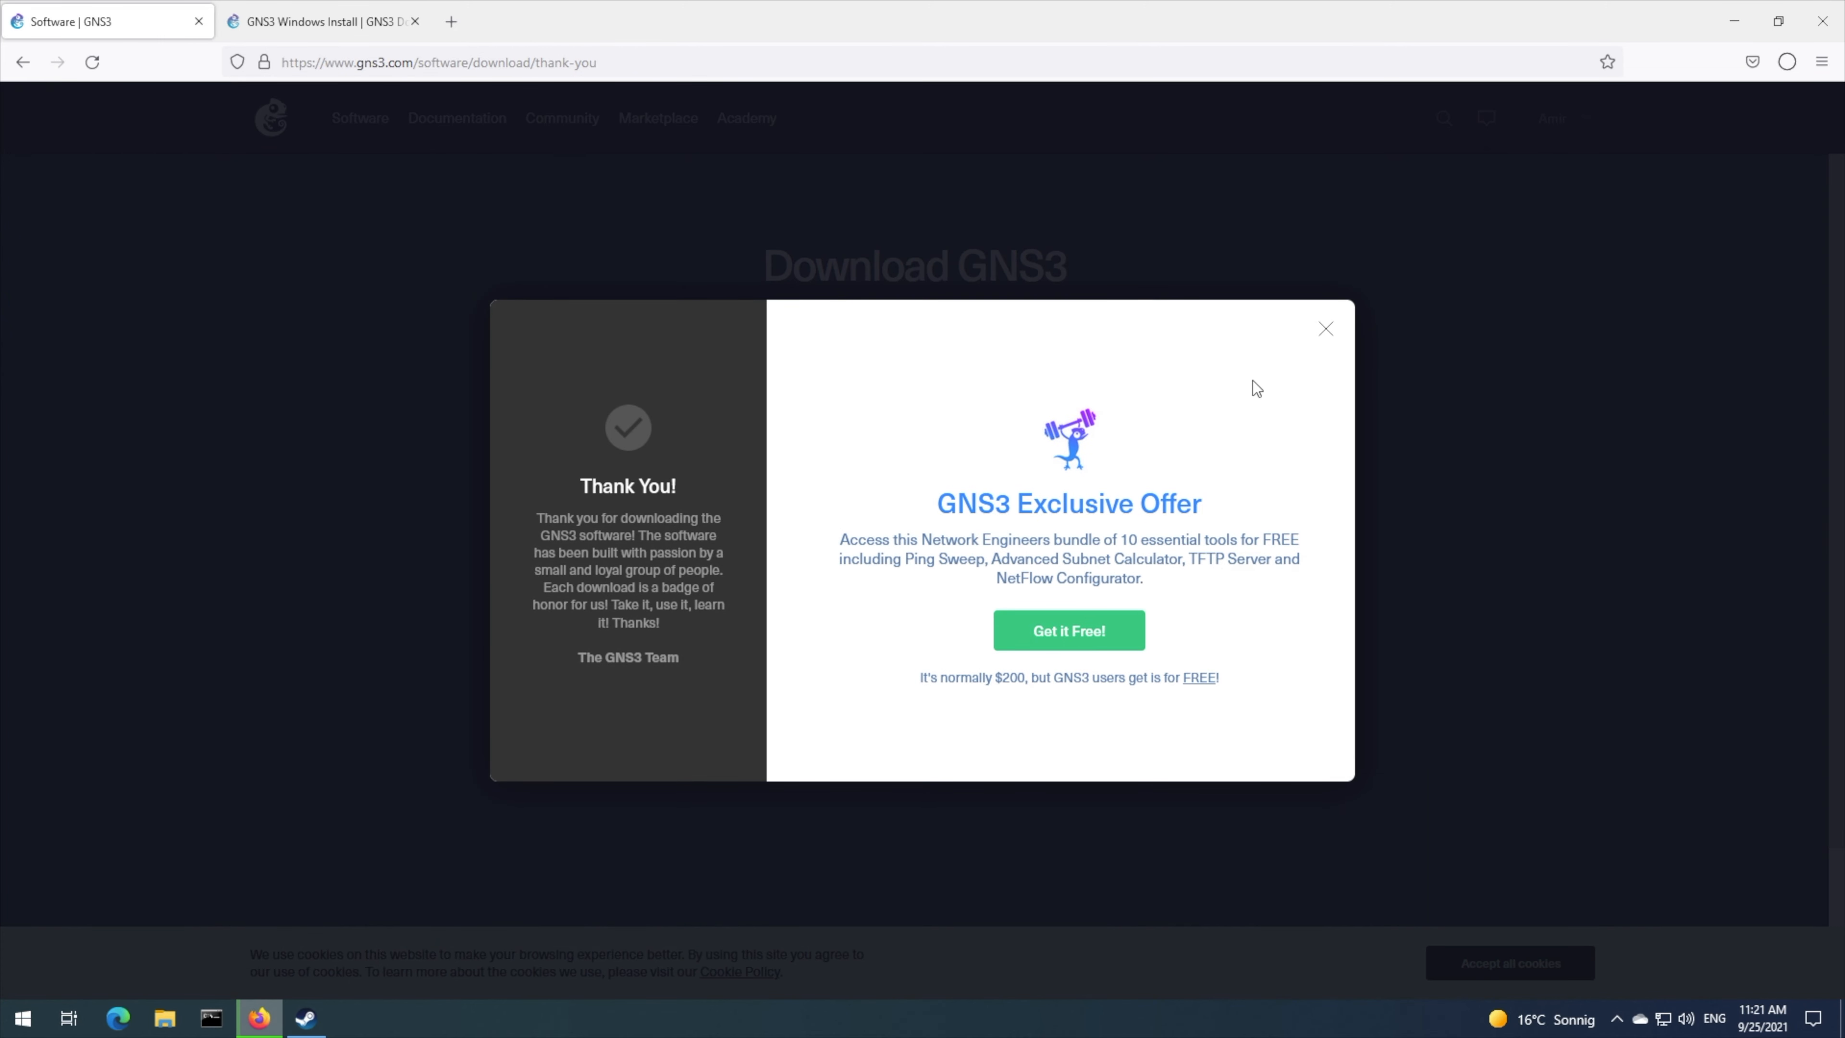
{"action": "left_click", "coordinate": [1326, 329]}
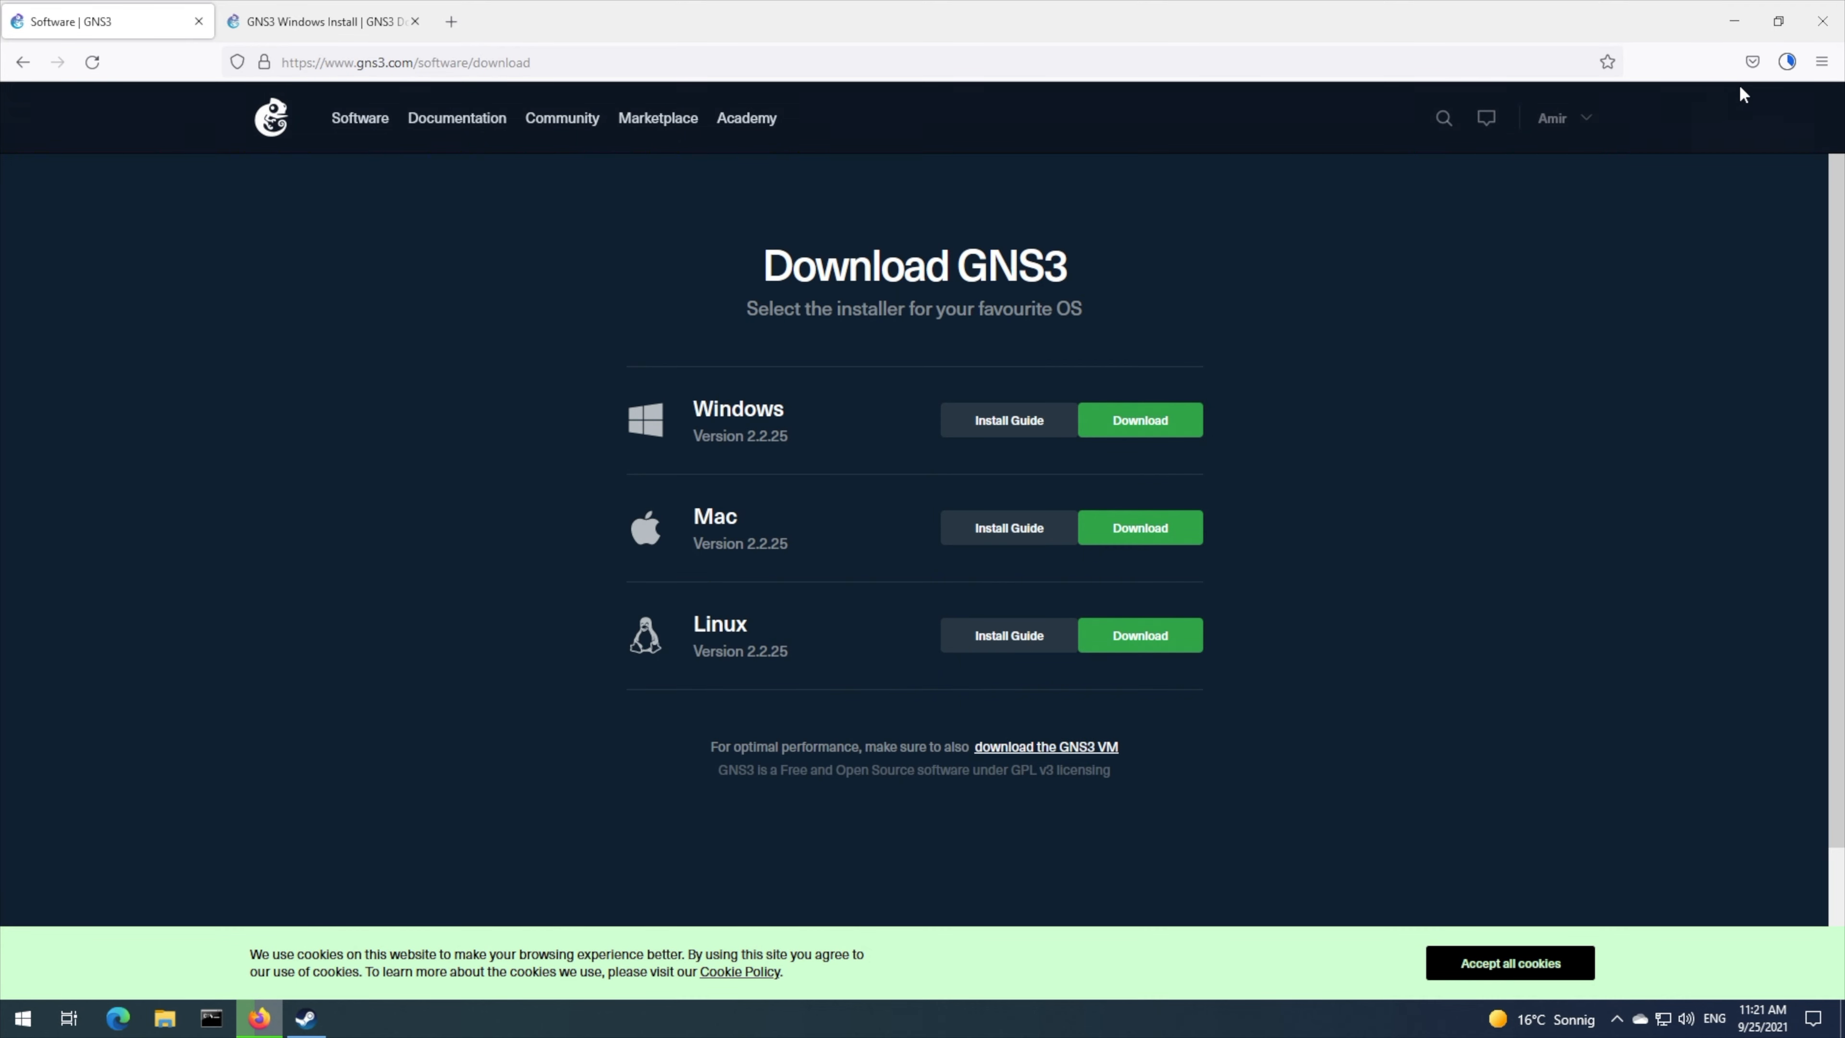
{"action": "left_click", "coordinate": [1787, 61]}
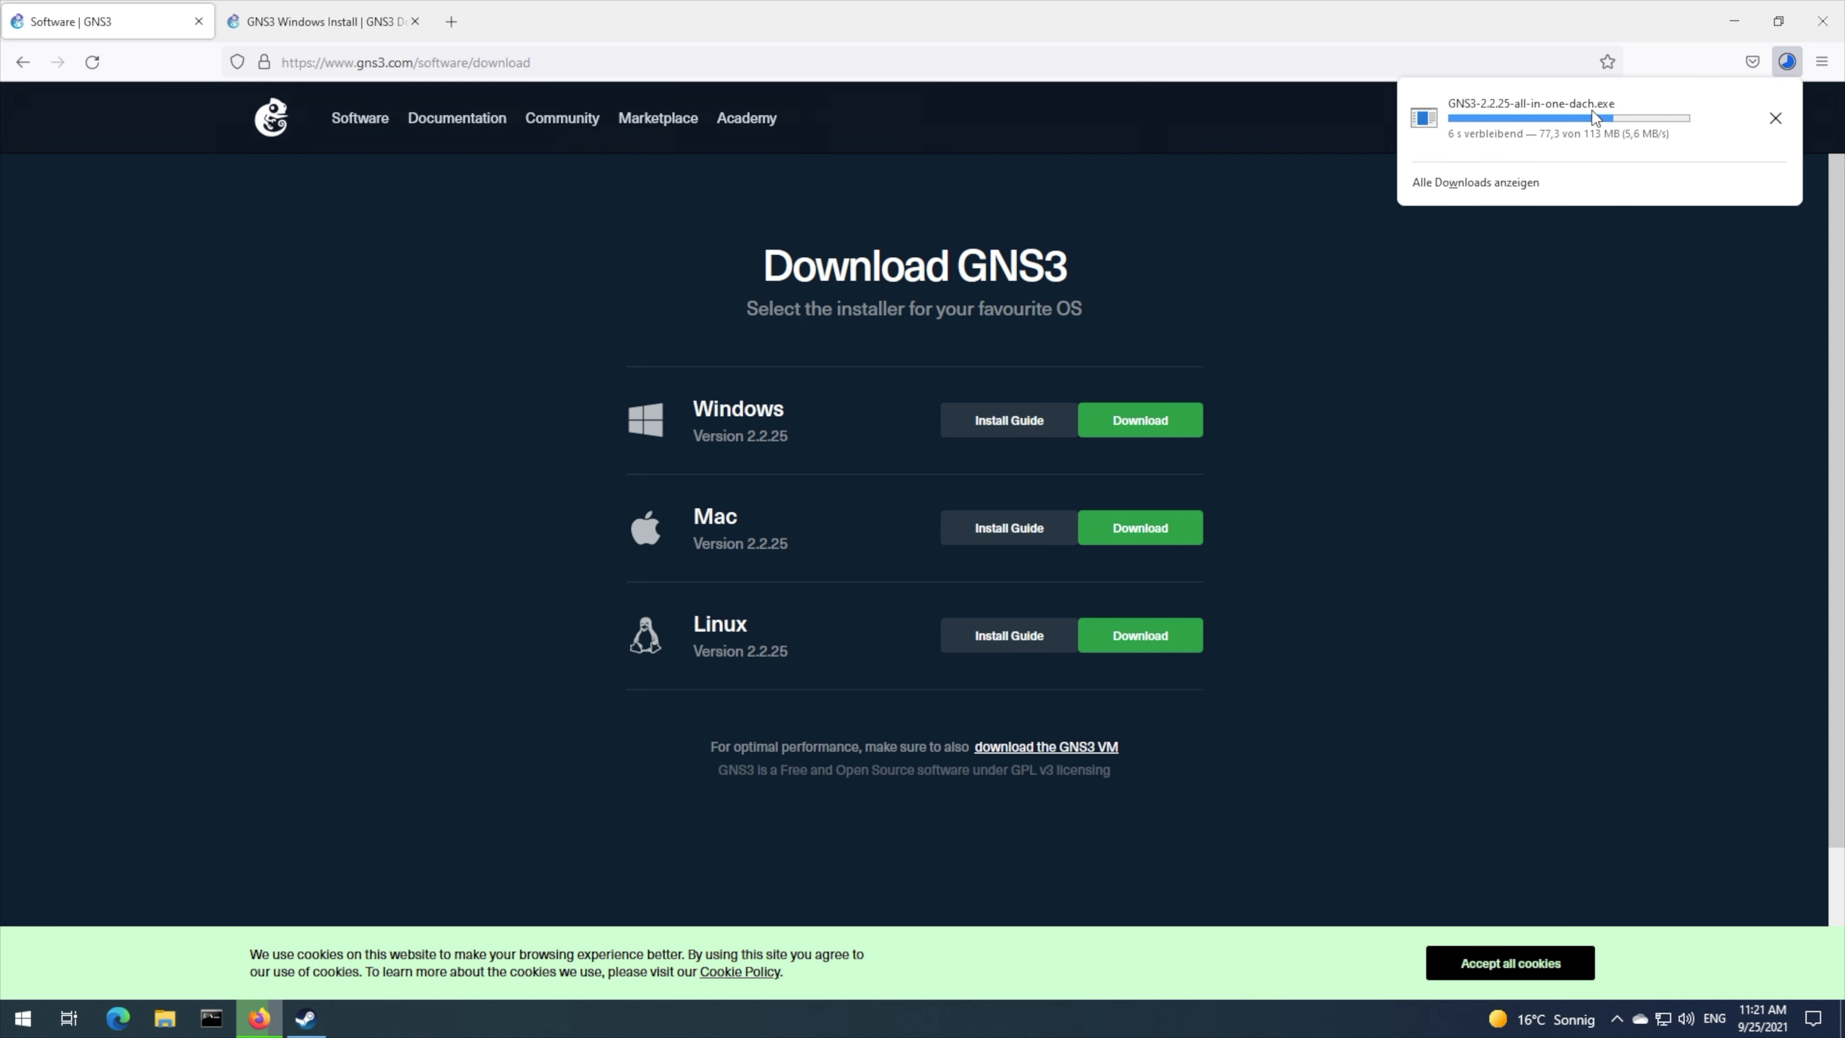
{"action": "left_click", "coordinate": [1505, 251]}
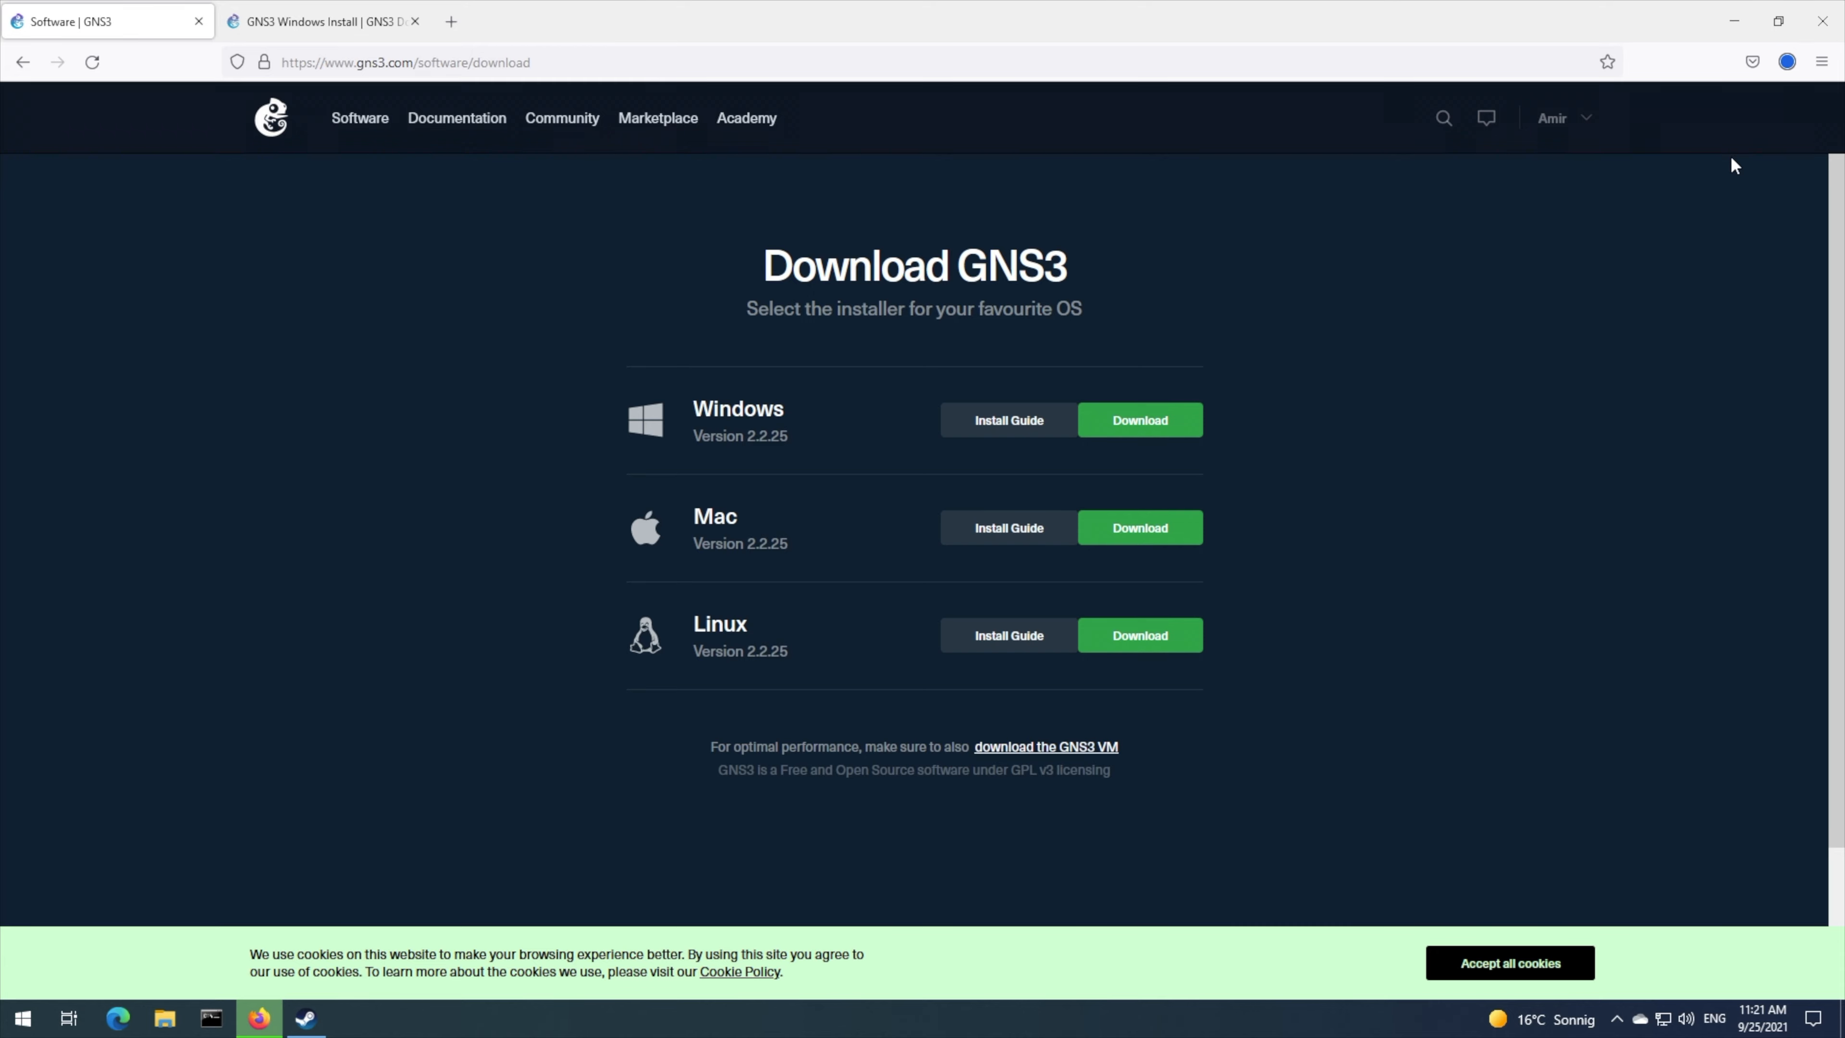
{"action": "left_click", "coordinate": [1822, 20]}
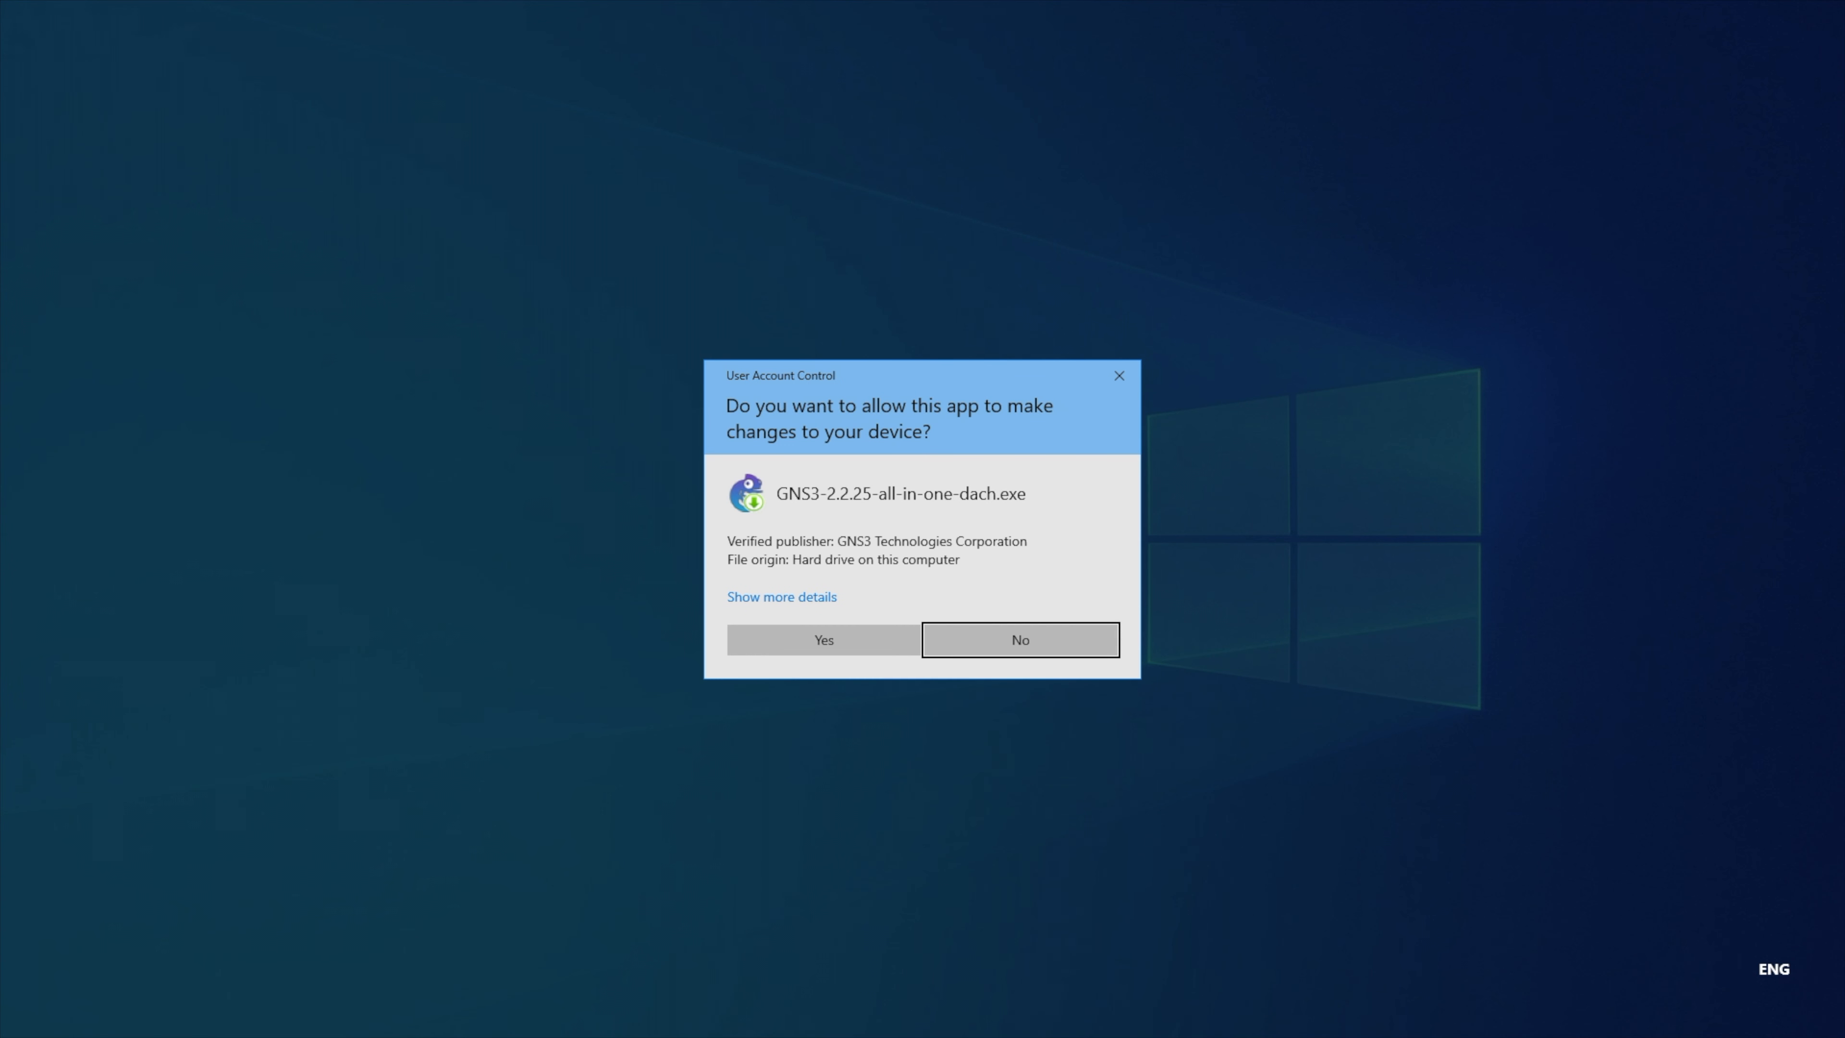
- Allow the GNS3 installer to make changes and start the GNS3 2.2.25 installation with the license accepted and default settings
{"action": "left_click", "coordinate": [823, 639]}
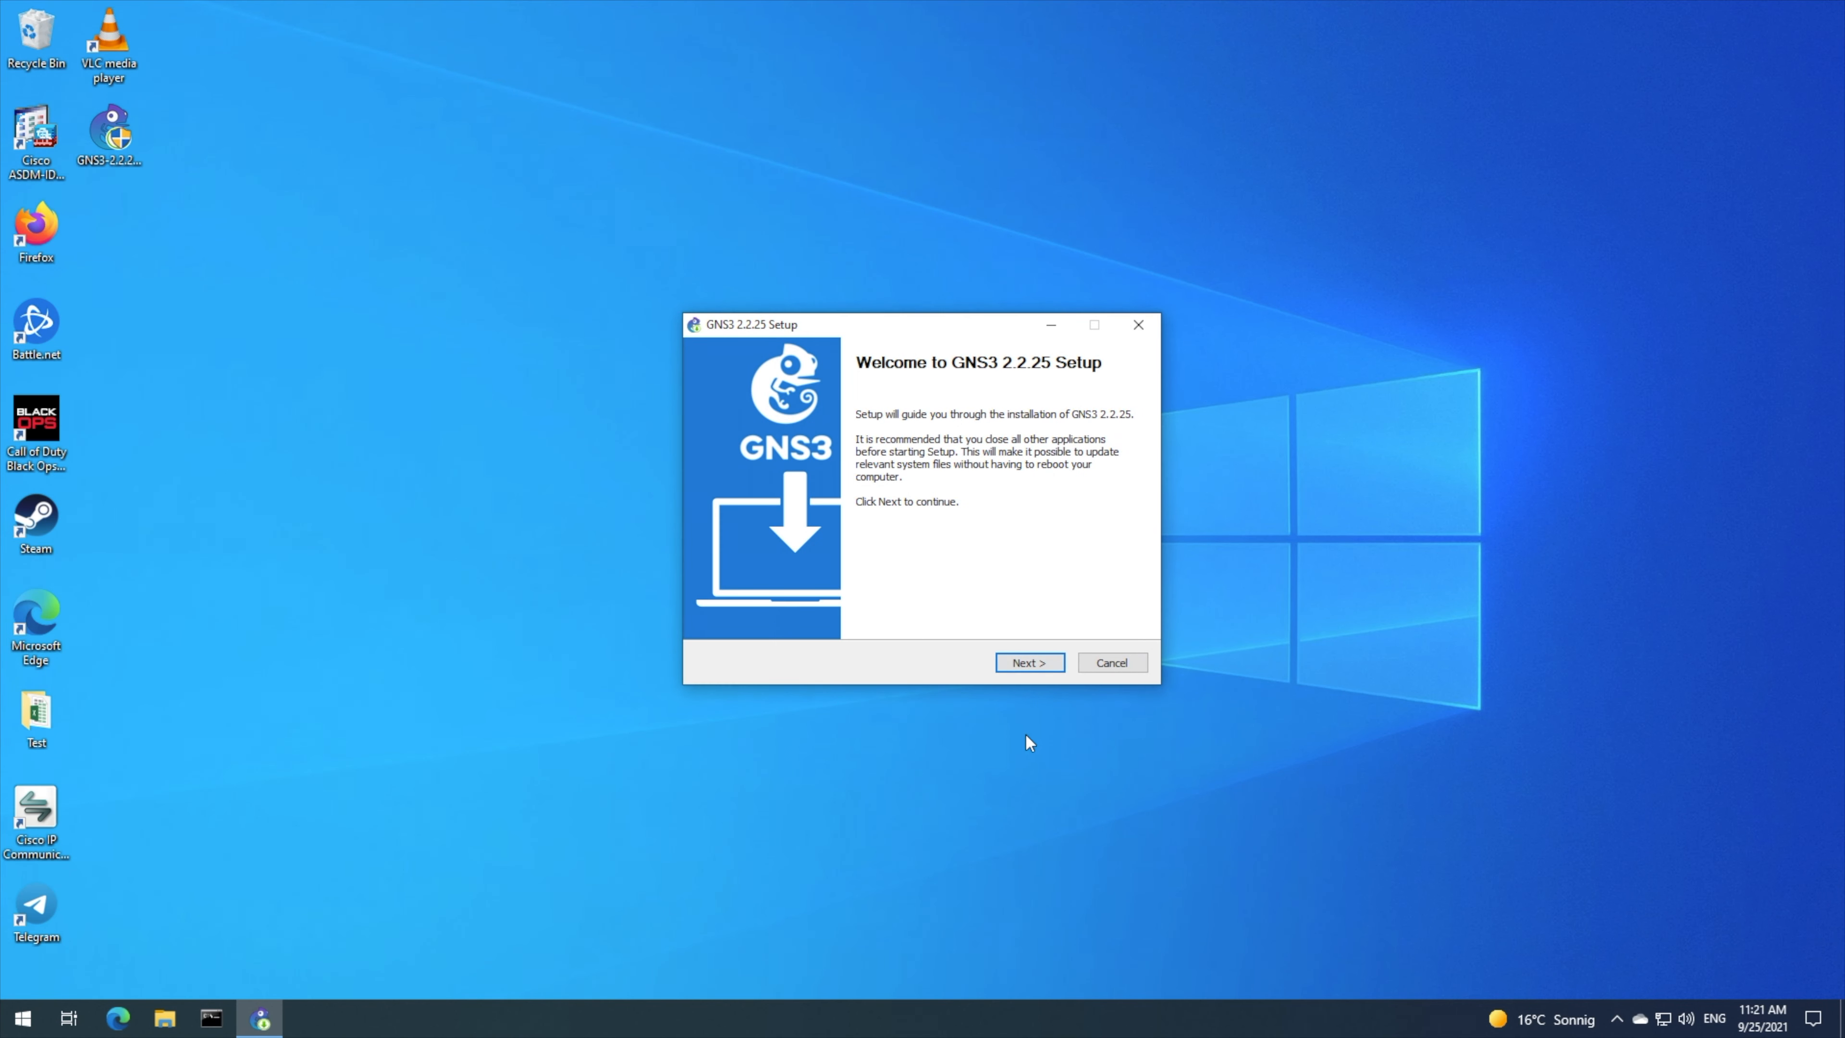
{"action": "left_click", "coordinate": [1025, 662]}
{"action": "left_click", "coordinate": [1030, 662]}
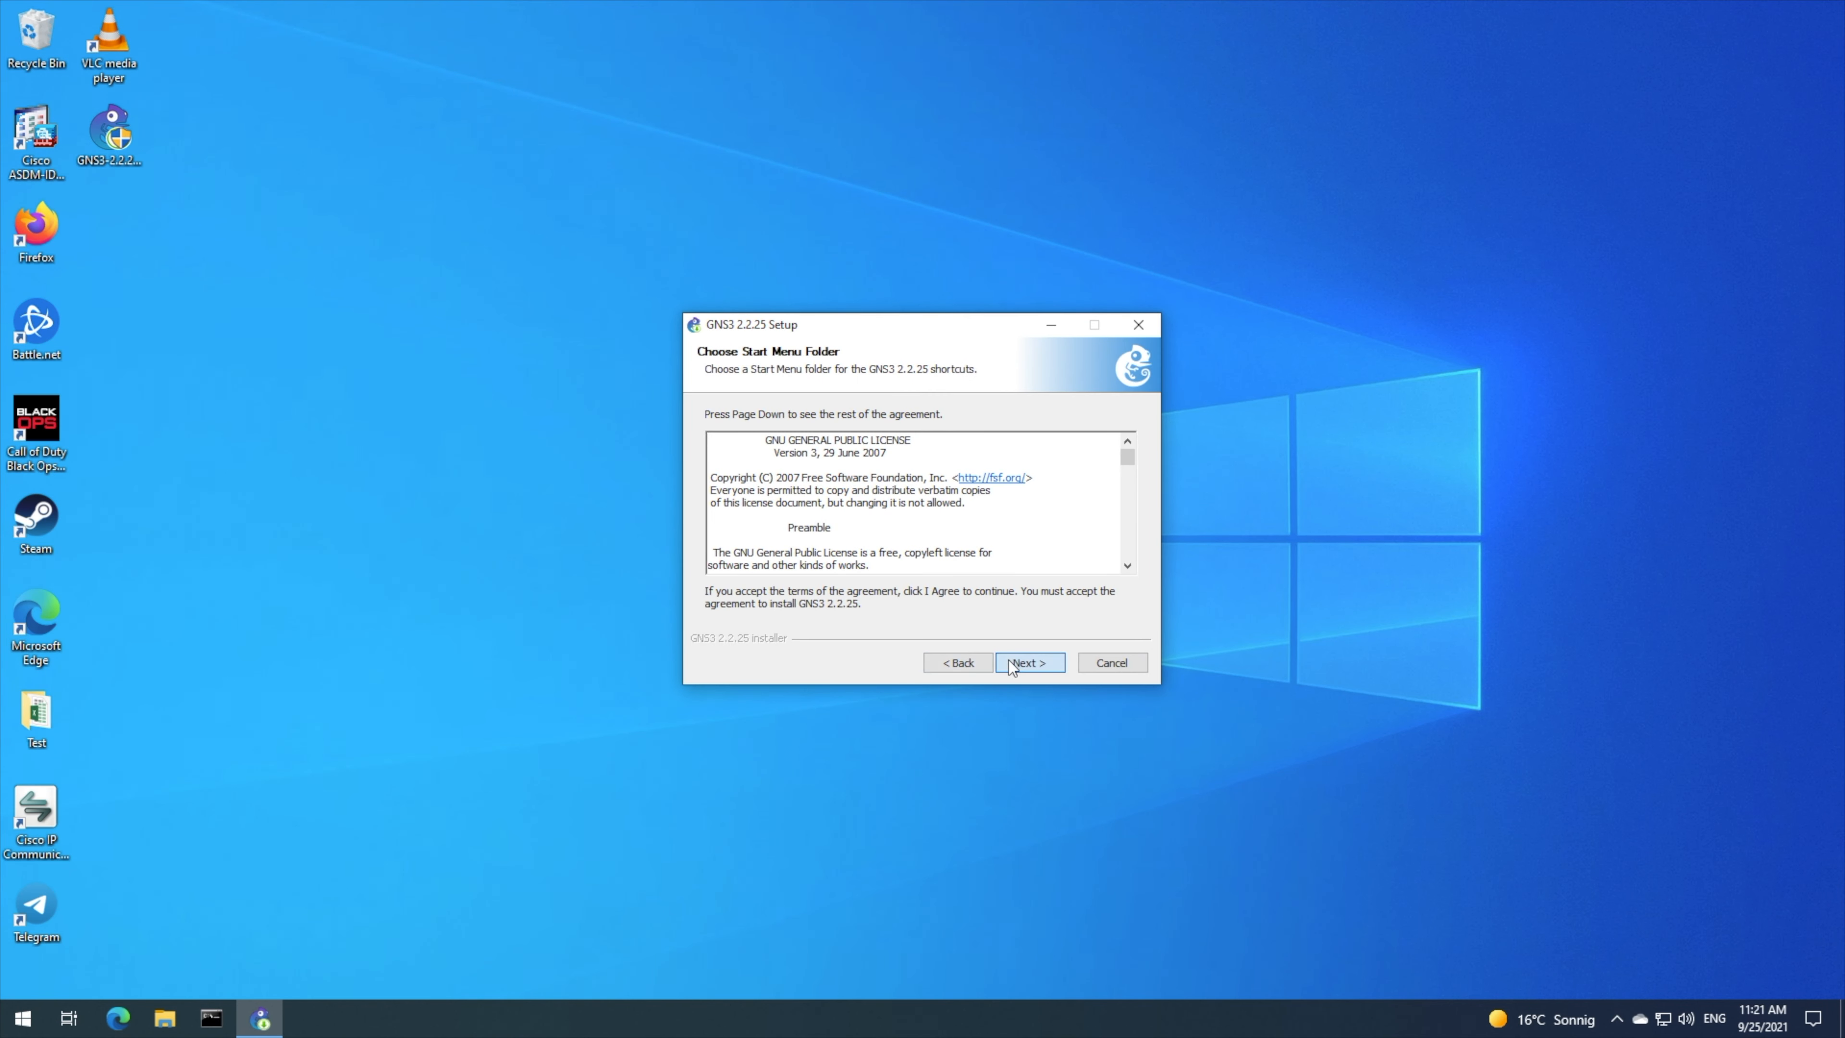
{"action": "left_click", "coordinate": [1030, 662]}
{"action": "left_click", "coordinate": [1033, 659]}
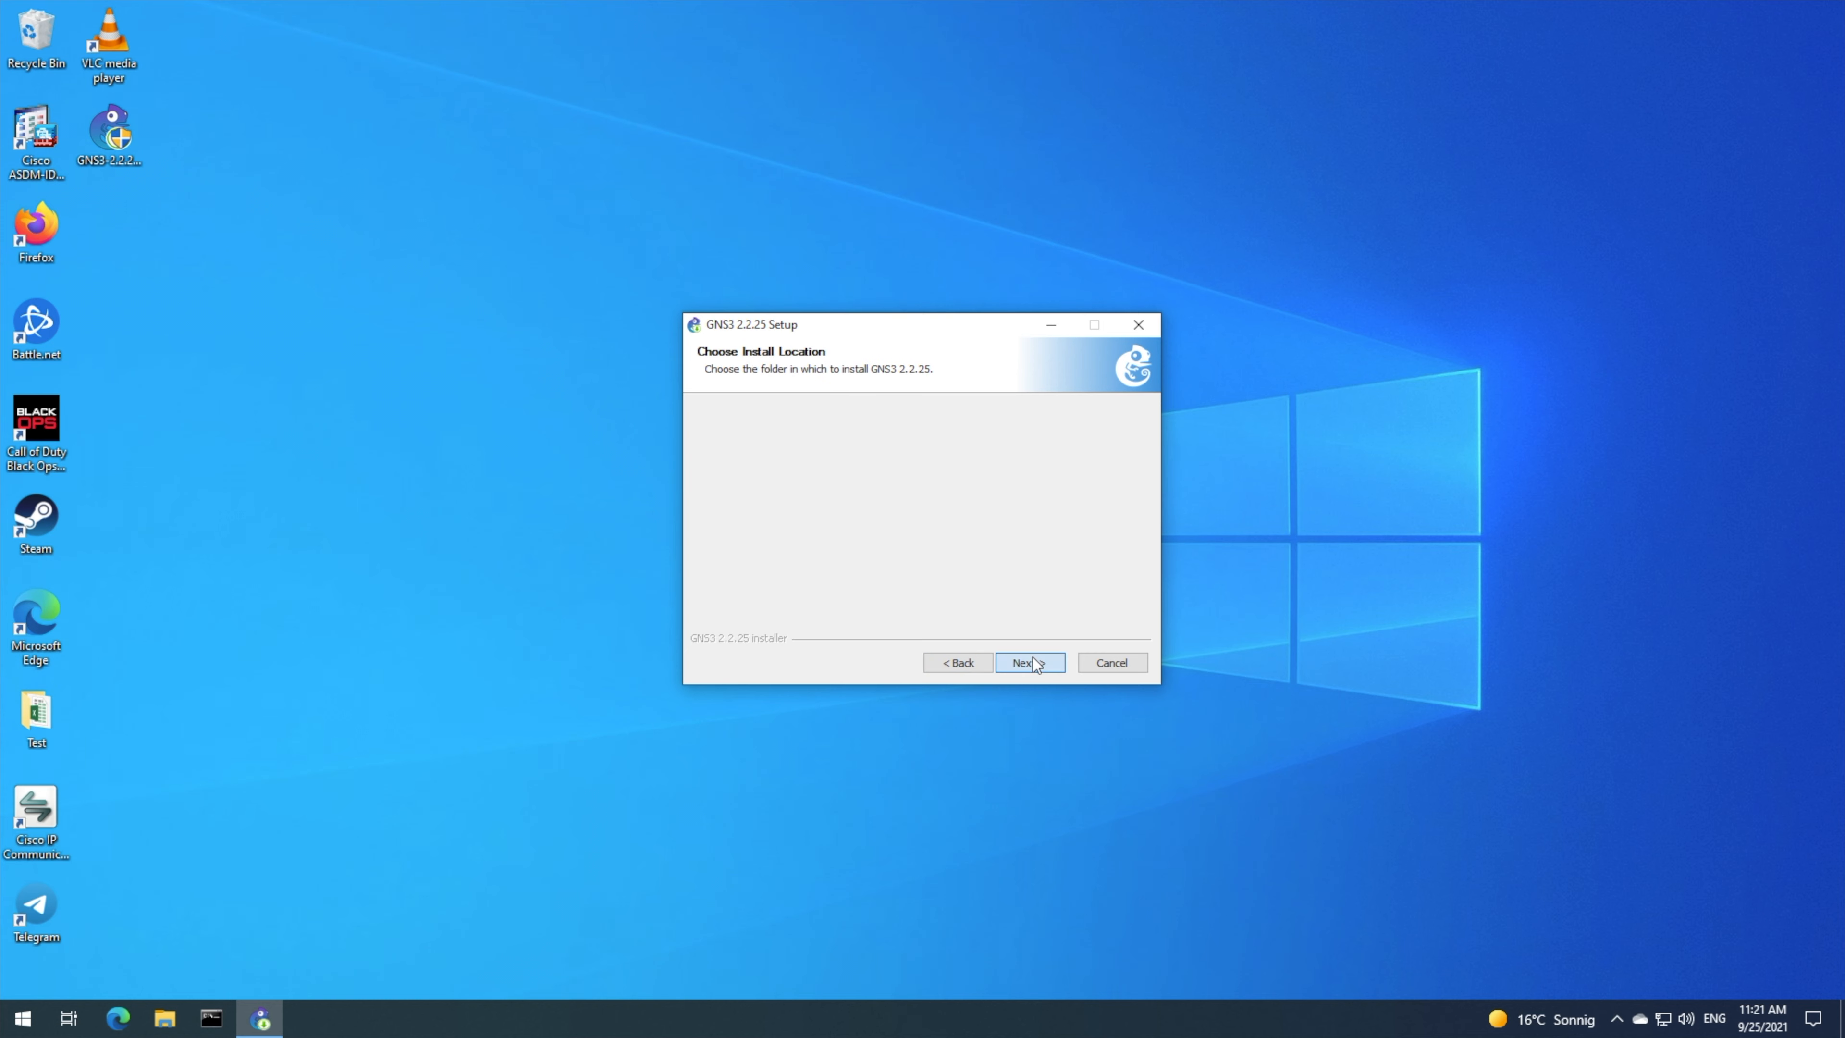
{"action": "left_click", "coordinate": [1018, 660]}
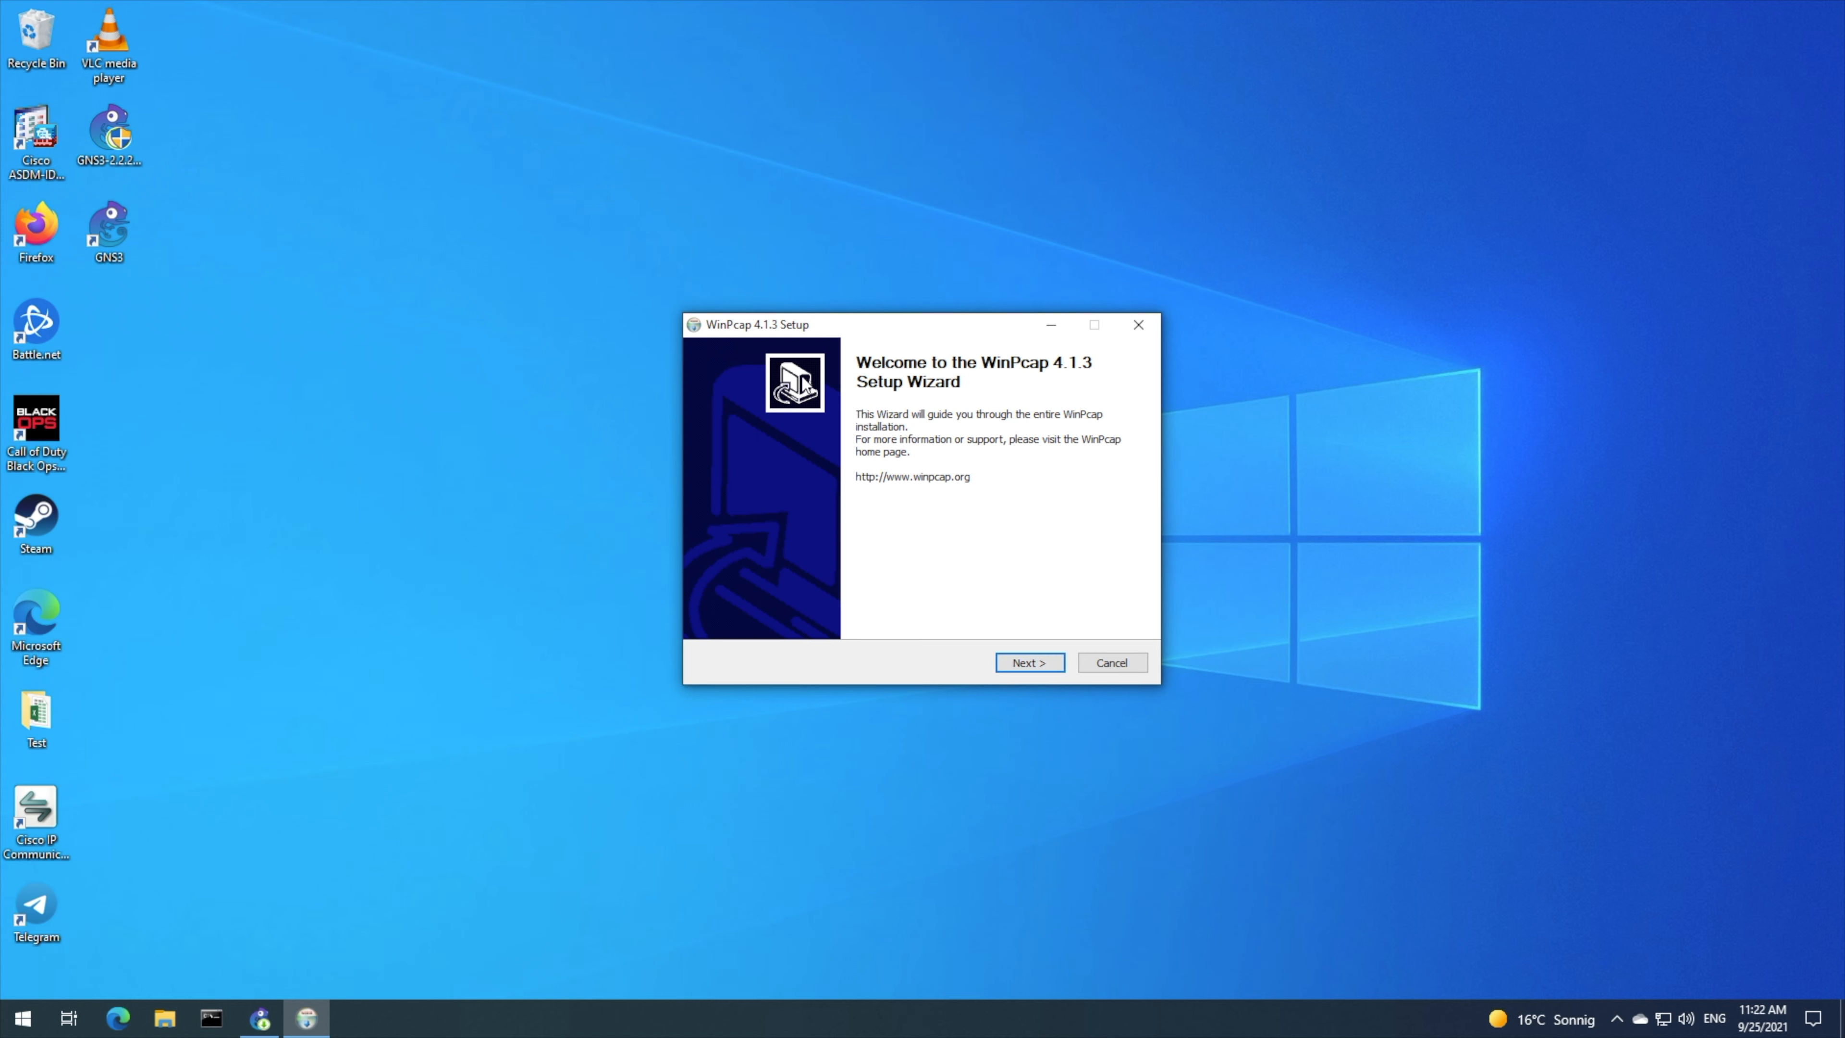
- Install WinPcap 4.1.3 with its driver starting at boot and Npcap 0.9990 with raw 802.11 traffic support
{"action": "left_click", "coordinate": [1021, 665]}
{"action": "left_click", "coordinate": [1019, 662]}
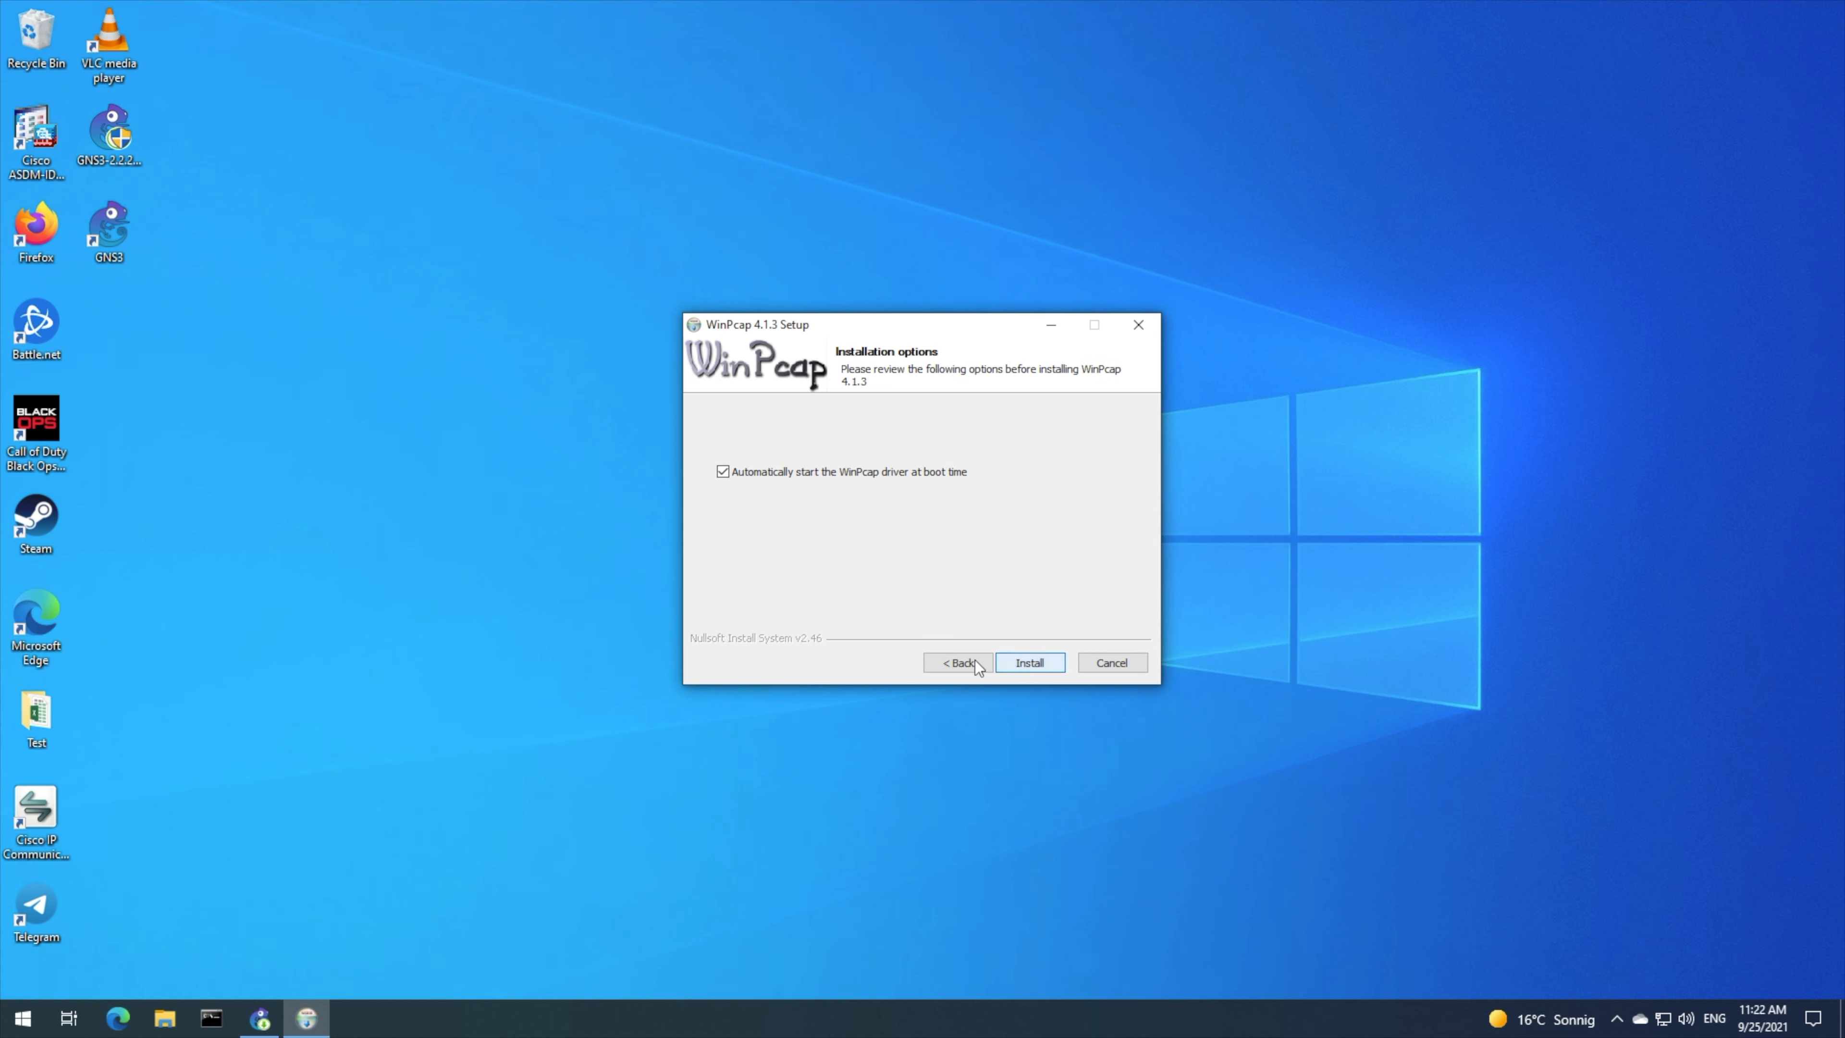
{"action": "left_click", "coordinate": [1032, 661]}
{"action": "left_click", "coordinate": [1006, 663]}
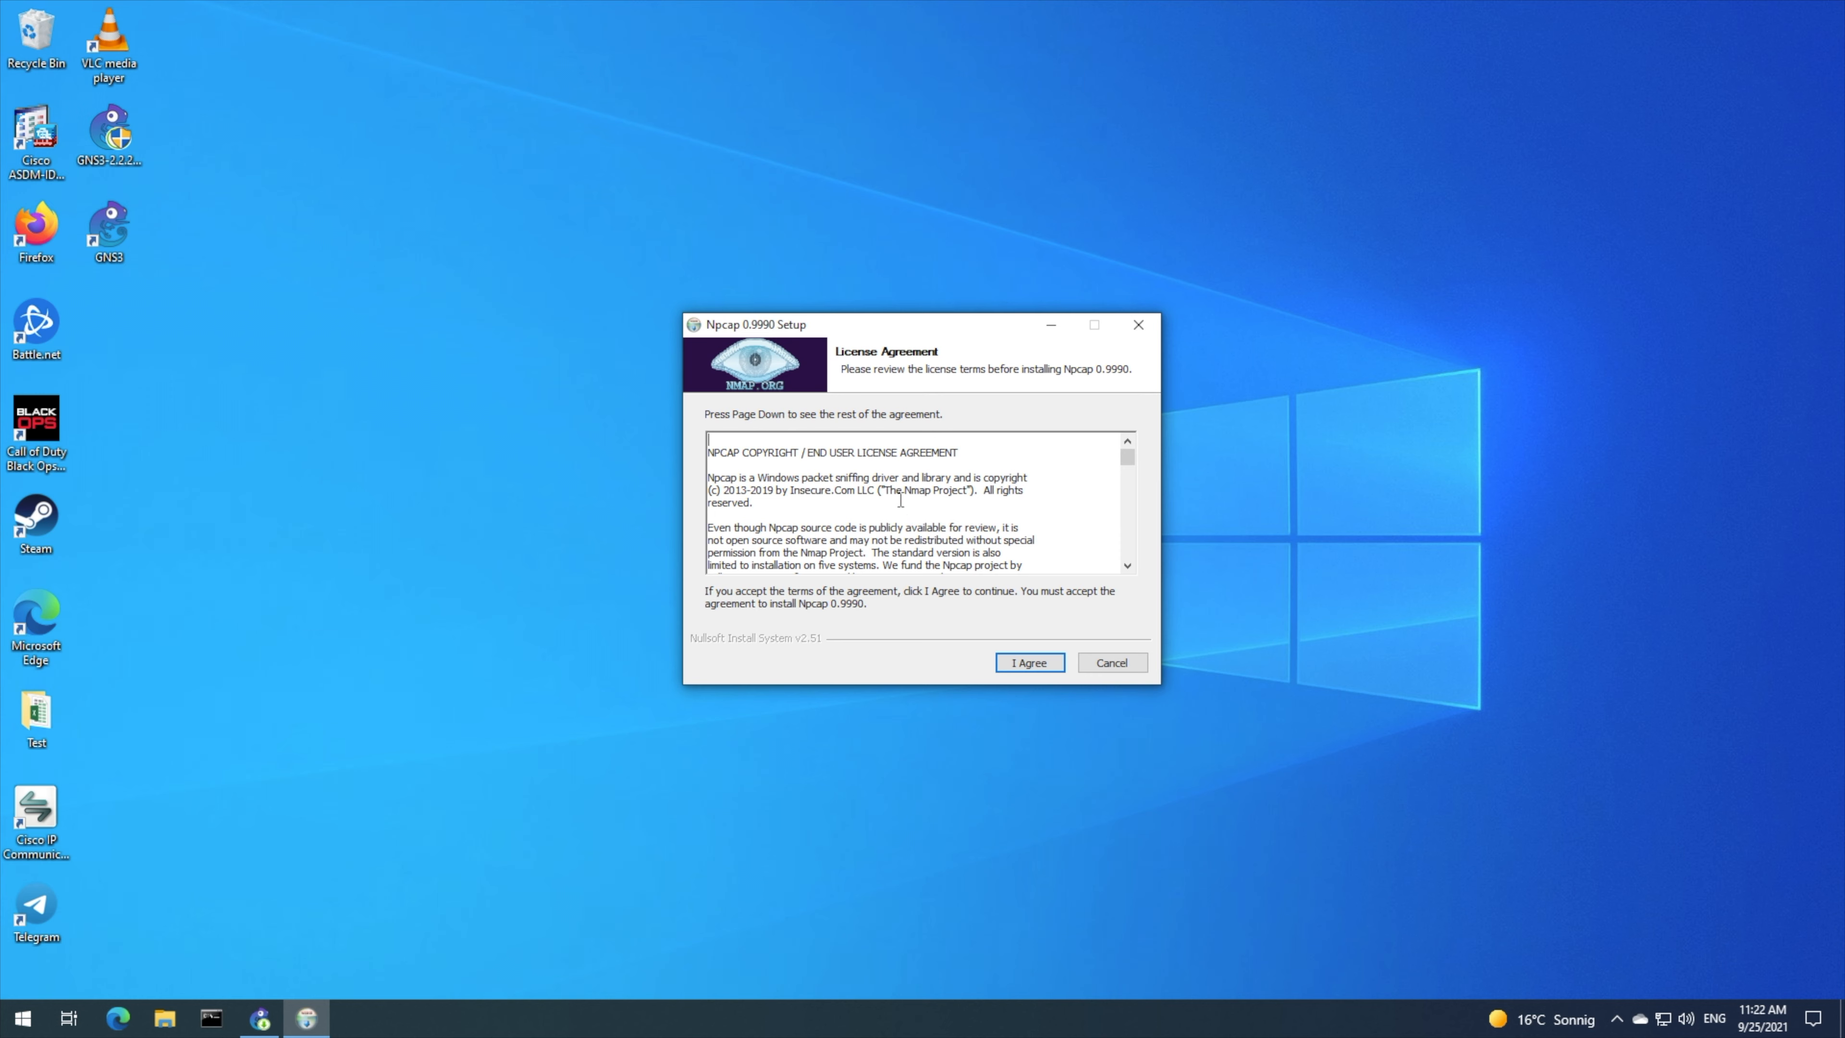
{"action": "left_click", "coordinate": [1032, 663]}
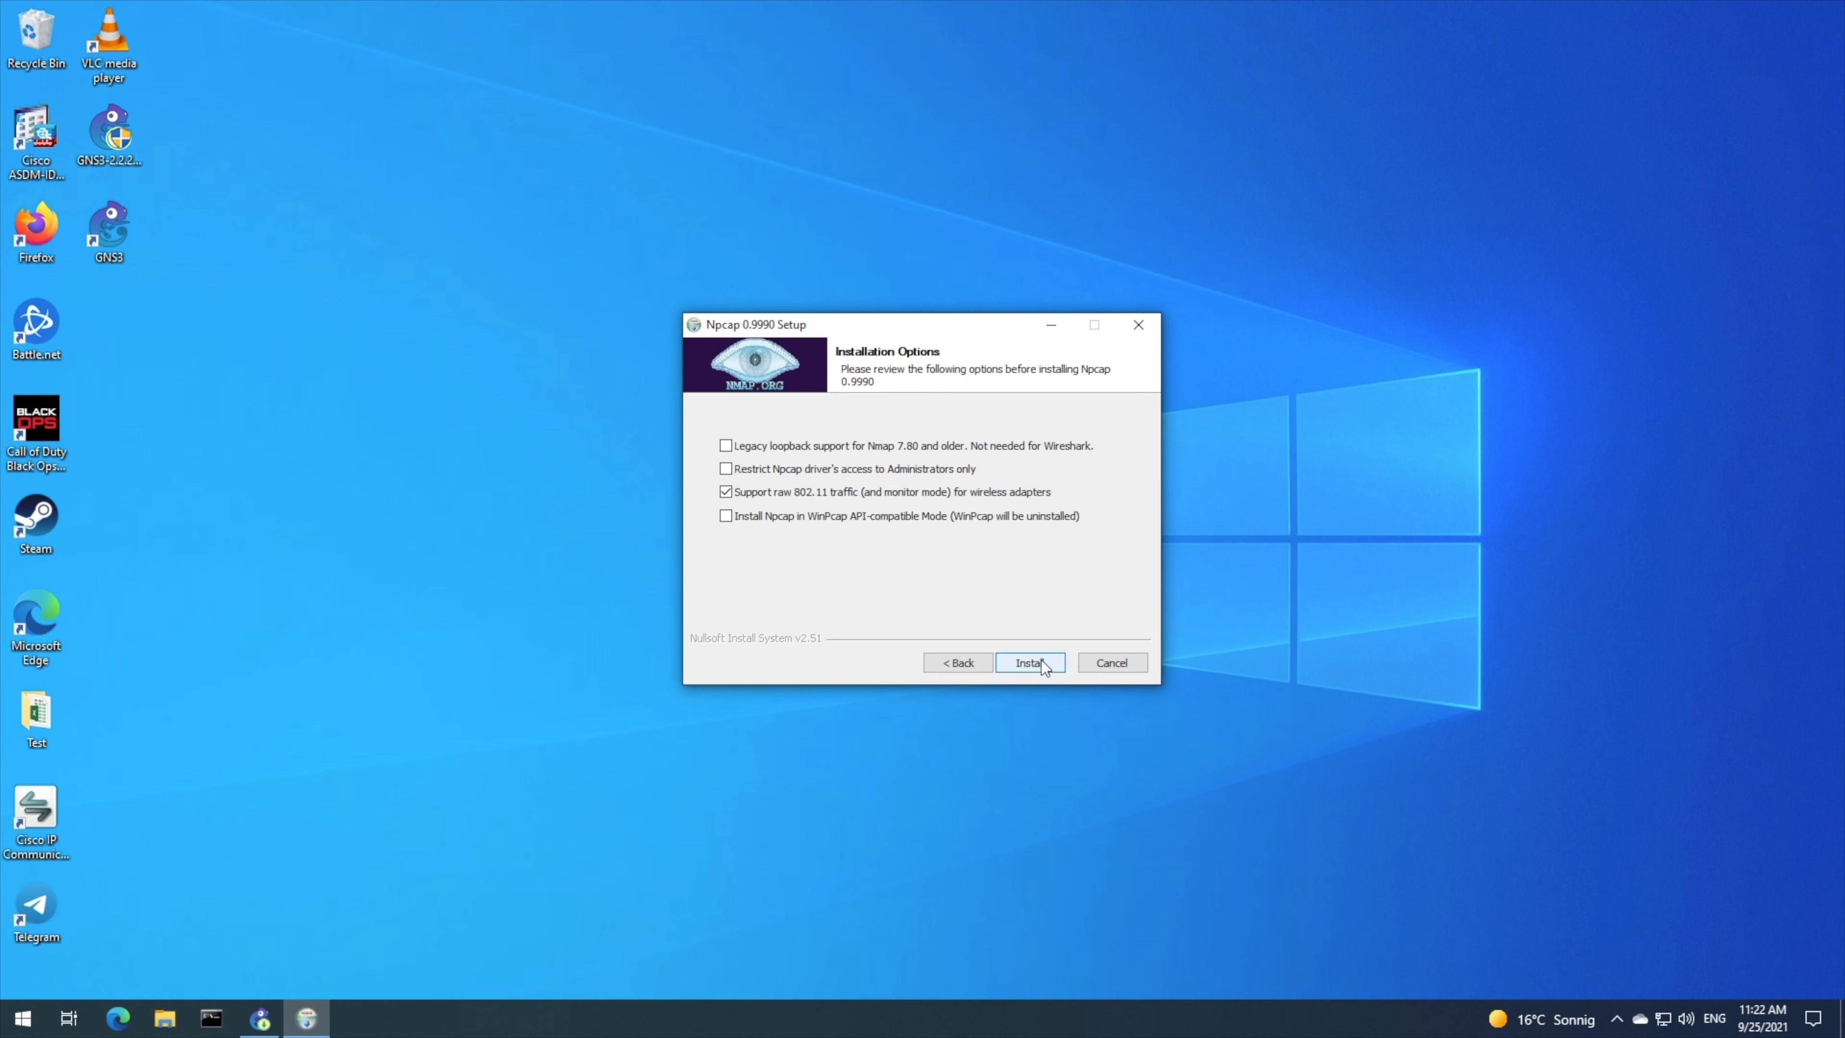
{"action": "left_click", "coordinate": [1040, 660]}
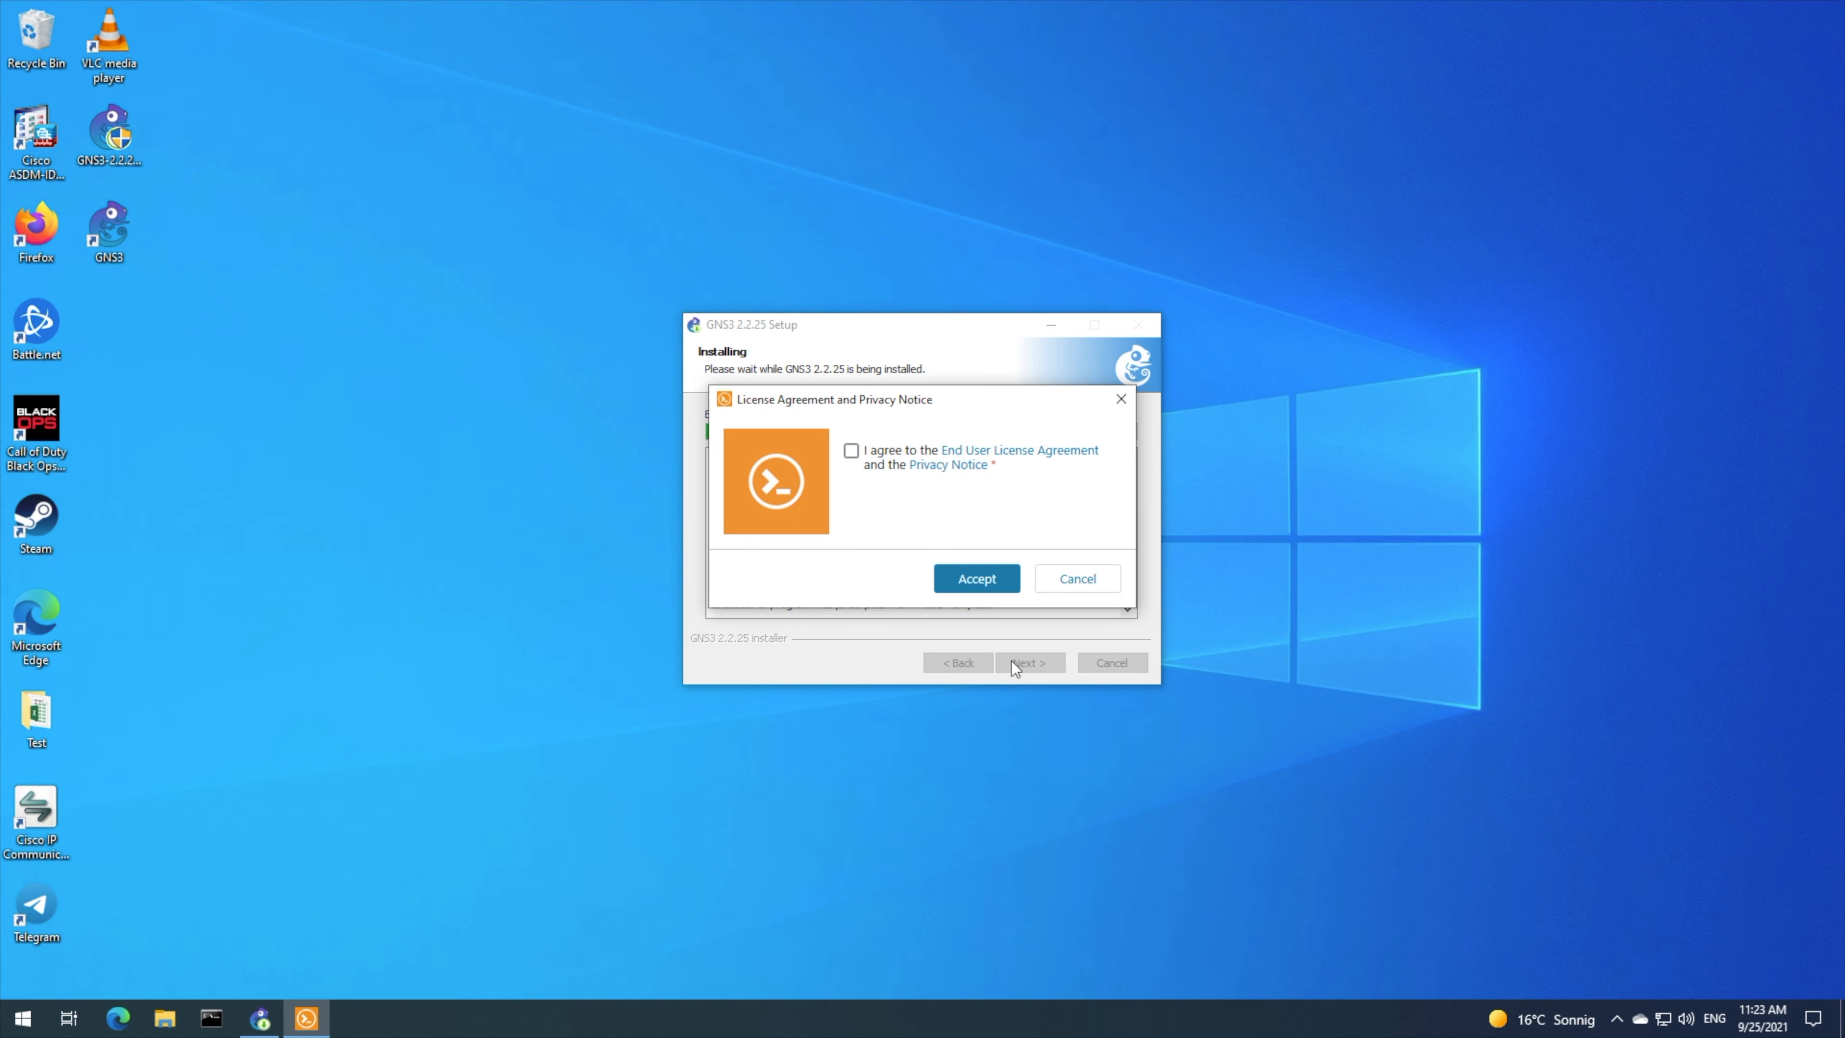
- Accept the Solar-PuTTY license agreement and privacy notice, and continue without signing up for e-mail tips
{"action": "left_click", "coordinate": [852, 455]}
{"action": "left_click", "coordinate": [990, 583]}
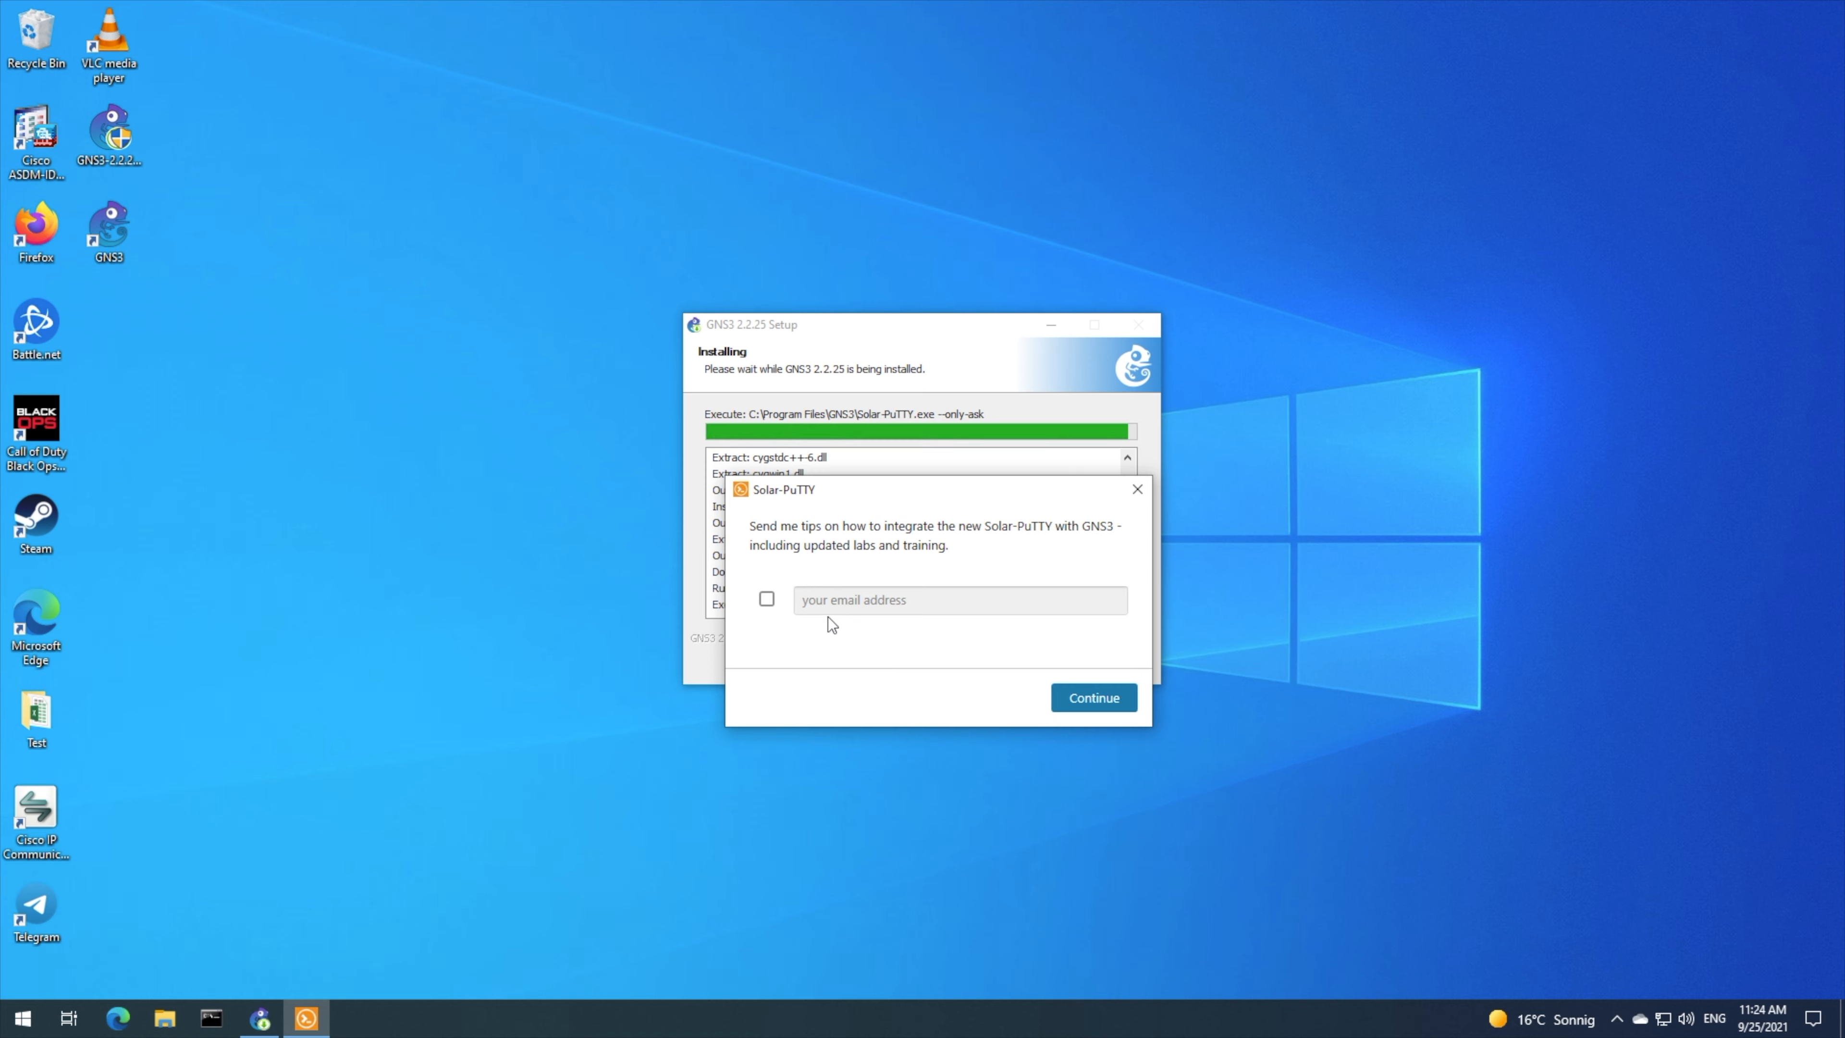
{"action": "left_click", "coordinate": [1091, 699]}
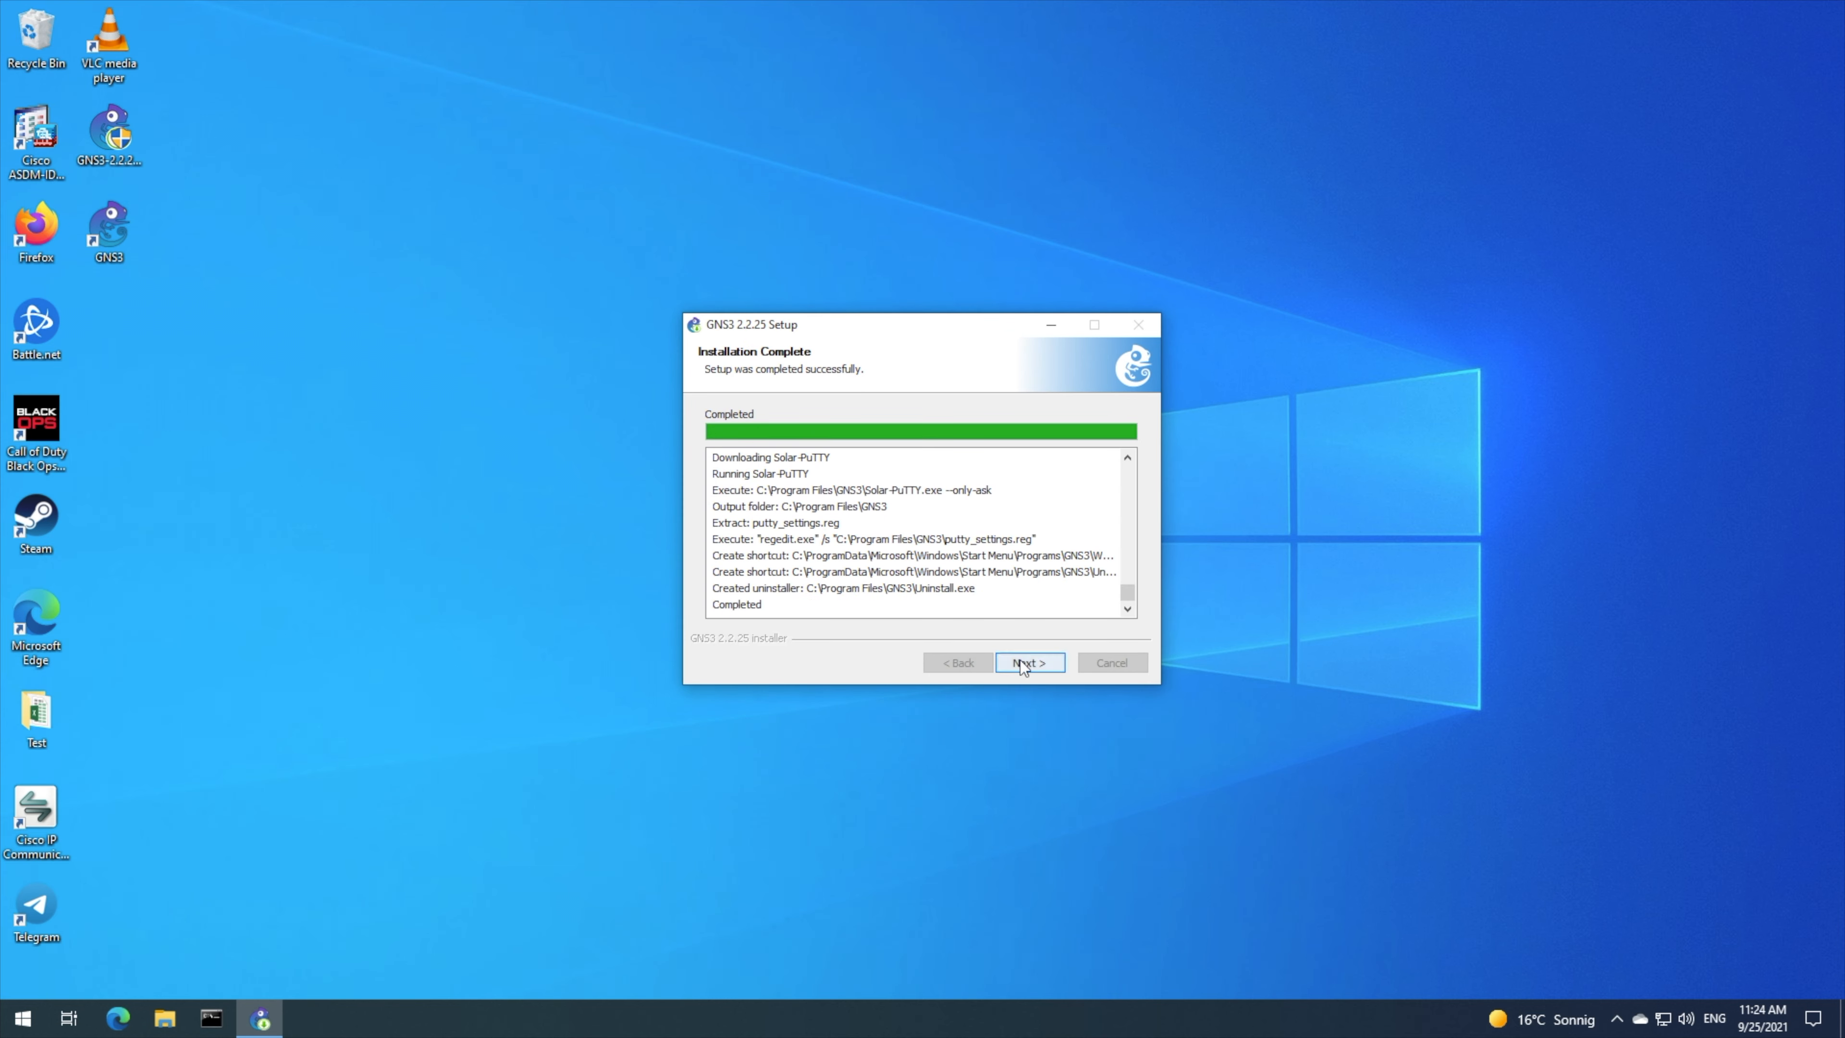
- Finish the GNS3 setup without the free Solarwinds Standard Toolset license and launch GNS3 from its desktop shortcut
{"action": "left_click", "coordinate": [1020, 663]}
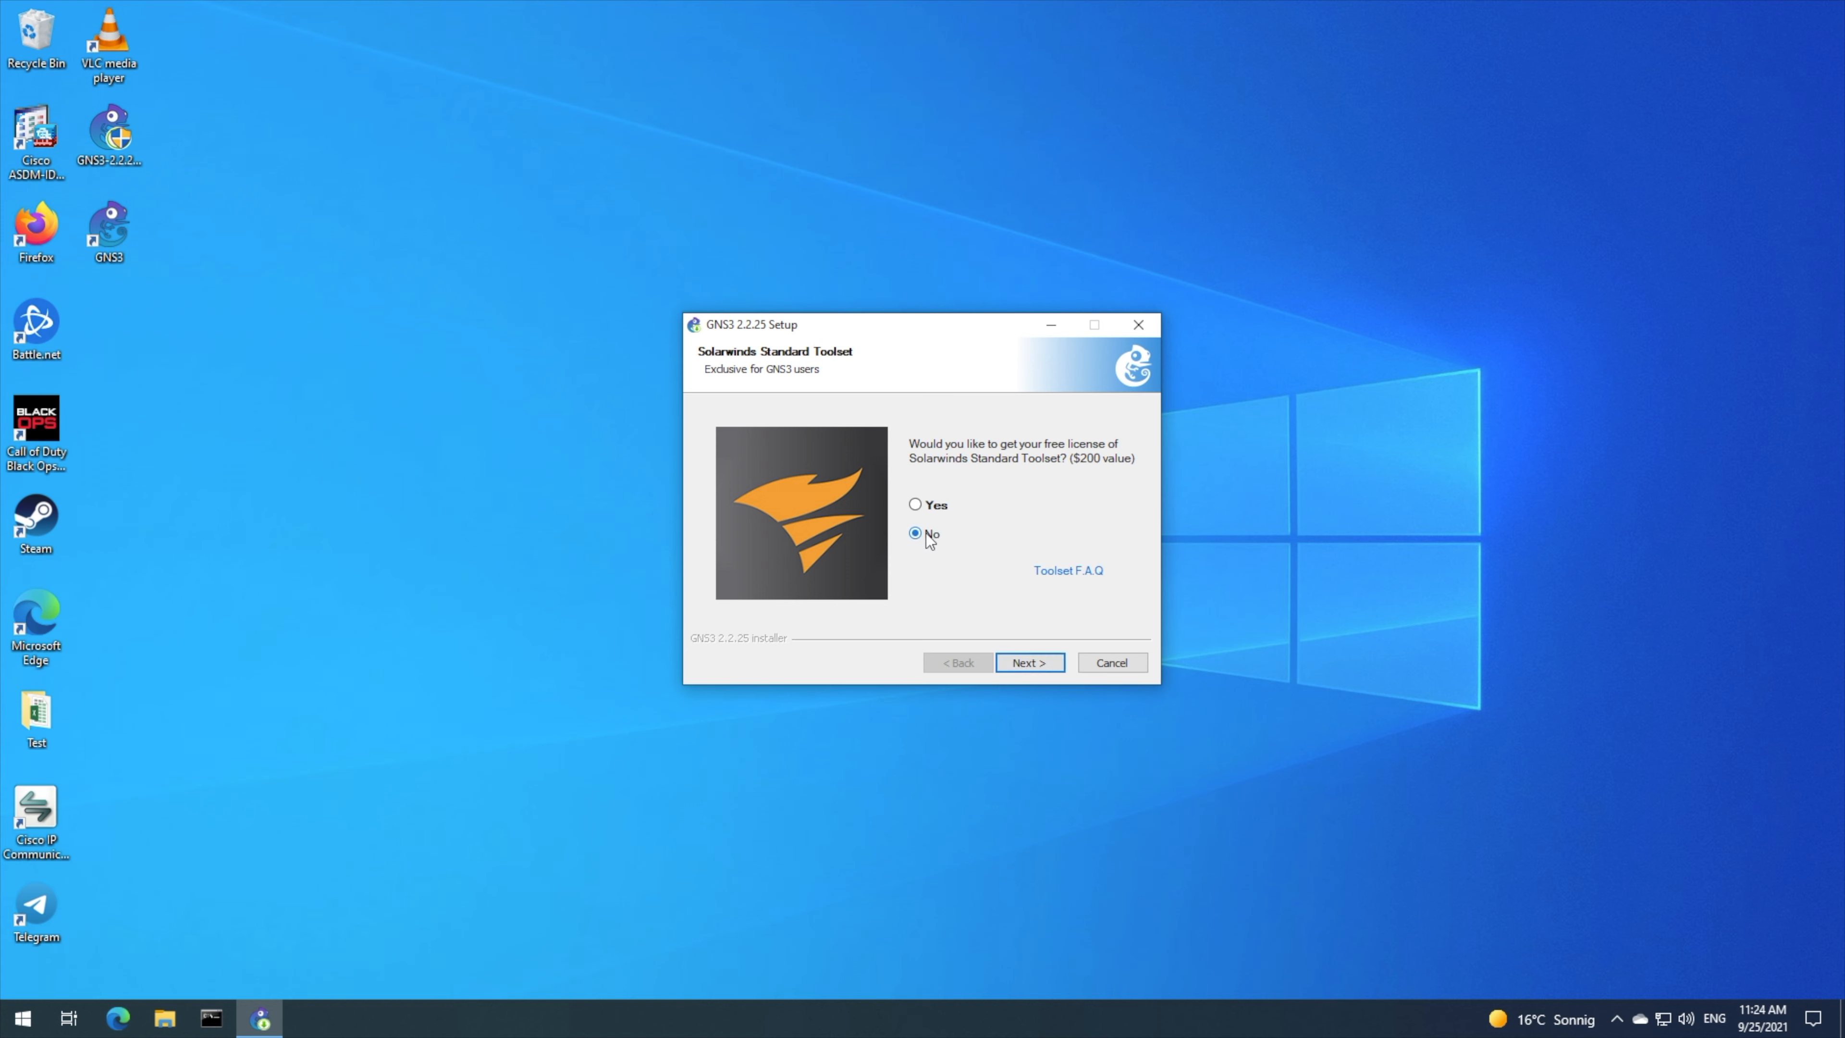
{"action": "left_click", "coordinate": [1039, 661]}
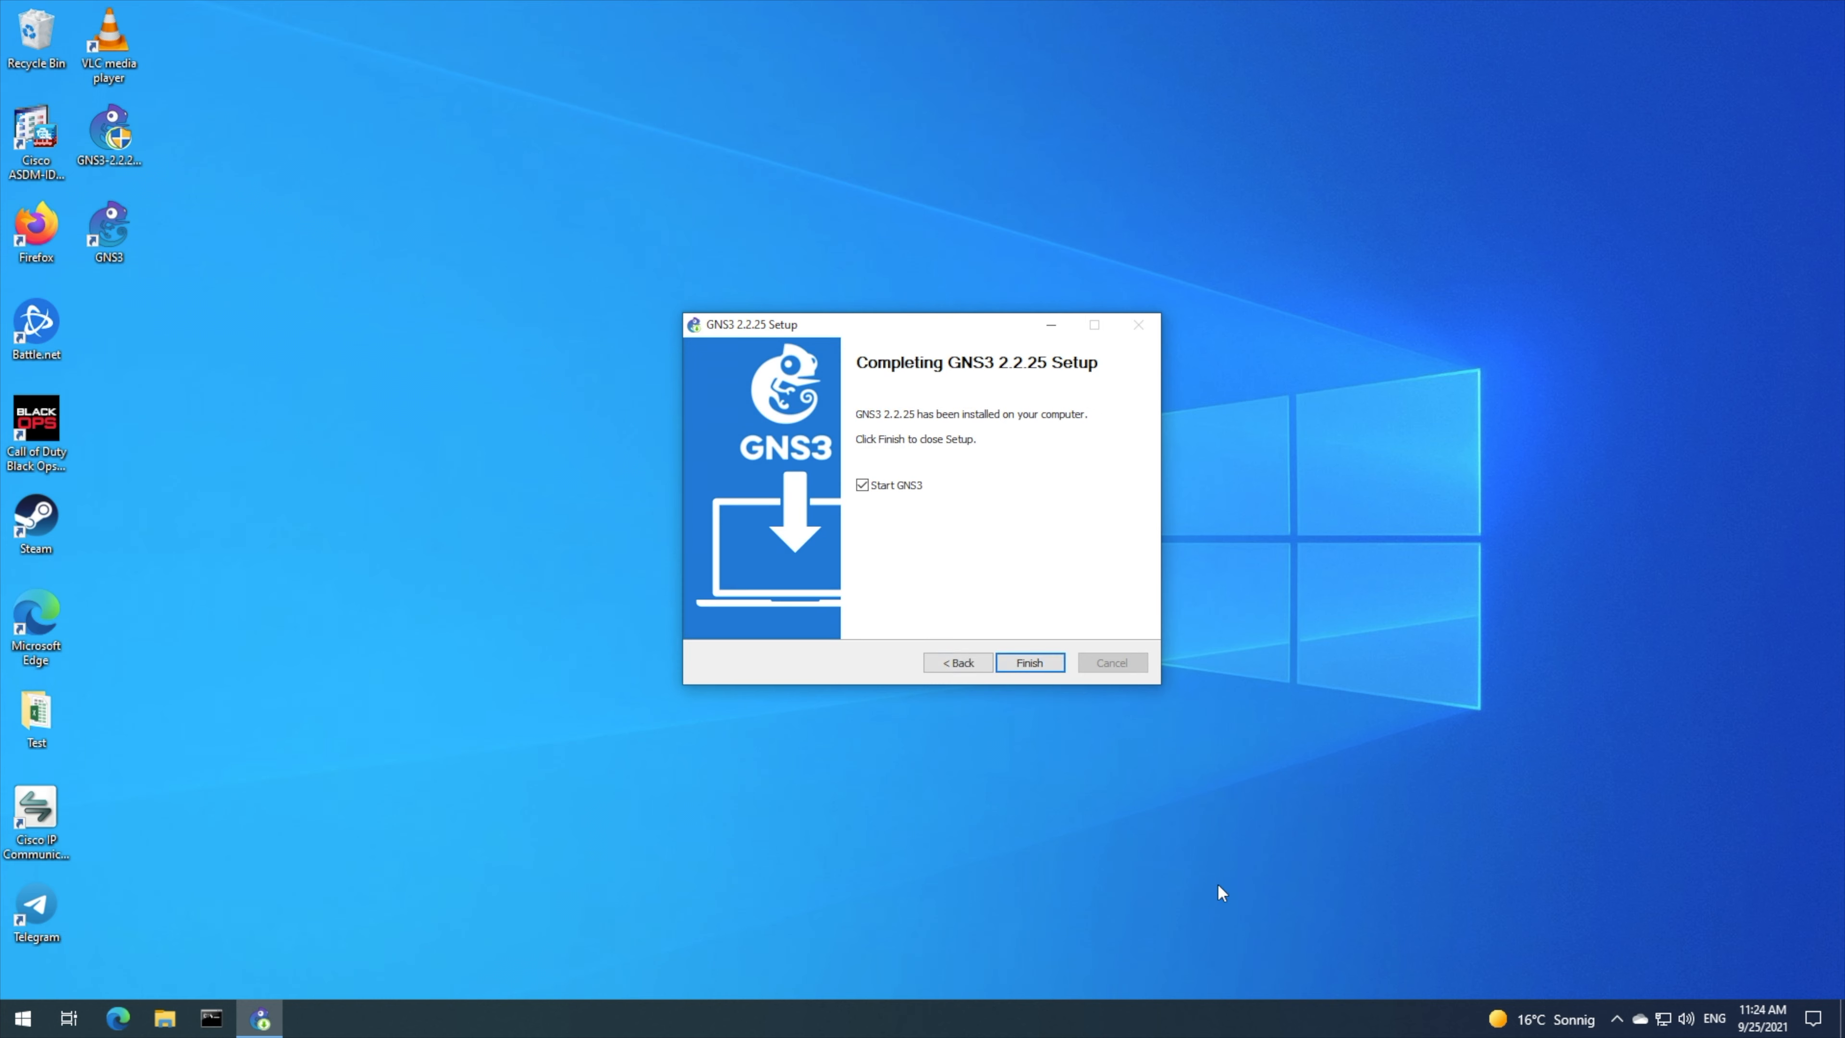
{"action": "left_click", "coordinate": [1029, 662]}
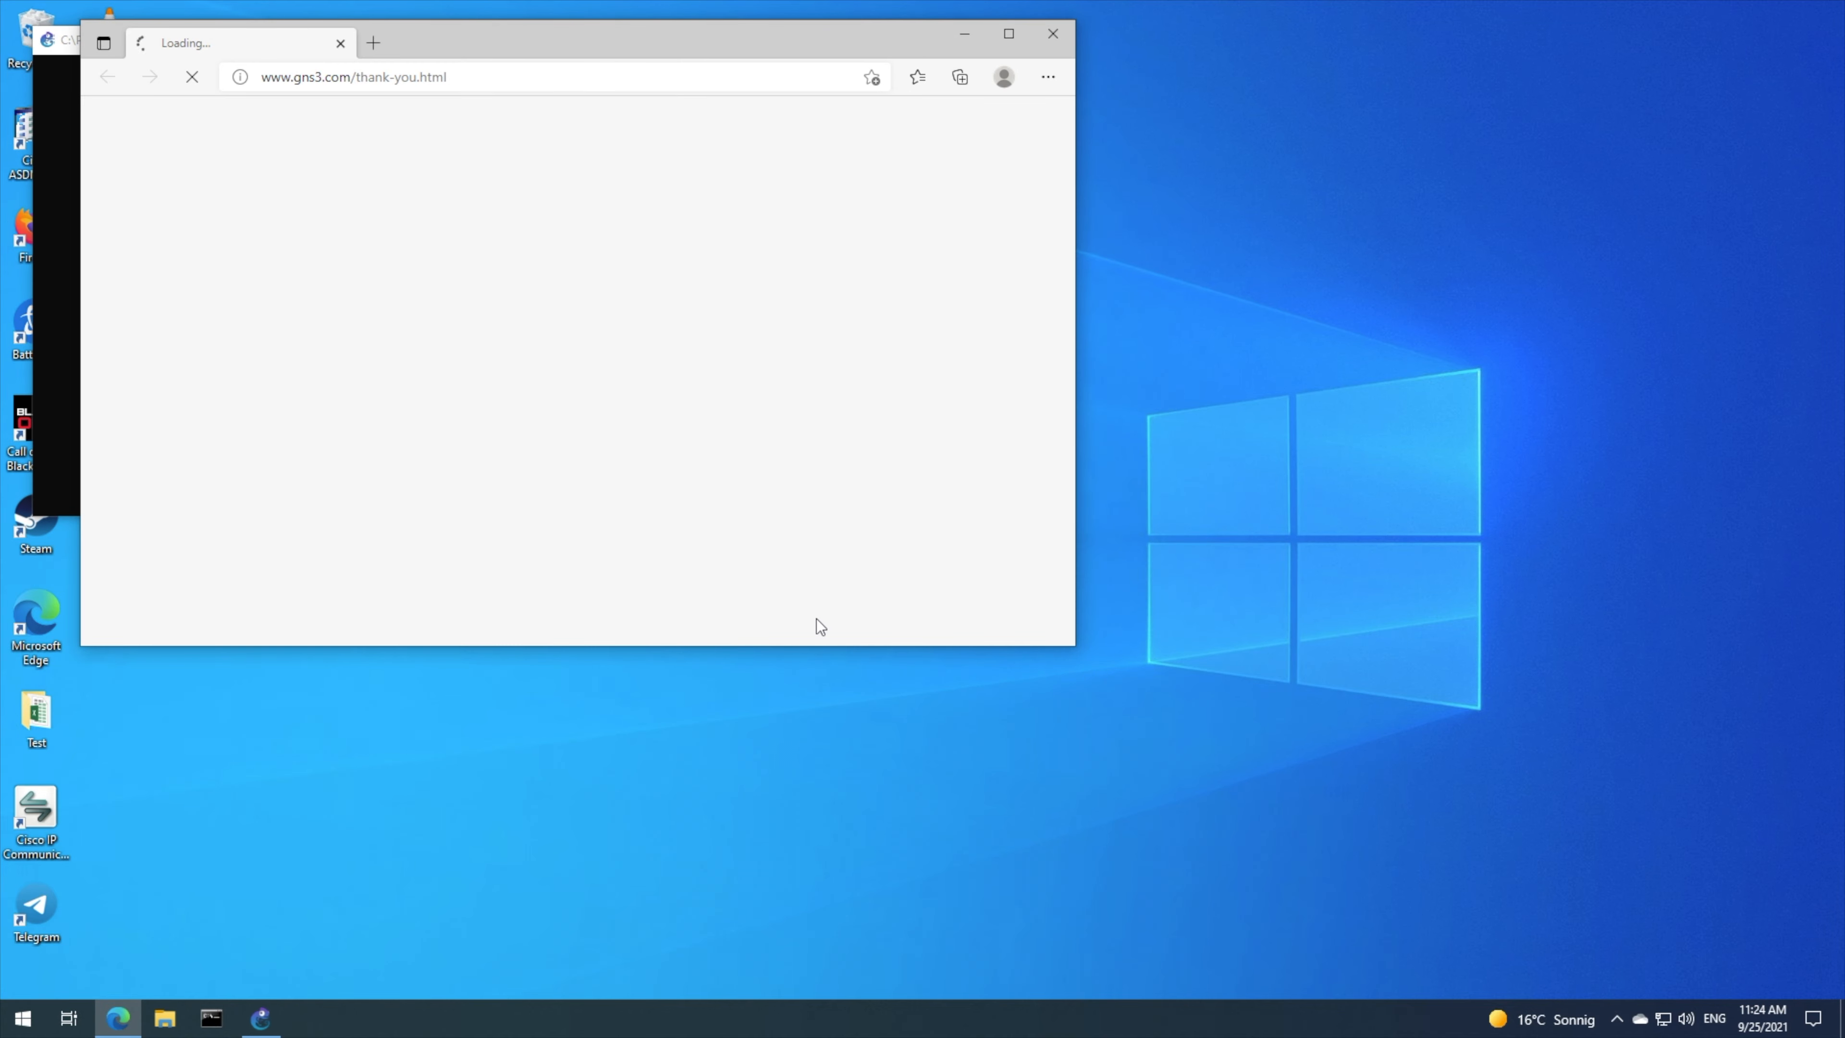
{"action": "left_click", "coordinate": [1053, 34]}
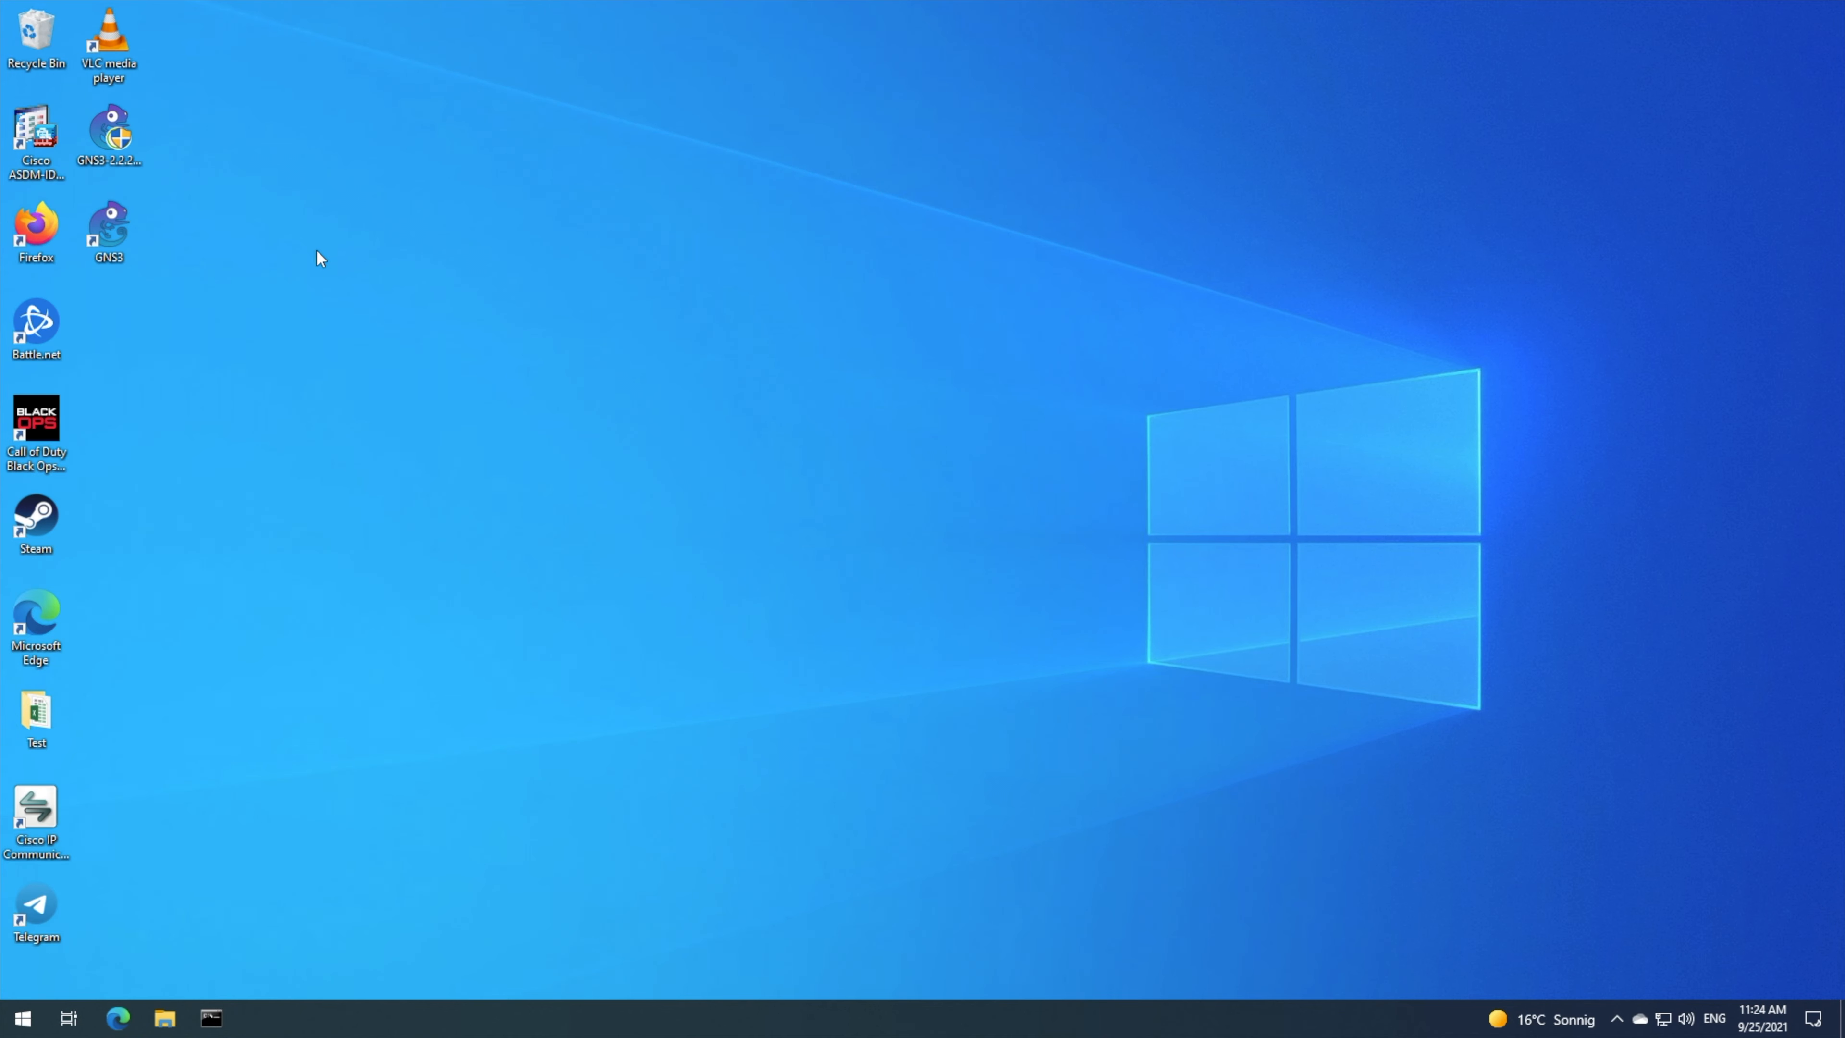
{"action": "double_click", "coordinate": [105, 231]}
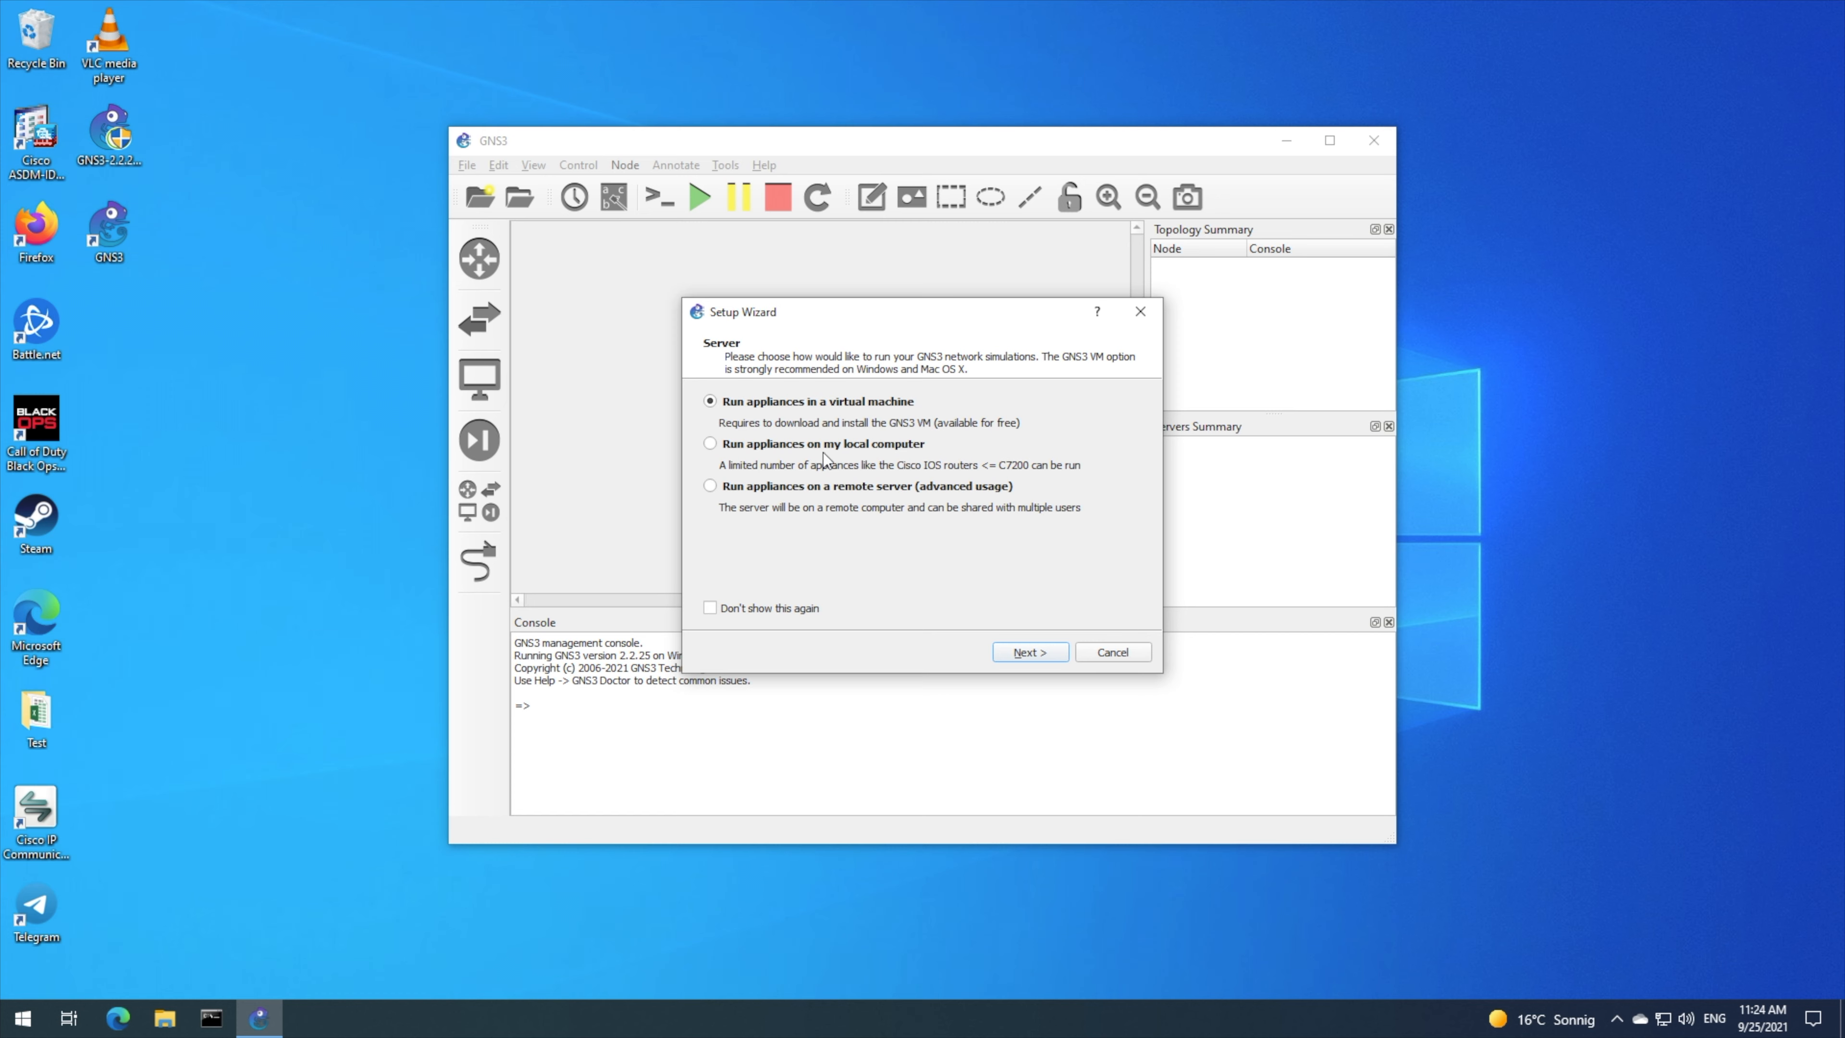
- Check the computer's processor and installed RAM in the Windows system information and close it
{"action": "right_click", "coordinate": [21, 1018]}
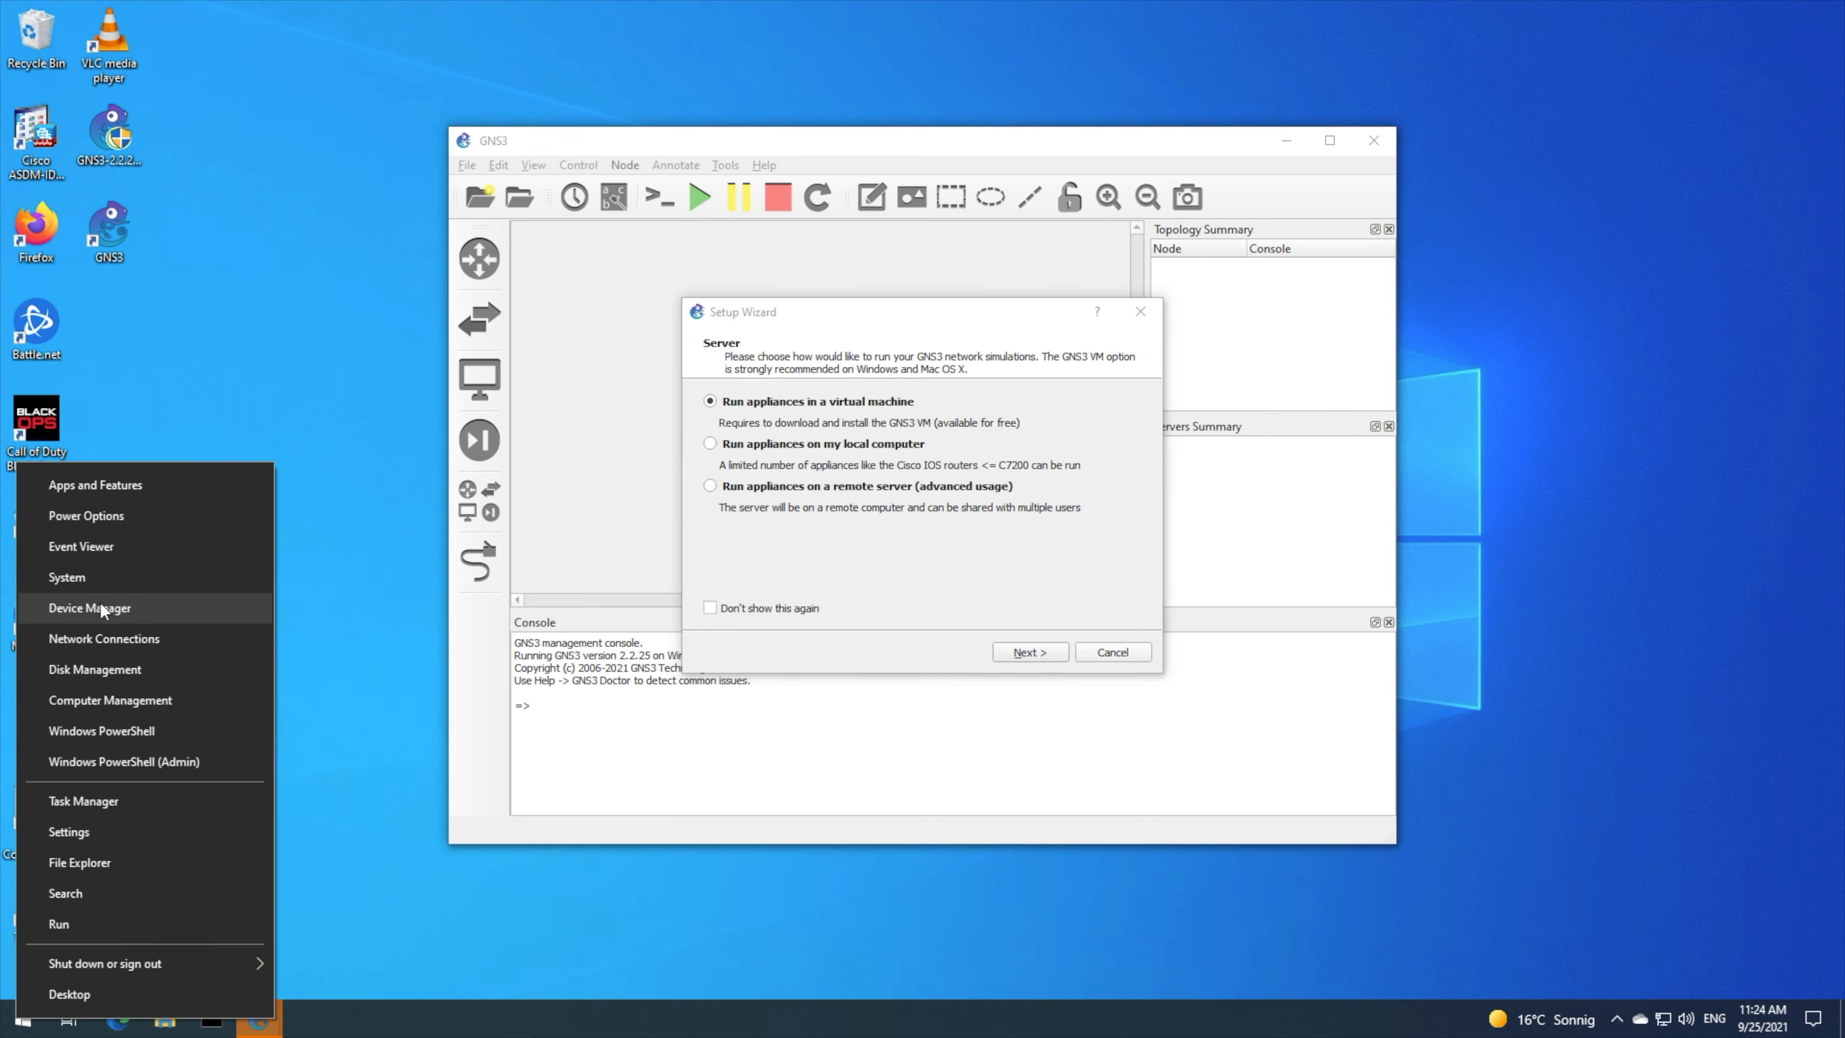
{"action": "left_click", "coordinate": [88, 580]}
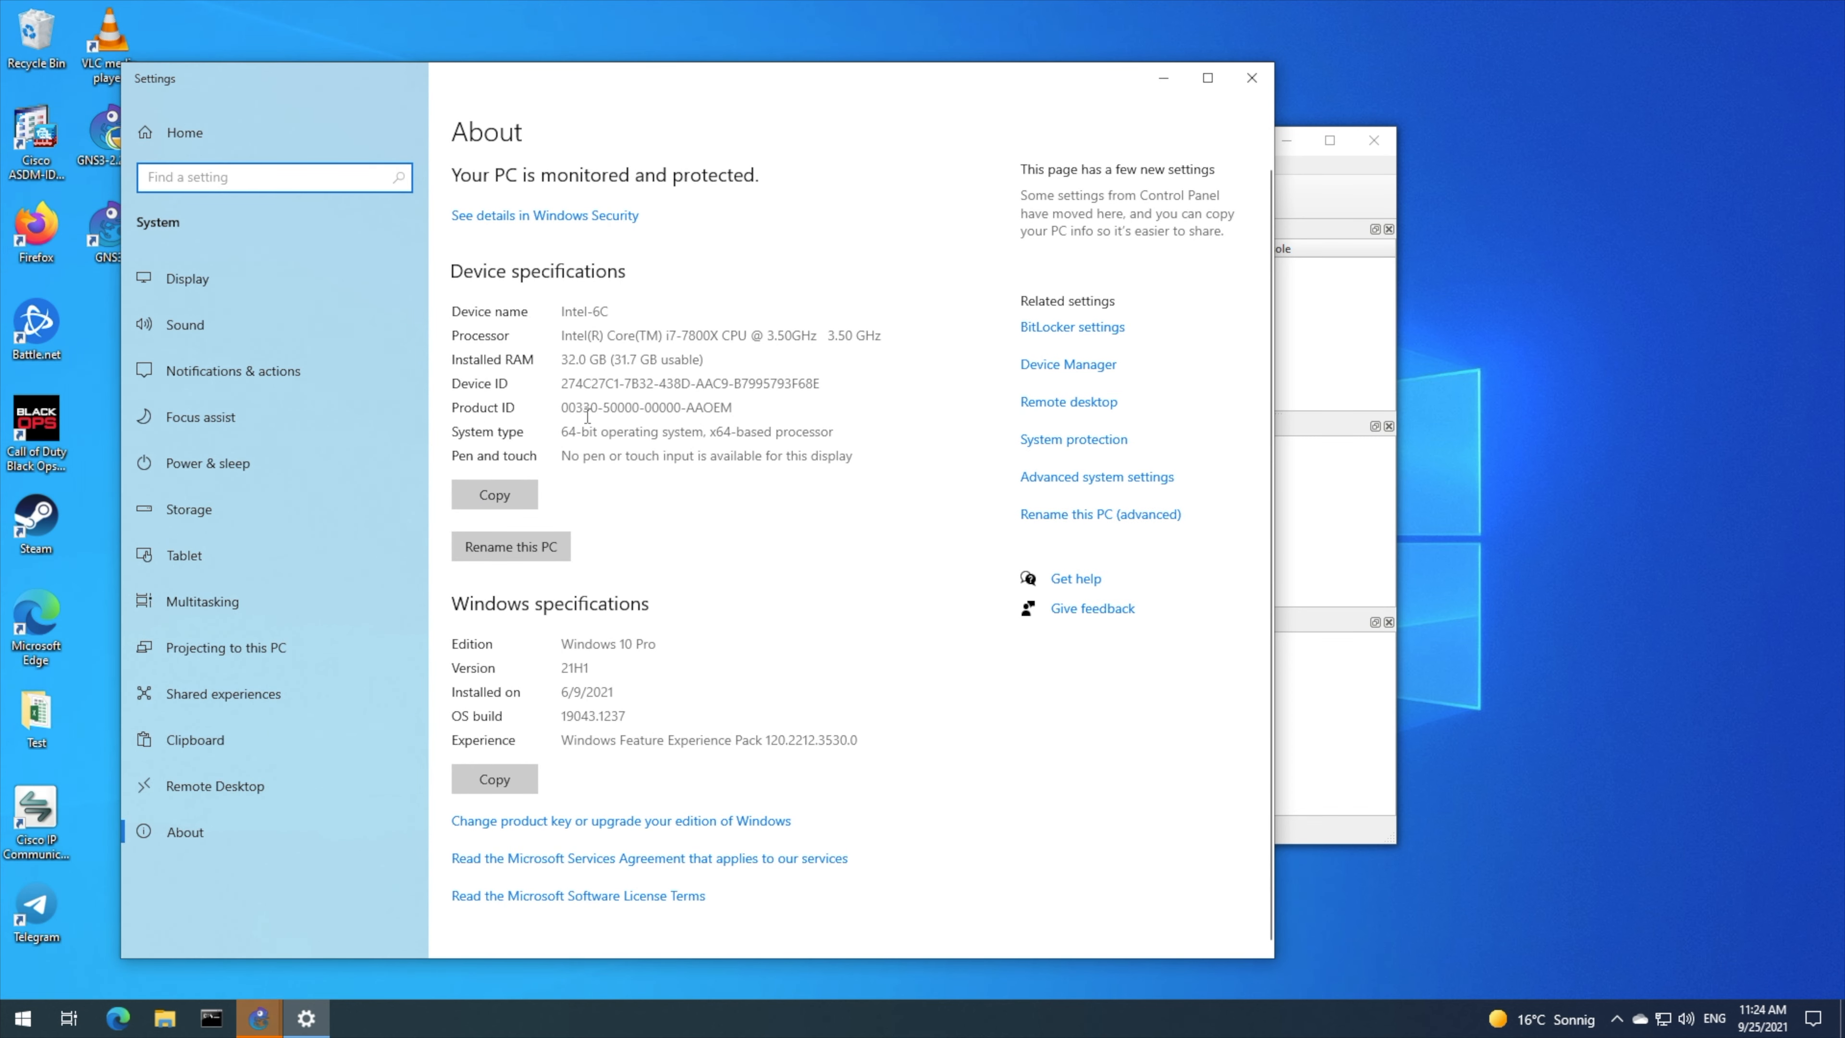
{"action": "left_click", "coordinate": [1246, 79]}
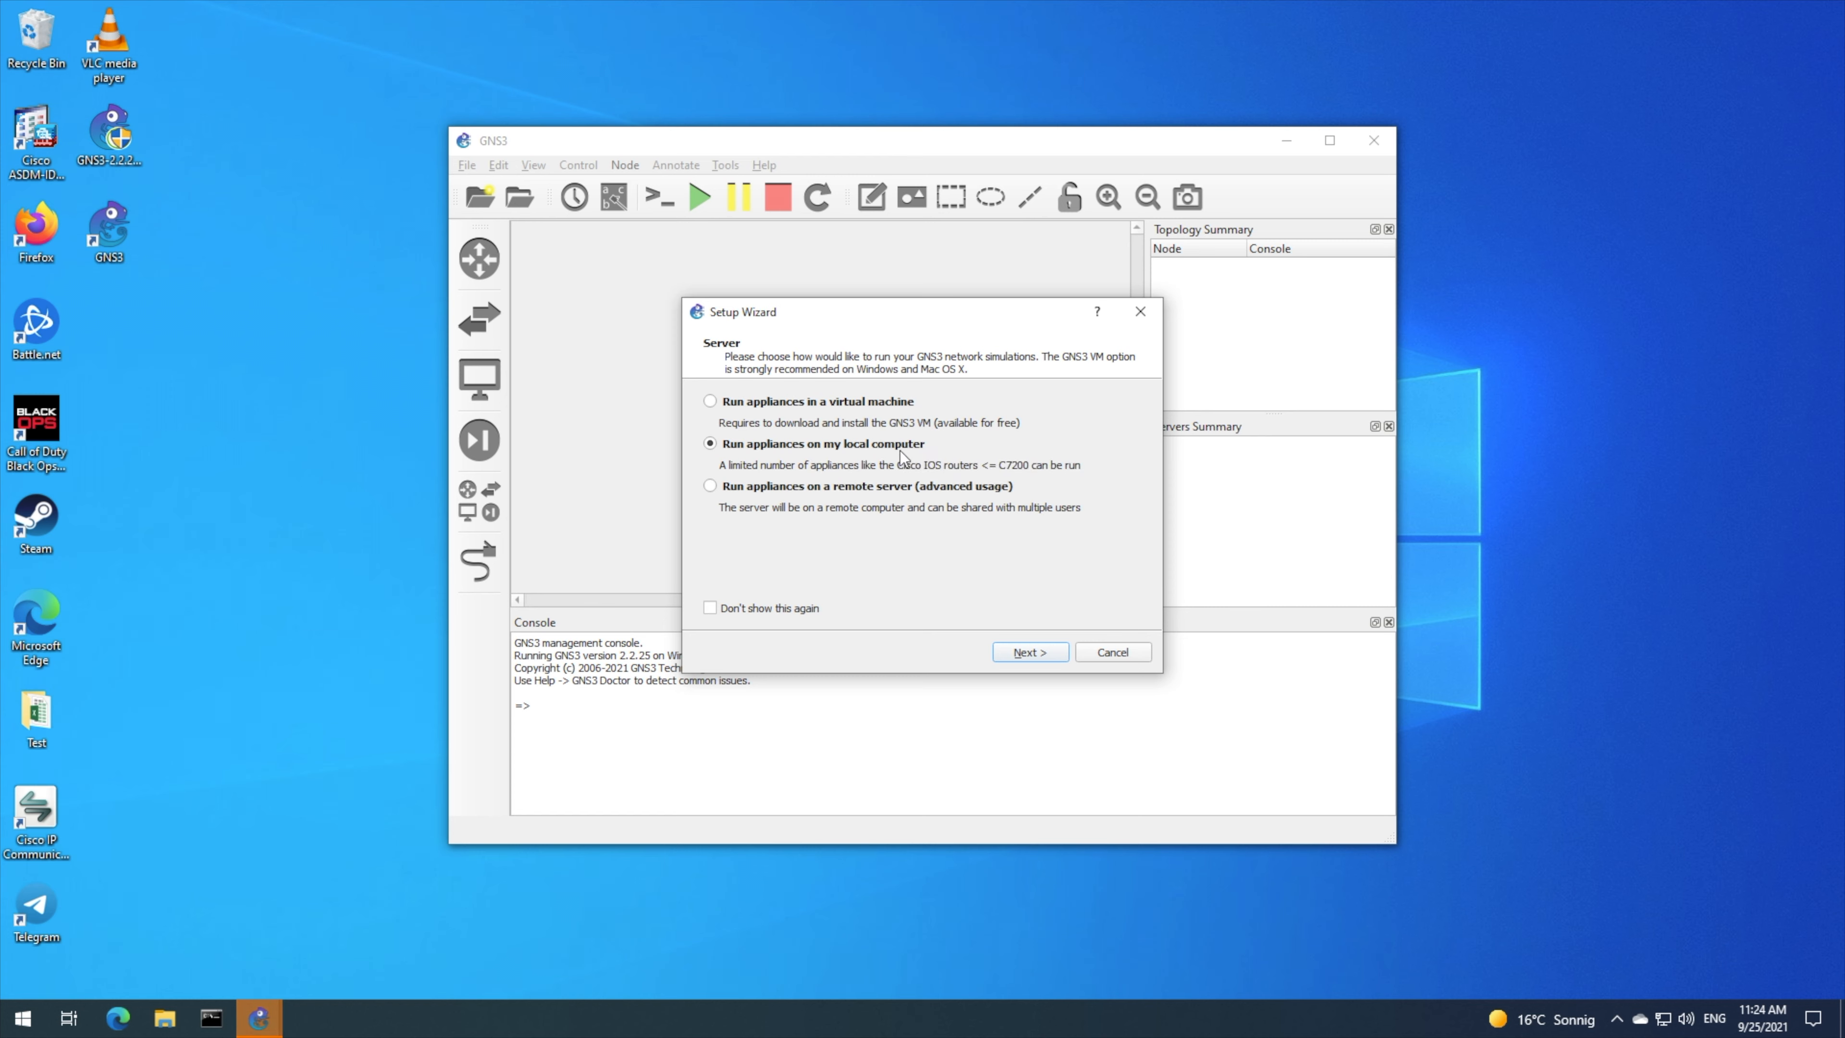
- Complete the setup wizard with the local server bound to localhost on port 3080 TCP
{"action": "left_click", "coordinate": [1016, 652]}
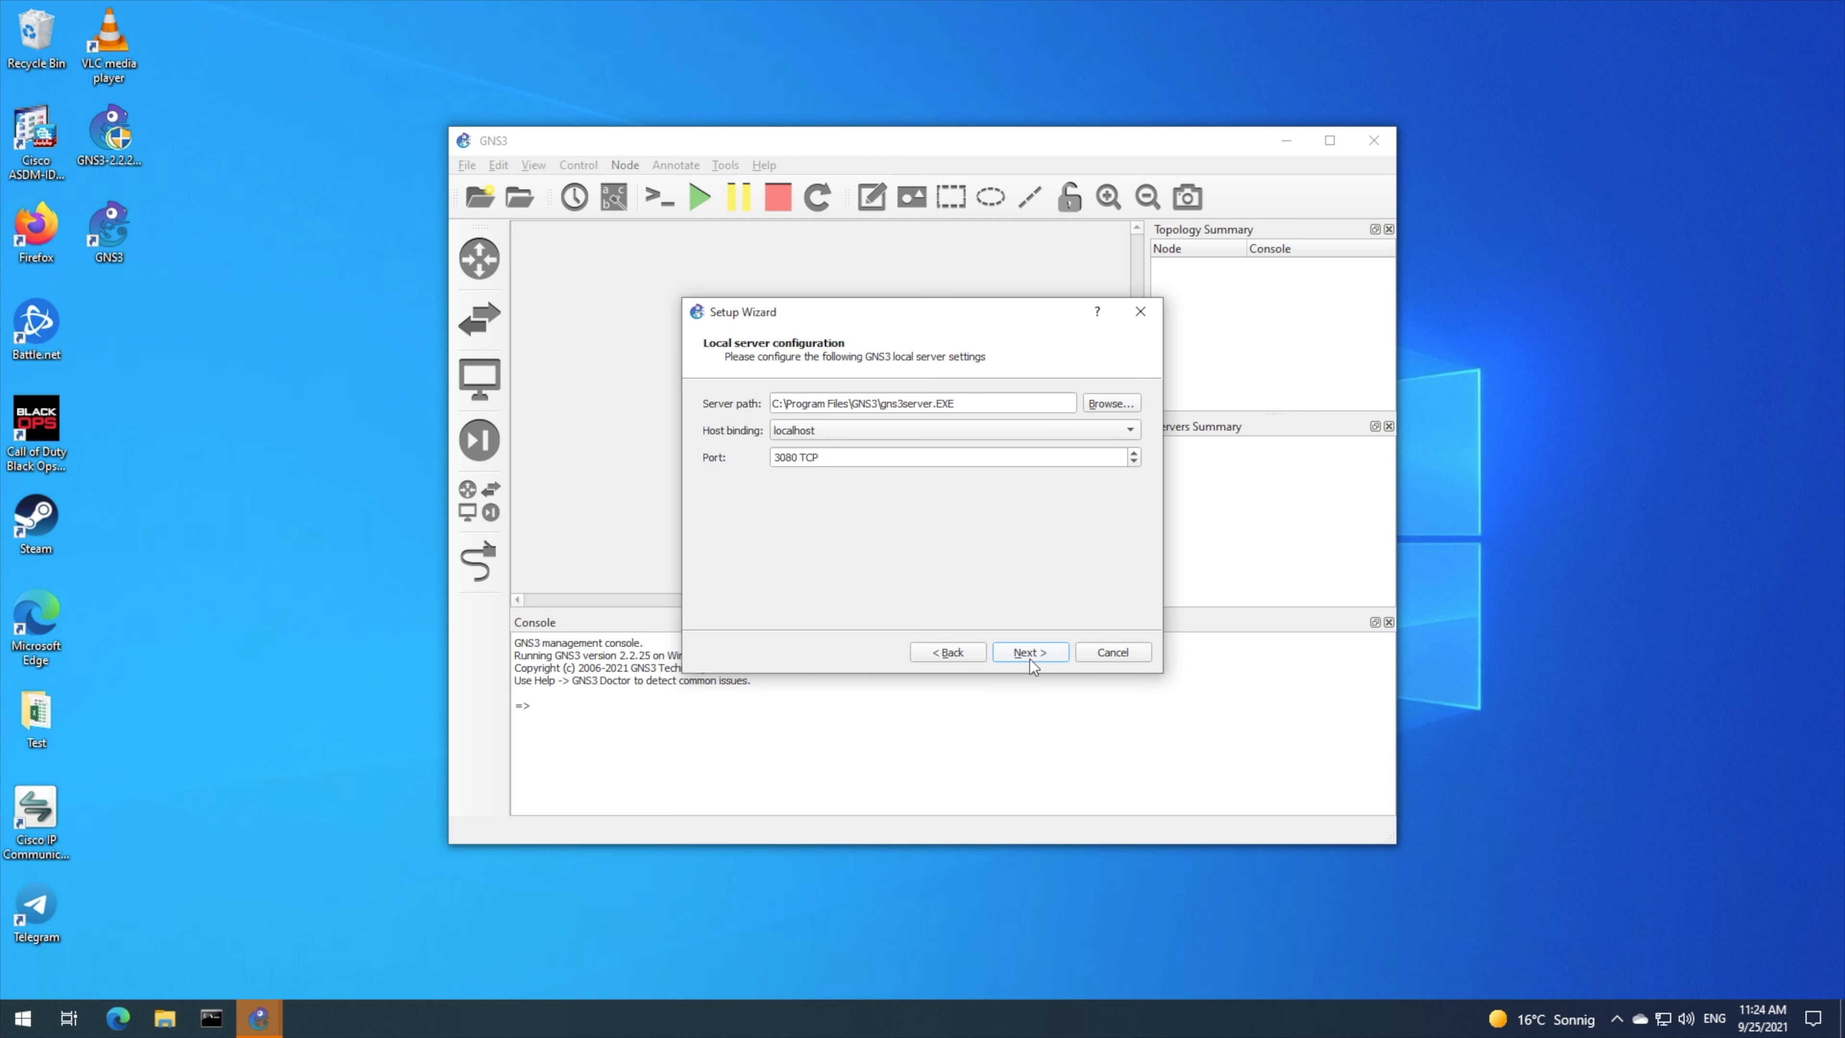
{"action": "mouse_move", "coordinate": [247, 1025]}
{"action": "left_click", "coordinate": [346, 937]}
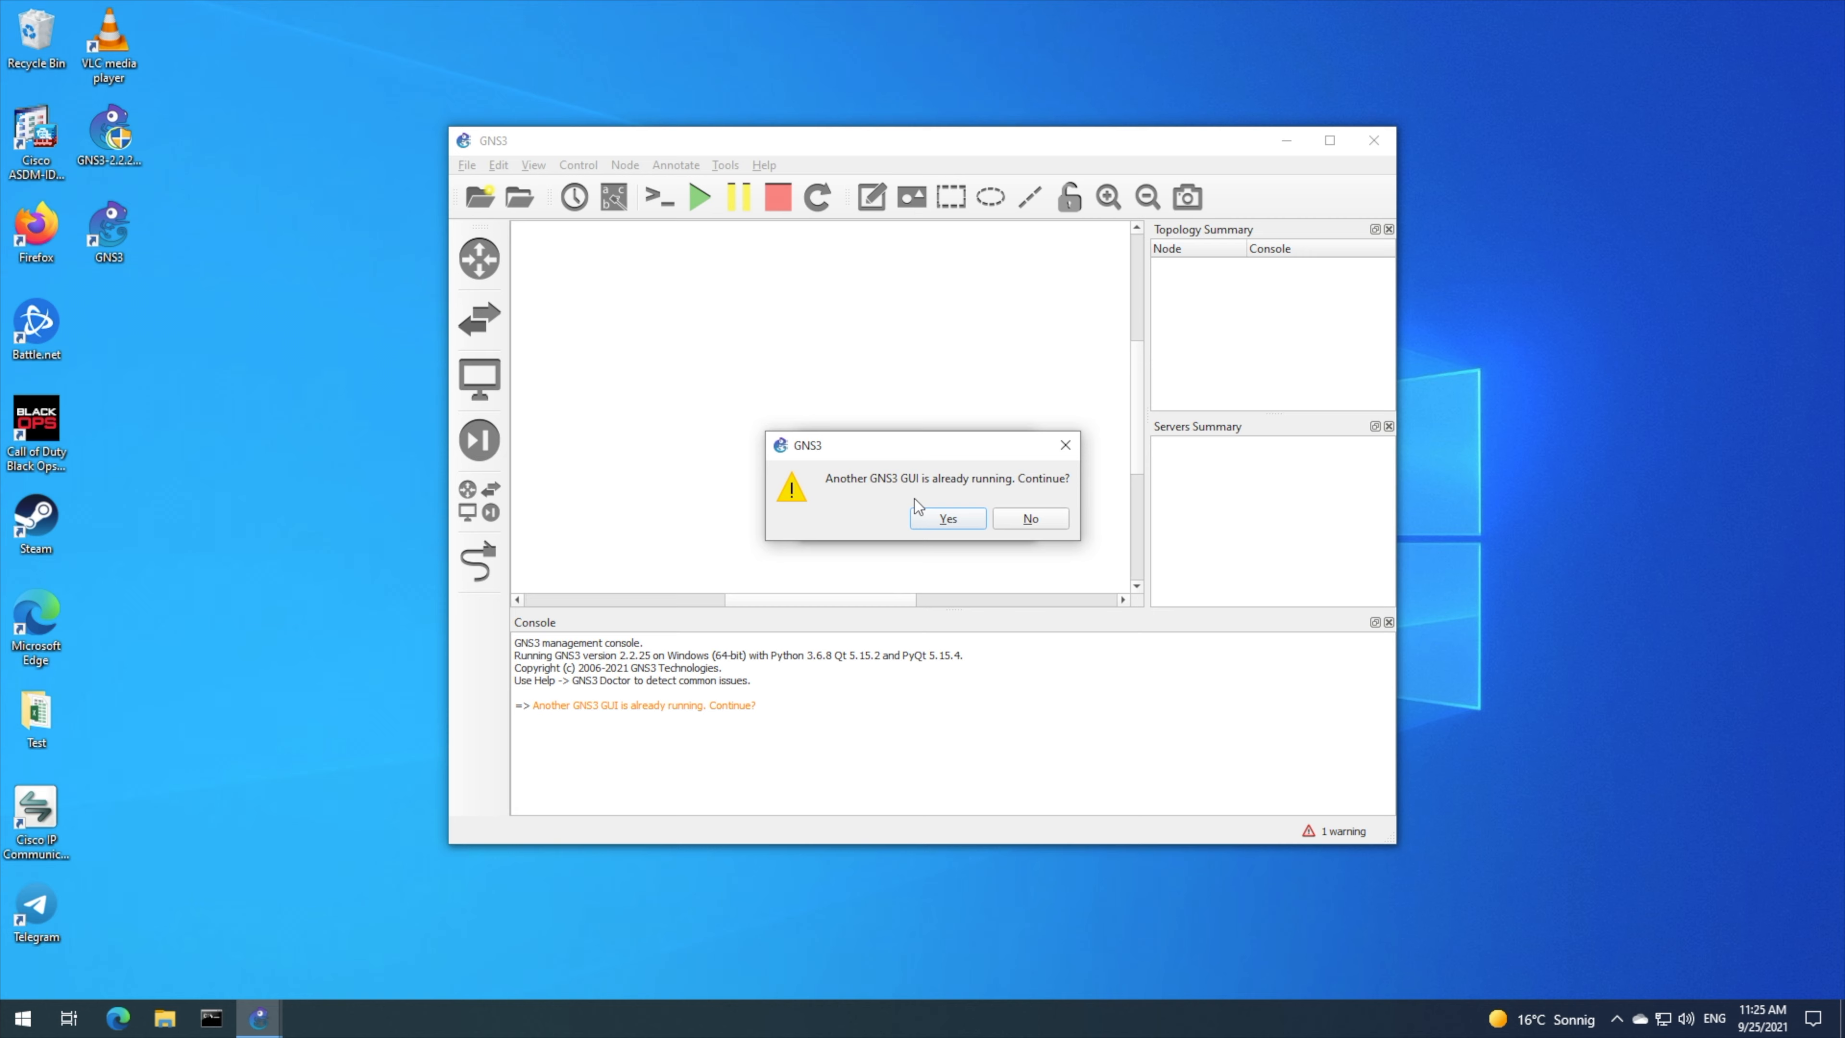
{"action": "left_click", "coordinate": [950, 517]}
{"action": "left_click", "coordinate": [269, 1024]}
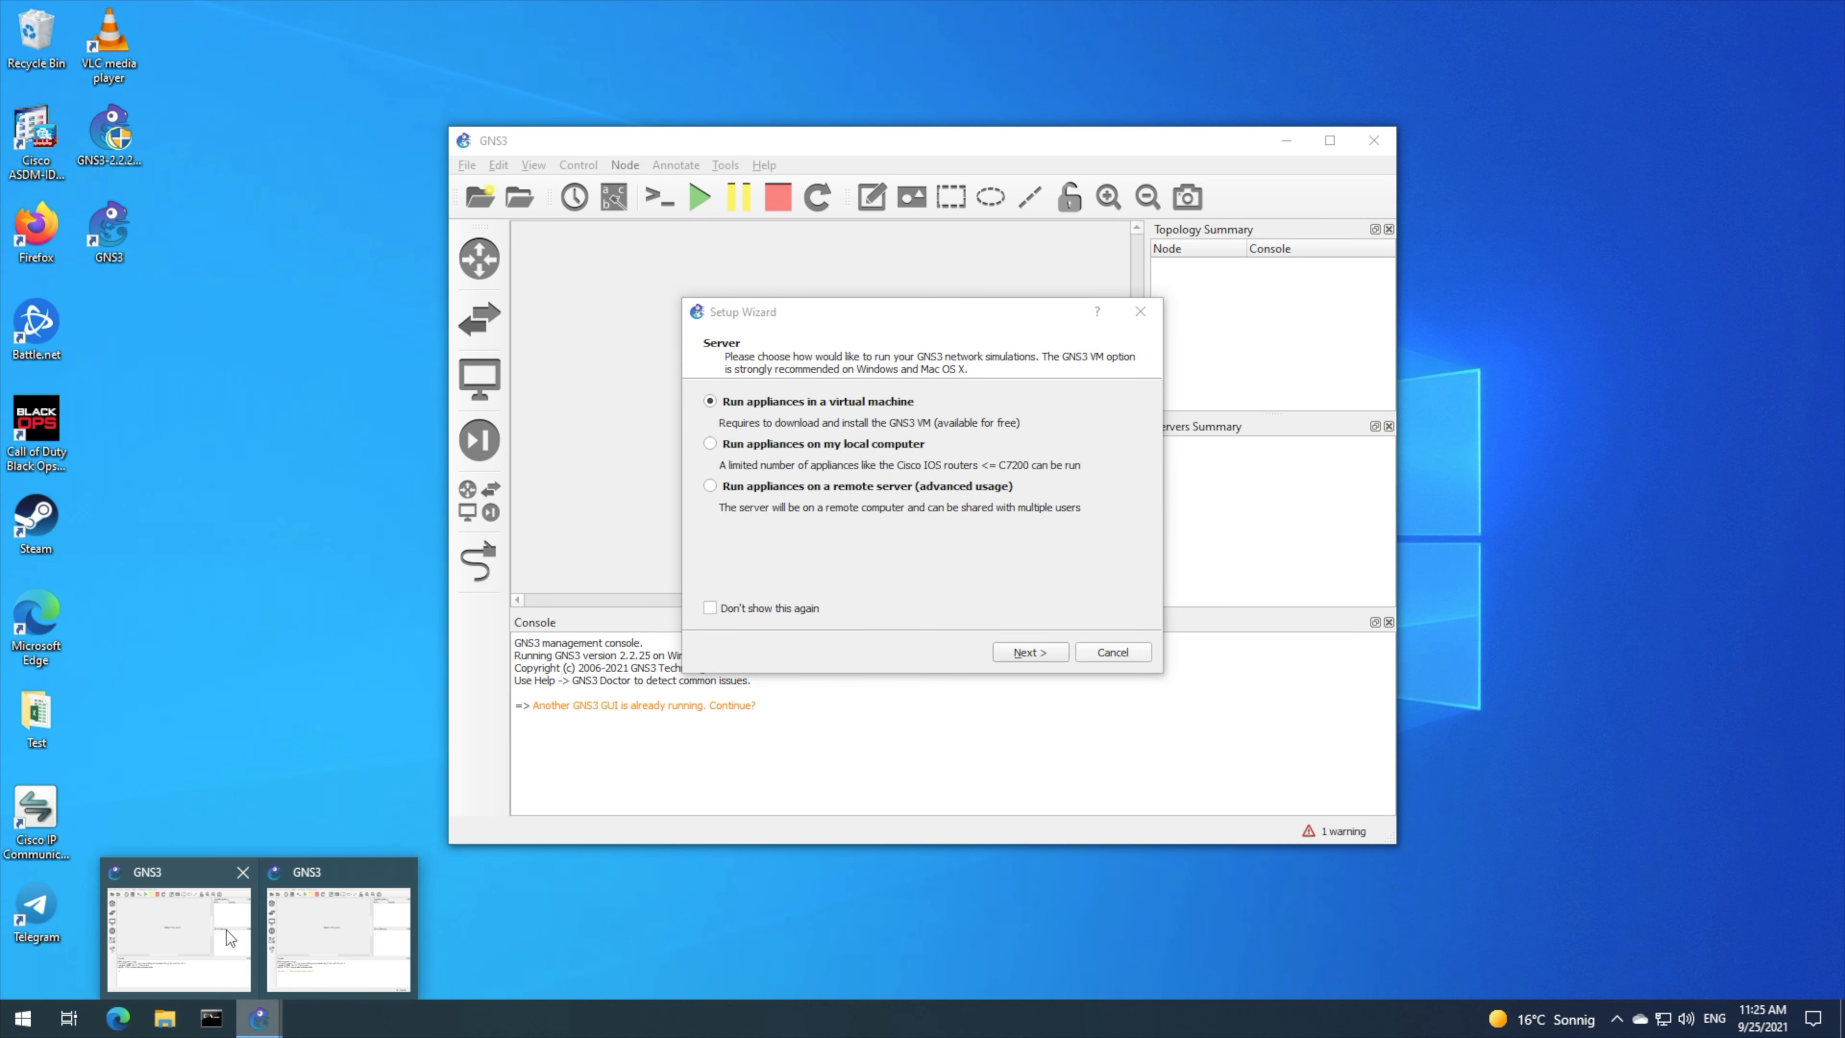
{"action": "left_click", "coordinate": [190, 937]}
{"action": "left_click", "coordinate": [1030, 652]}
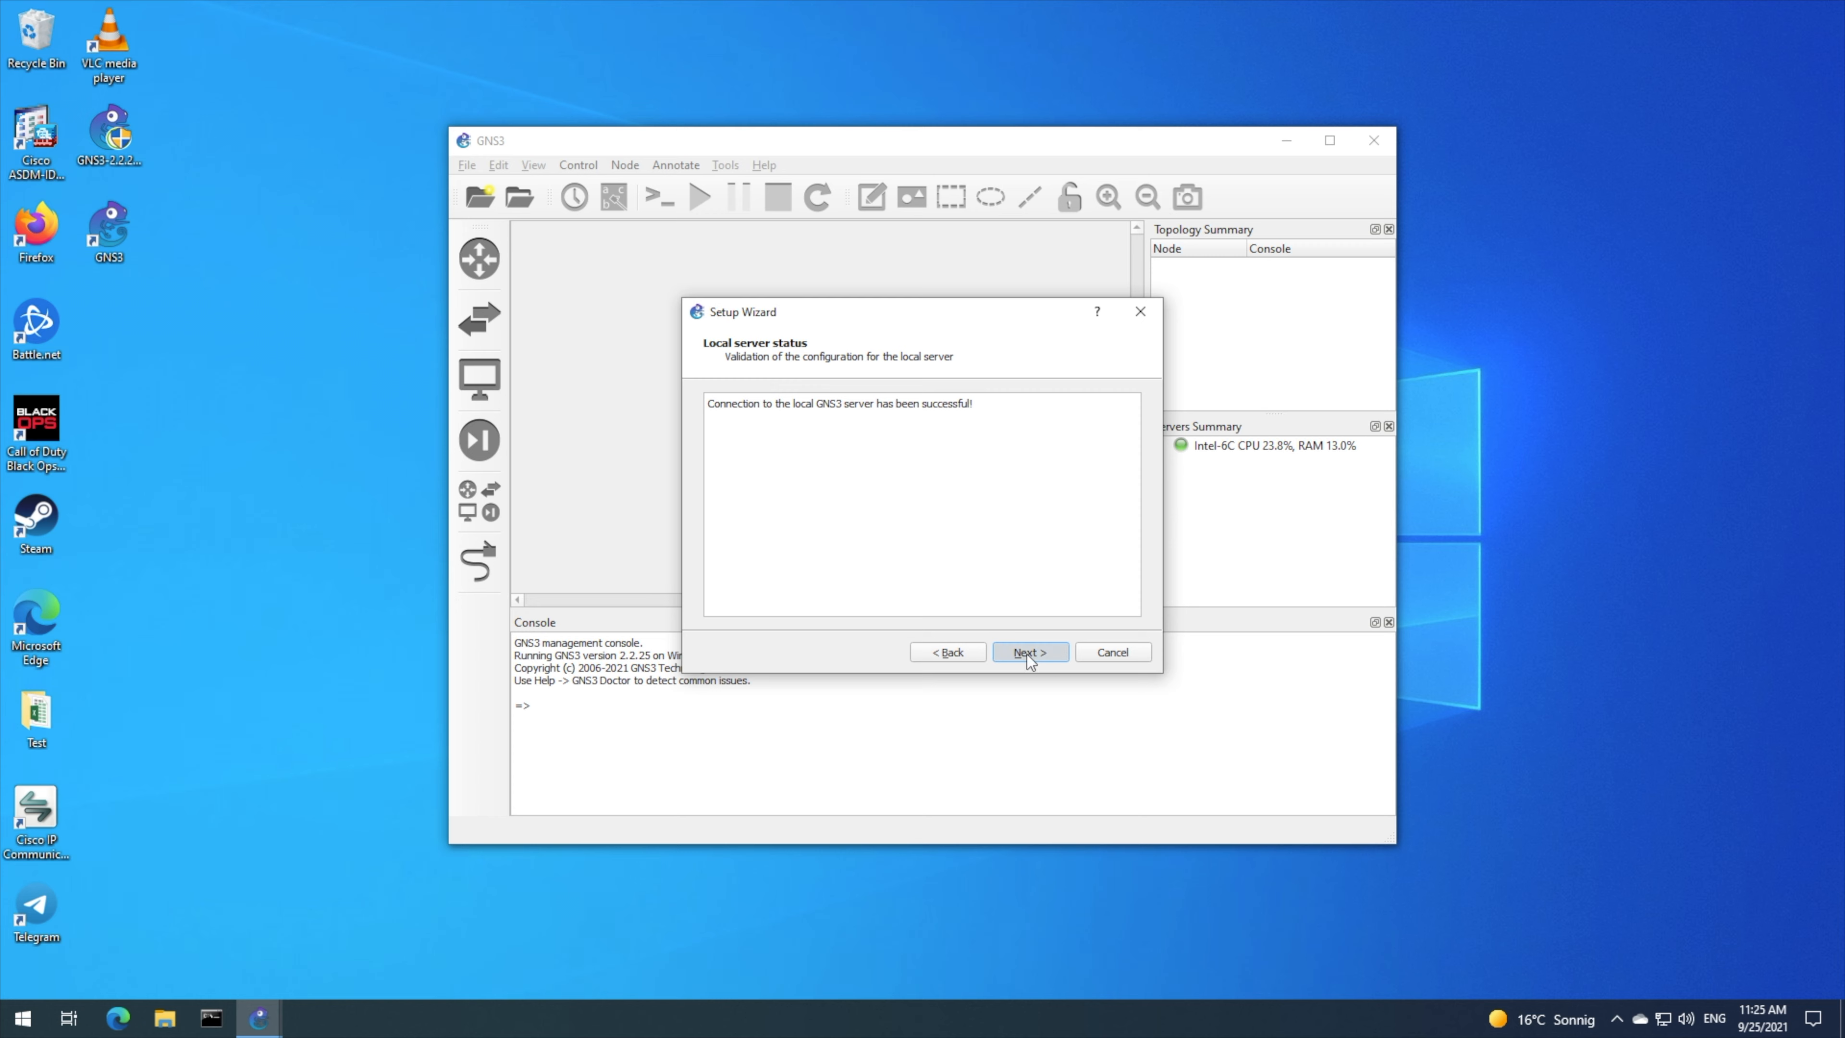
{"action": "left_click", "coordinate": [1028, 653]}
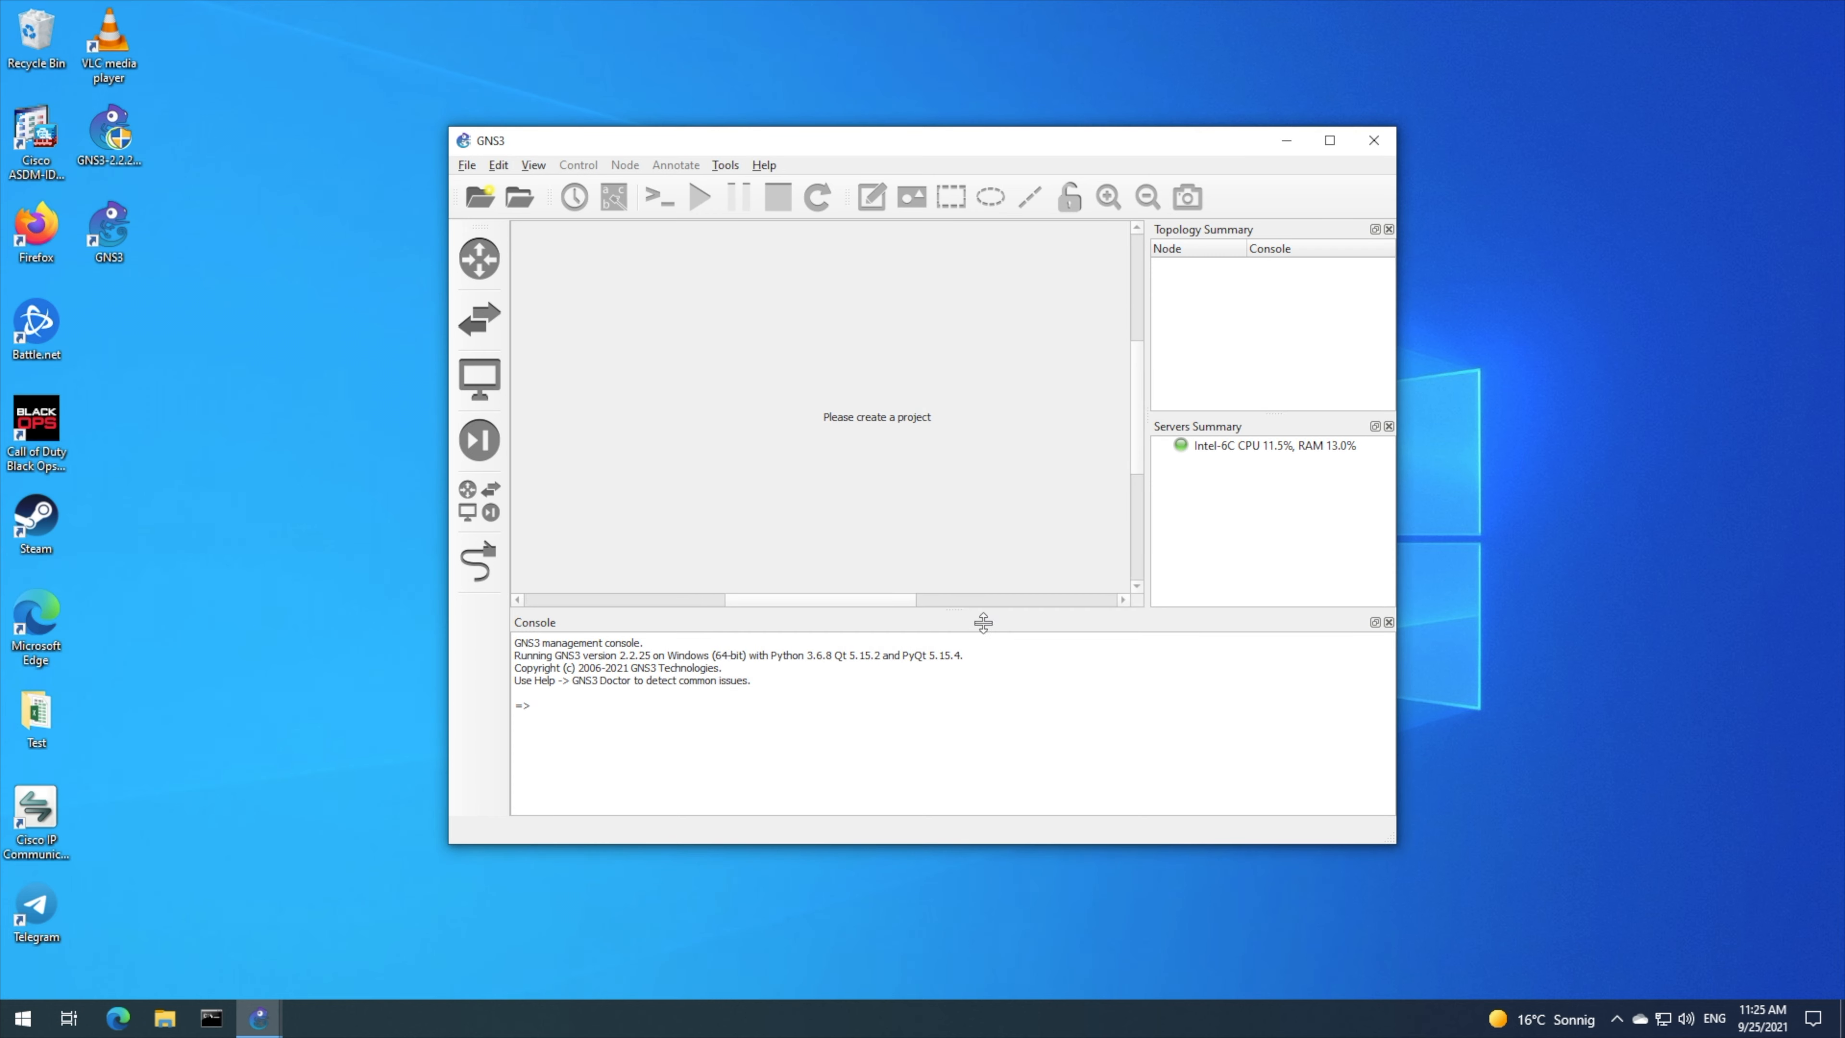
- Cancel the setup wizard in the duplicate GNS3 window and return to the main GNS3 window
{"action": "left_click", "coordinate": [259, 1017]}
{"action": "left_click", "coordinate": [197, 931]}
{"action": "left_click", "coordinate": [257, 1015]}
{"action": "left_click", "coordinate": [323, 956]}
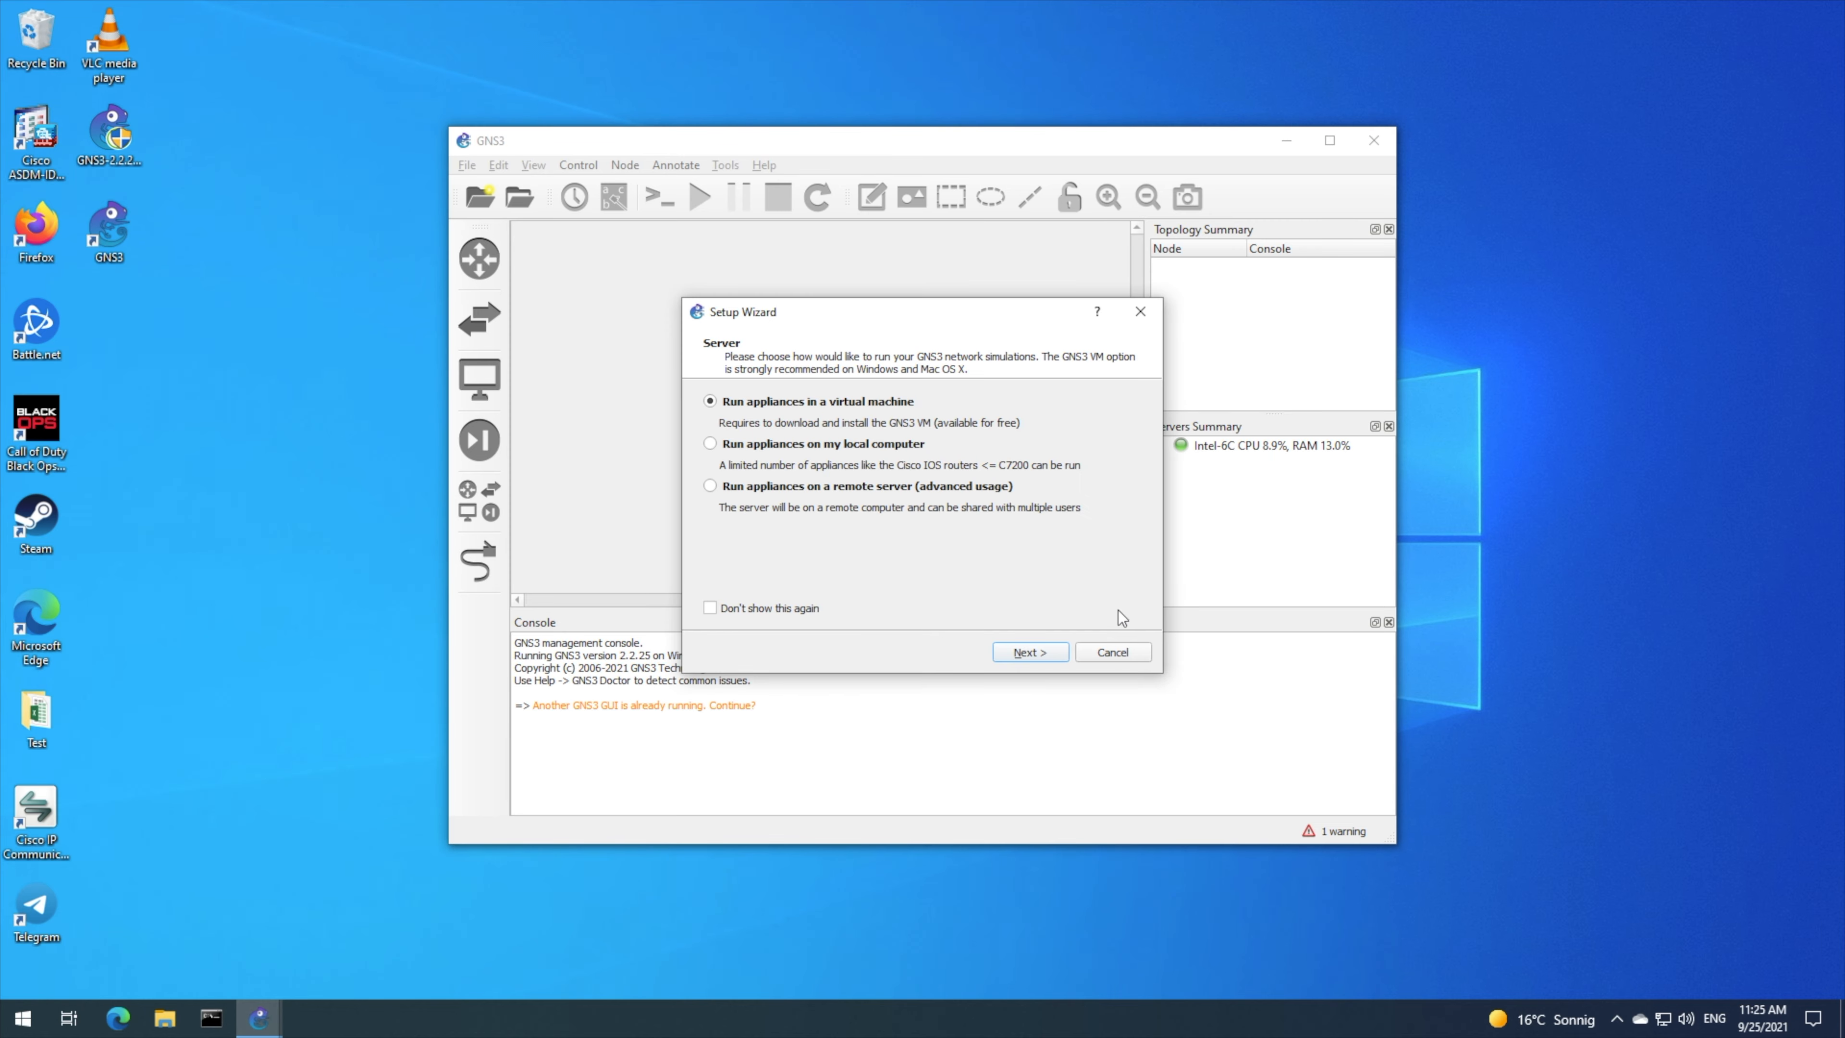
{"action": "left_click", "coordinate": [1119, 652]}
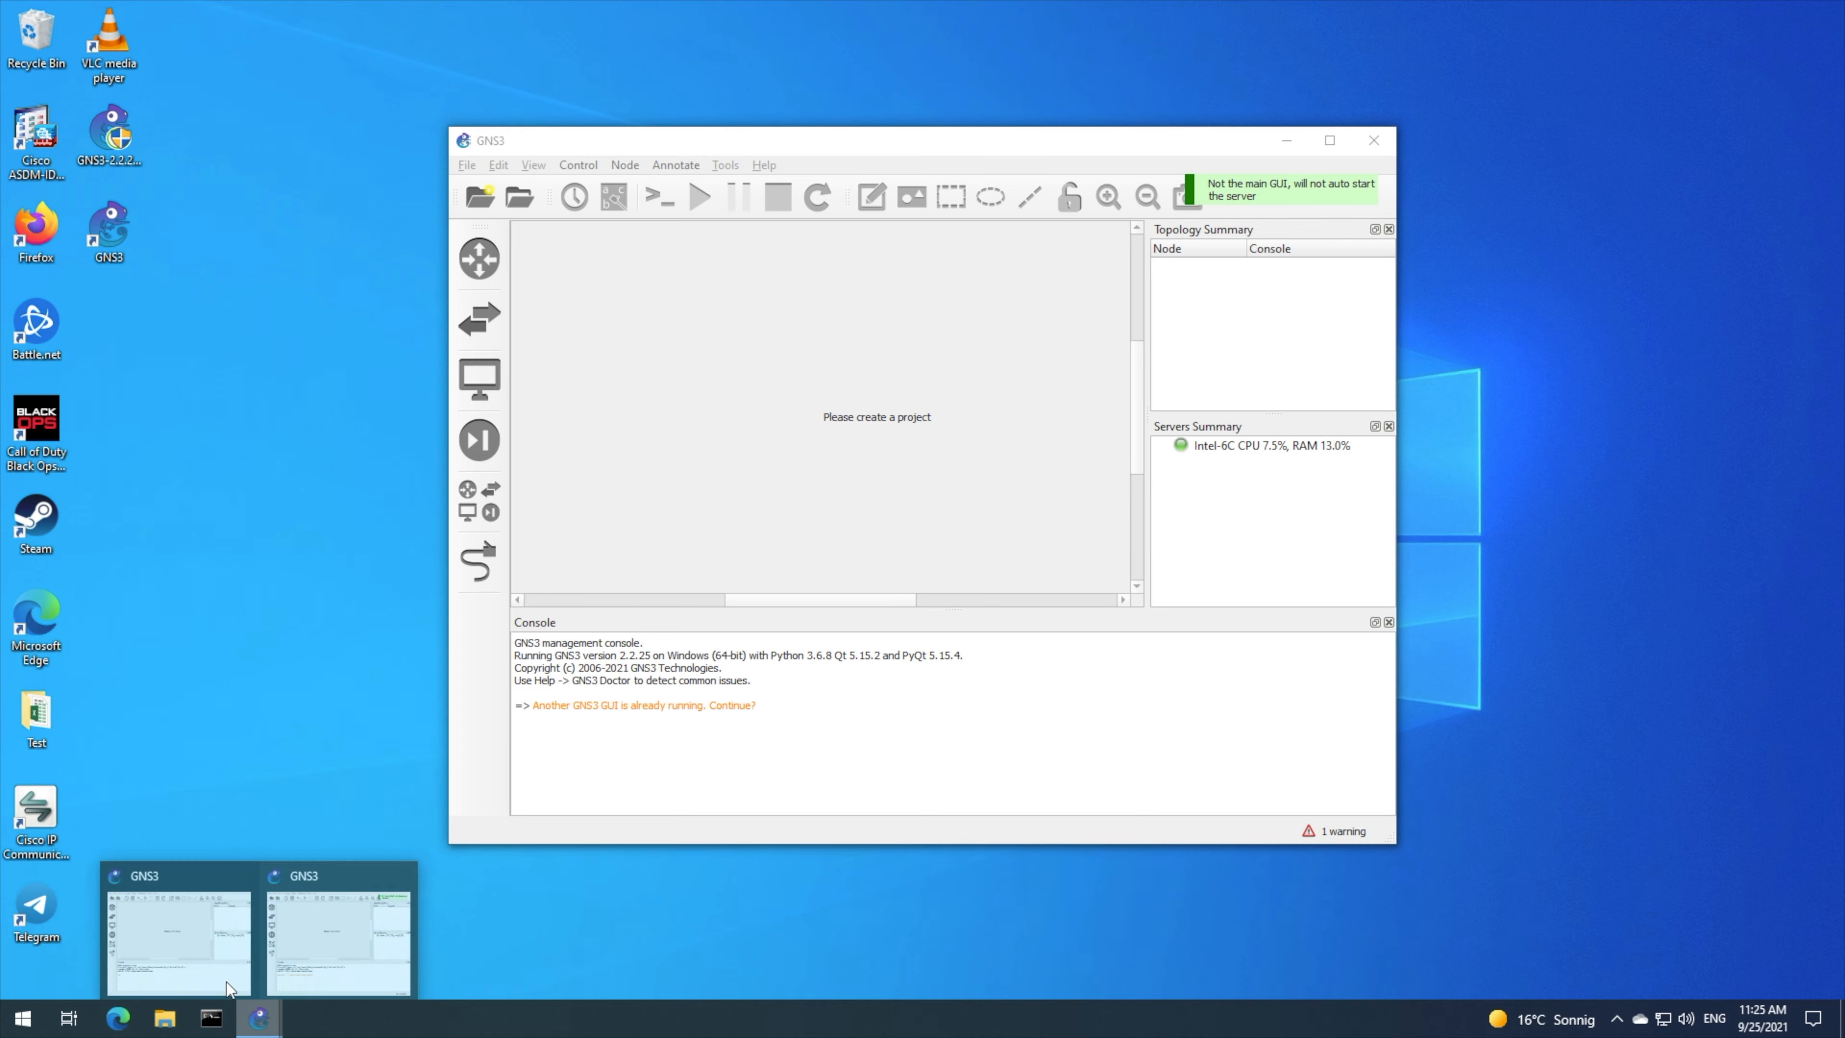
{"action": "left_click", "coordinate": [197, 934]}
{"action": "left_click", "coordinate": [313, 966]}
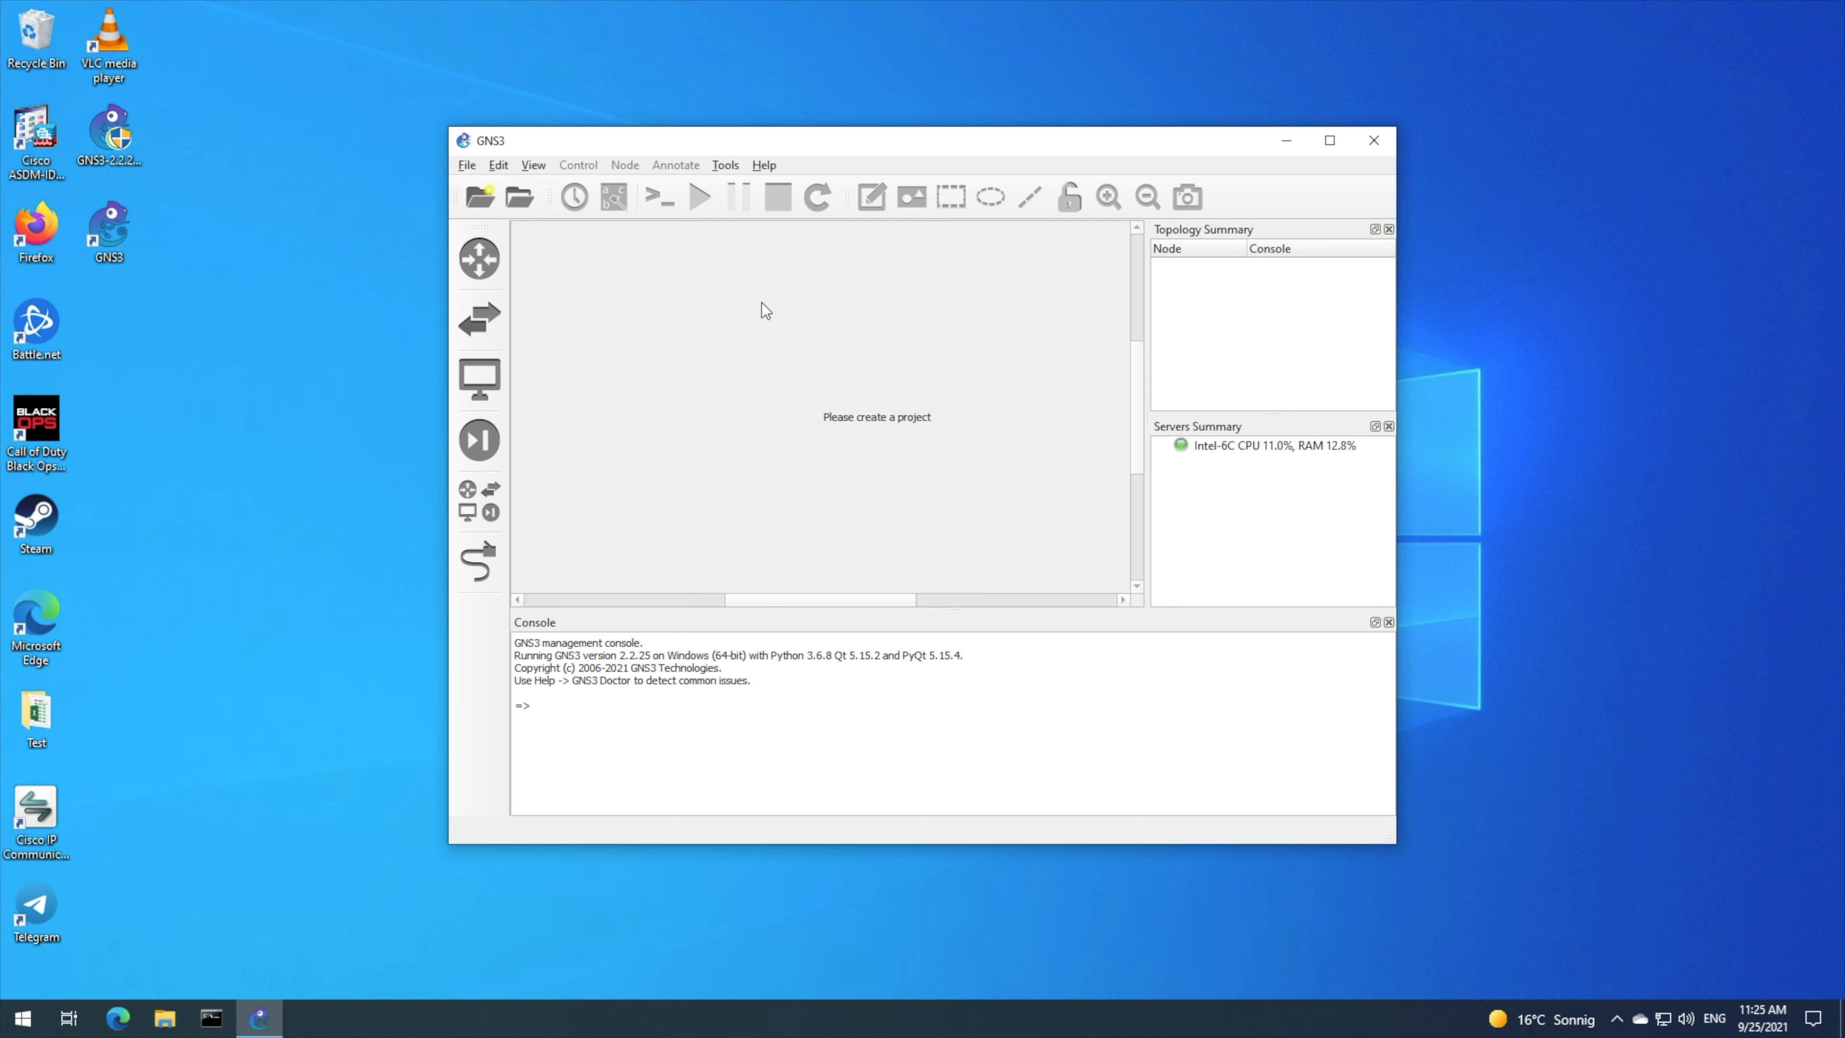
{"action": "left_click", "coordinate": [480, 258]}
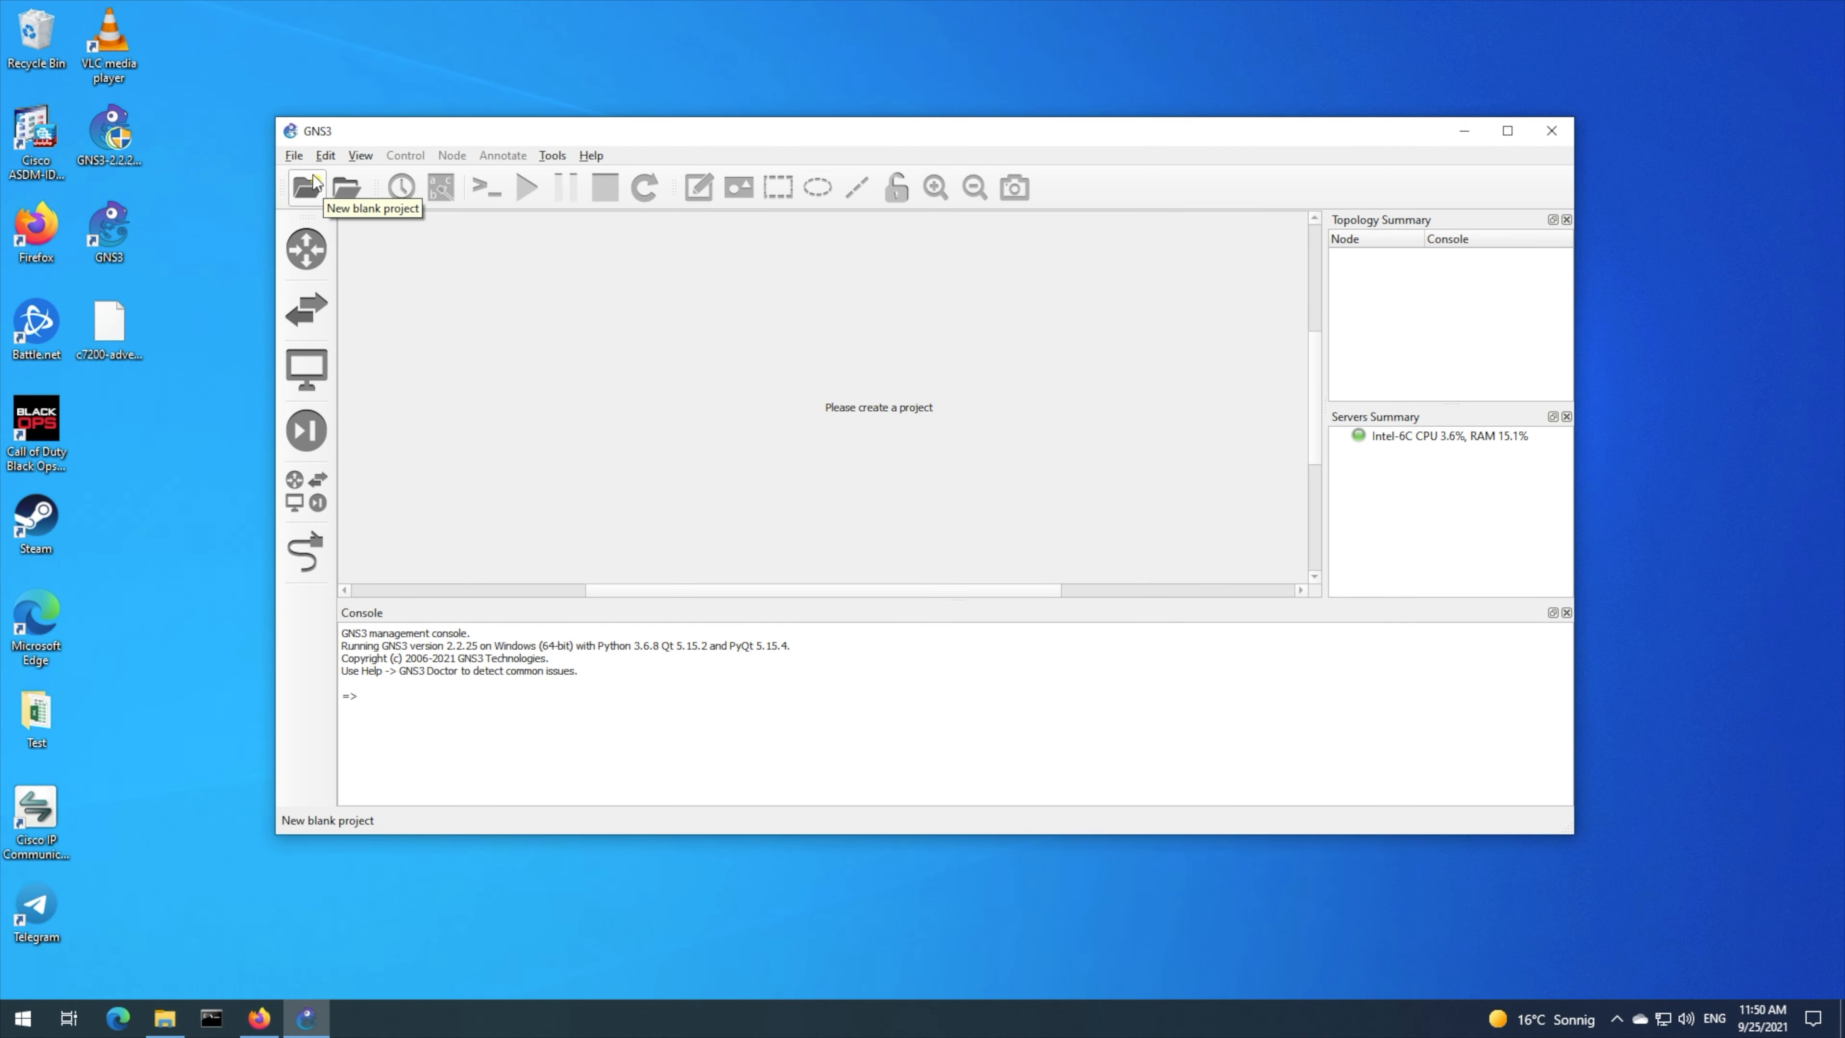
- Create a new blank project named GNS3_Loop in the default projects location
{"action": "left_click", "coordinate": [293, 155]}
{"action": "left_click", "coordinate": [337, 176]}
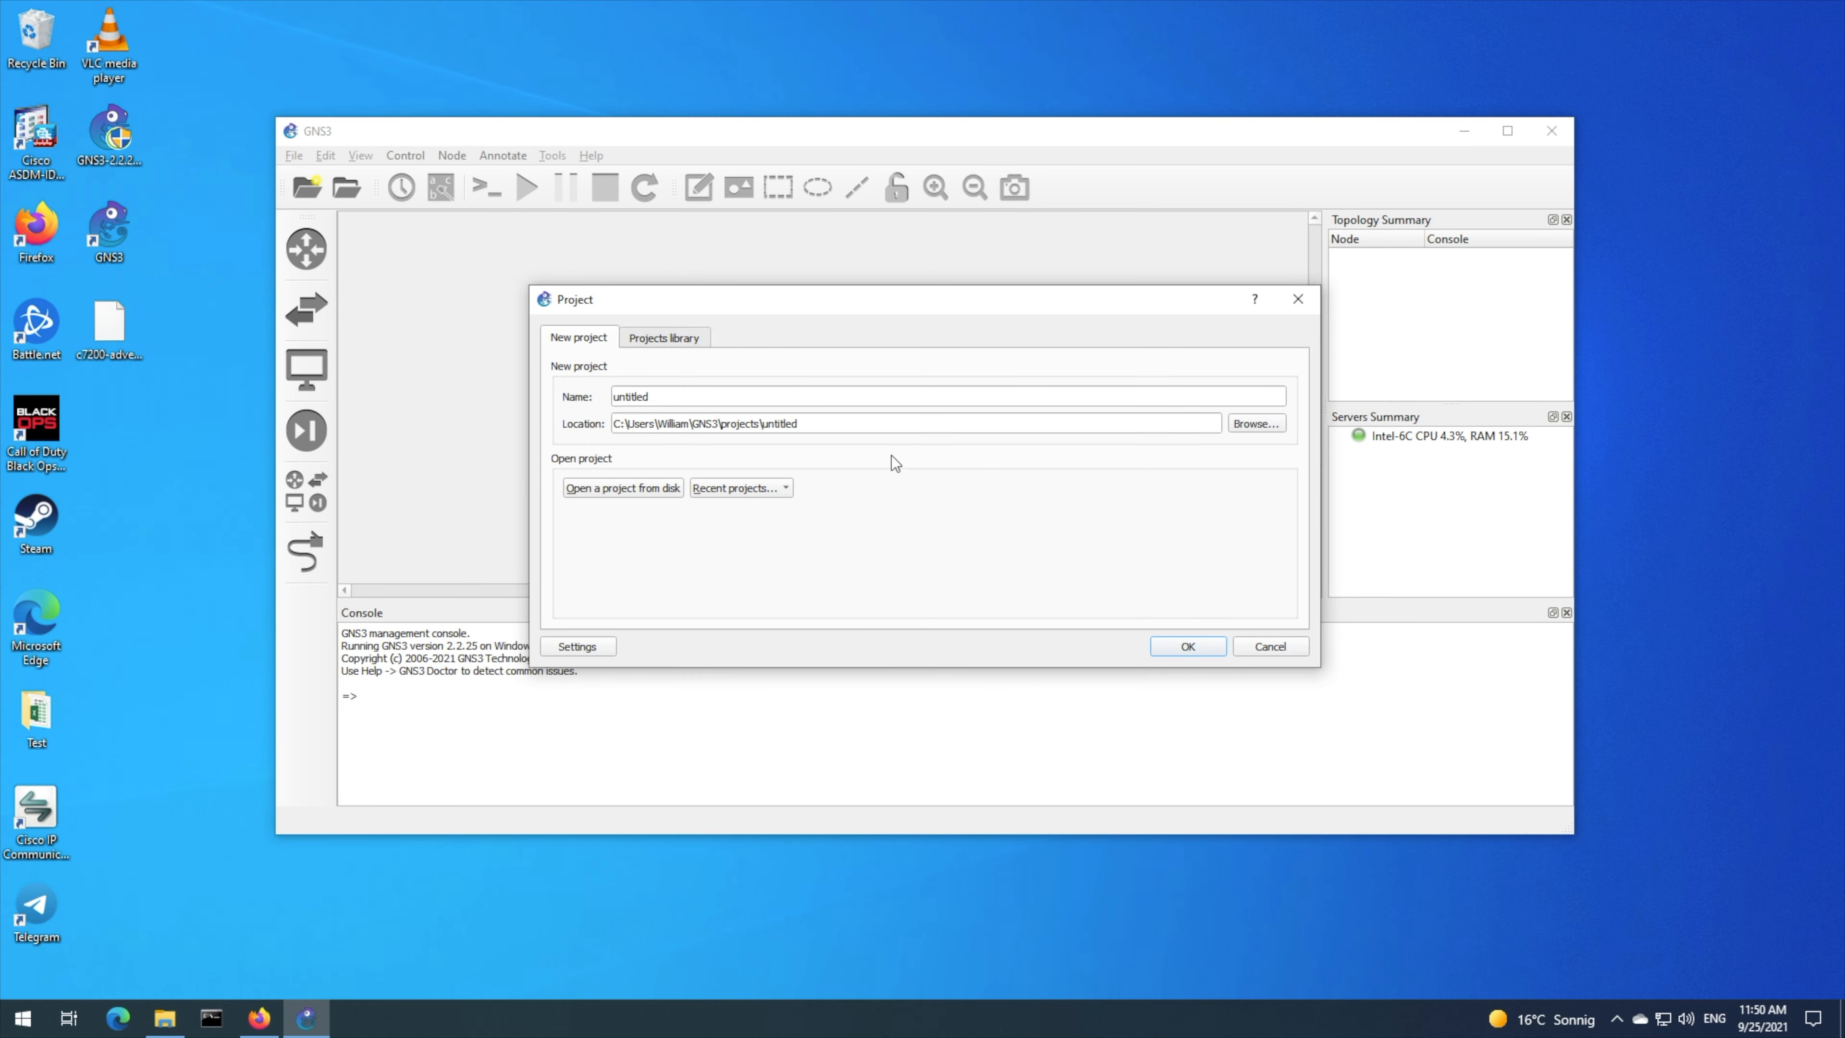
{"action": "double_click", "coordinate": [732, 401]}
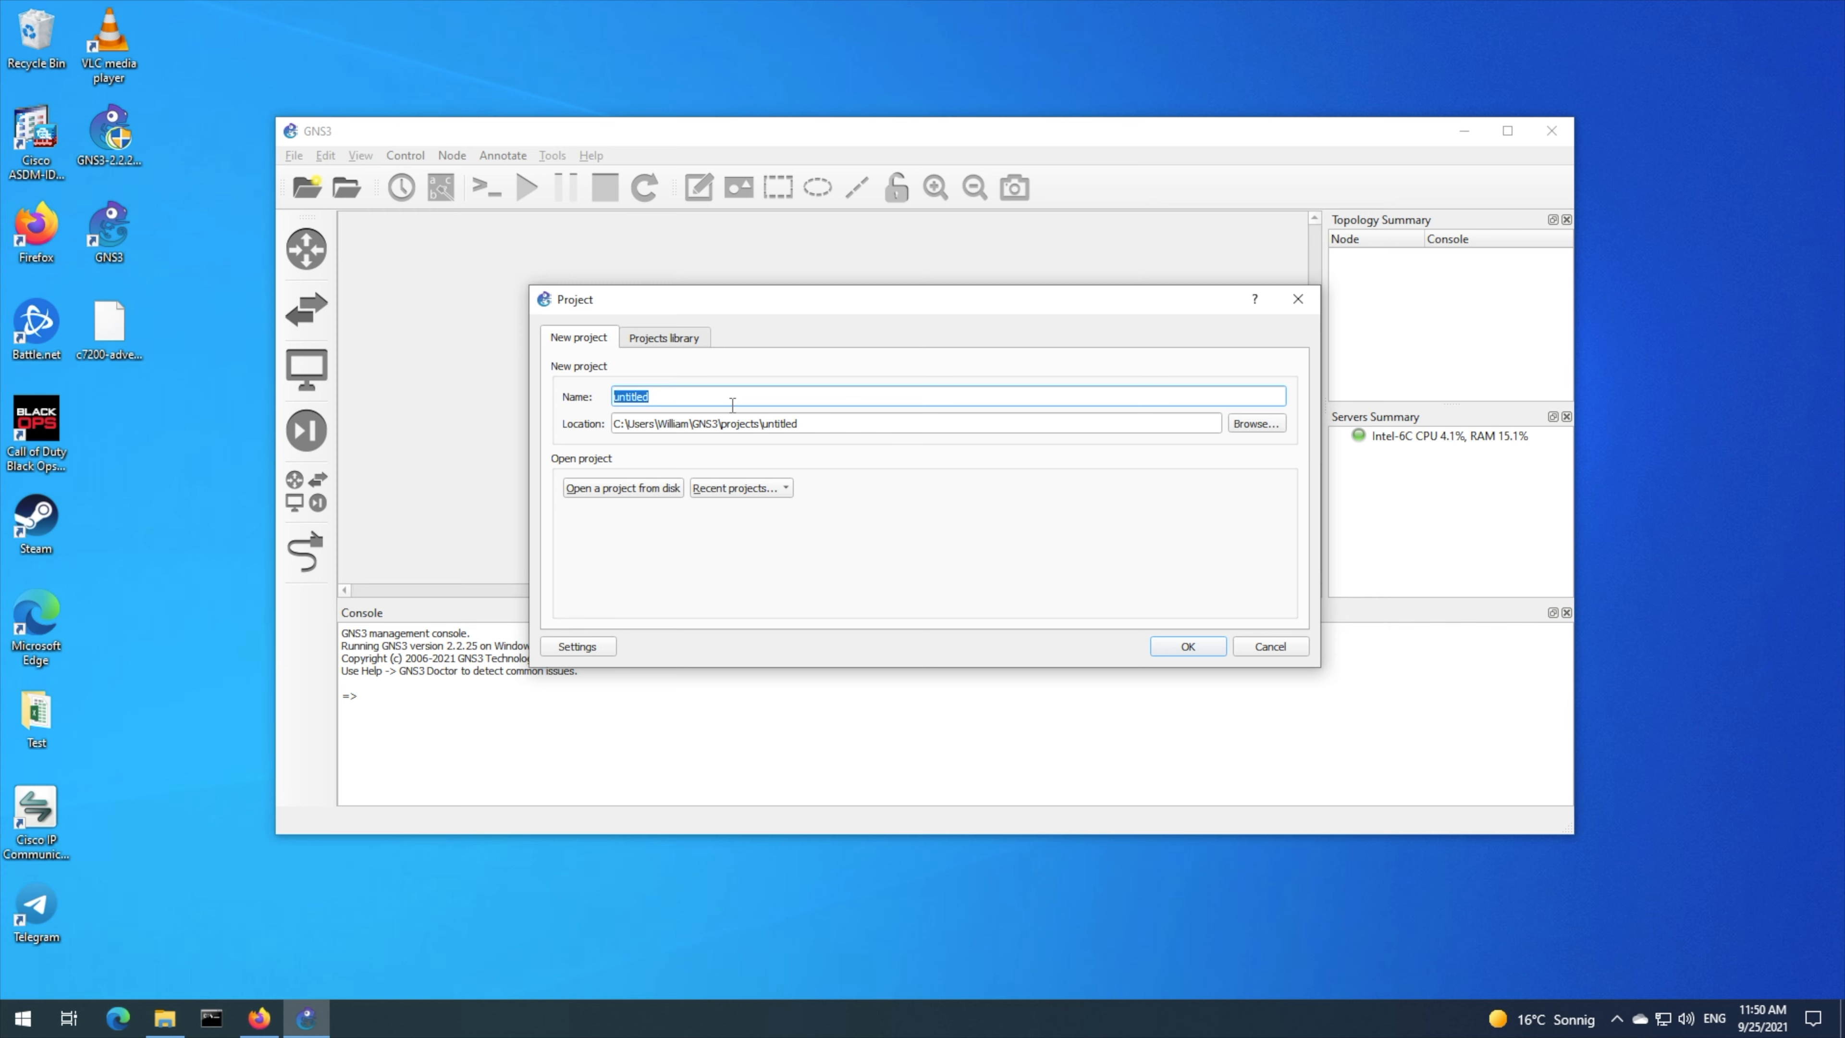
{"action": "type", "text": "GNS3_Loop"}
{"action": "left_click", "coordinate": [1188, 646]}
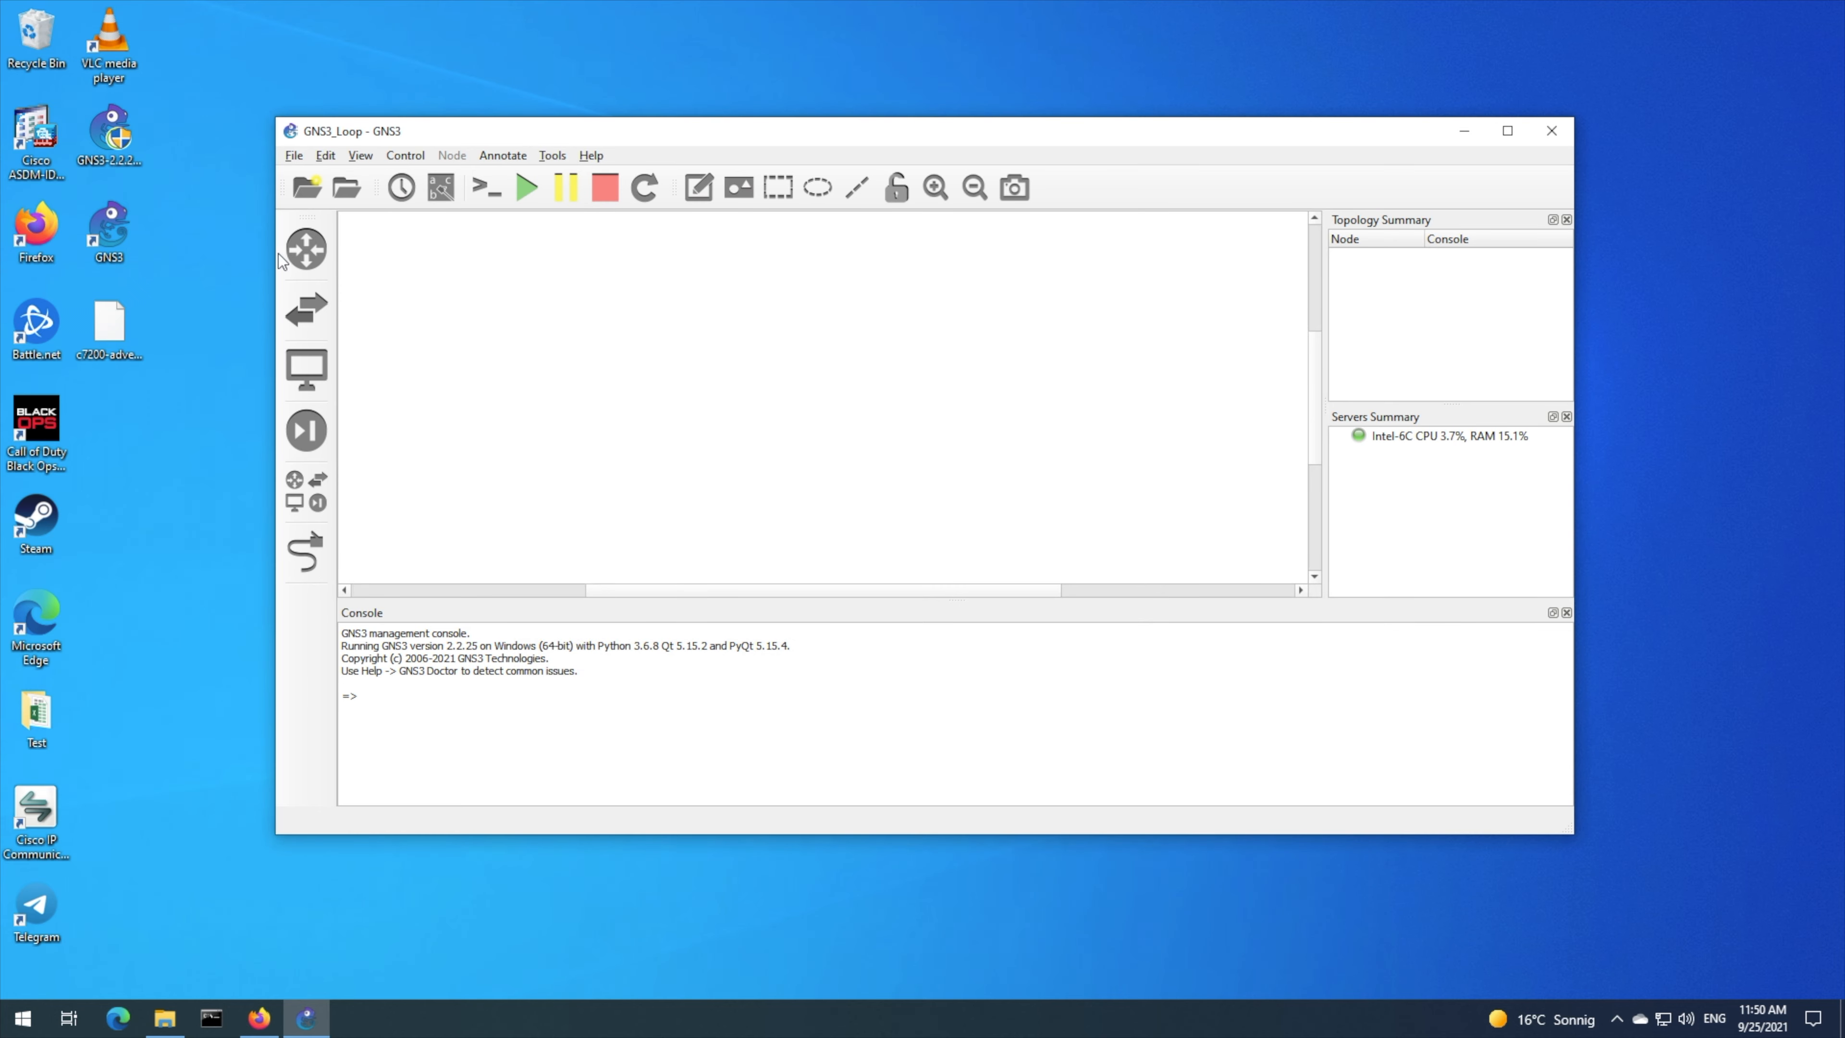
- Check the list of available router templates and close it
{"action": "left_click", "coordinate": [318, 259]}
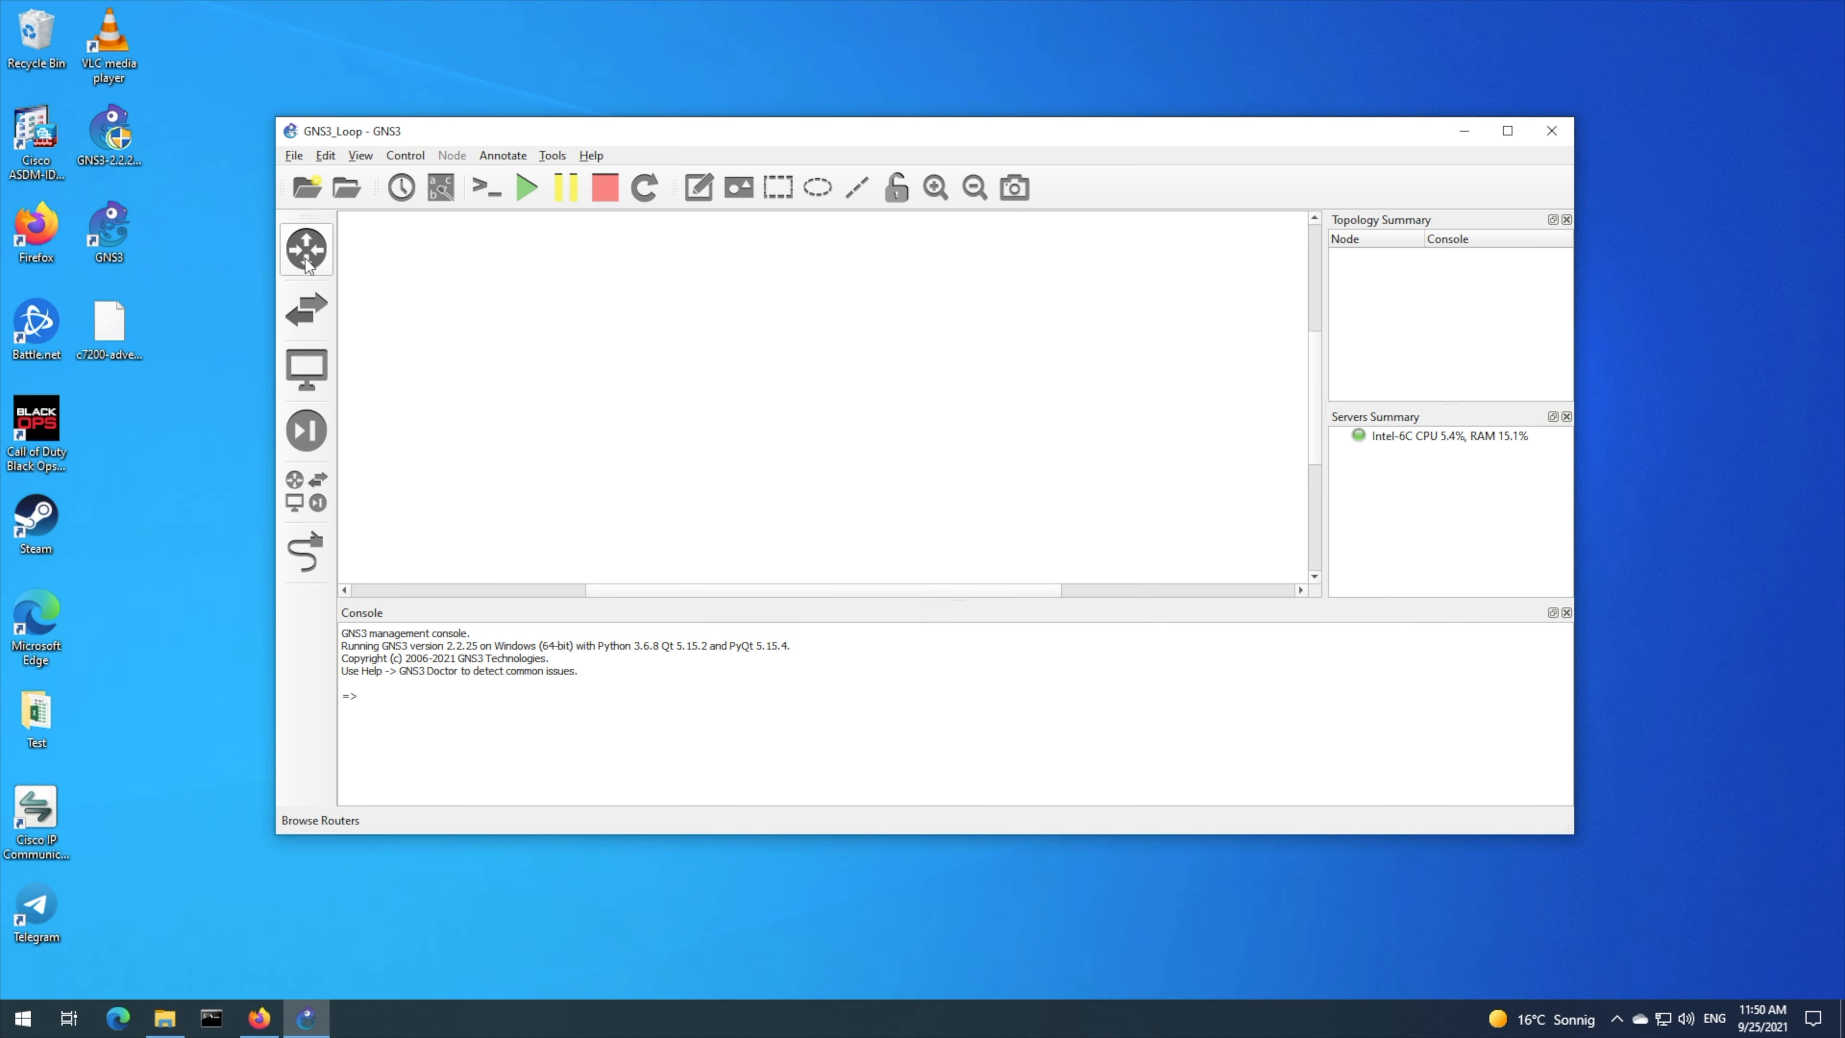
{"action": "left_click", "coordinate": [318, 259]}
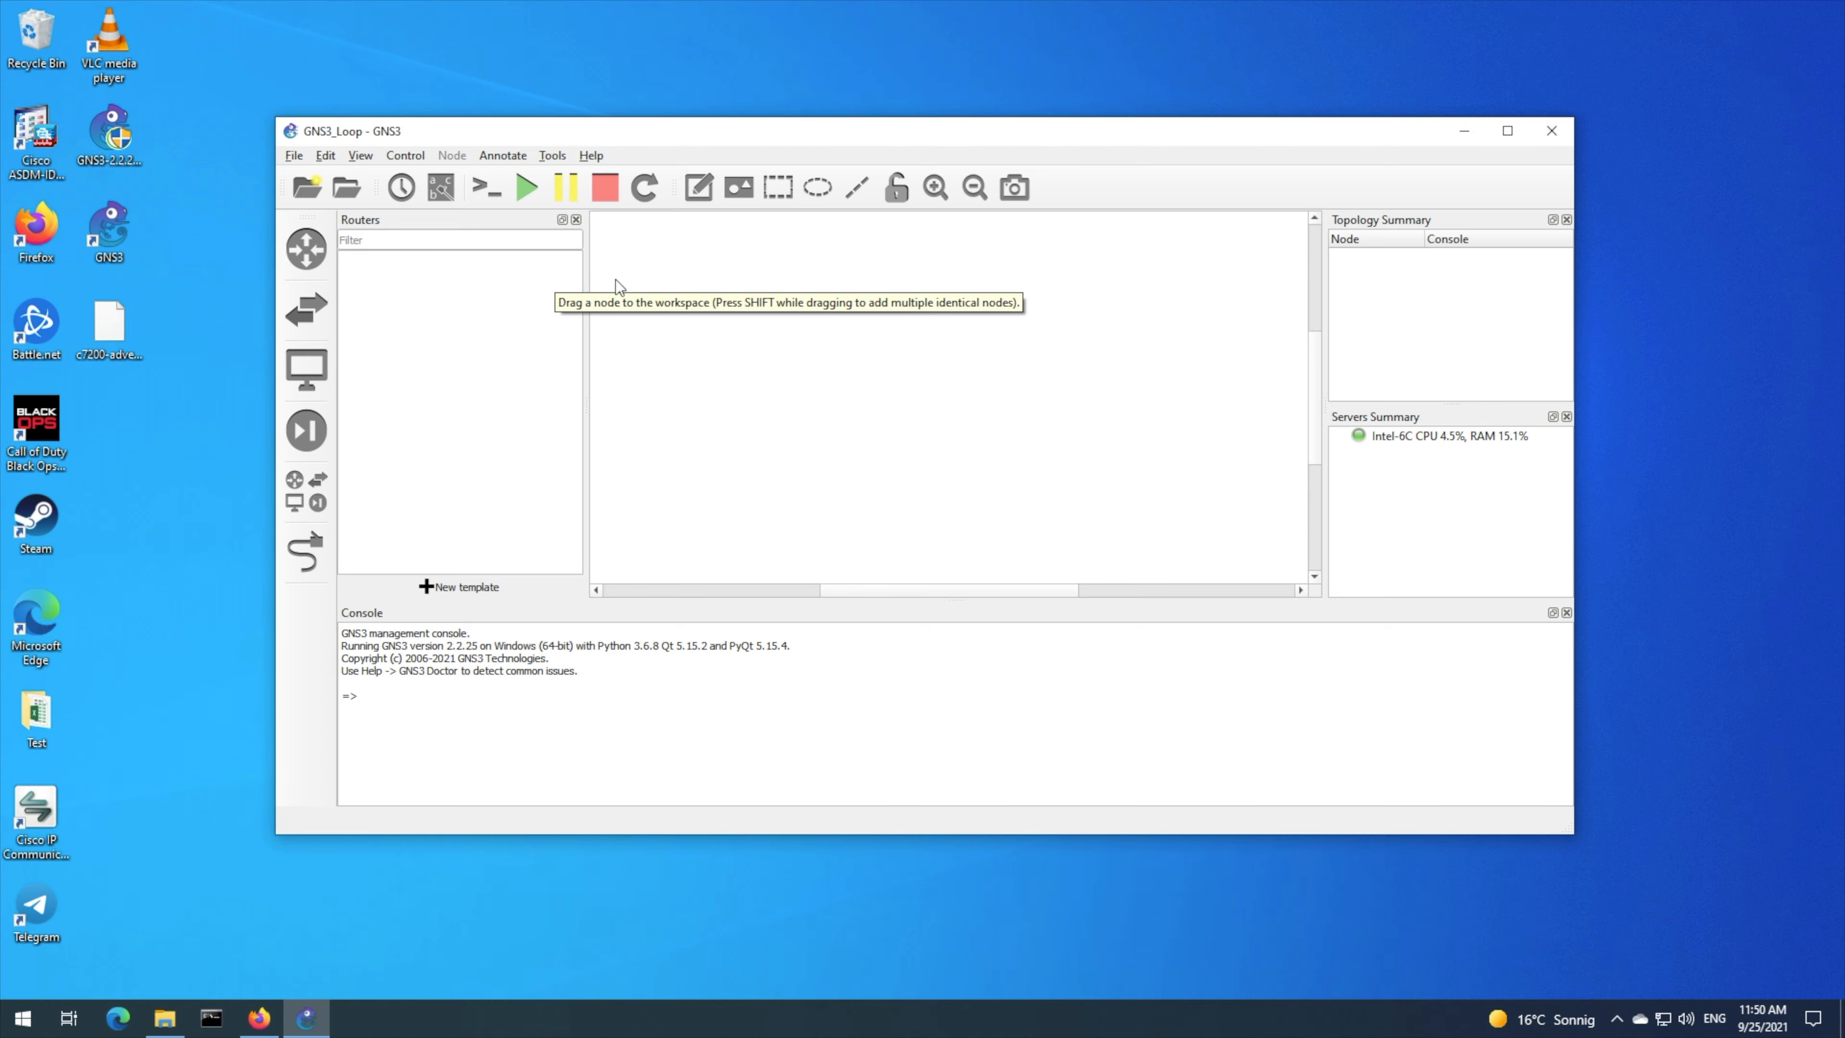
{"action": "left_click", "coordinate": [576, 220]}
- Move the c7200-adventerprisek9-mz.153-3.XB12.bin image from the desktop into the GNS3 binary images folder set in the preferences
{"action": "left_click", "coordinate": [109, 326]}
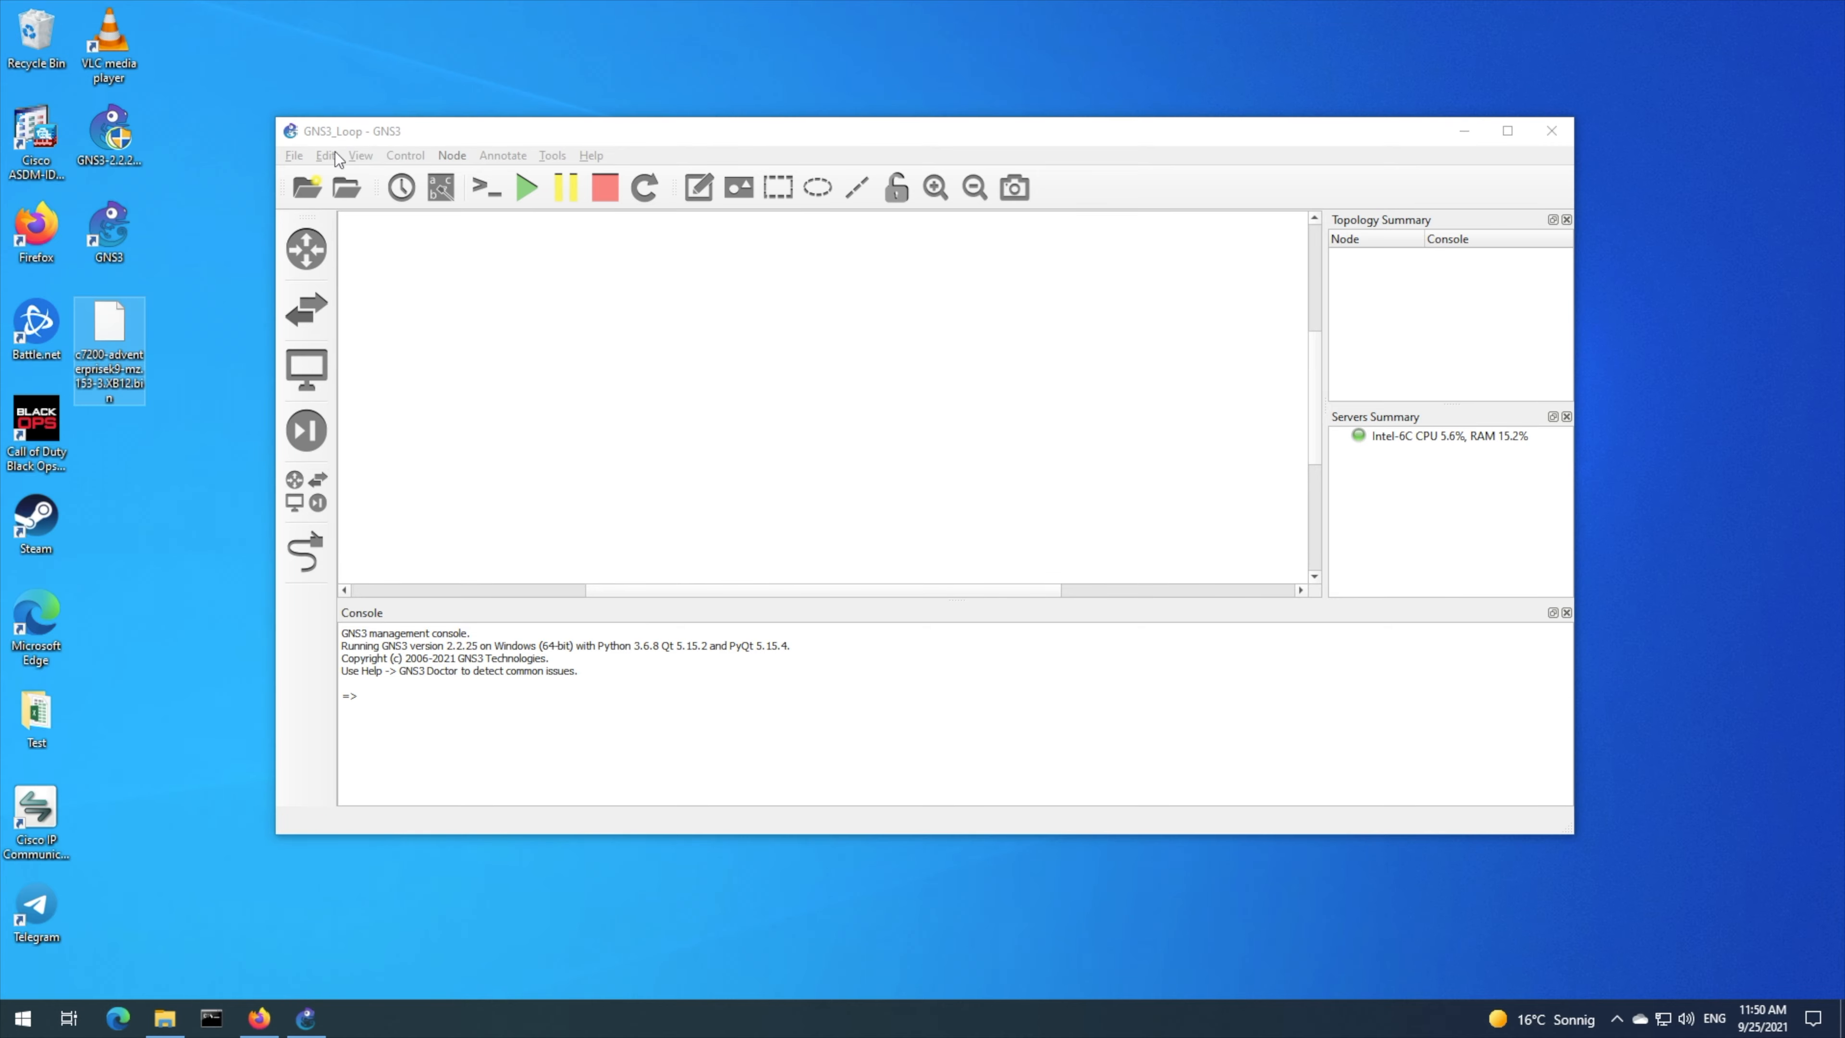
{"action": "left_click", "coordinate": [327, 155]}
{"action": "left_click", "coordinate": [363, 244]}
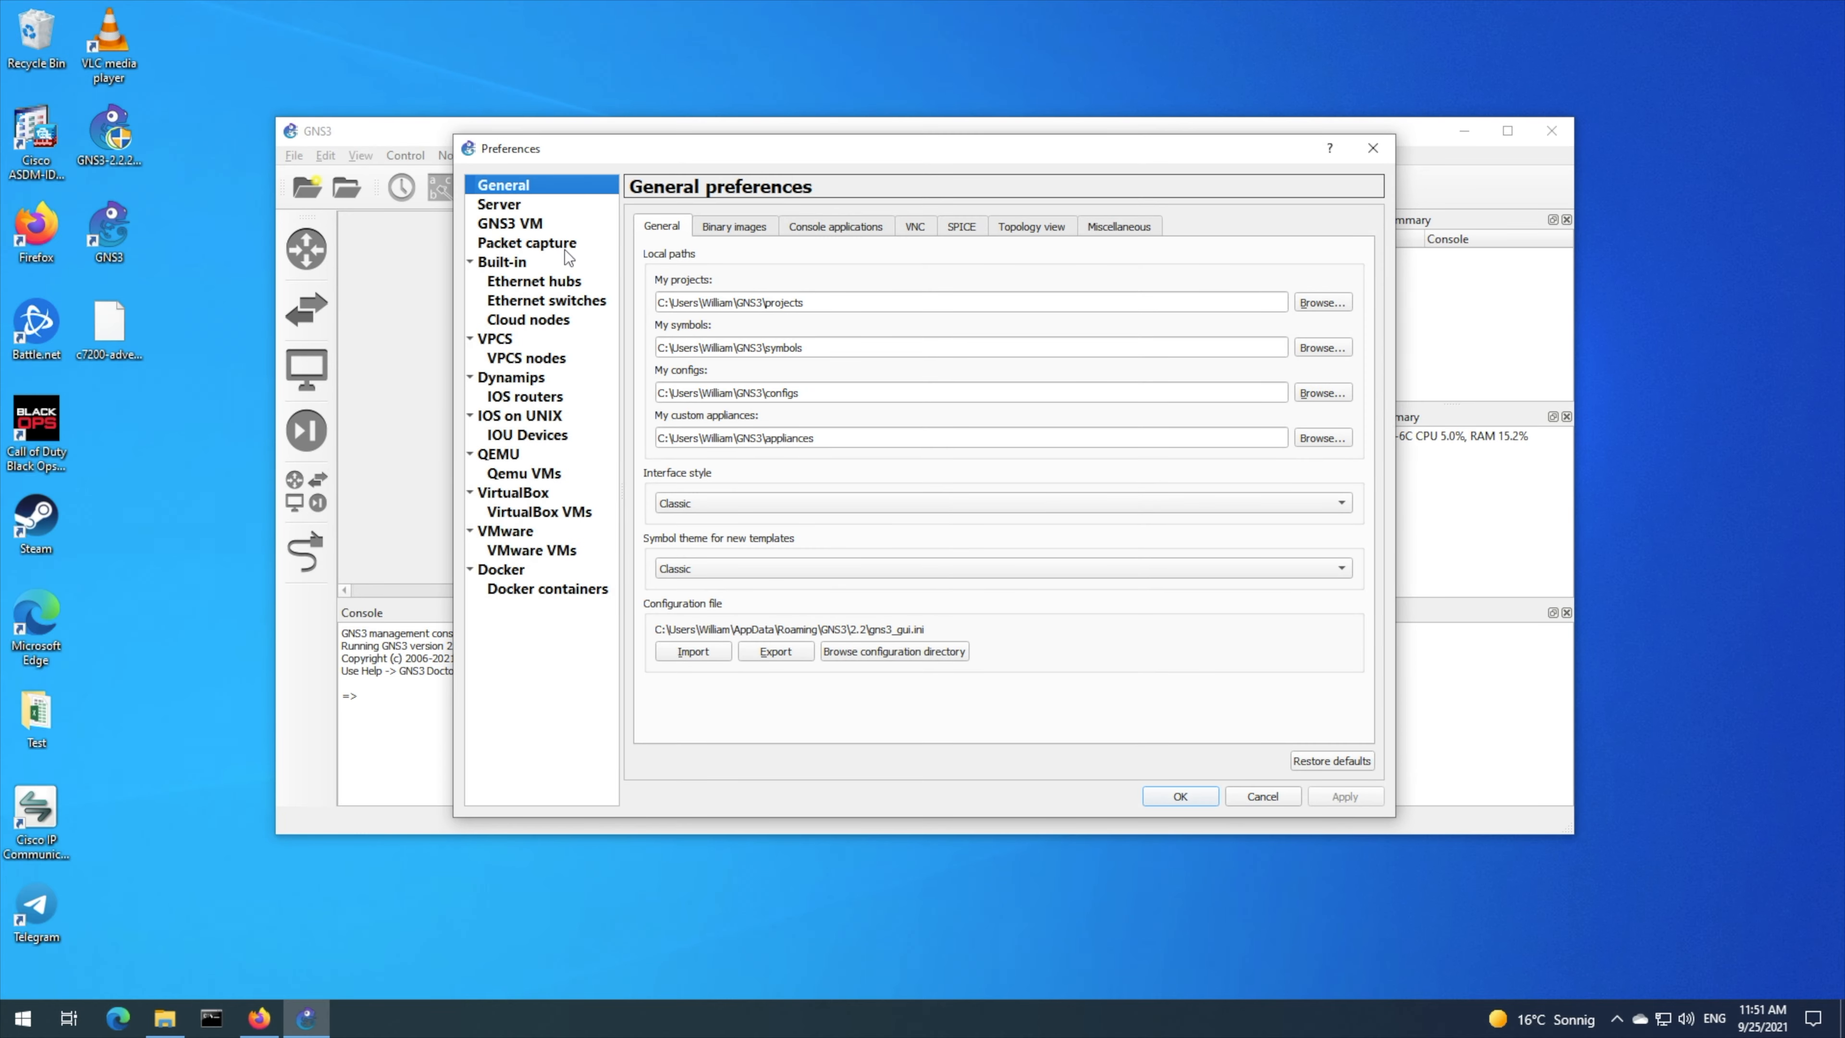
{"action": "left_click", "coordinate": [735, 226]}
{"action": "left_click", "coordinate": [1320, 304]}
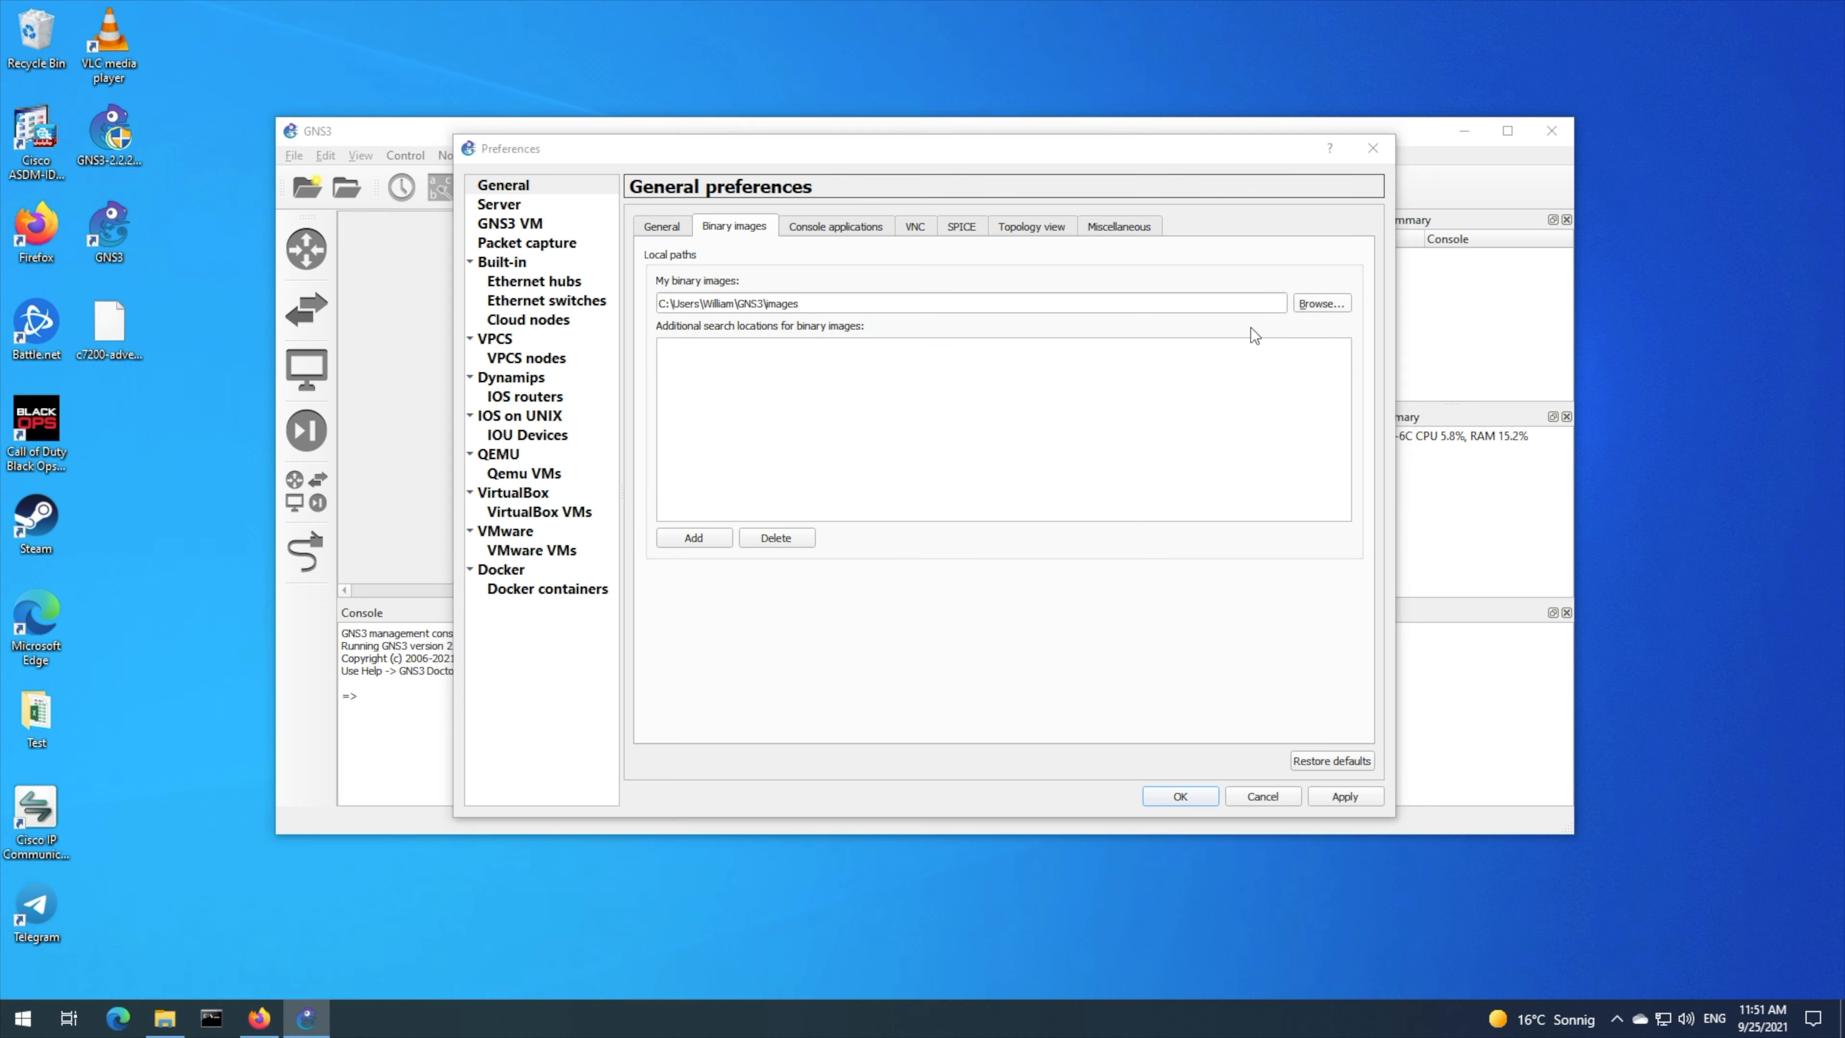
{"action": "left_click_drag", "start_coordinate": [111, 321], "coordinate": [775, 436]}
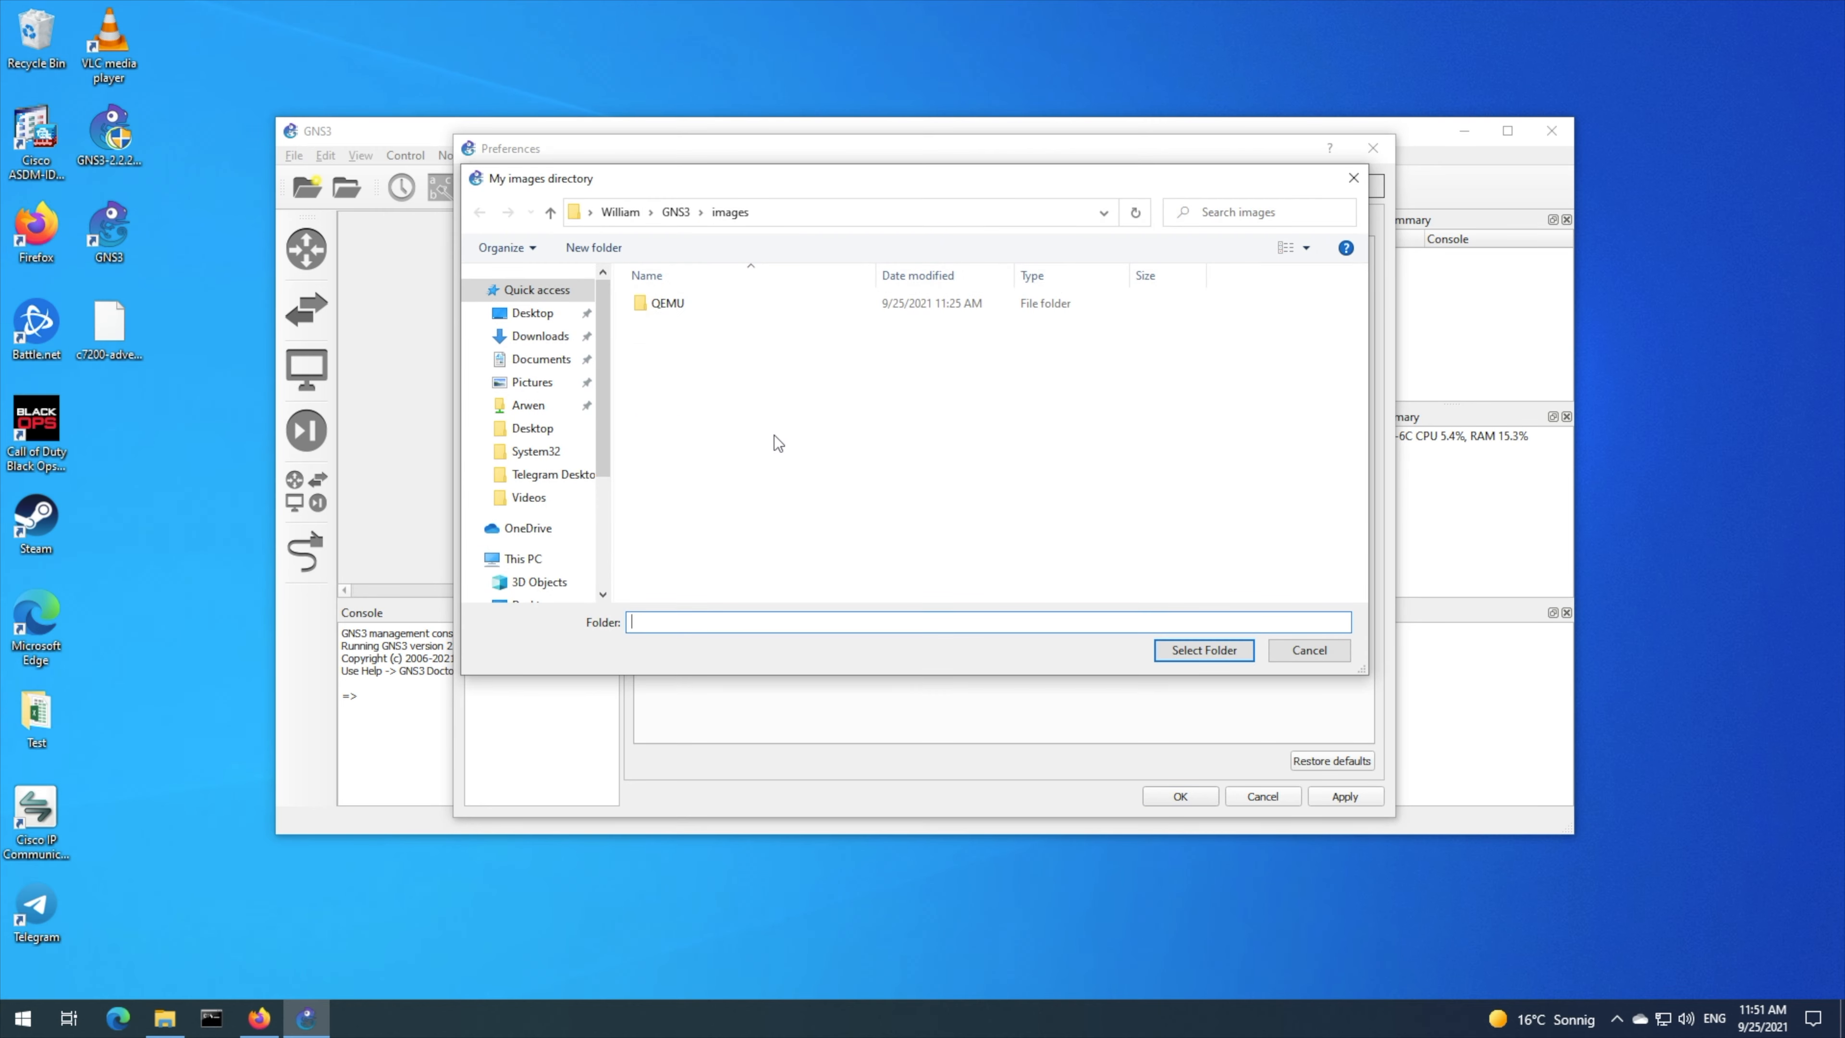
- Start a new IOS router template from the existing c7200 image, keeping the c7200 name and platform and the default memory
{"action": "left_click", "coordinate": [595, 393]}
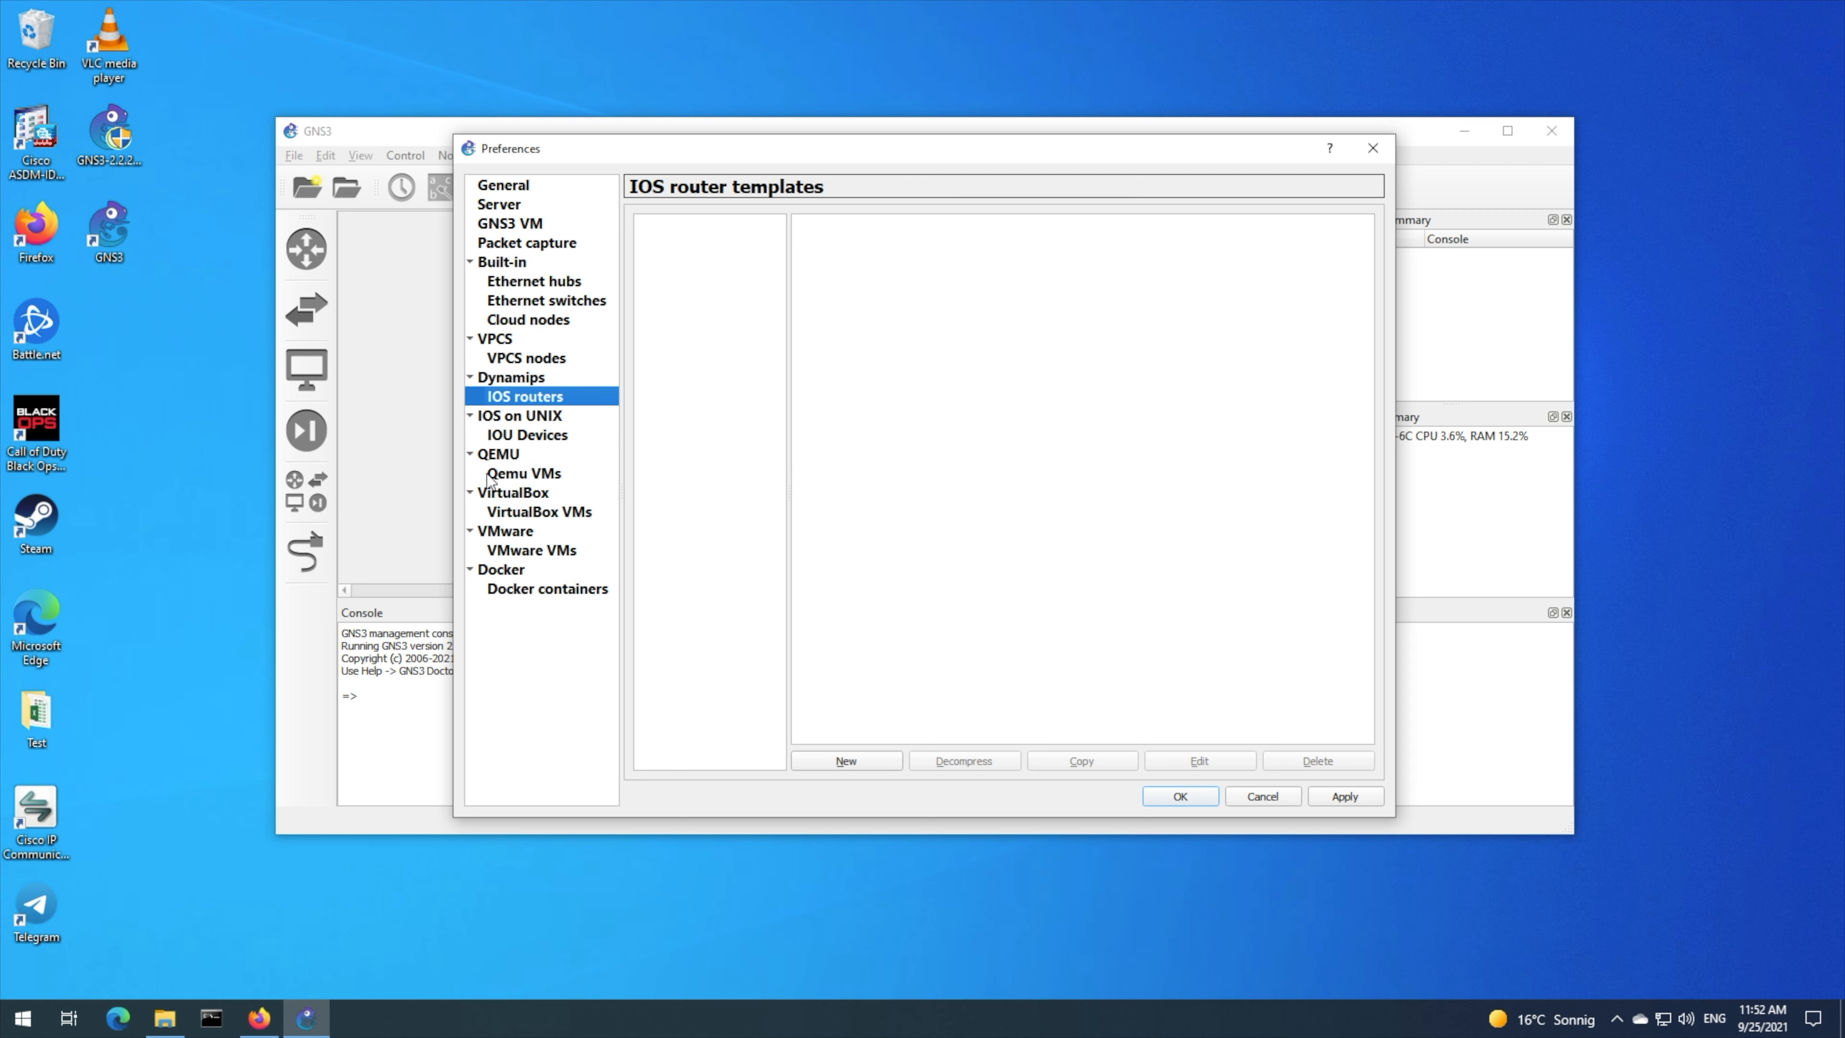
{"action": "left_click", "coordinate": [849, 760]}
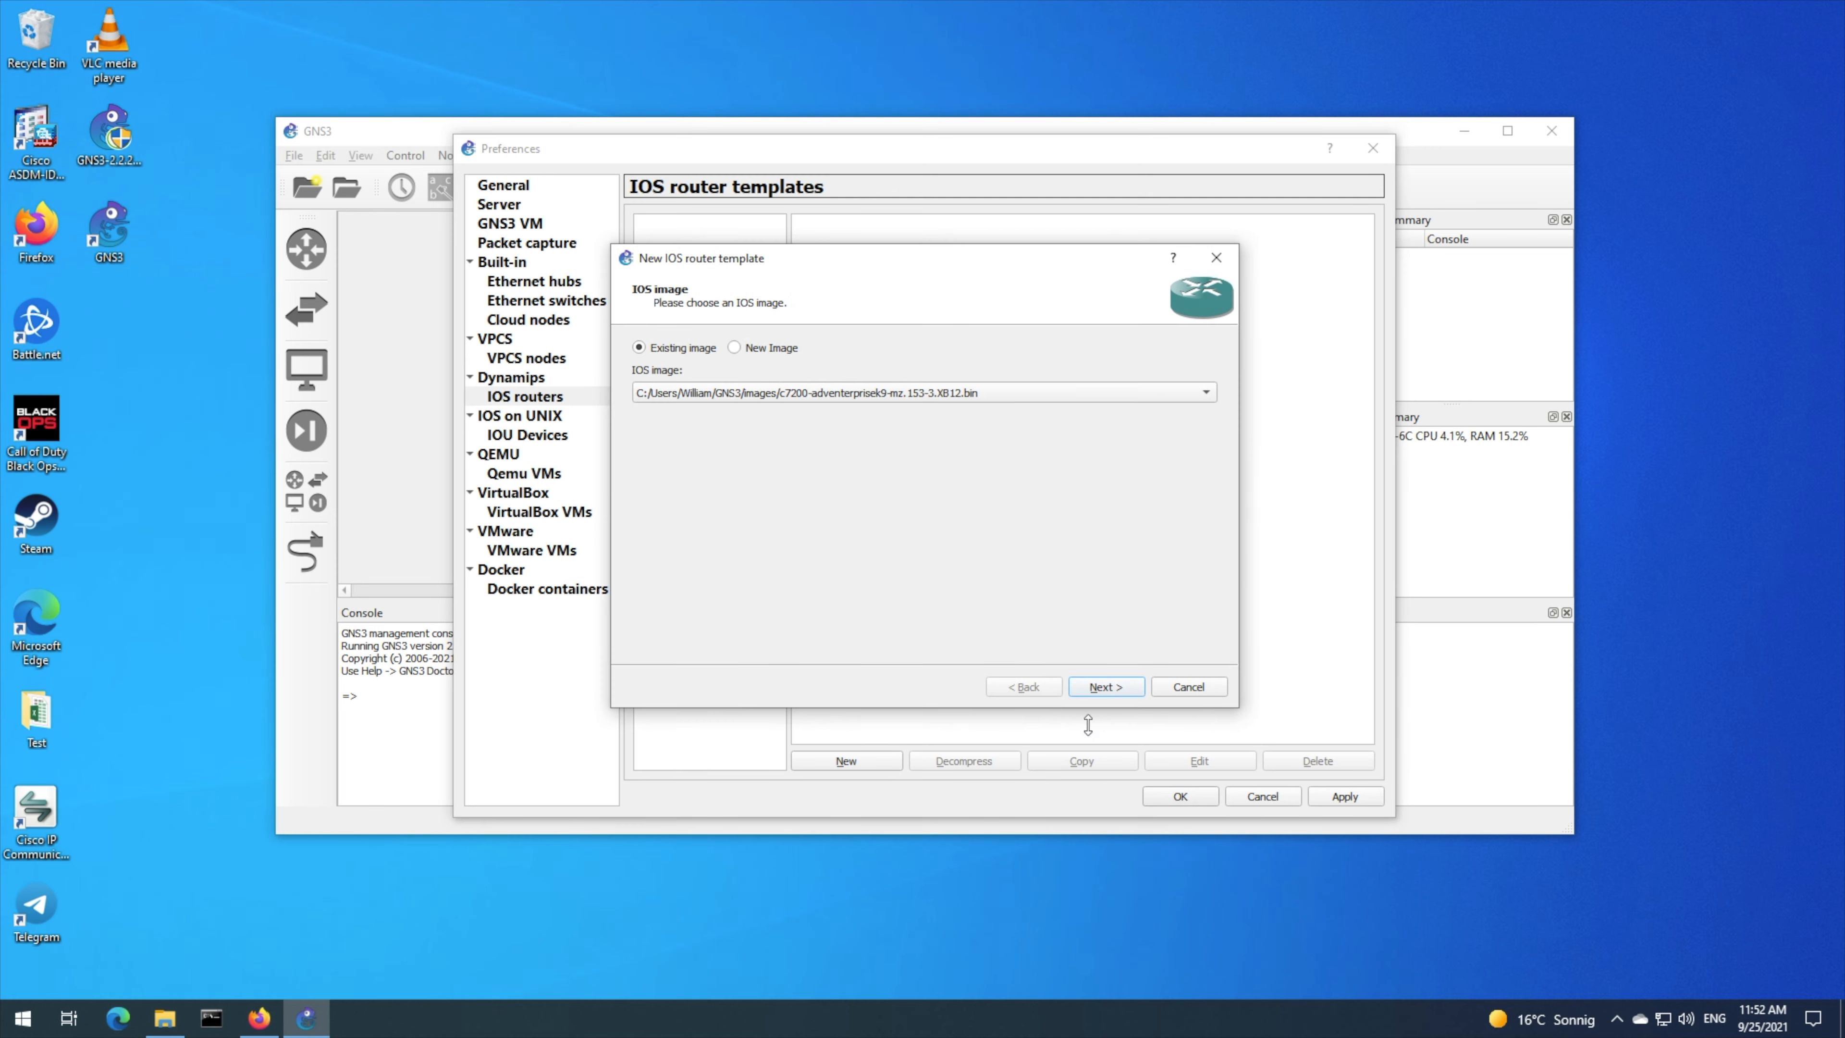
{"action": "left_click", "coordinate": [1086, 688]}
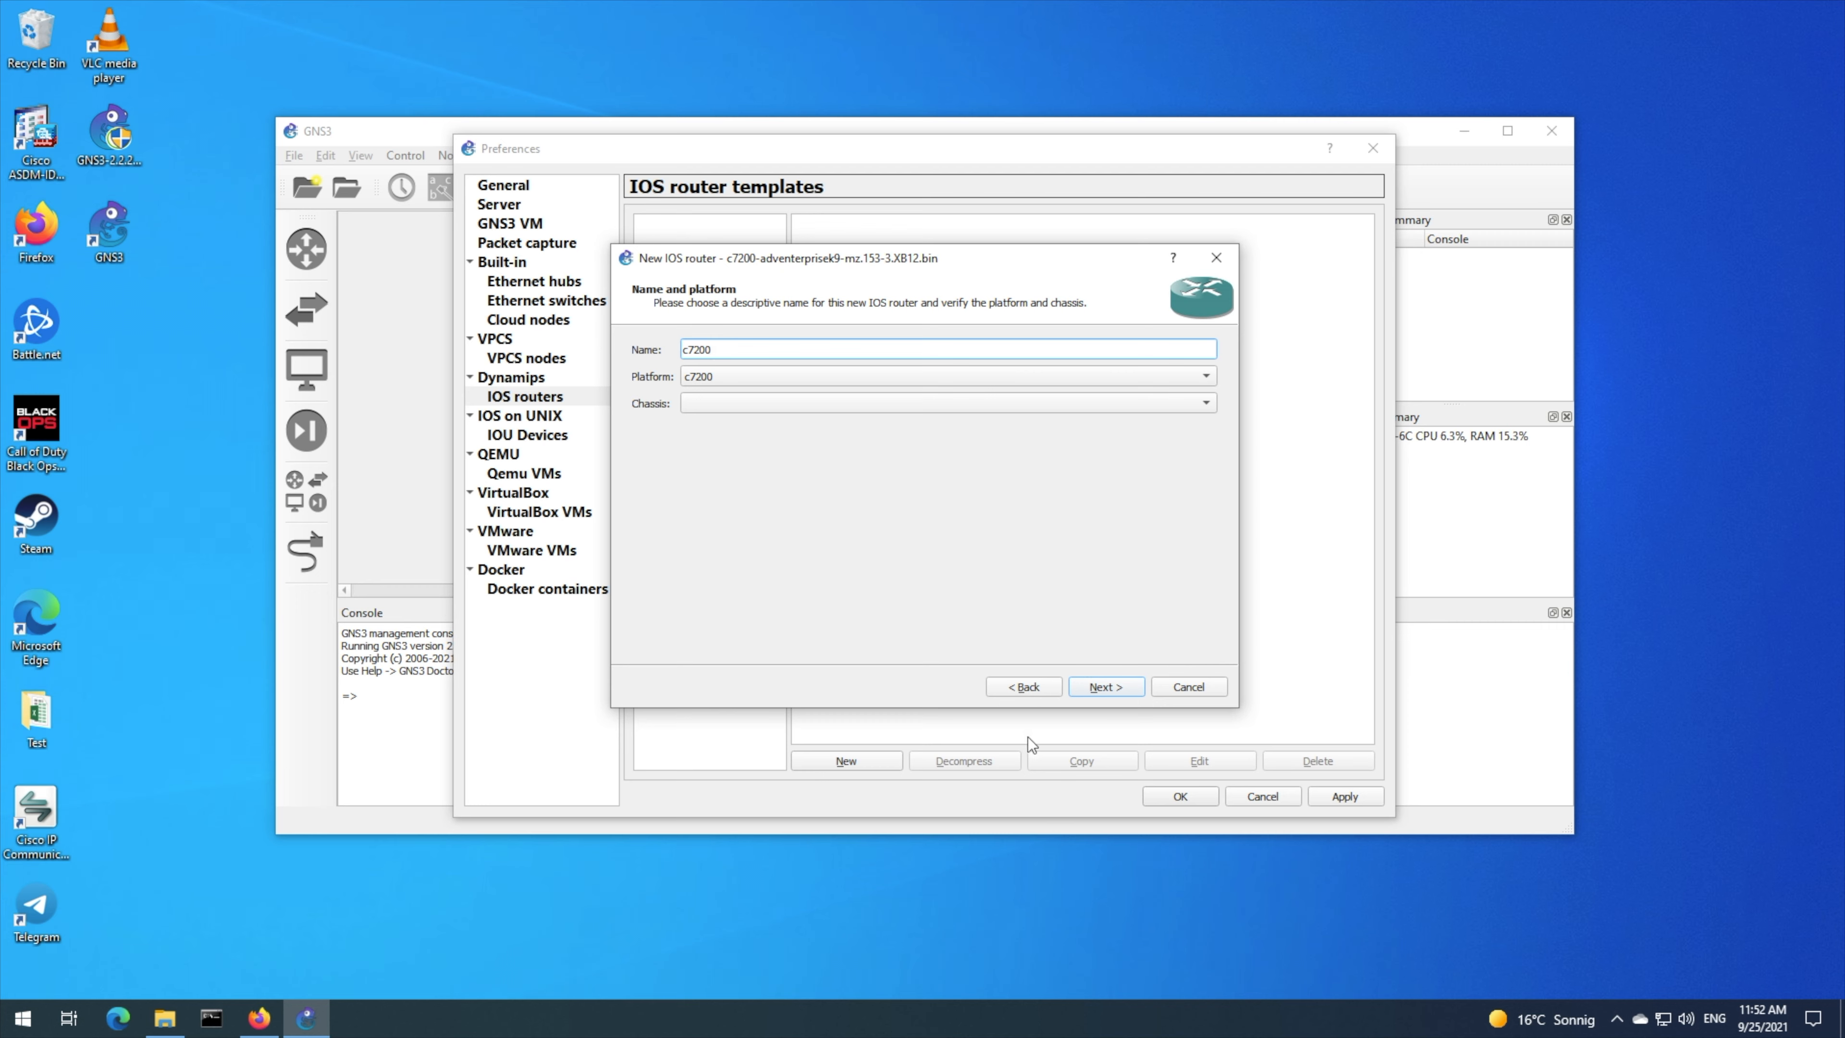
{"action": "left_click", "coordinate": [1113, 692]}
{"action": "left_click", "coordinate": [1100, 680]}
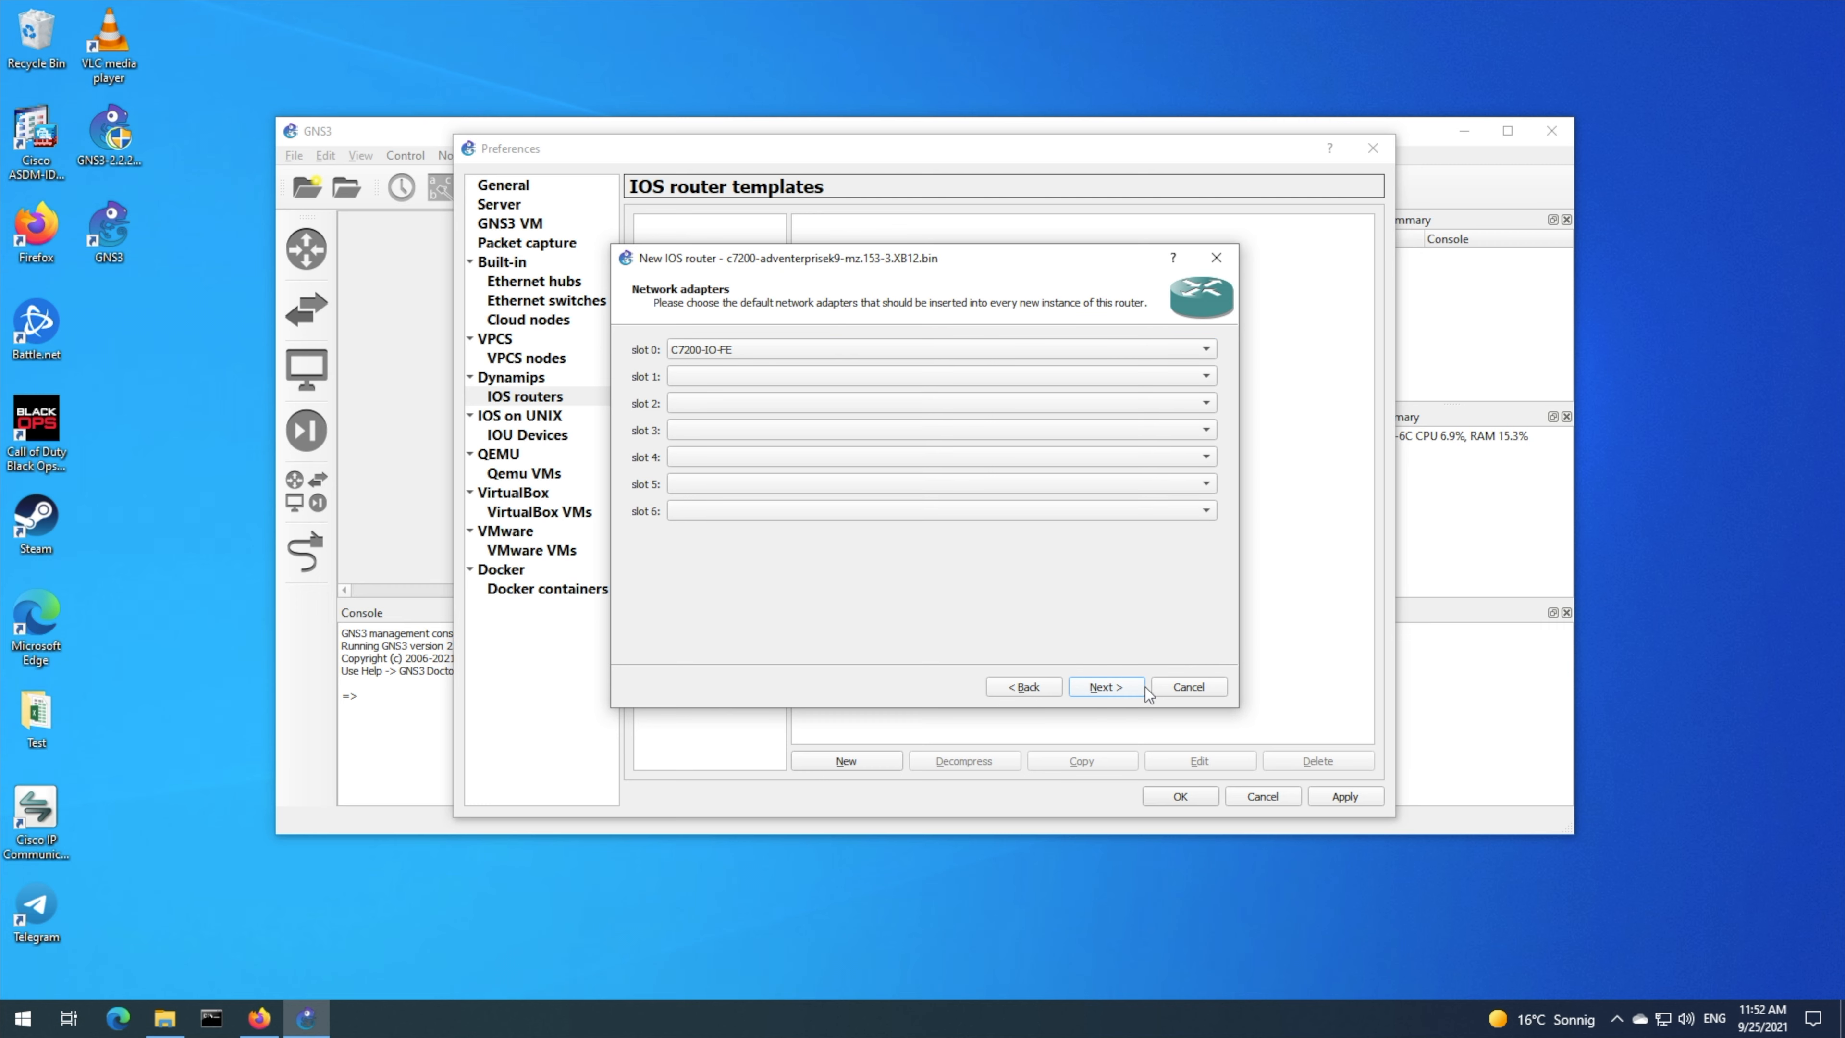
- Assign the PA-GE network adapter to slot 1 of the router template and run the Idle-PC finder
{"action": "left_click", "coordinate": [755, 370]}
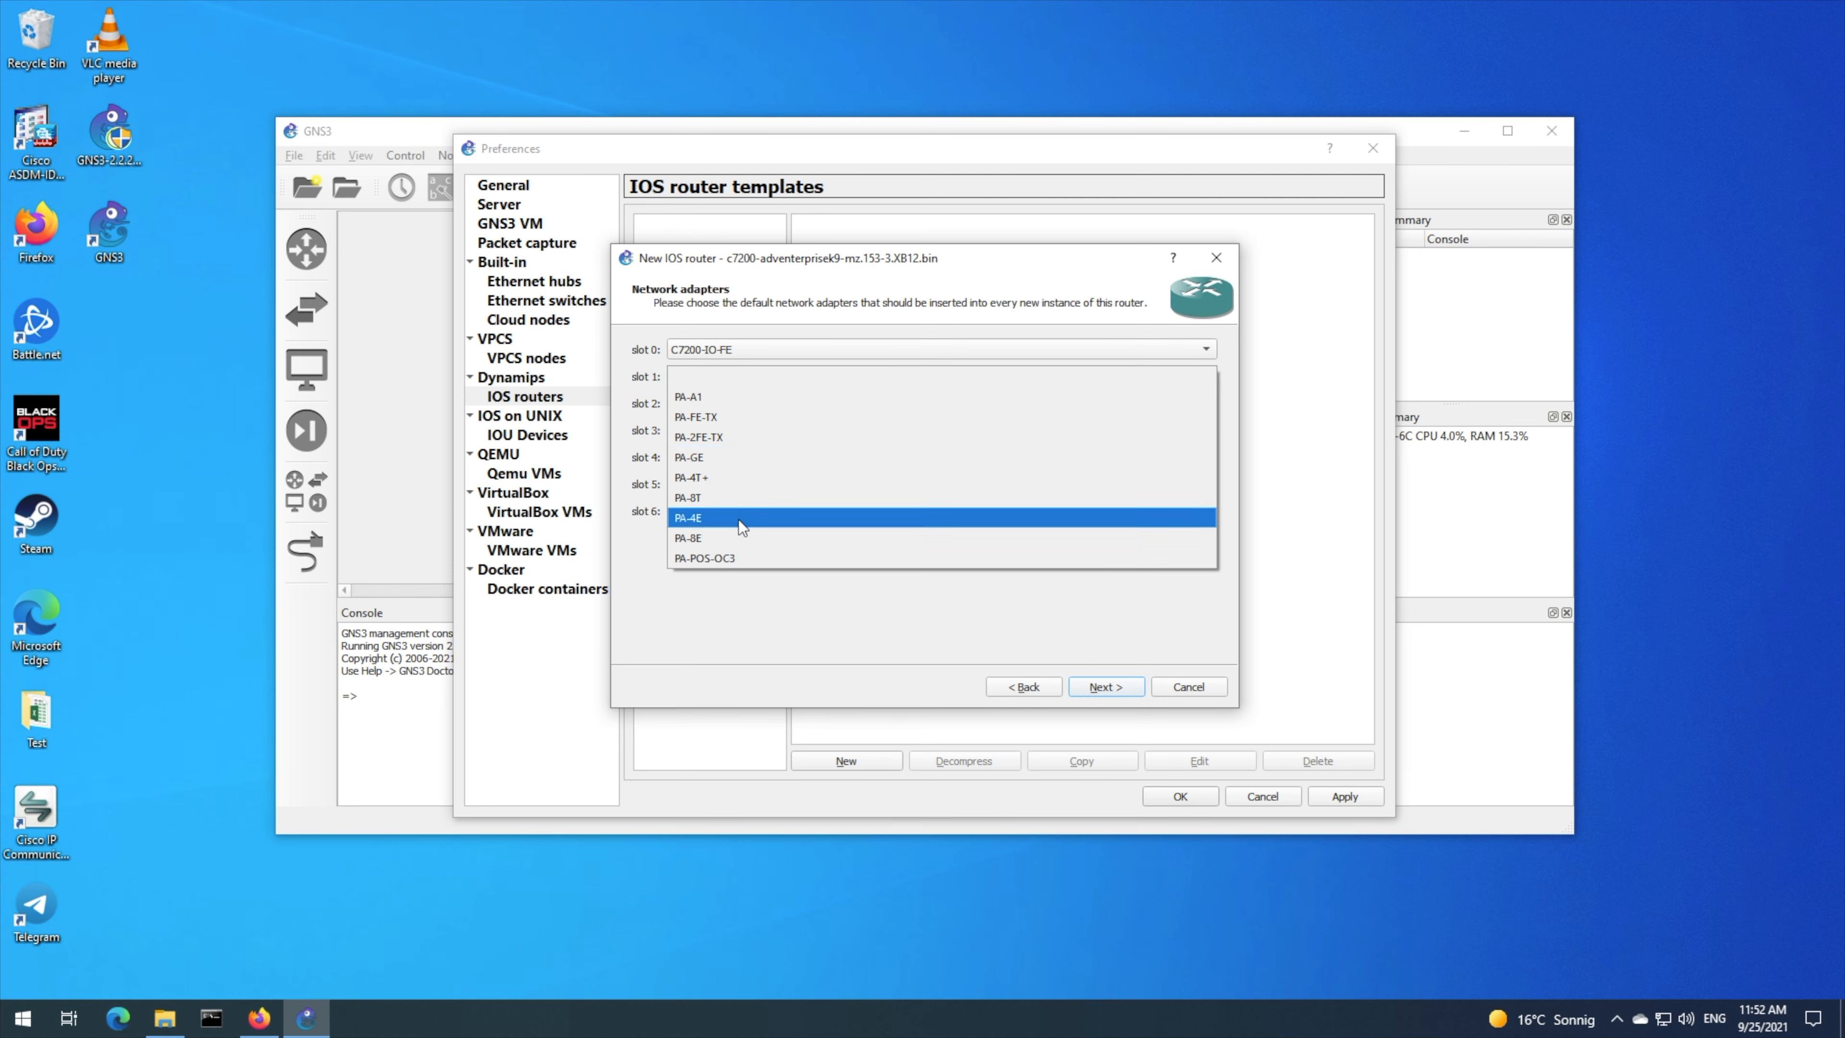
{"action": "left_click", "coordinate": [726, 456]}
{"action": "left_click", "coordinate": [1093, 686]}
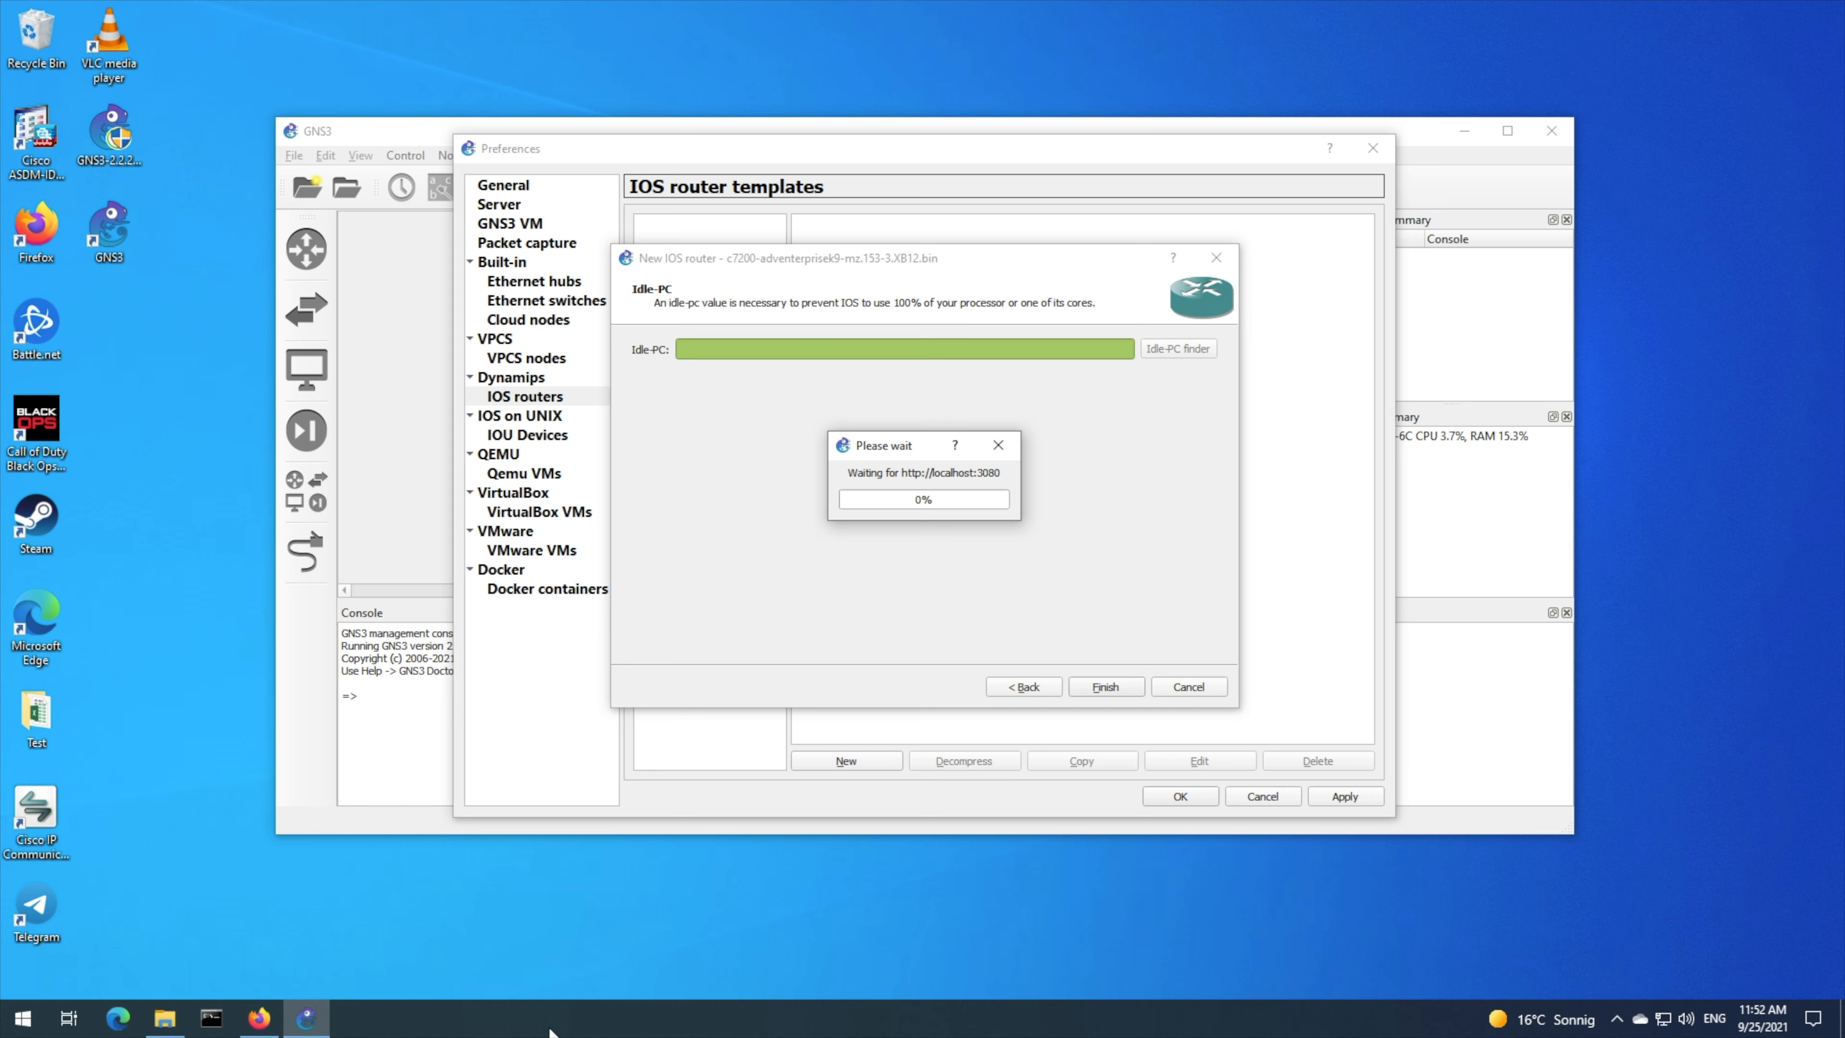
- Examine the CPU utilization in Task Manager while the Idle-PC finder runs, and return to GNS3
{"action": "right_click", "coordinate": [642, 1018]}
{"action": "left_click", "coordinate": [676, 937]}
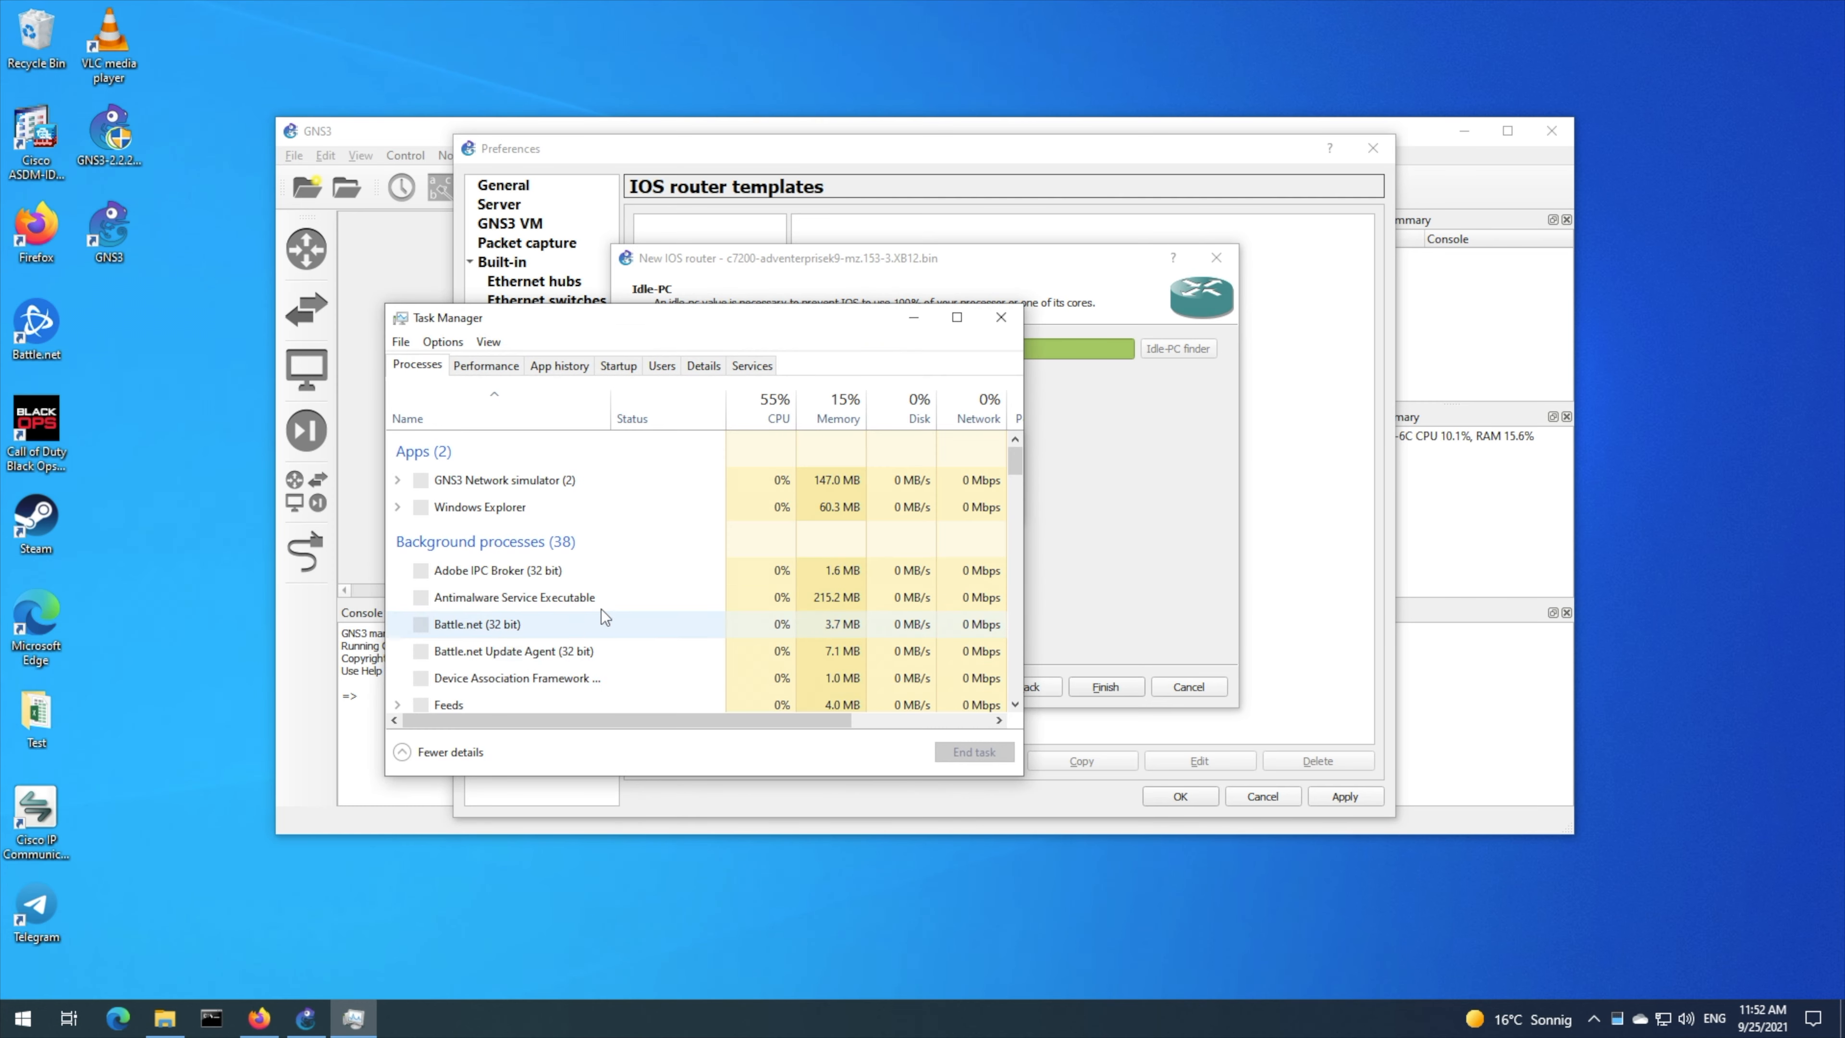
{"action": "left_click", "coordinate": [486, 365]}
{"action": "left_click_drag", "start_coordinate": [613, 316], "coordinate": [343, 319]}
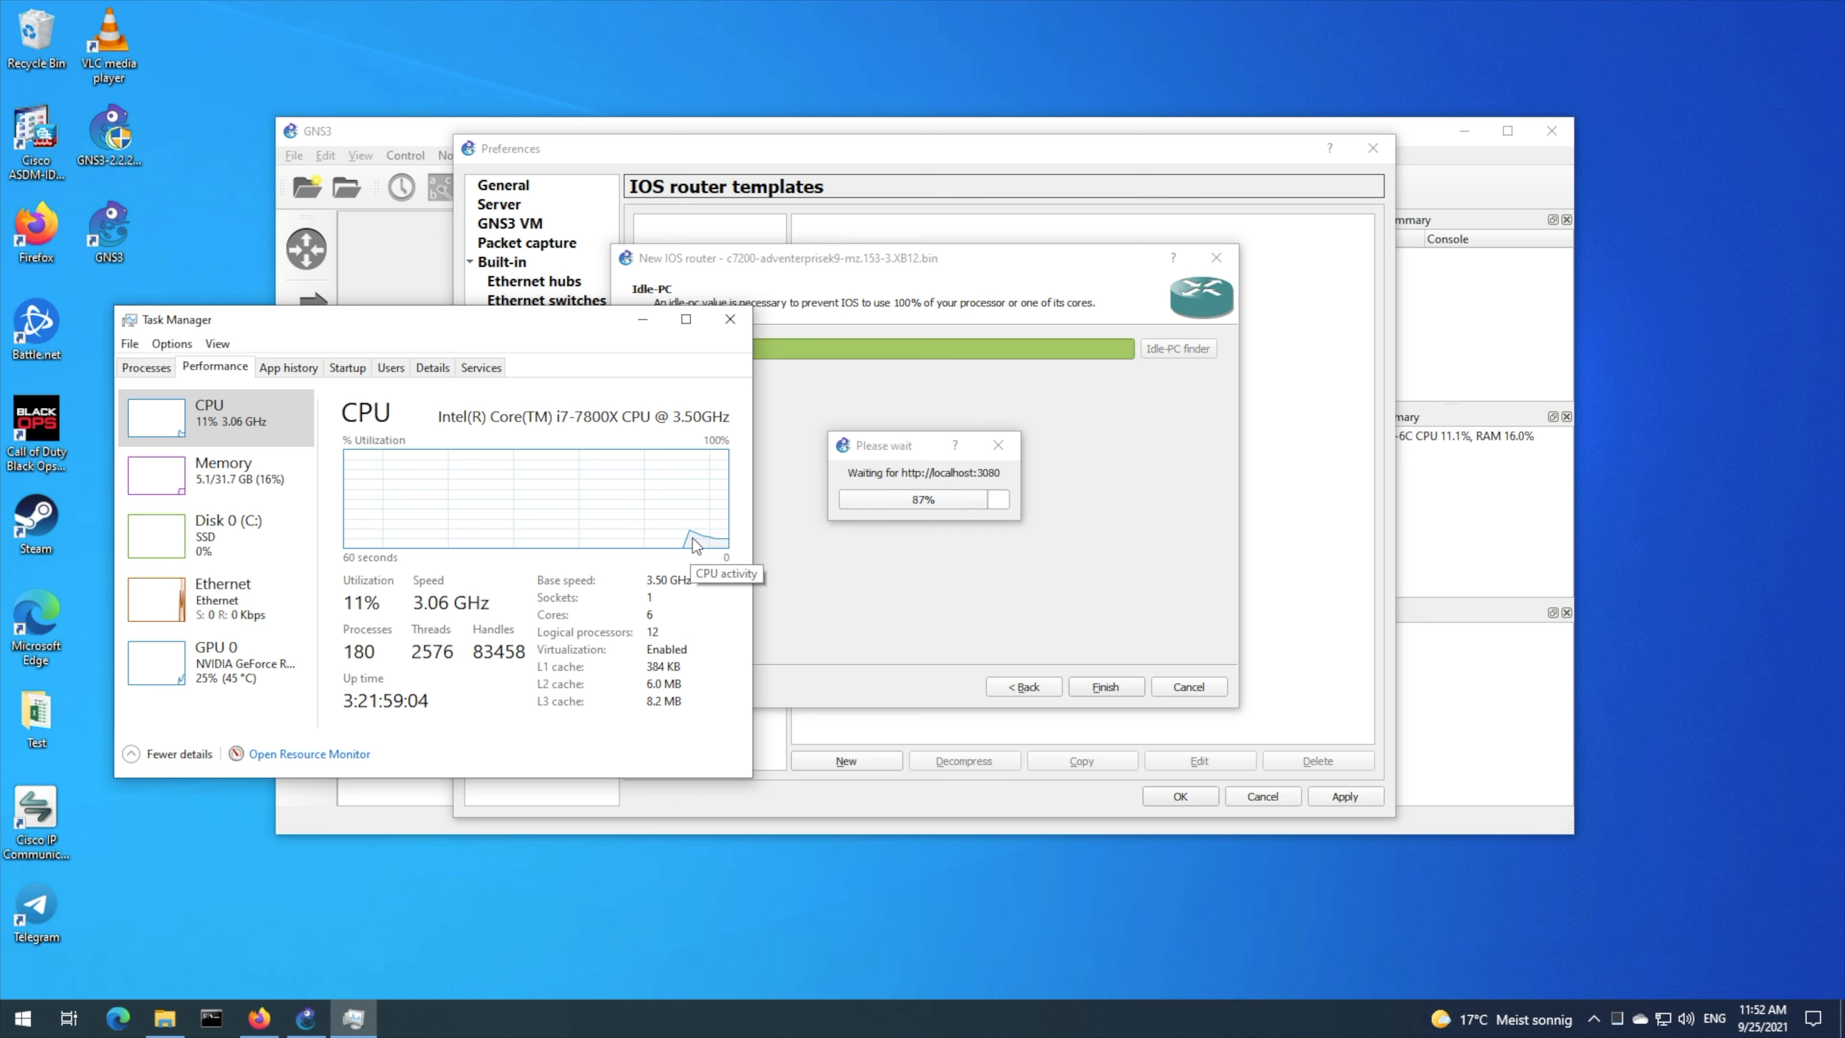
{"action": "left_click", "coordinate": [889, 457]}
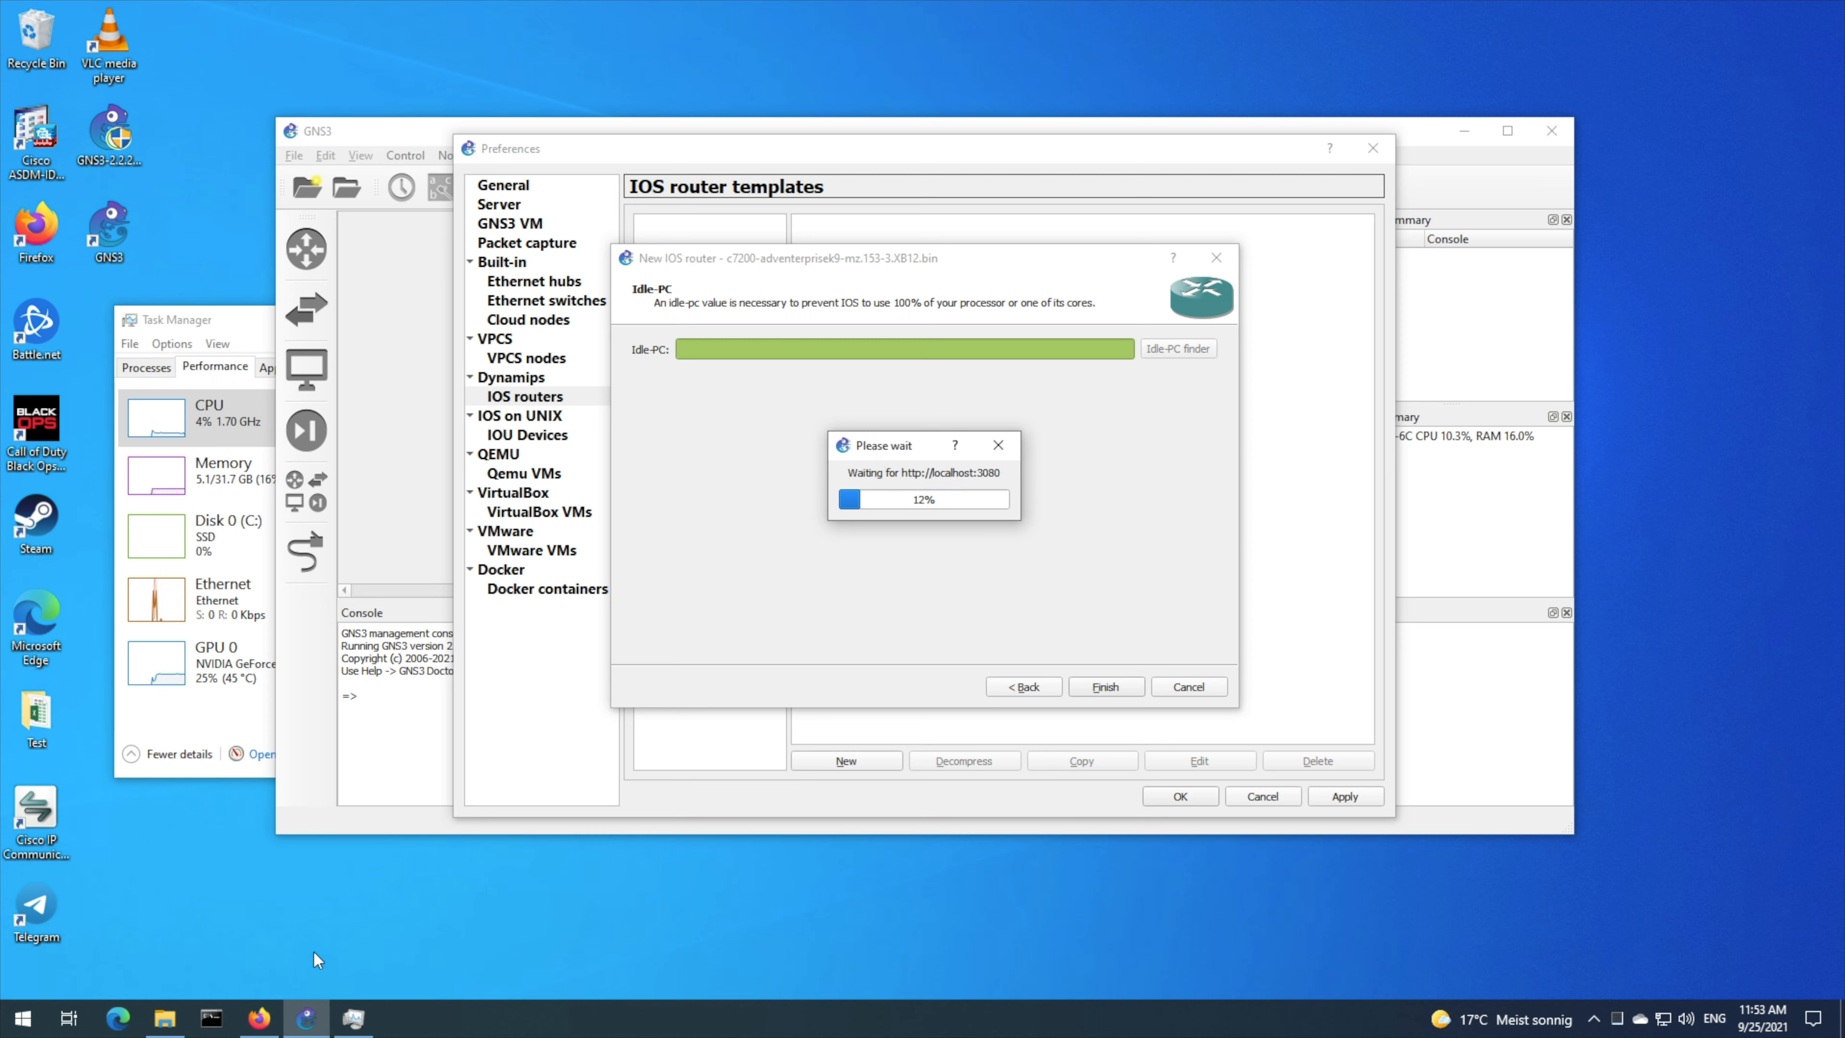
- Launch the Add Hardware Wizard with hdwwiz and allow it to make changes to the device
{"action": "left_click", "coordinate": [22, 1017]}
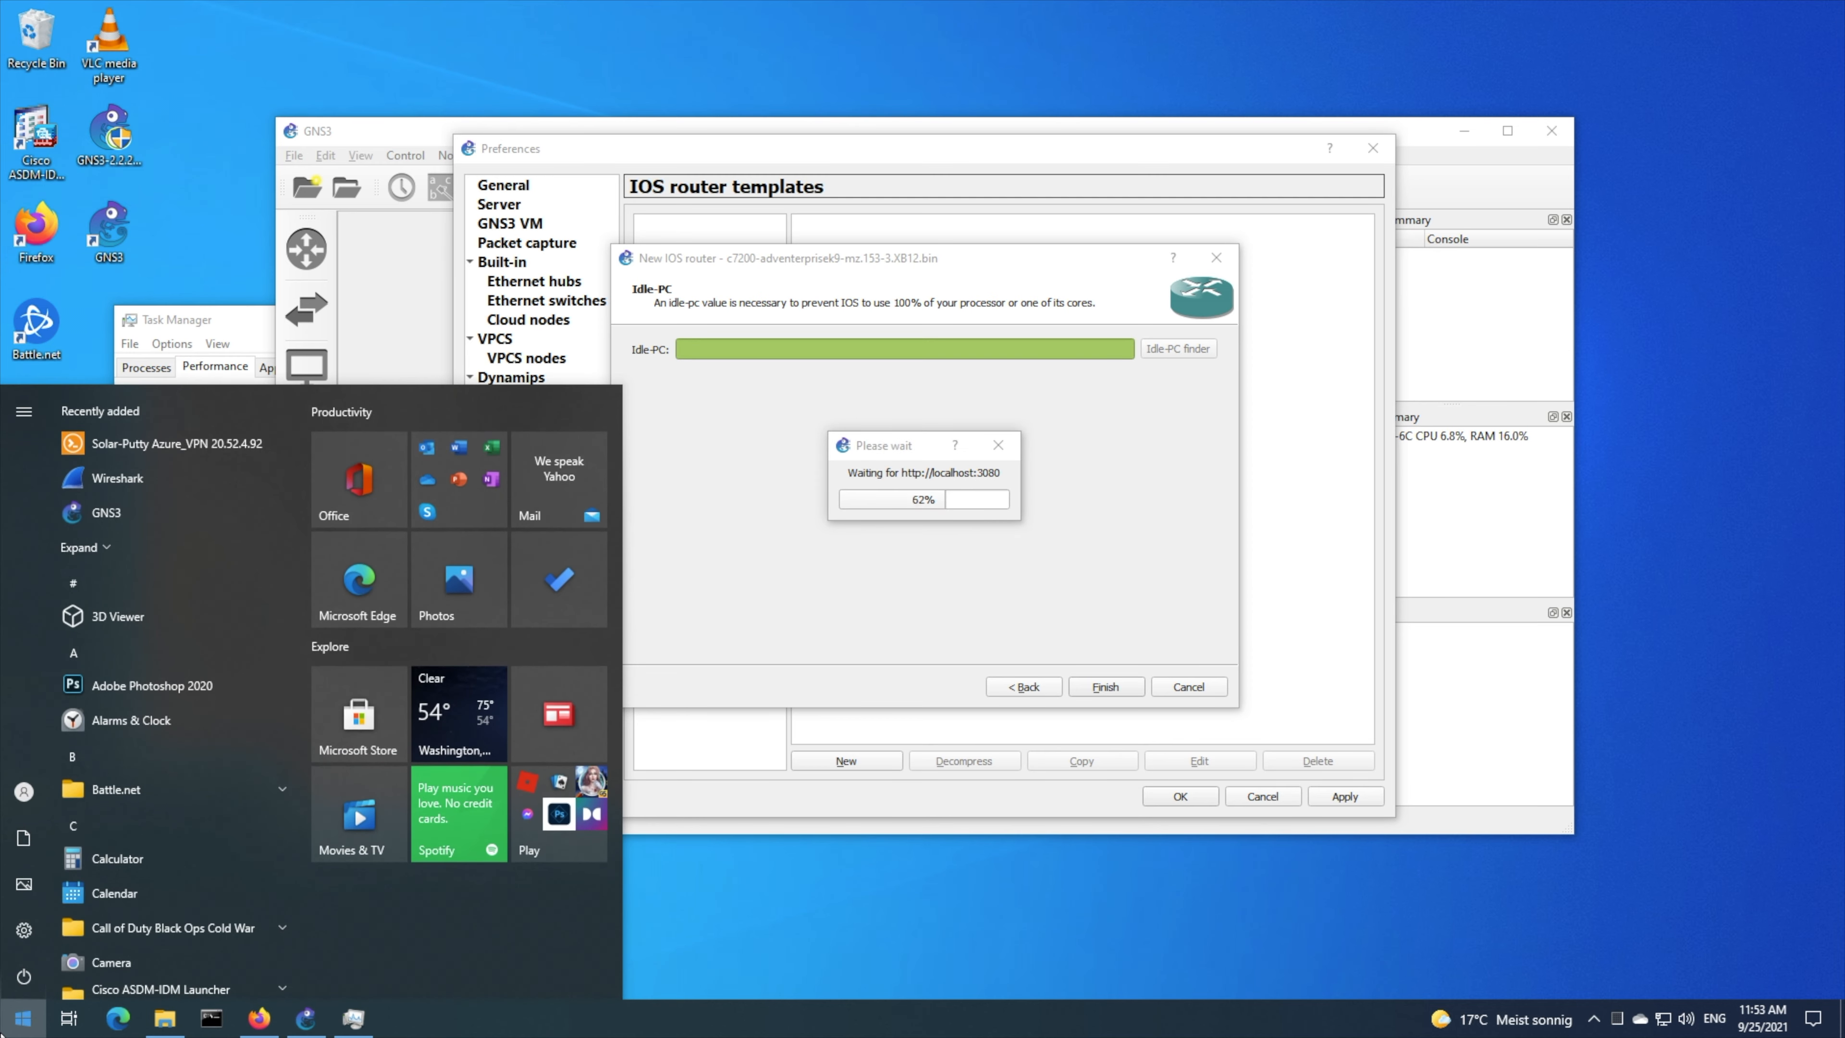
{"action": "type", "text": "hww"}
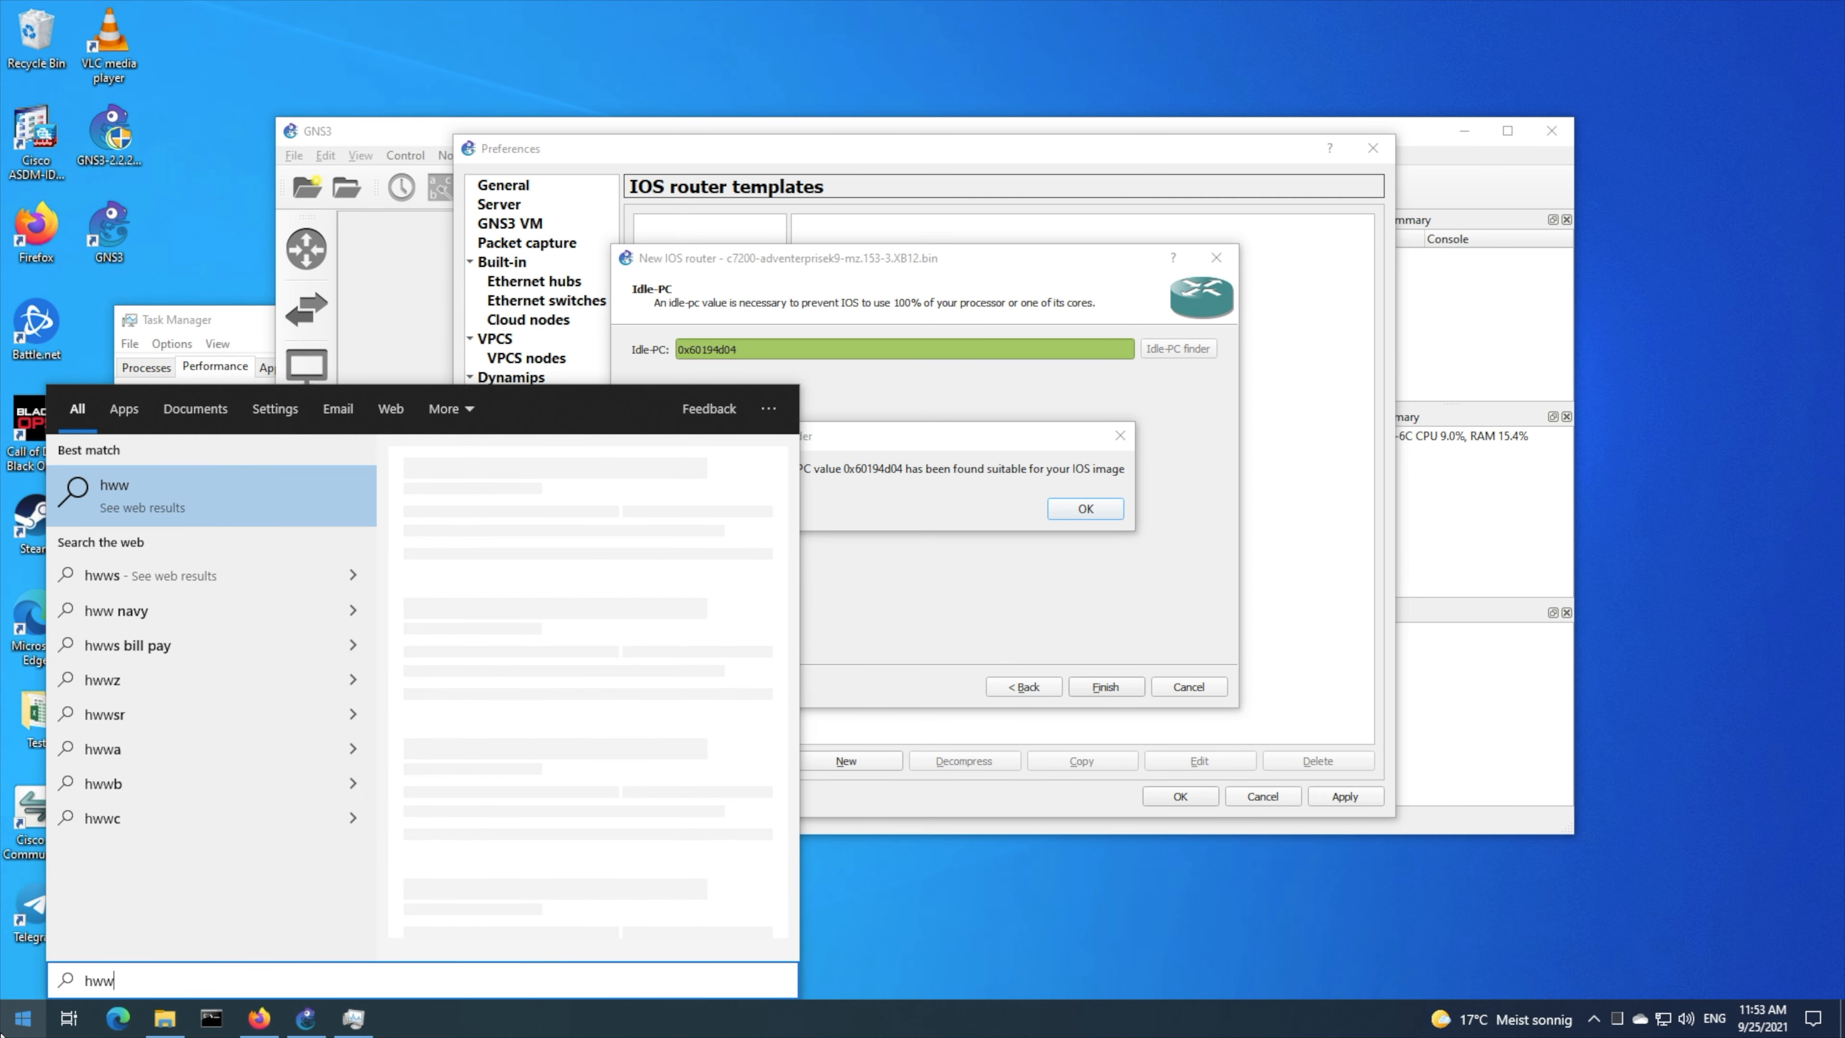
{"action": "key", "text": "BackSpace"}
{"action": "type", "text": "dj"}
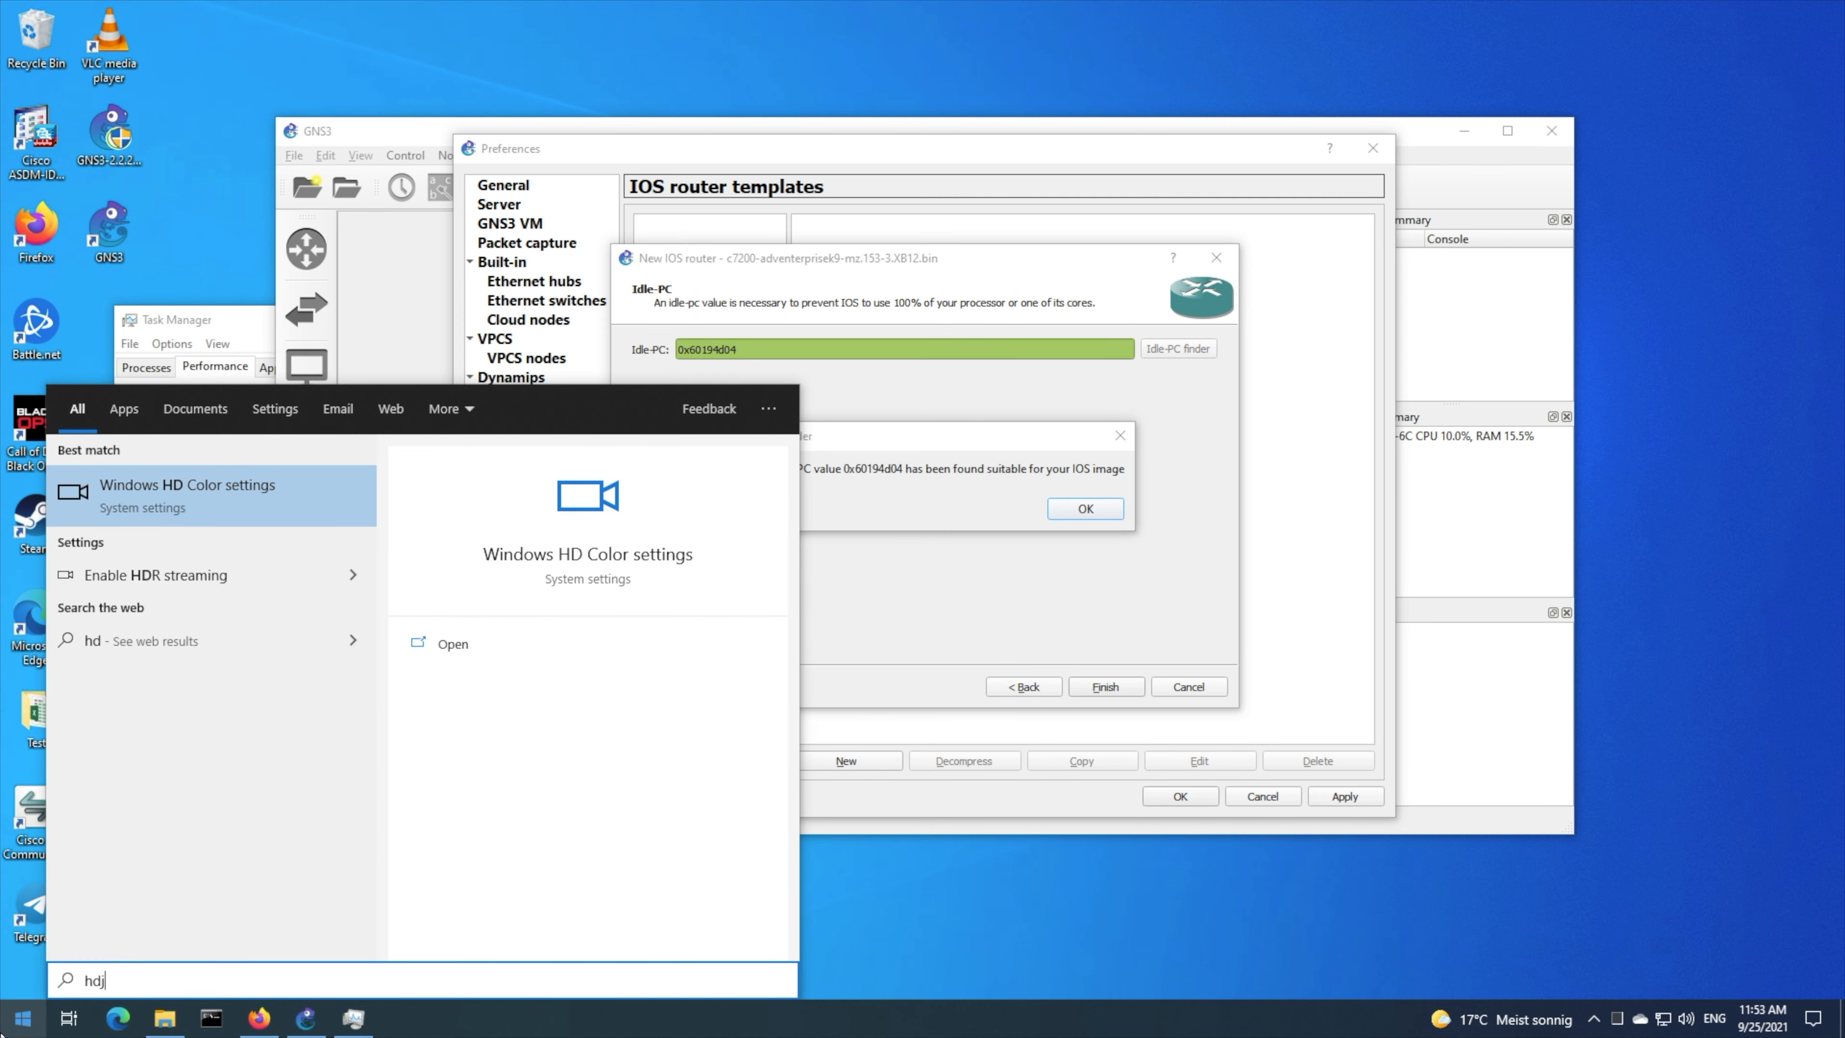
{"action": "key", "text": "BackSpace"}
{"action": "type", "text": "wwi"}
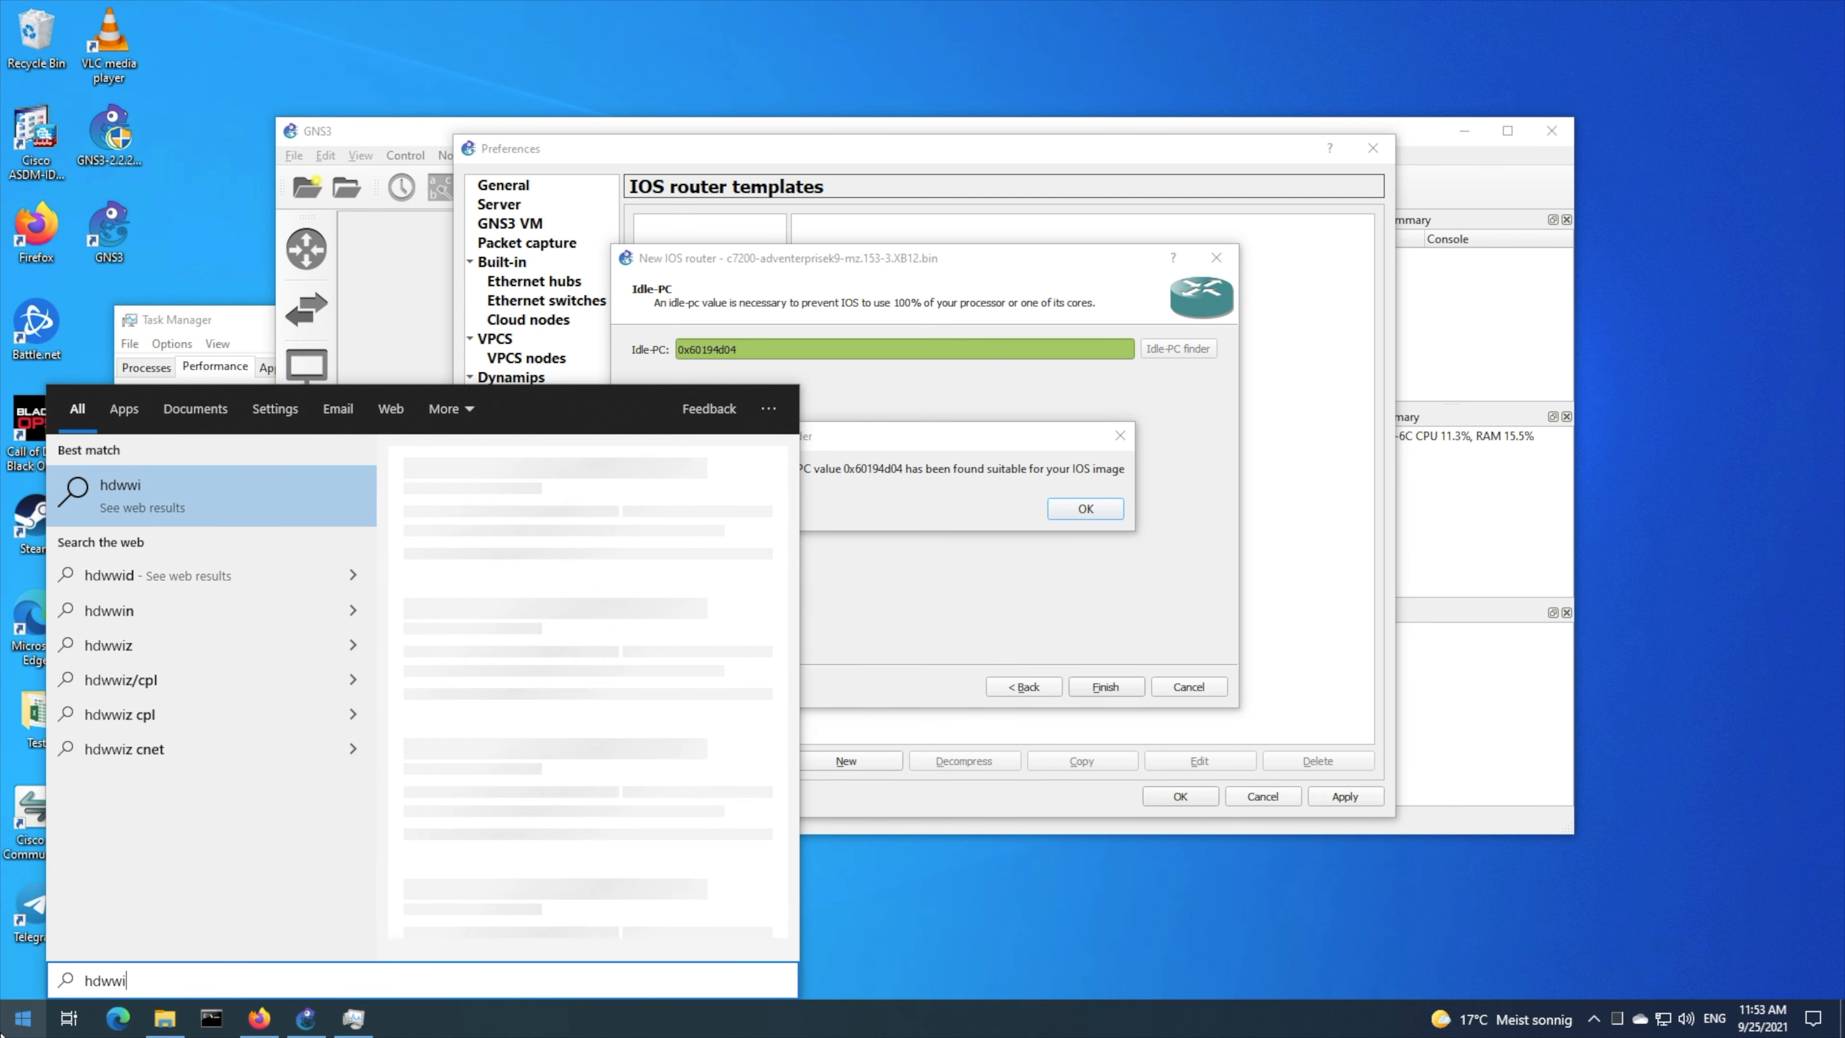
{"action": "type", "text": "z"}
{"action": "key", "text": "Return"}
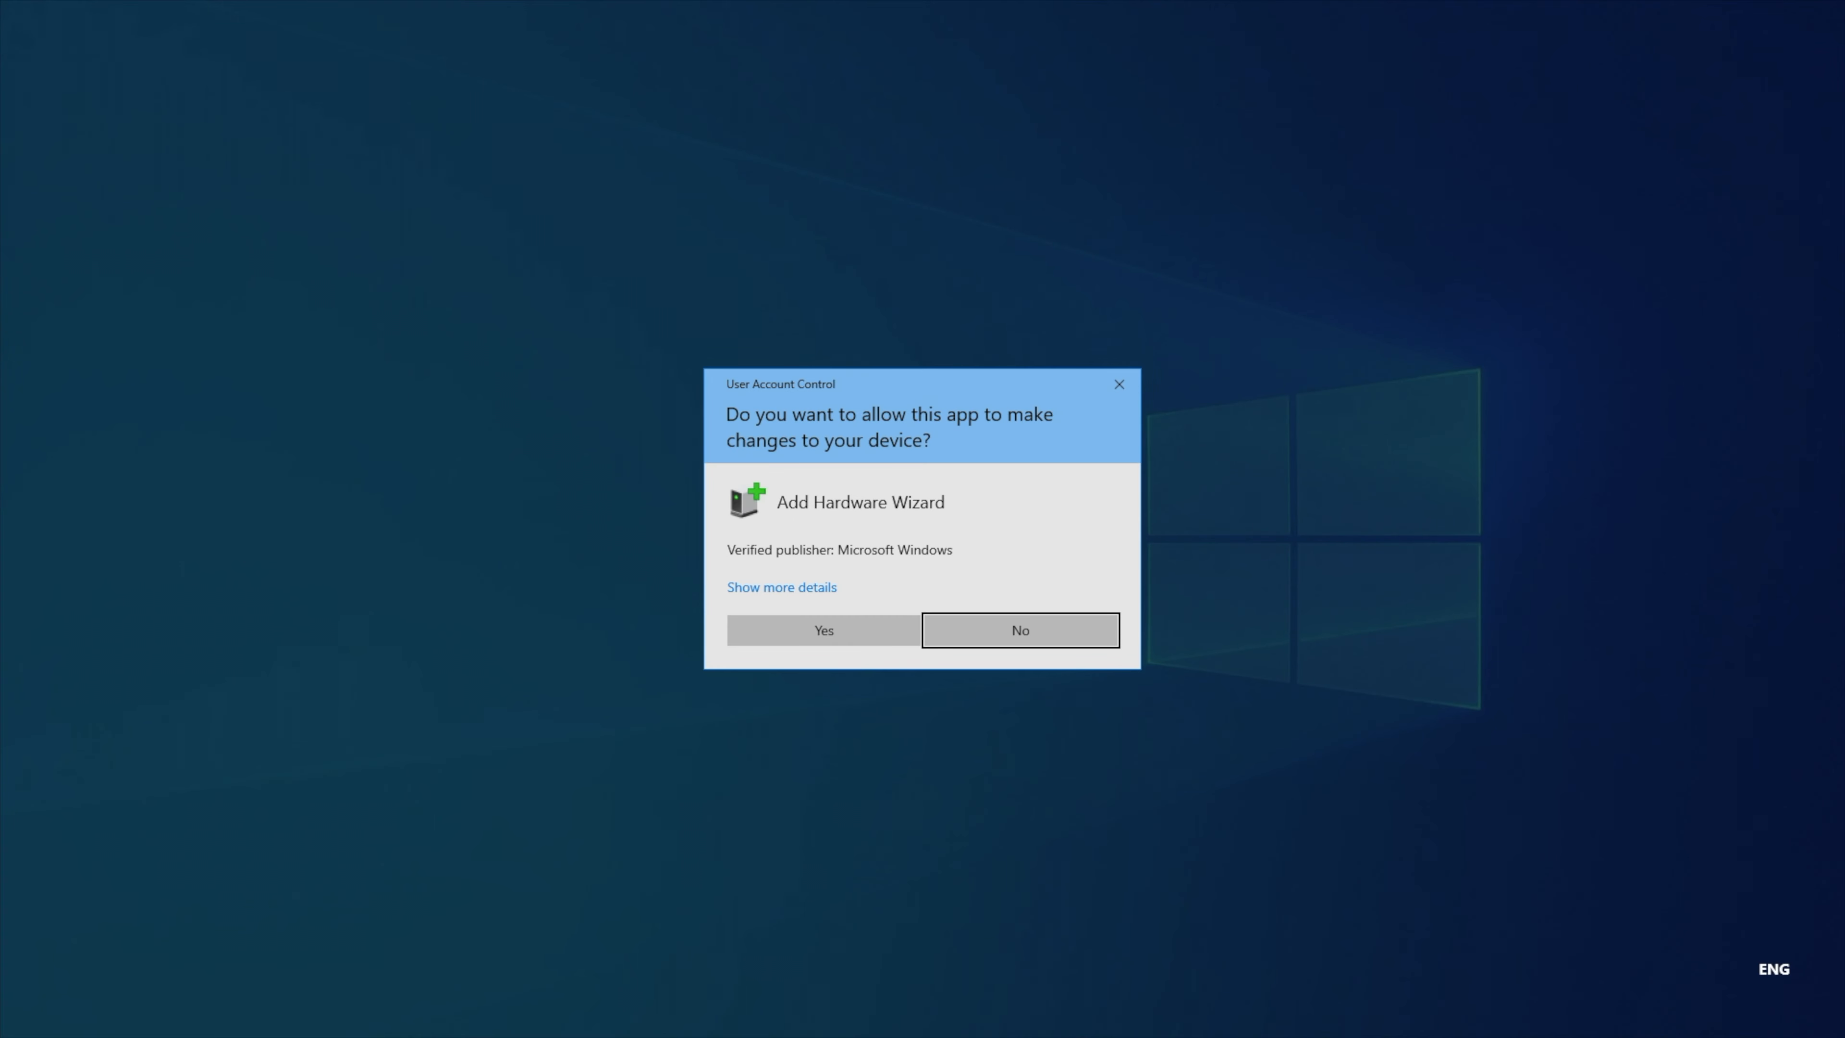
{"action": "left_click", "coordinate": [745, 636]}
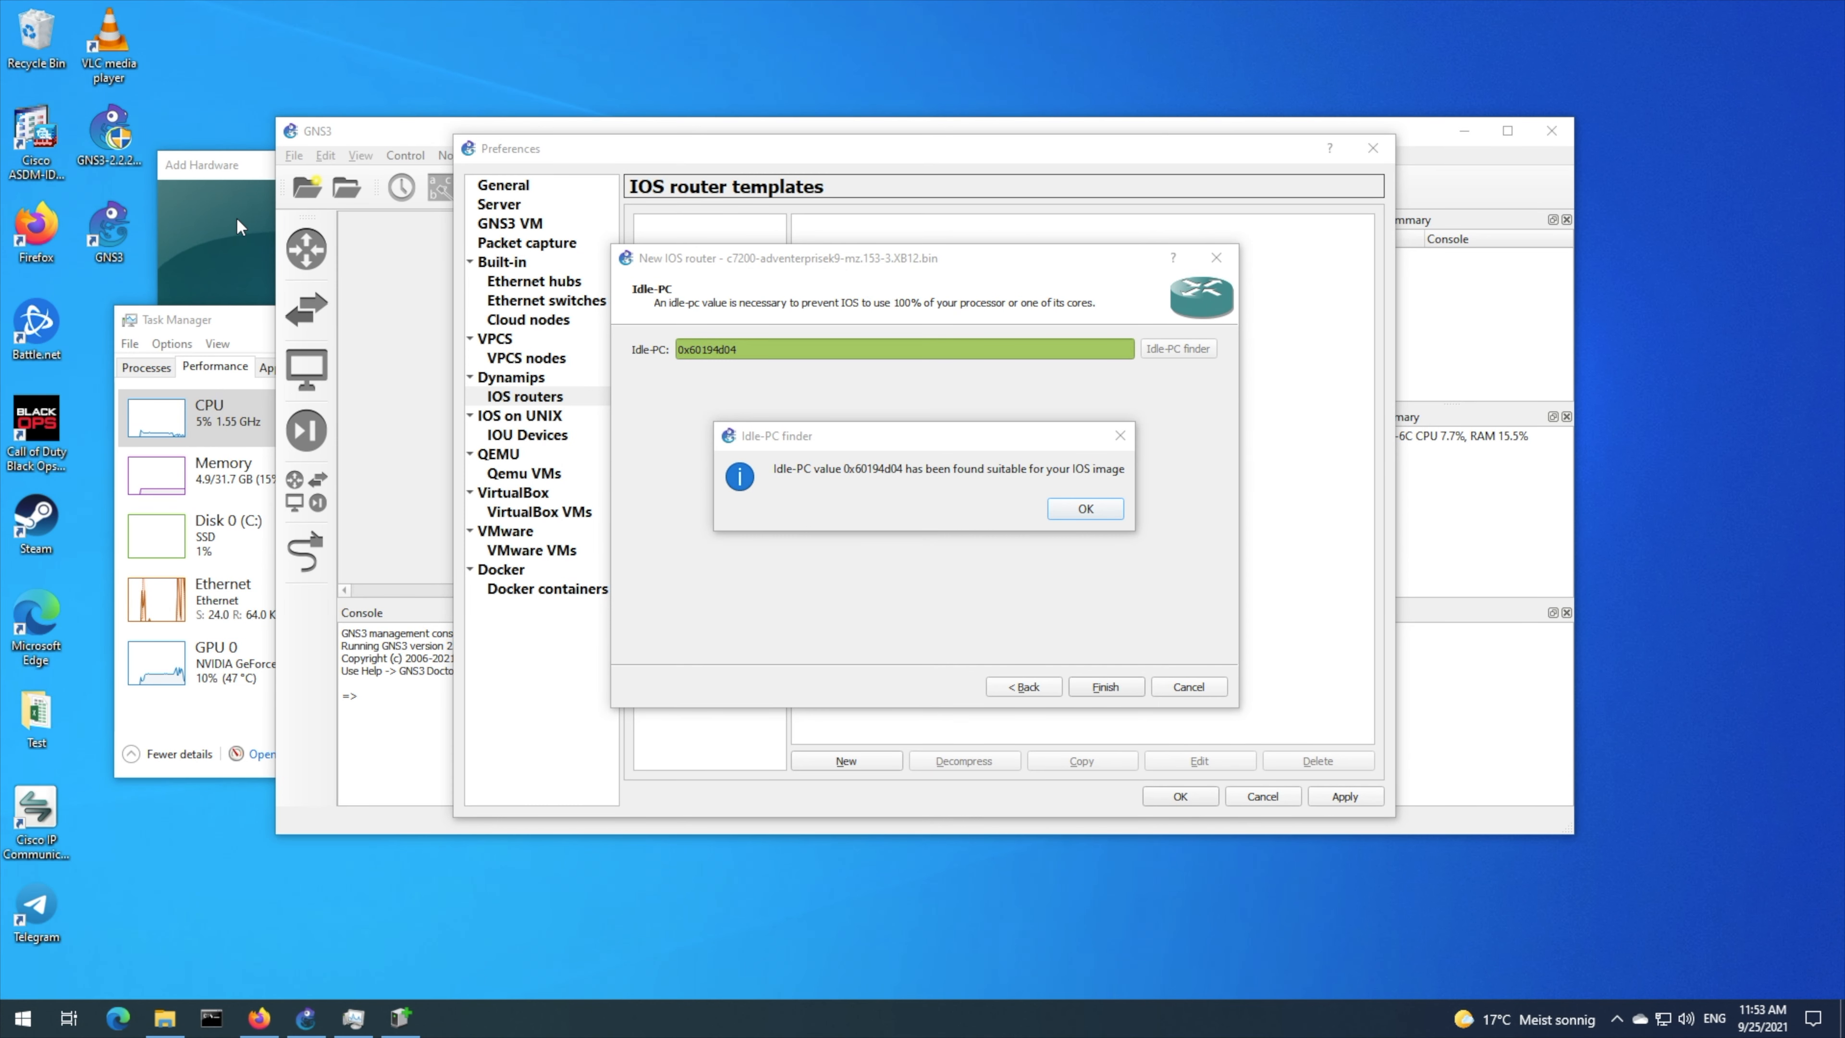
- Choose to install hardware manually from a list and pick Network adapters as the hardware type
{"action": "left_click", "coordinate": [583, 539]}
{"action": "left_click", "coordinate": [286, 375]}
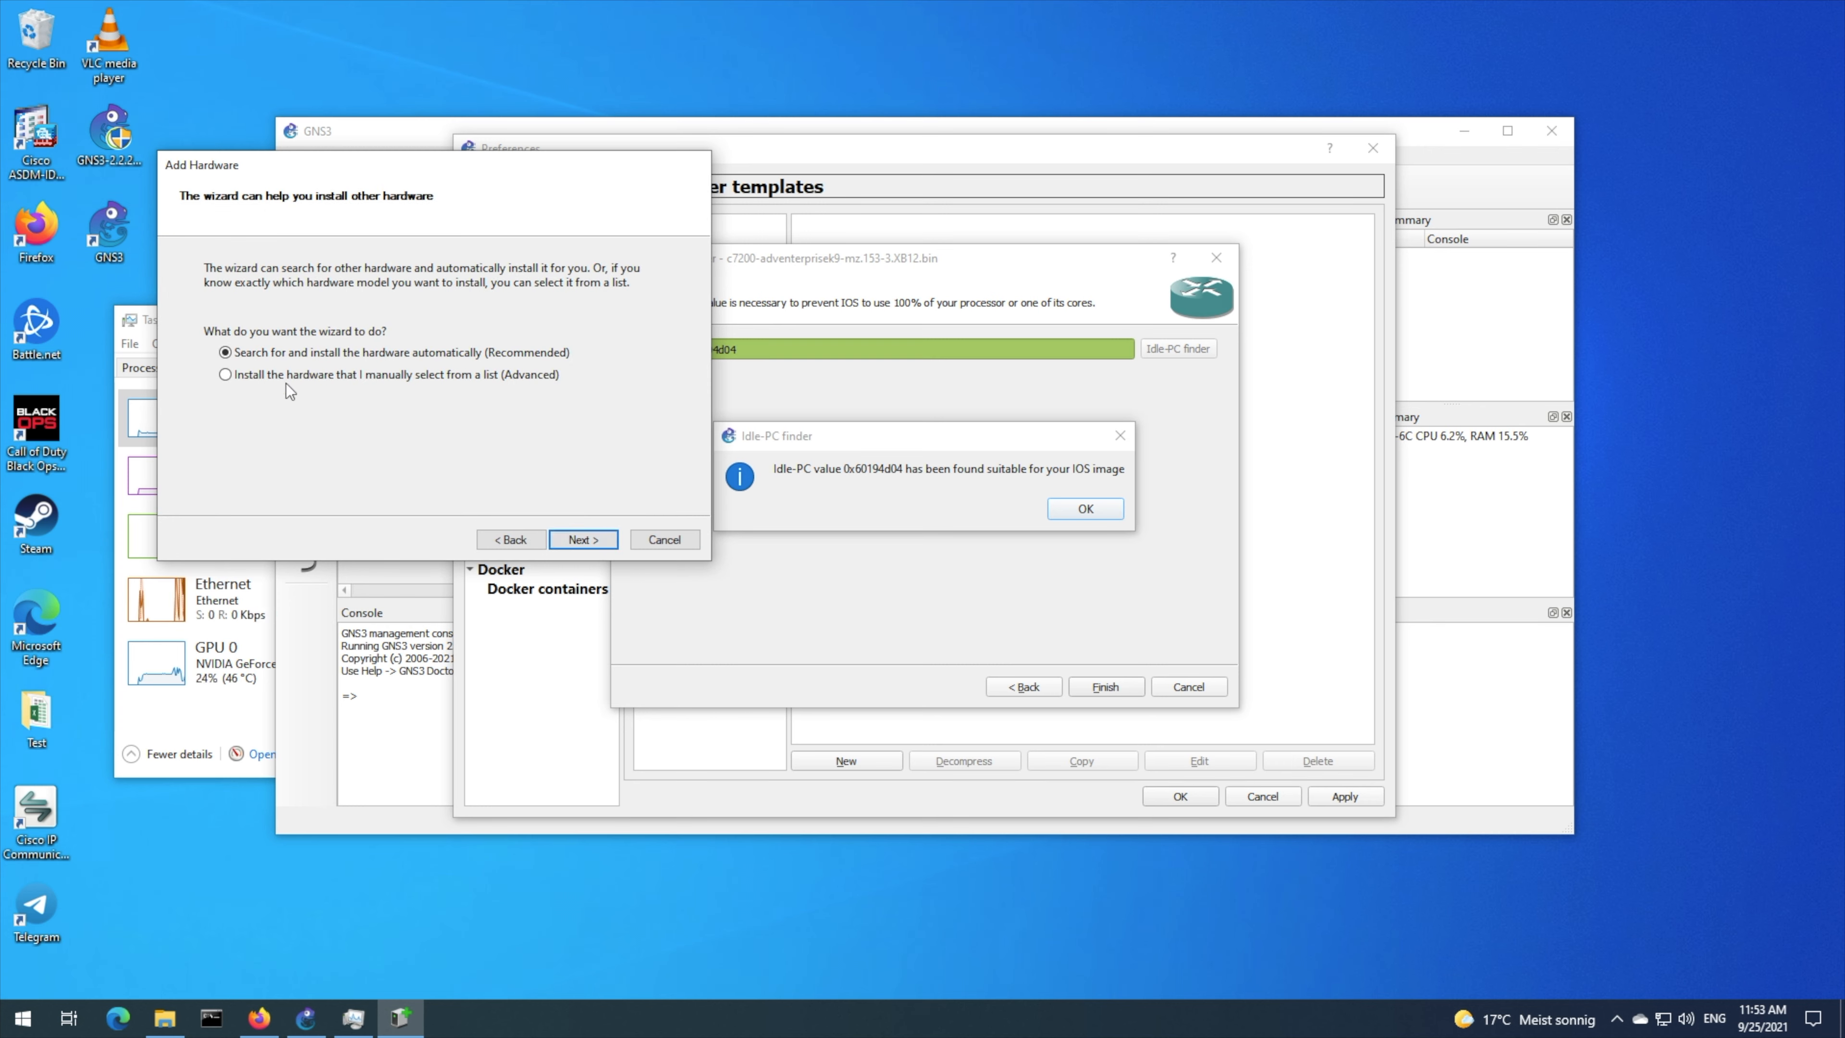
{"action": "left_click", "coordinate": [581, 539]}
{"action": "scroll", "coordinate": [300, 424], "scroll_direction": "down", "scroll_amount": 8}
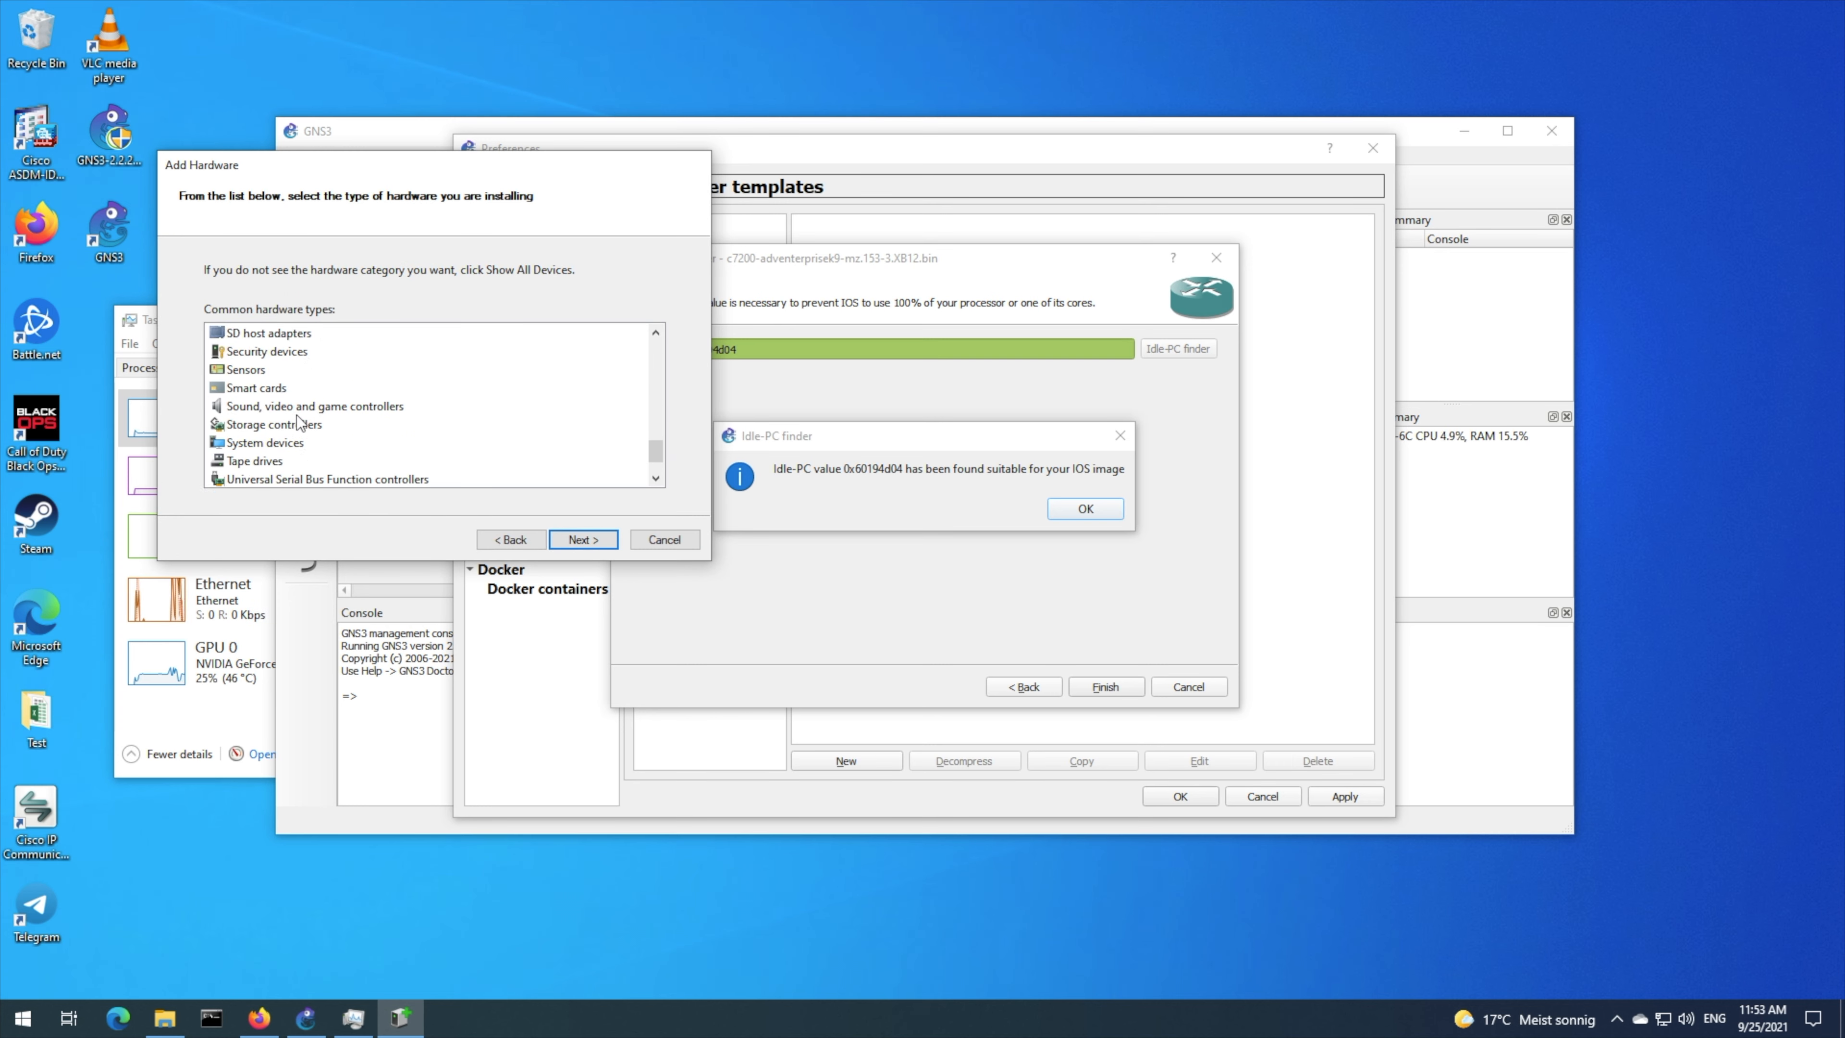
{"action": "scroll", "coordinate": [294, 414], "scroll_direction": "up", "scroll_amount": 4}
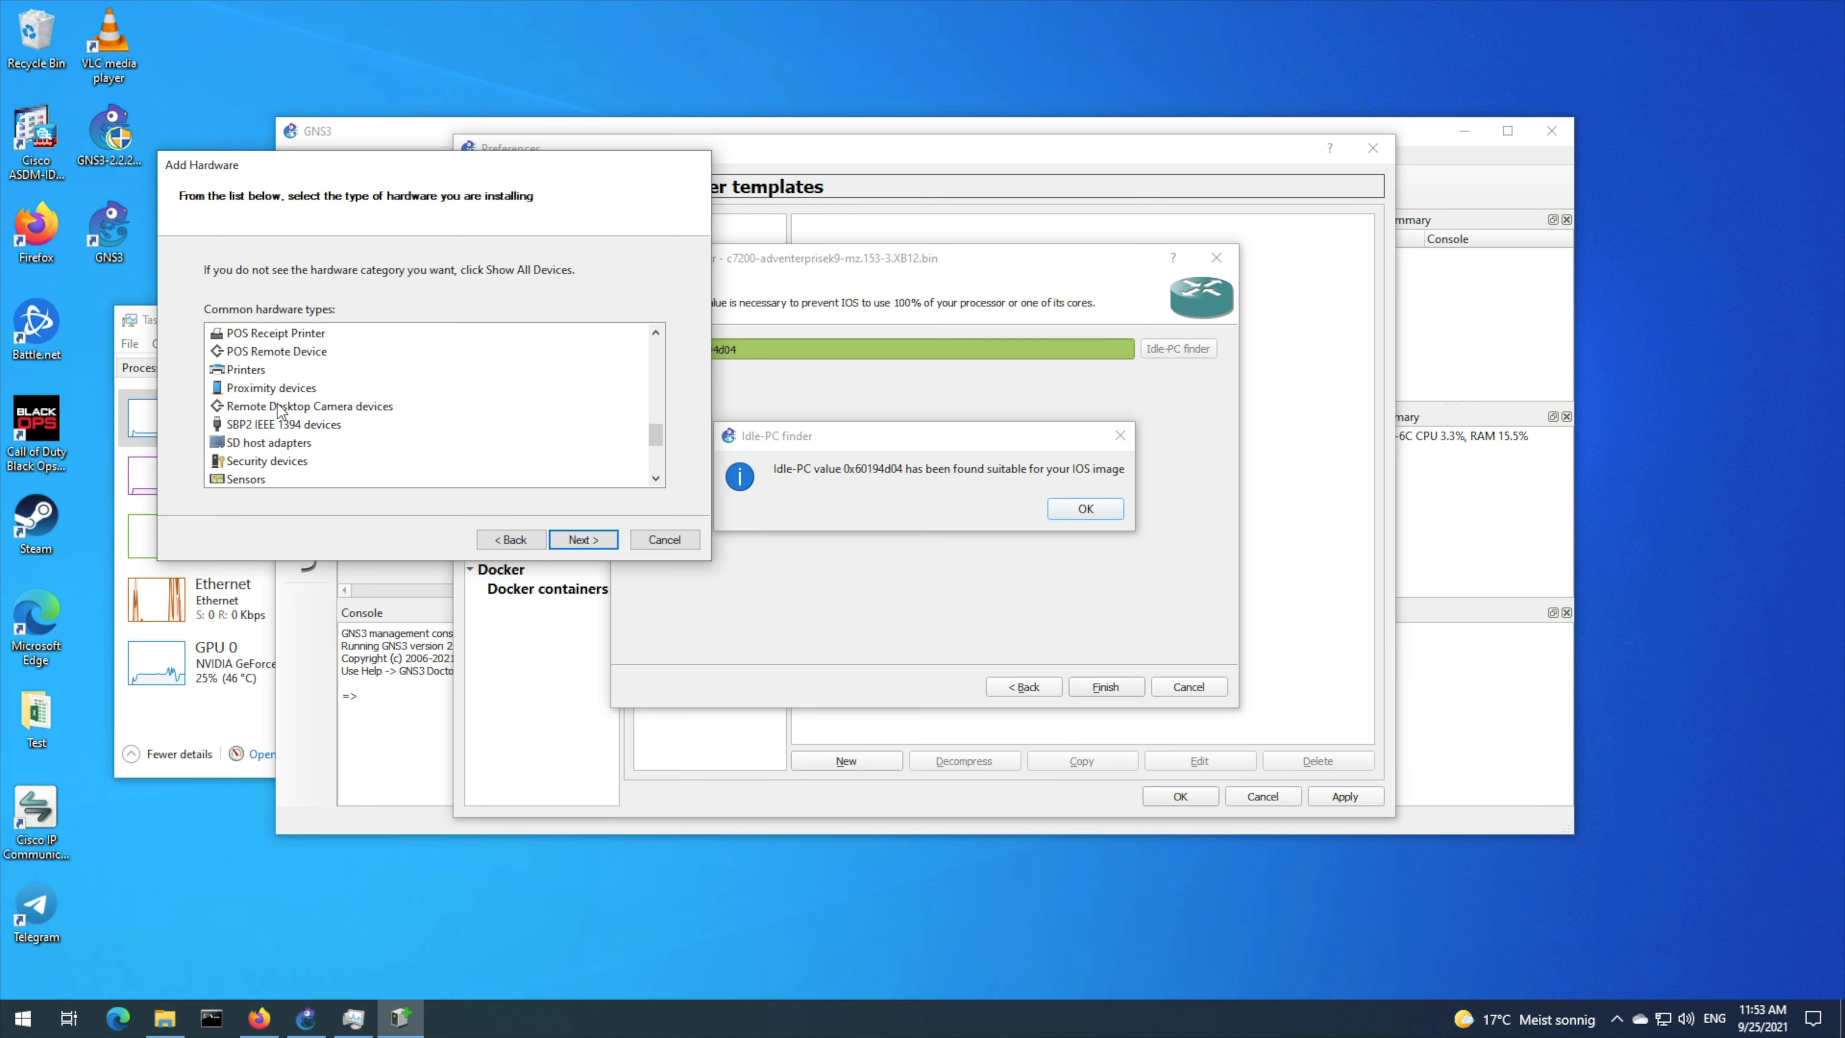
{"action": "scroll", "coordinate": [281, 412], "scroll_direction": "up", "scroll_amount": 2}
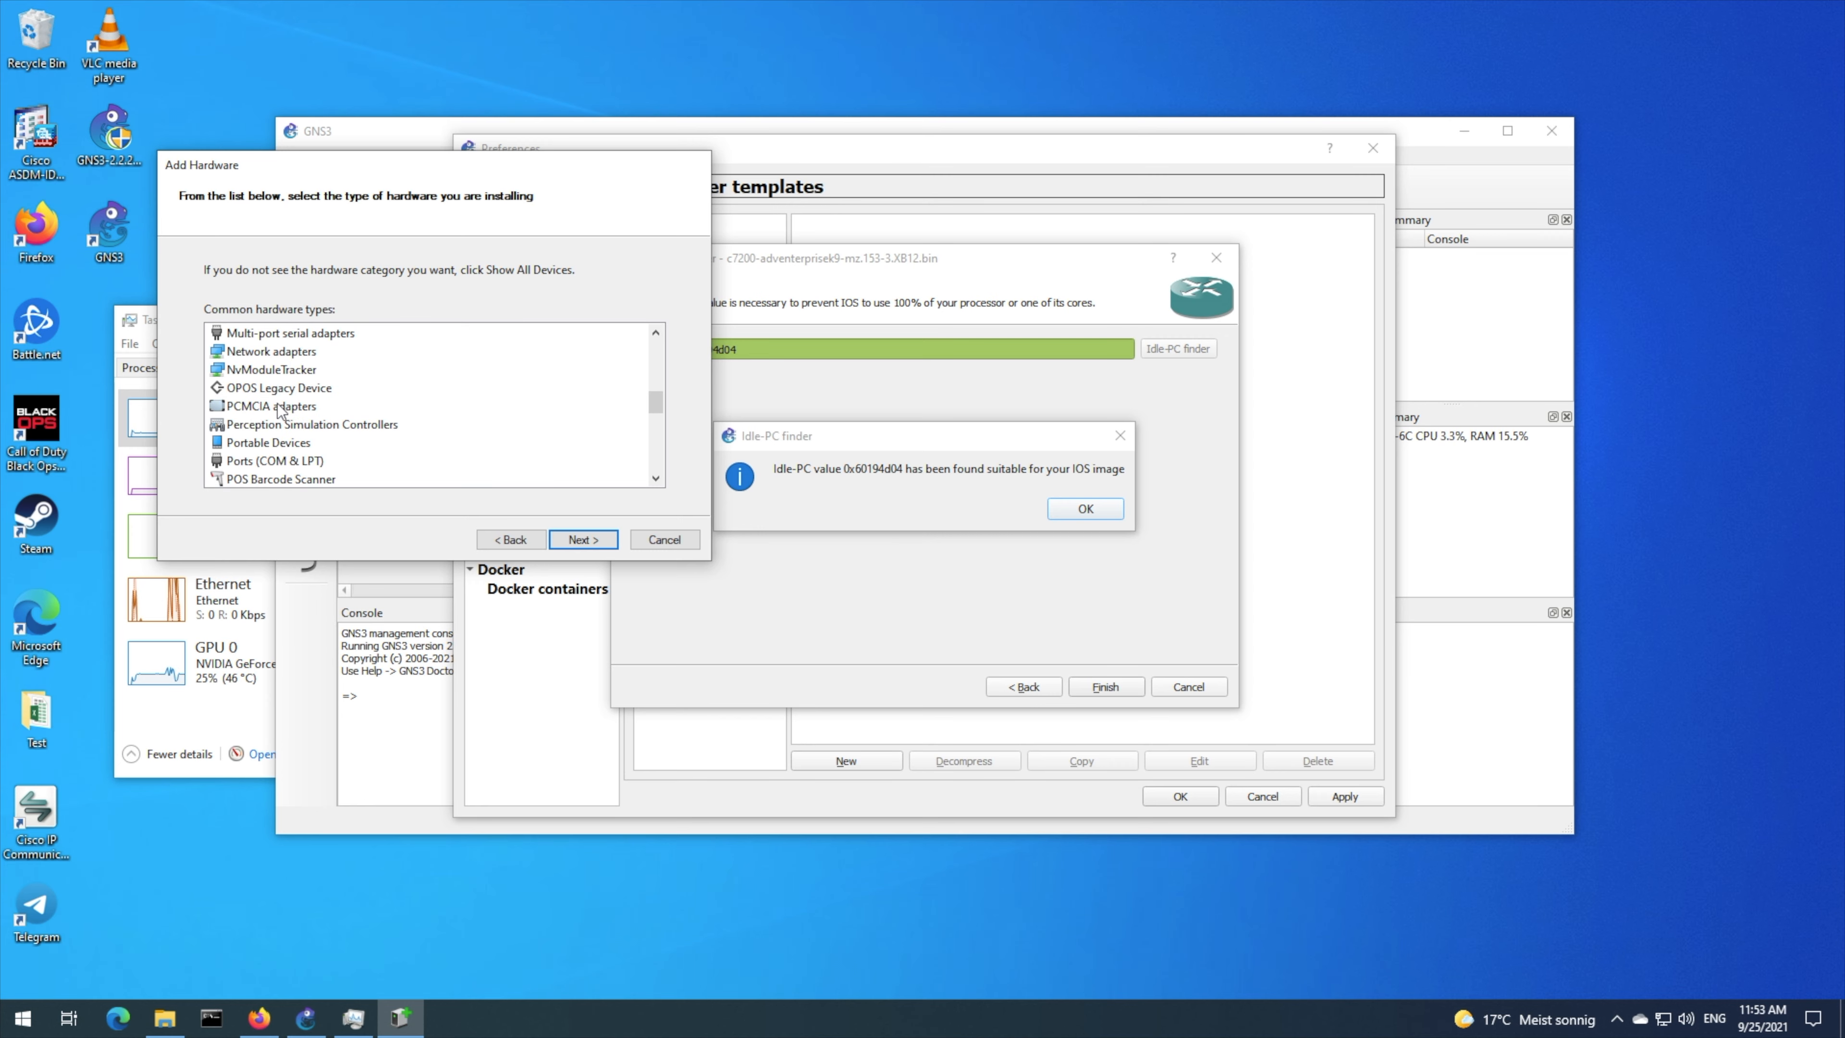
{"action": "left_click", "coordinate": [276, 351]}
{"action": "left_click", "coordinate": [600, 538]}
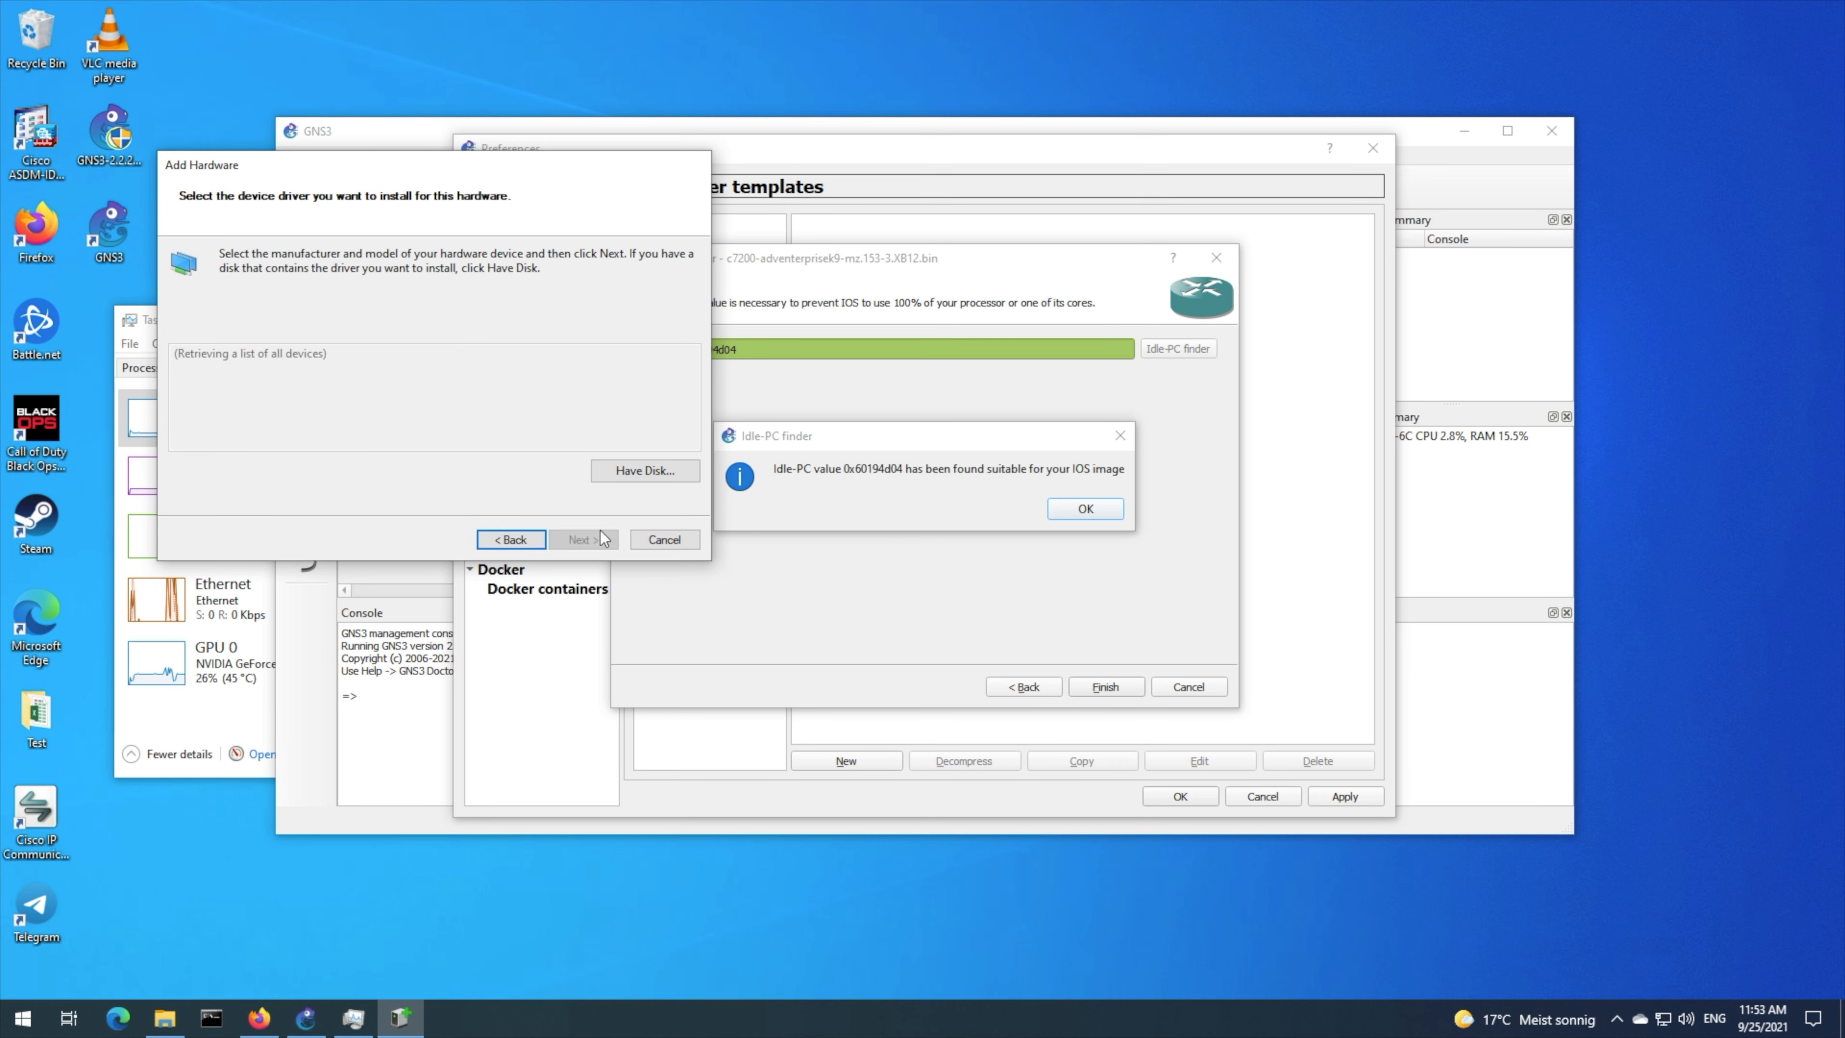
- Install the Microsoft KM-TEST Loopback Adapter from the Microsoft manufacturer list and finish the hardware wizard
{"action": "left_click", "coordinate": [865, 429]}
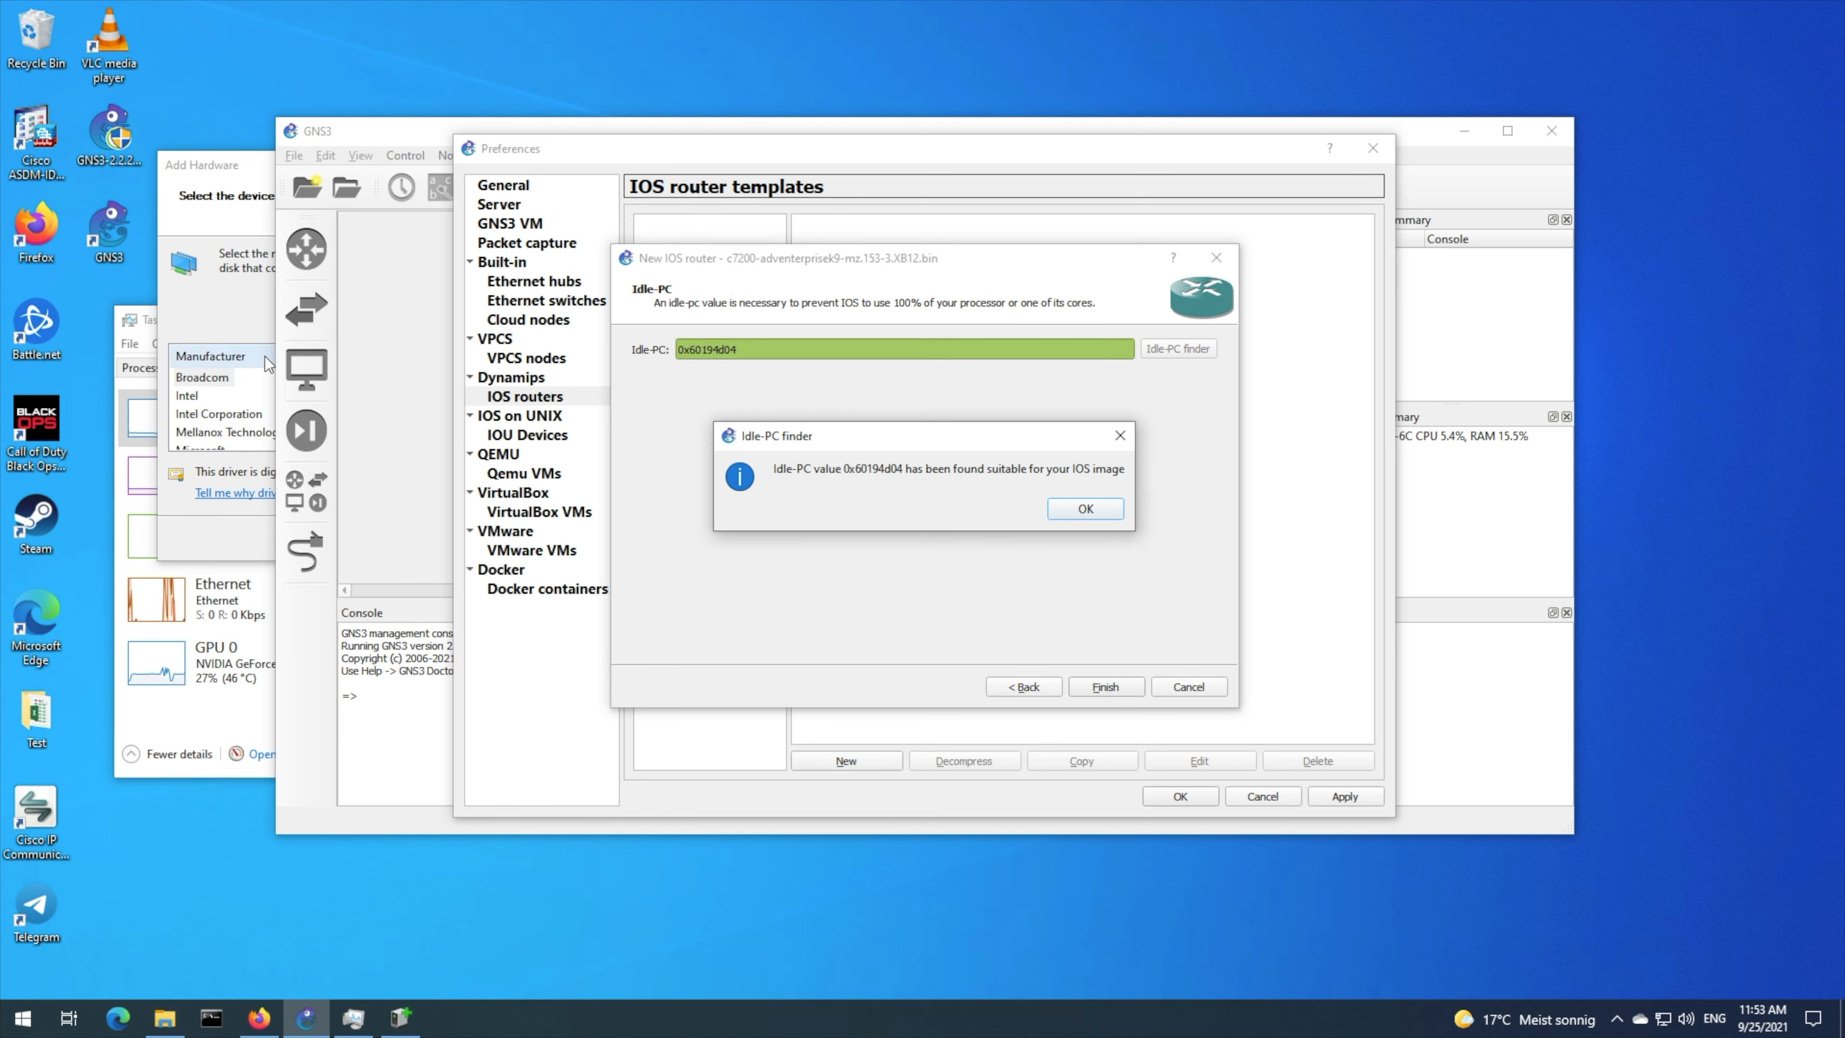
{"action": "left_click", "coordinate": [221, 216]}
{"action": "scroll", "coordinate": [277, 399], "scroll_direction": "down", "scroll_amount": 1}
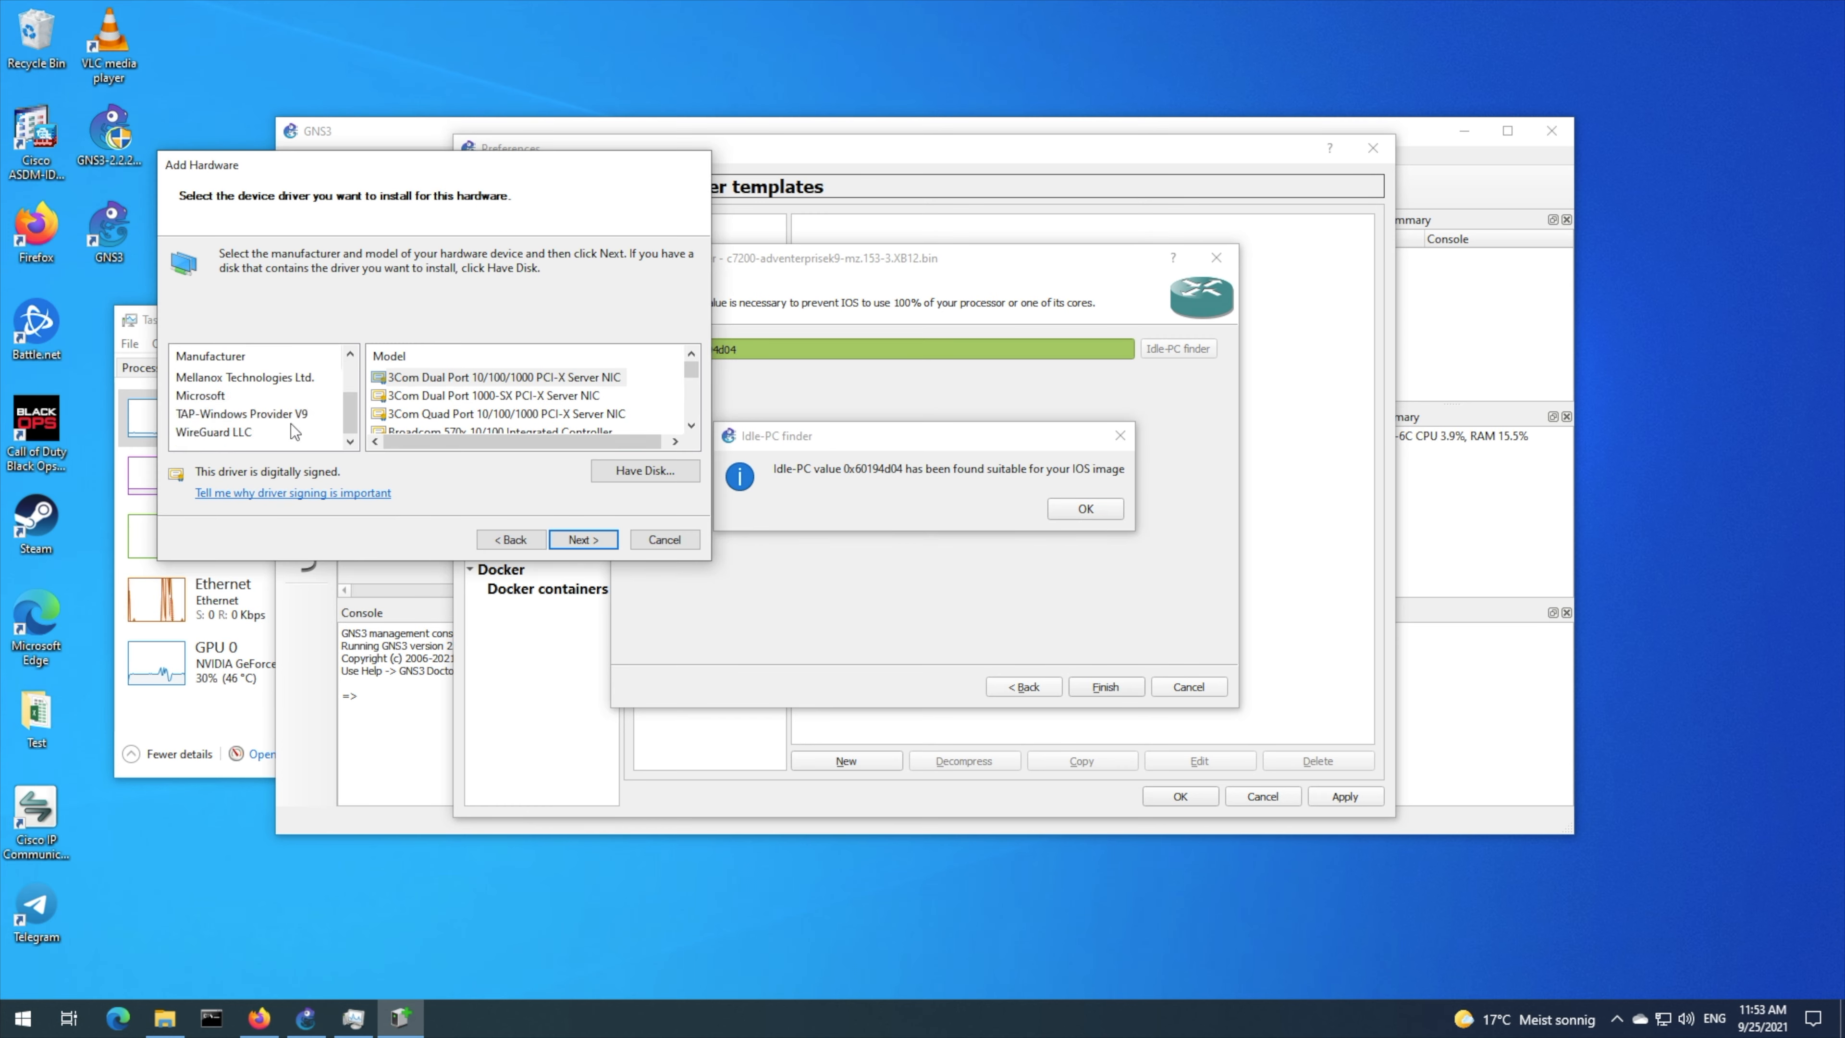
{"action": "left_click", "coordinate": [222, 397]}
{"action": "left_click_drag", "start_coordinate": [684, 380], "coordinate": [709, 435]}
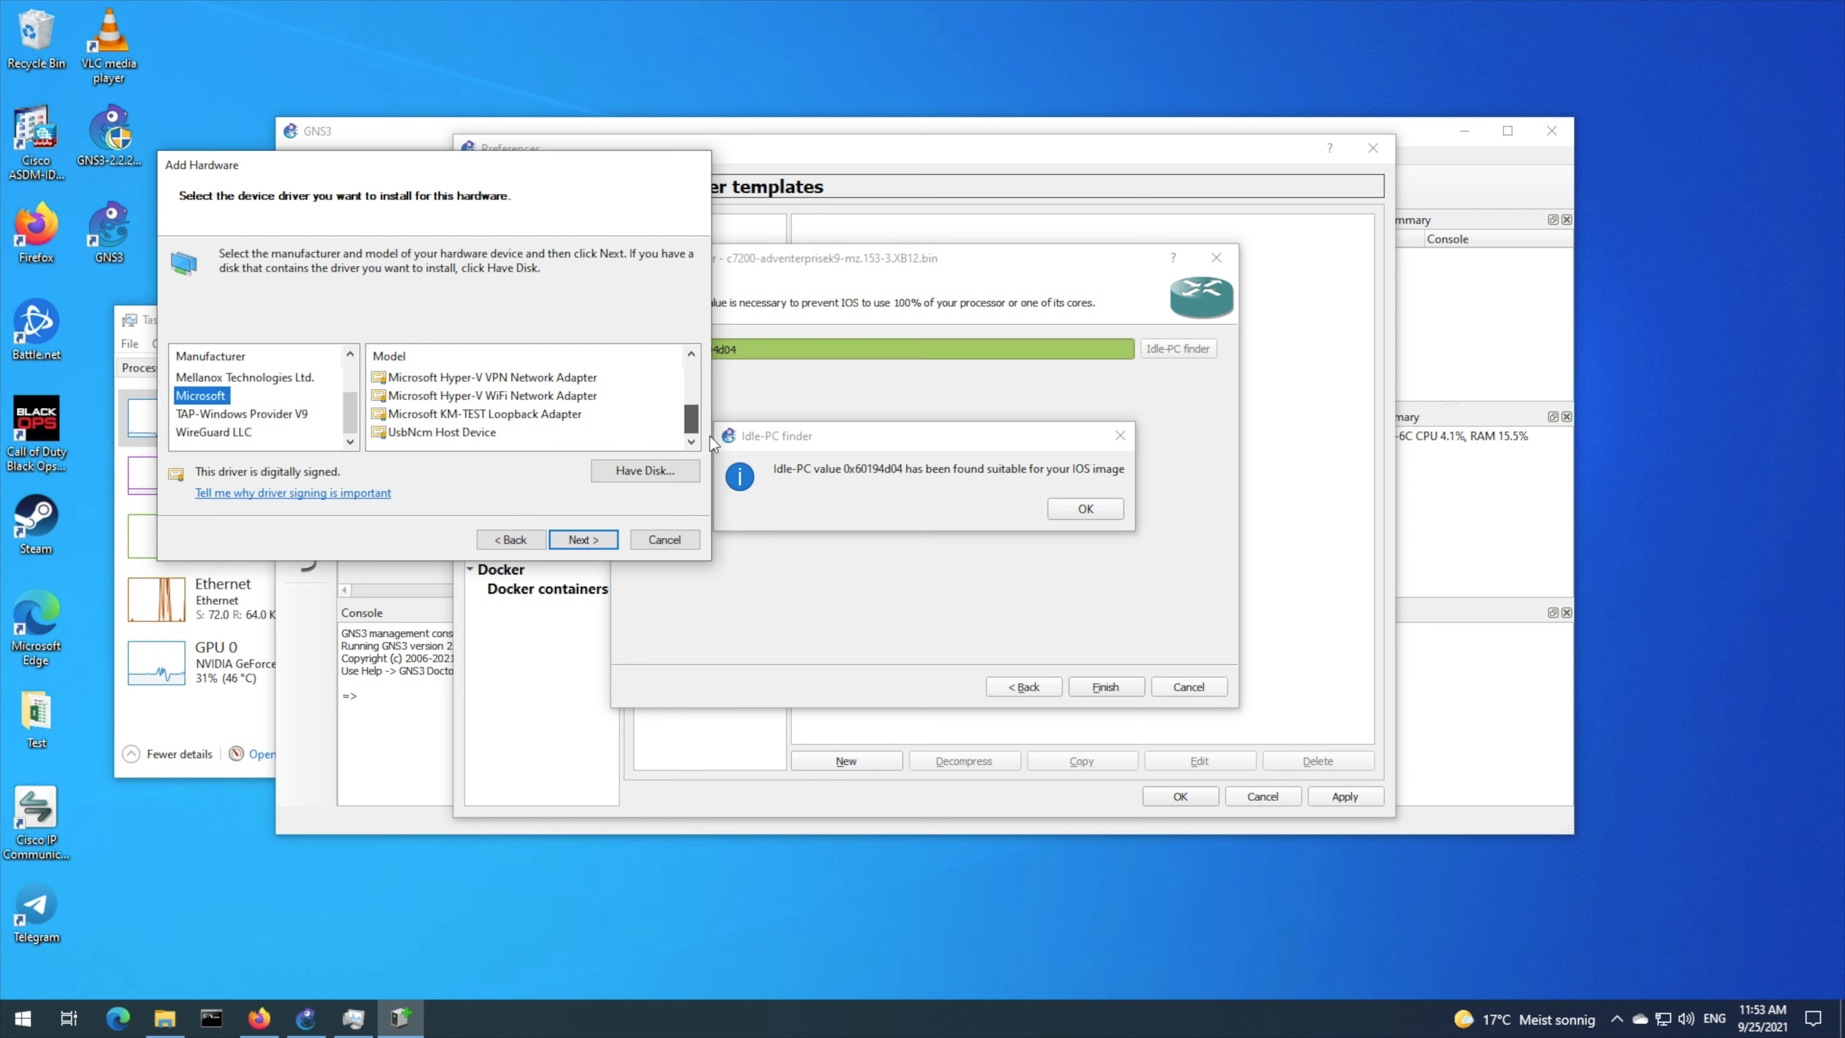
{"action": "left_click", "coordinate": [508, 415]}
{"action": "left_click", "coordinate": [585, 539]}
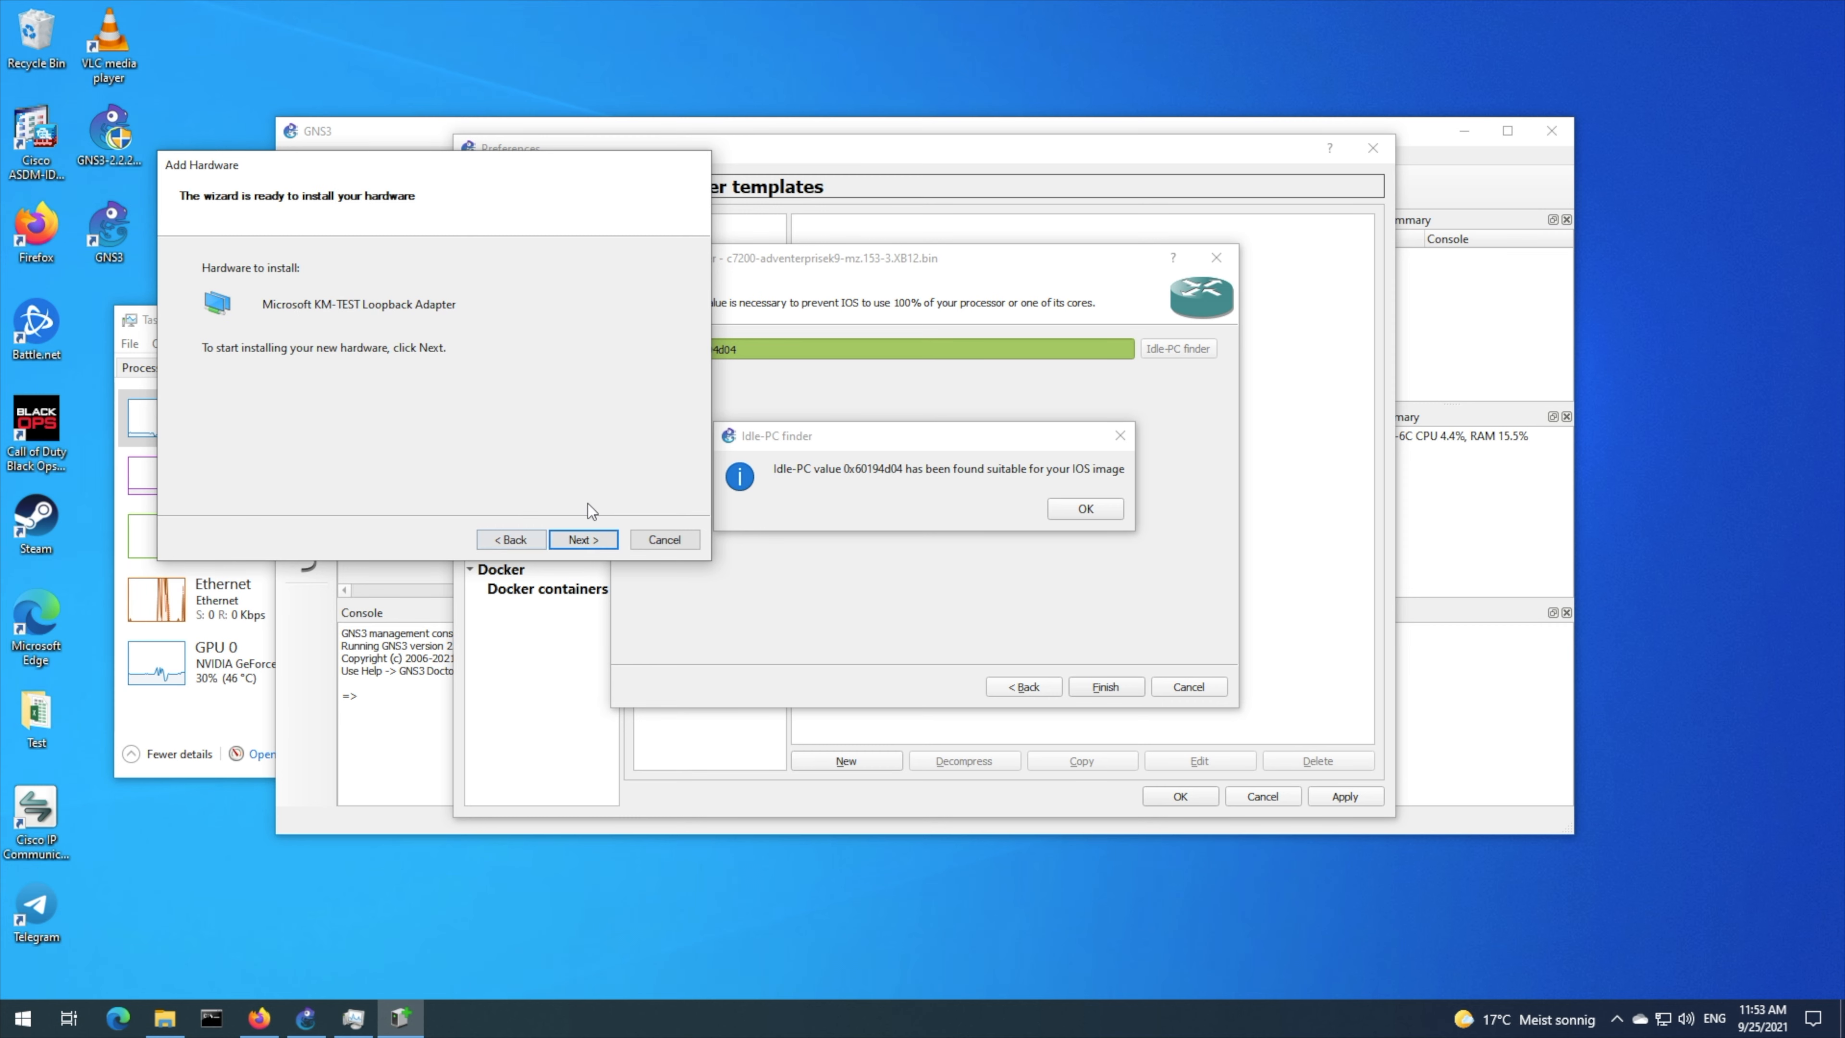
{"action": "left_click", "coordinate": [581, 539]}
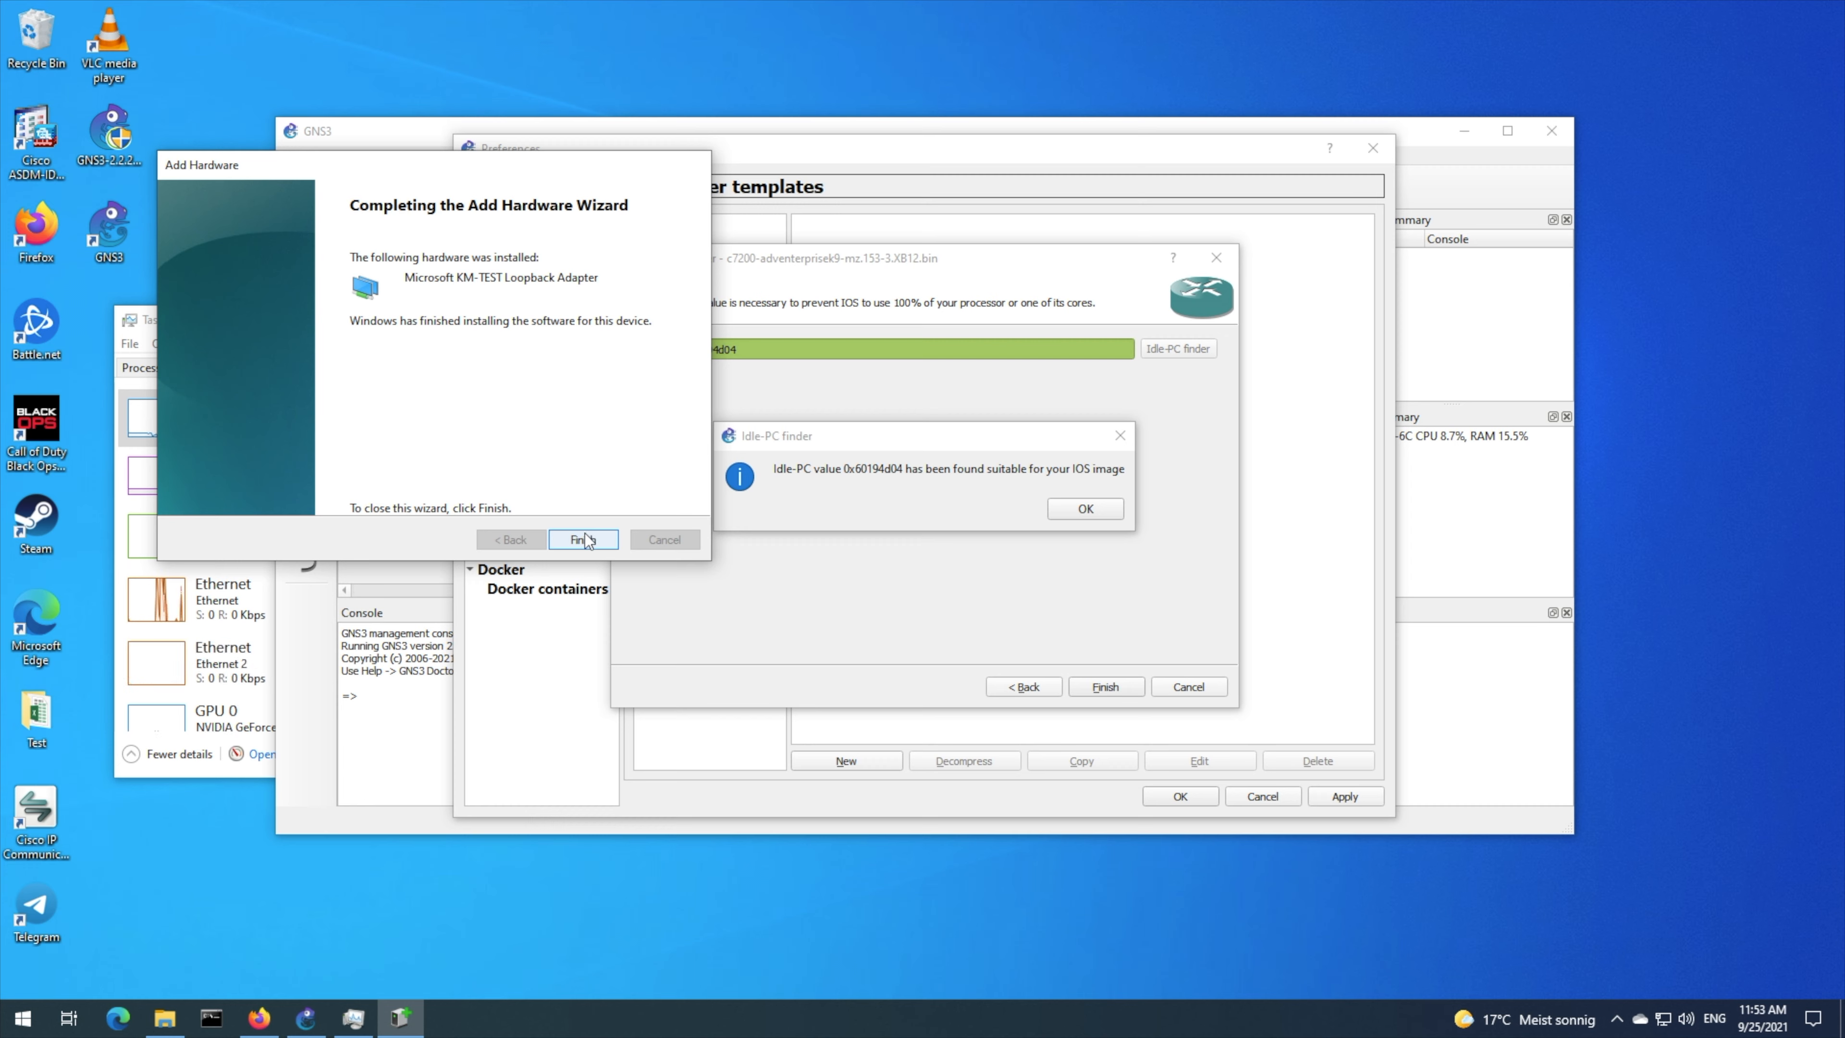
{"action": "left_click", "coordinate": [585, 539]}
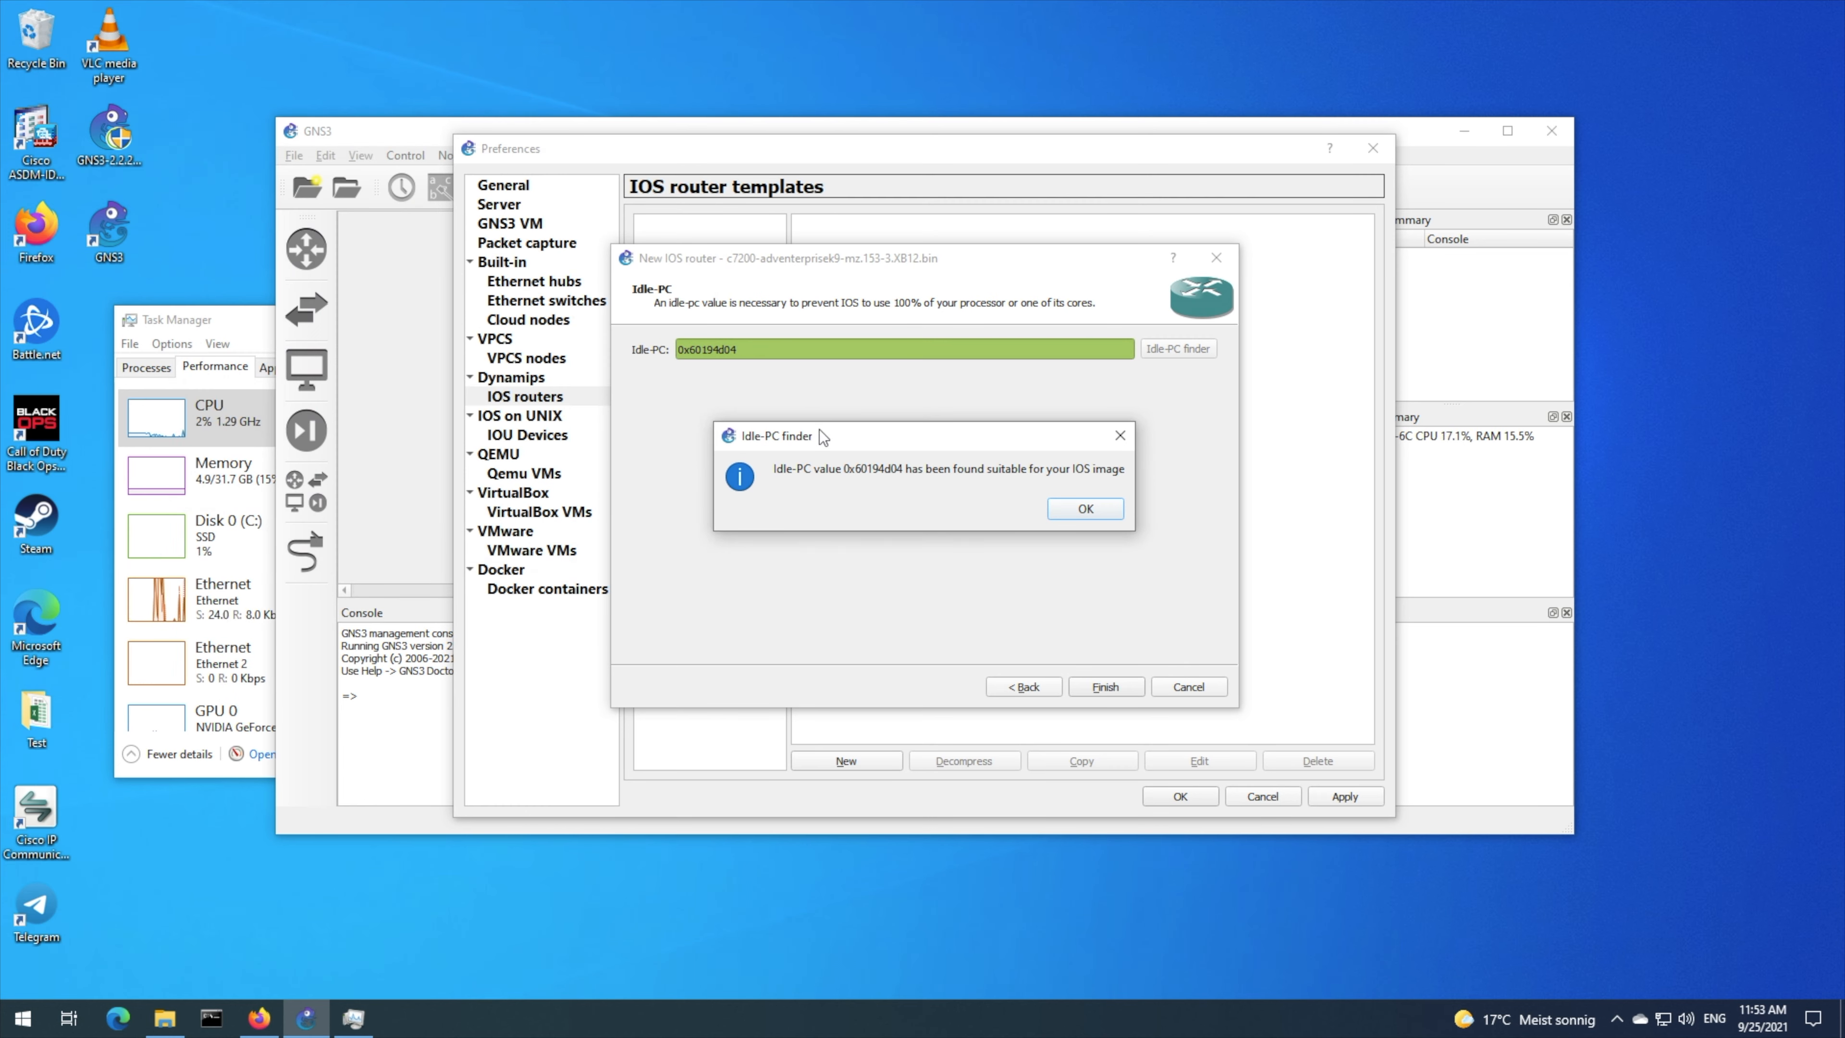
- Check Device Manager's network adapters for the Microsoft KM-TEST Loopback Adapter
{"action": "right_click", "coordinate": [22, 1018]}
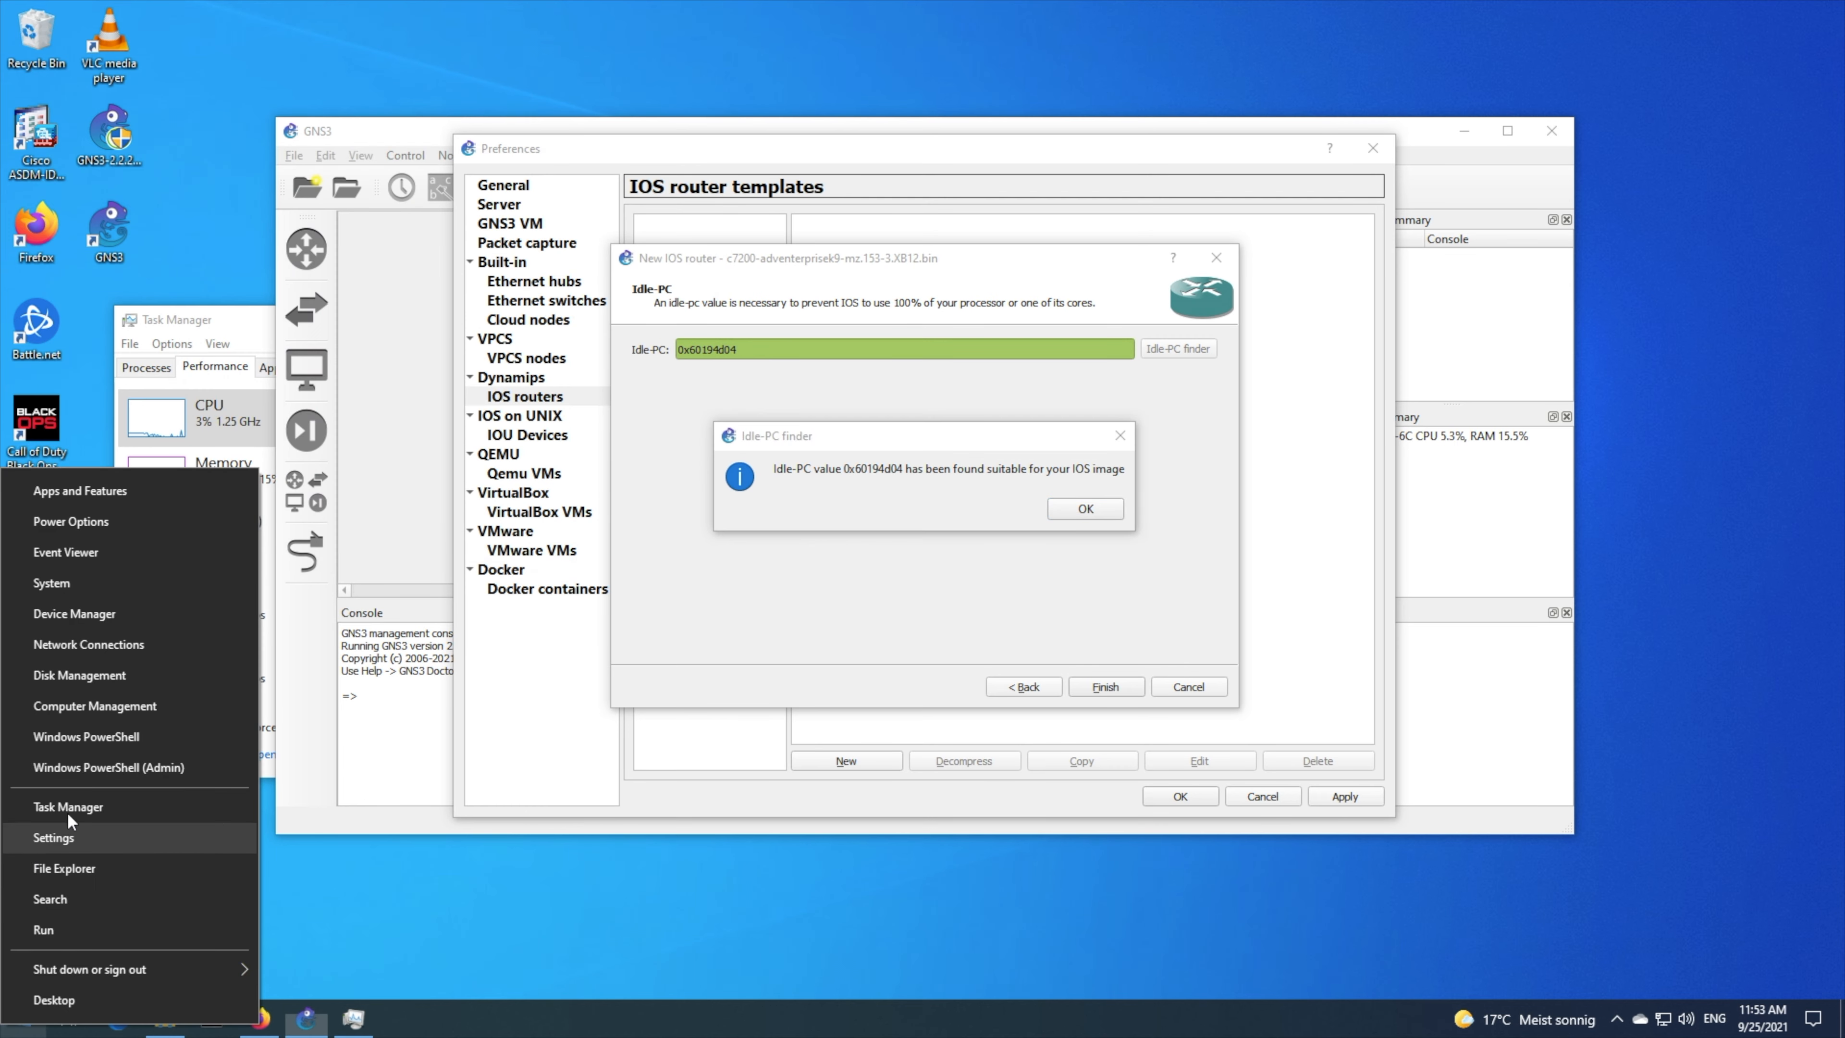
{"action": "left_click", "coordinate": [63, 609]}
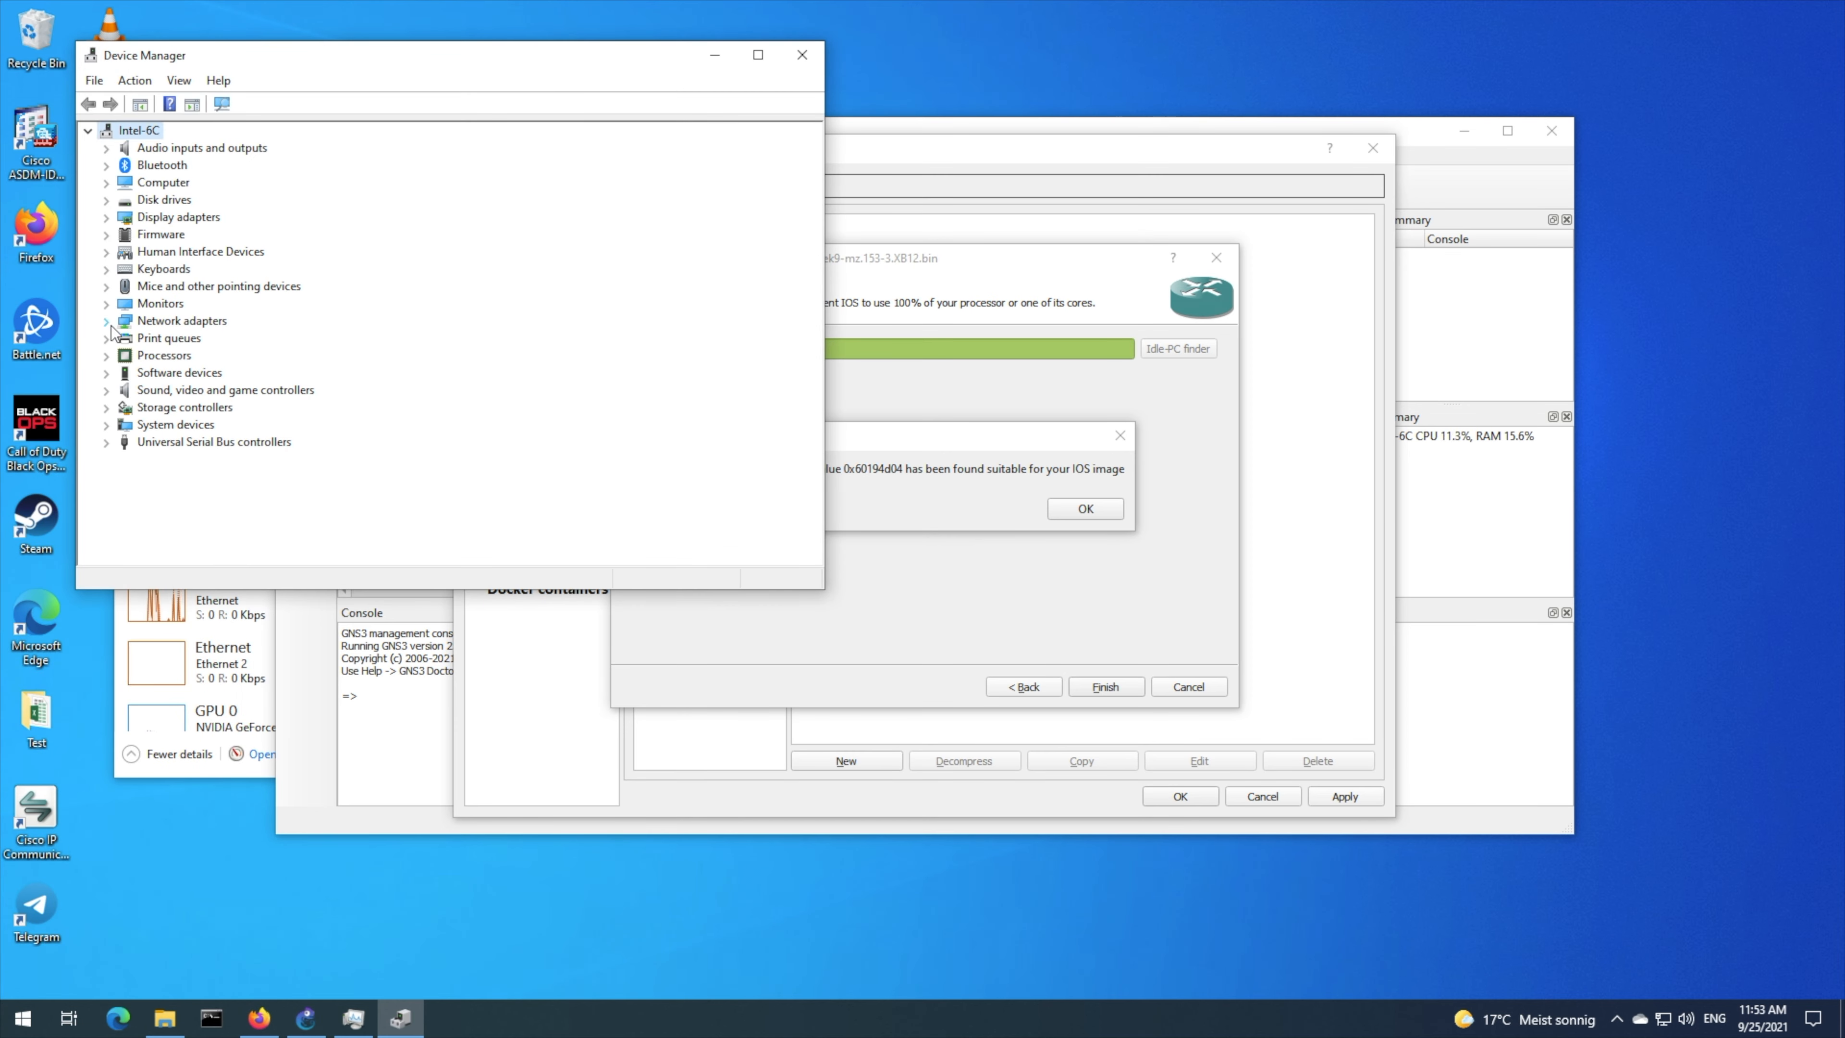
{"action": "left_click", "coordinate": [106, 321]}
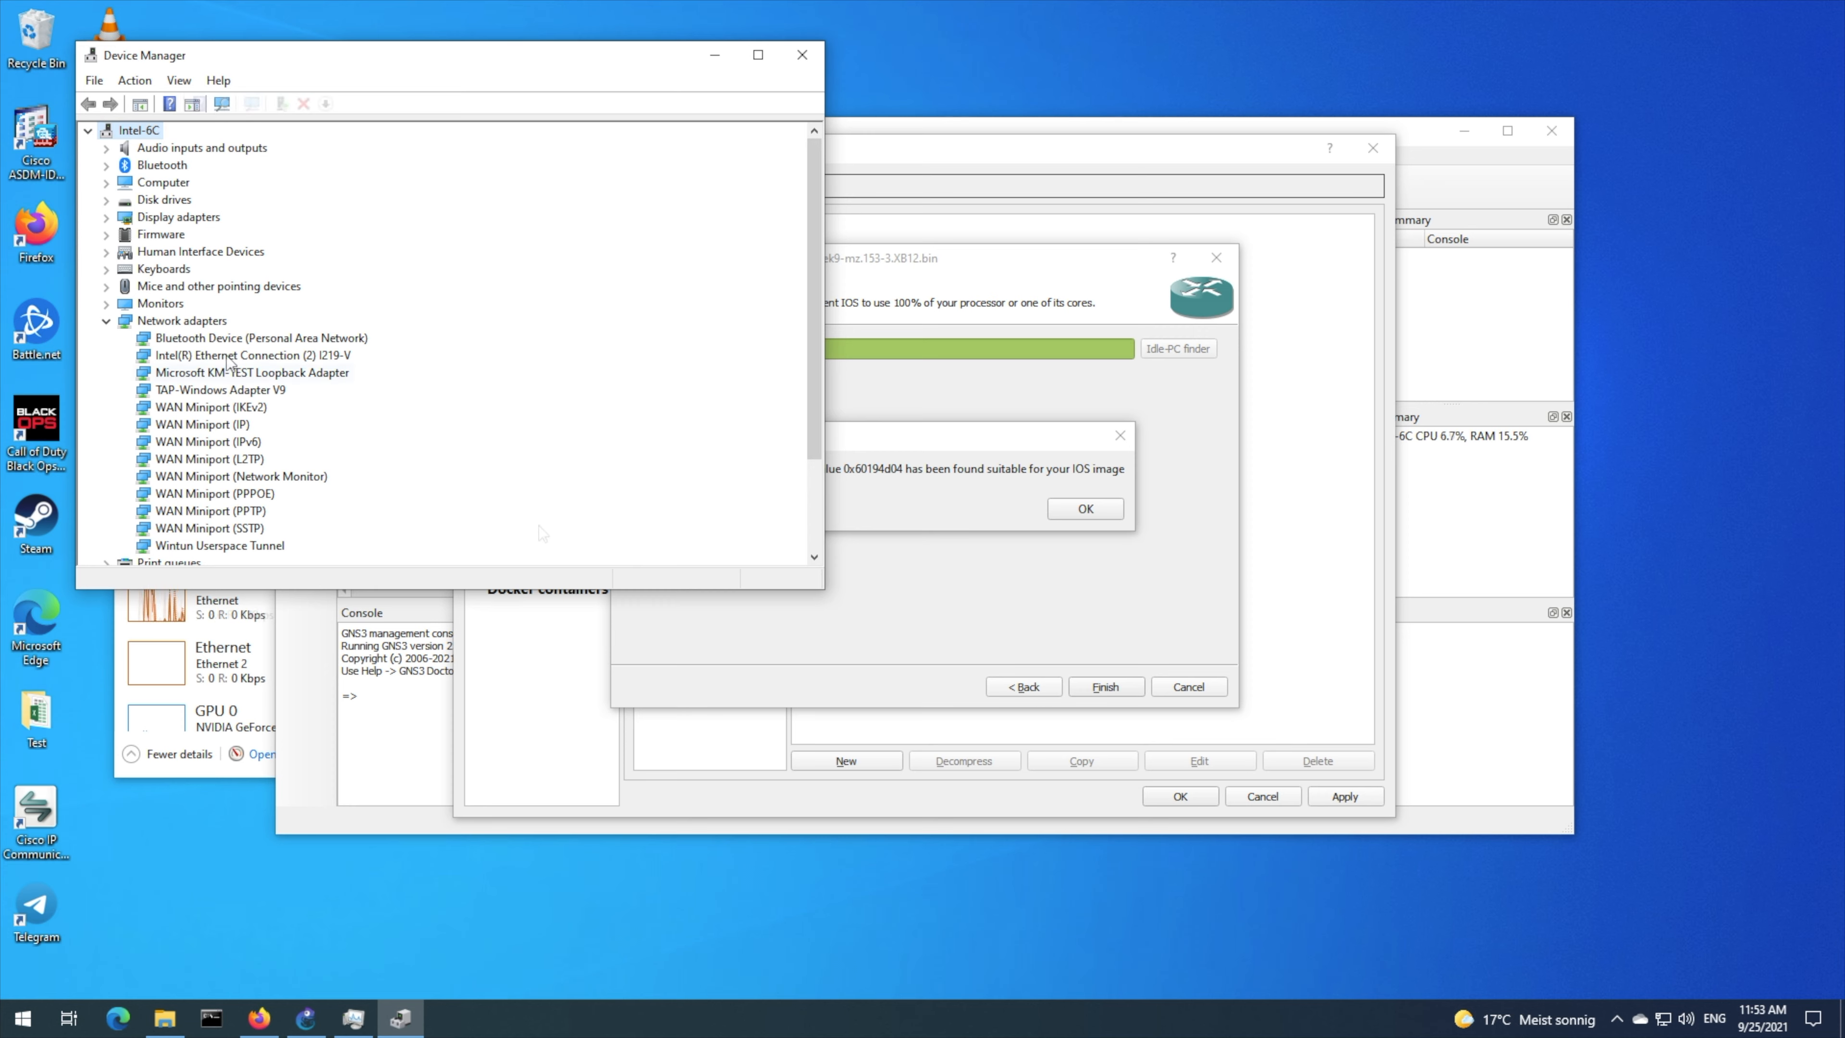
{"action": "left_click", "coordinate": [233, 372]}
{"action": "left_click", "coordinate": [802, 54]}
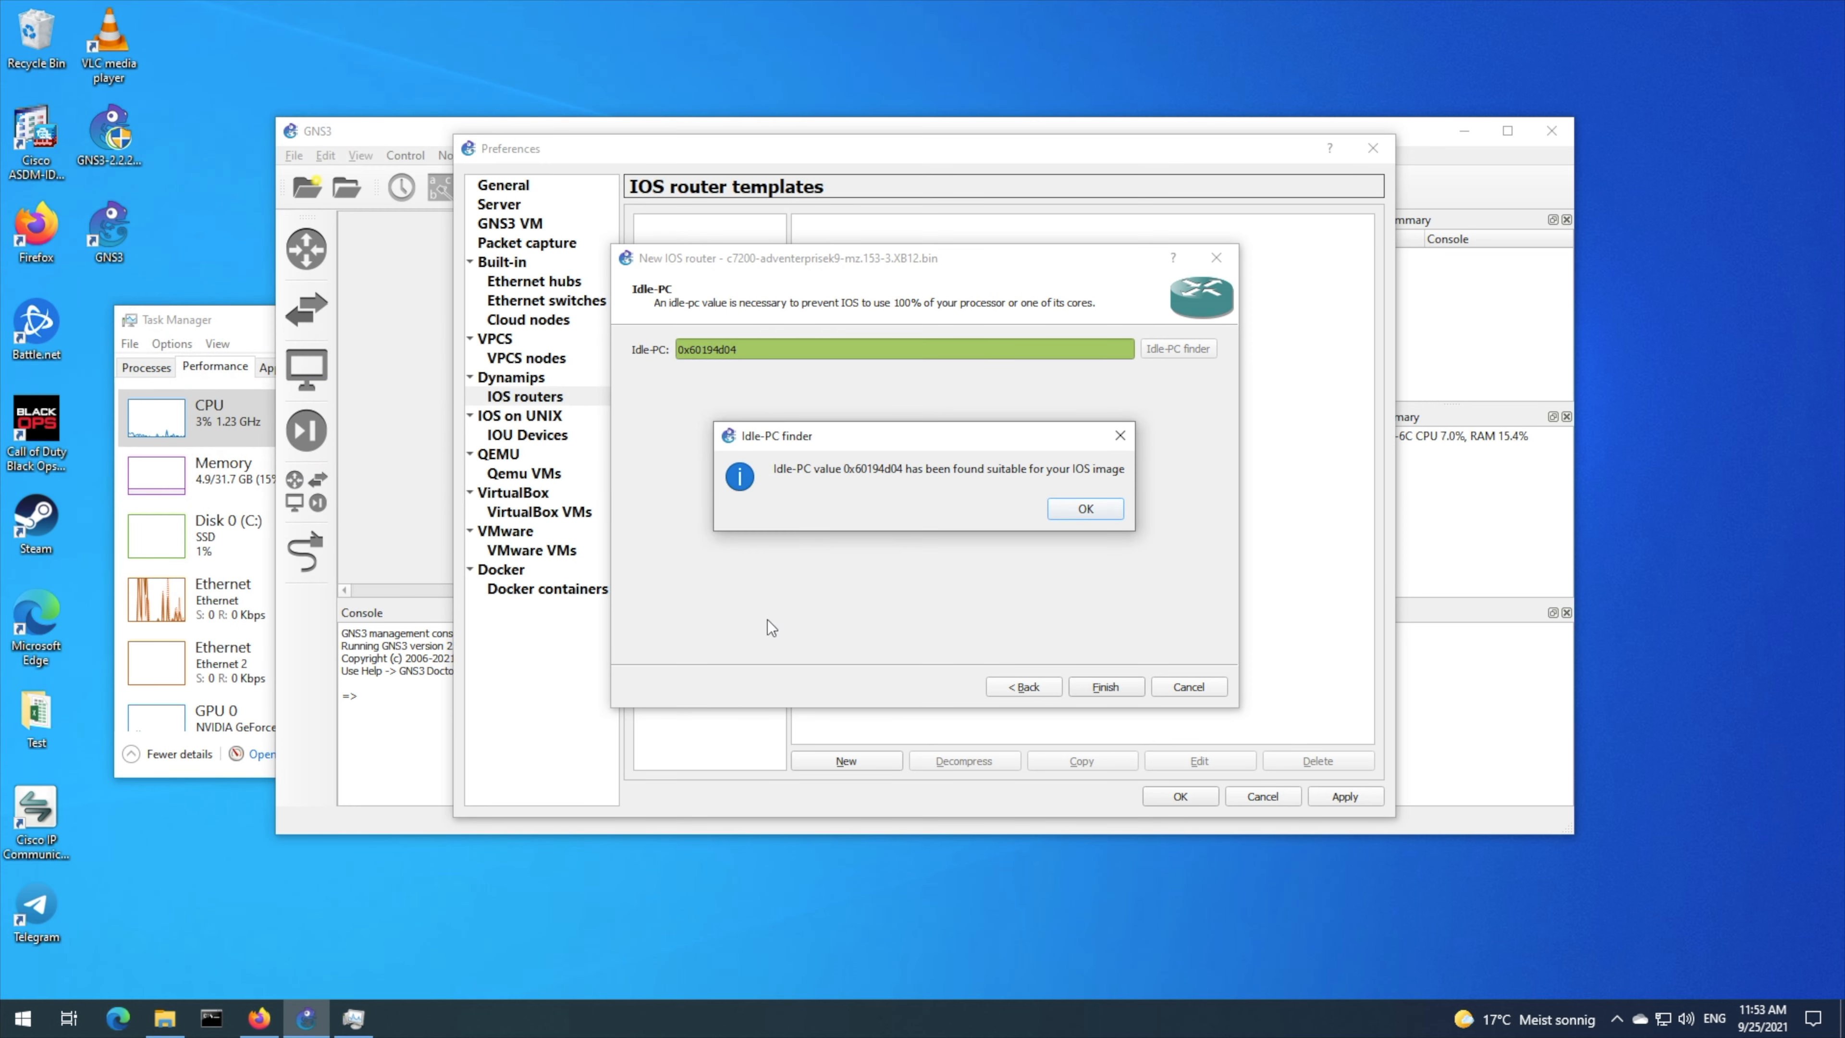
- Launch ncpa.cpl and open the Internet Protocol Version 4 properties of the Ethernet 2 loopback connection
{"action": "key", "text": "super"}
{"action": "type", "text": "ncp"}
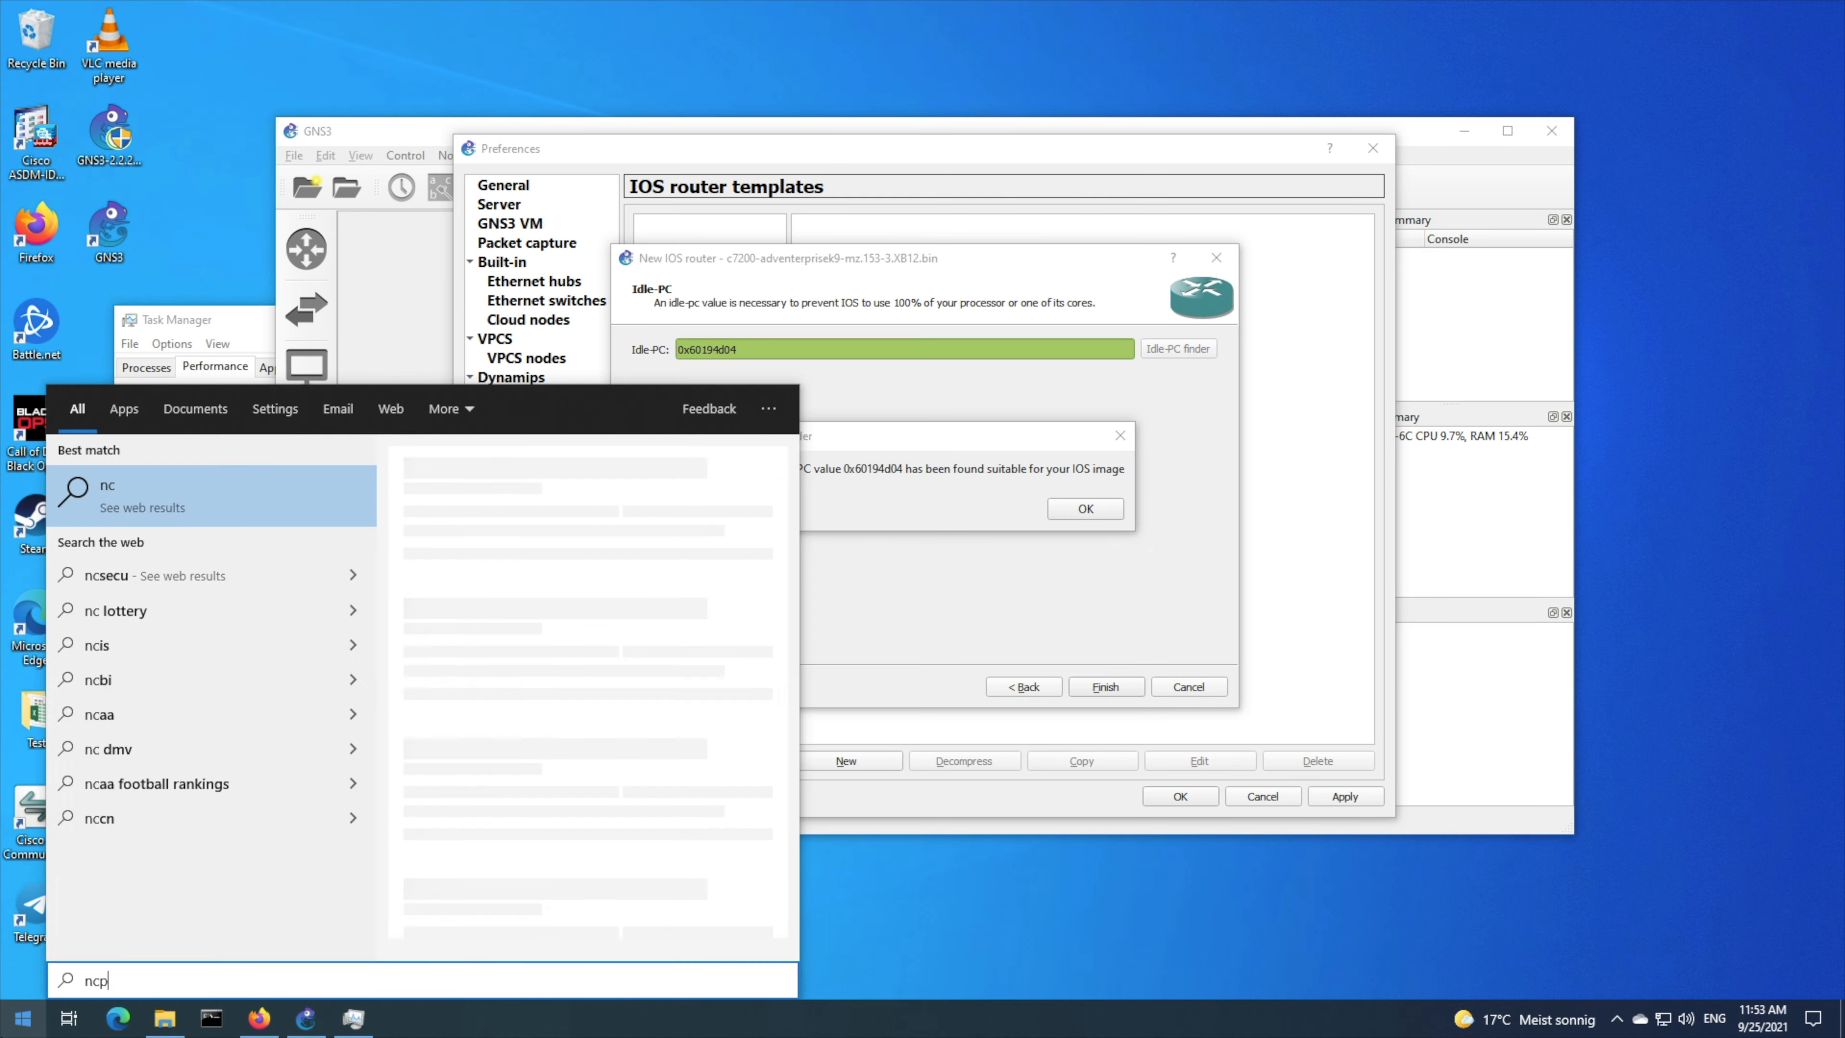
{"action": "type", "text": "a.cpl"}
{"action": "key", "text": "Return"}
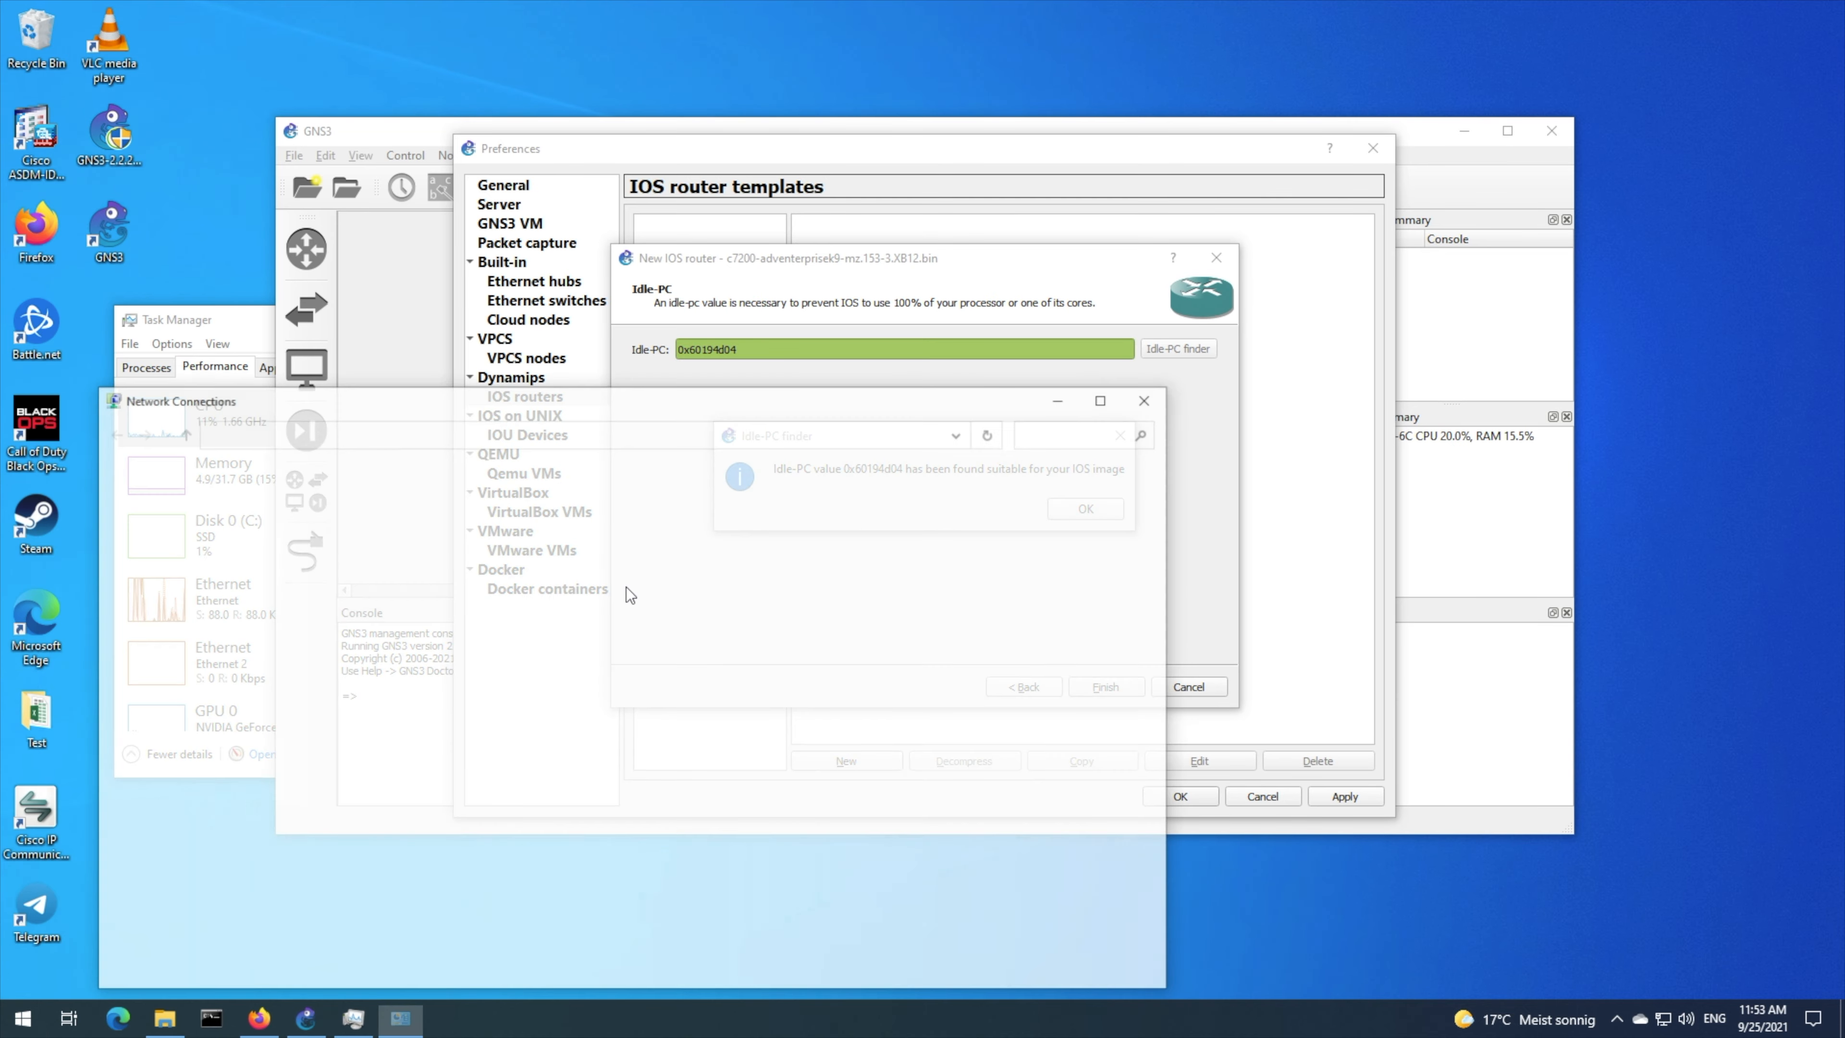
{"action": "right_click", "coordinate": [653, 512]}
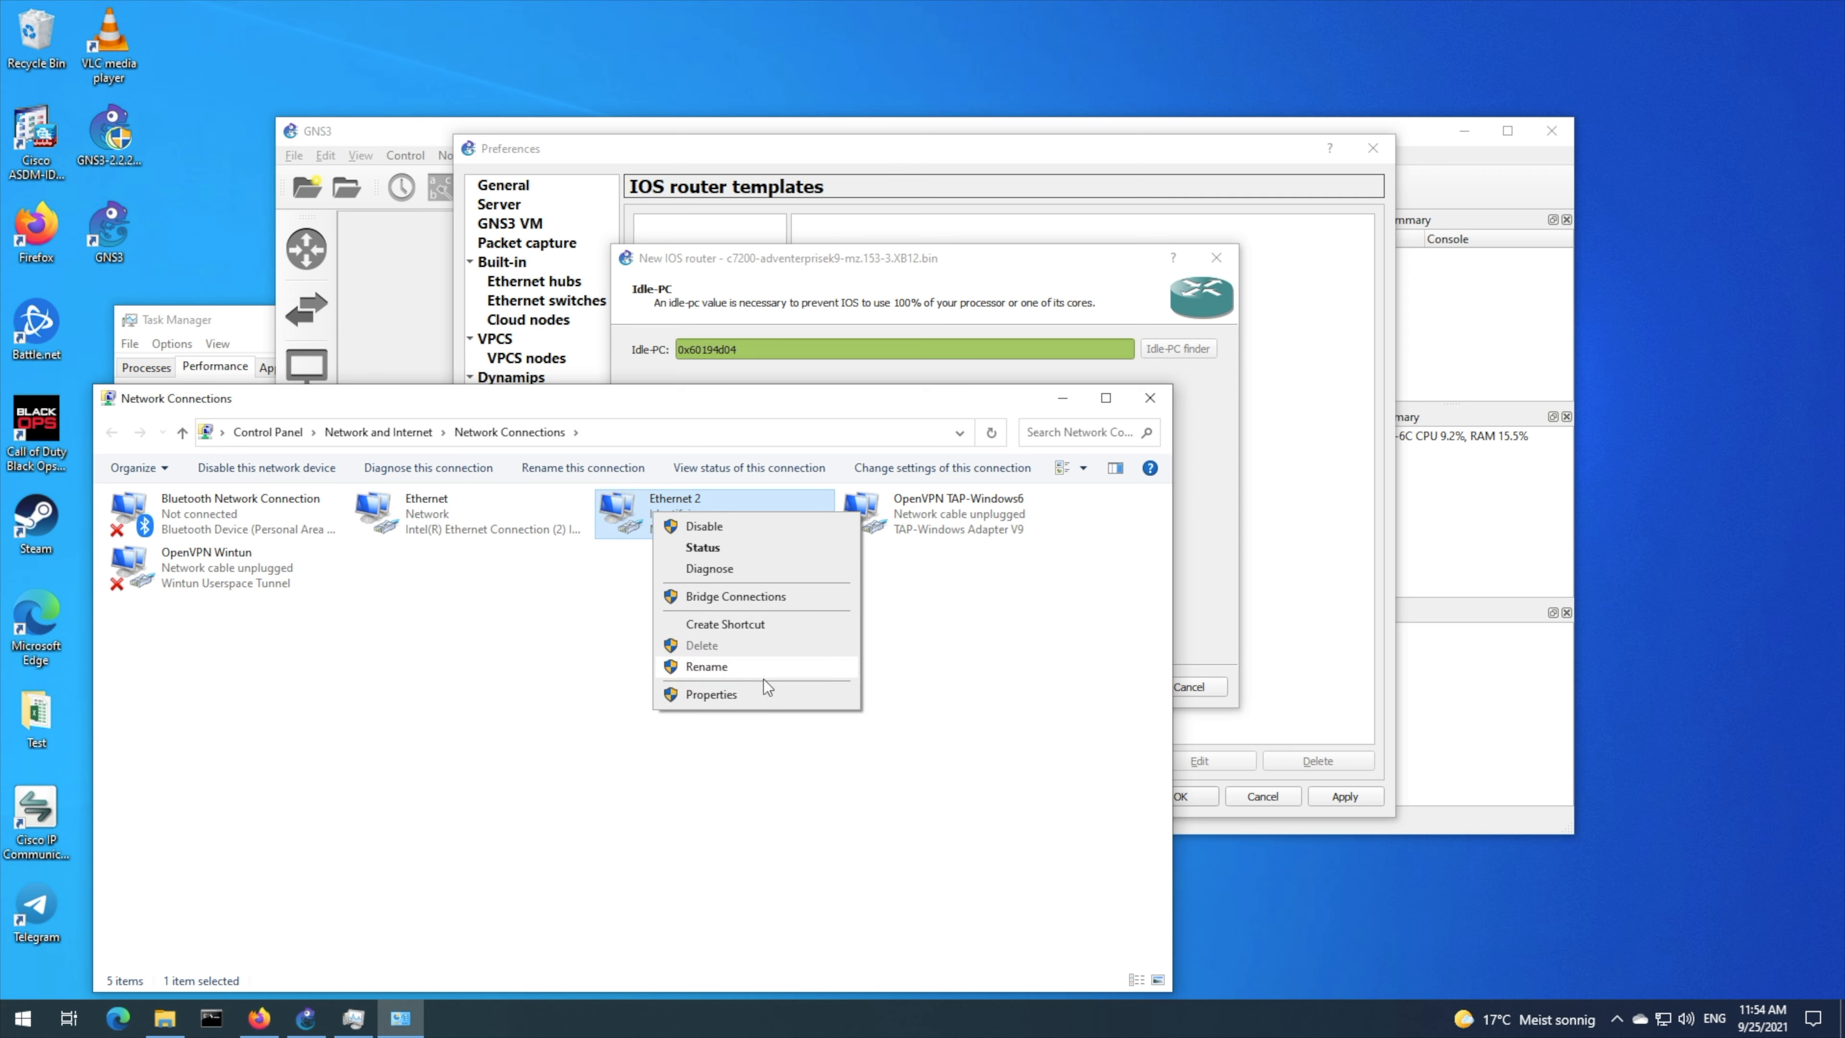
{"action": "left_click", "coordinate": [750, 695]}
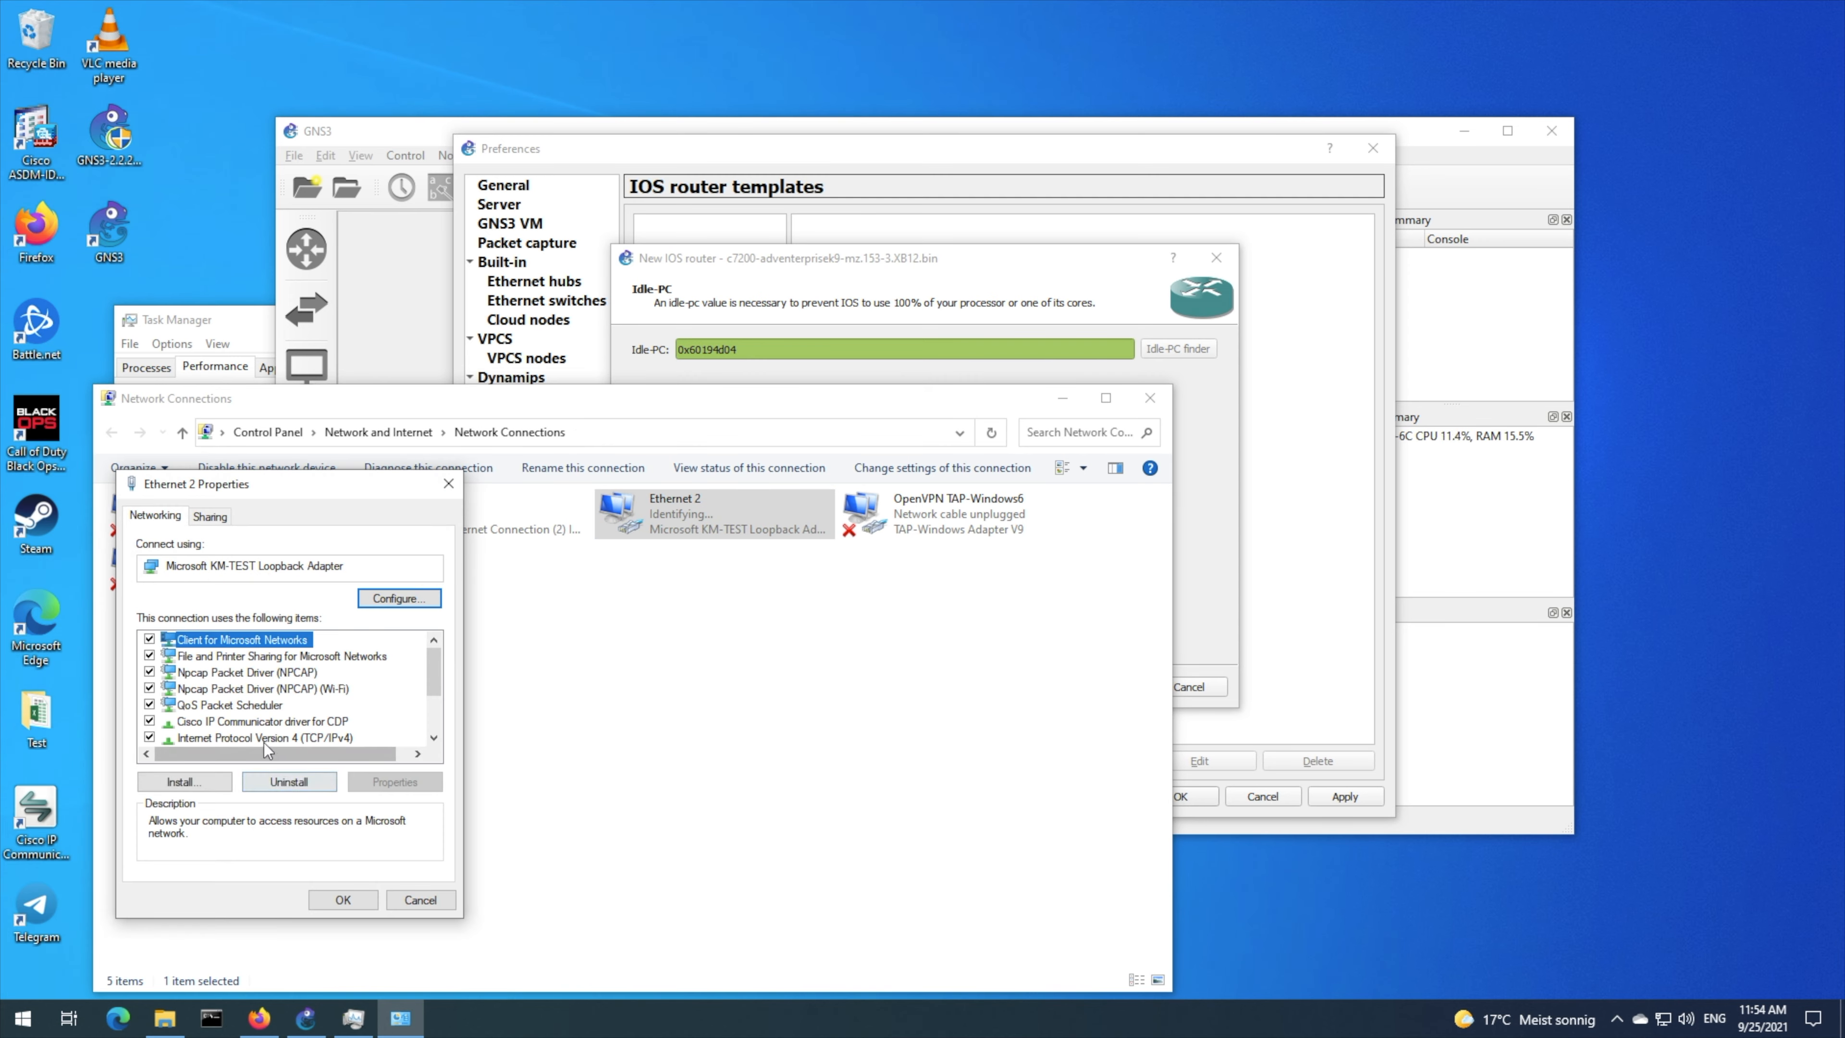
{"action": "double_click", "coordinate": [292, 738]}
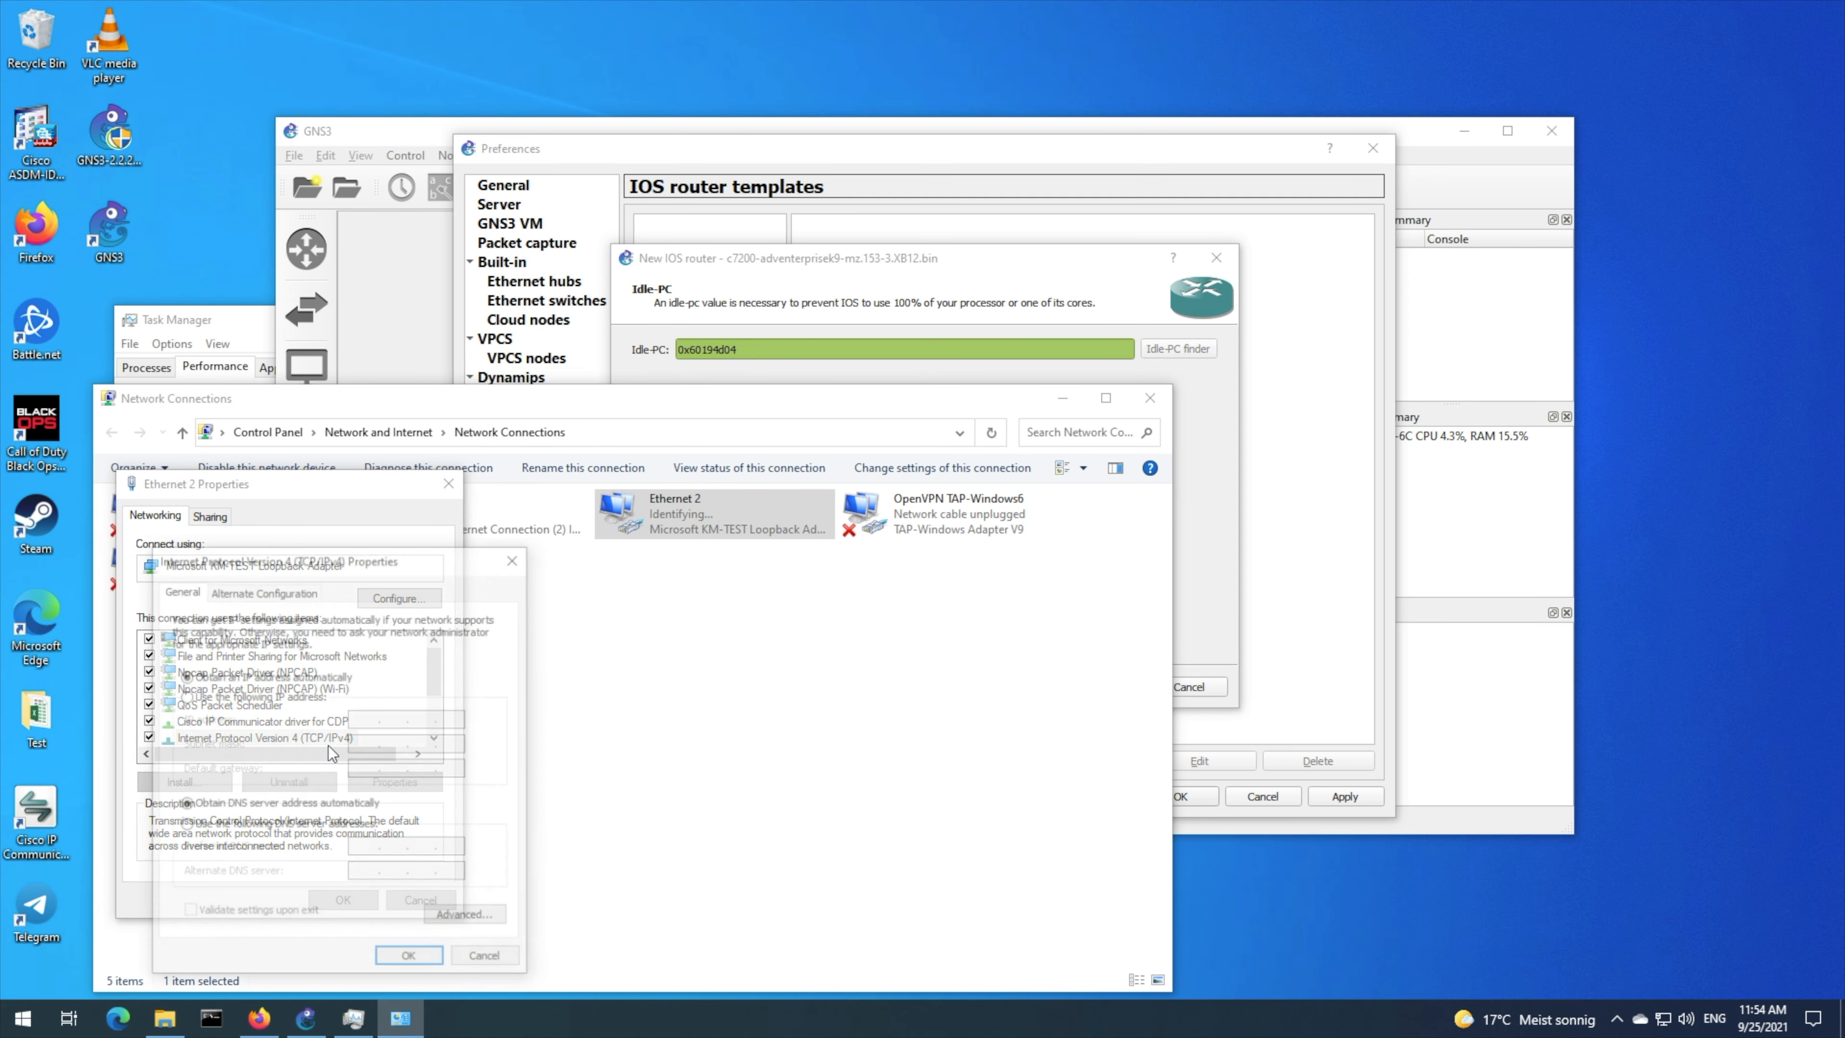
- Assign the loopback connection a static IP address beginning with 10.10.10 and save its properties
{"action": "left_click", "coordinate": [323, 700]}
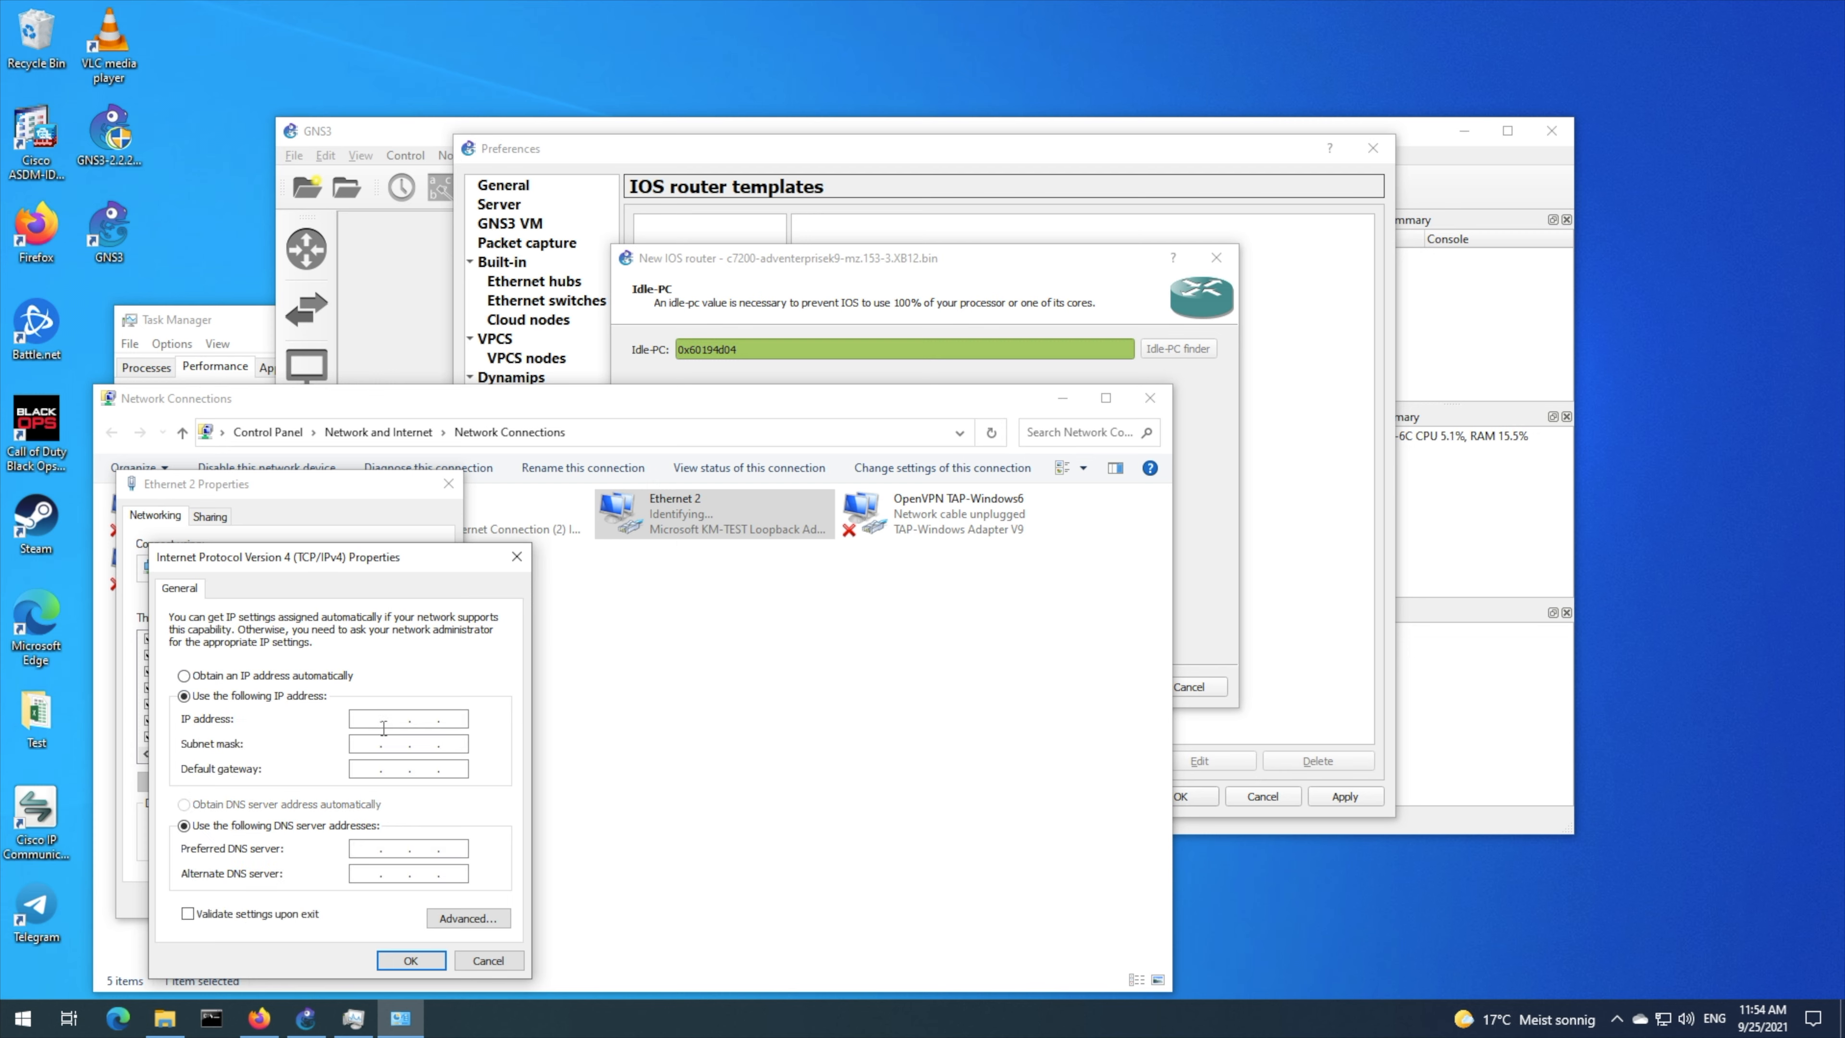
{"action": "left_click", "coordinate": [407, 709]}
{"action": "type", "text": "10.10.10."}
{"action": "type", "text": "."}
{"action": "left_click", "coordinate": [411, 959]}
{"action": "left_click", "coordinate": [374, 894]}
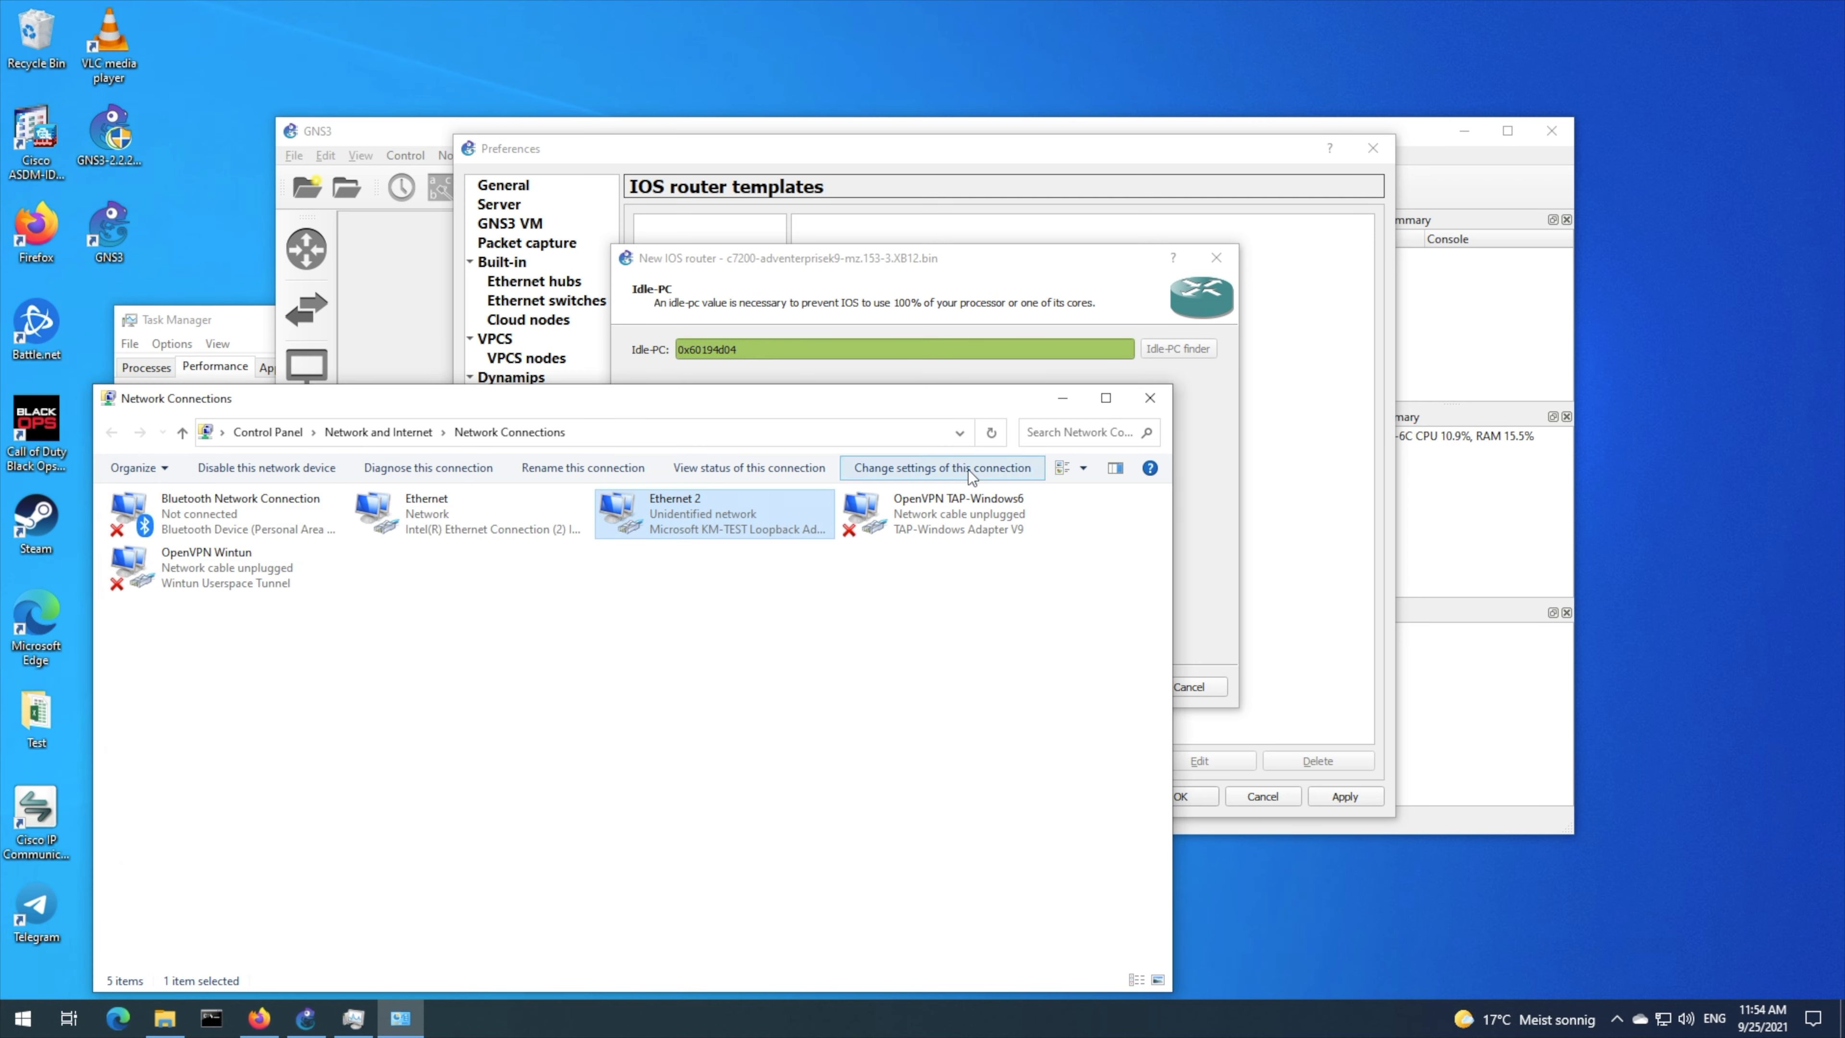
- Rename the Ethernet 2 connection to Loopback and close Network Connections
{"action": "right_click", "coordinate": [693, 526]}
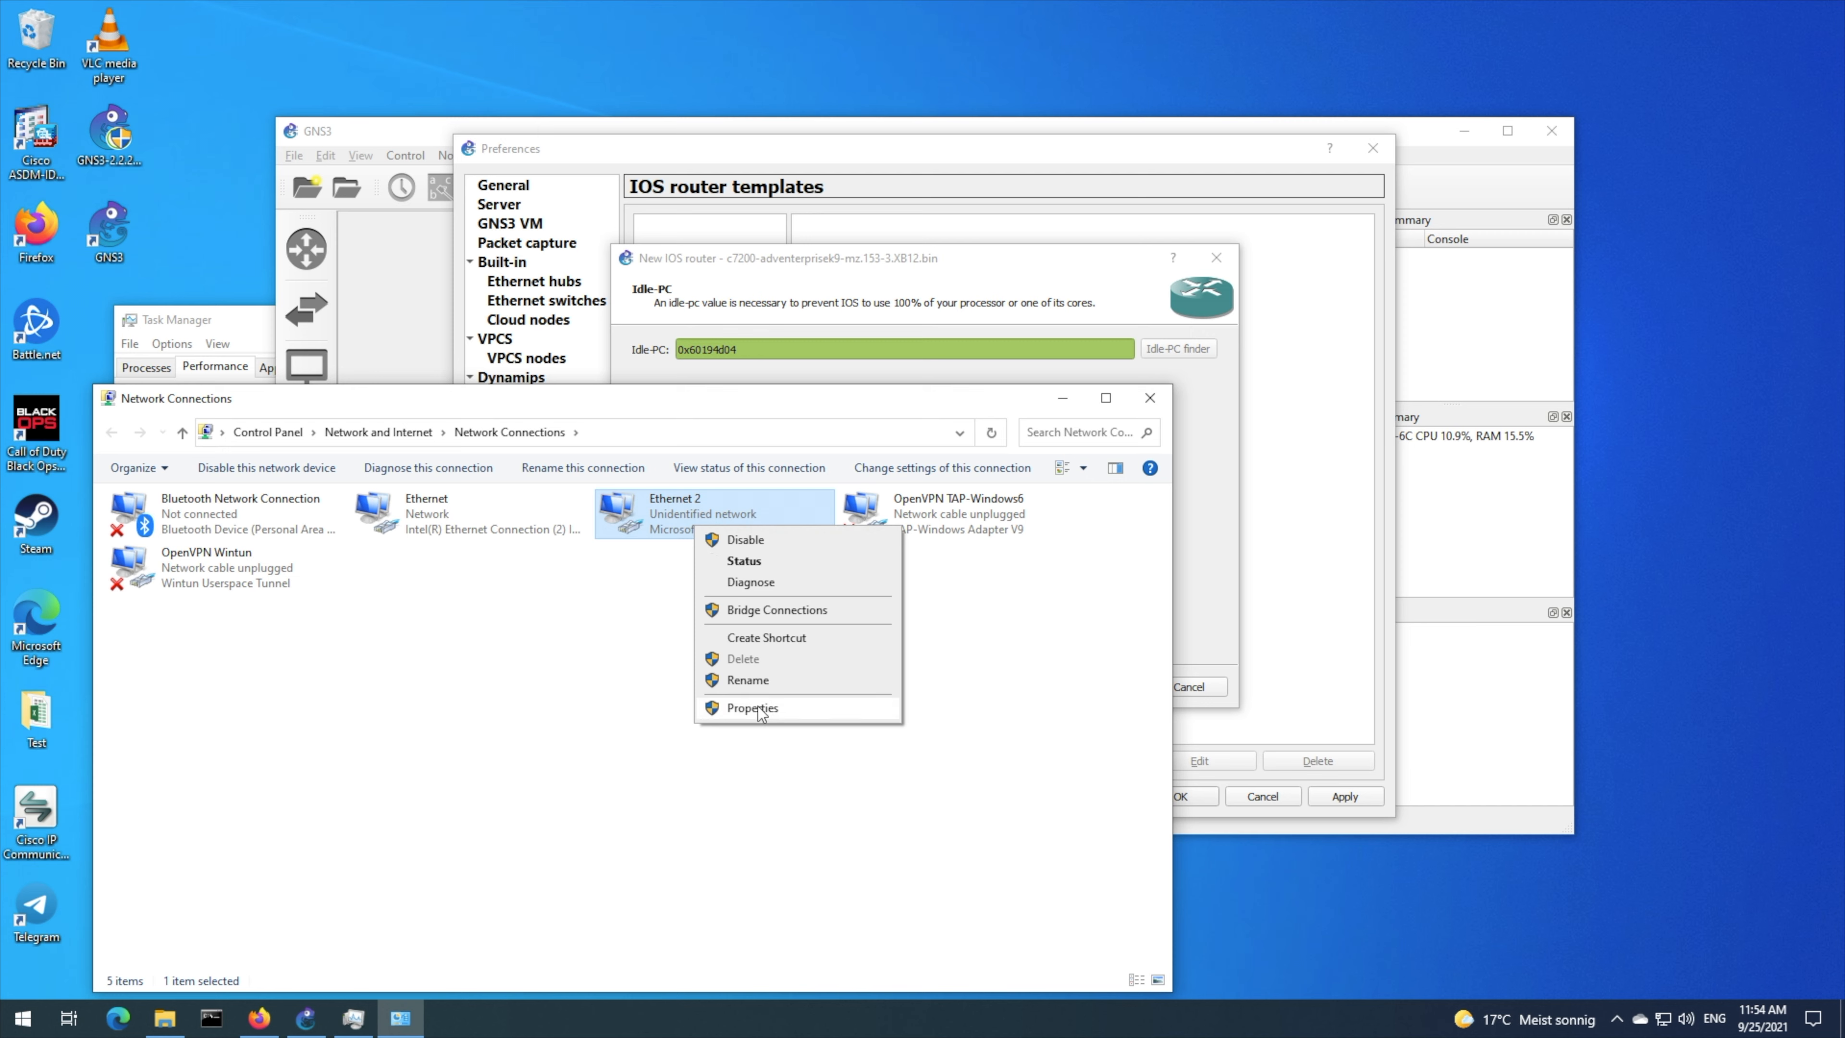
{"action": "left_click", "coordinate": [756, 686]}
{"action": "type", "text": "Loo"}
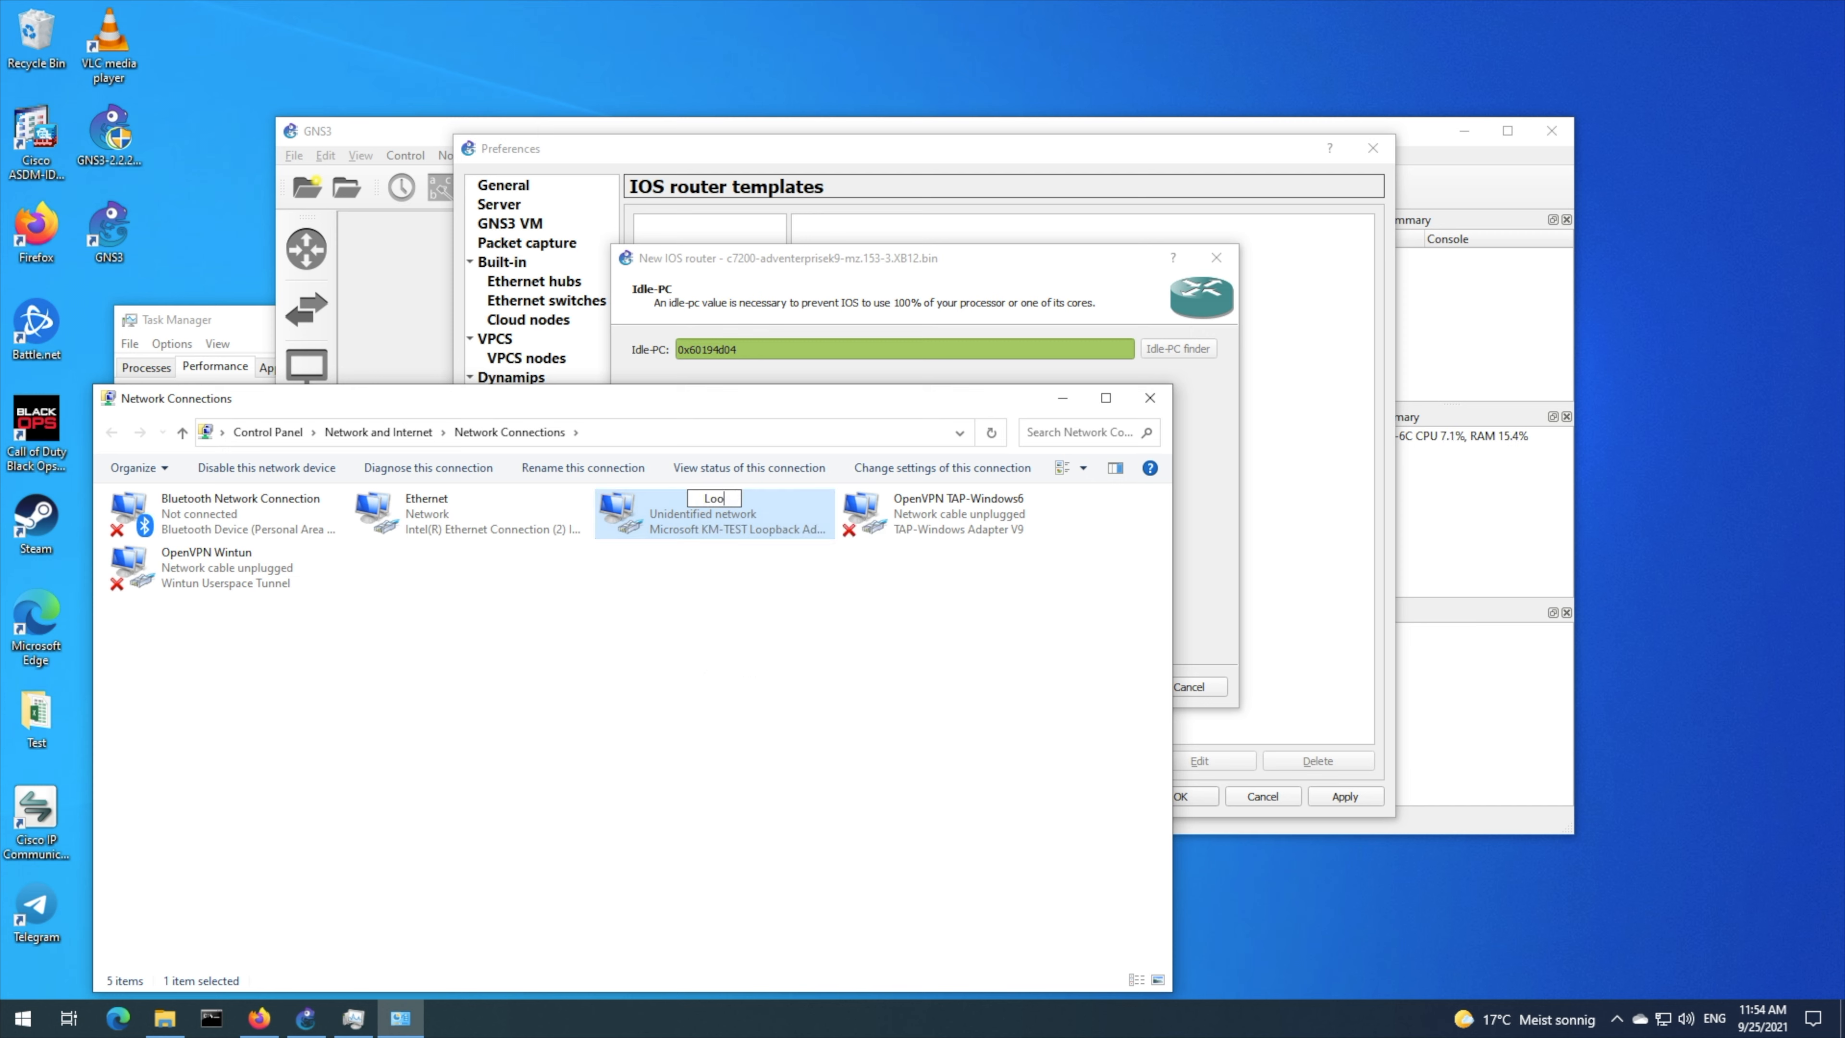
{"action": "type", "text": "pback"}
{"action": "key", "text": "Return"}
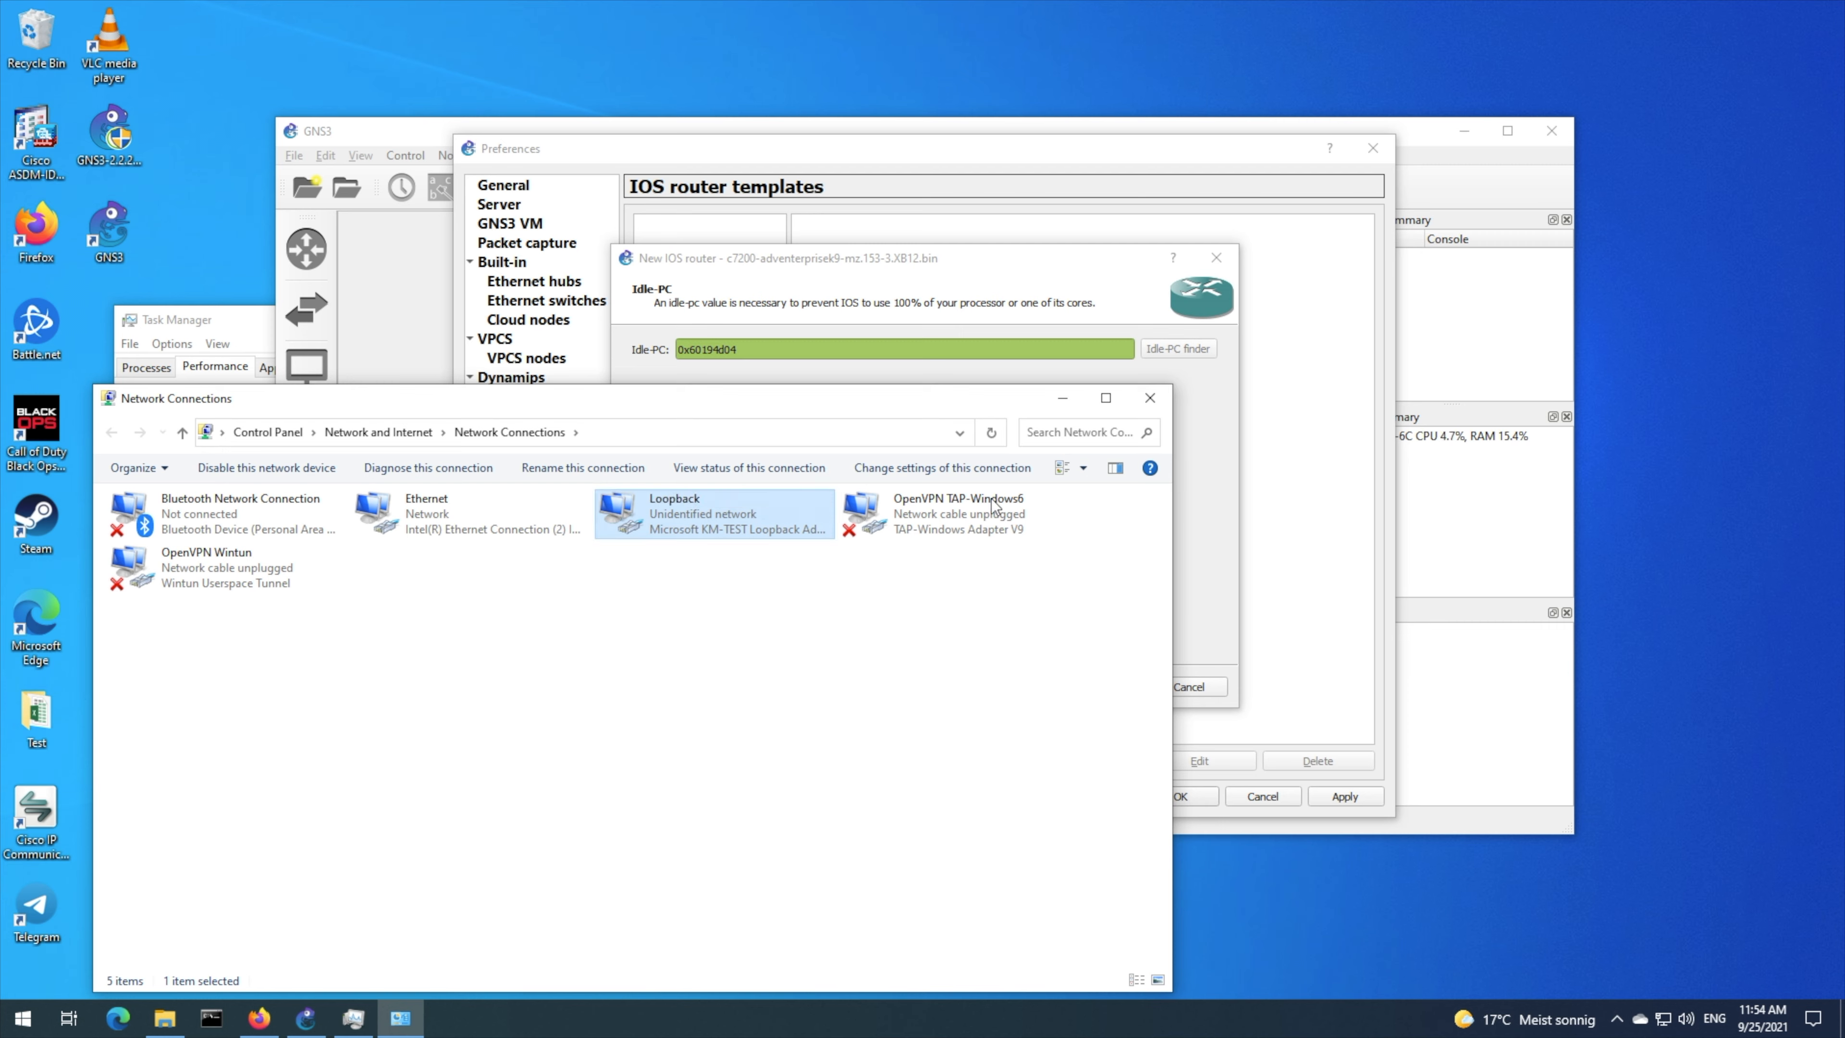
{"action": "left_click", "coordinate": [1151, 400]}
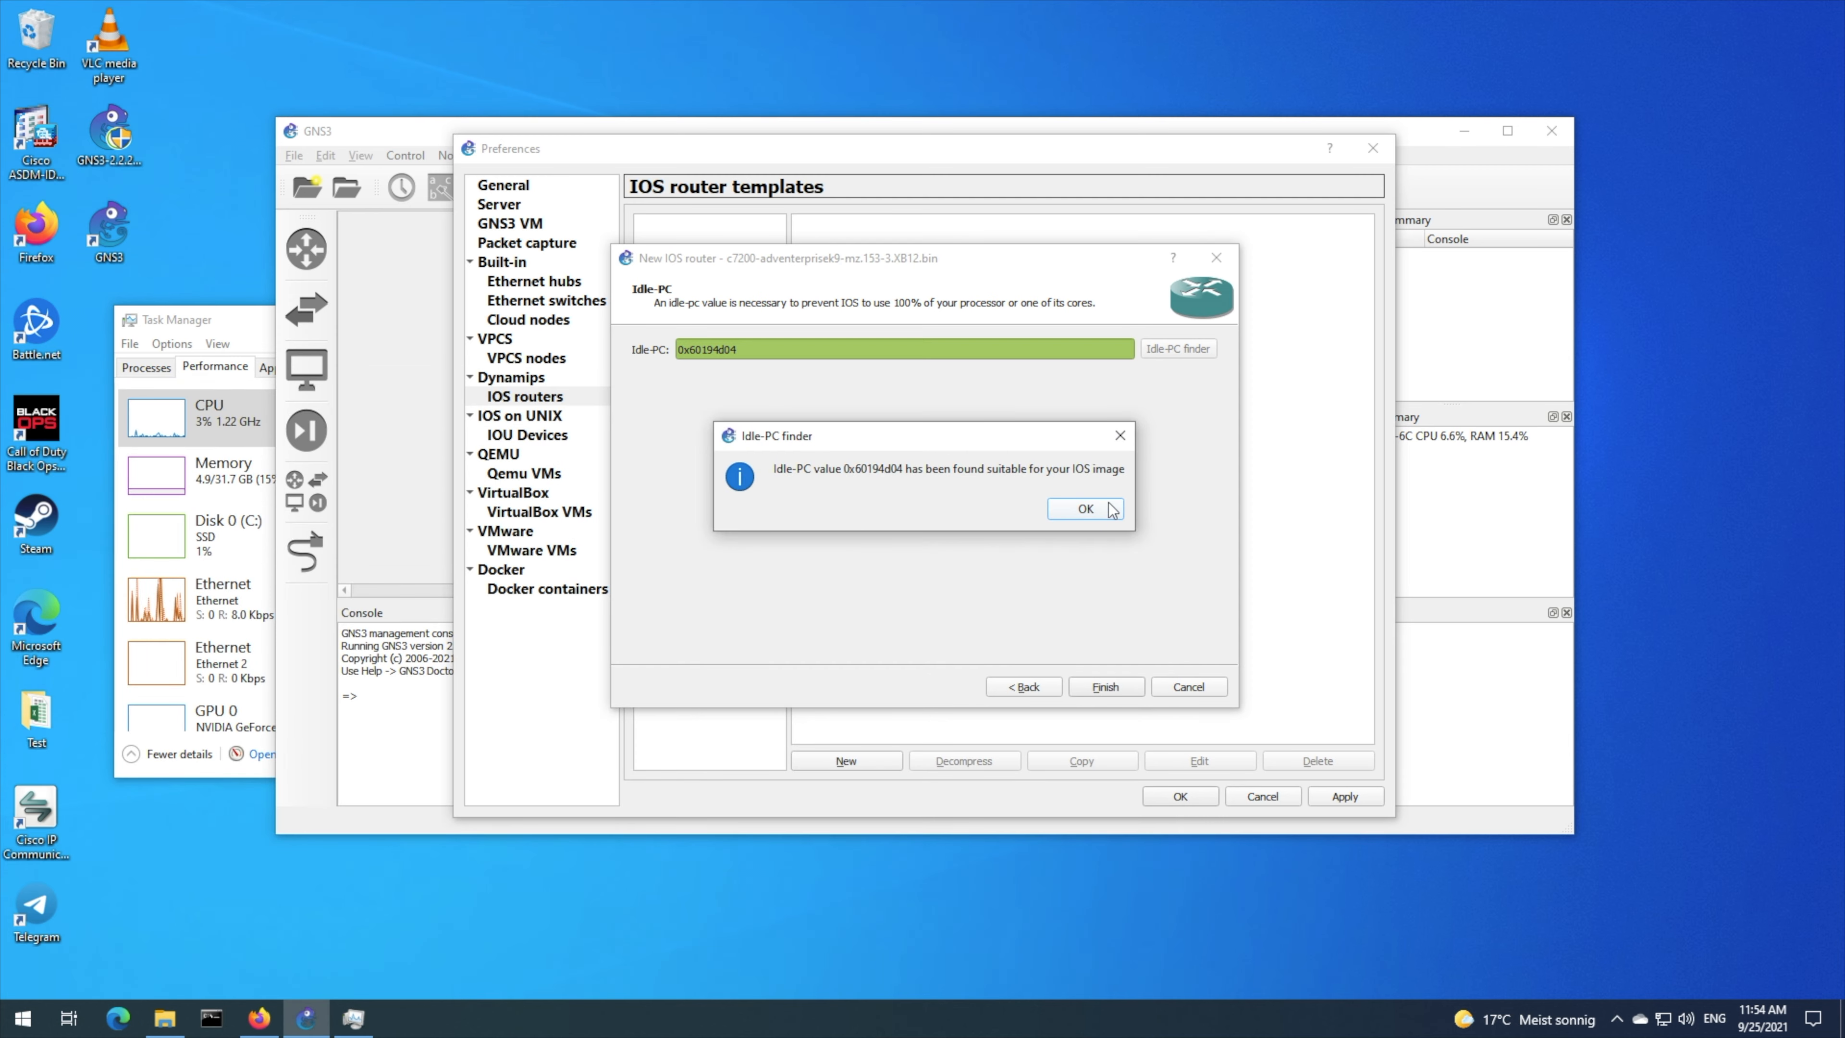
- Accept the Idle-PC value 0x60194d04 and finish creating the c7200 router template
{"action": "left_click_drag", "start_coordinate": [844, 469], "coordinate": [903, 469]}
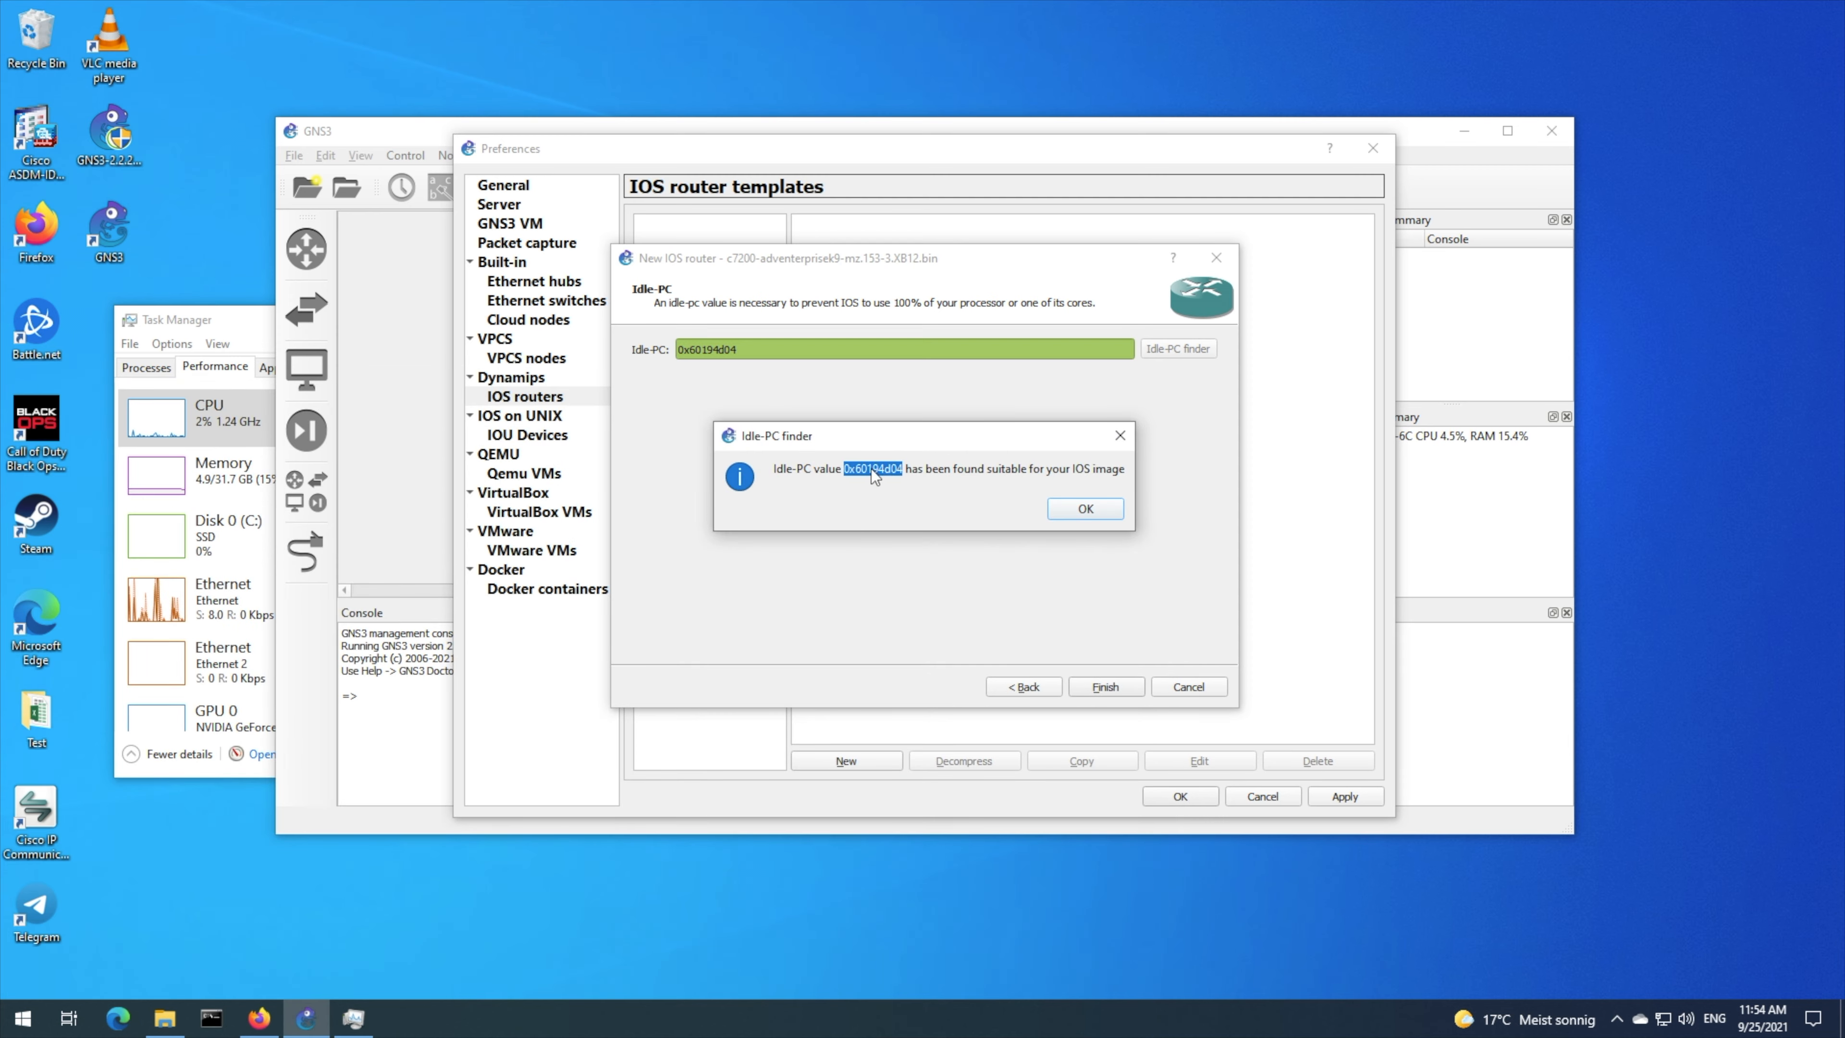
{"action": "left_click", "coordinate": [1093, 515]}
{"action": "left_click", "coordinate": [1105, 685]}
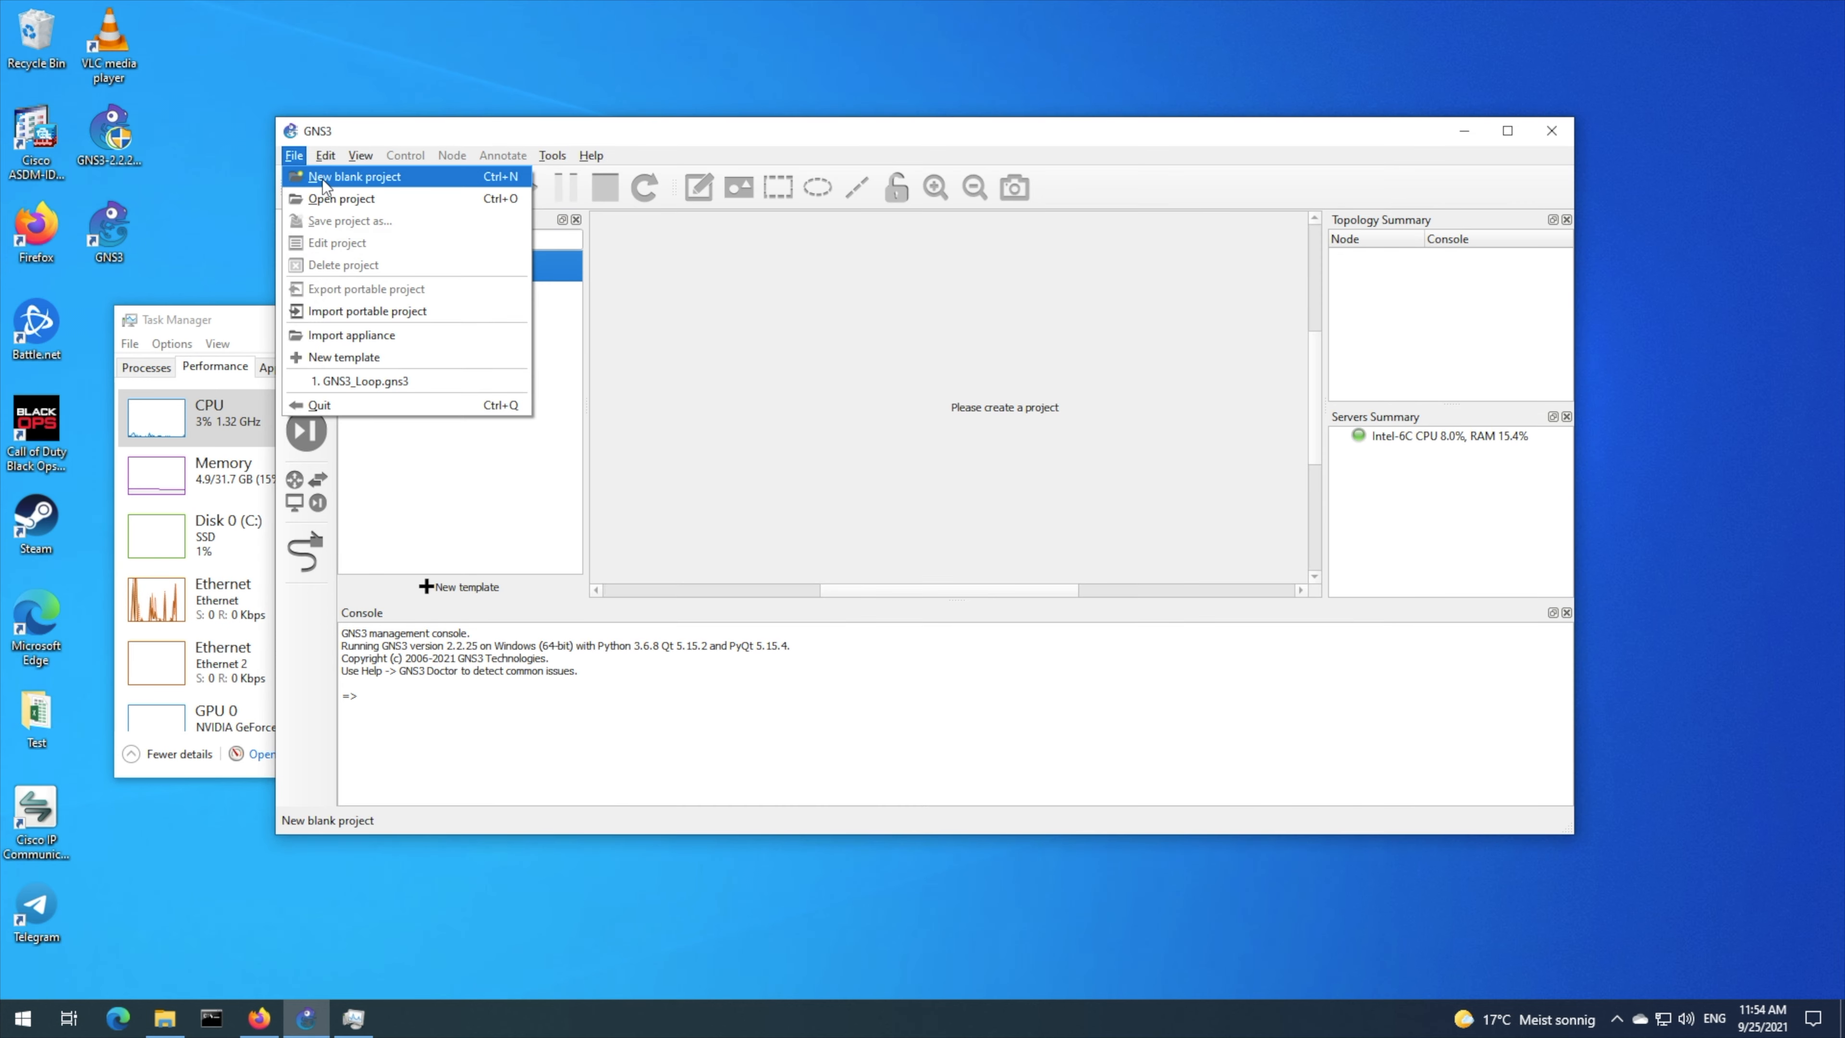
- Create a new blank project named Router
{"action": "left_click", "coordinate": [326, 183]}
{"action": "double_click", "coordinate": [698, 399]}
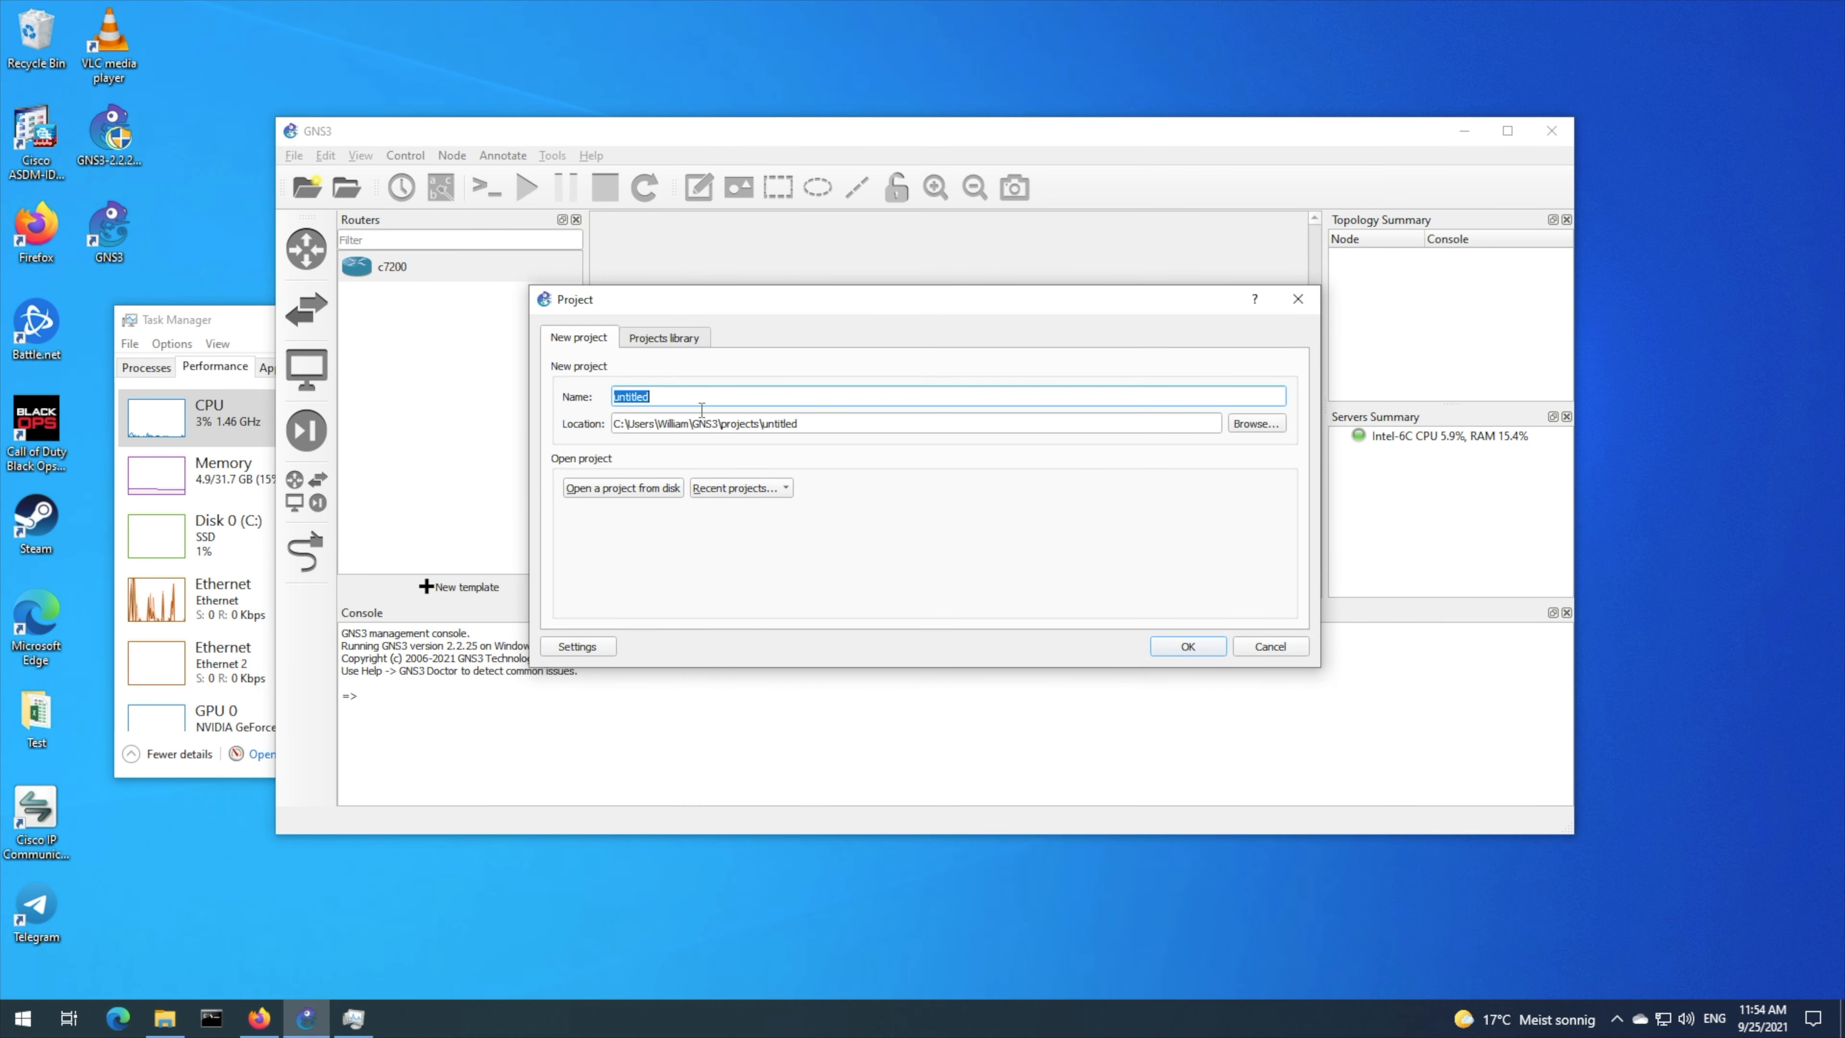
{"action": "type", "text": "Router"}
{"action": "key", "text": "Return"}
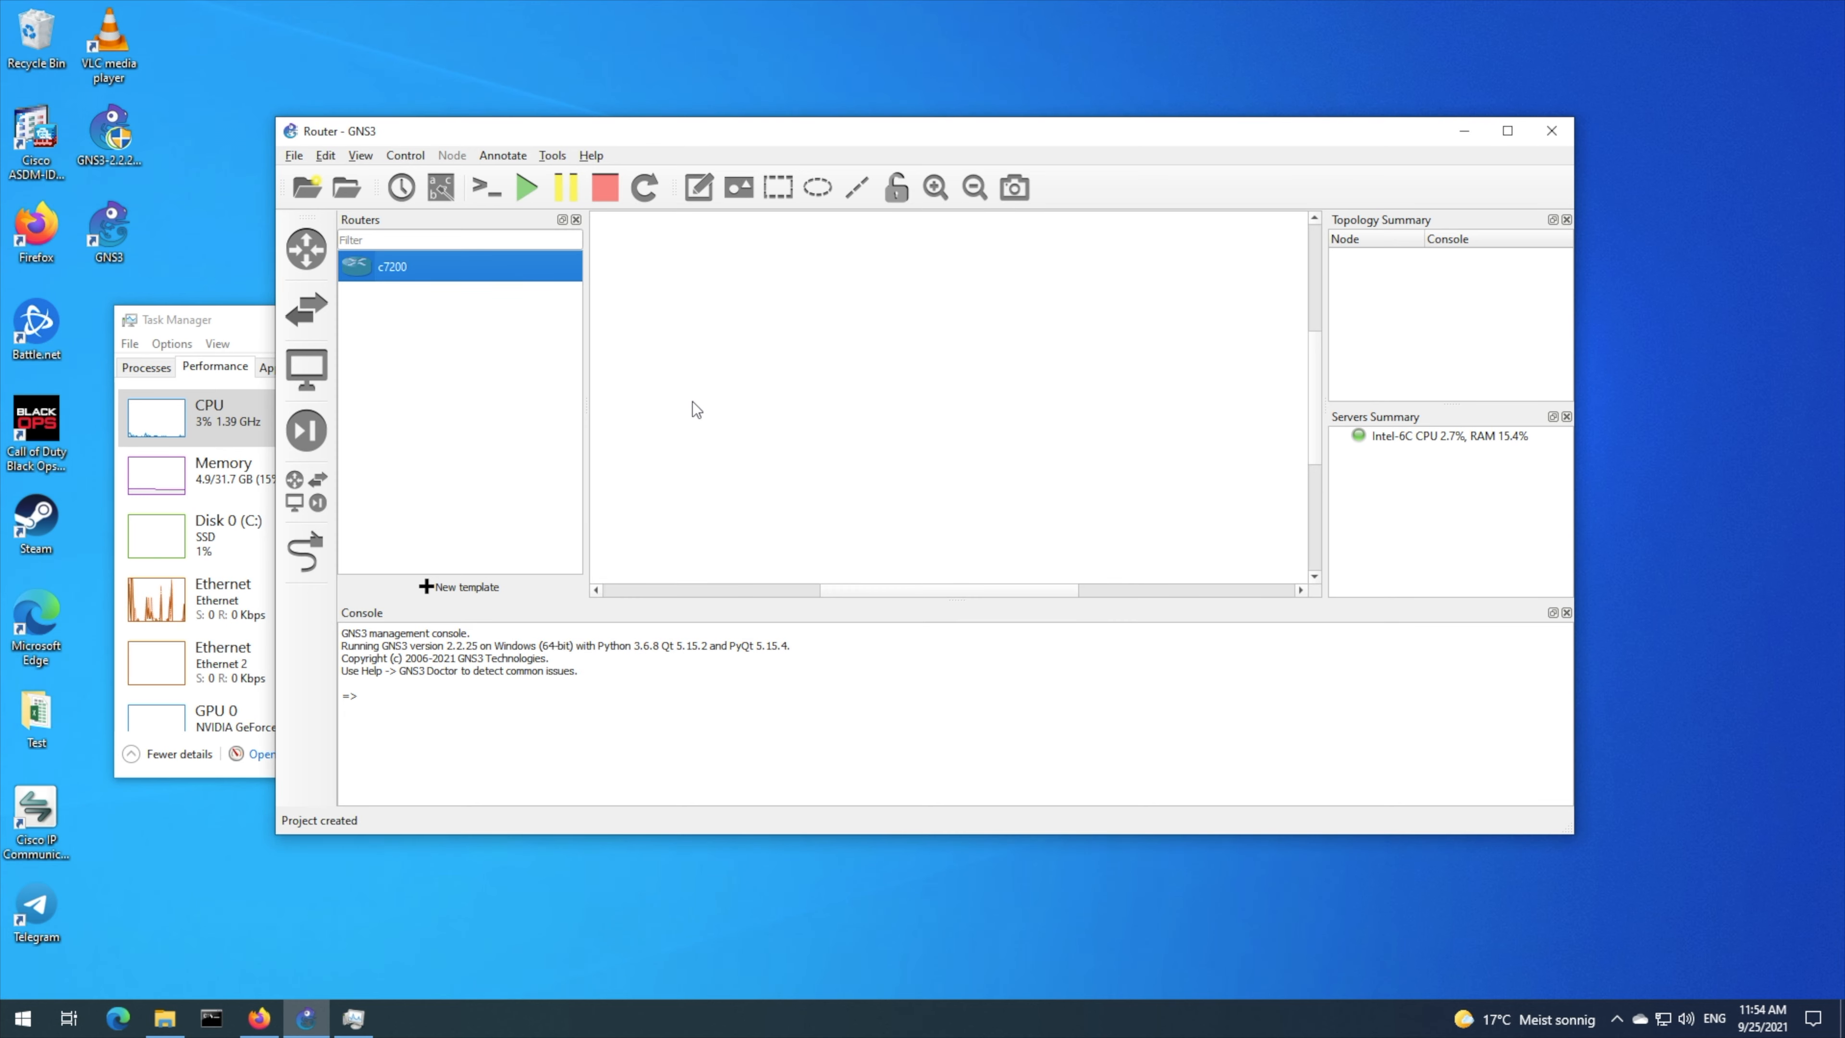
- Place a c7200 router in the workspace and a Cloud node to its right
{"action": "left_click_drag", "start_coordinate": [392, 263], "coordinate": [697, 376]}
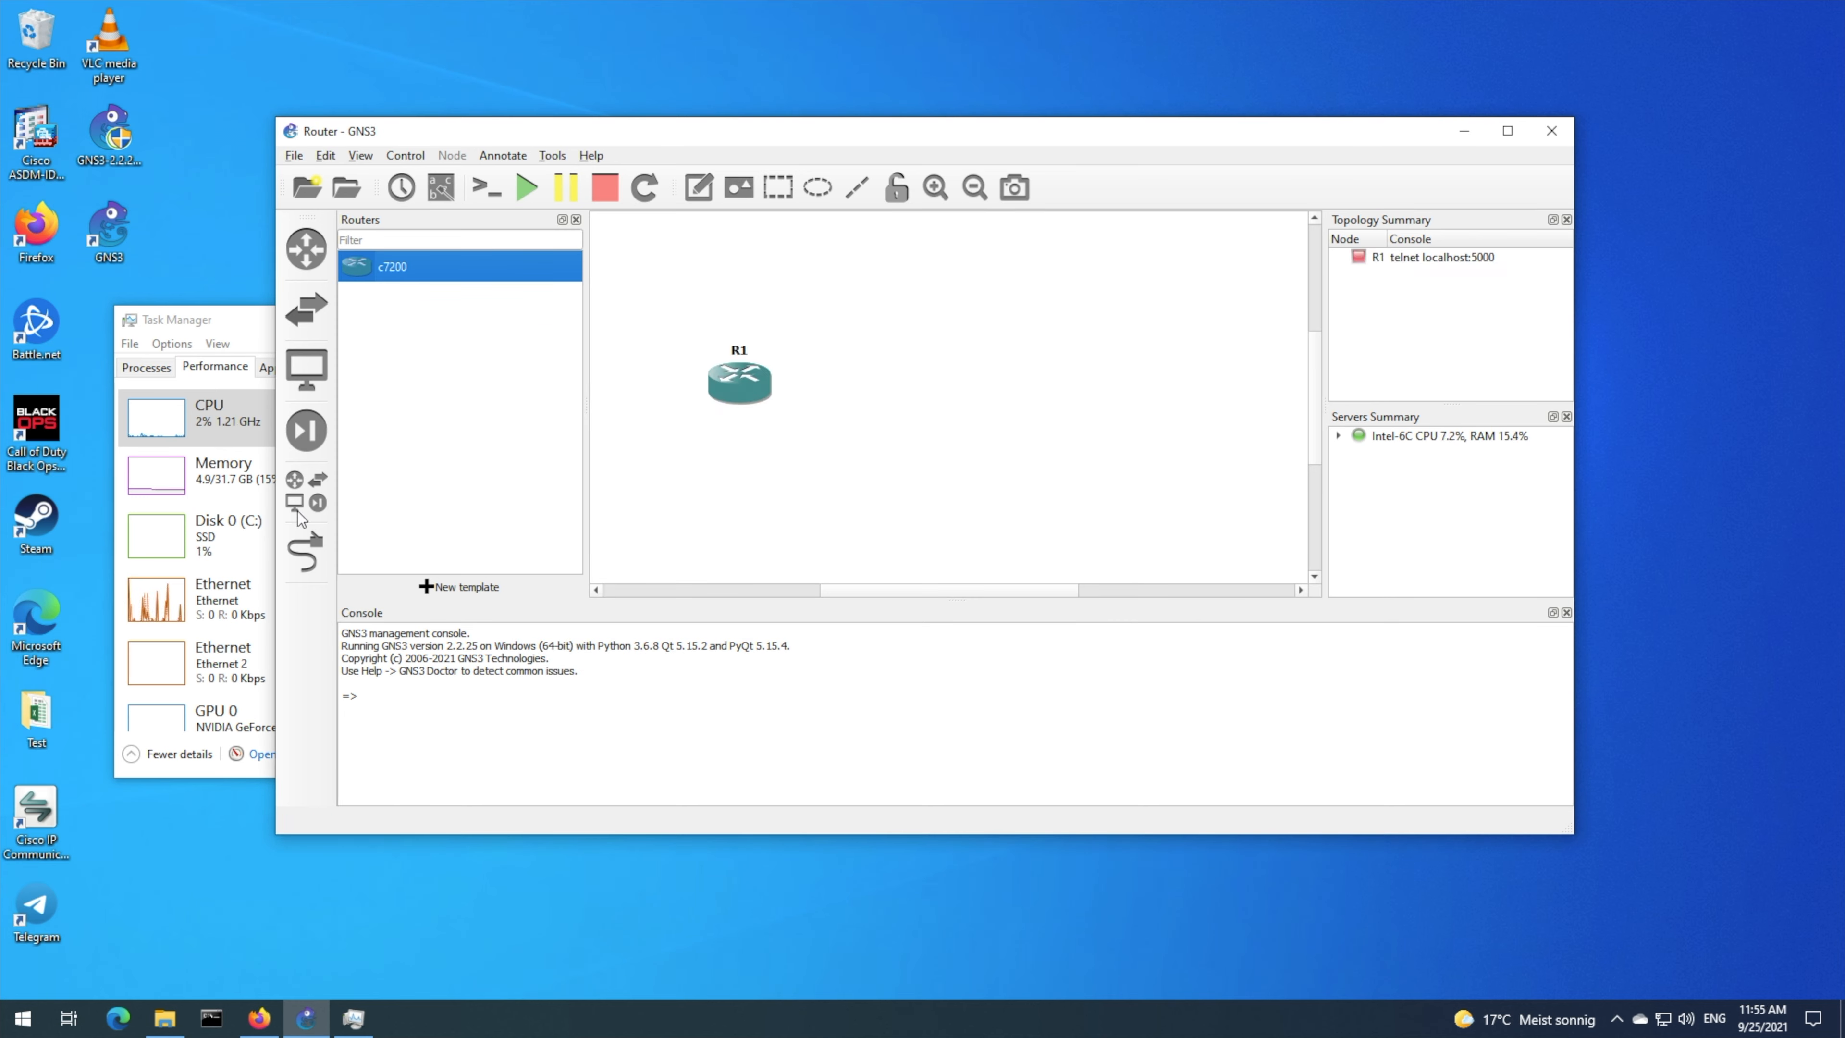
{"action": "left_click", "coordinate": [305, 491]}
{"action": "left_click_drag", "start_coordinate": [392, 328], "coordinate": [908, 361]}
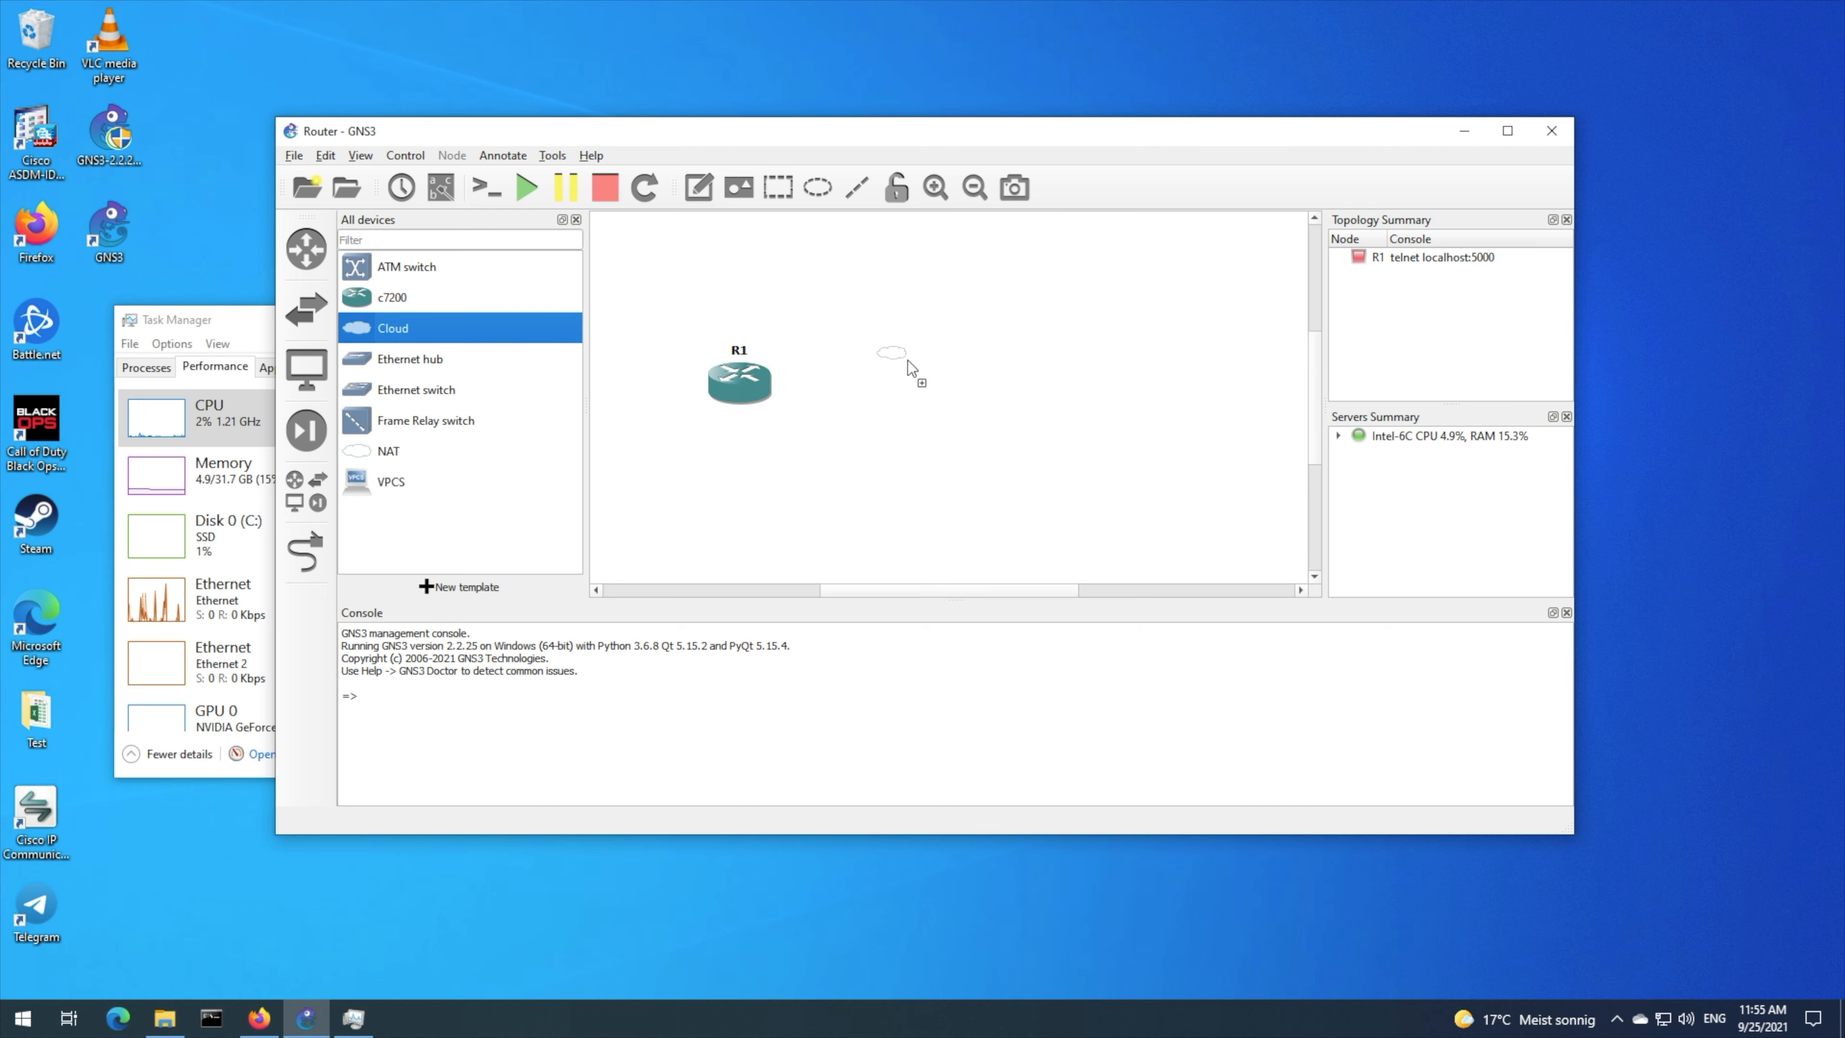
{"action": "left_click_drag", "start_coordinate": [1137, 390], "coordinate": [1134, 401]}
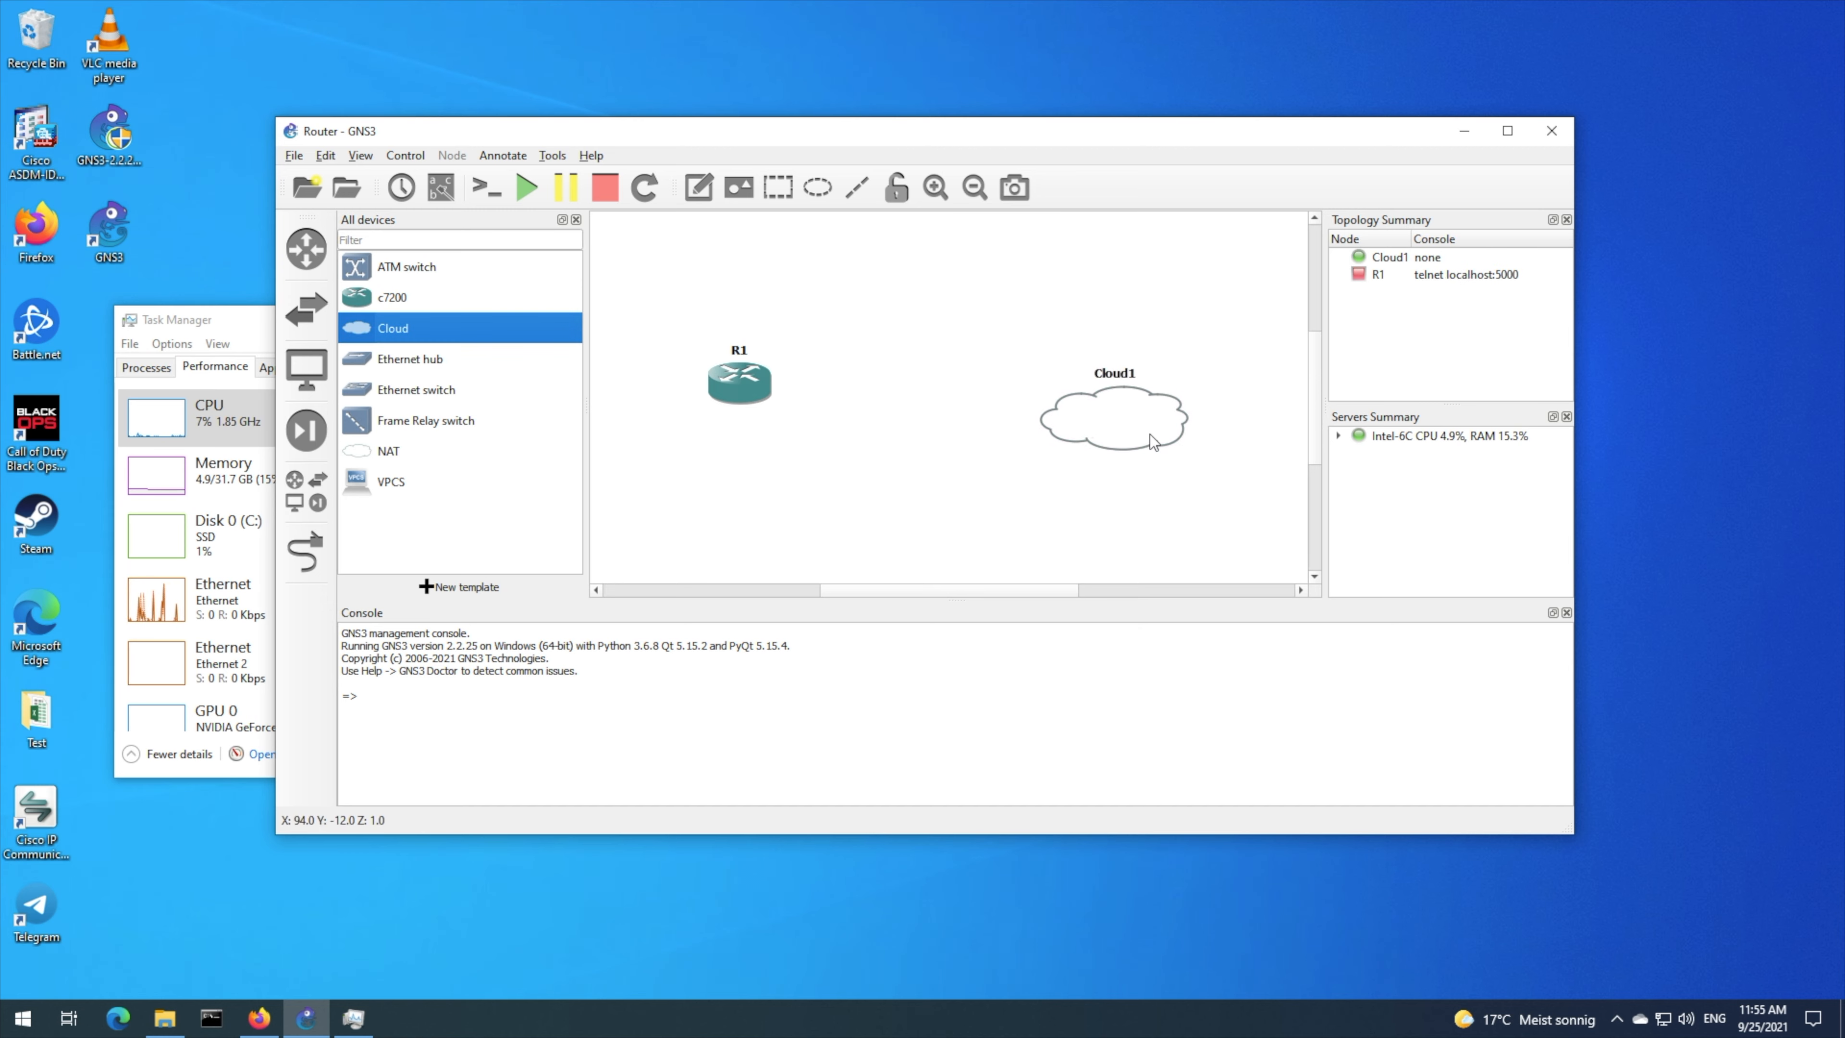
{"action": "right_click", "coordinate": [1121, 400]}
{"action": "left_click", "coordinate": [1196, 412]}
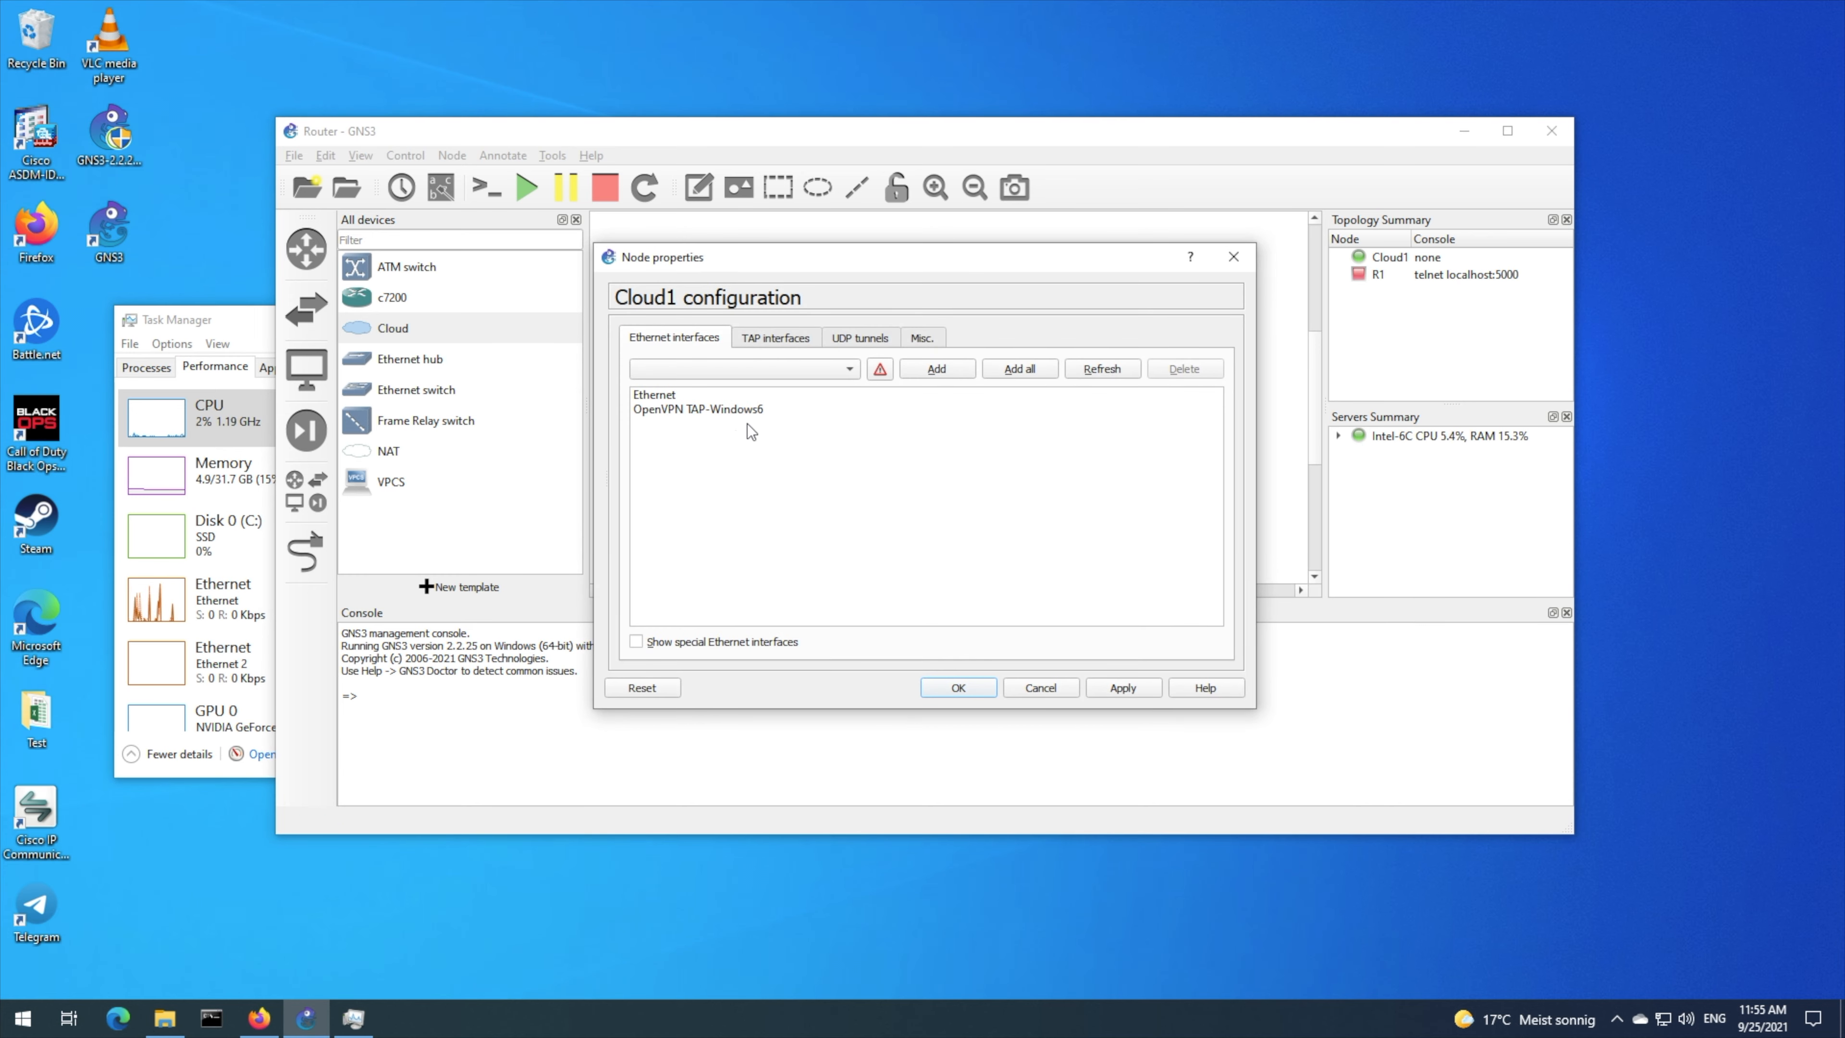
{"action": "left_click", "coordinate": [664, 397]}
{"action": "left_click", "coordinate": [951, 370]}
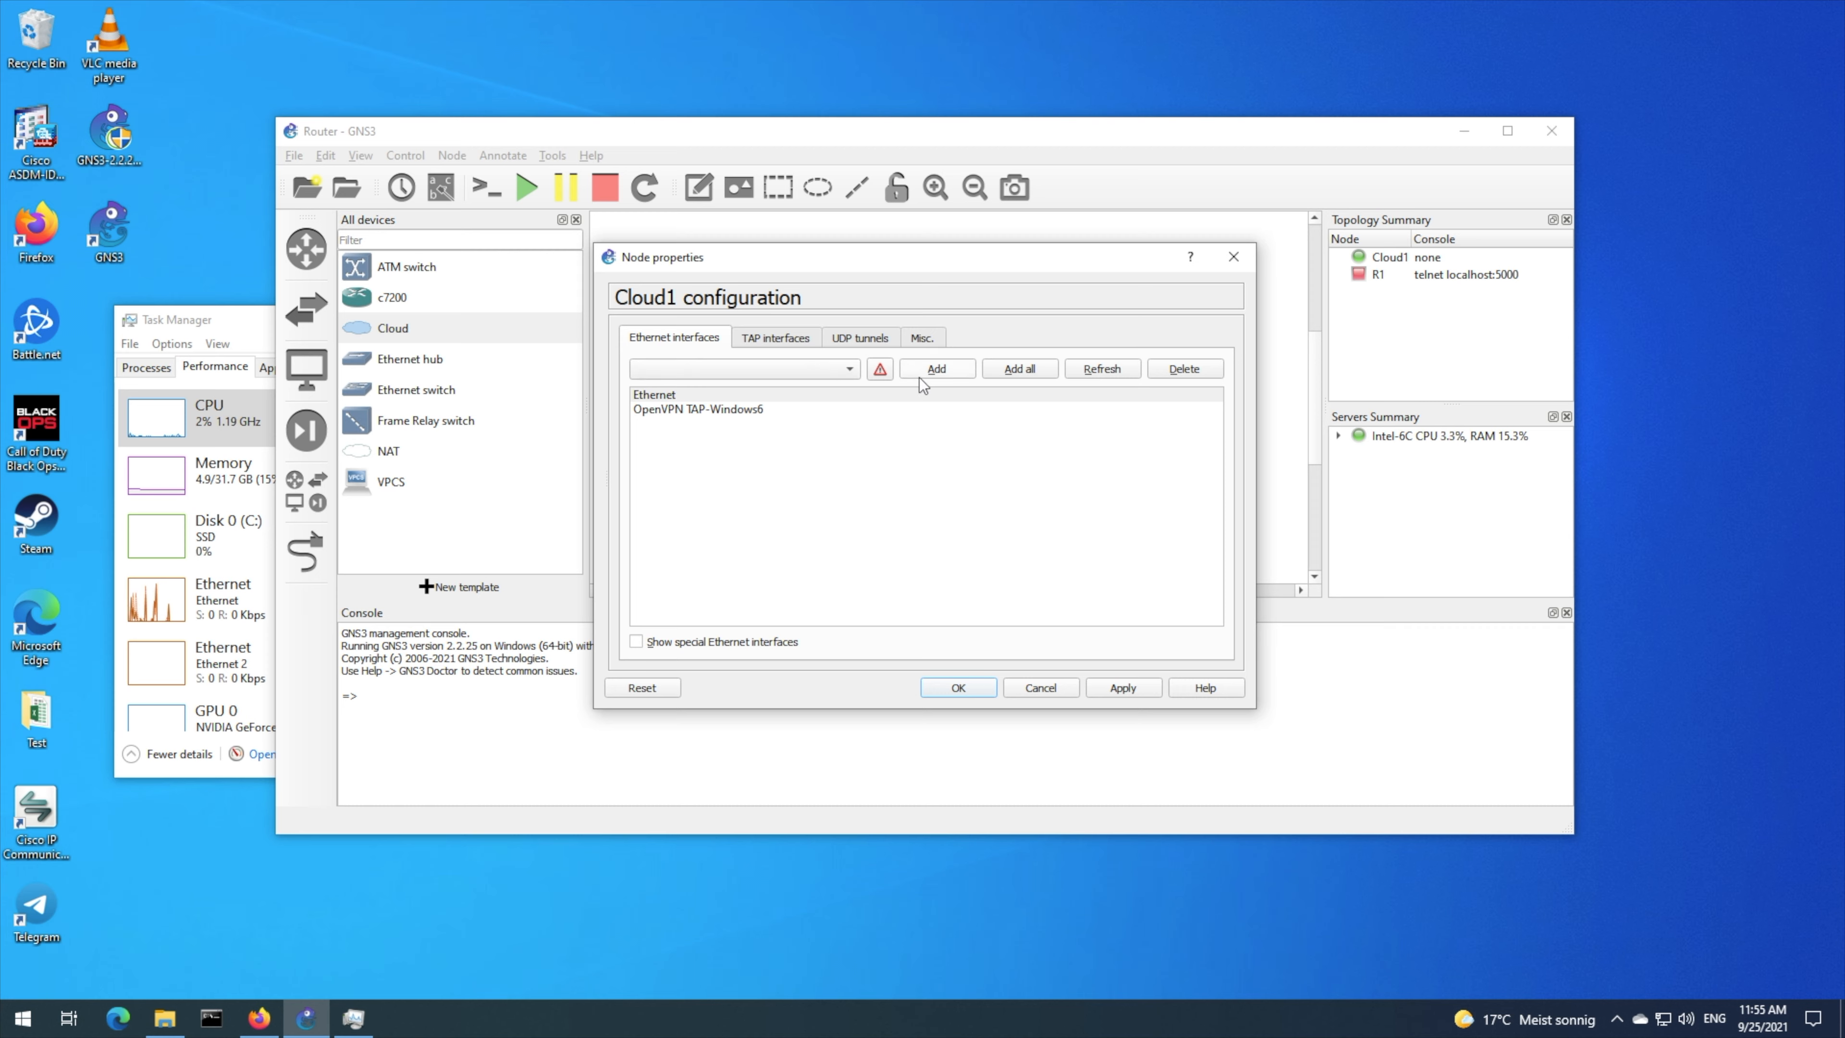
{"action": "left_click", "coordinate": [1038, 694]}
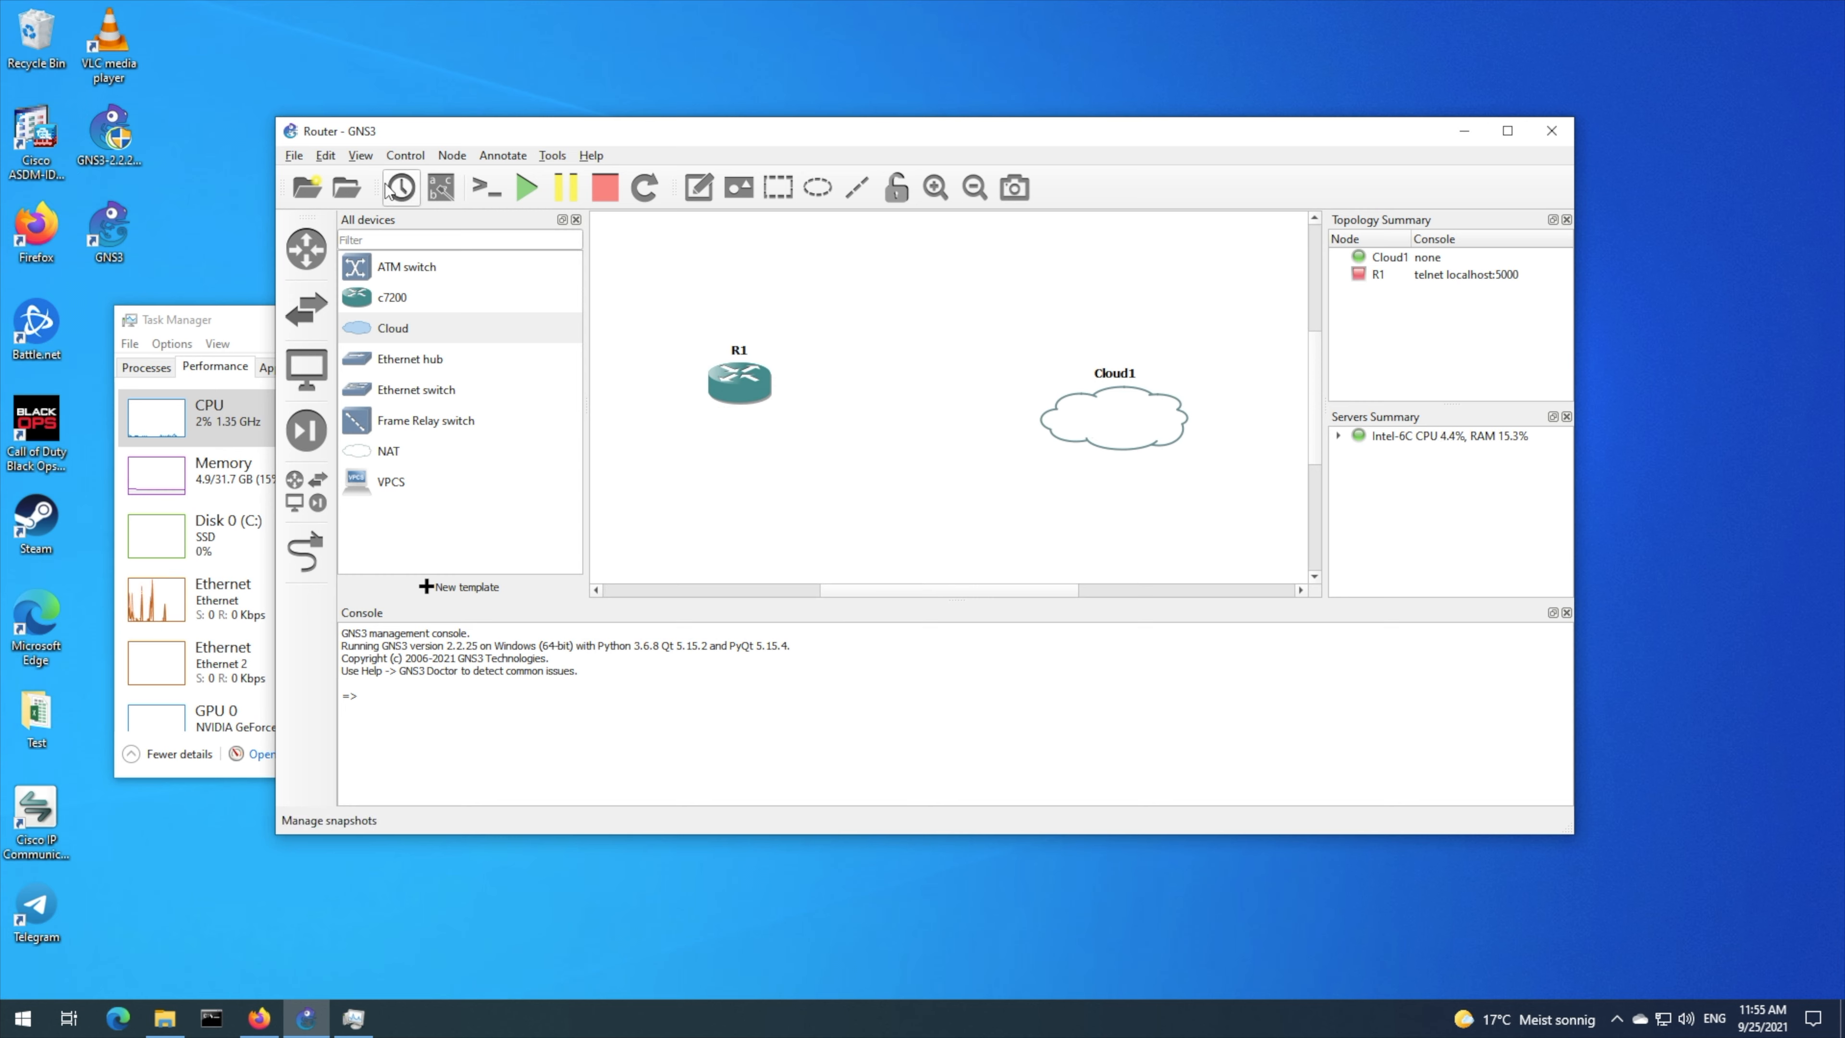
- Try to save the project under the name Router in its existing location
{"action": "left_click", "coordinate": [294, 155]}
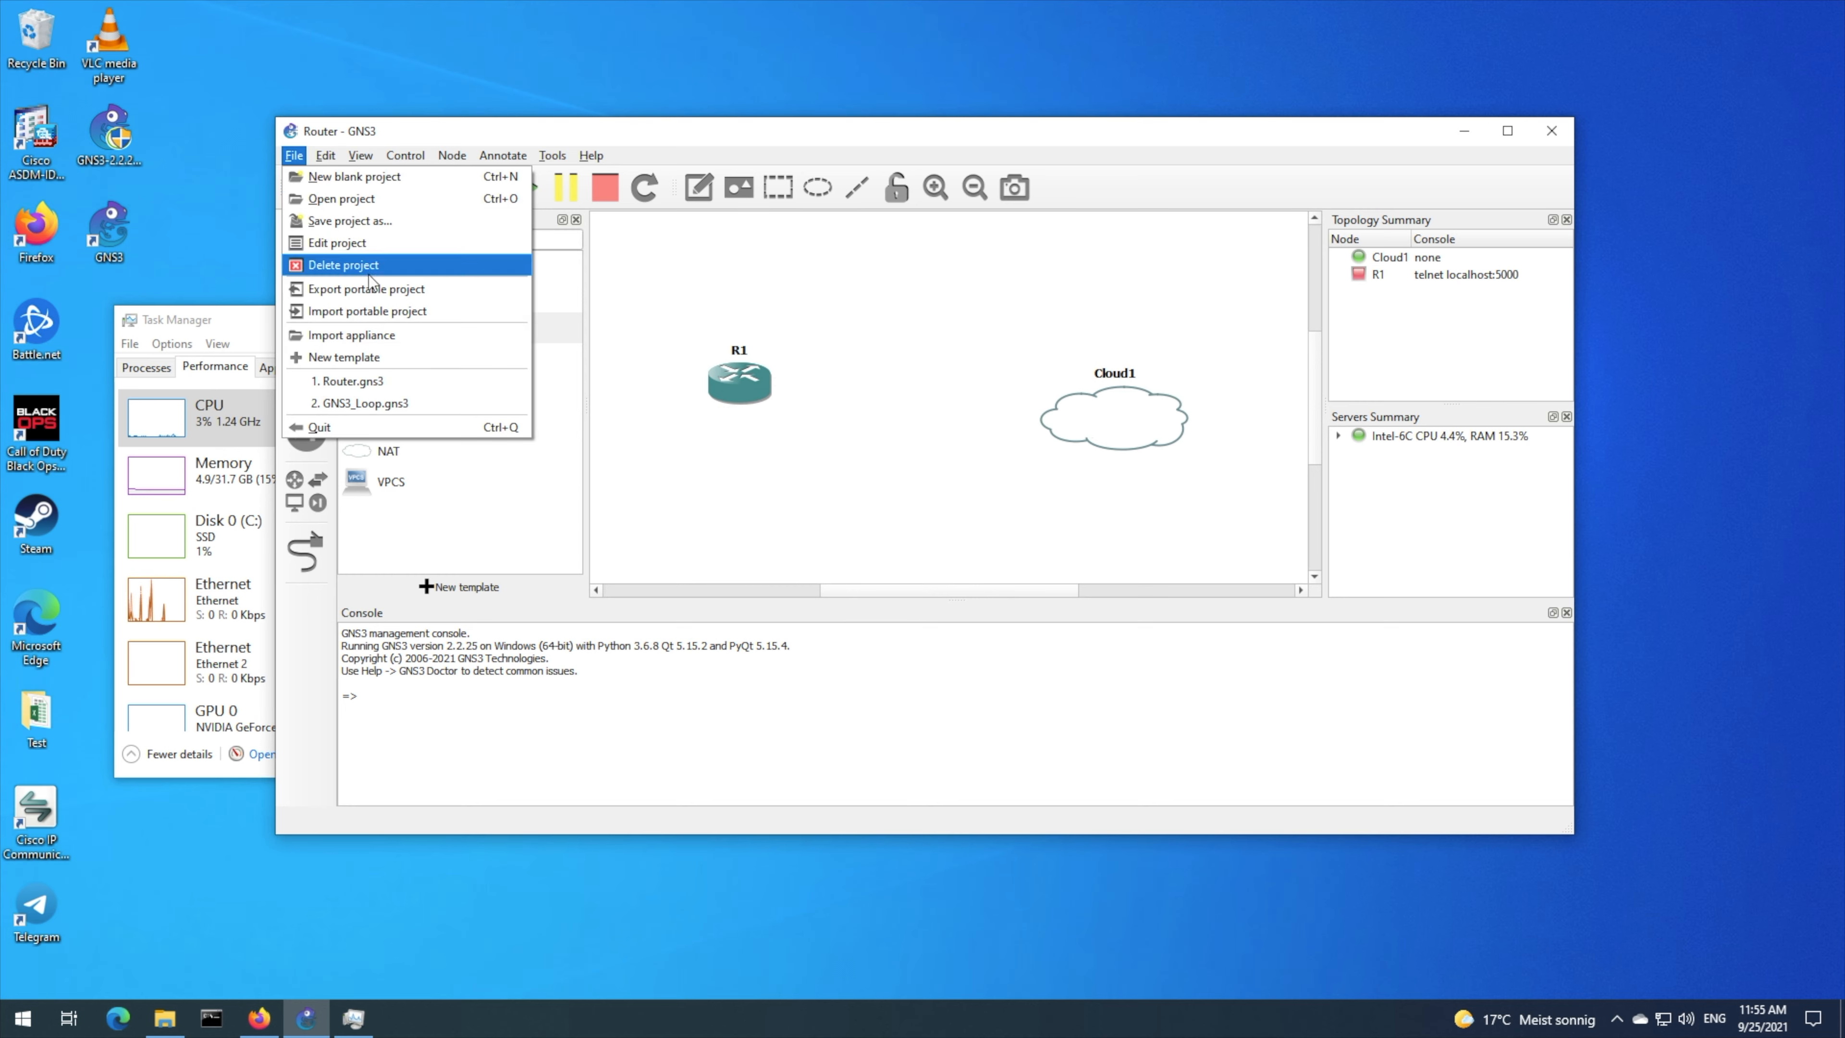
{"action": "left_click", "coordinate": [360, 221]}
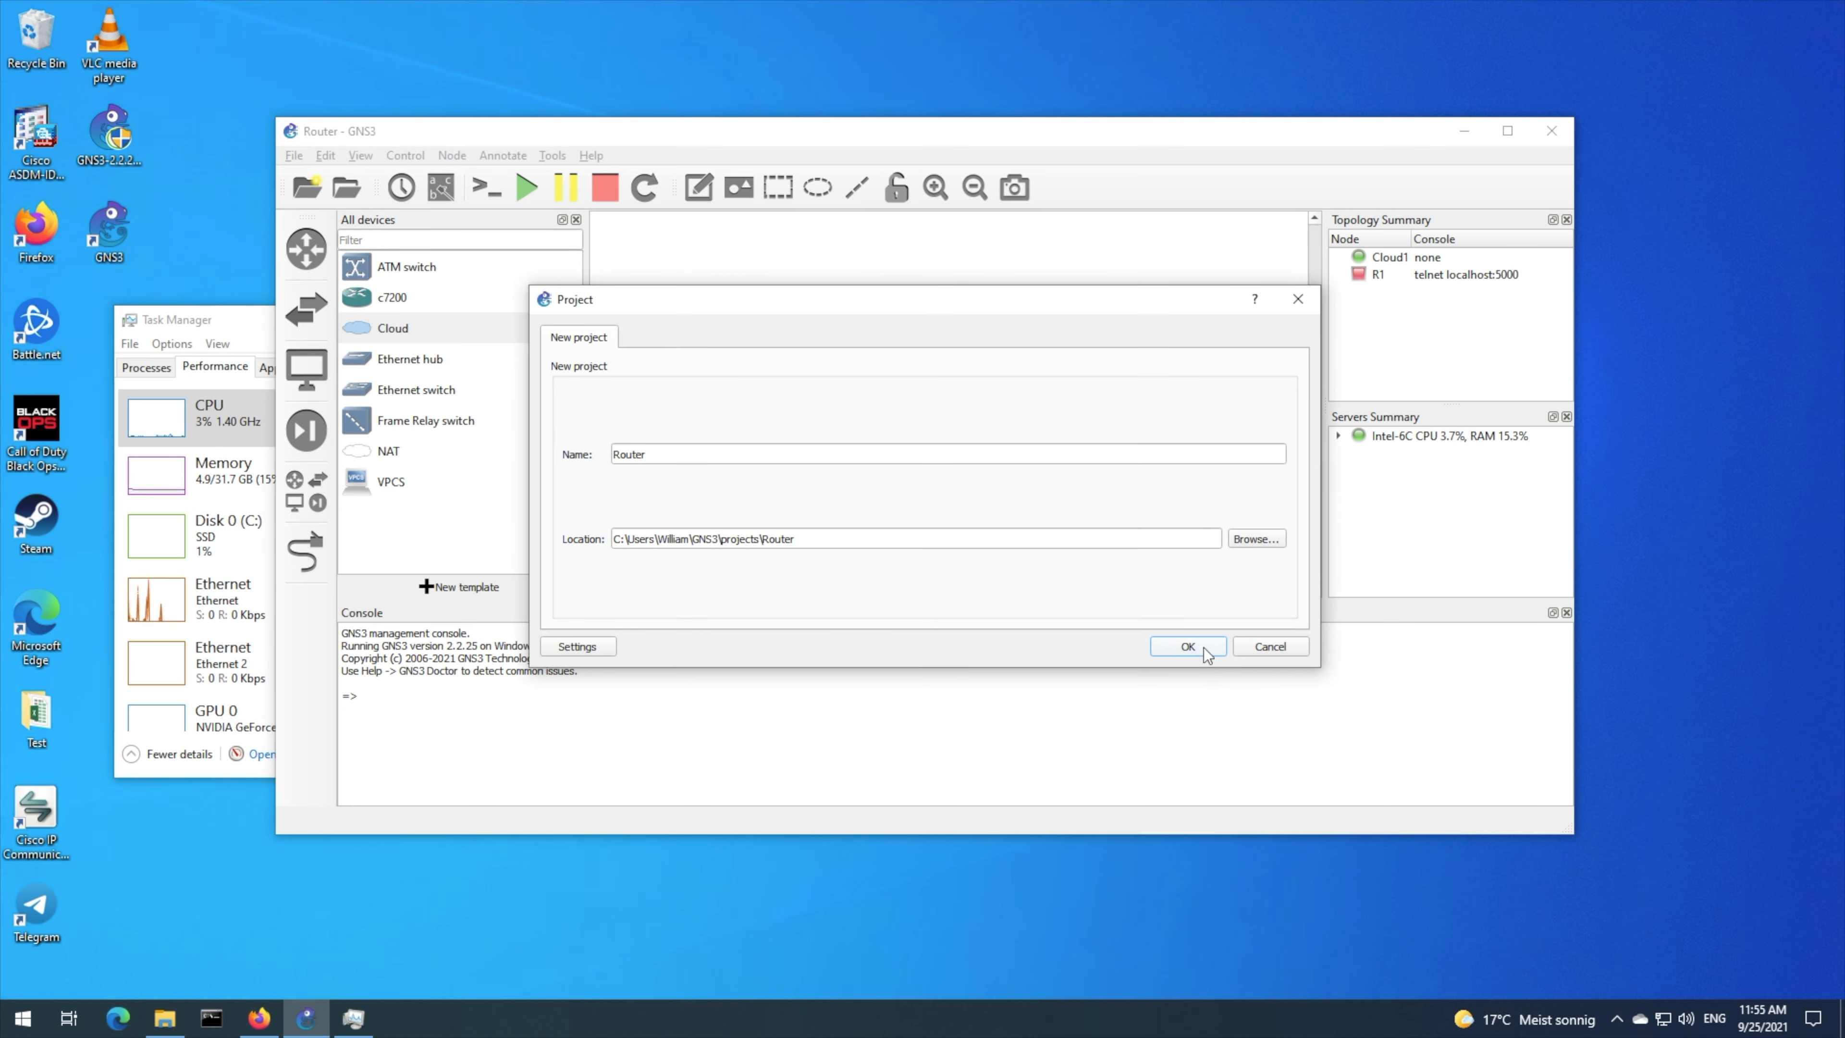
{"action": "left_click", "coordinate": [1187, 646]}
{"action": "key", "text": "Return"}
{"action": "left_click", "coordinate": [1297, 298]}
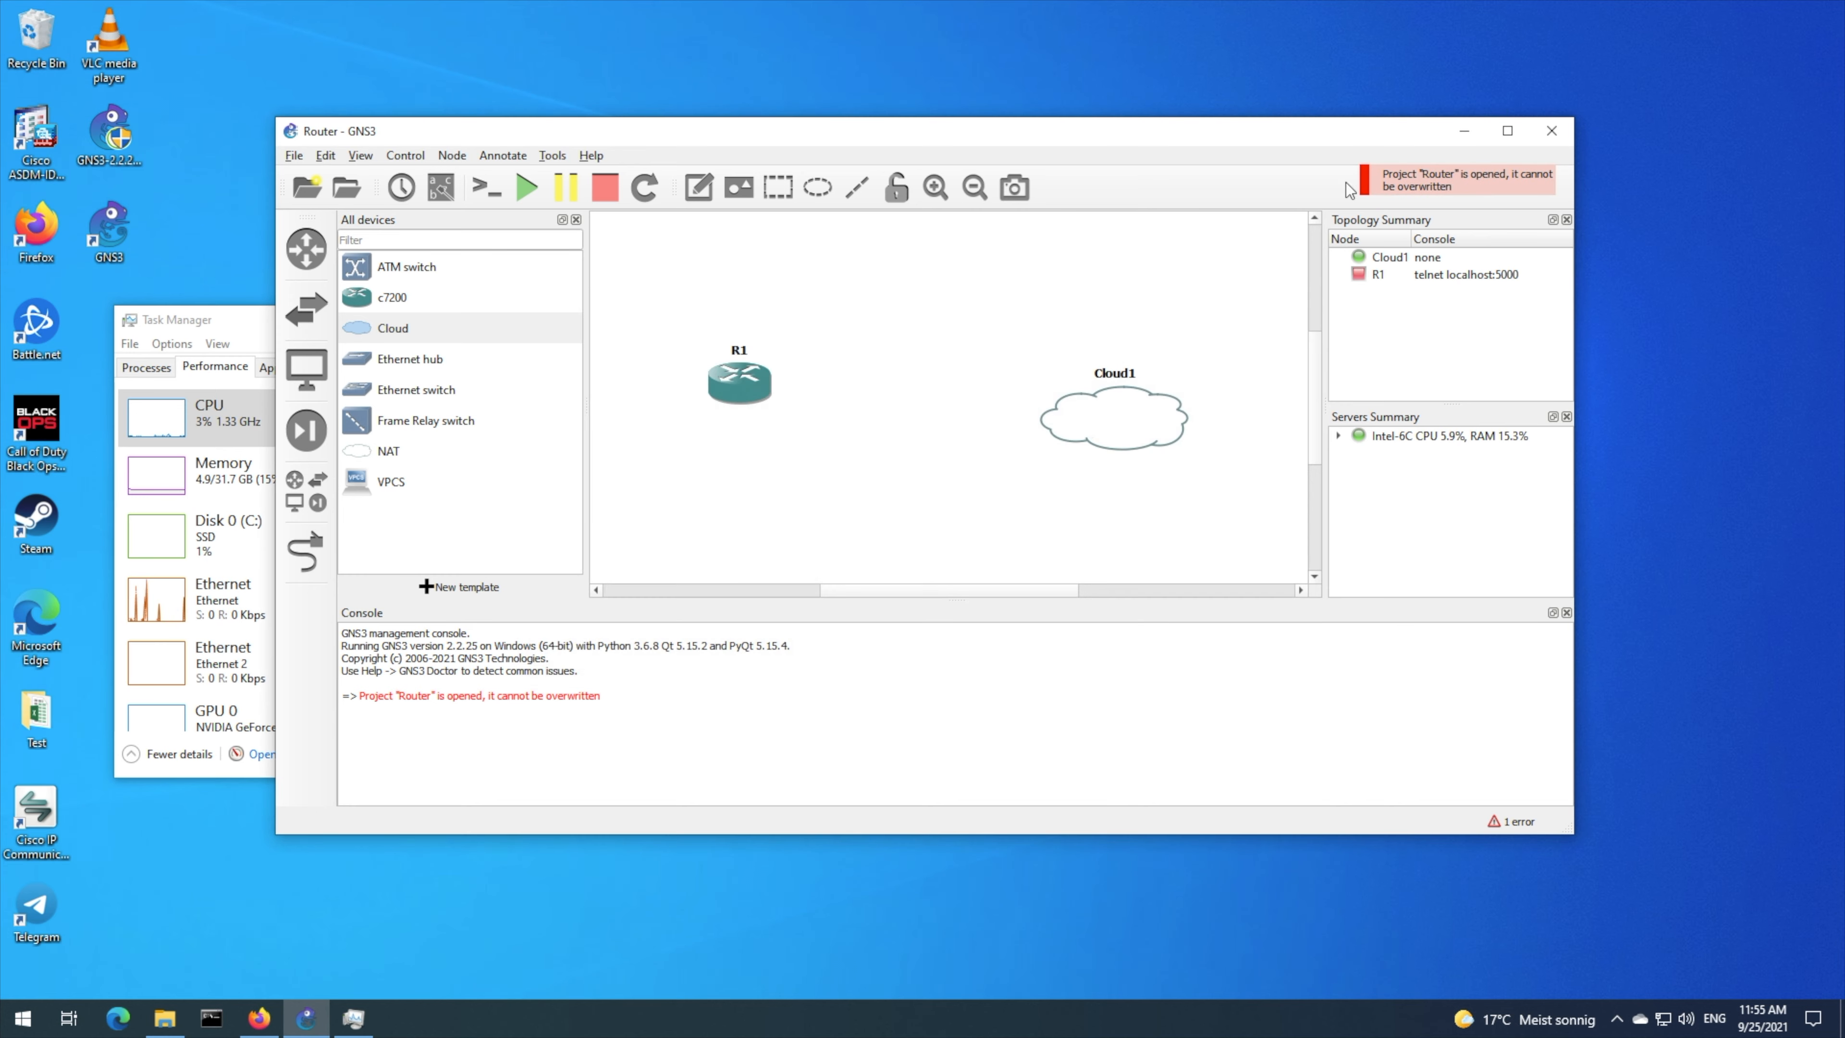
- Close GNS3 and launch it again from the desktop
{"action": "left_click", "coordinate": [1551, 131]}
{"action": "left_click", "coordinate": [907, 509]}
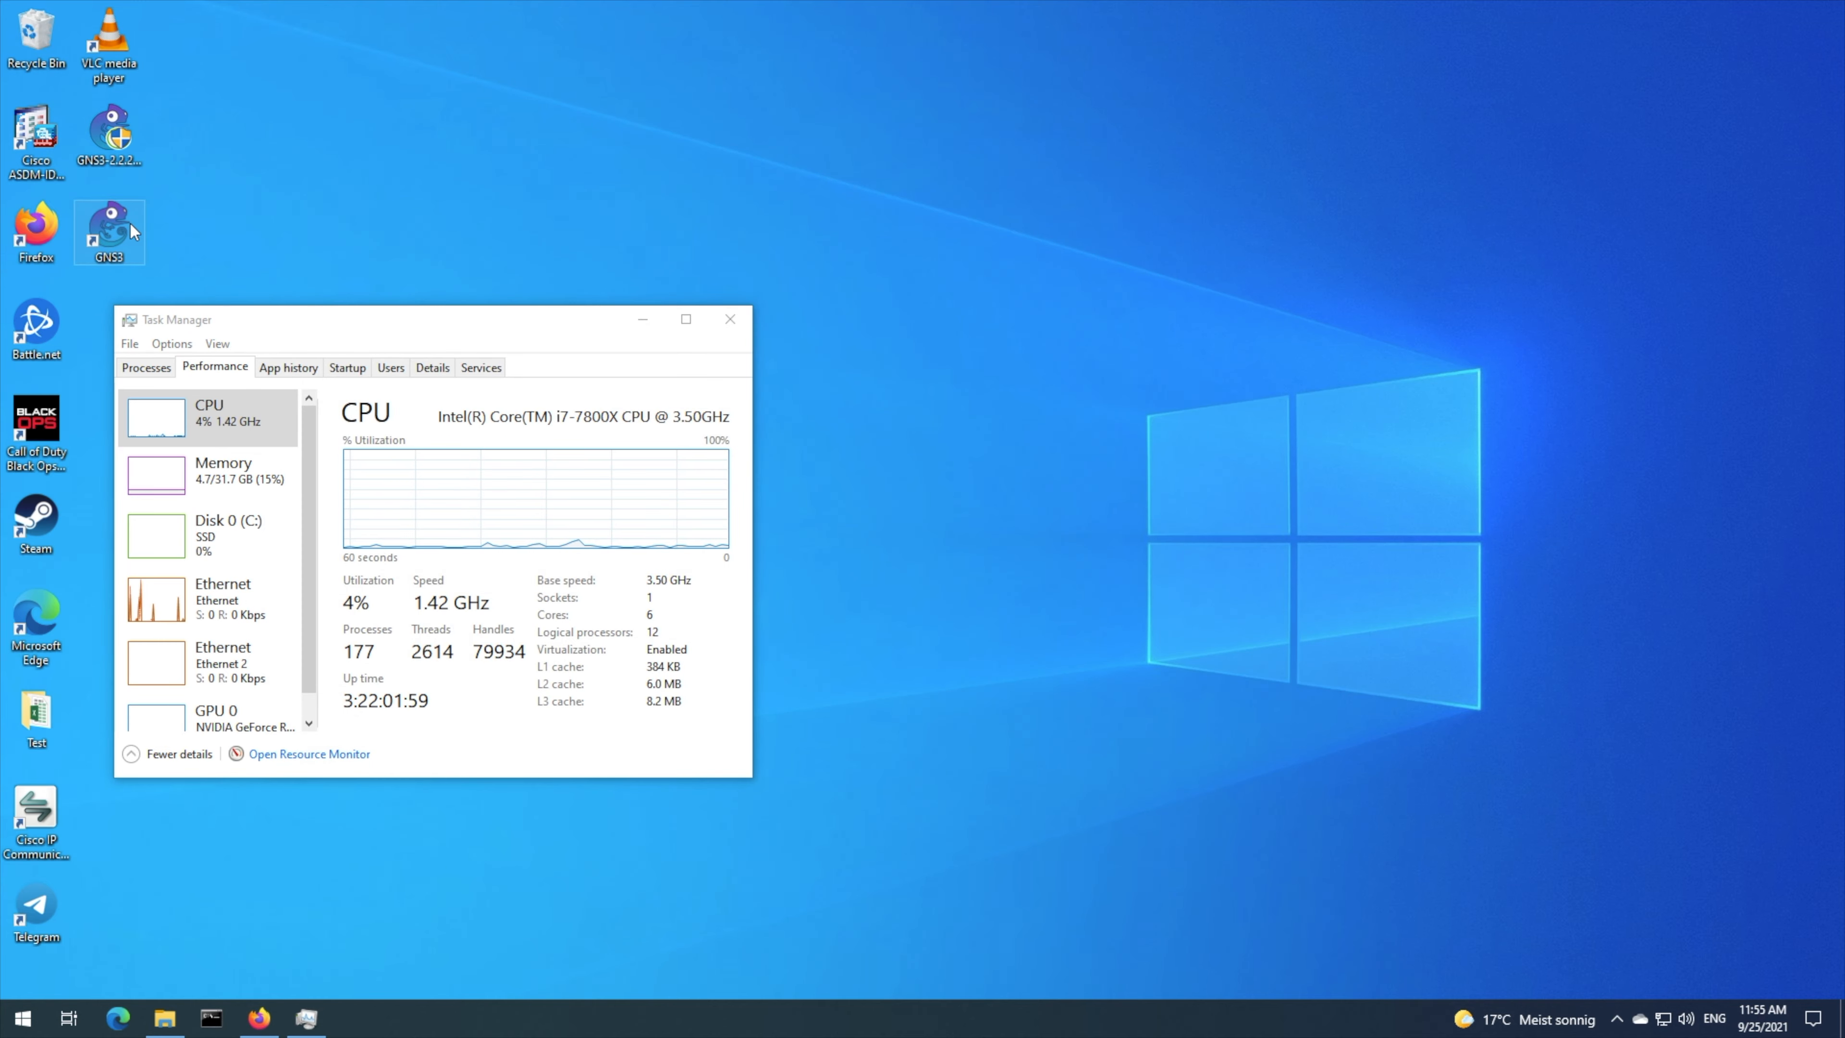
{"action": "double_click", "coordinate": [130, 222]}
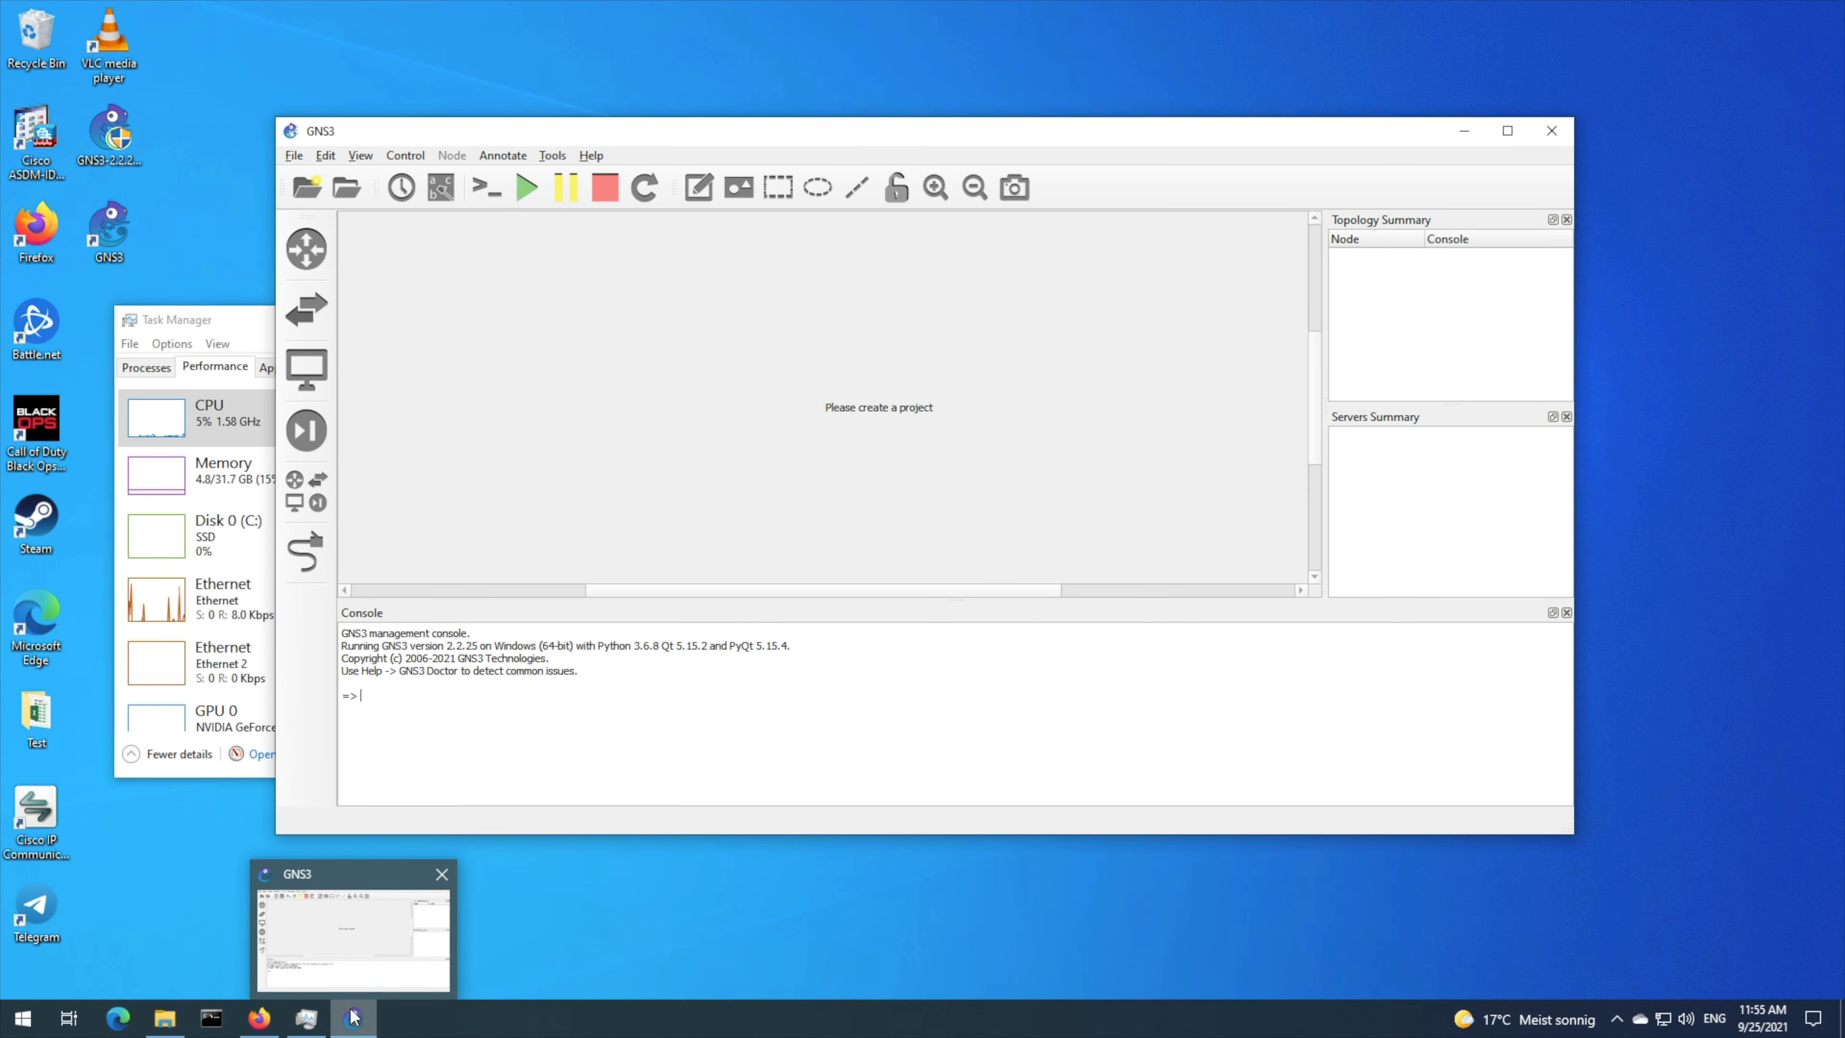
{"action": "left_click", "coordinate": [352, 1022]}
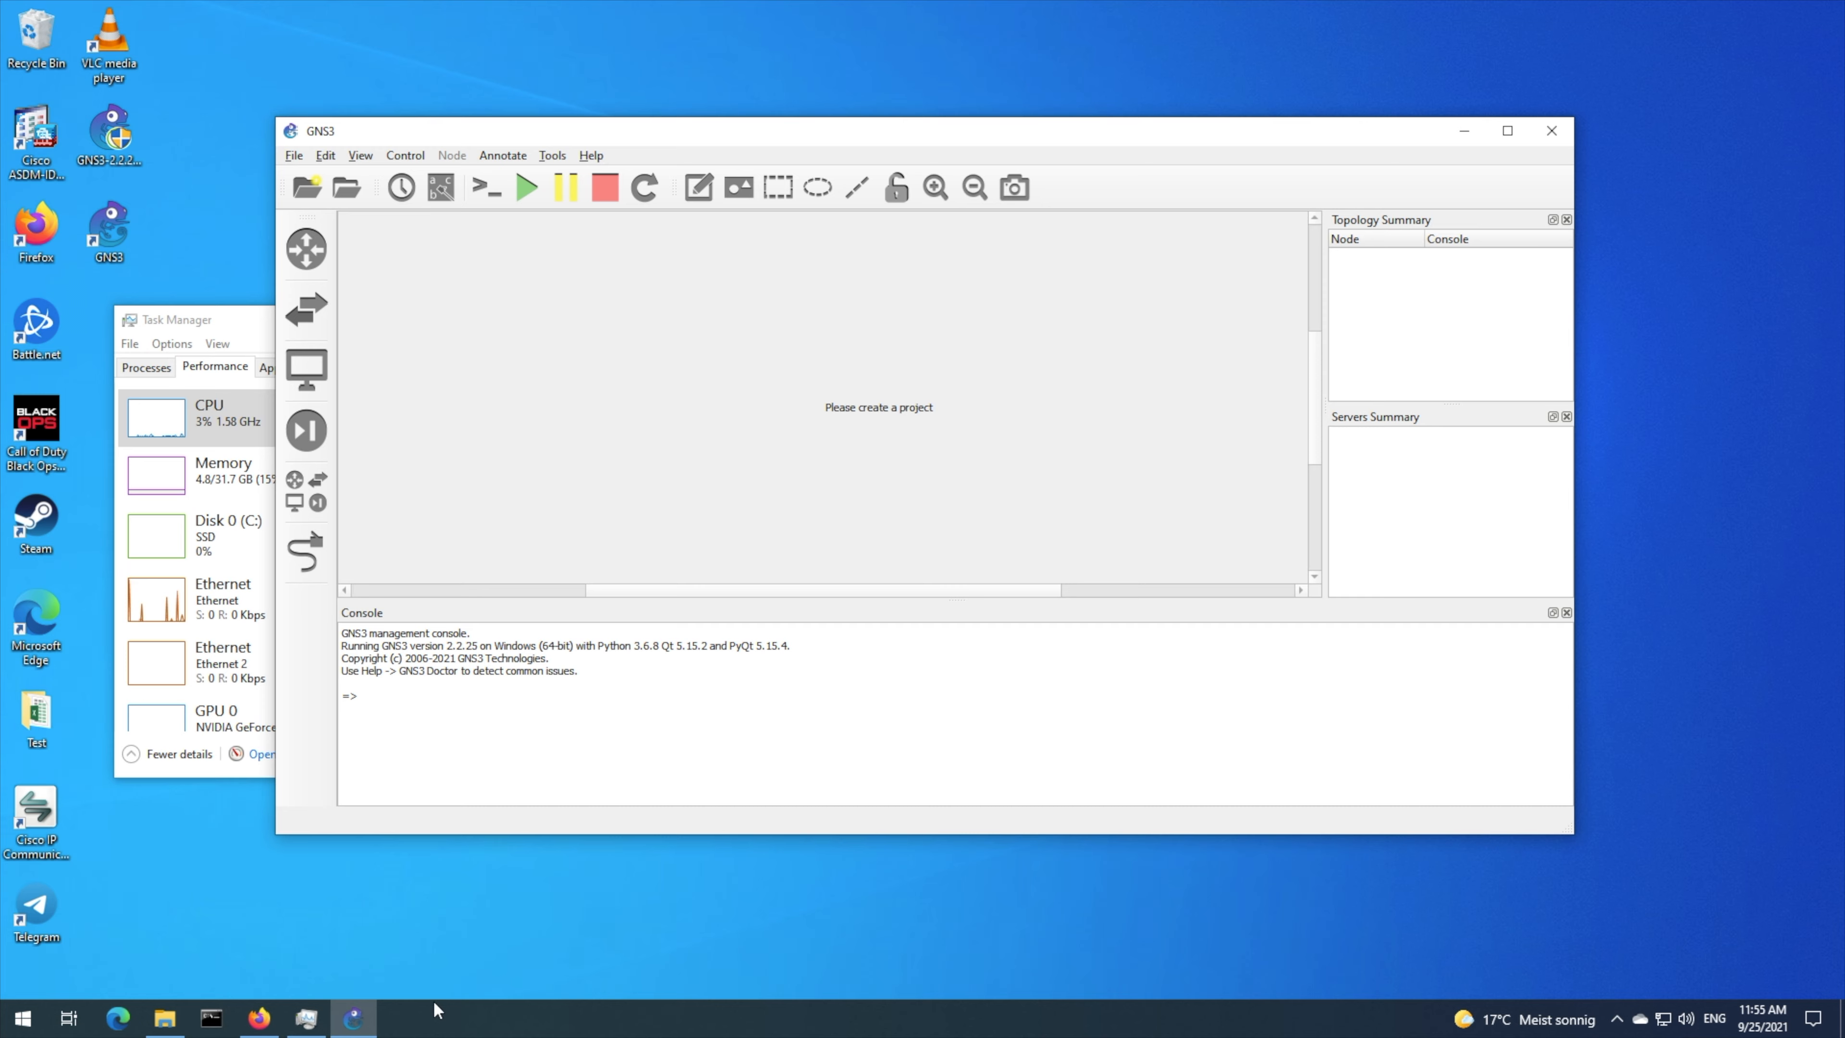
- Check the list of running processes in Task Manager, then return to GNS3
{"action": "left_click", "coordinate": [184, 366]}
{"action": "left_click", "coordinate": [146, 367]}
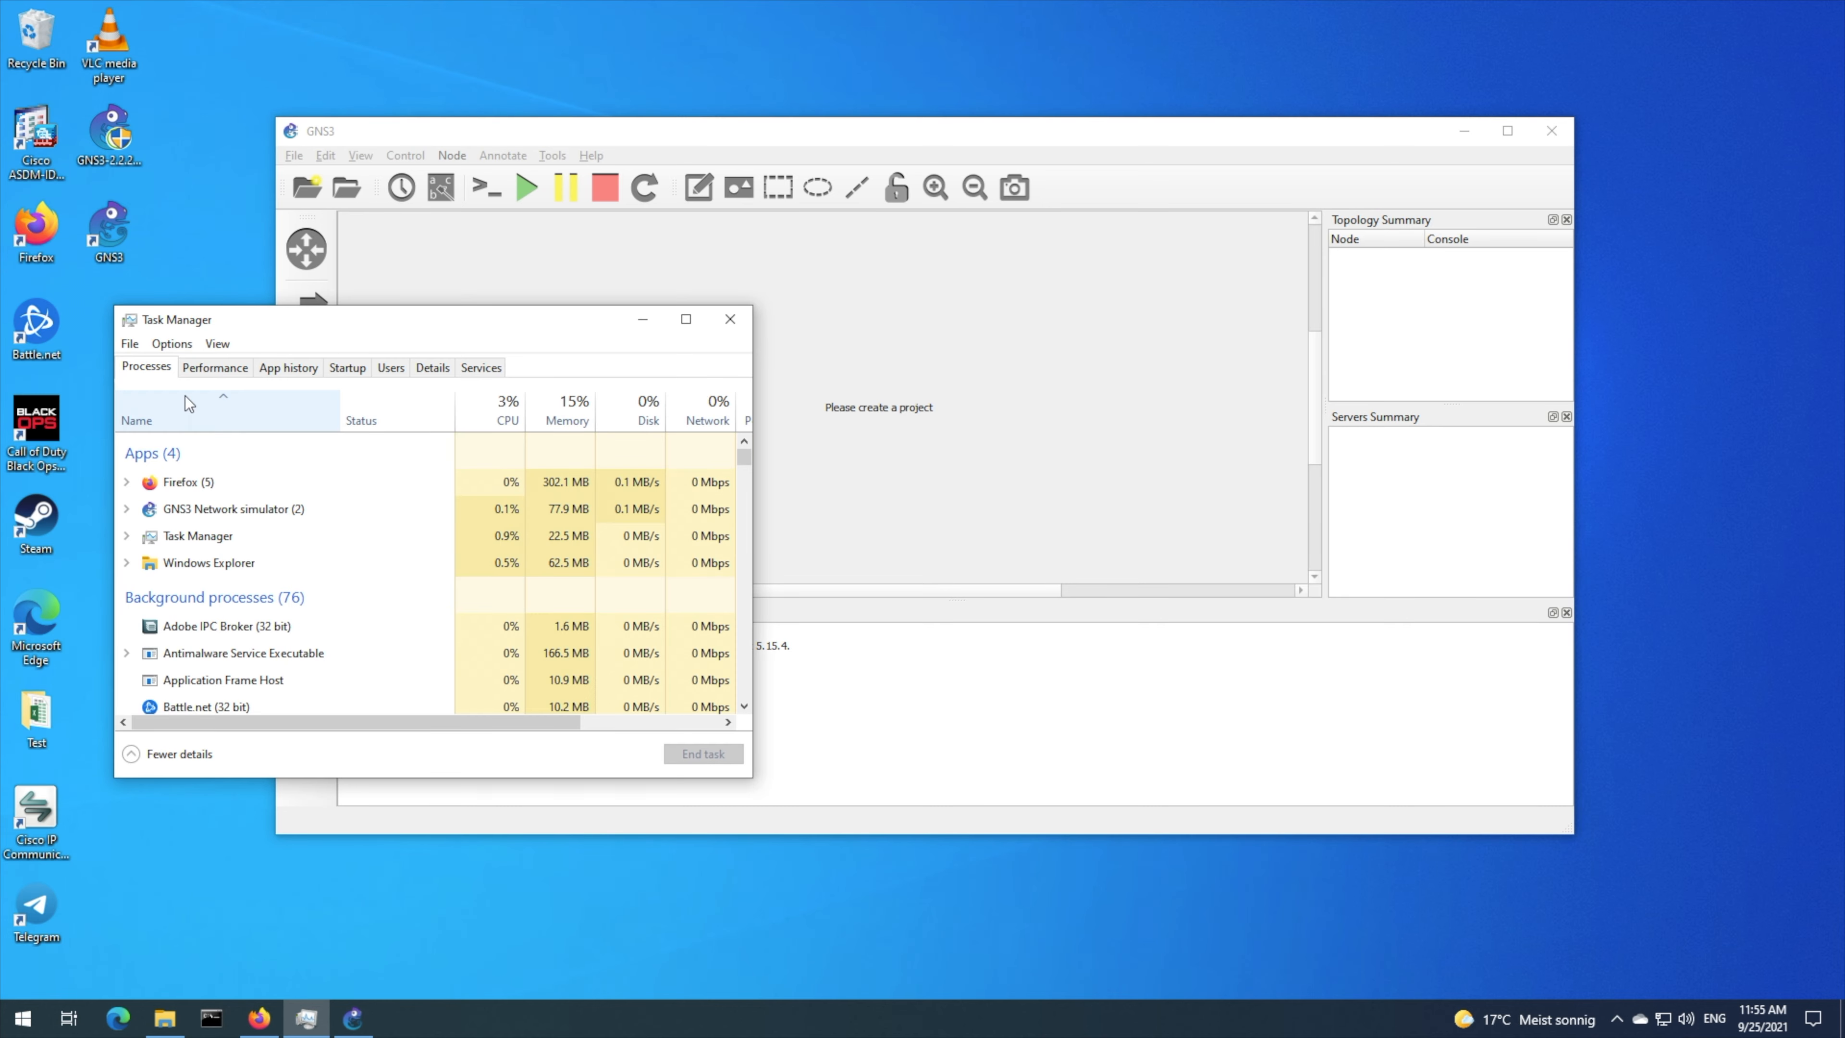
{"action": "left_click", "coordinate": [568, 289]}
- Open the saved Router project from its projects folder and move R1 slightly lower, level with Cloud1
{"action": "left_click", "coordinate": [291, 155]}
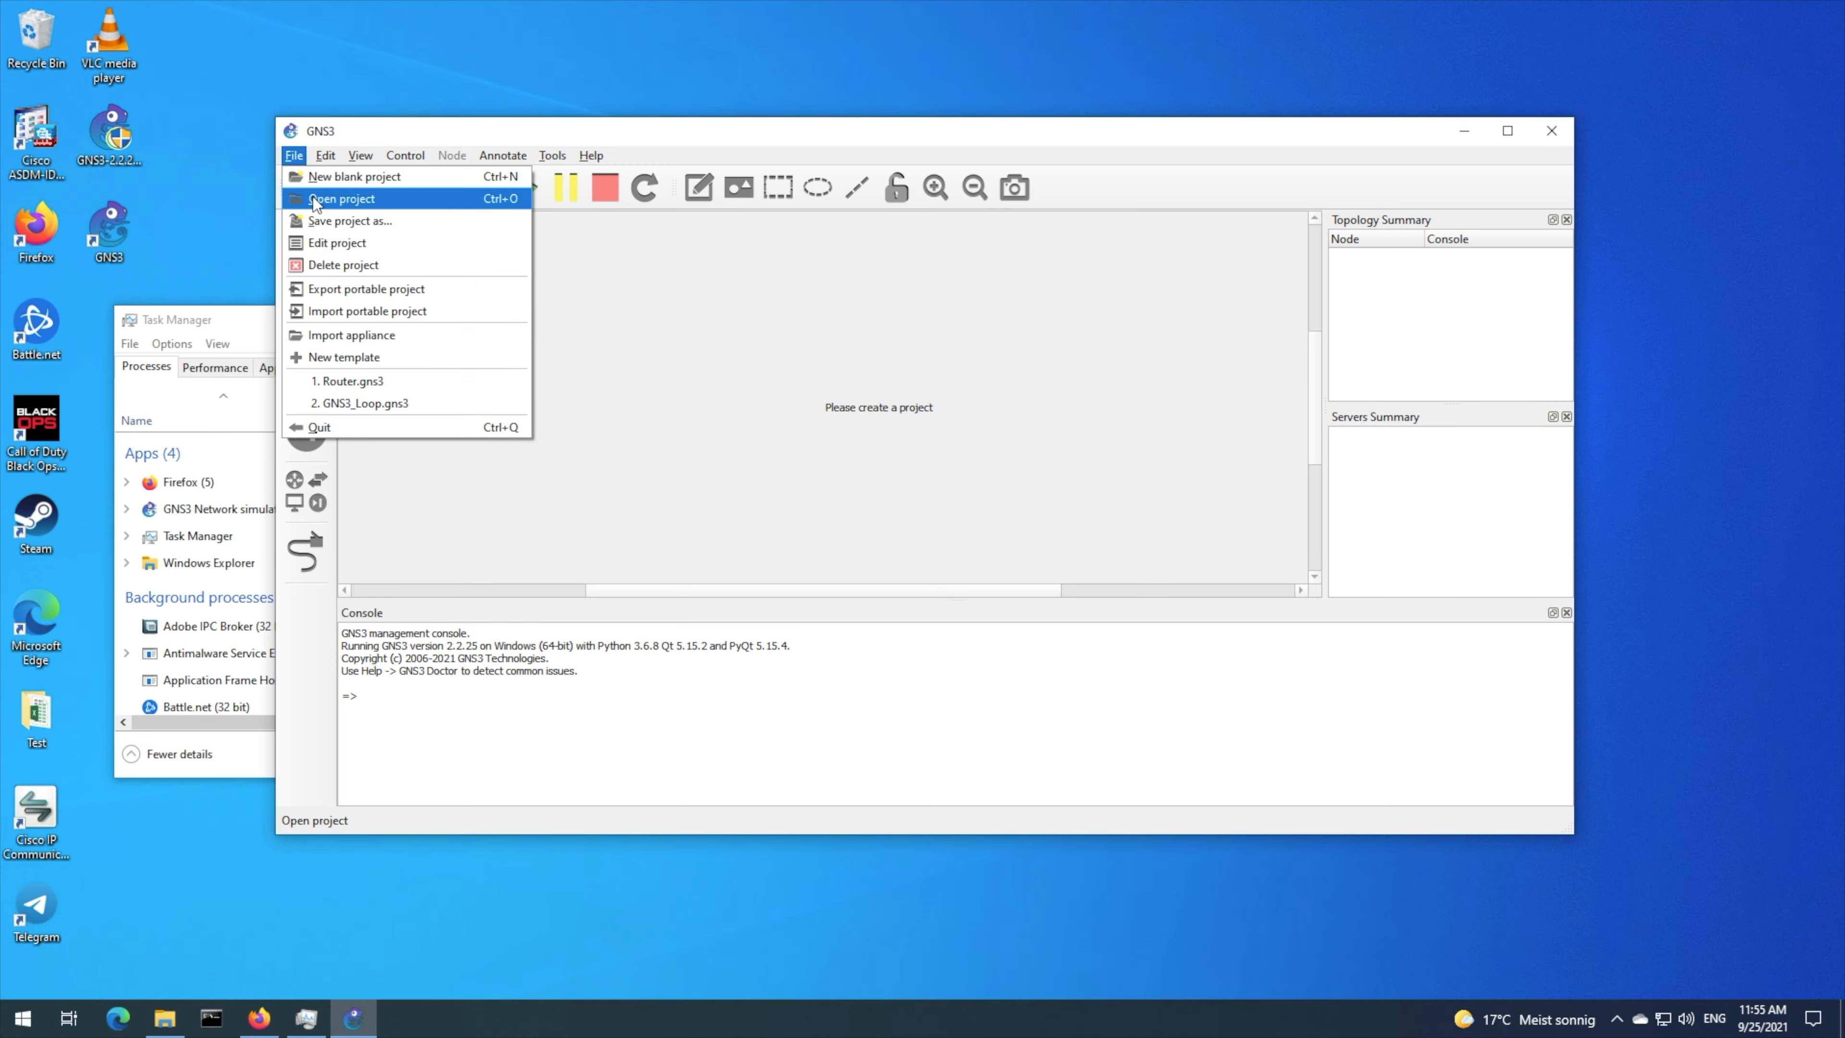
{"action": "left_click", "coordinate": [342, 197]}
{"action": "double_click", "coordinate": [508, 312]}
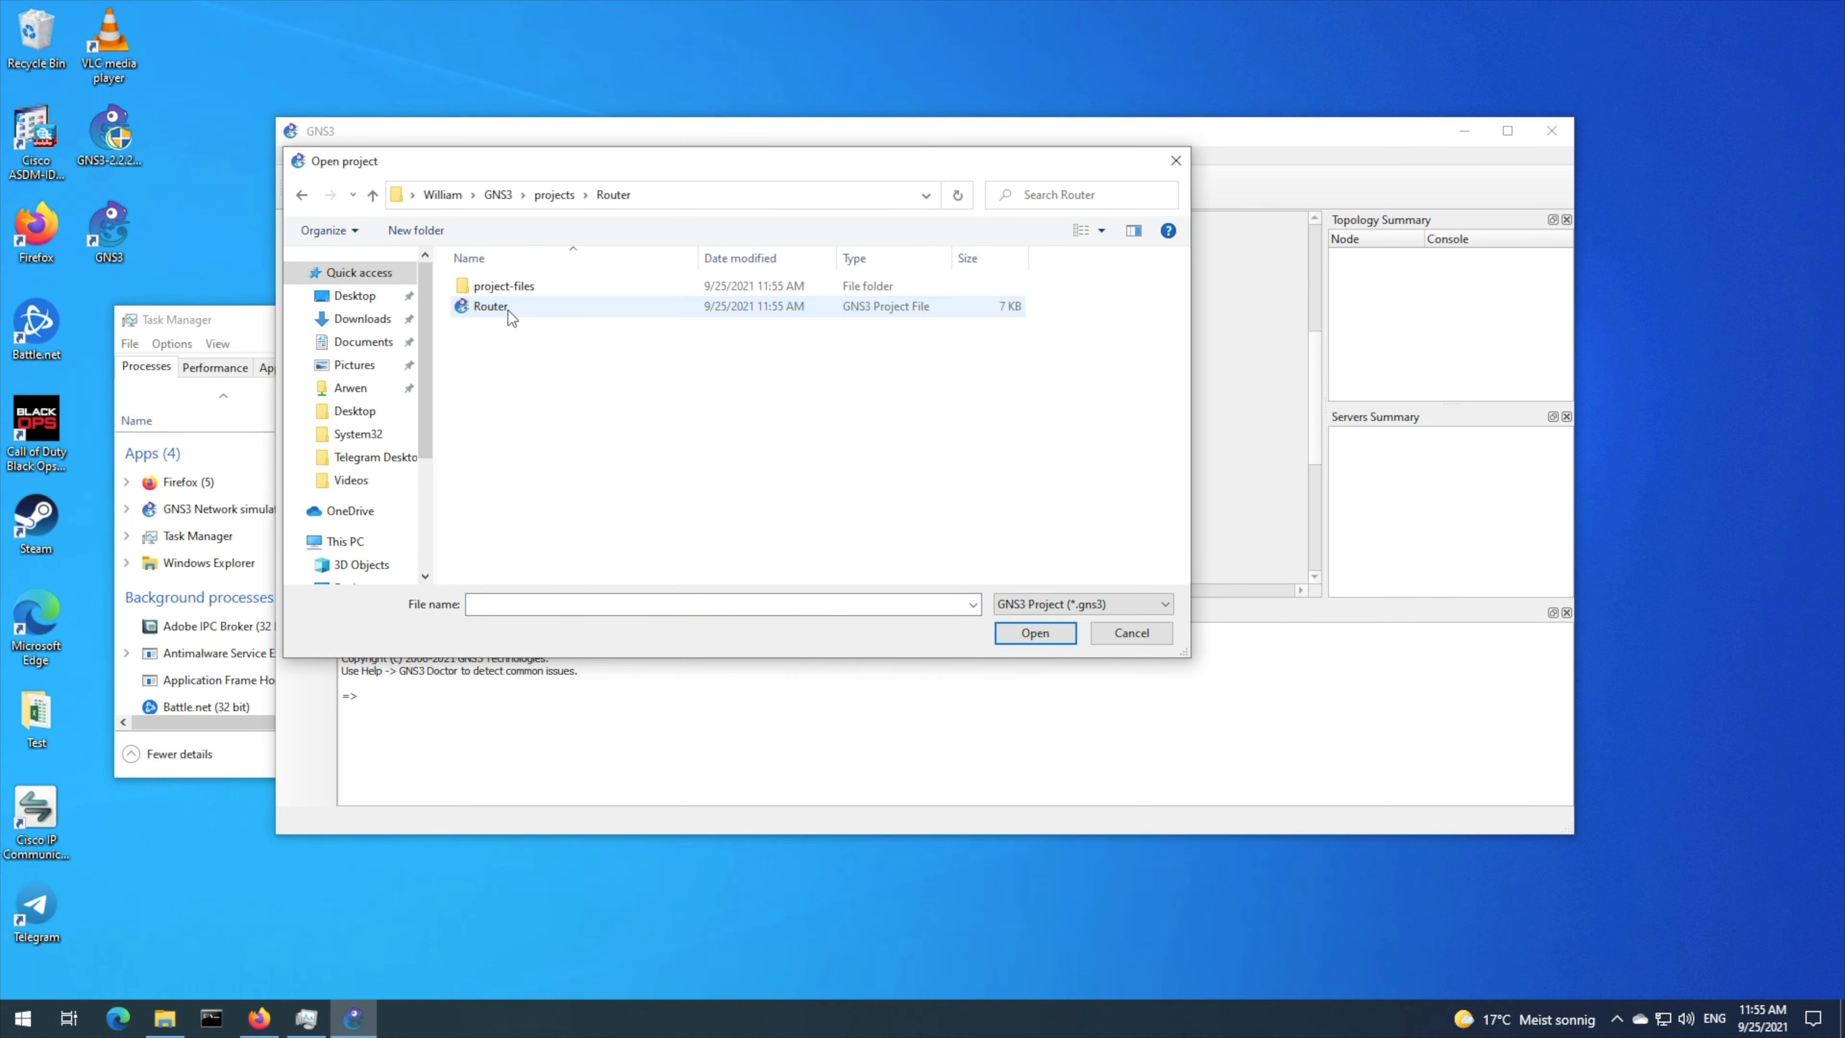
{"action": "double_click", "coordinate": [502, 306]}
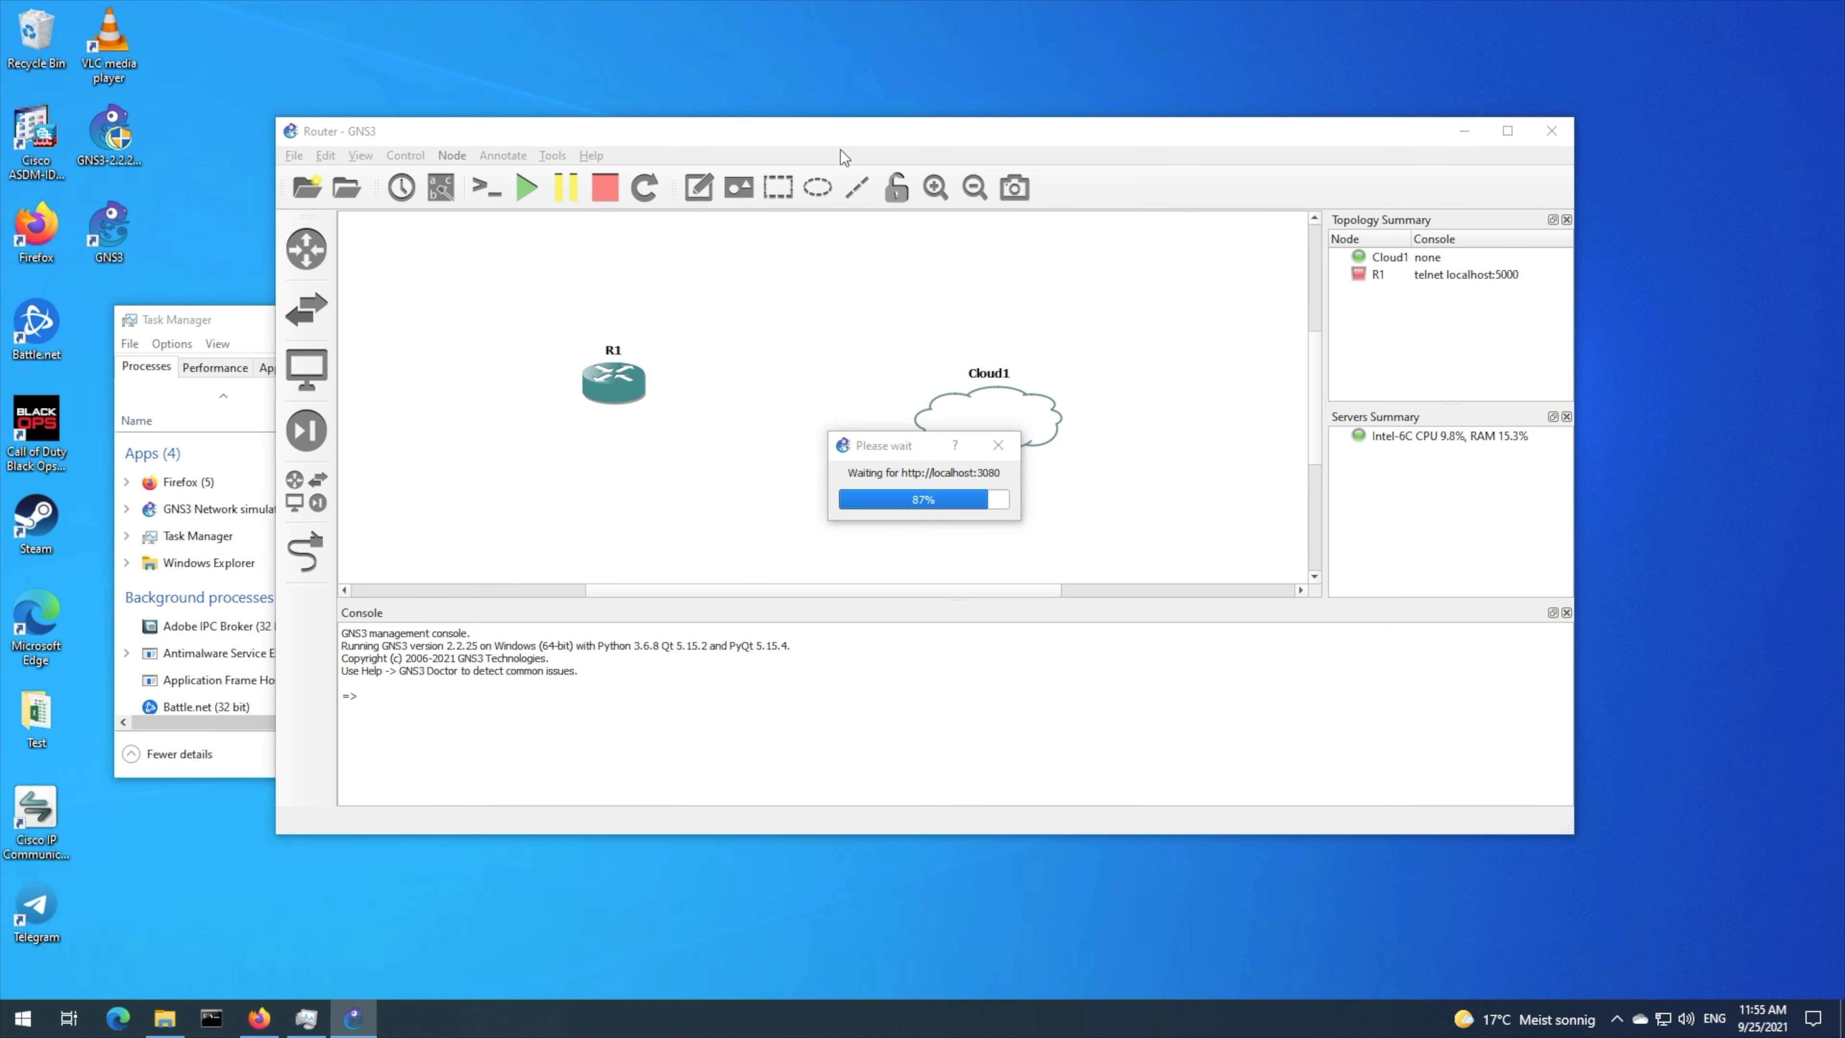
{"action": "left_click", "coordinate": [608, 393]}
- Open the node configuration at the cloud group's Ethernet interfaces
{"action": "right_click", "coordinate": [938, 411]}
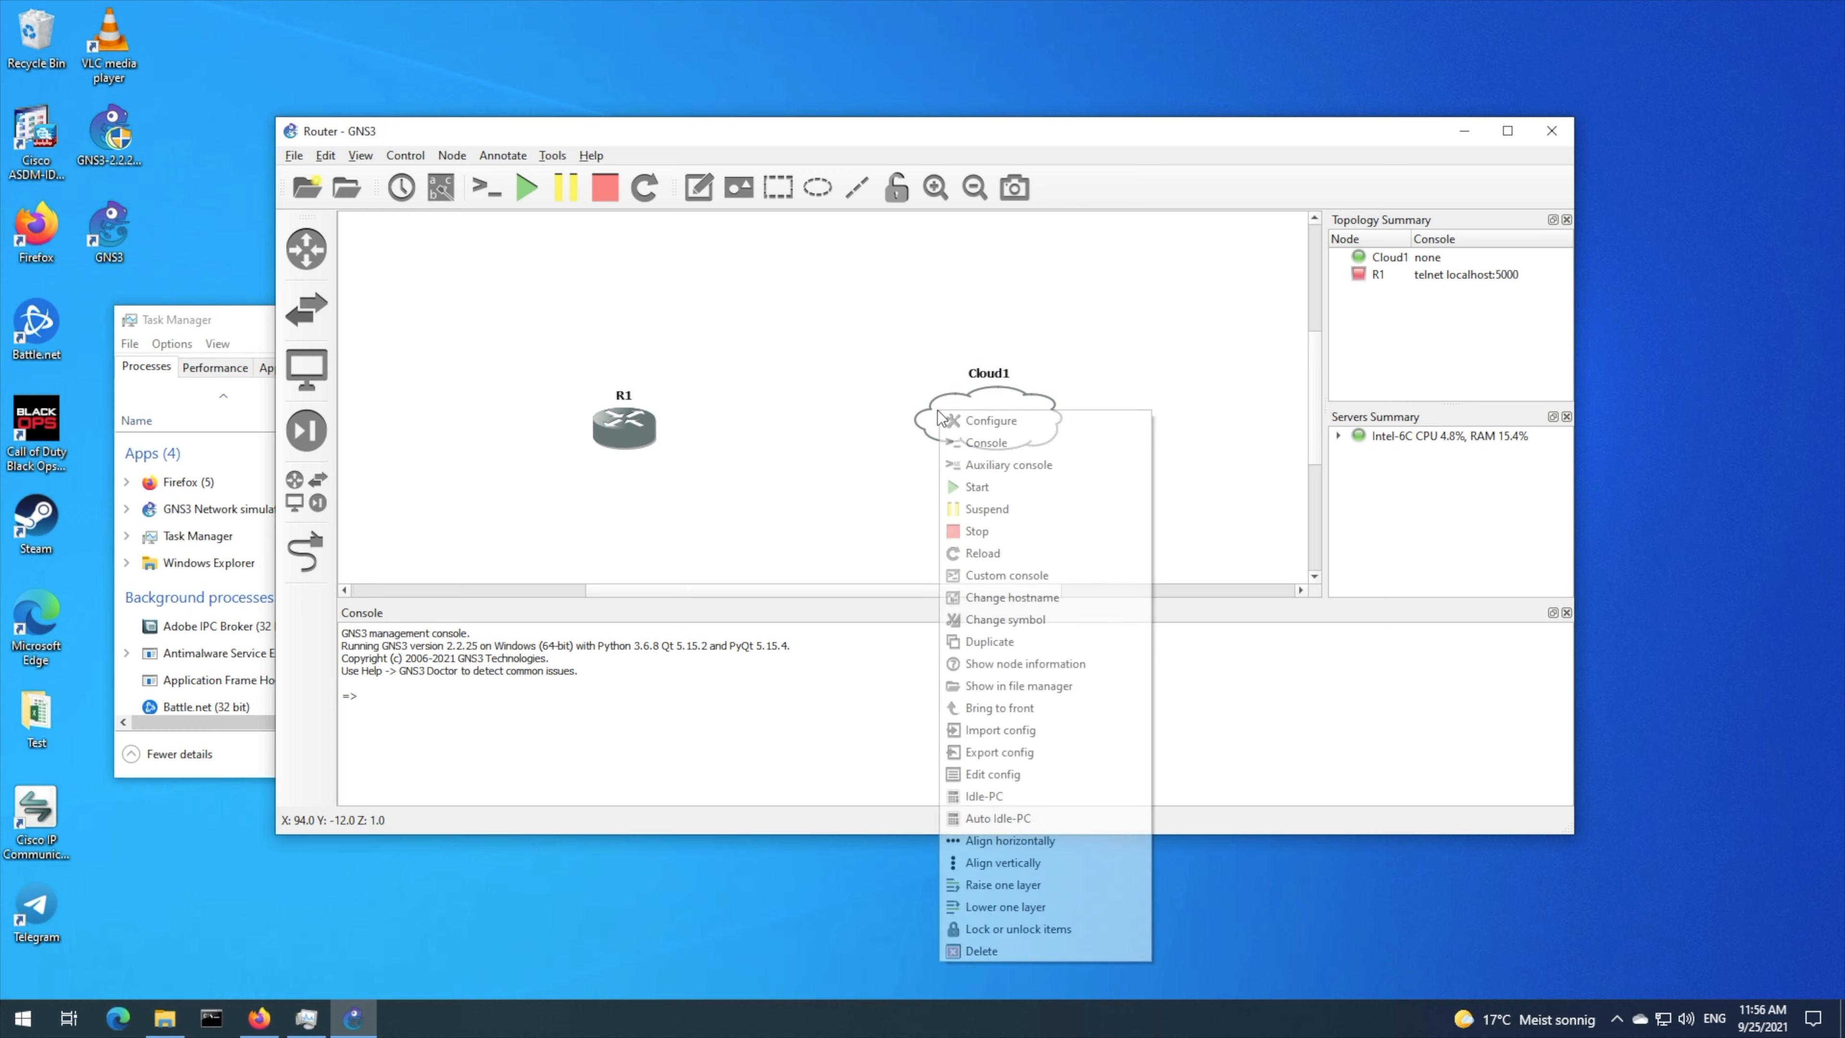
{"action": "left_click", "coordinate": [967, 419]}
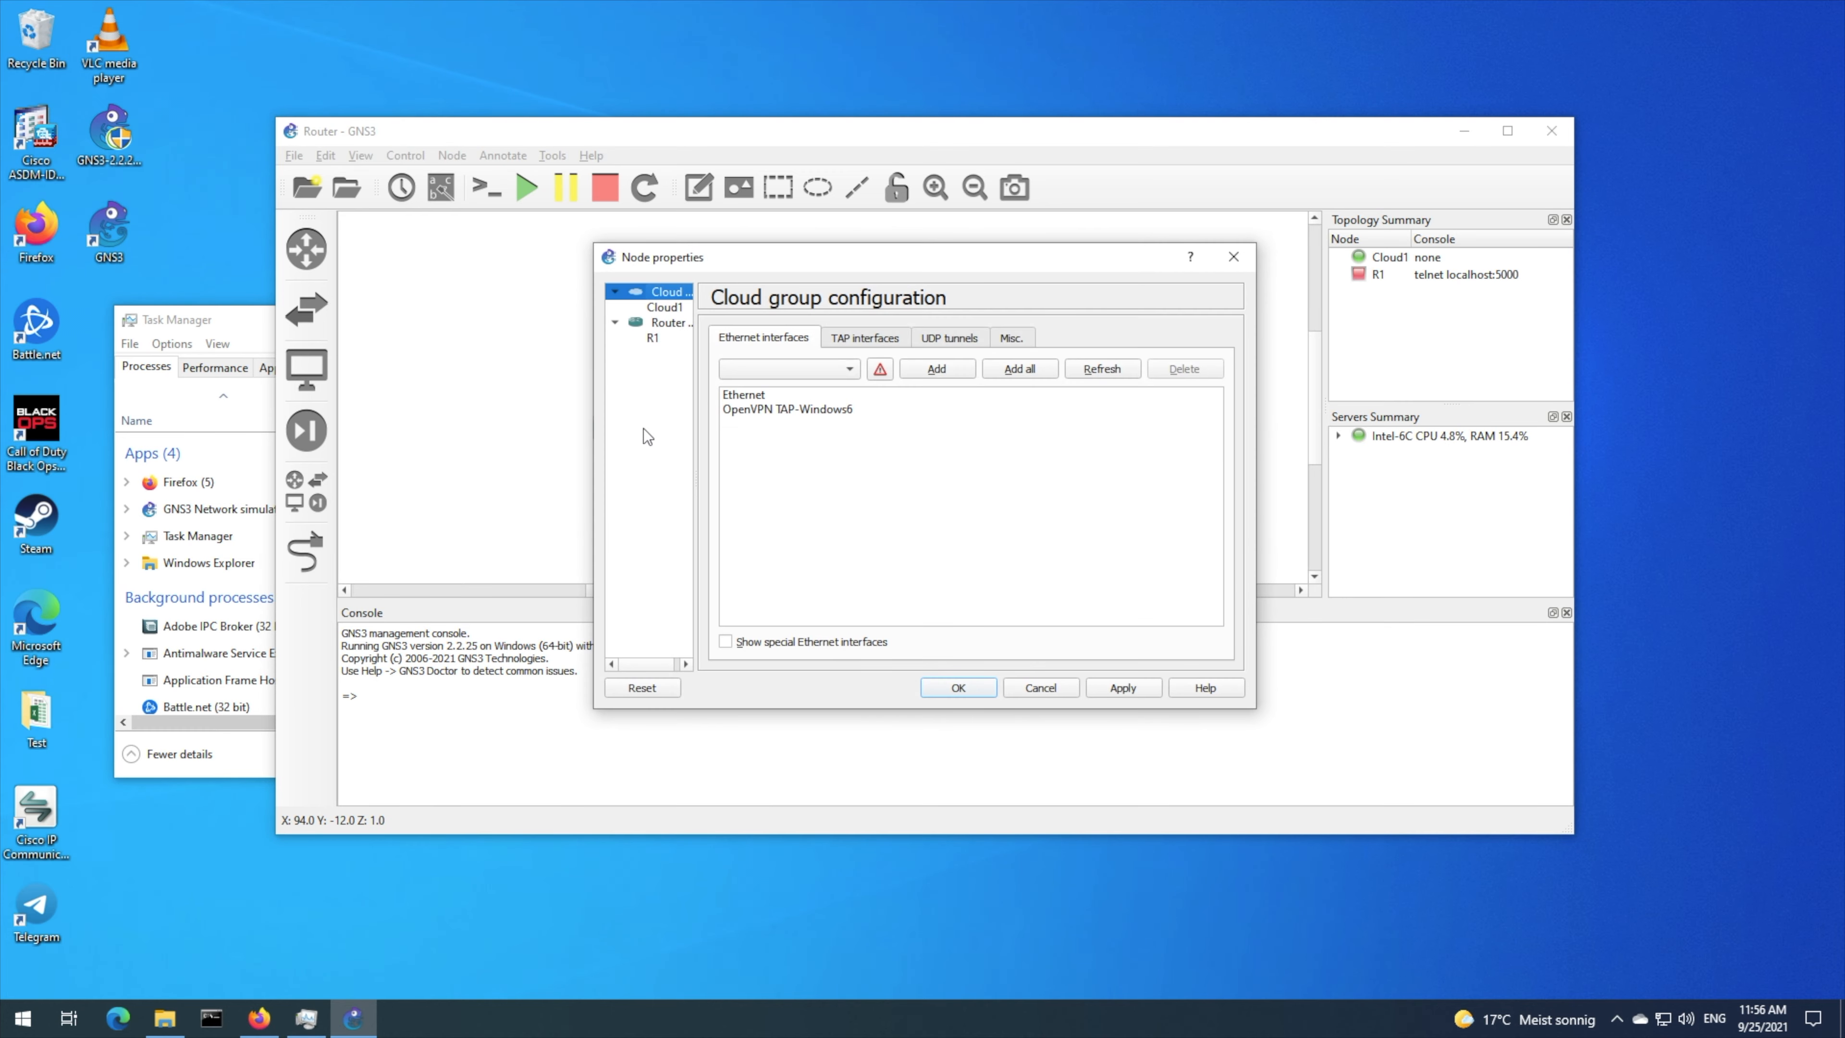
{"action": "left_click", "coordinate": [808, 369]}
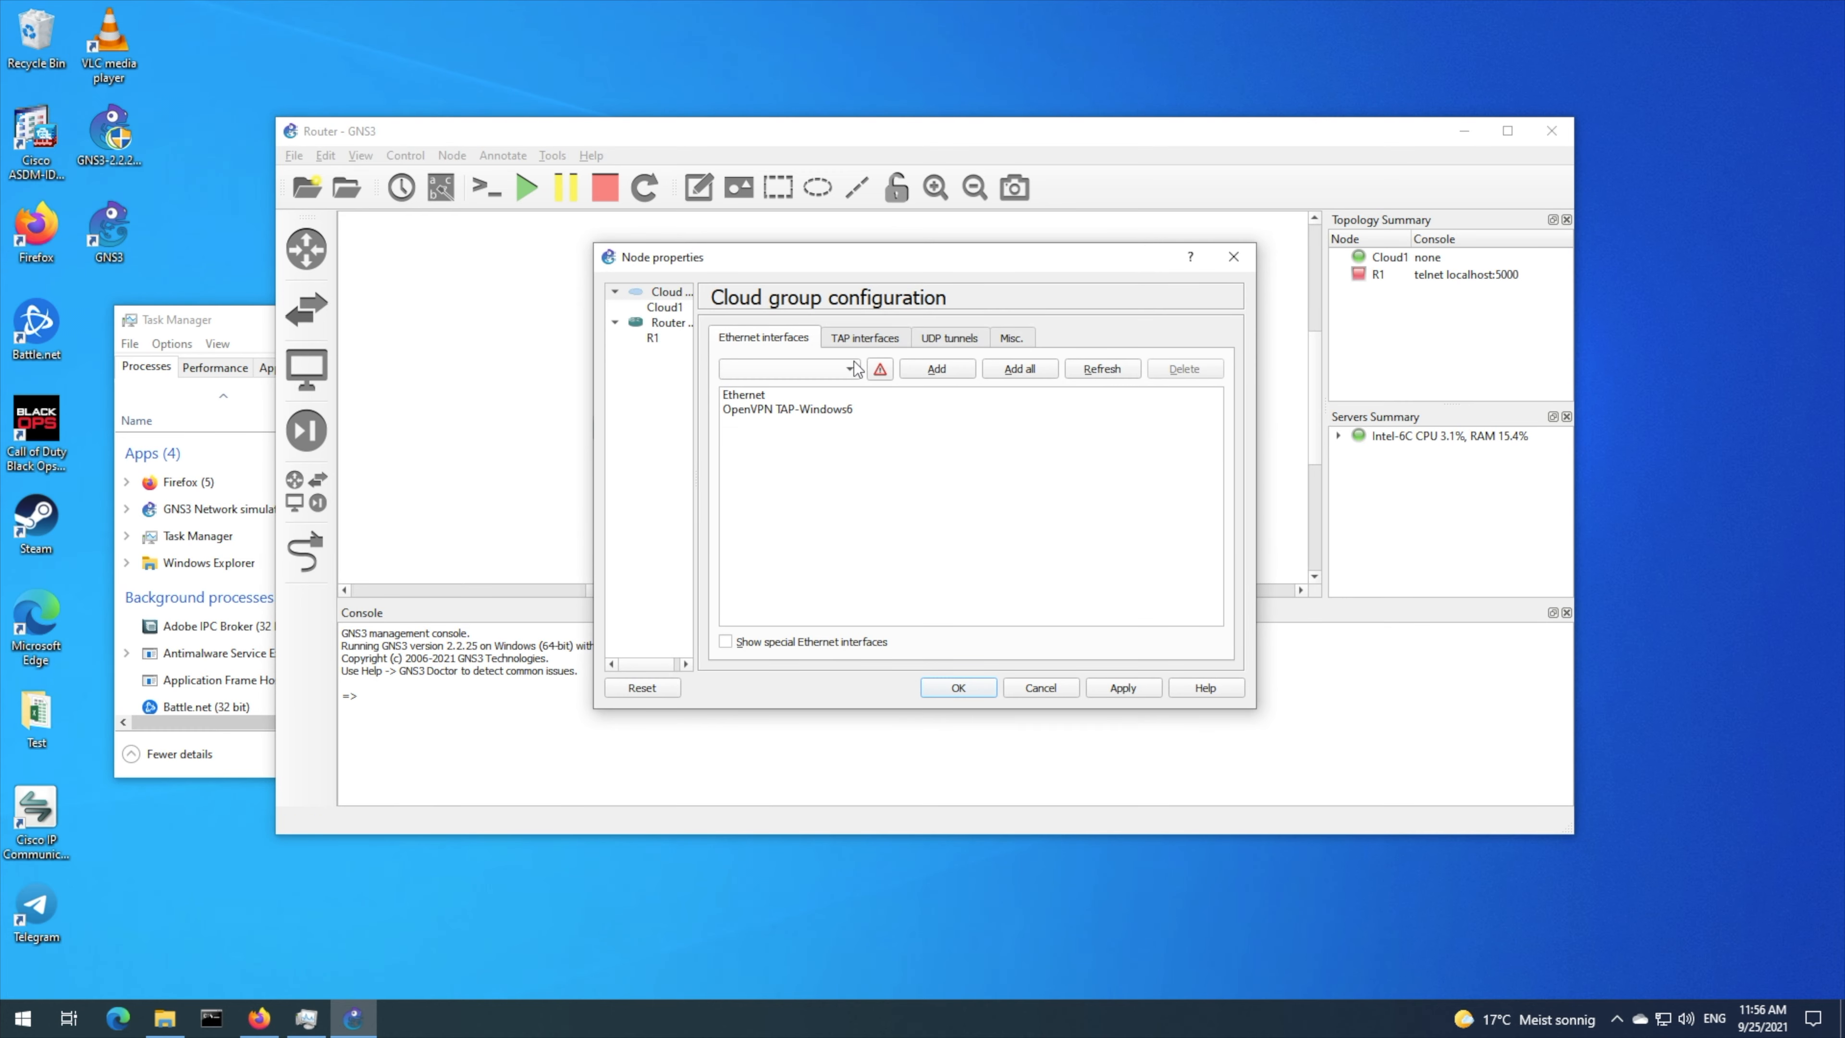
- Show special Ethernet interfaces and add OpenVPN Wintun to the cloud's interface list
{"action": "left_click", "coordinate": [725, 640]}
{"action": "left_click", "coordinate": [802, 370]}
{"action": "left_click", "coordinate": [778, 411]}
{"action": "left_click", "coordinate": [726, 642]}
{"action": "left_click", "coordinate": [725, 642]}
{"action": "left_click", "coordinate": [1140, 688]}
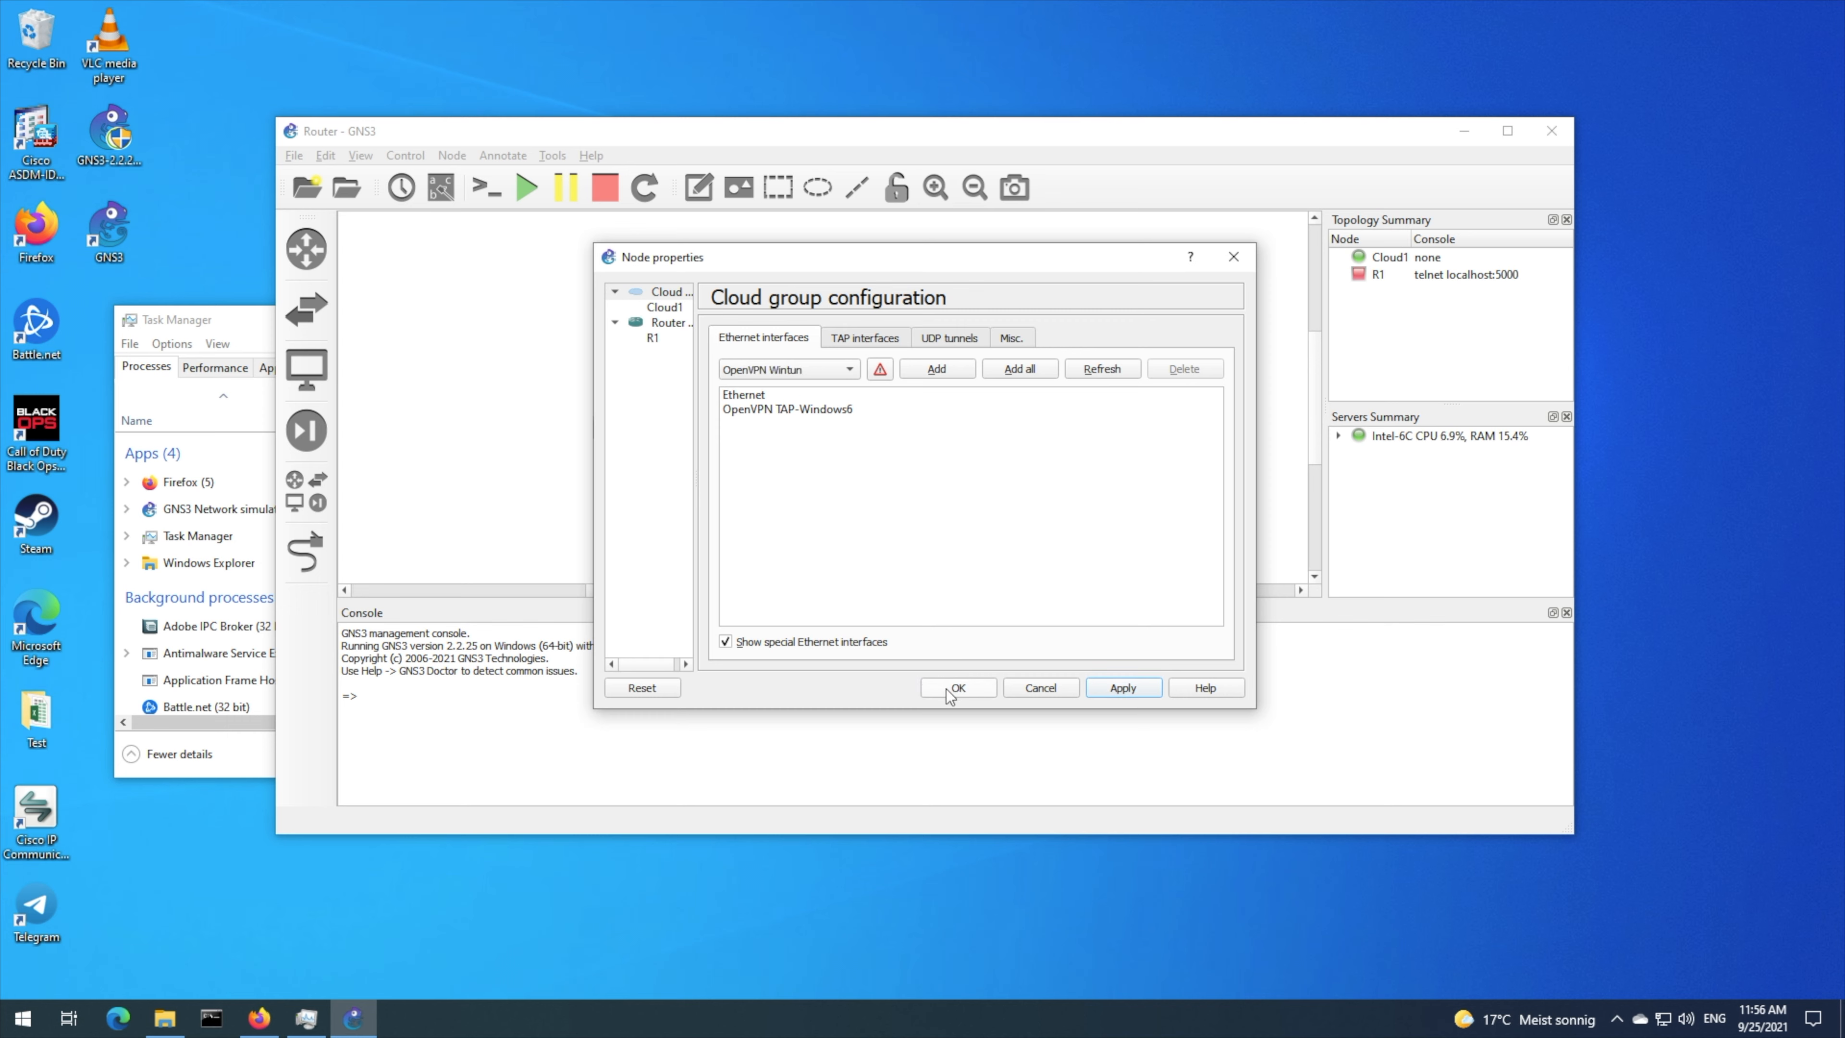
{"action": "left_click", "coordinate": [934, 369]}
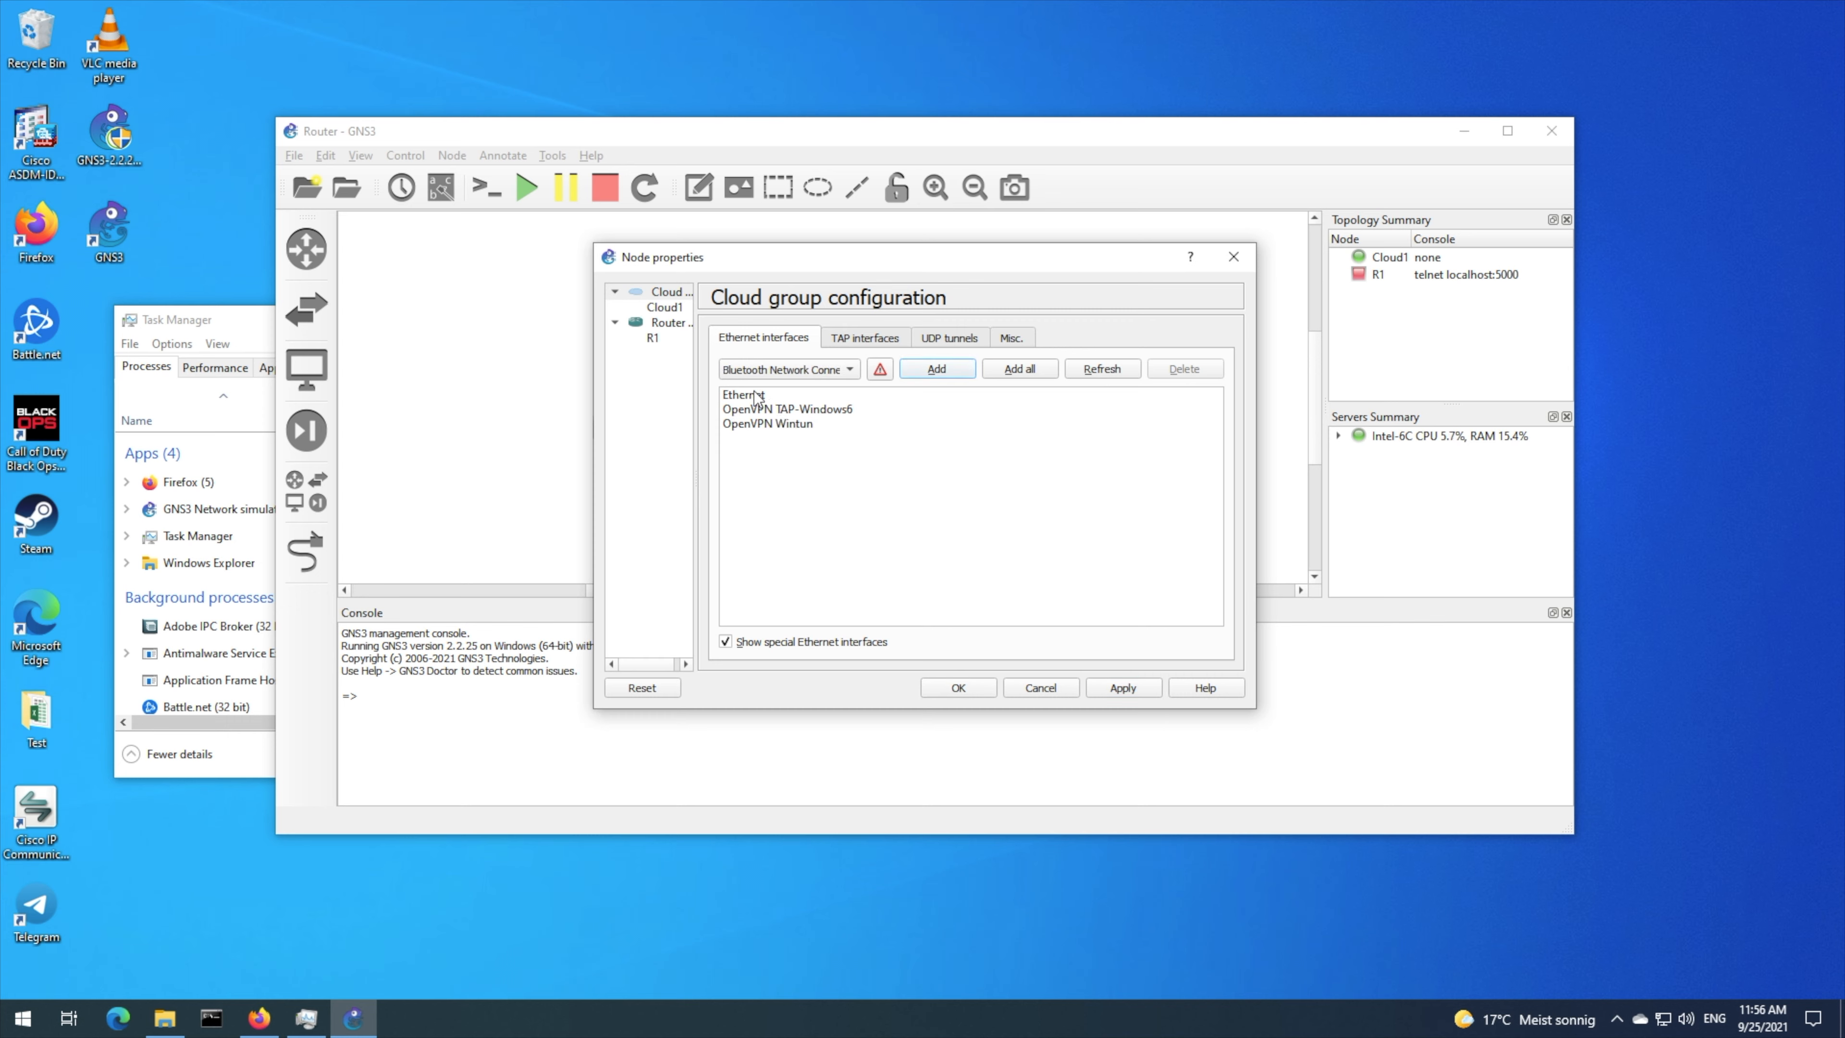
- Hide the special Ethernet interfaces and delete OpenVPN Wintun from the cloud's interface list
{"action": "left_click", "coordinate": [801, 429]}
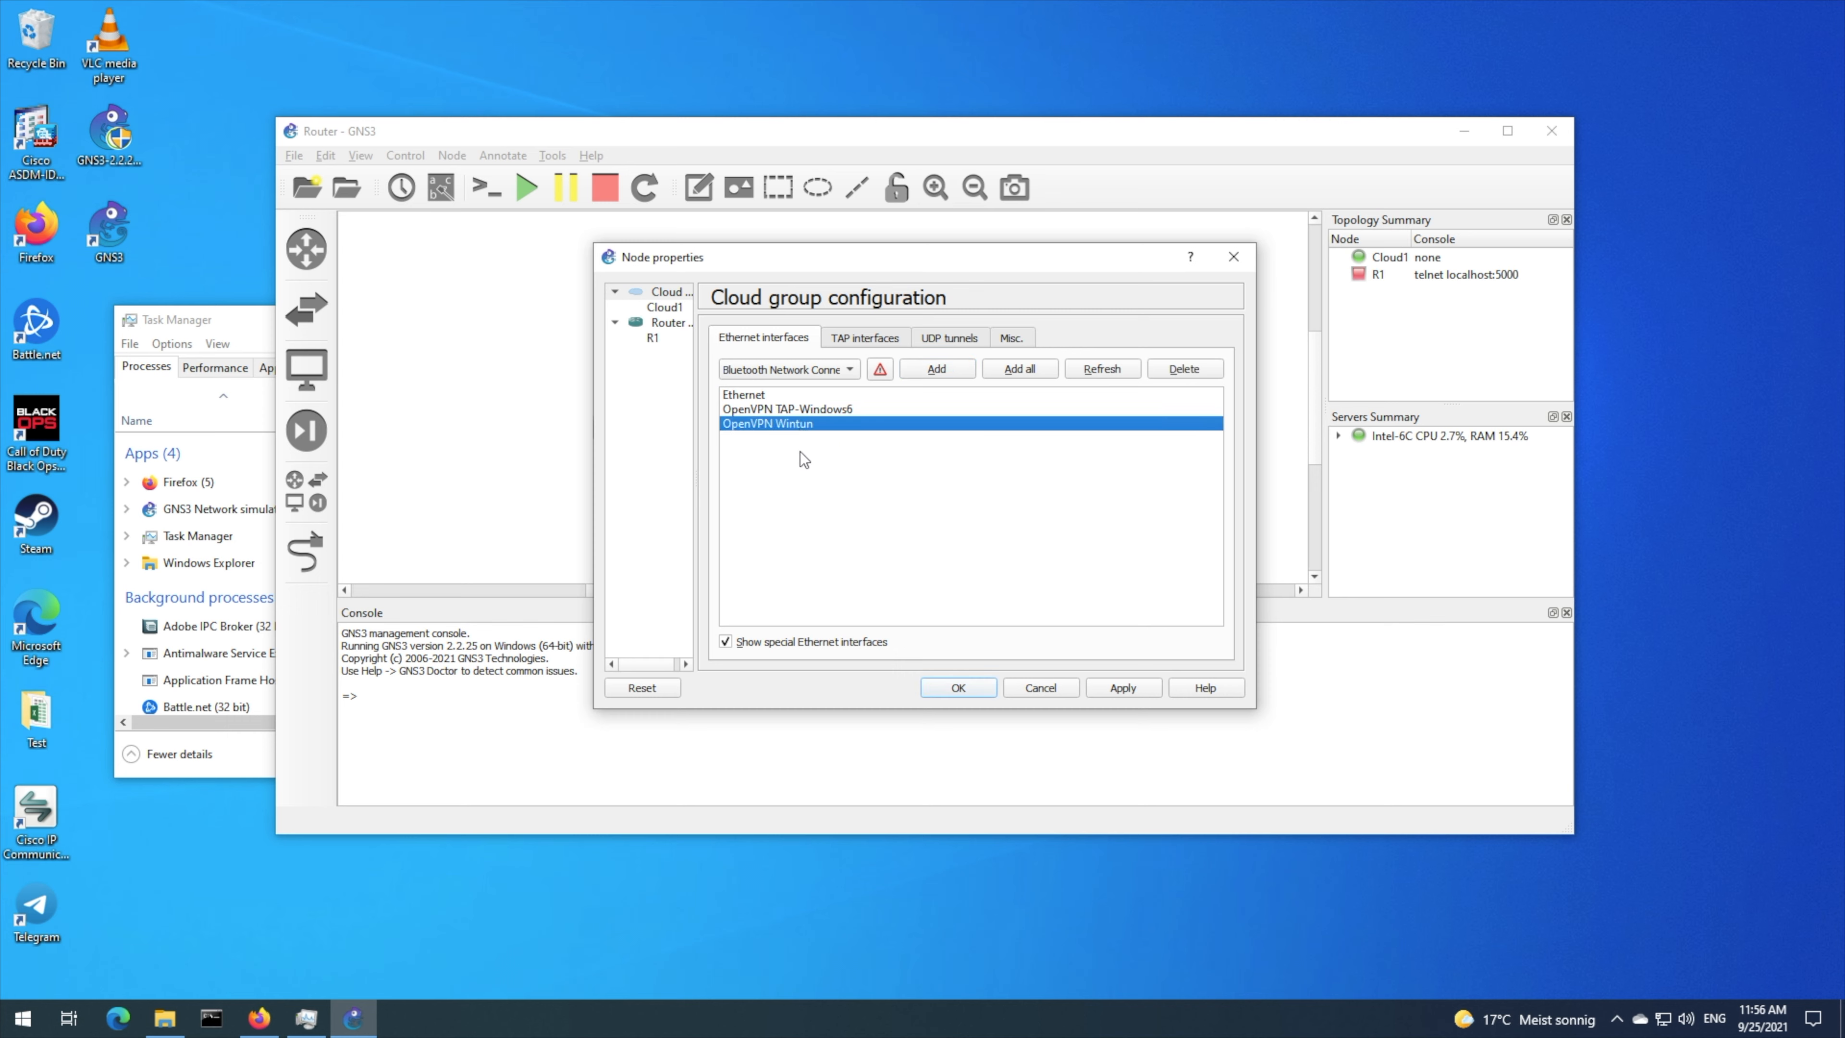
{"action": "left_click", "coordinate": [733, 644]}
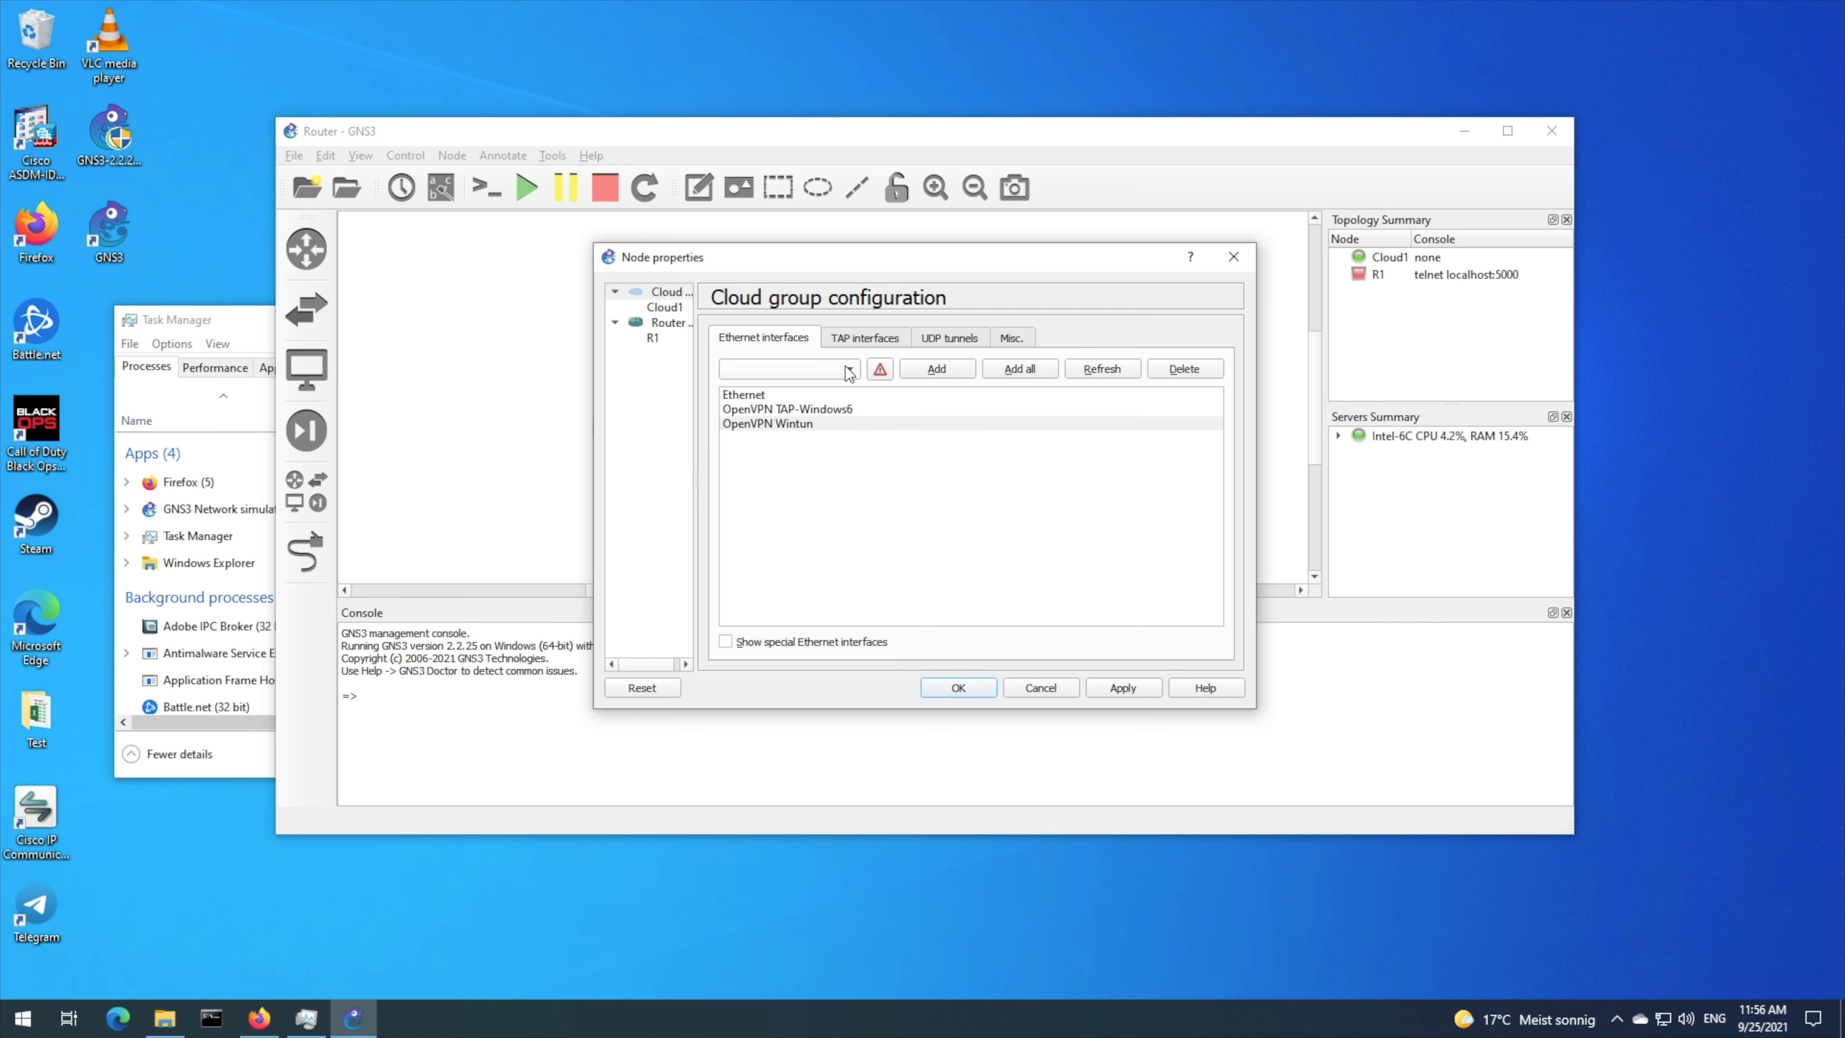
{"action": "left_click", "coordinate": [819, 426]}
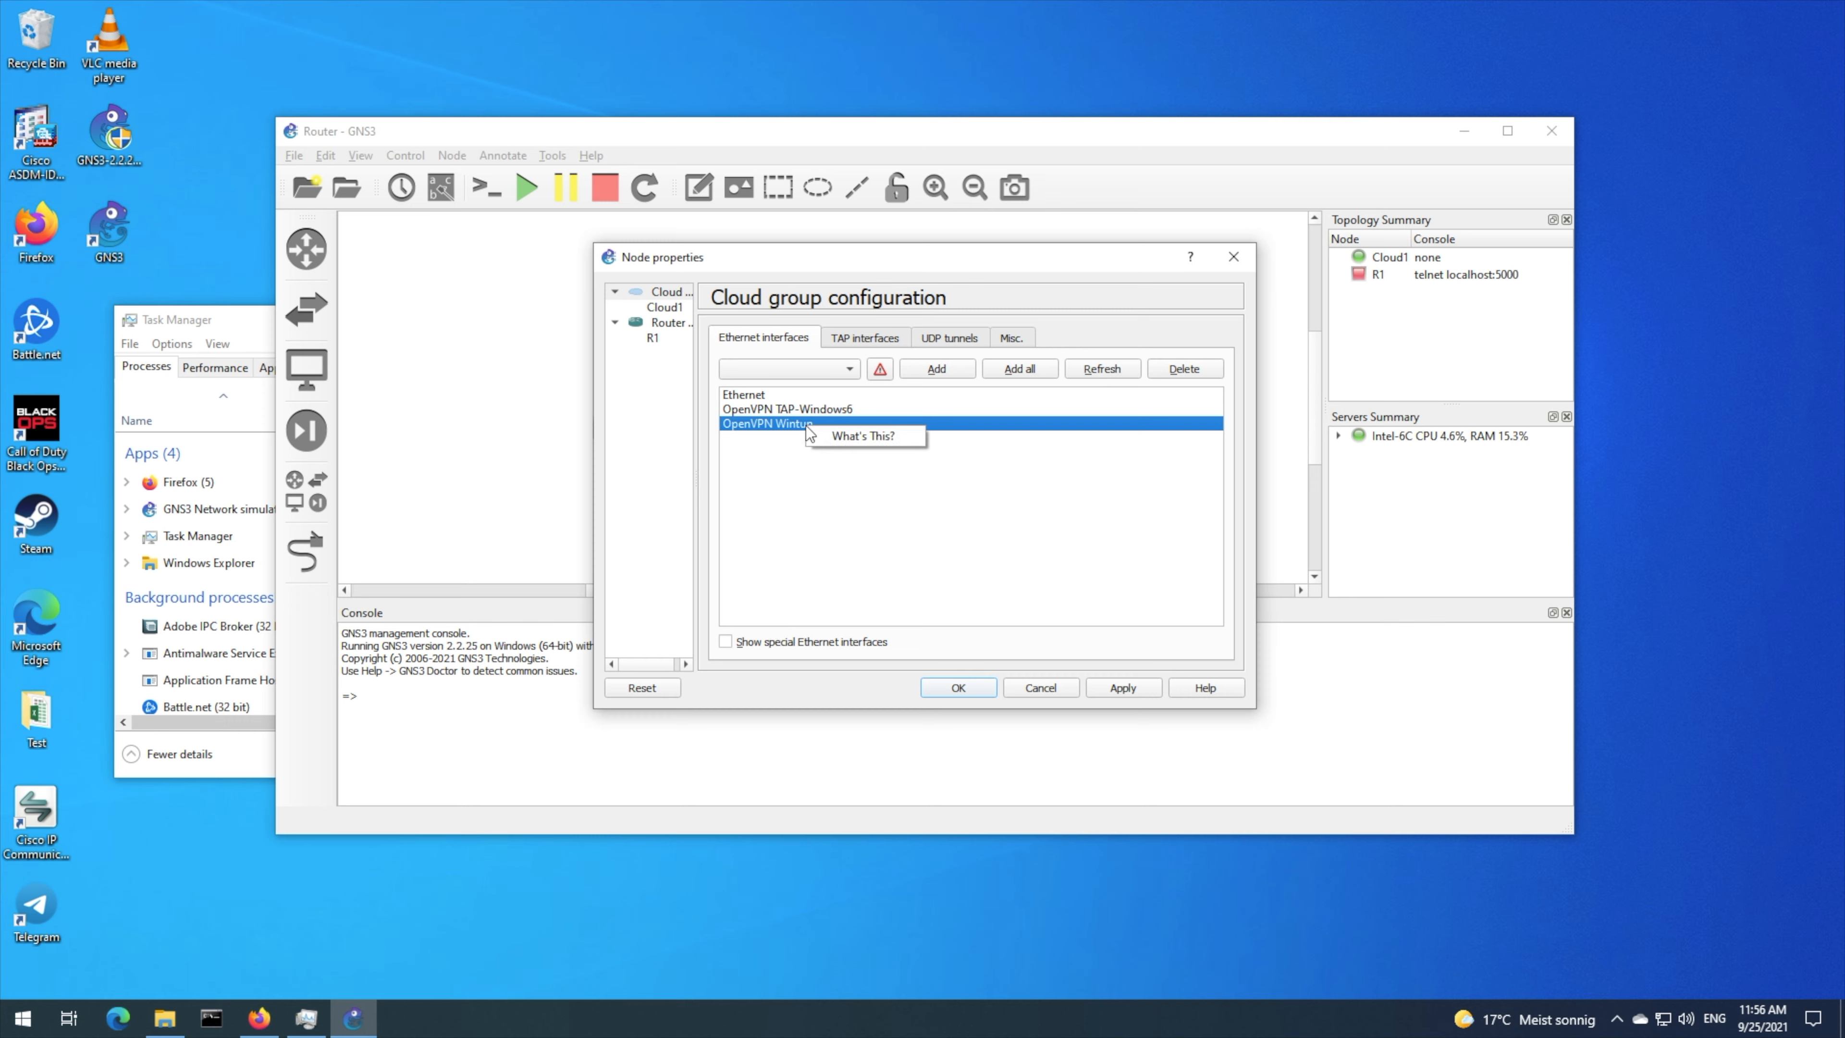
{"action": "left_click", "coordinate": [1184, 368]}
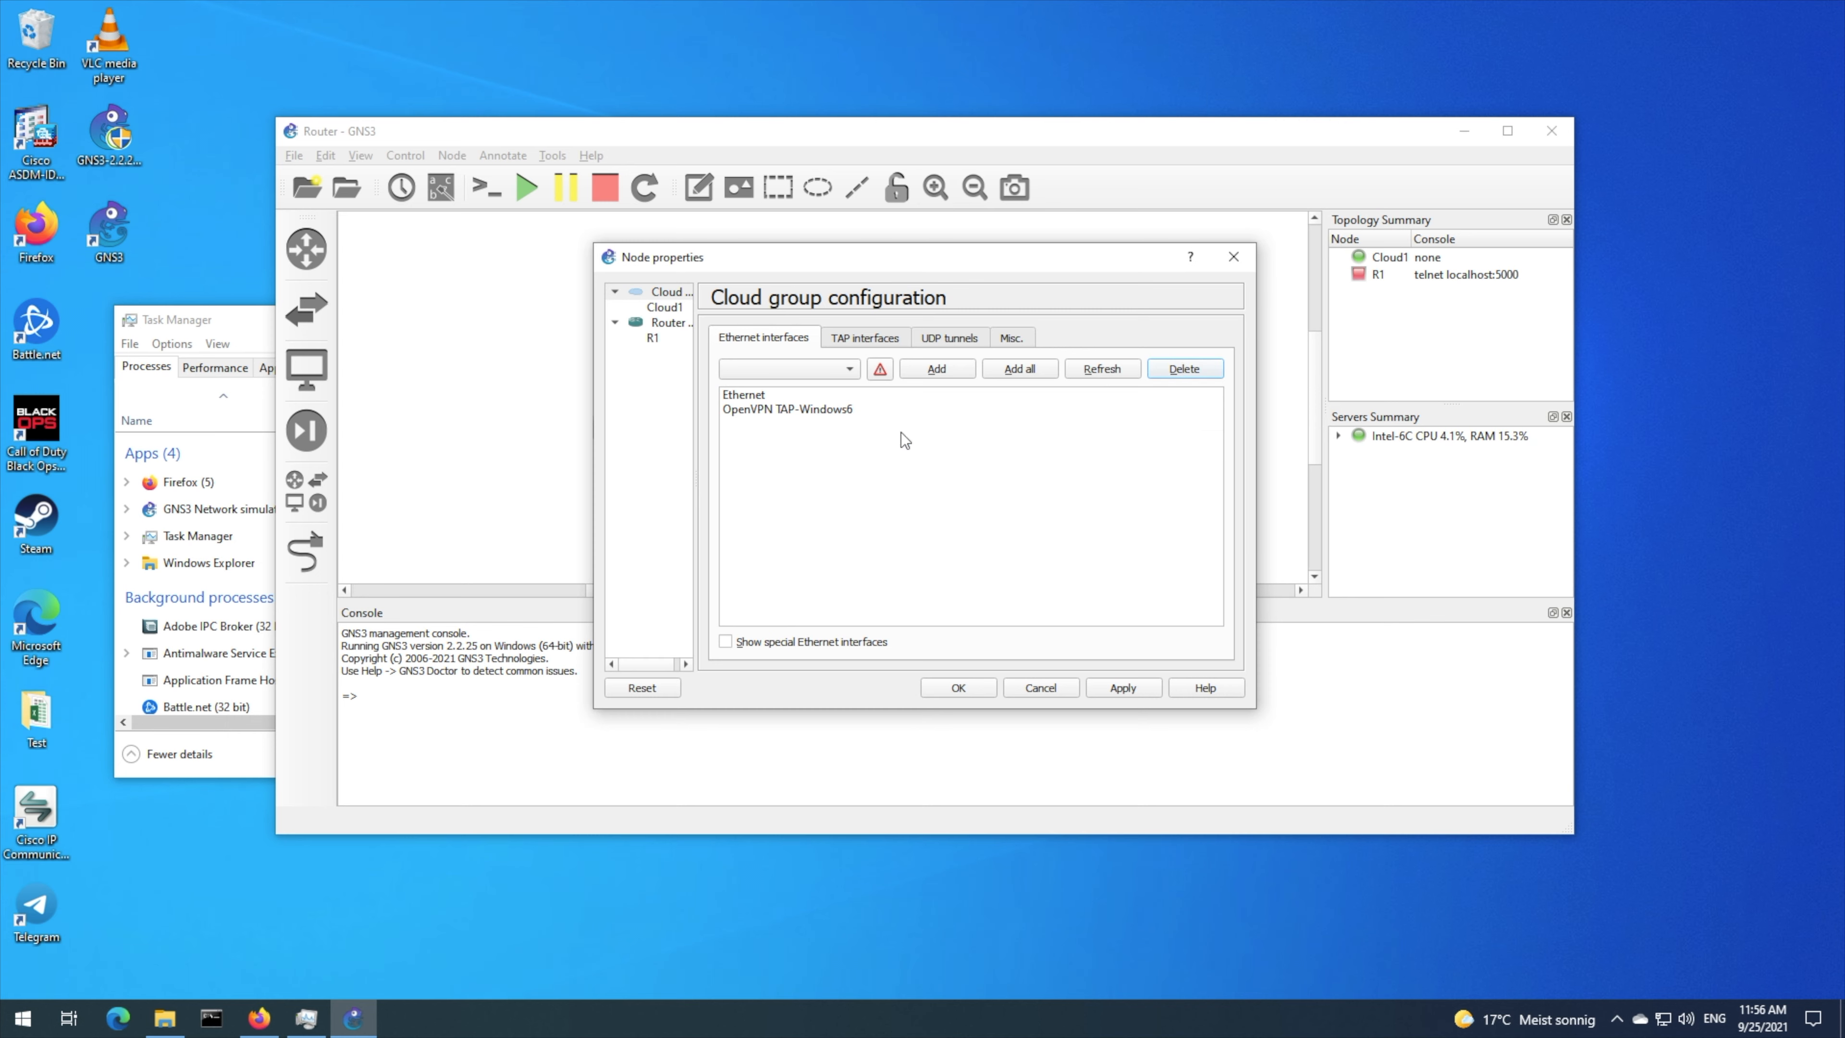
- Delete OpenVPN TAP-Windows6 from the cloud's Ethernet interface list
{"action": "left_click", "coordinate": [883, 409]}
{"action": "left_click", "coordinate": [1209, 369]}
{"action": "left_click", "coordinate": [854, 370]}
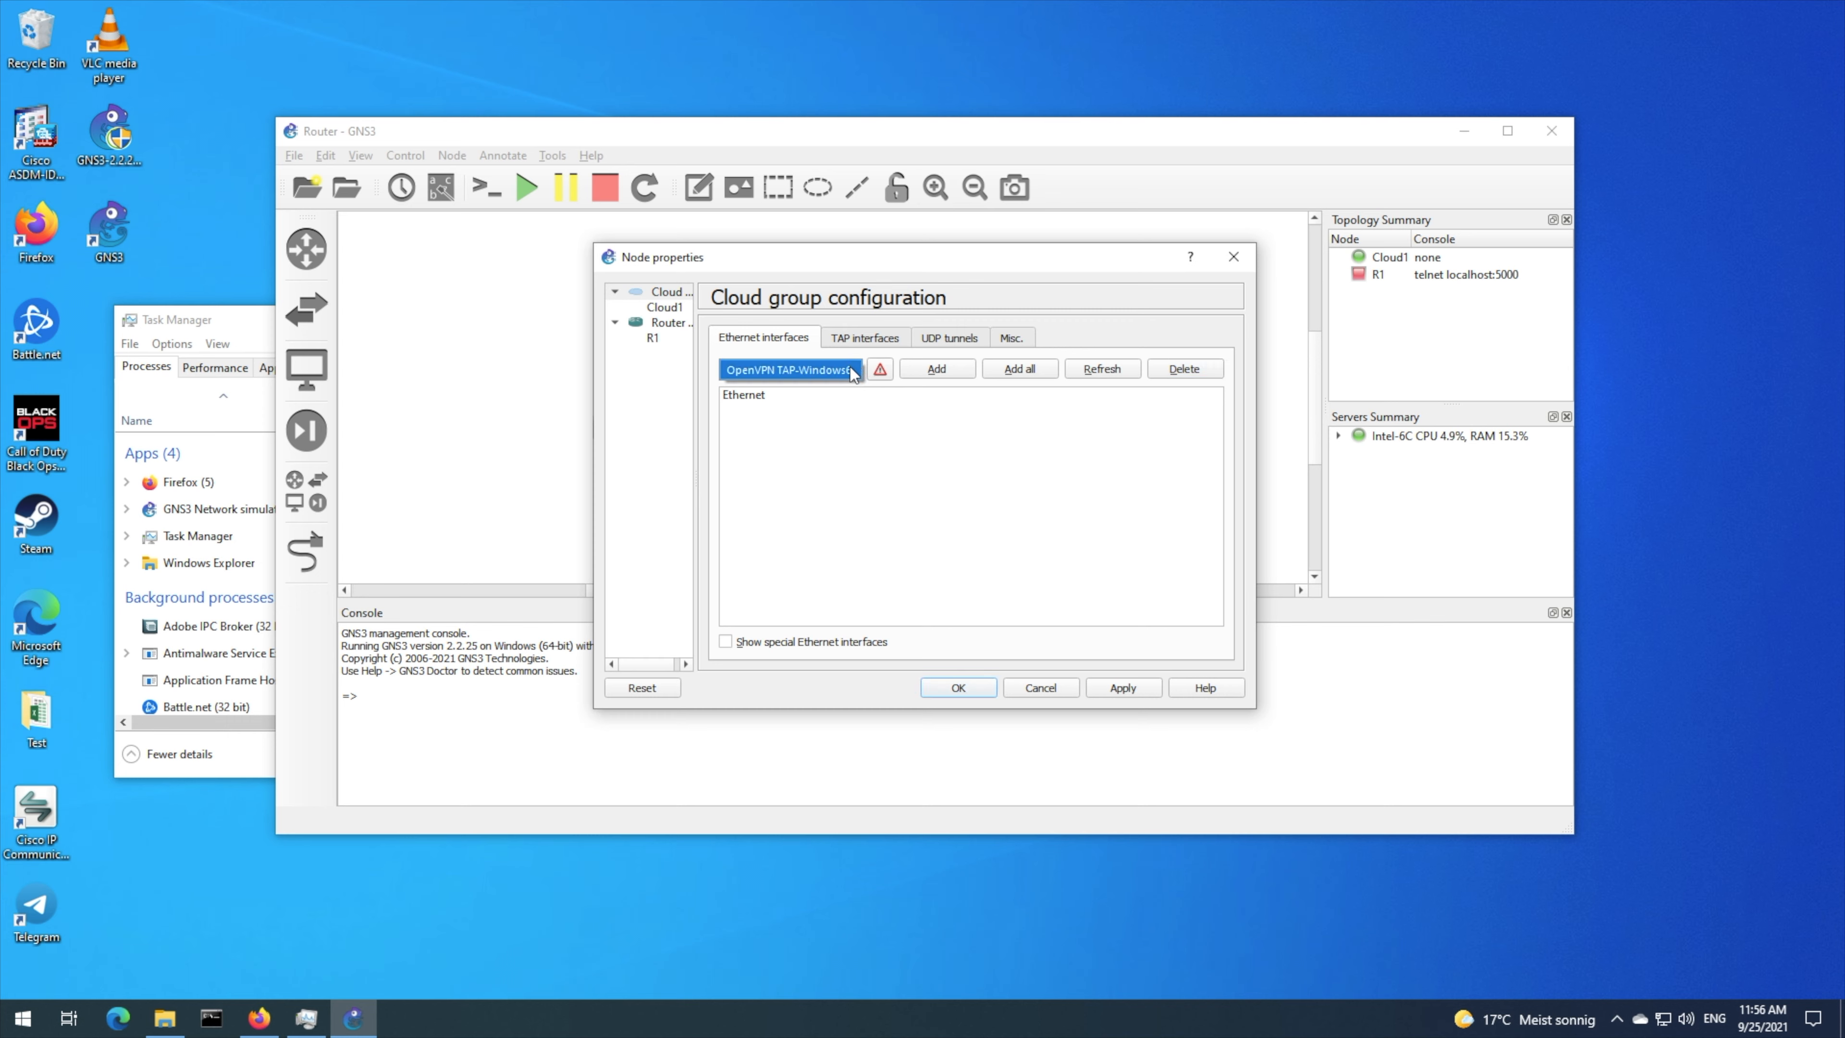
{"action": "left_click", "coordinate": [849, 369]}
- With special Ethernet interfaces shown, add Loopback to the cloud's interface list and accept the configuration
{"action": "left_click", "coordinate": [817, 367]}
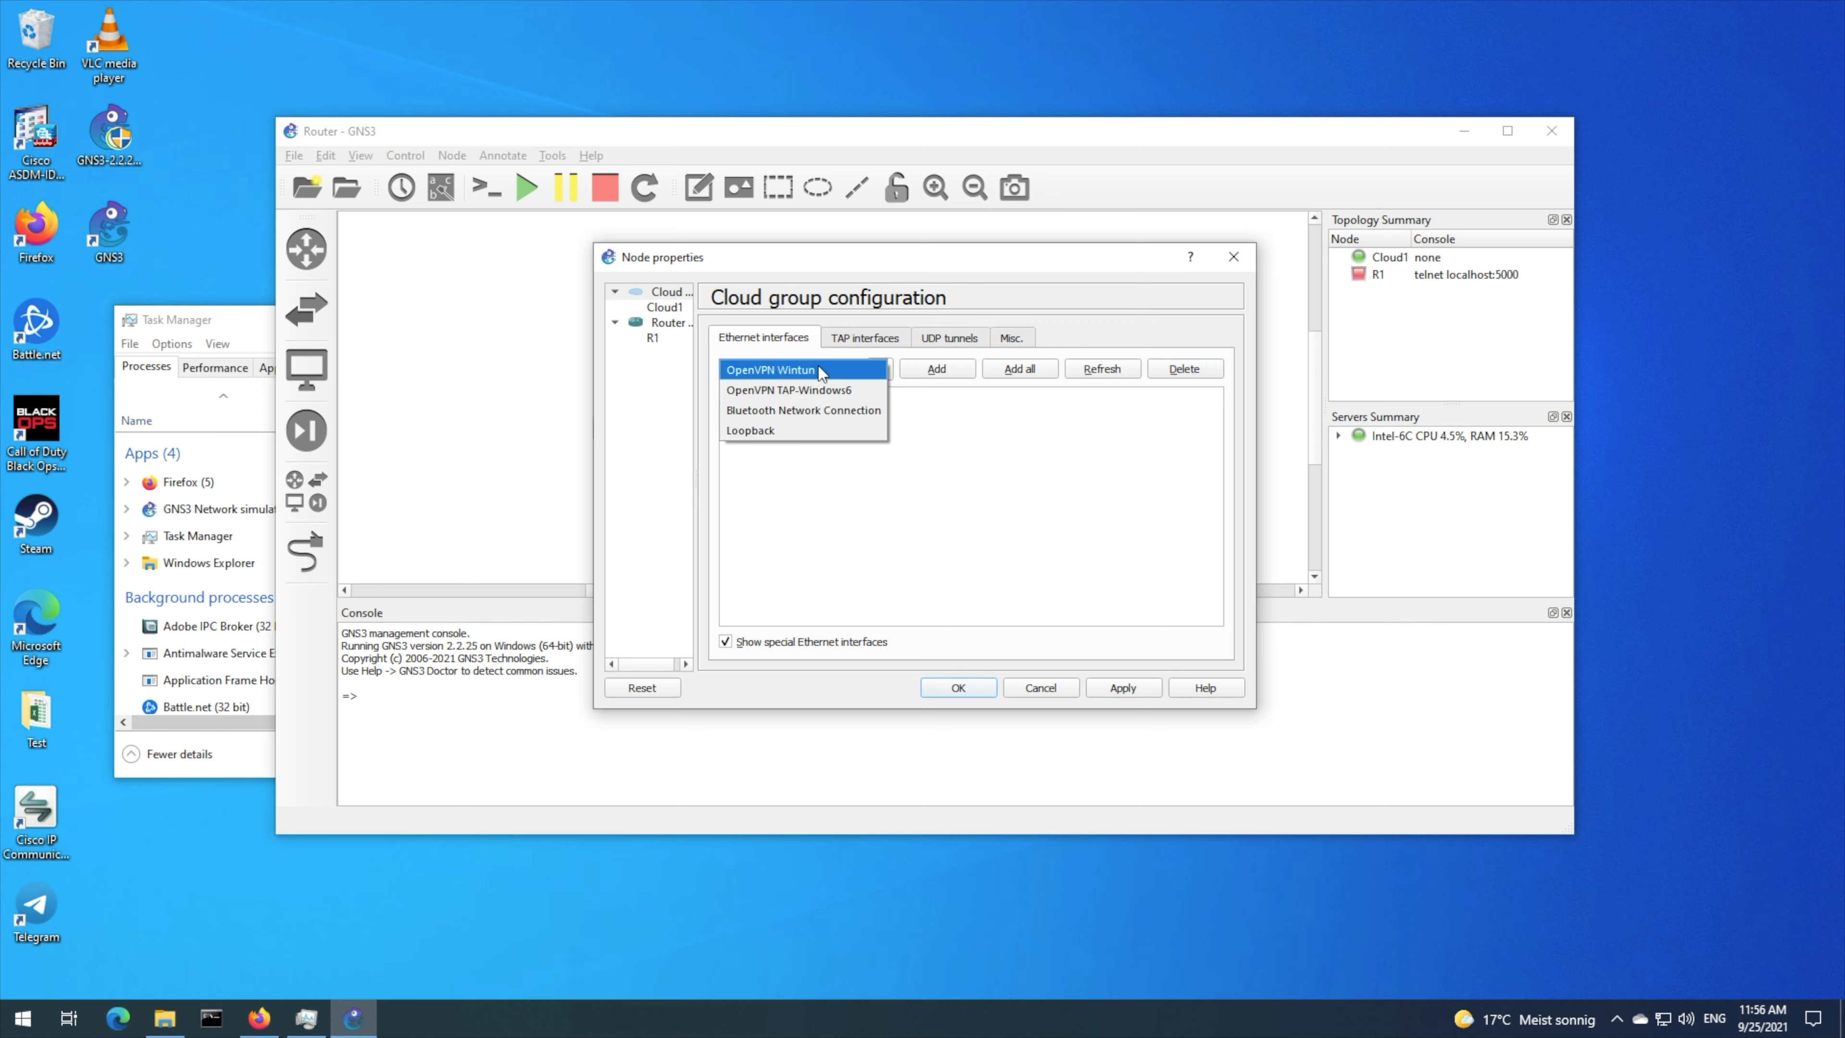
{"action": "left_click", "coordinate": [785, 426]}
{"action": "left_click", "coordinate": [904, 376]}
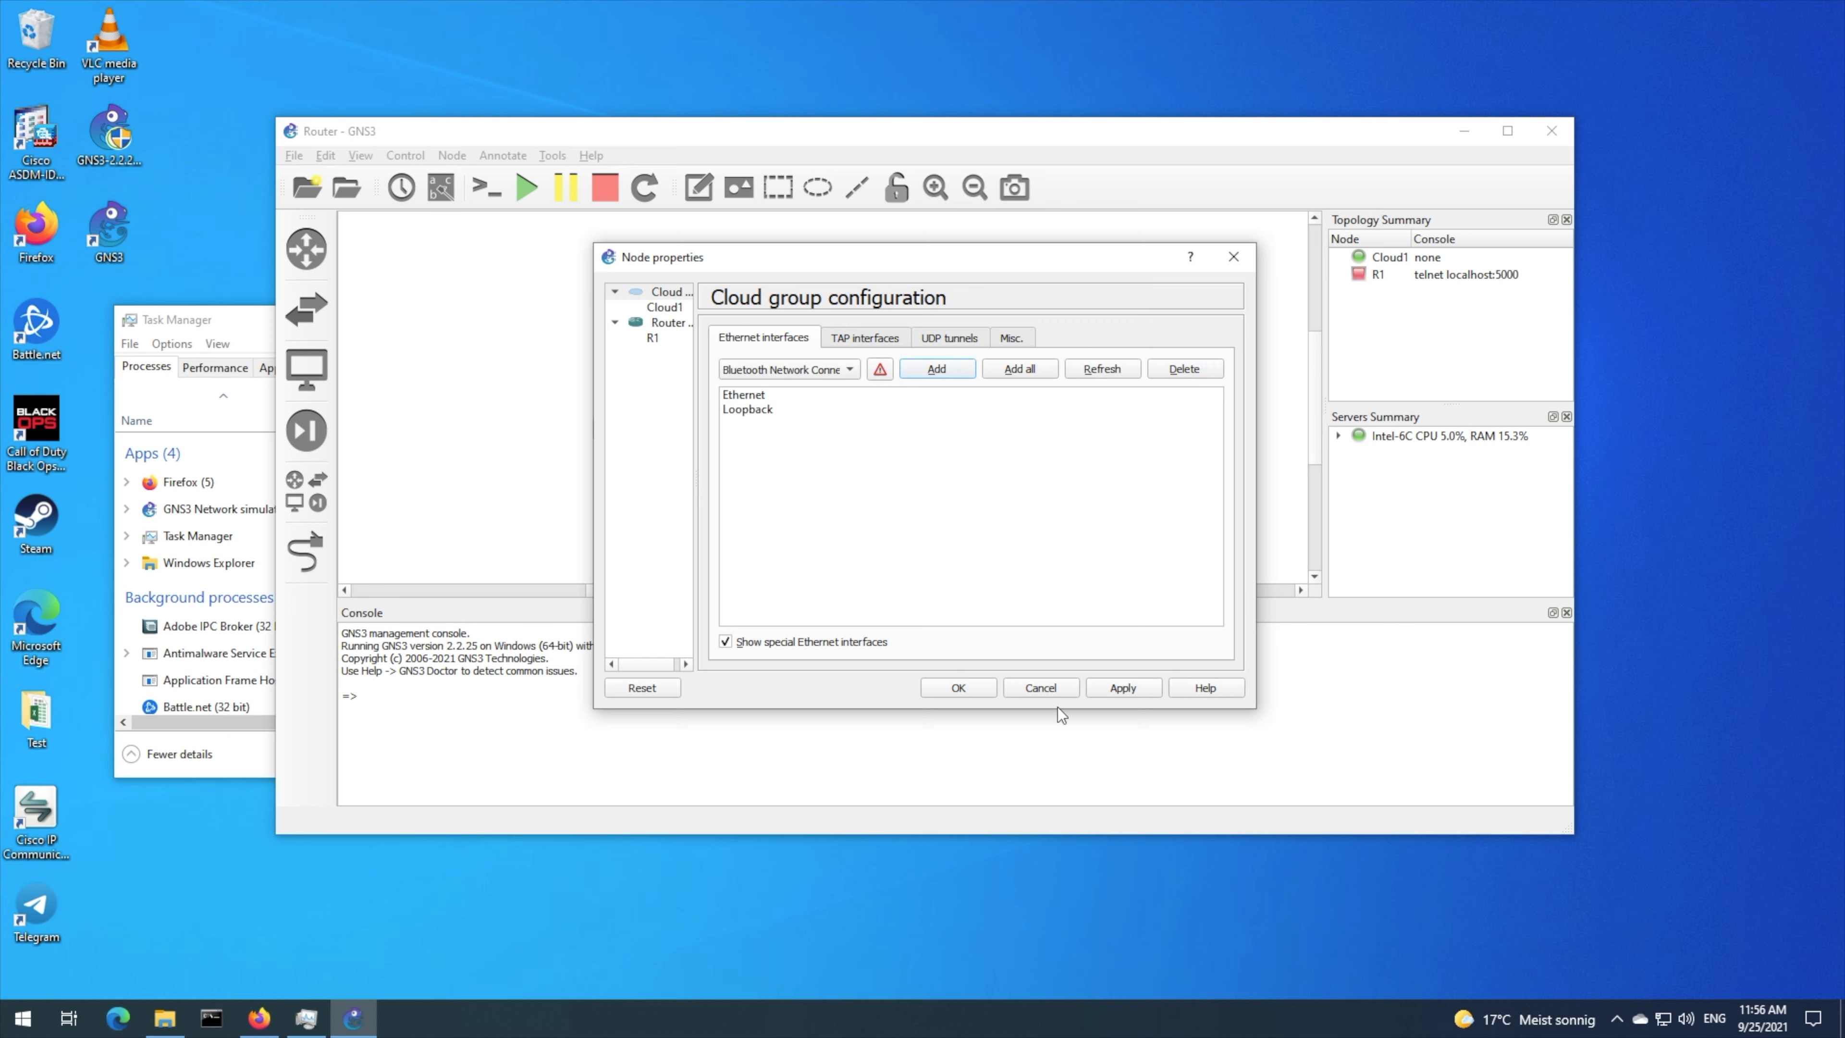
{"action": "left_click", "coordinate": [857, 394]}
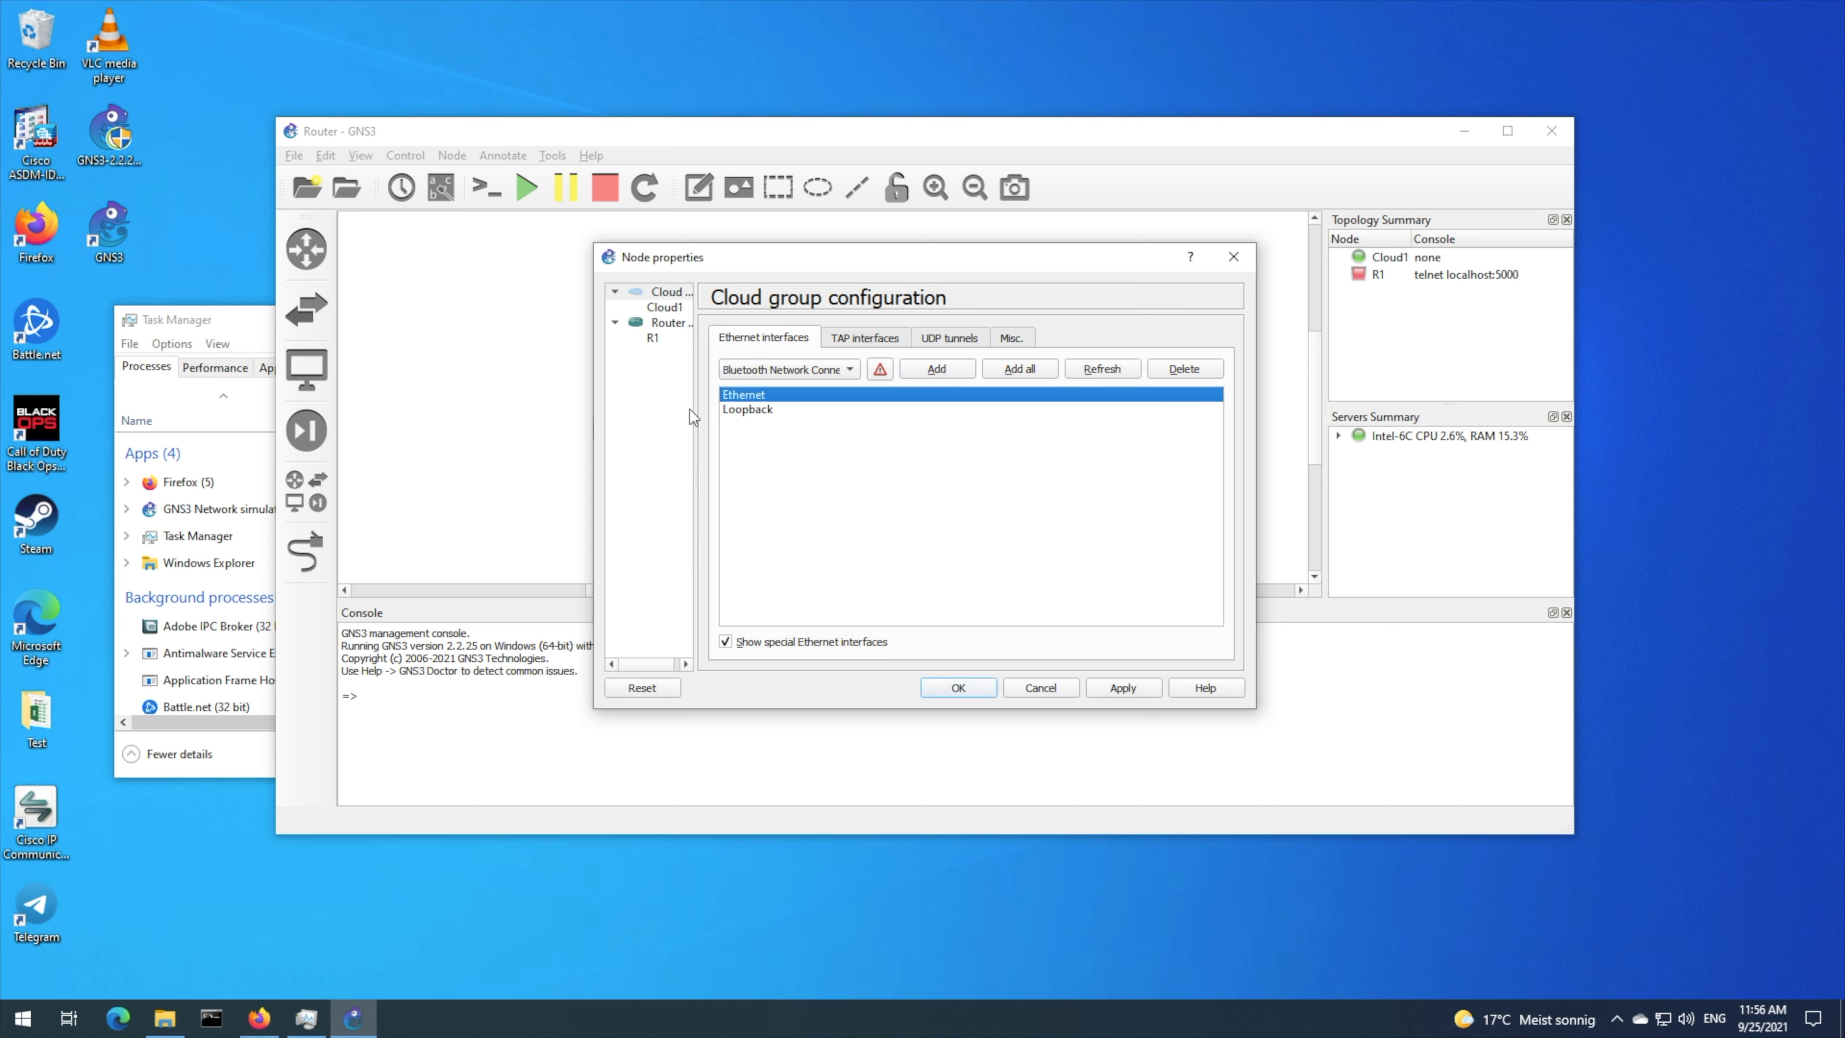
{"action": "left_click", "coordinate": [957, 687]}
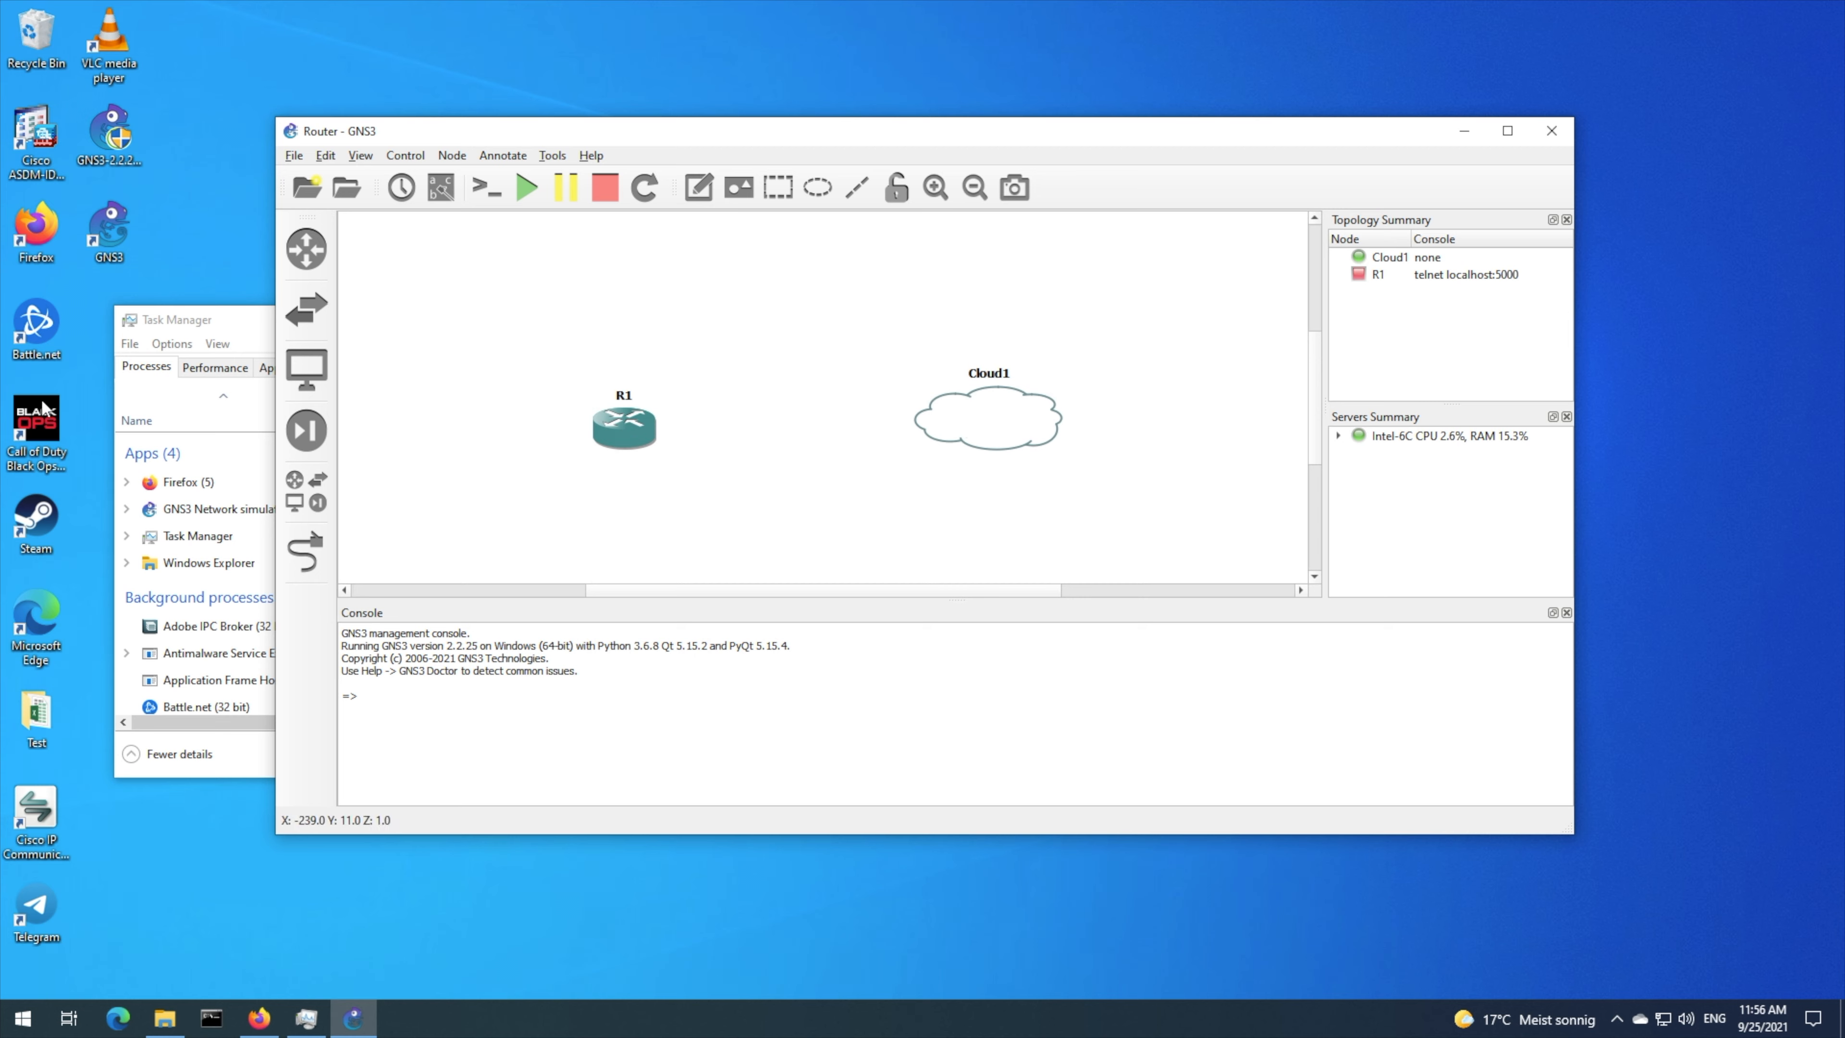
- Link Cloud1's Loopback interface to FastEthernet0/0 on R1
{"action": "left_click", "coordinate": [303, 574]}
{"action": "left_click", "coordinate": [956, 422]}
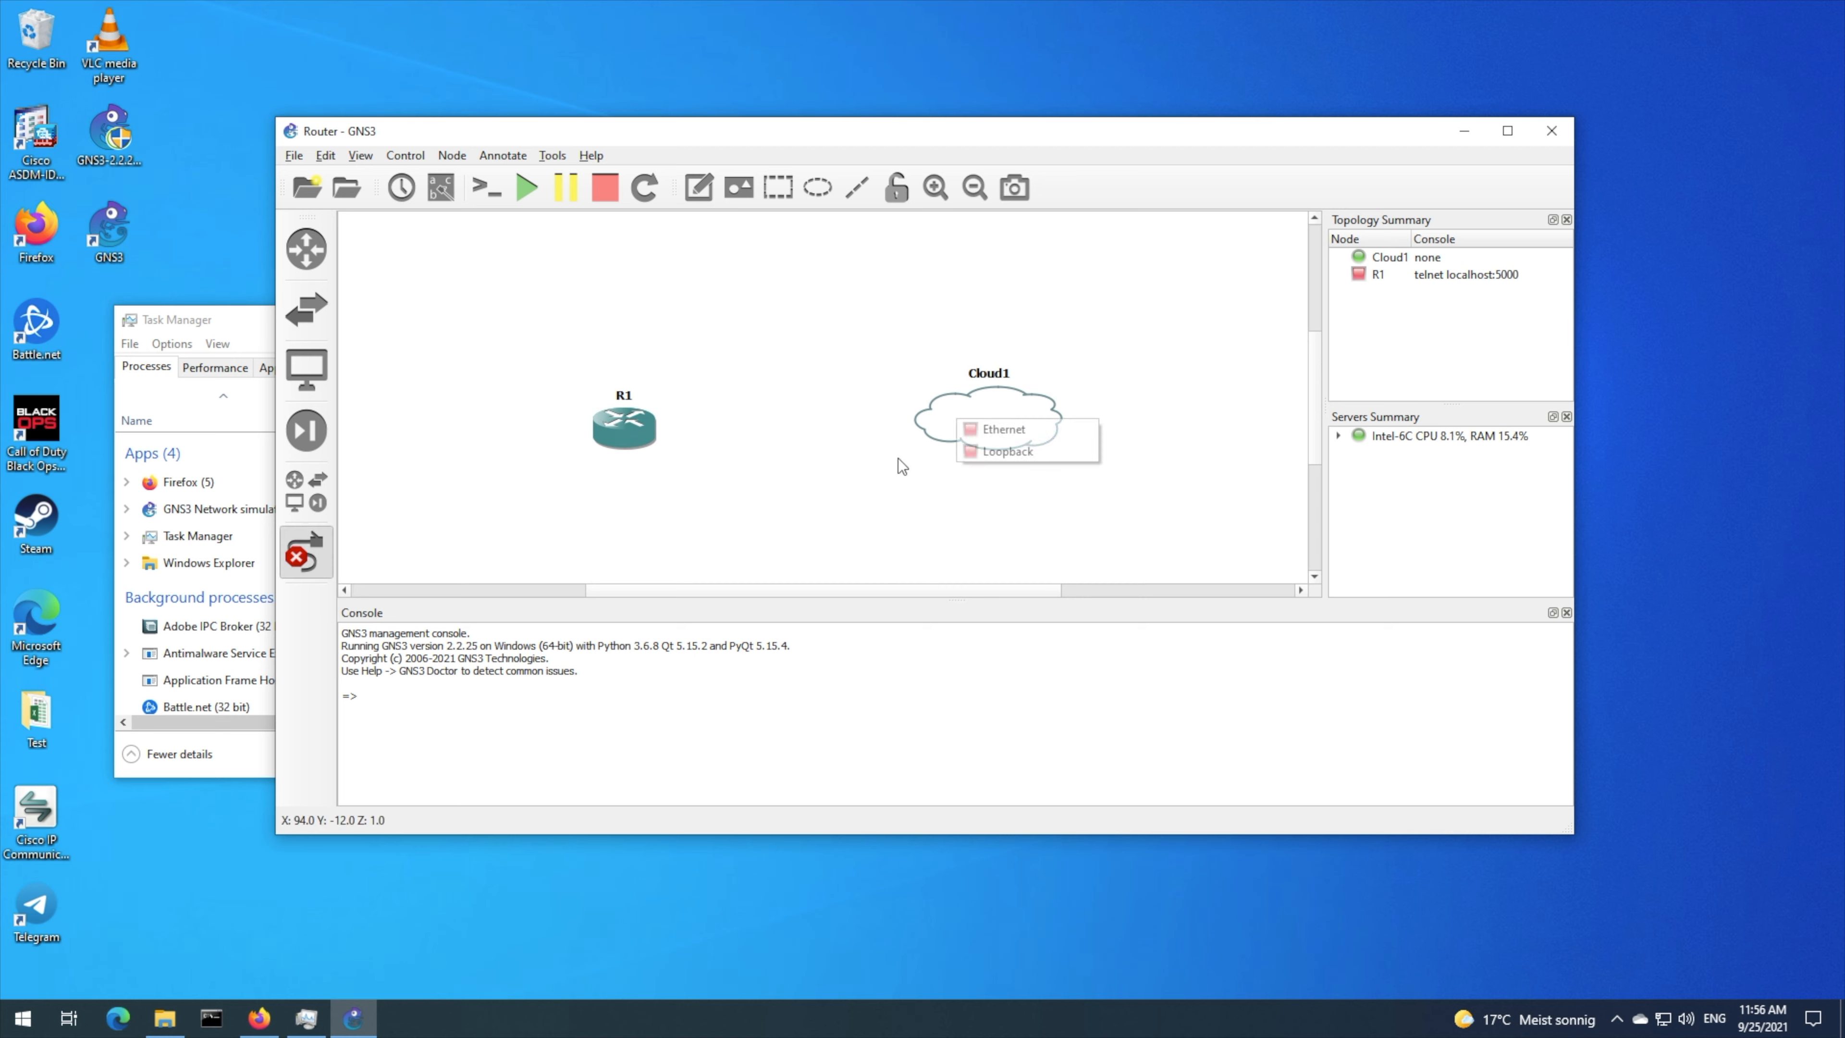
{"action": "left_click", "coordinate": [1038, 454]}
{"action": "left_click", "coordinate": [610, 420]}
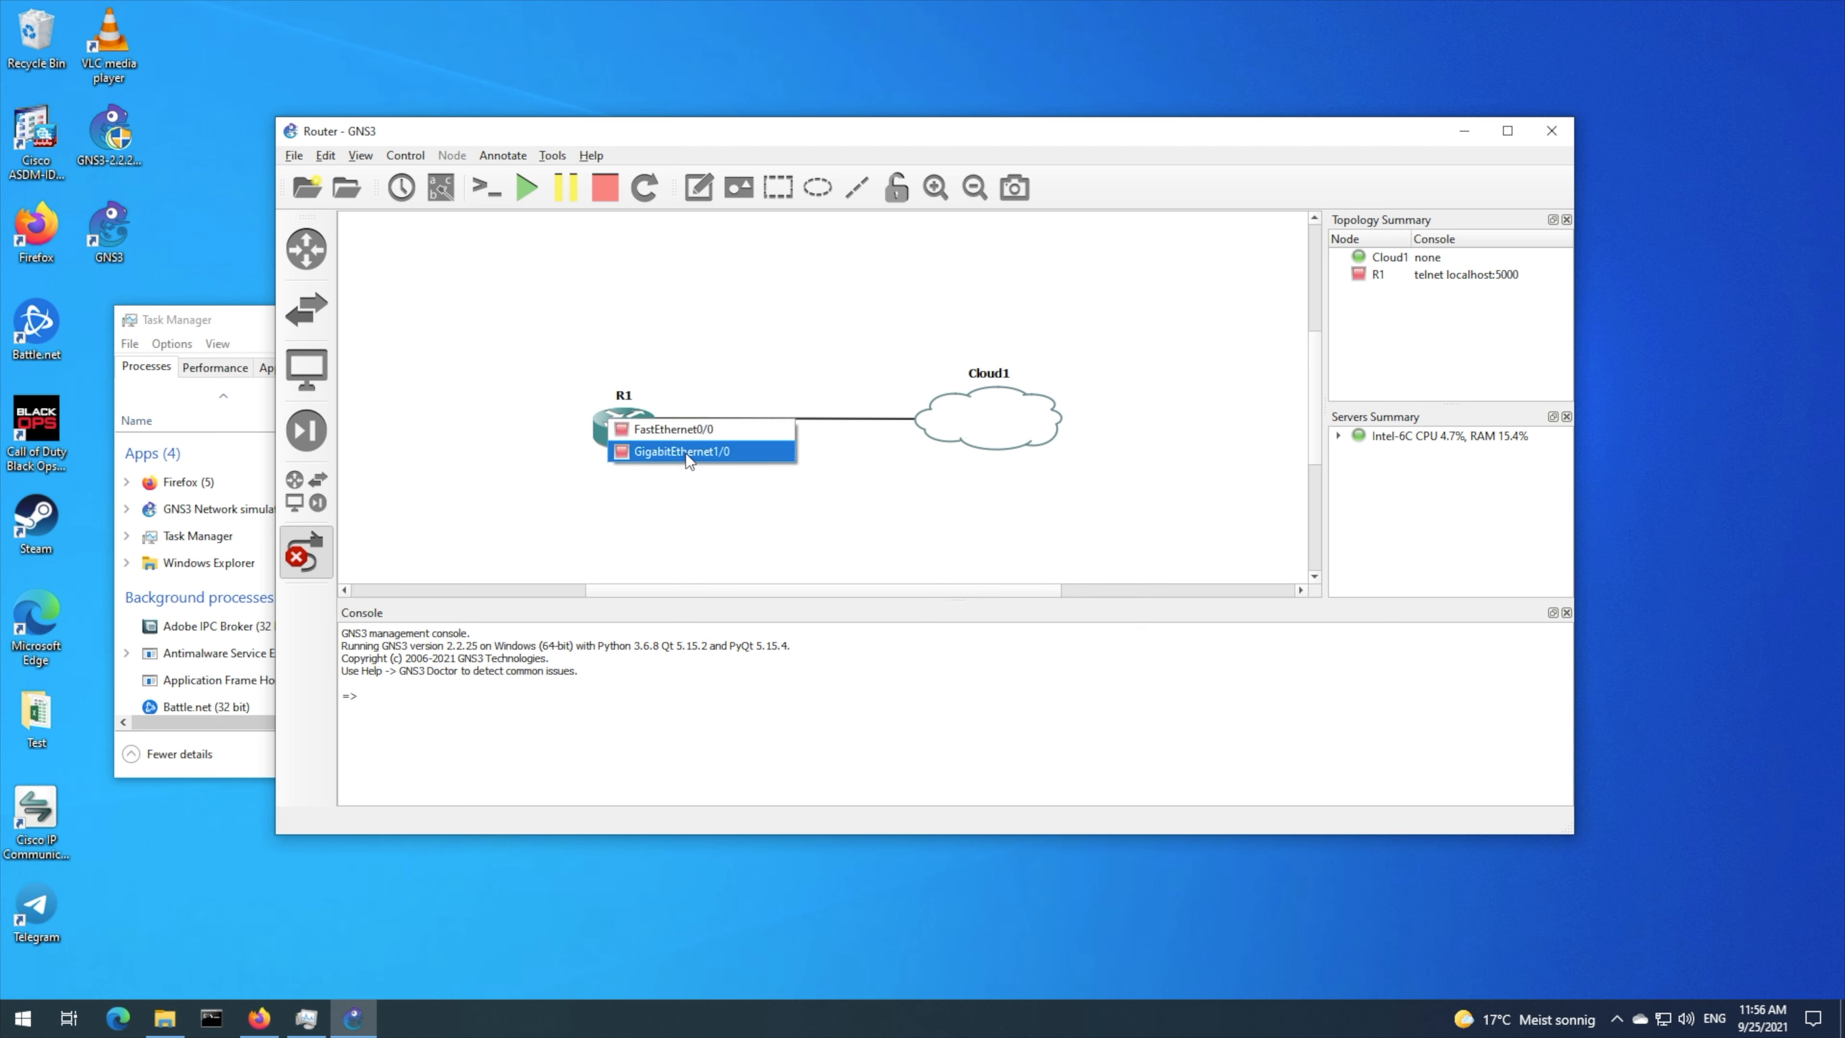
{"action": "left_click", "coordinate": [678, 427]}
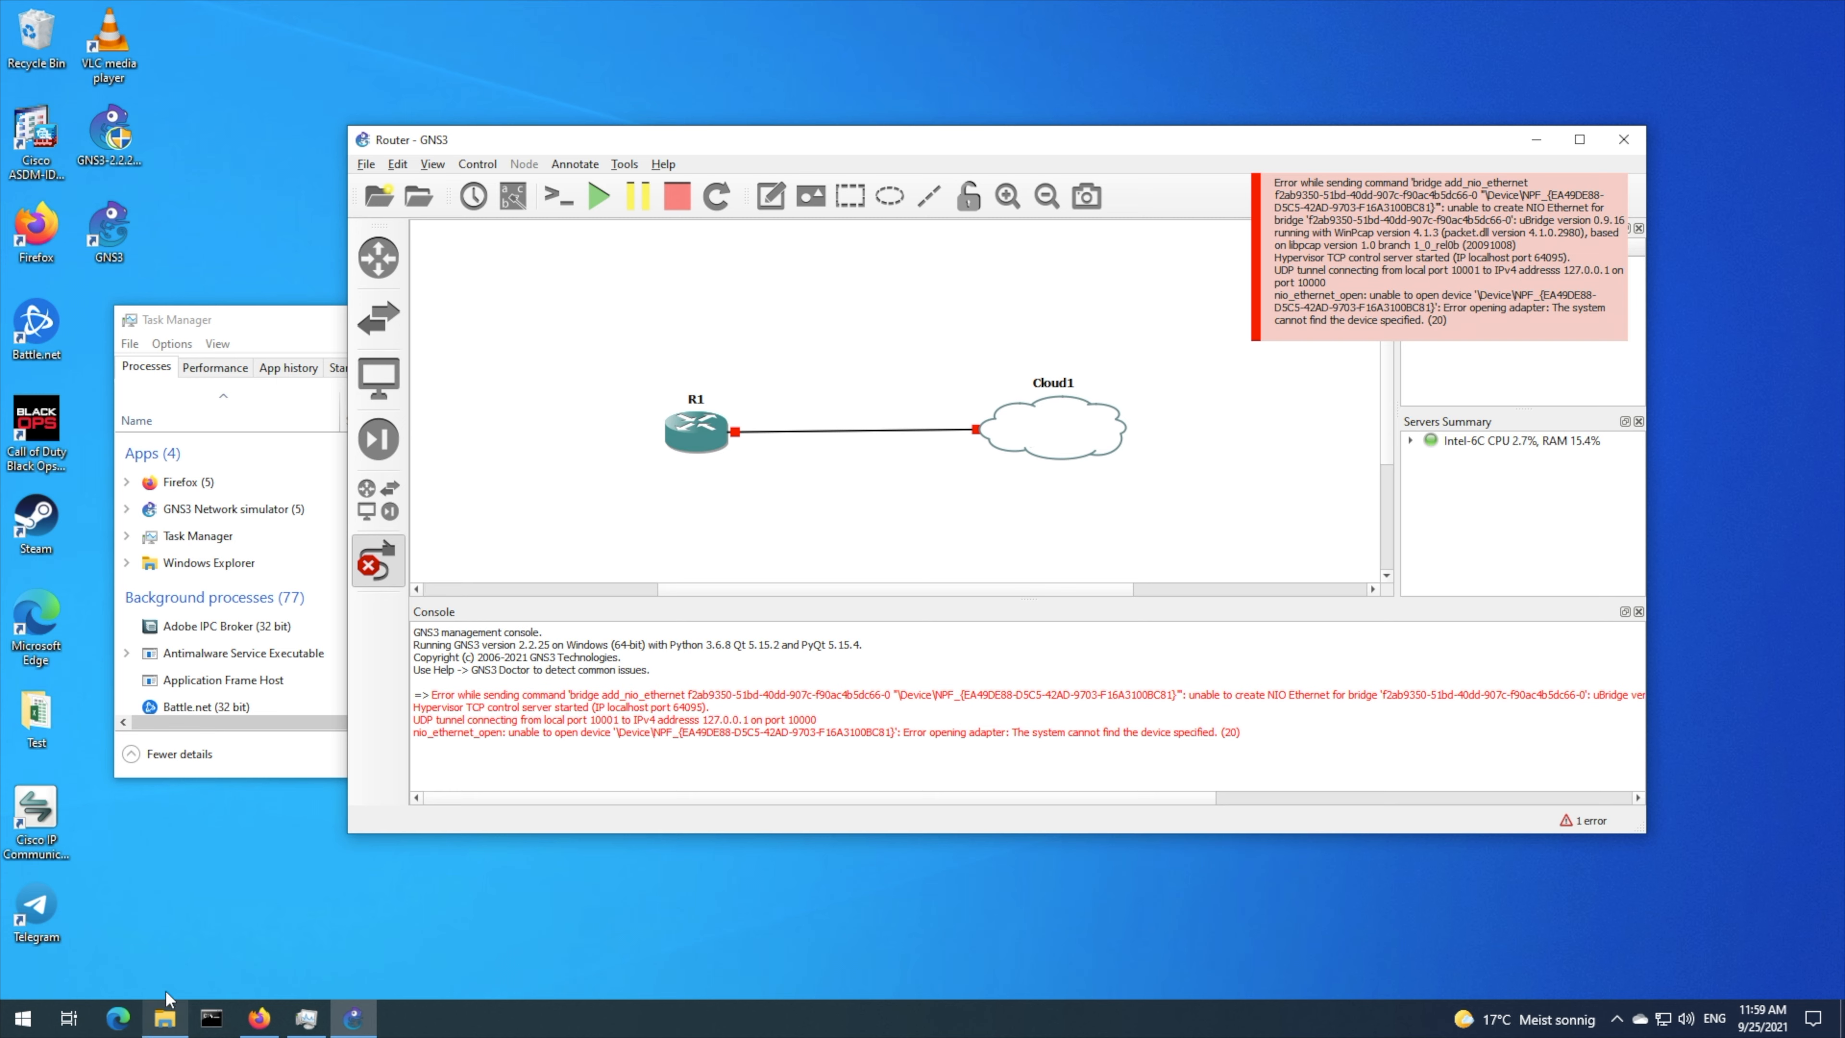
- Open Command Prompt as administrator and allow it to make changes, leaving the command line empty
{"action": "right_click", "coordinate": [211, 1018]}
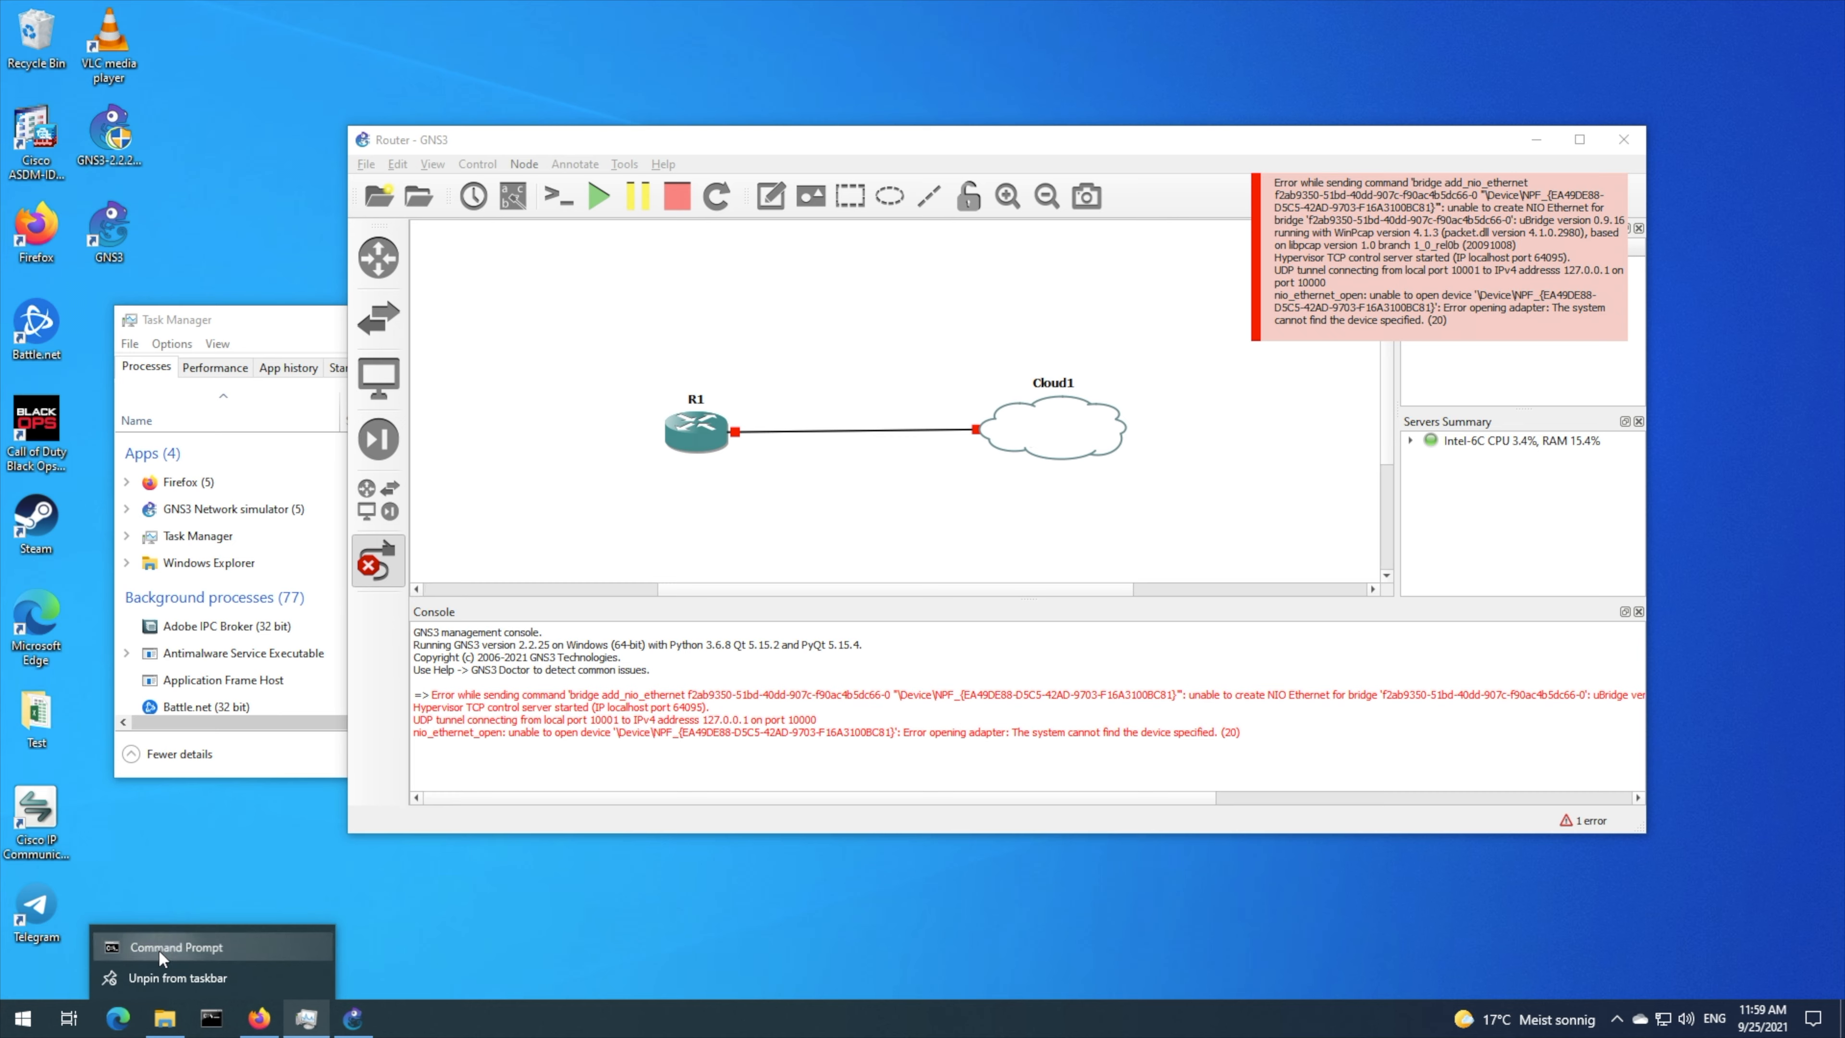
{"action": "right_click", "coordinate": [159, 949]}
{"action": "left_click", "coordinate": [219, 831]}
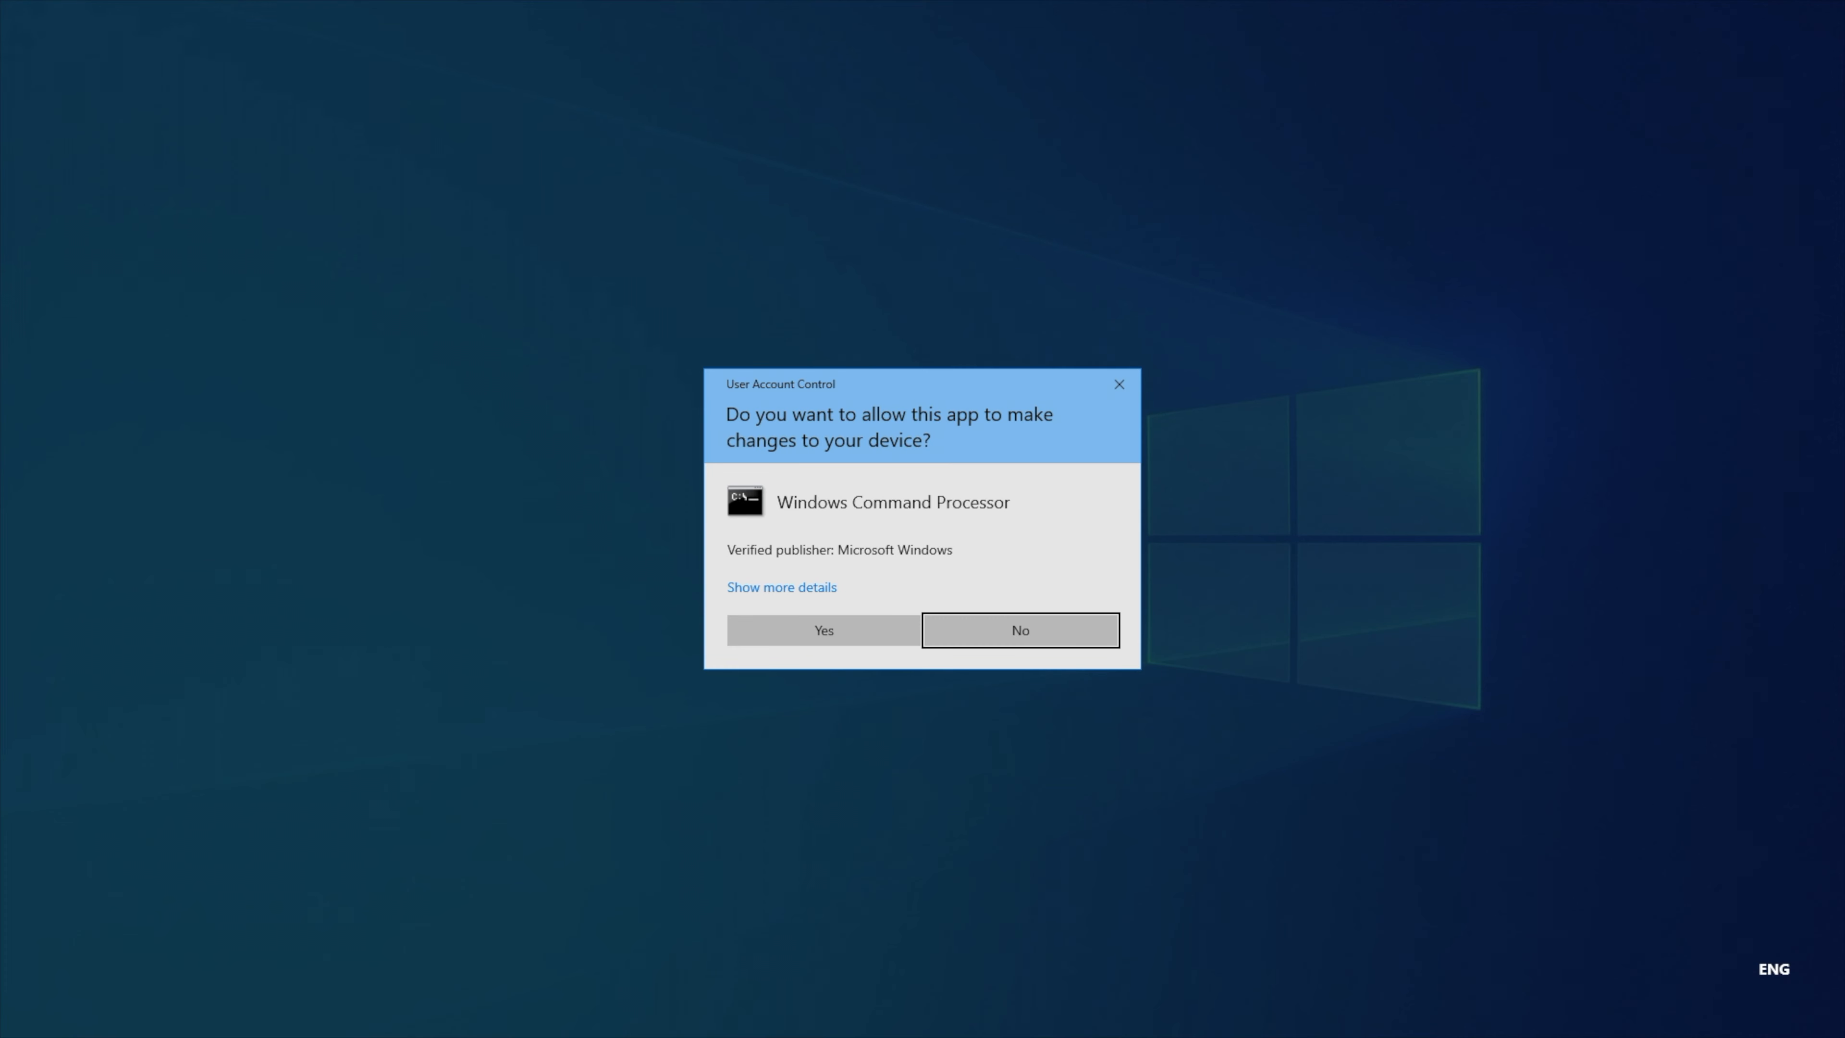
{"action": "key", "text": "alt+y"}
{"action": "left_click", "coordinate": [506, 388]}
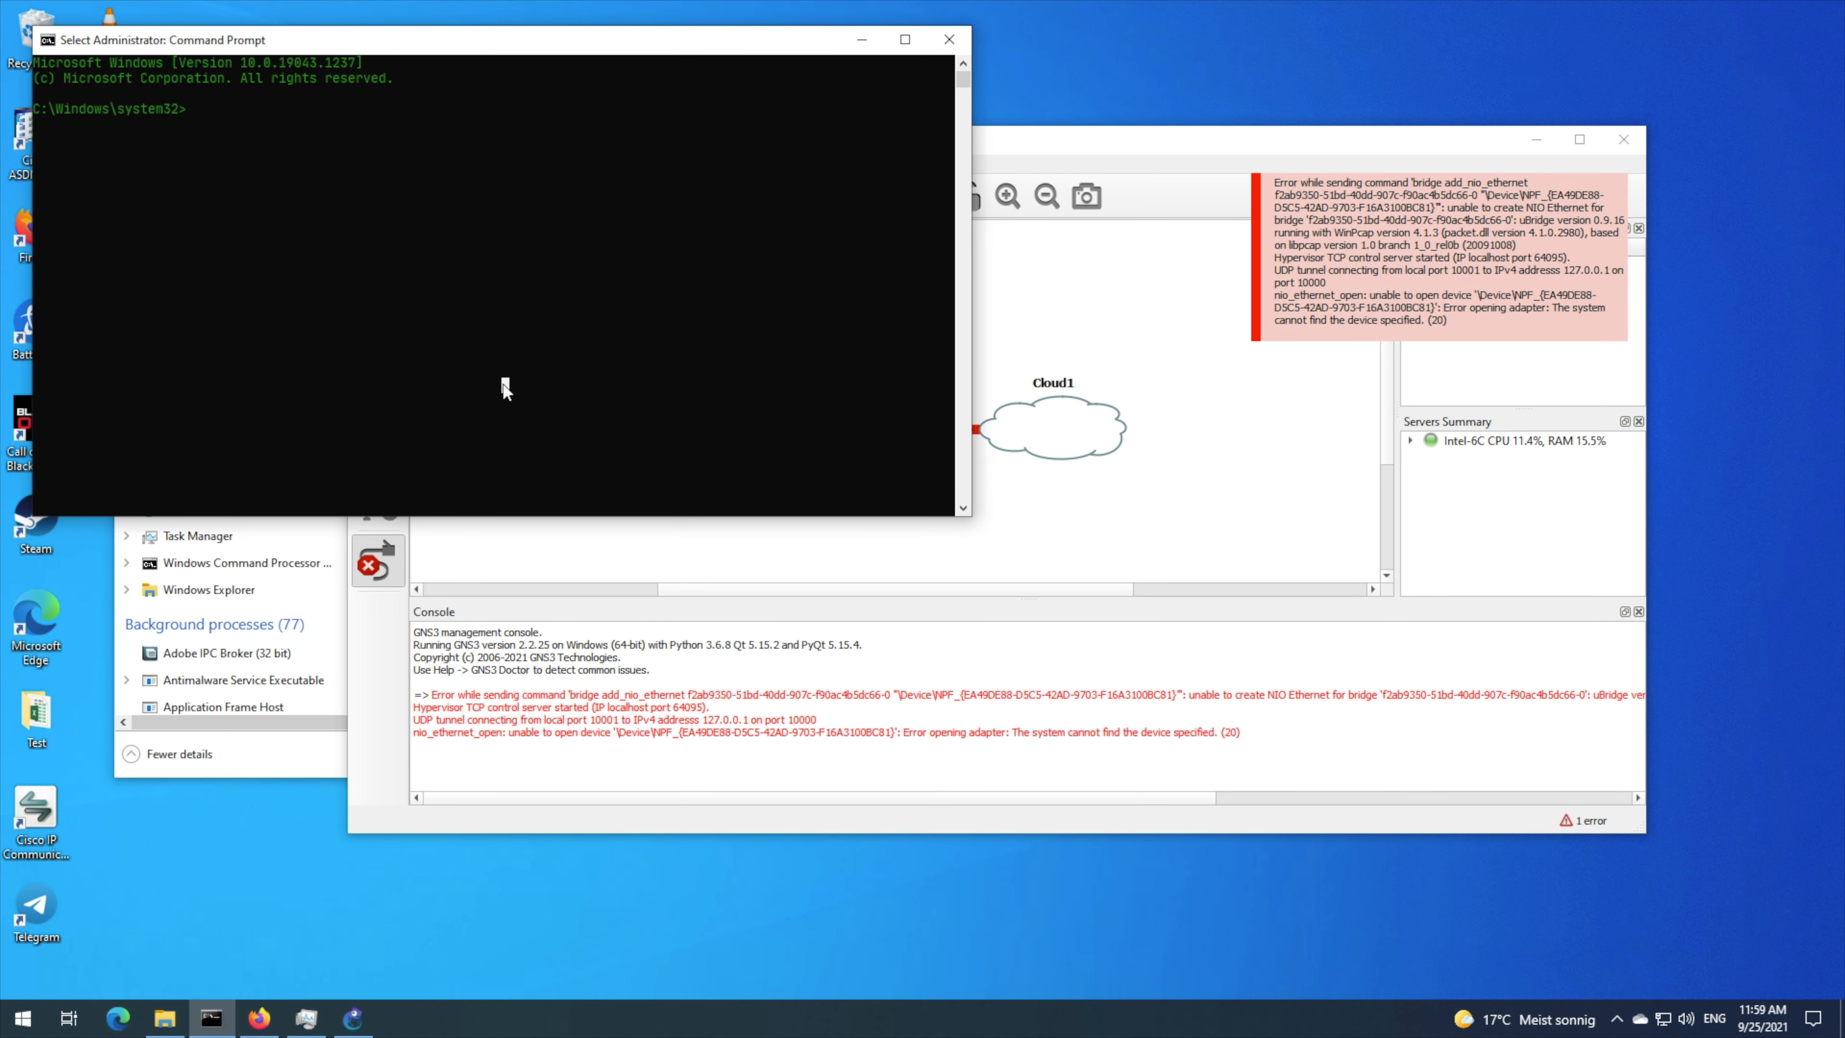
{"action": "type", "text": "nt"}
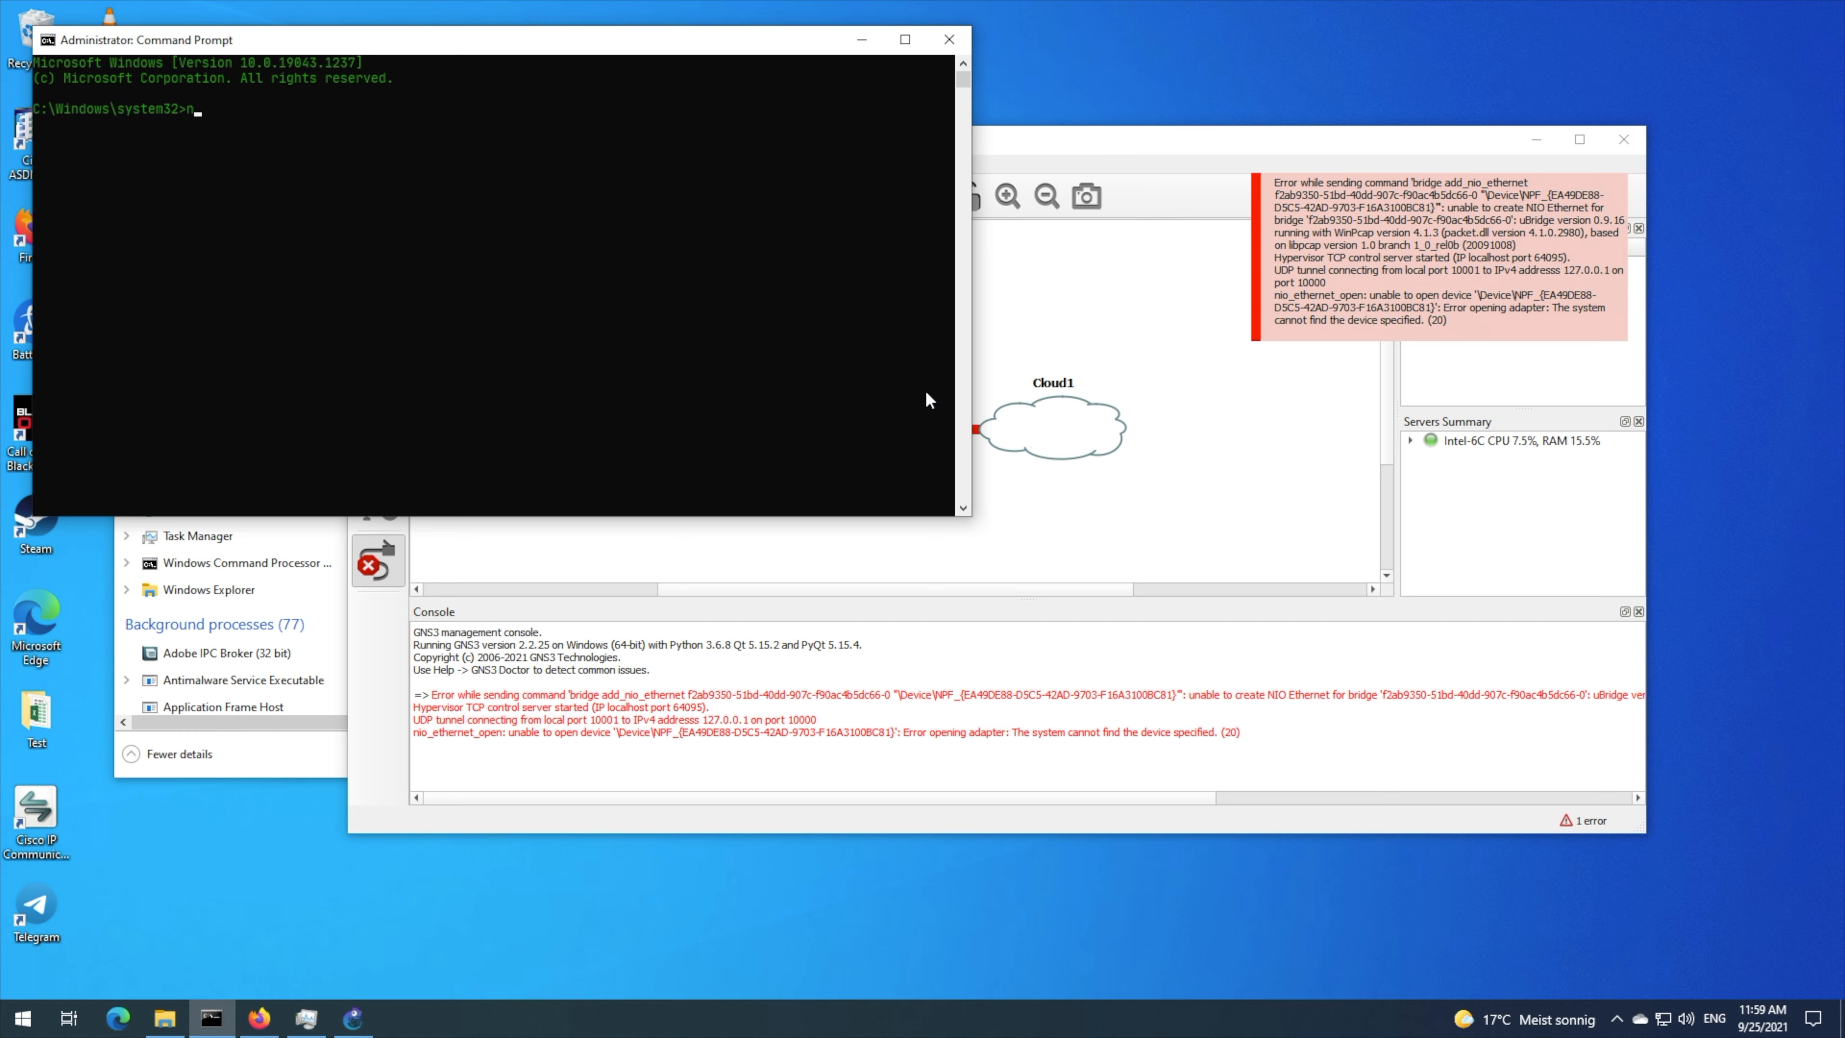
{"action": "key", "text": "BackSpace"}
- Delete the link between R1 and Cloud1 in the GNS3 topology
{"action": "left_click", "coordinate": [971, 441]}
{"action": "right_click", "coordinate": [961, 429]}
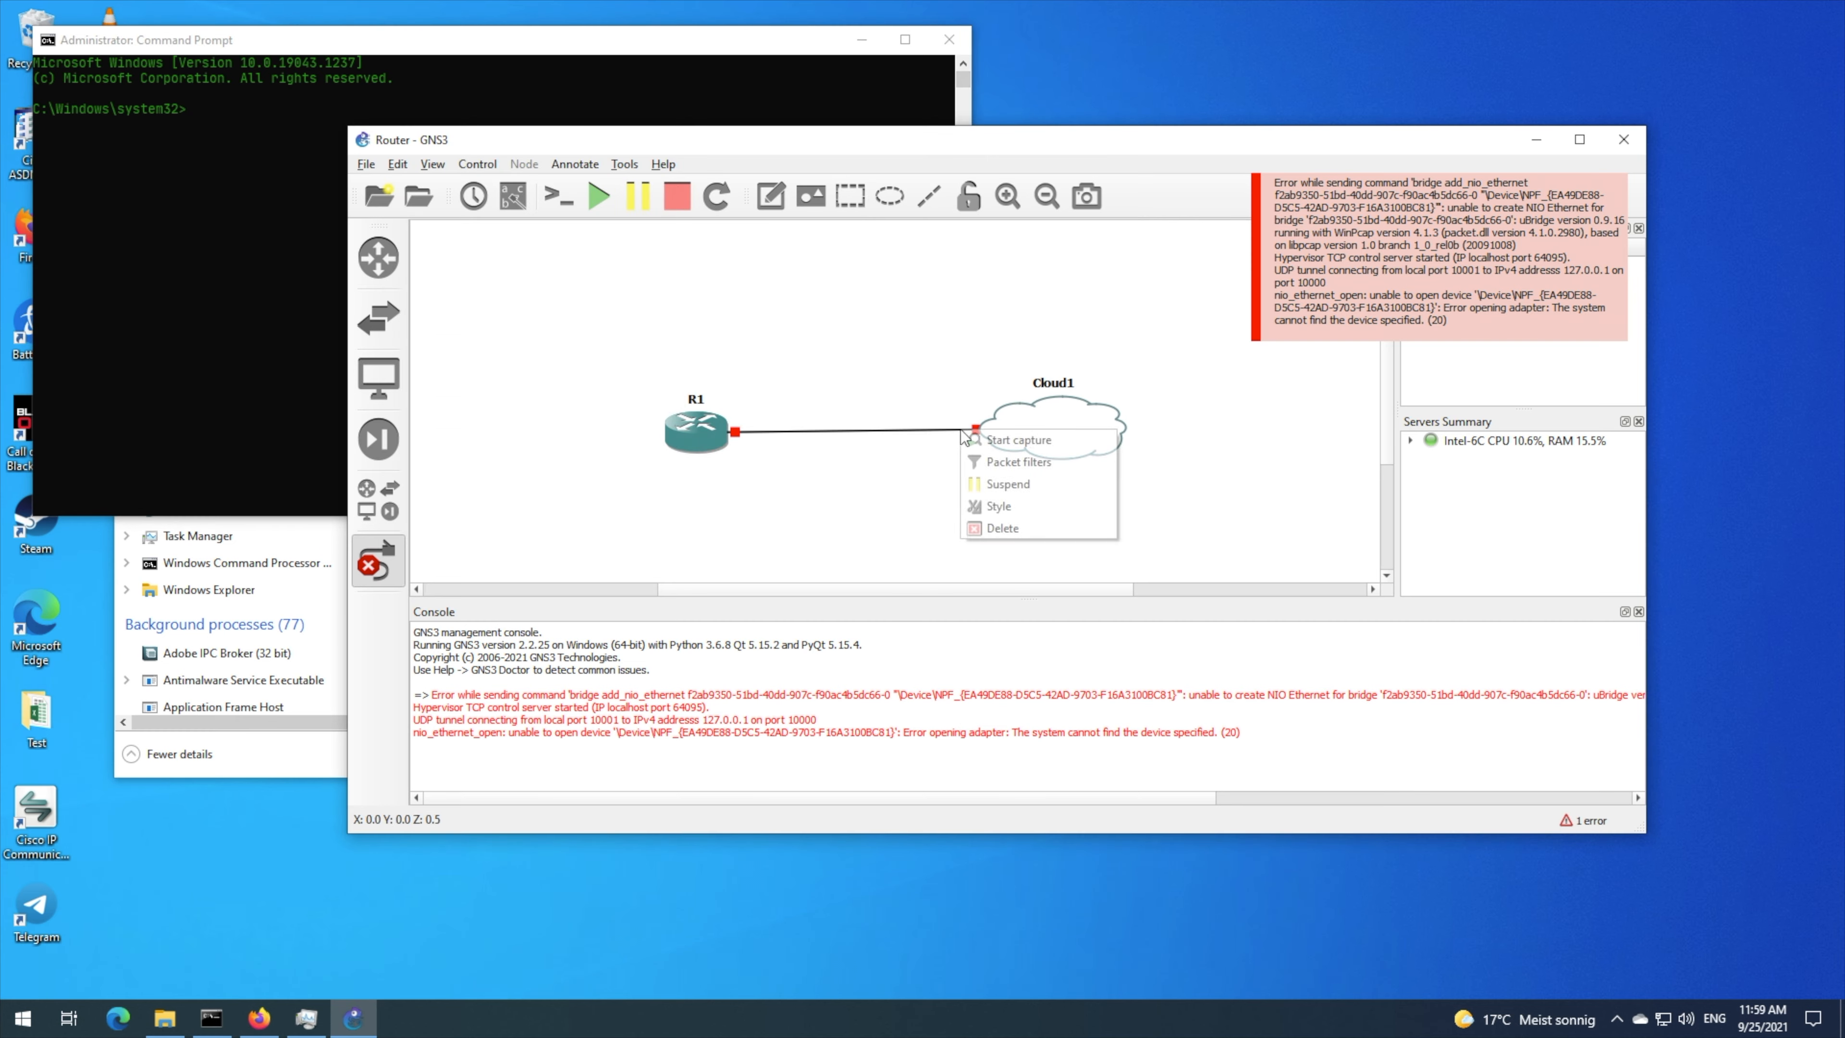
{"action": "left_click", "coordinate": [1017, 529]}
- Restart the NetGroup Packet Filter Driver from the administrator Command Prompt with net stop npf followed by net start npf
{"action": "left_click", "coordinate": [170, 387]}
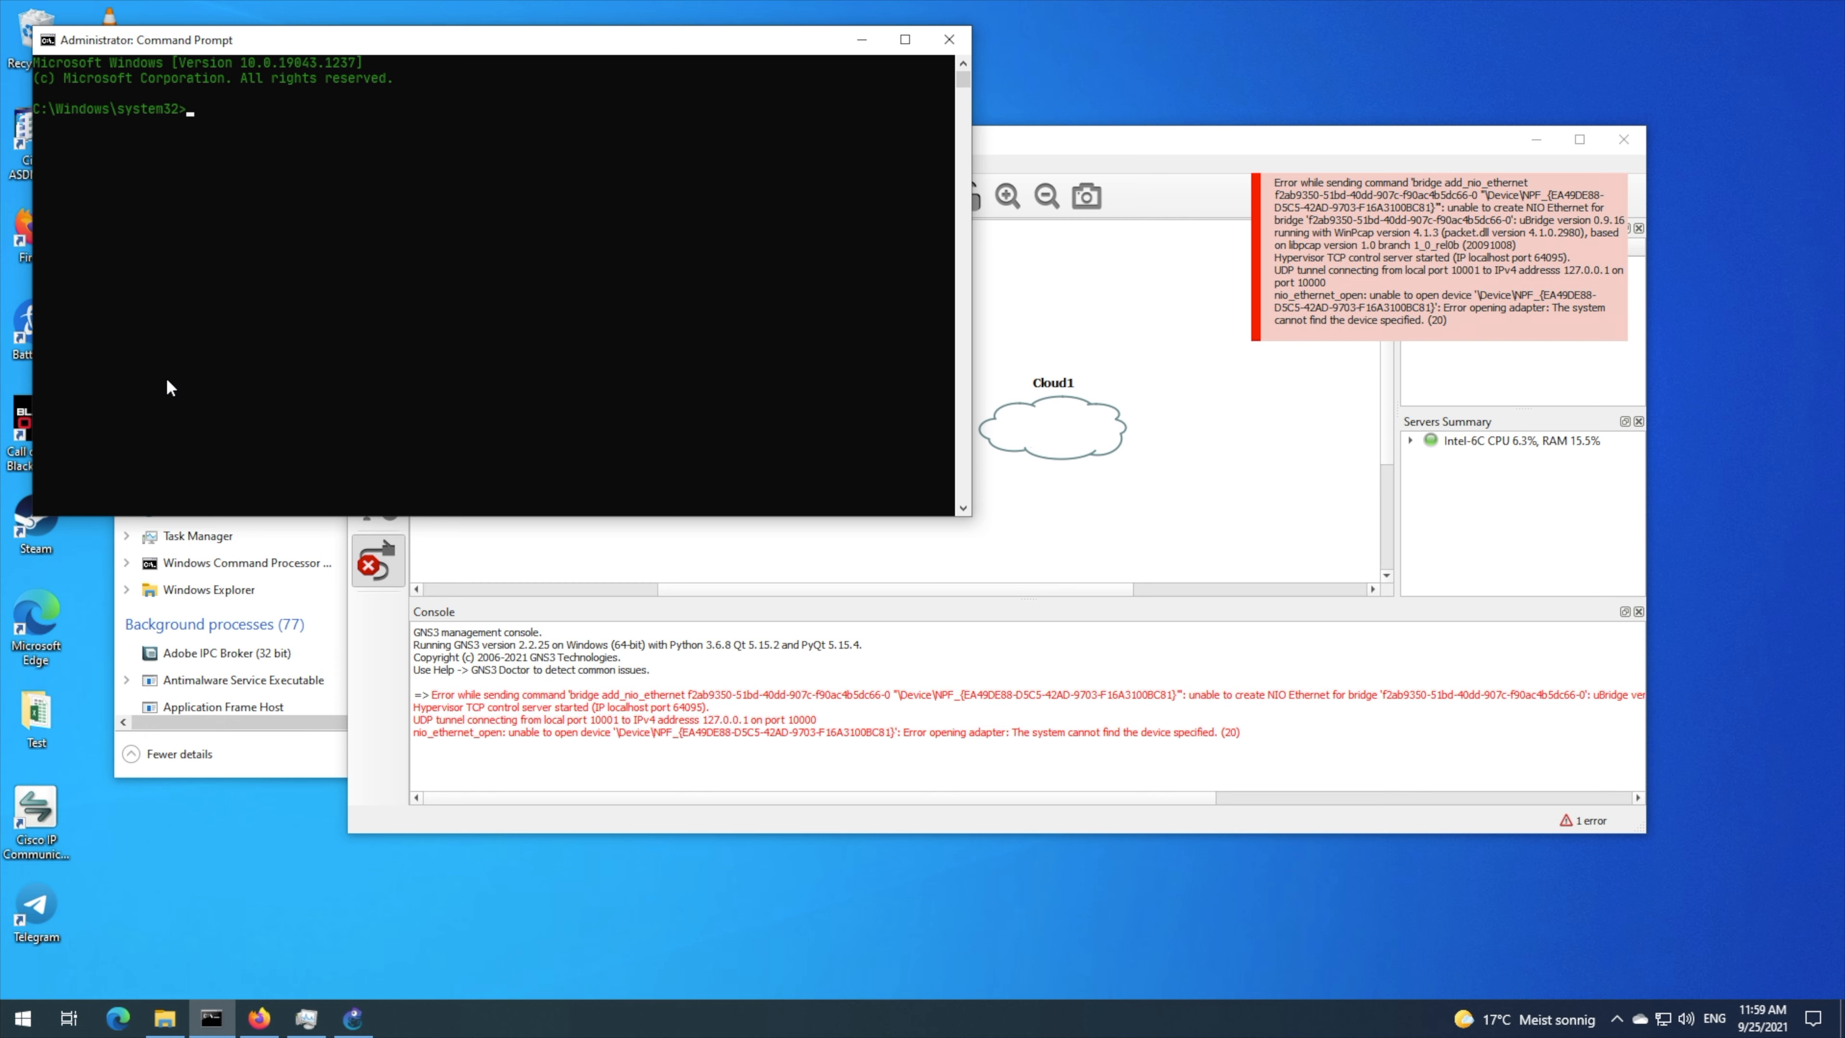
{"action": "type", "text": "net stop npf"}
{"action": "key", "text": "Return"}
{"action": "key", "text": "Up"}
{"action": "key", "text": "Left"}
{"action": "key", "text": "Left"}
{"action": "key", "text": "Left"}
{"action": "key", "text": "BackSpace"}
{"action": "key", "text": "BackSpace"}
{"action": "key", "text": "BackSpace"}
{"action": "type", "text": "art"}
{"action": "key", "text": "Return"}
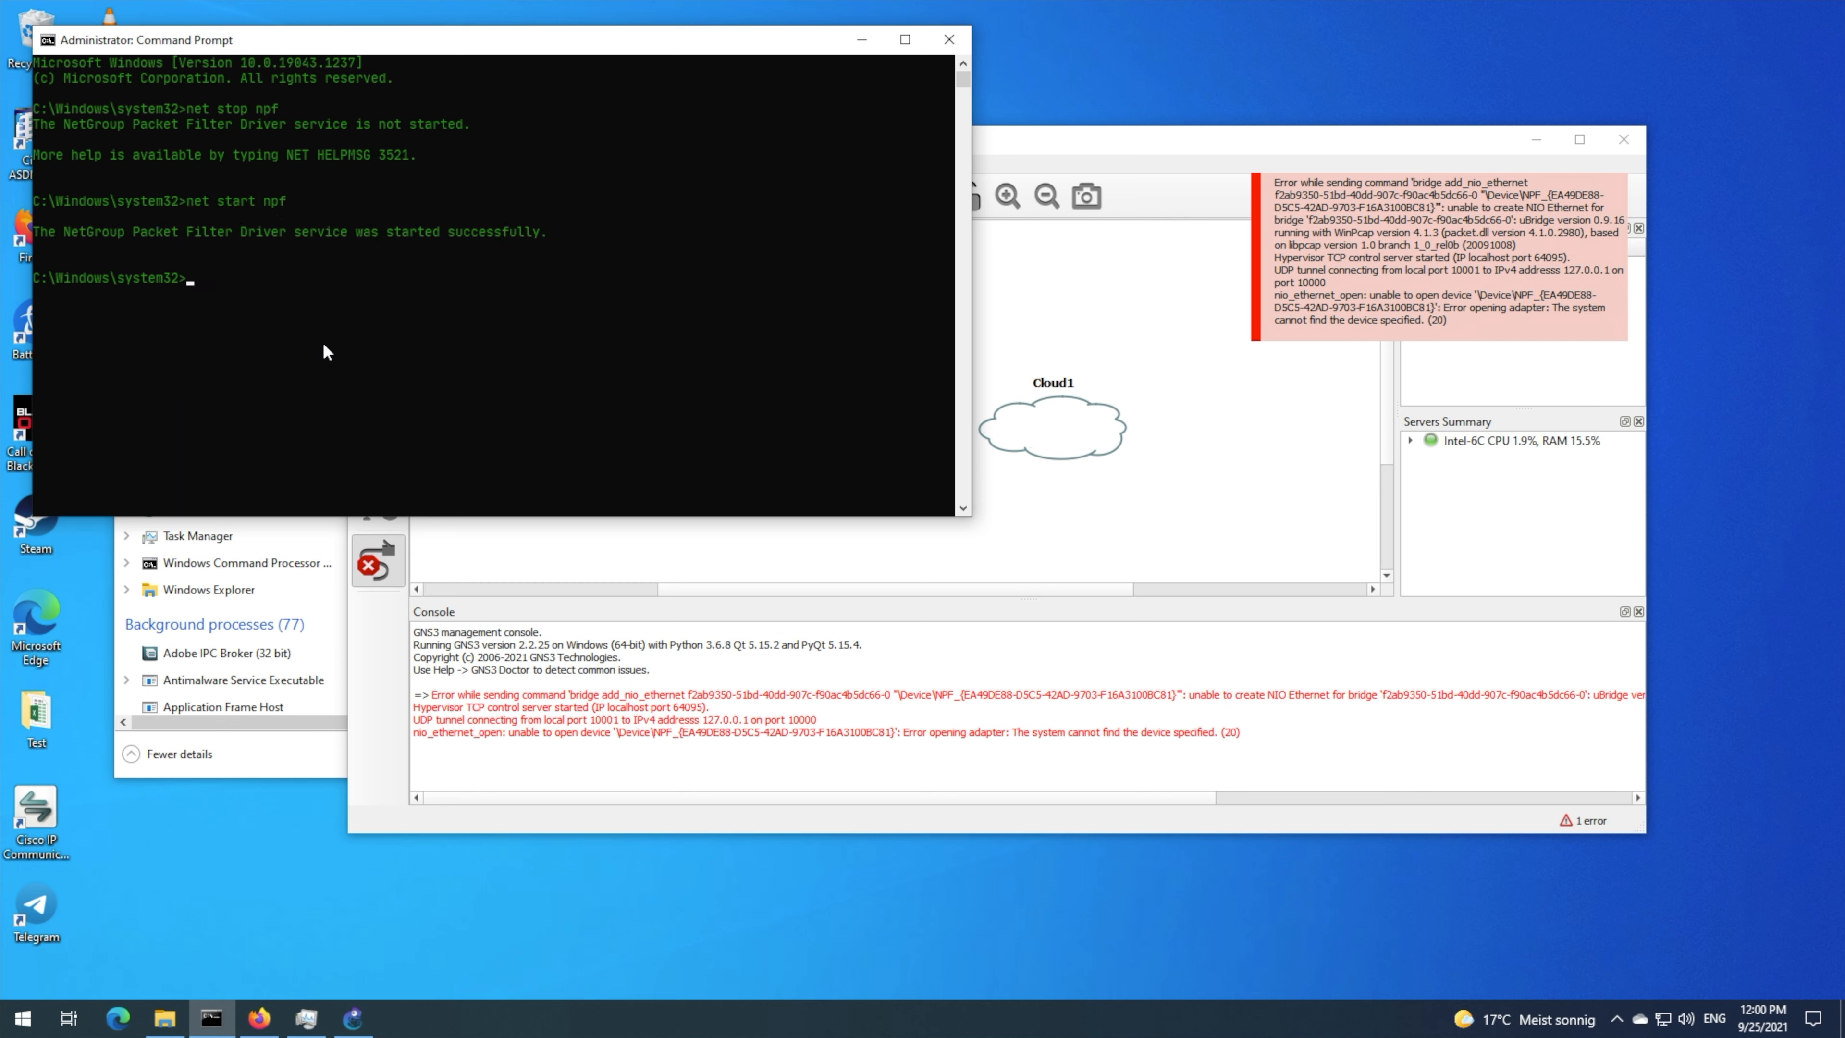
- Link FastEthernet0/0 on R1 to the Loopback interface of Cloud1 in GNS3
{"action": "left_click", "coordinate": [1091, 534]}
{"action": "left_click", "coordinate": [715, 427]}
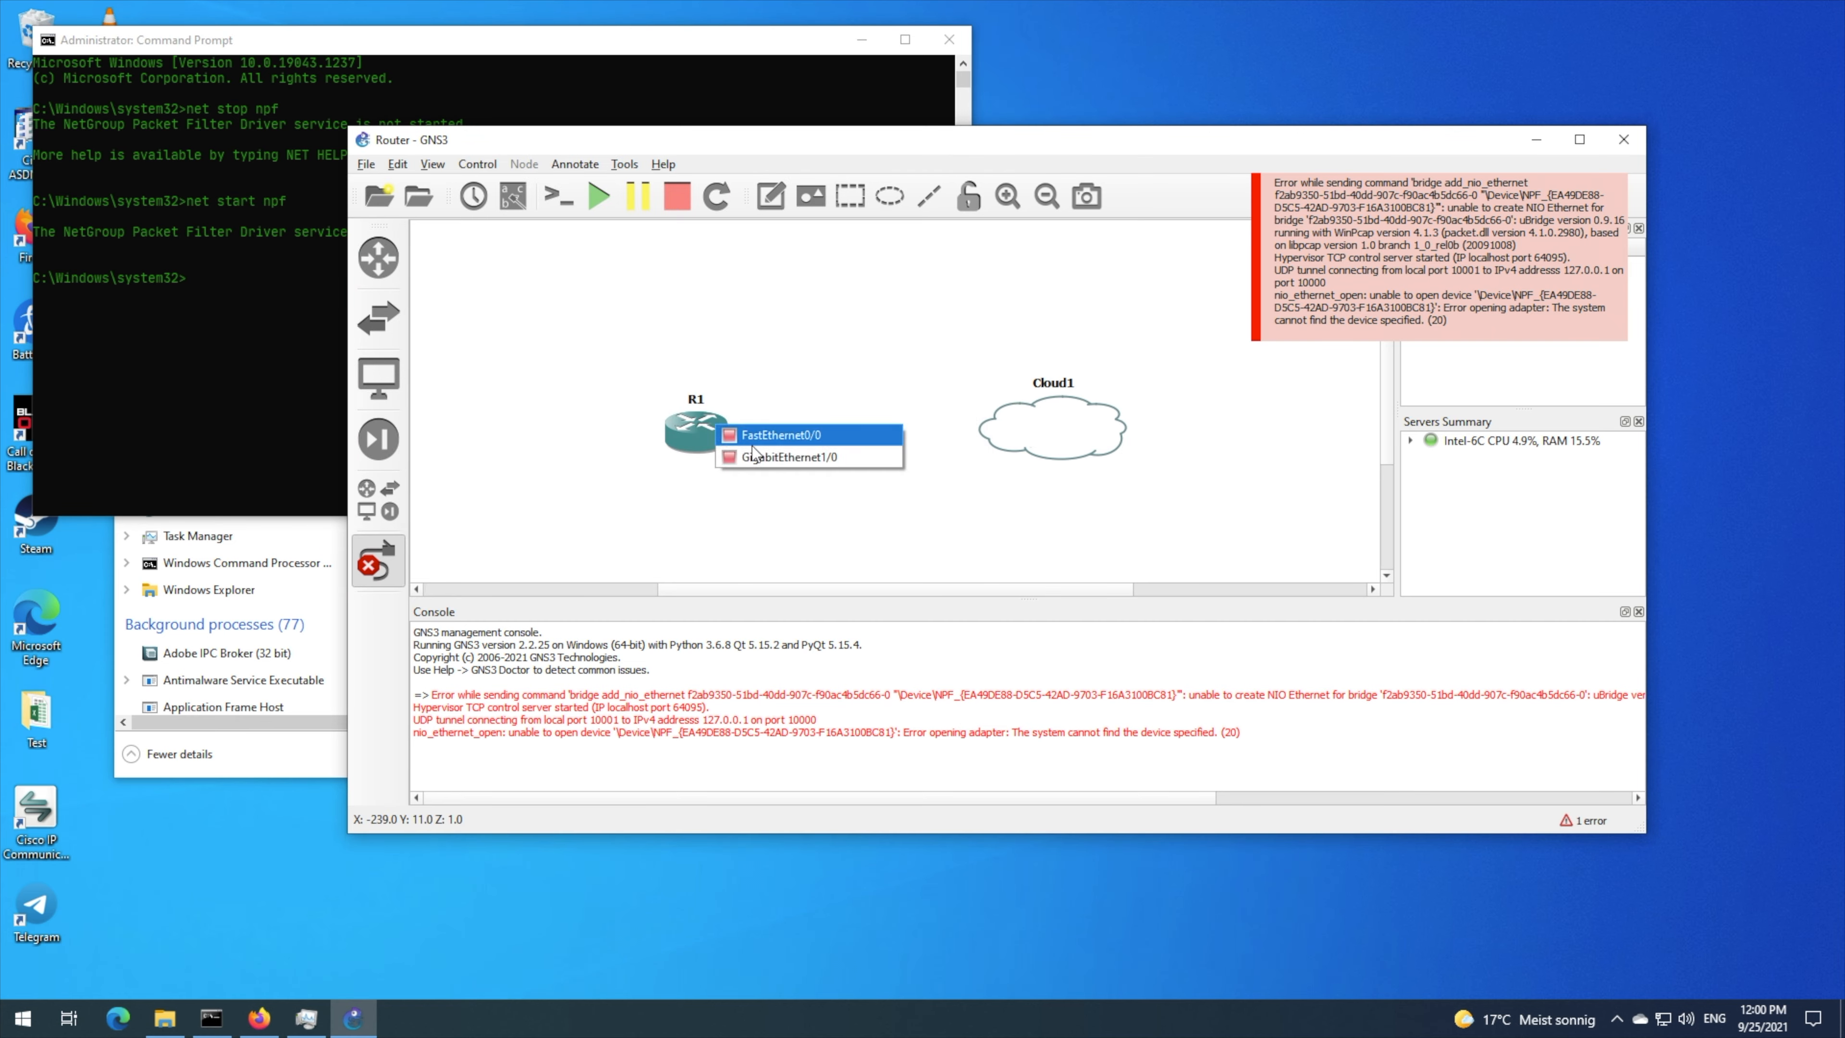
{"action": "left_click", "coordinate": [804, 434]}
{"action": "left_click", "coordinate": [996, 440]}
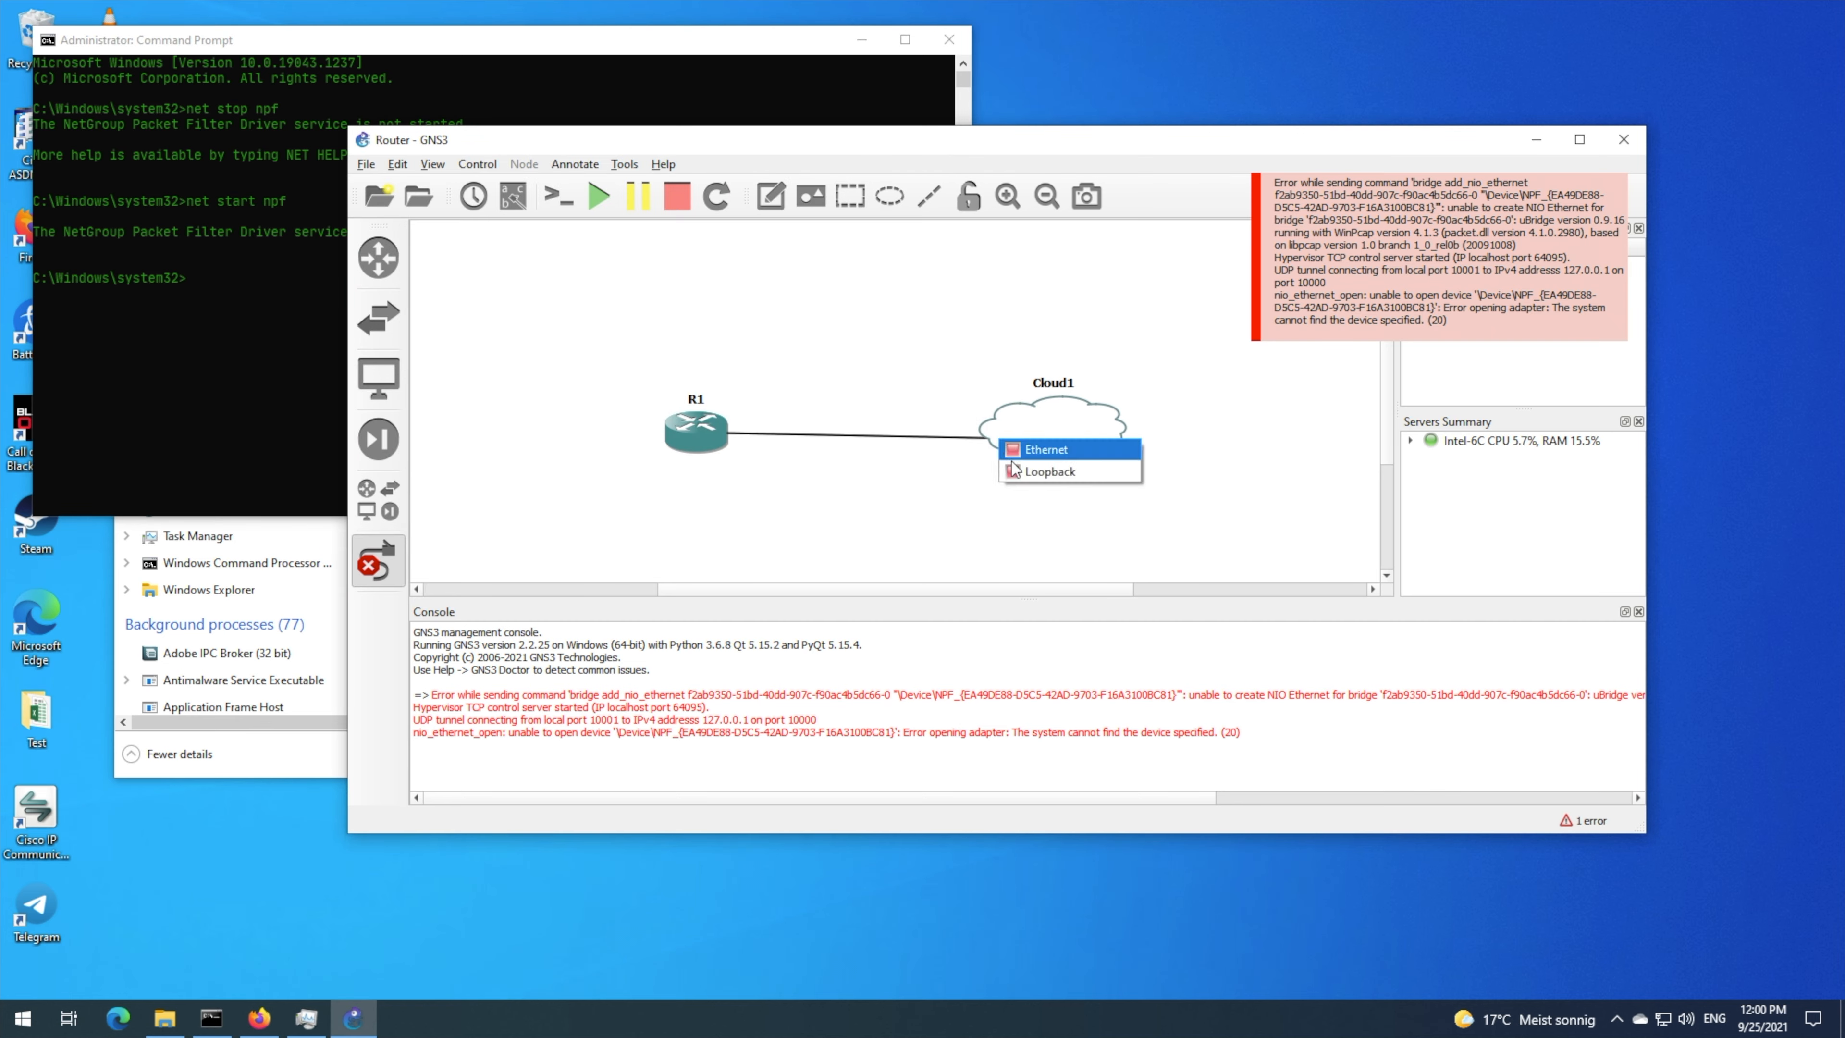
{"action": "left_click", "coordinate": [1048, 472]}
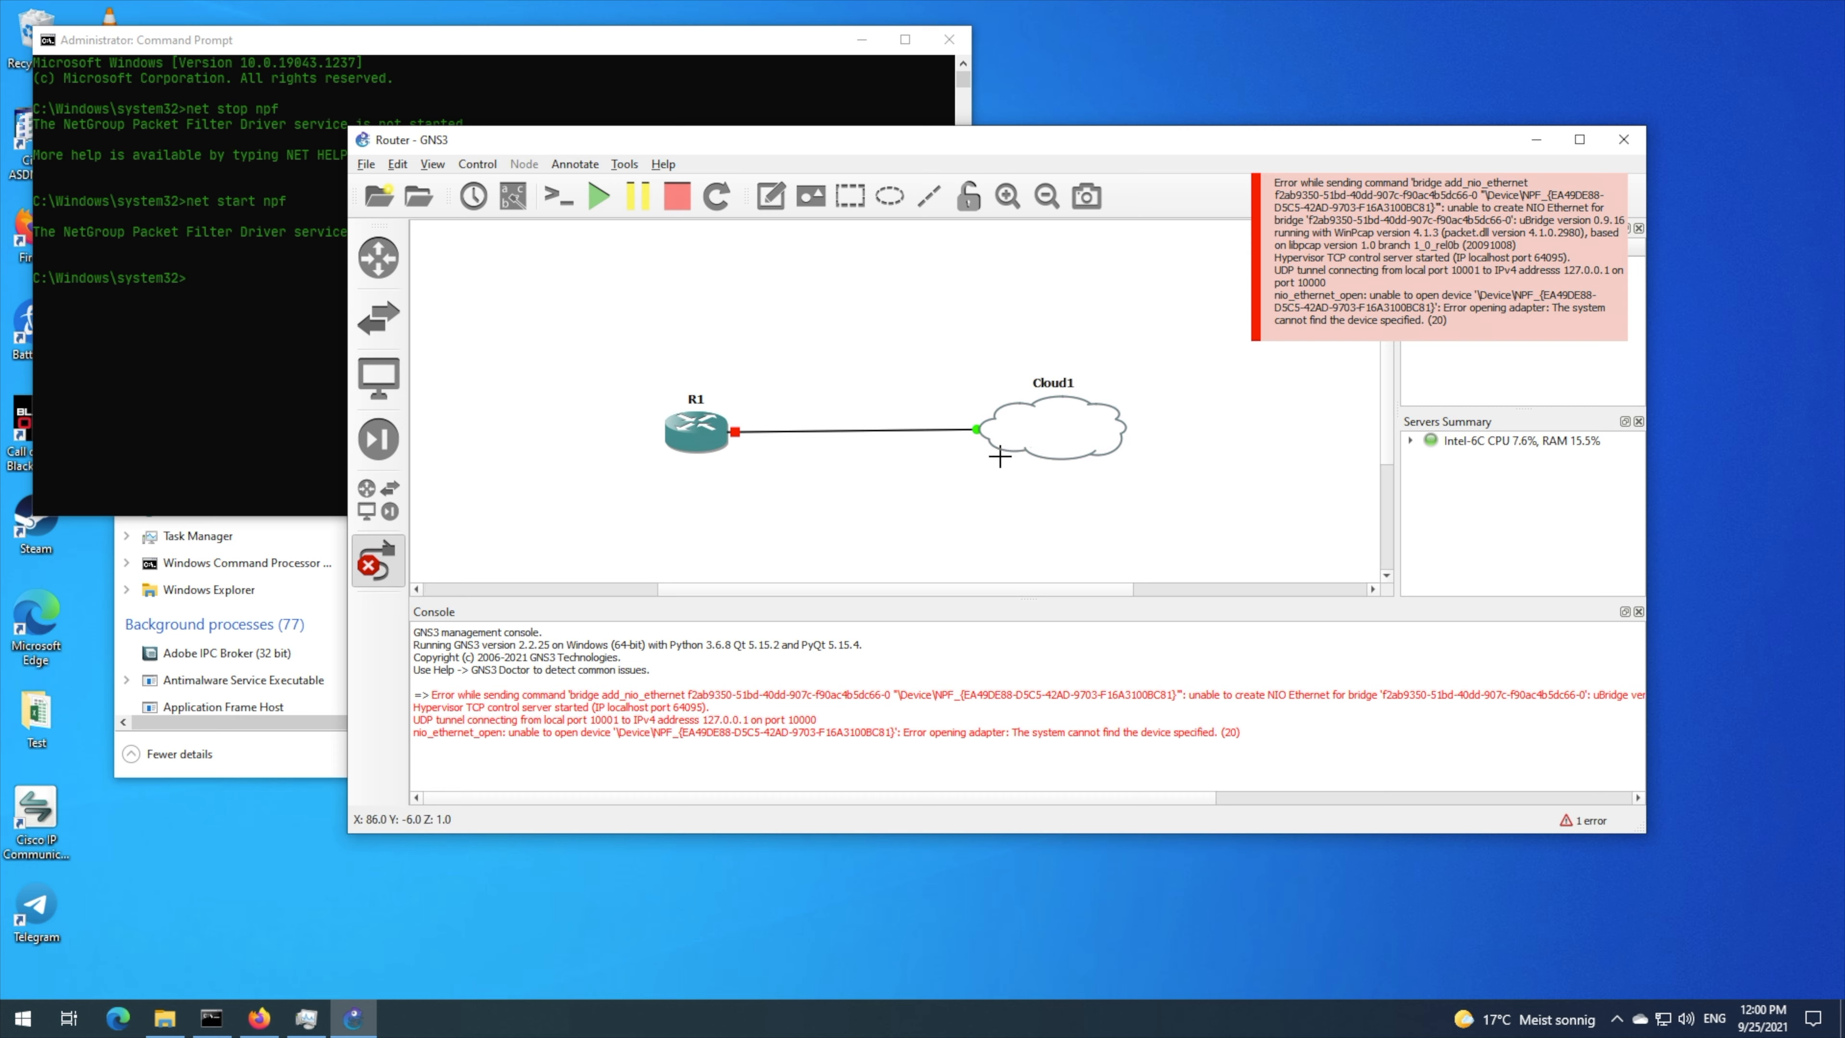
- Leave link mode, show CPU performance in Task Manager, and start router R1 in GNS3
{"action": "right_click", "coordinate": [703, 429]}
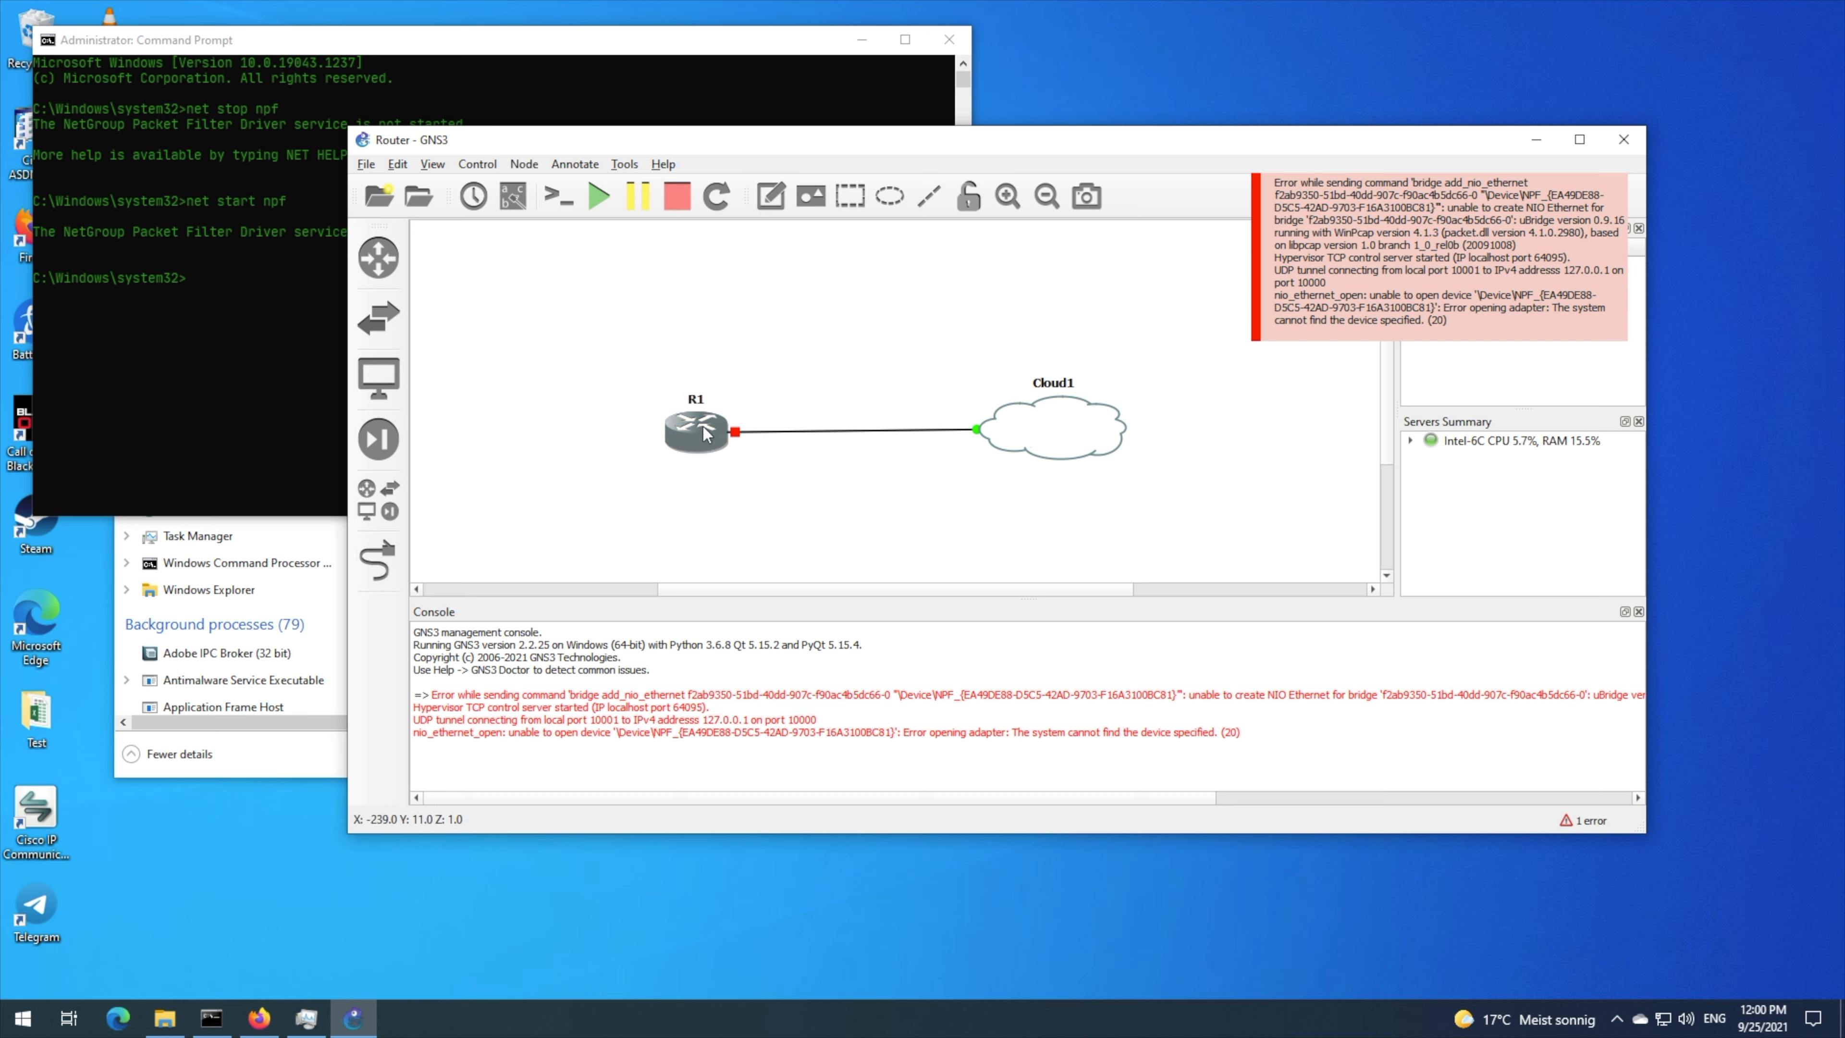
{"action": "left_click", "coordinate": [296, 751]}
{"action": "left_click", "coordinate": [240, 367]}
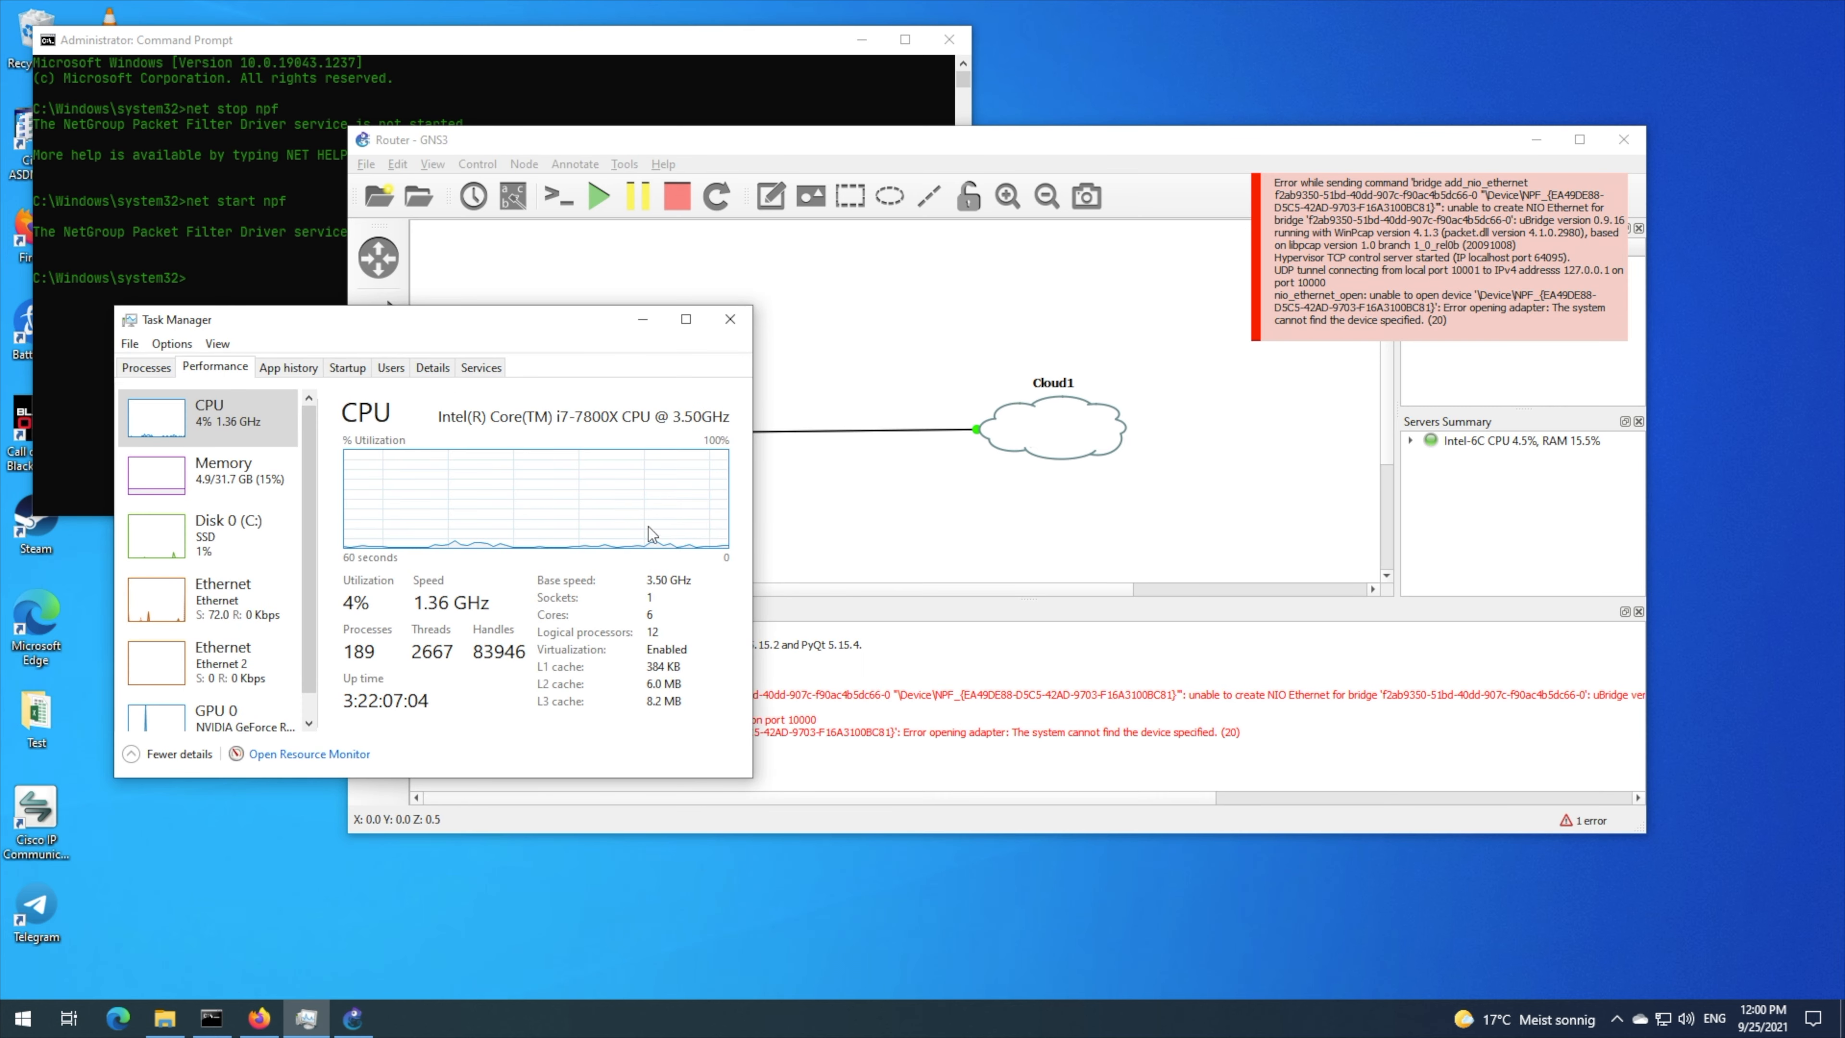
{"action": "left_click", "coordinate": [767, 513]}
{"action": "right_click", "coordinate": [714, 438]}
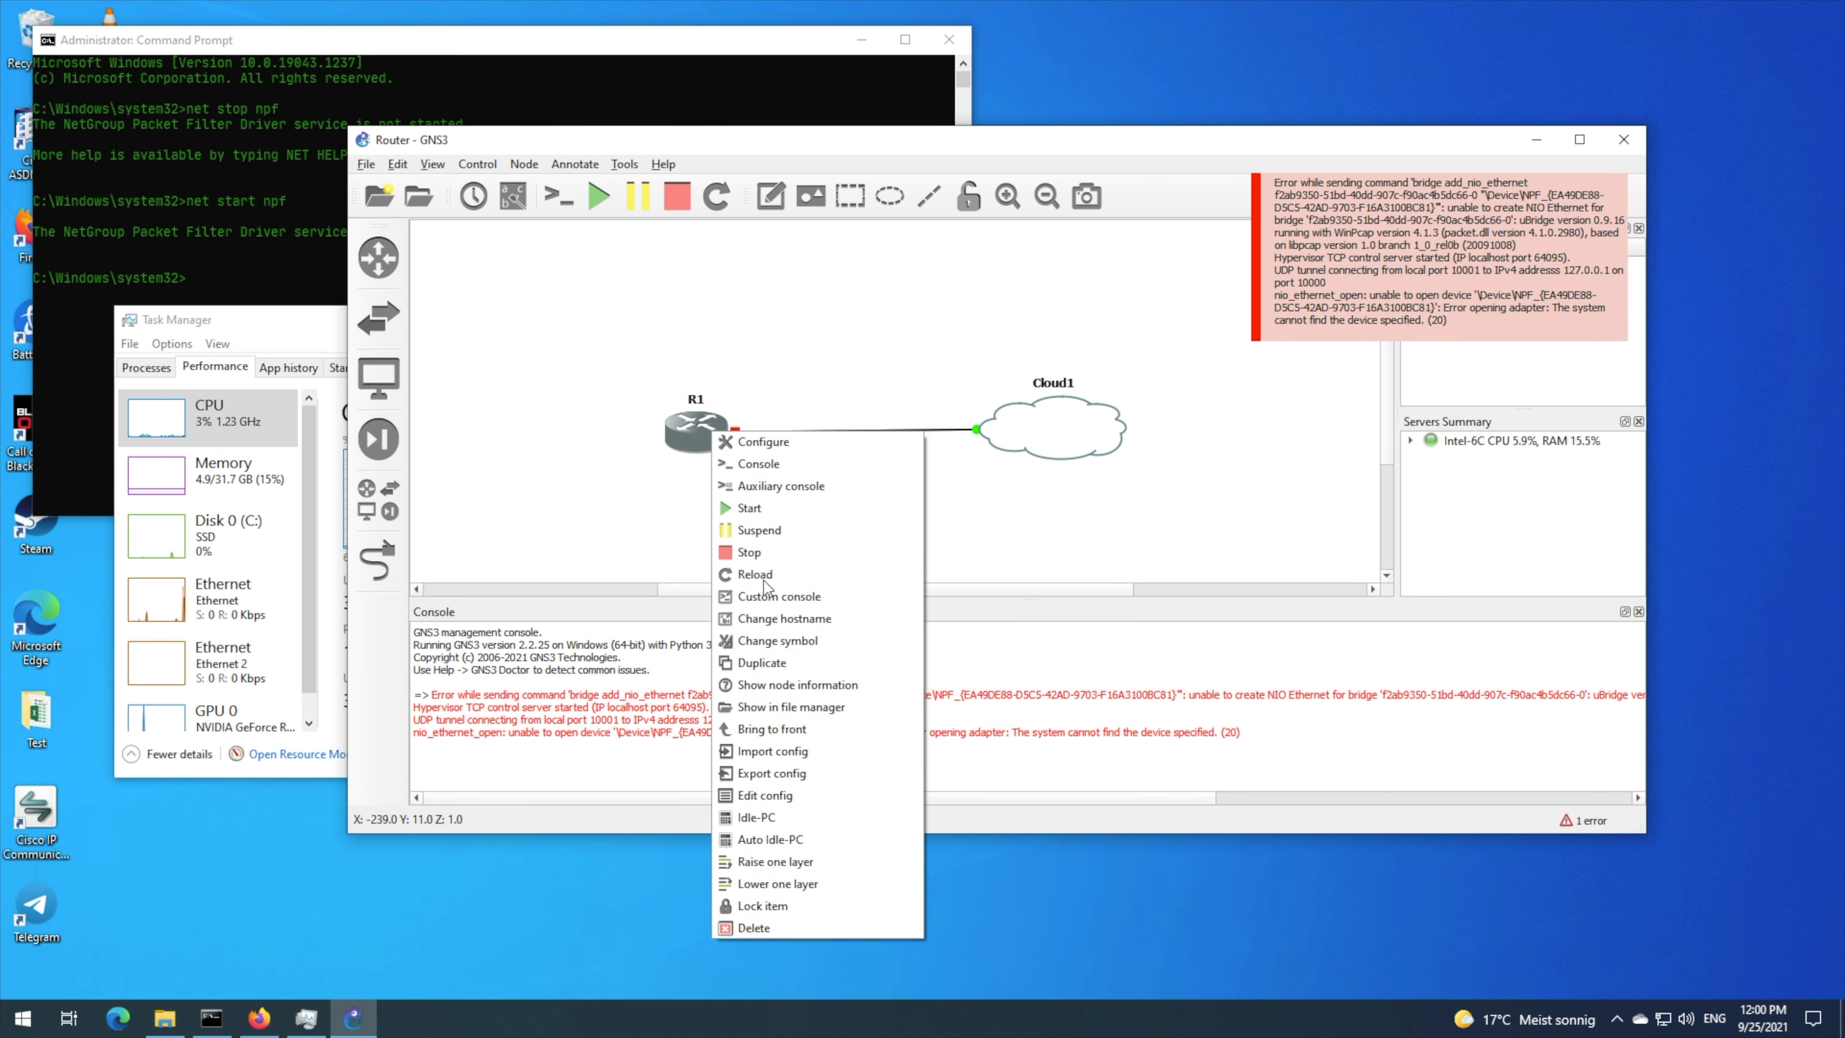
{"action": "left_click", "coordinate": [751, 518]}
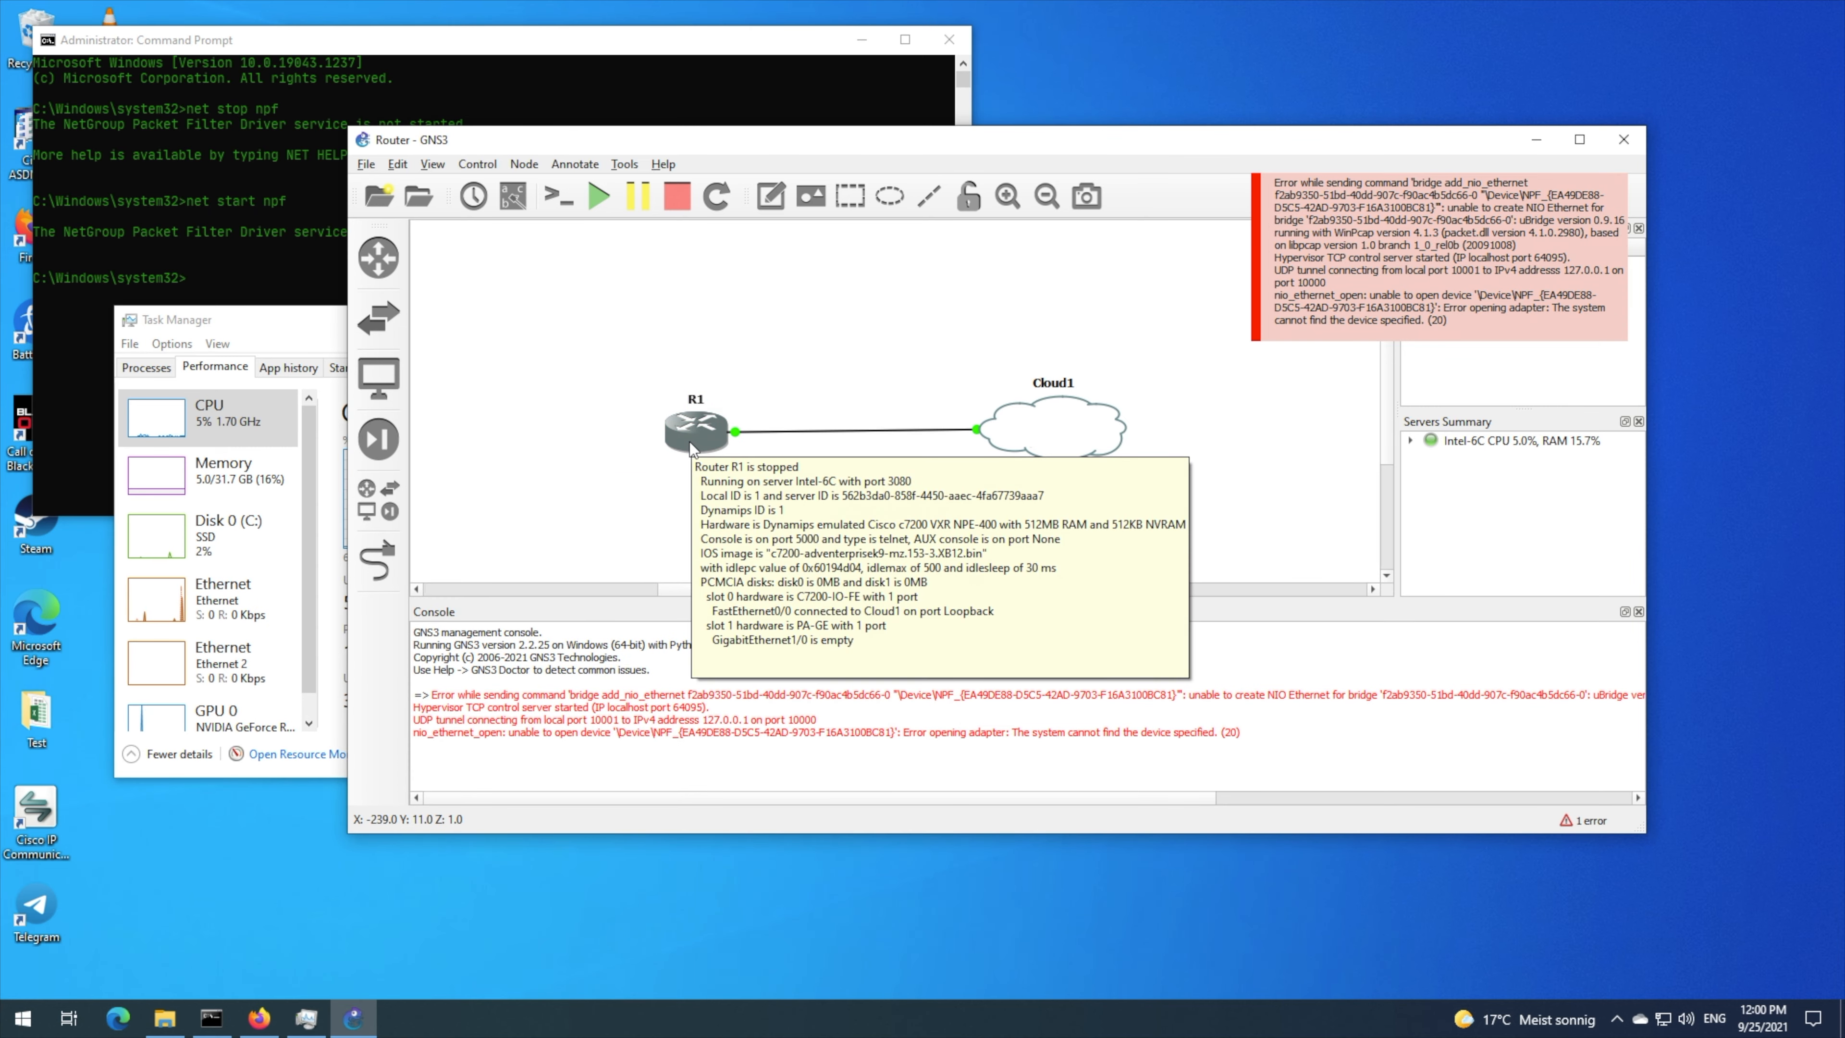
- Ping 10.10.10.10 from the administrator Command Prompt to test the loopback adapter
{"action": "left_click", "coordinate": [212, 1017]}
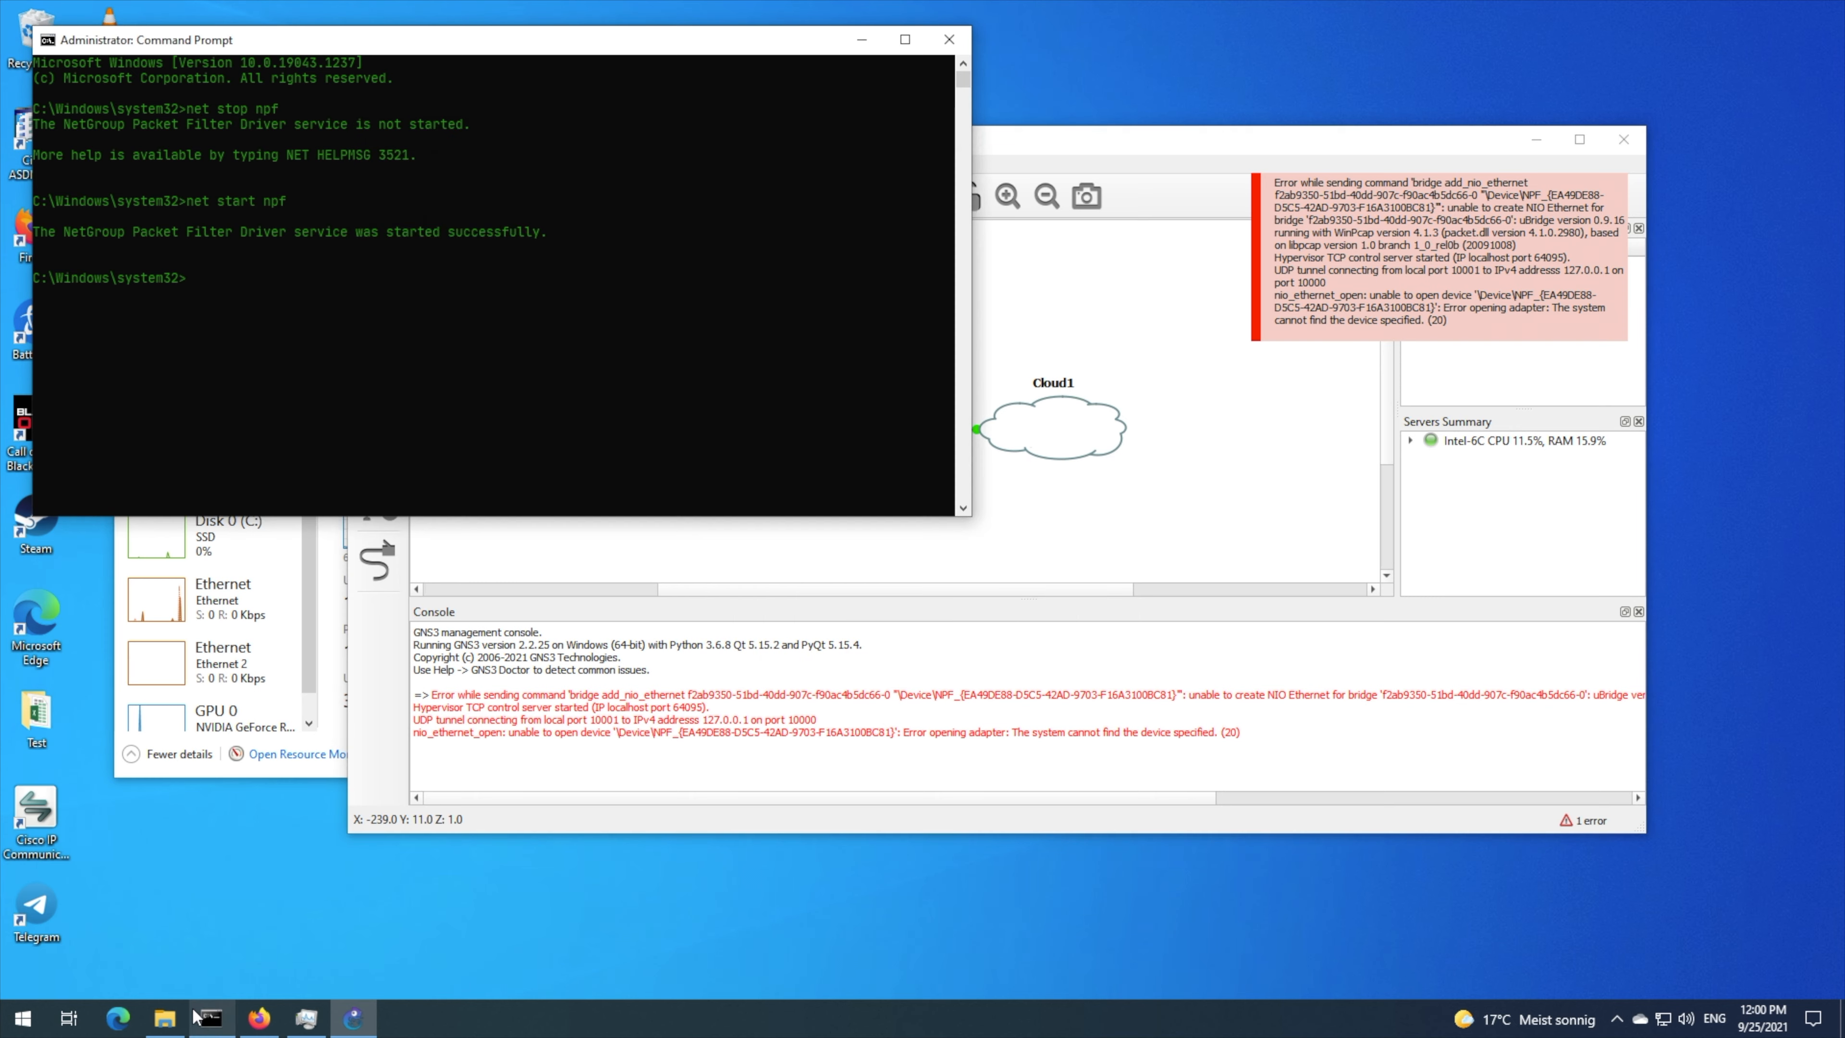
{"action": "left_click", "coordinate": [283, 371]}
{"action": "type", "text": "ping 10"}
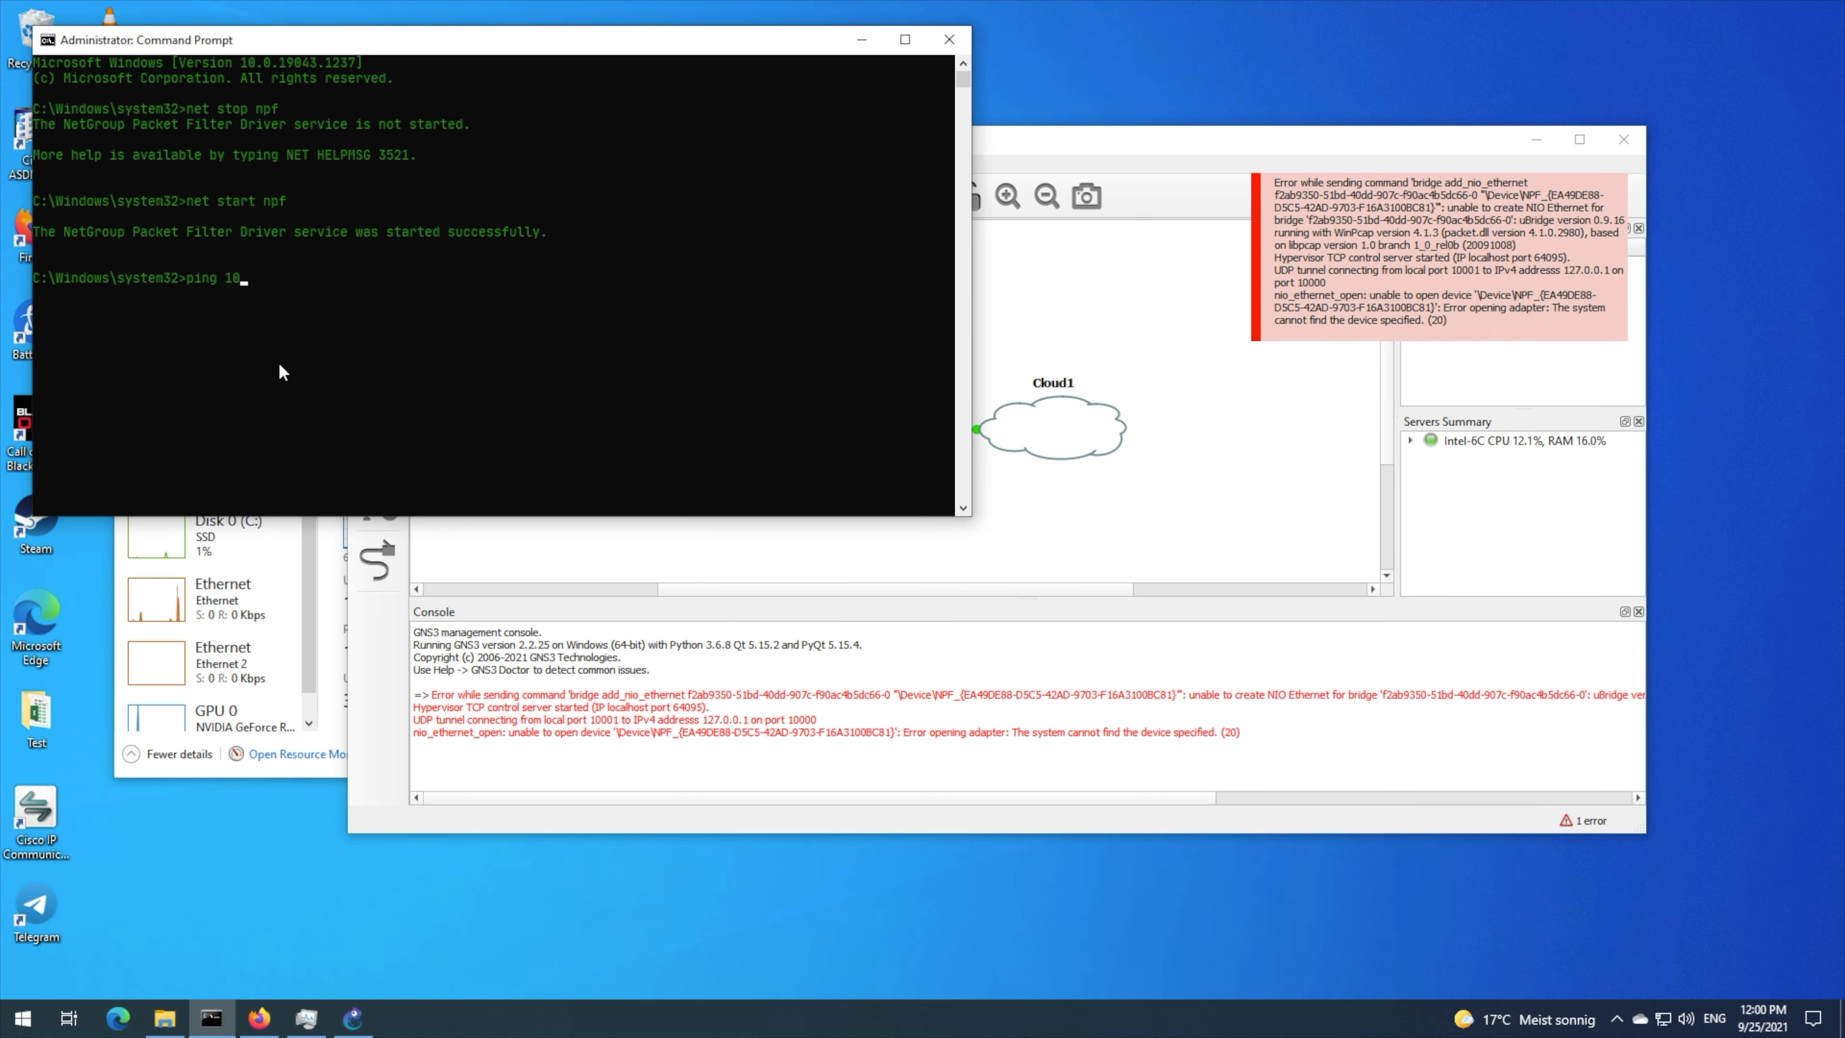
{"action": "type", "text": ".10.10.10"}
{"action": "key", "text": "Return"}
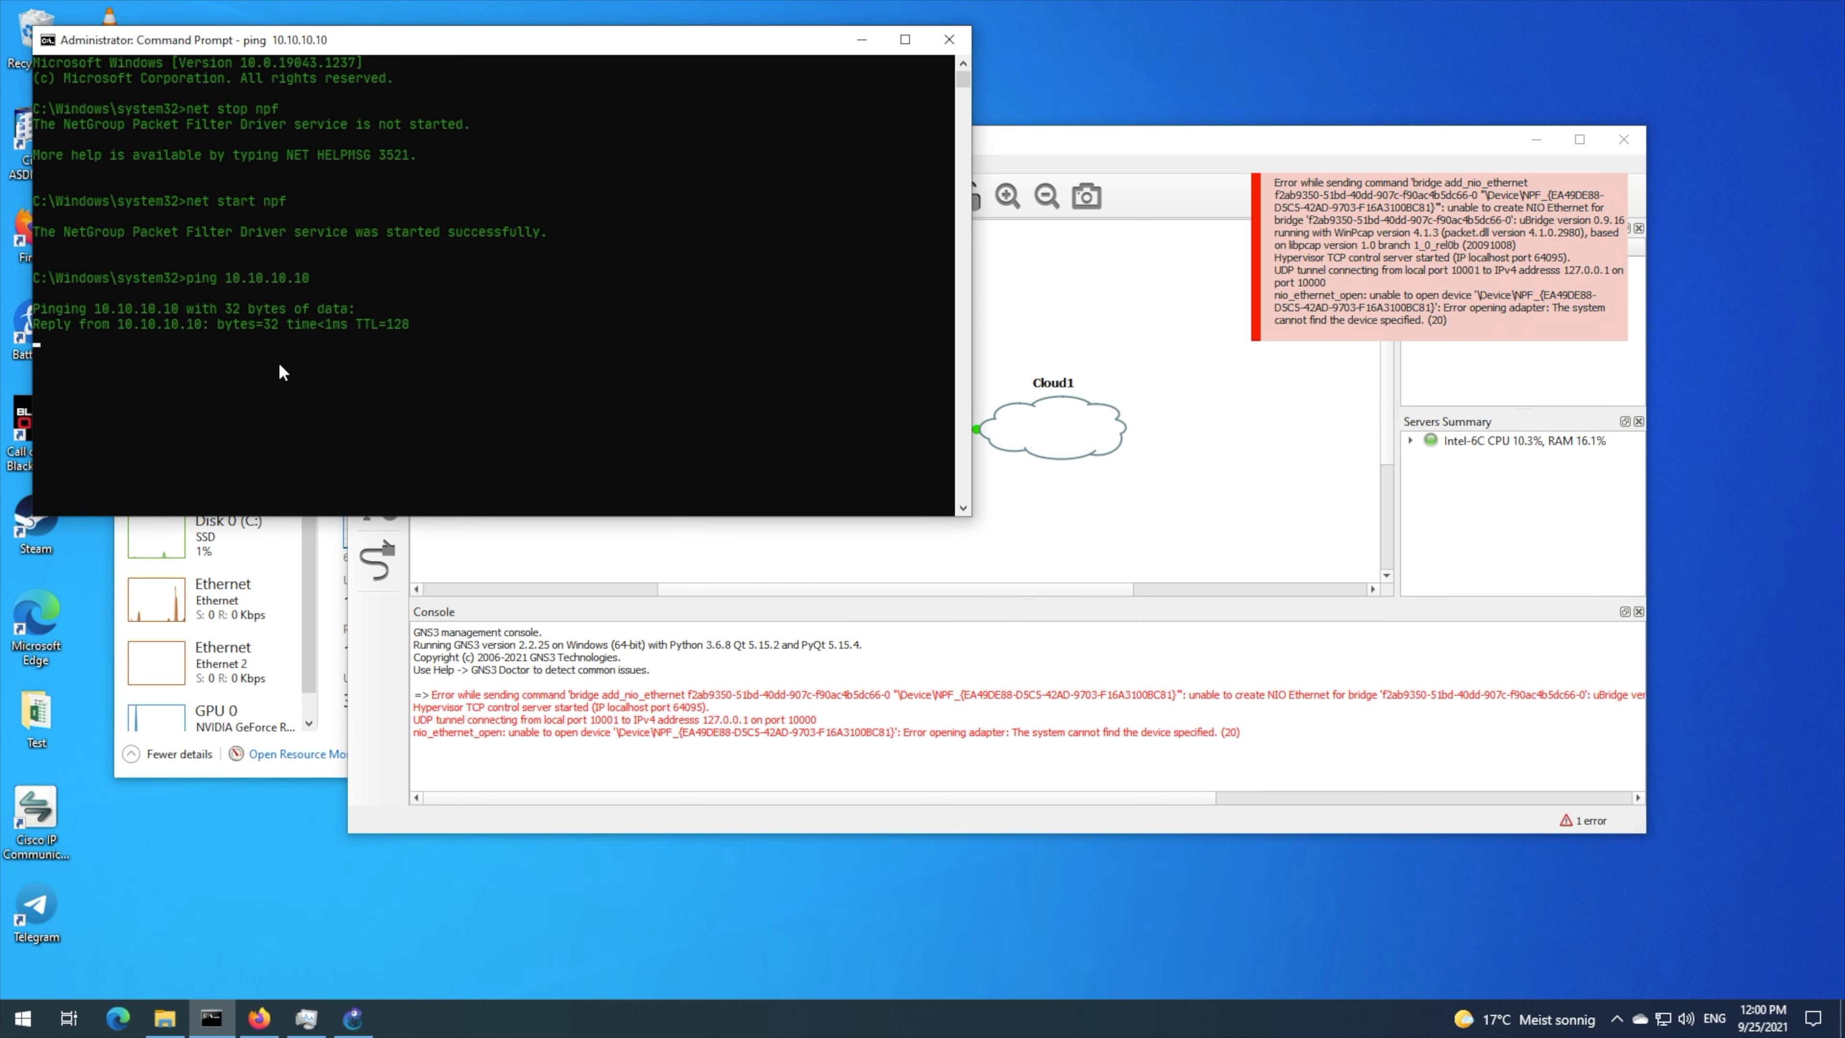
{"action": "left_click", "coordinate": [353, 327]}
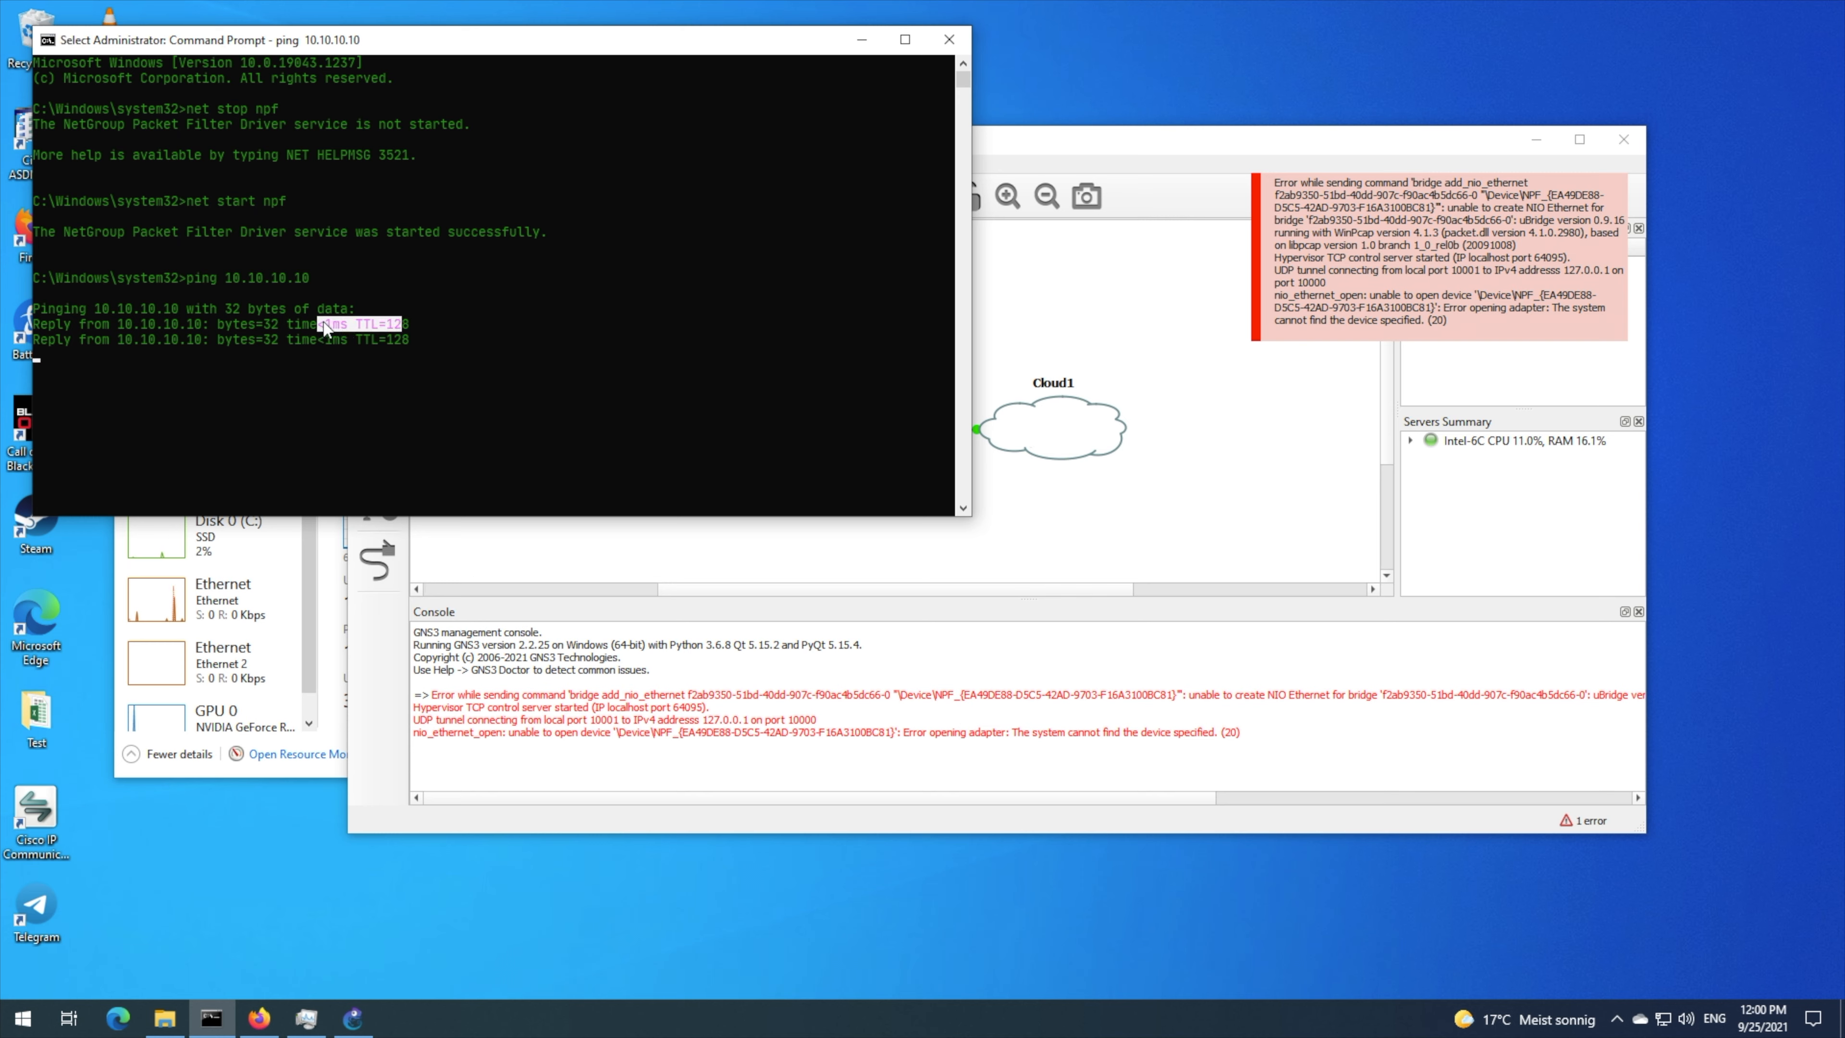
{"action": "left_click", "coordinate": [425, 354]}
{"action": "key", "text": "Return"}
{"action": "key", "text": "Return"}
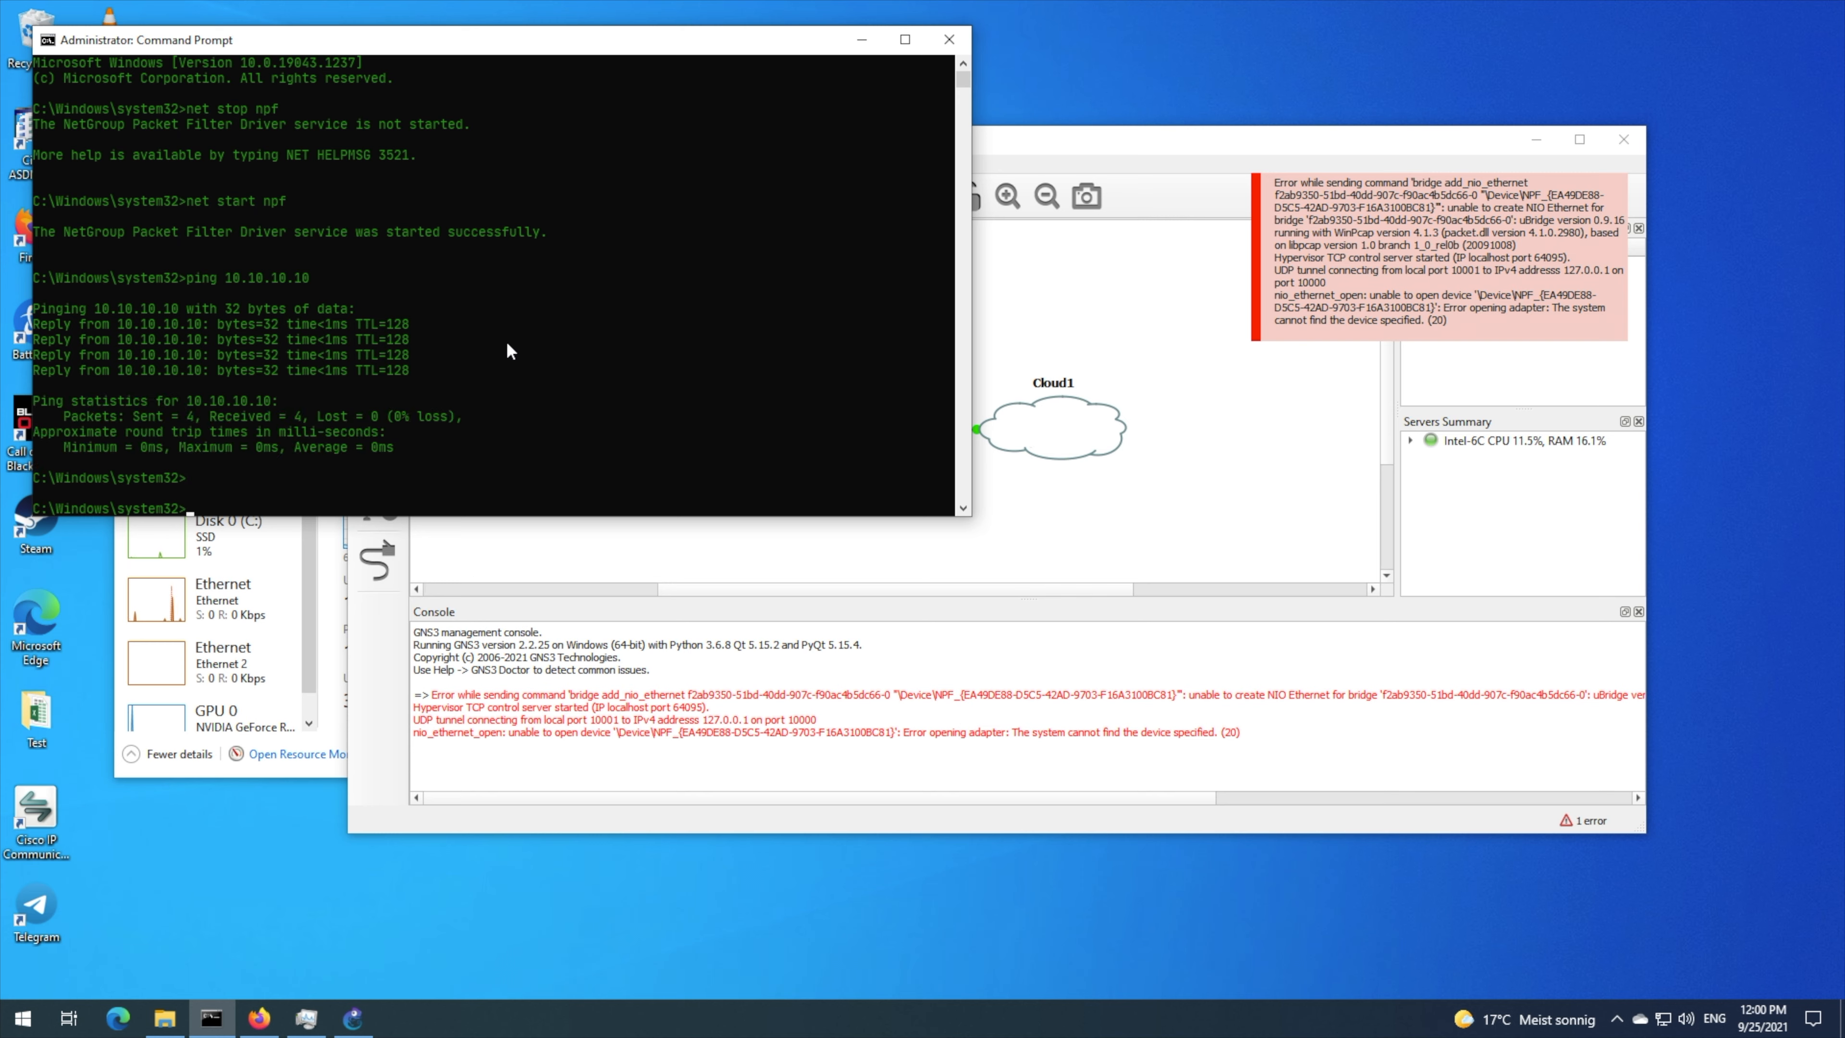
- Start a continuous ping to the router address with ping 10.10.10.1 -t
{"action": "key", "text": "Up"}
{"action": "key", "text": "BackSpace"}
{"action": "type", "text": "-t"}
{"action": "key", "text": "Return"}
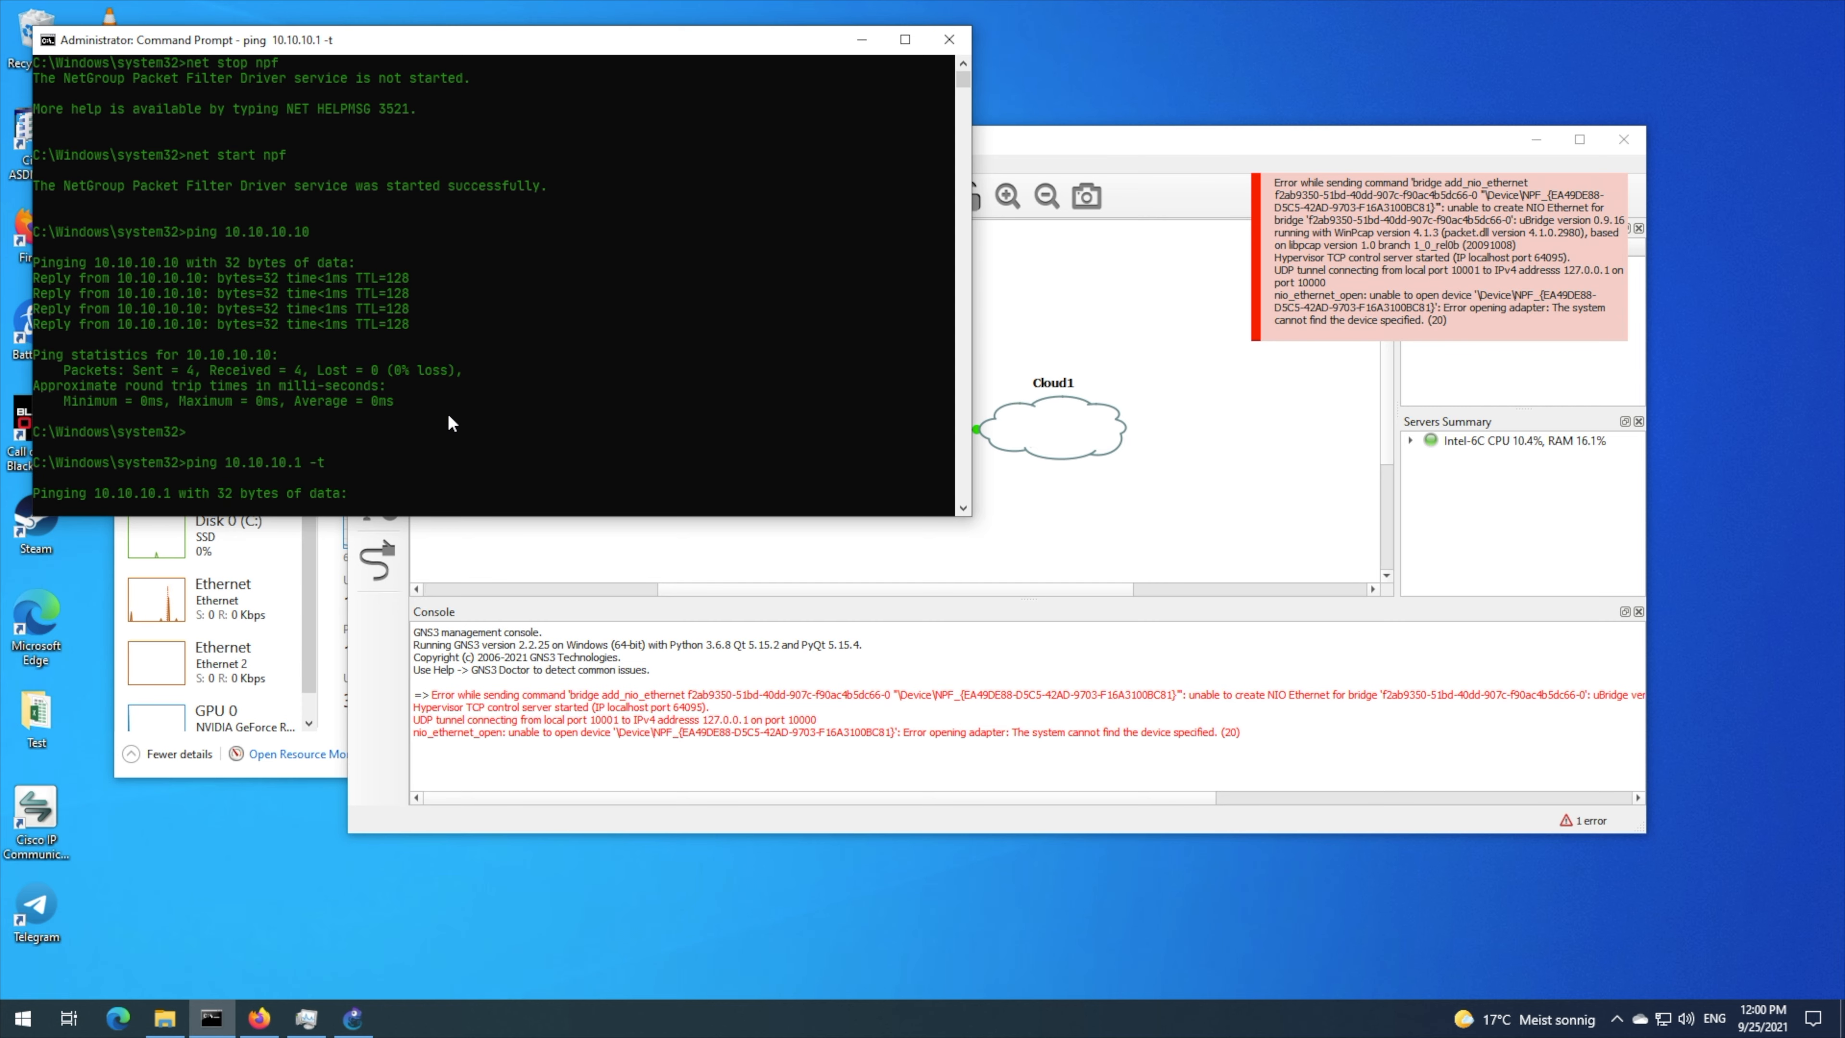
- Open router R1's console from GNS3 in Solar-PuTTY
{"action": "left_click", "coordinate": [912, 583]}
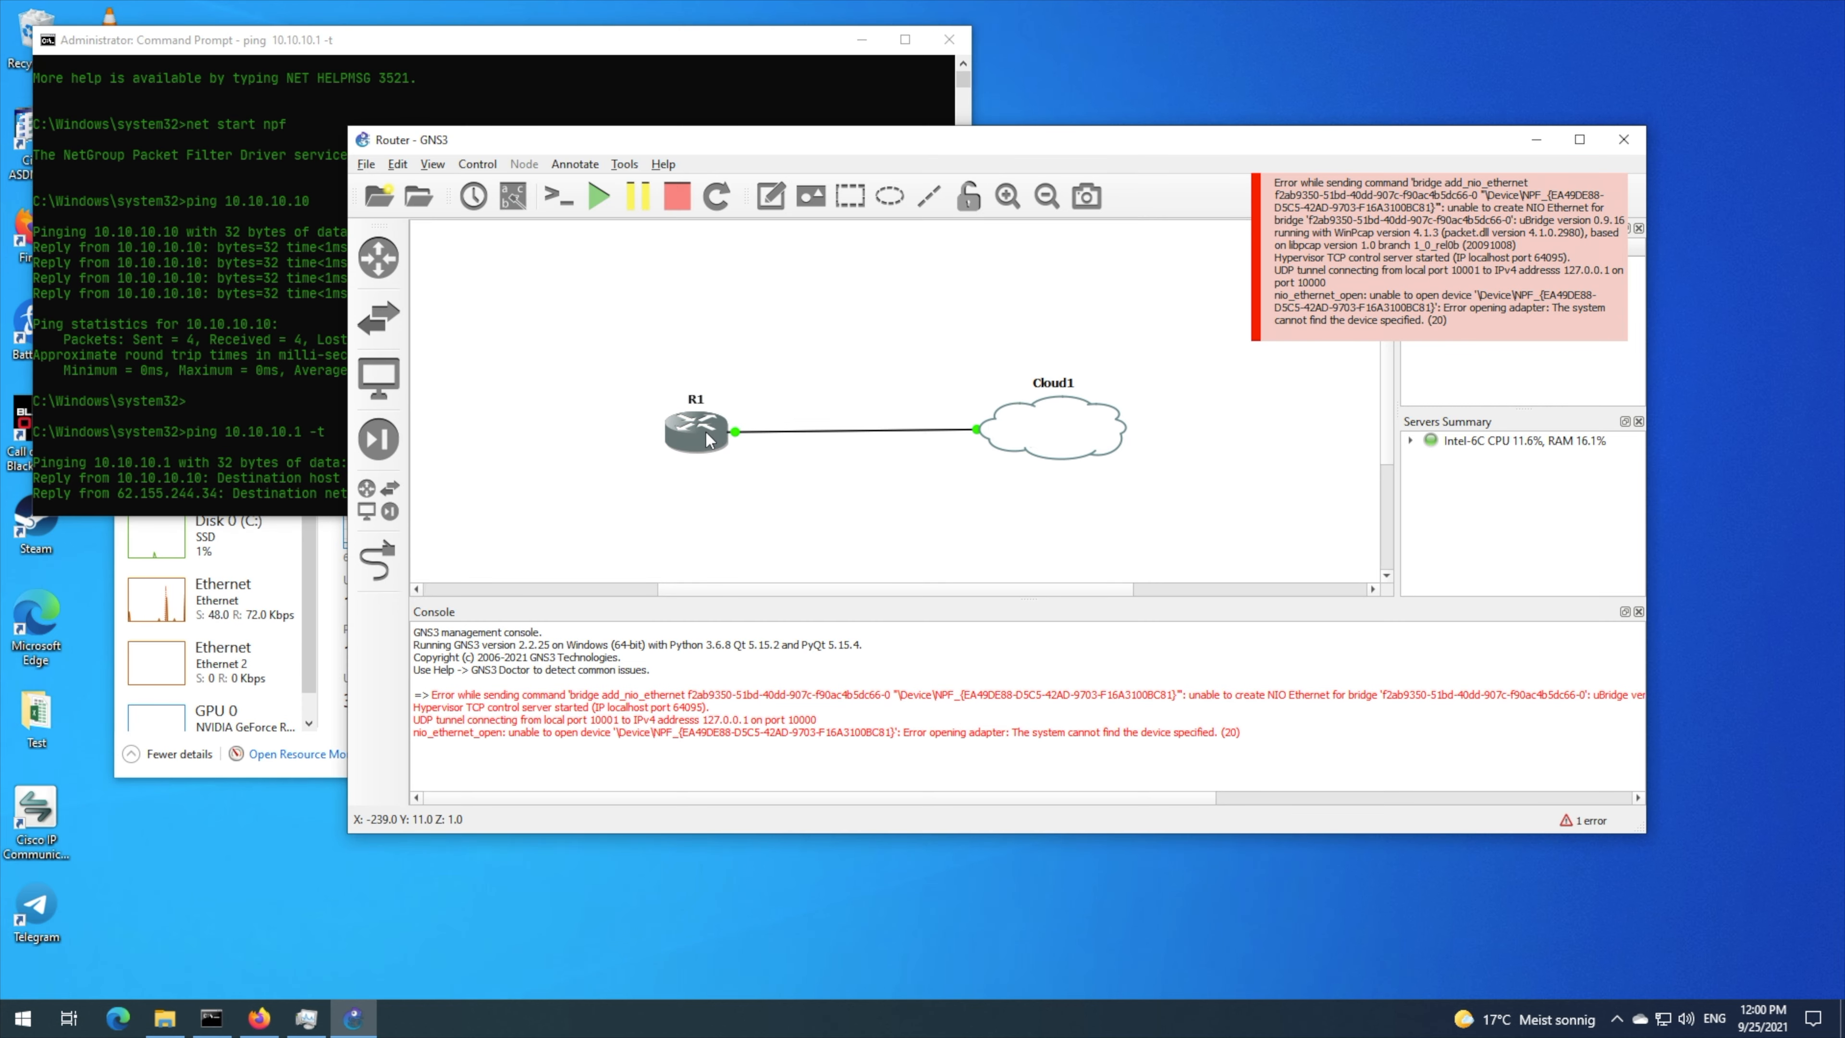
{"action": "right_click", "coordinate": [708, 440]}
{"action": "left_click", "coordinate": [763, 458]}
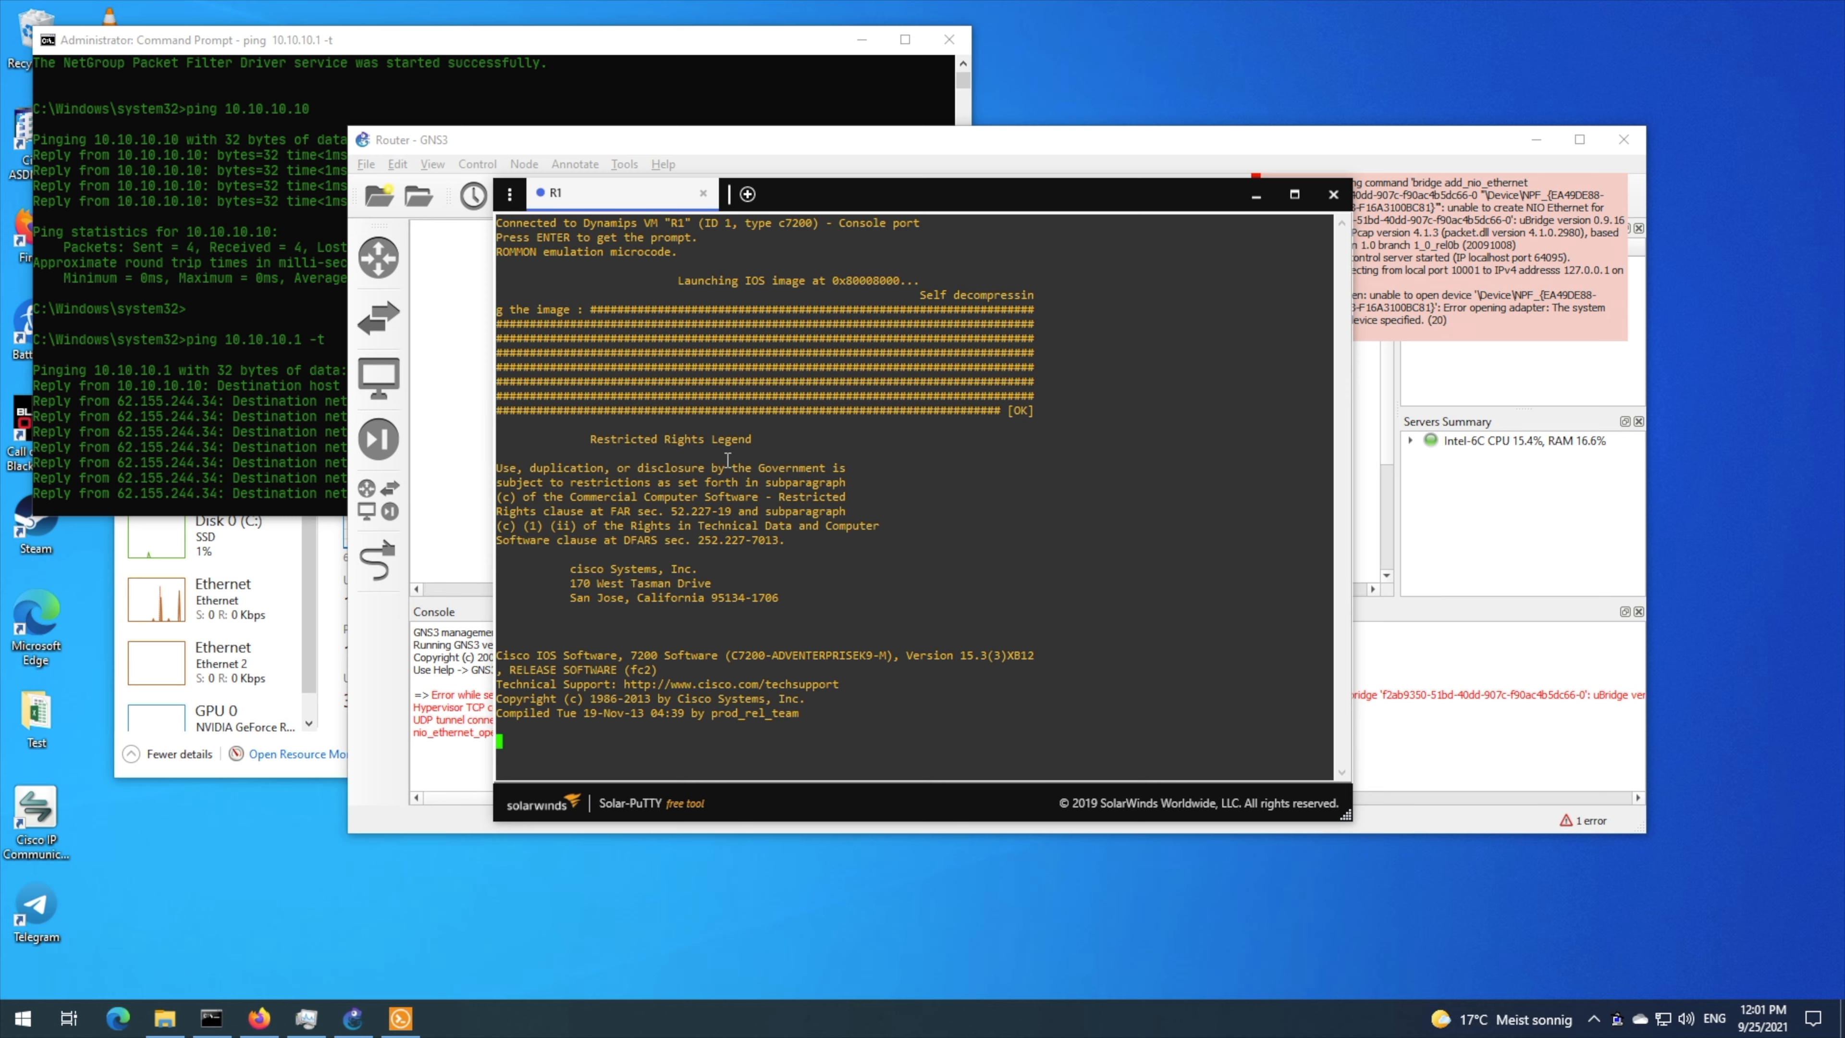
- Set the GNS3 Telnet console application to the predefined command Putty (custom deprecated version) and accept the preferences
{"action": "left_click", "coordinate": [398, 163]}
{"action": "left_click", "coordinate": [424, 254]}
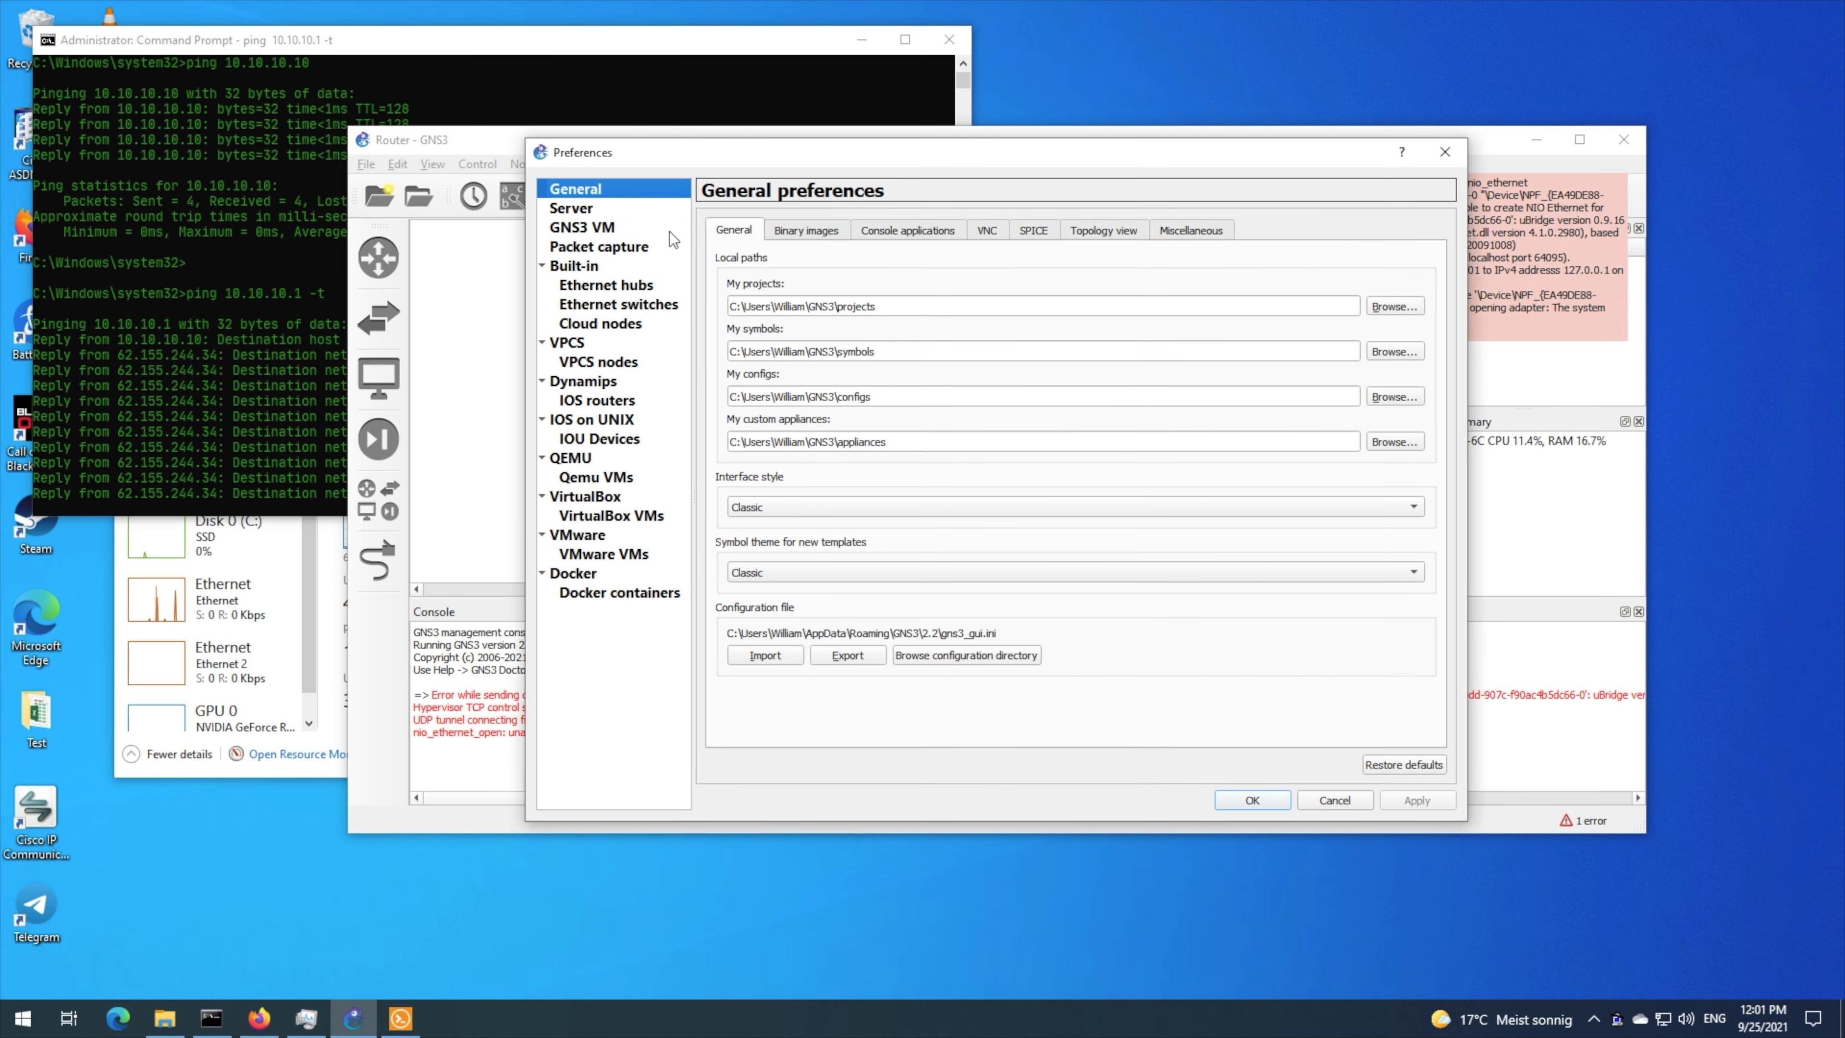
{"action": "left_click", "coordinate": [928, 233]}
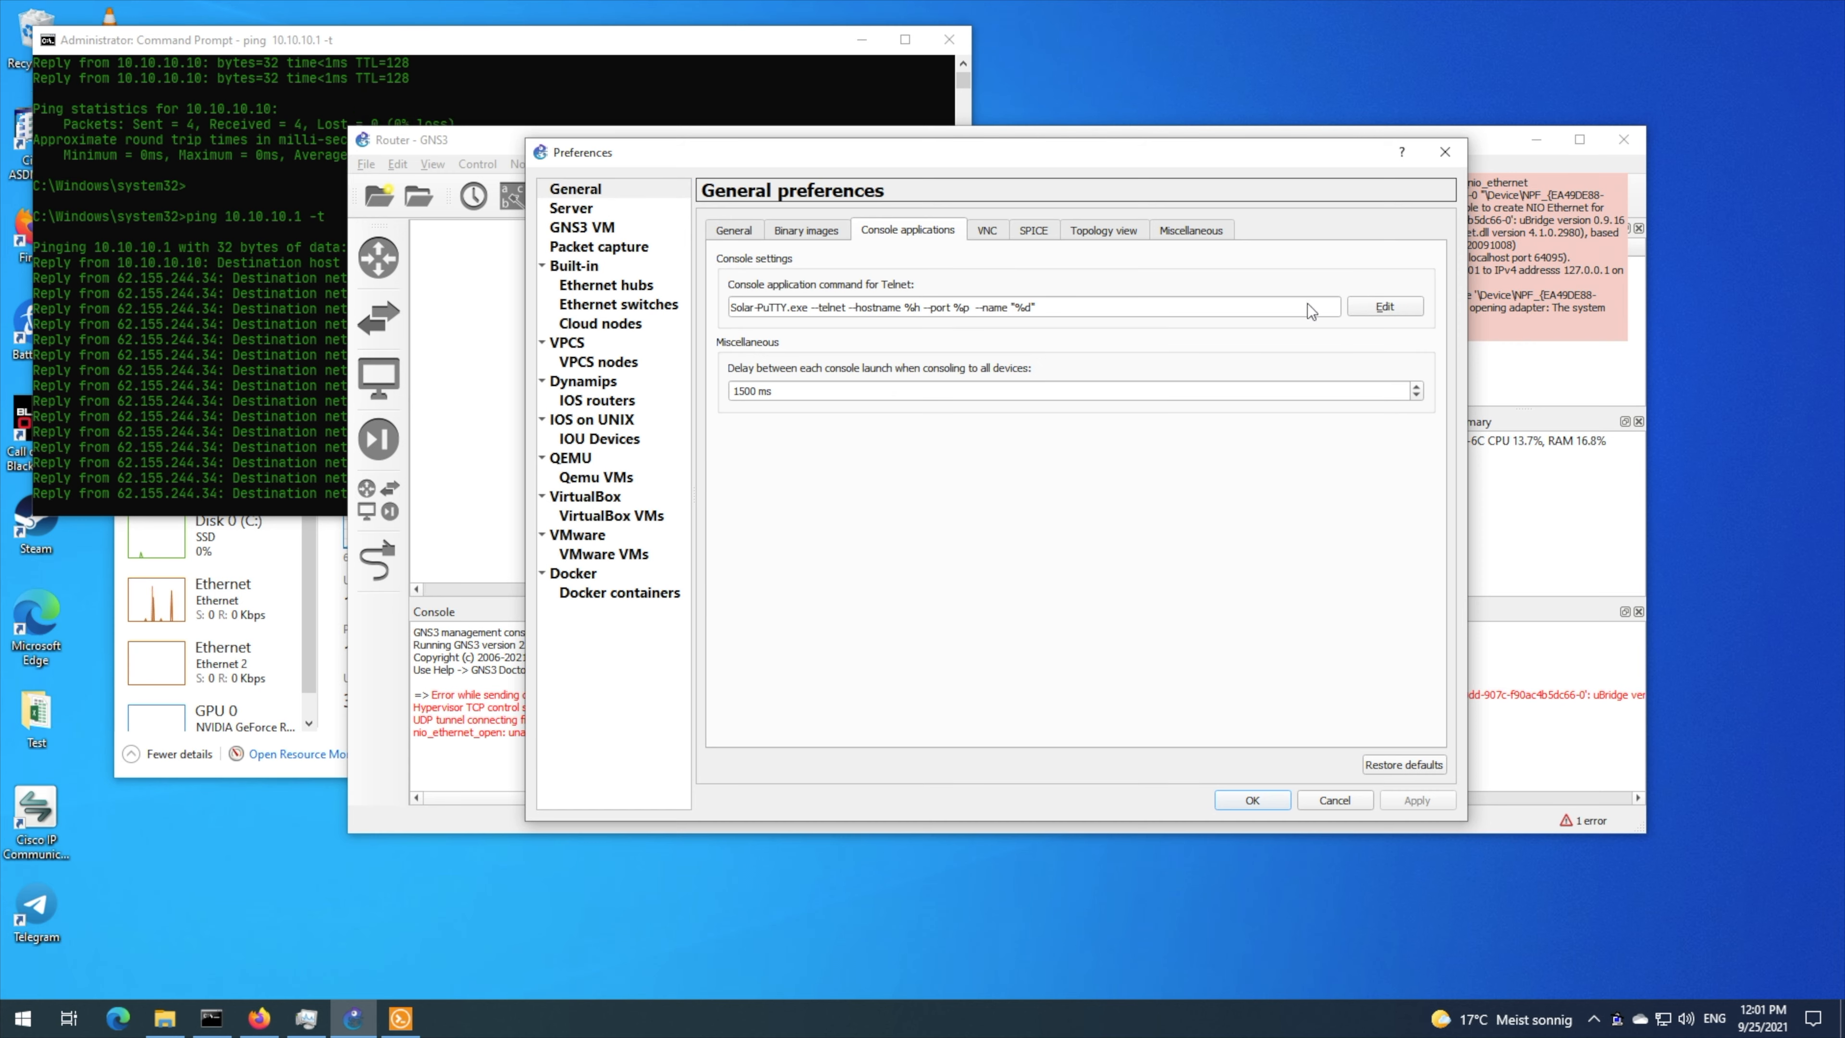
{"action": "left_click", "coordinate": [1385, 306]}
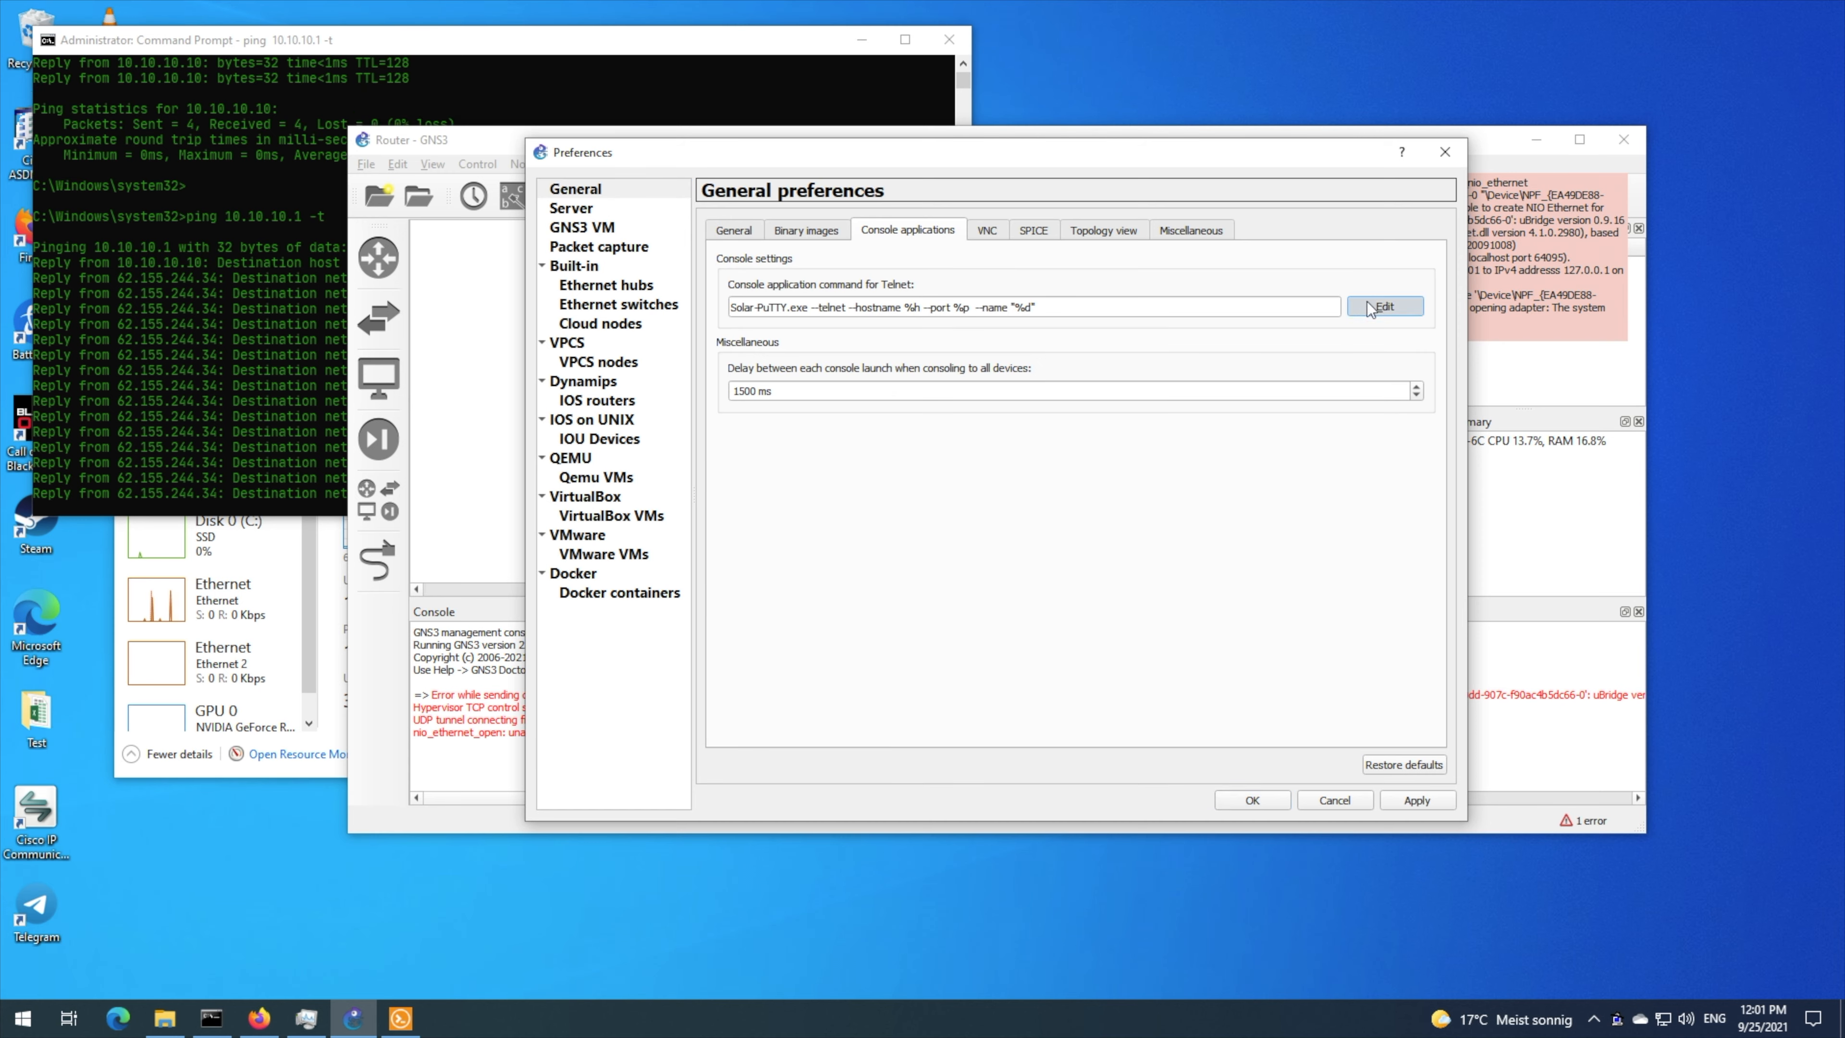
{"action": "left_click", "coordinate": [989, 336]}
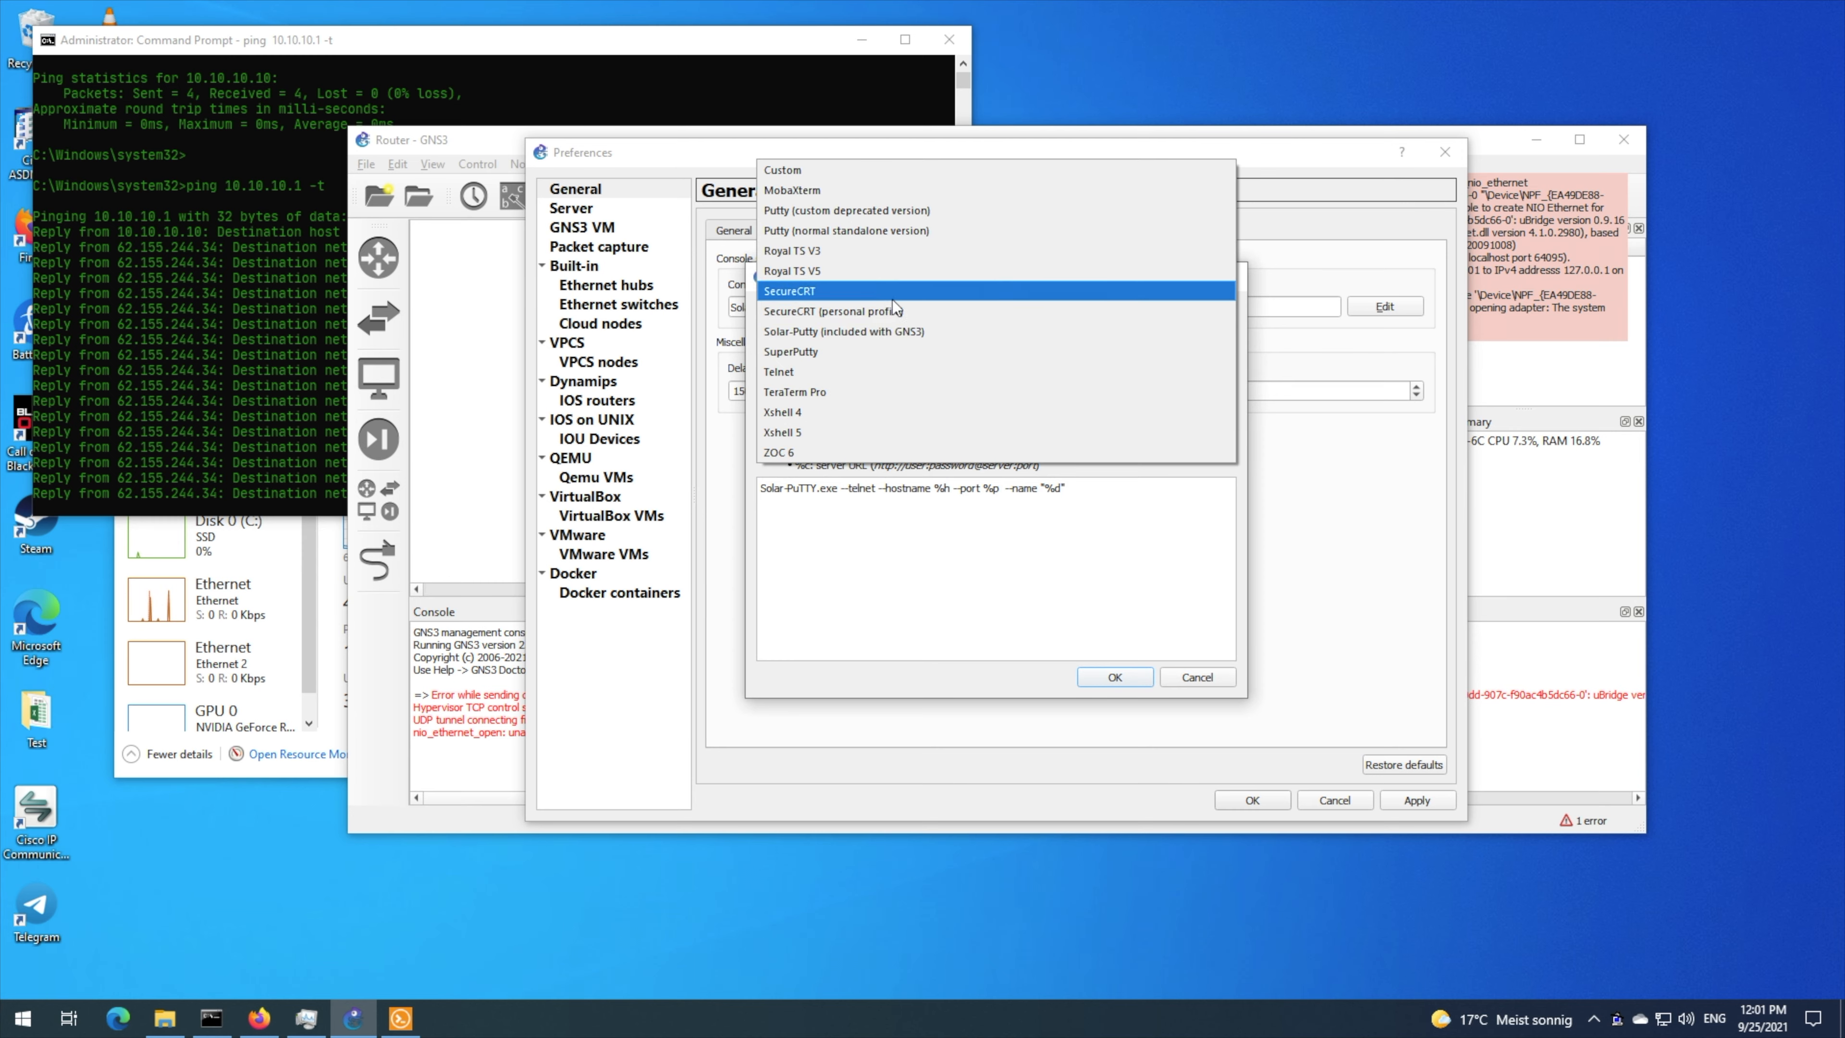
{"action": "left_click", "coordinate": [868, 209]}
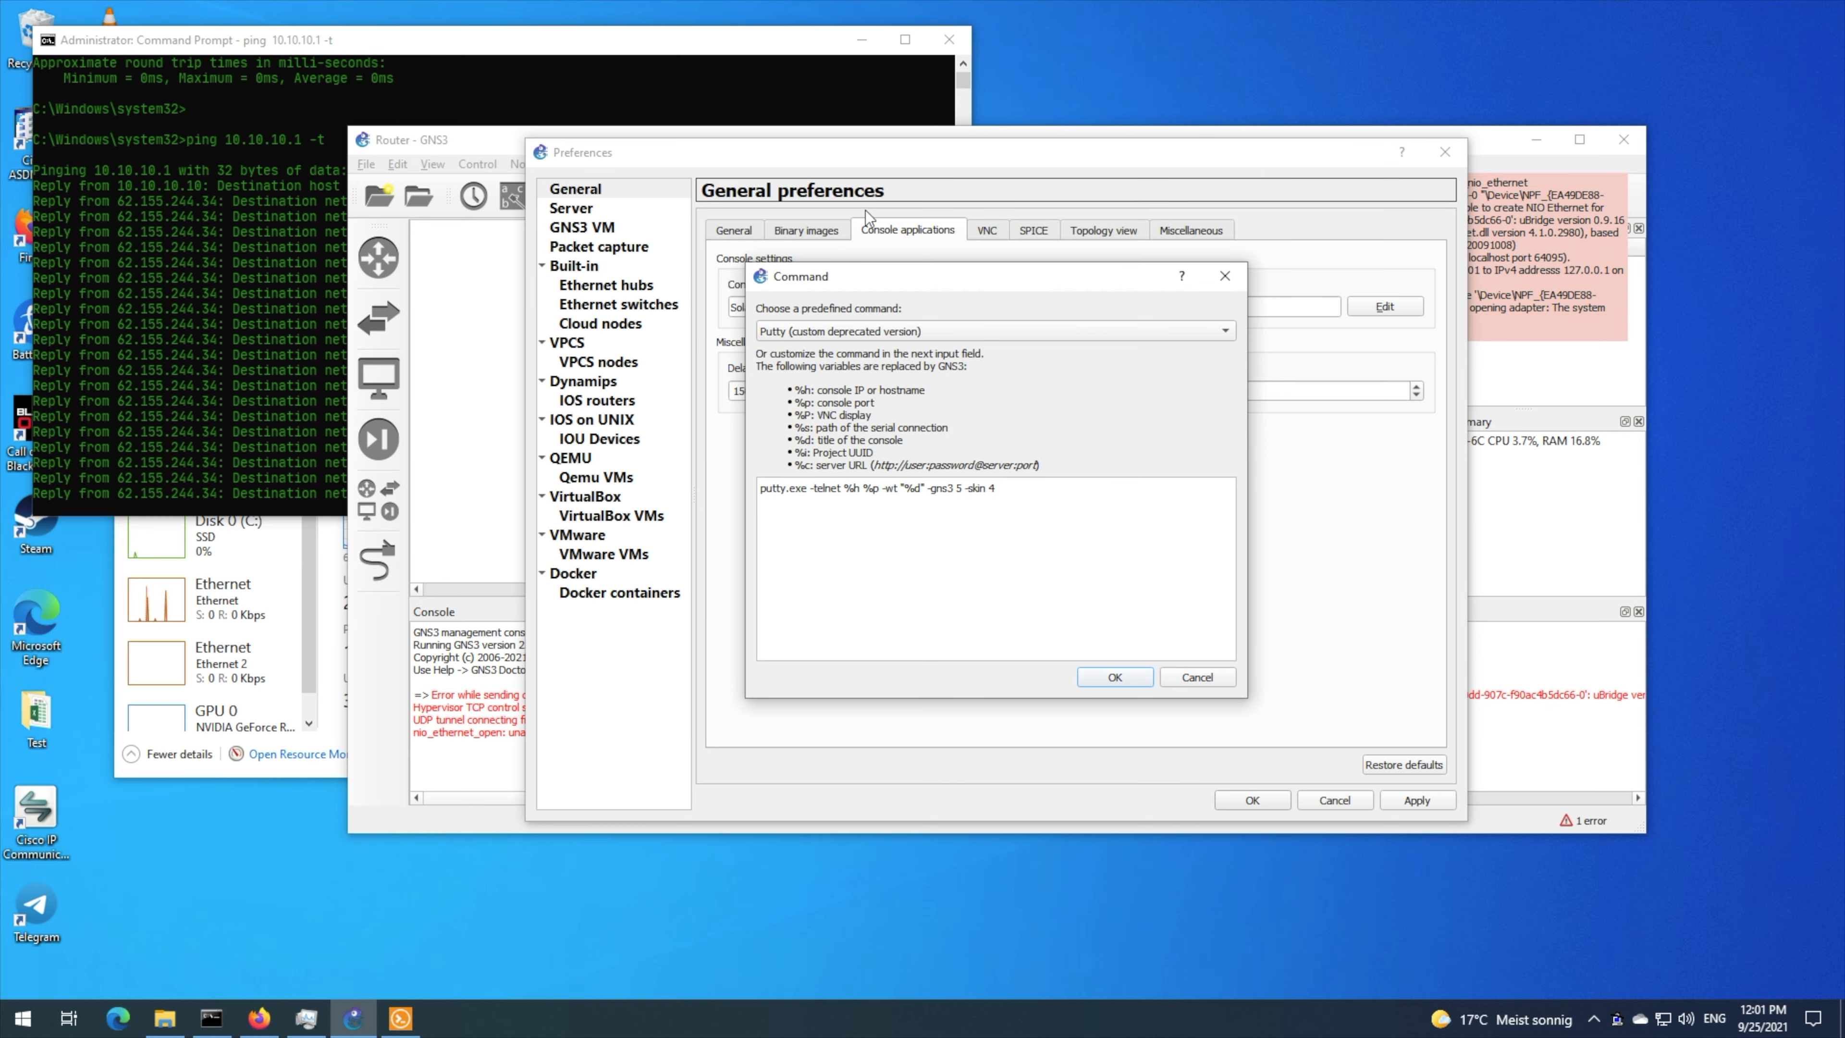
{"action": "left_click", "coordinate": [1120, 676]}
{"action": "left_click", "coordinate": [1252, 800]}
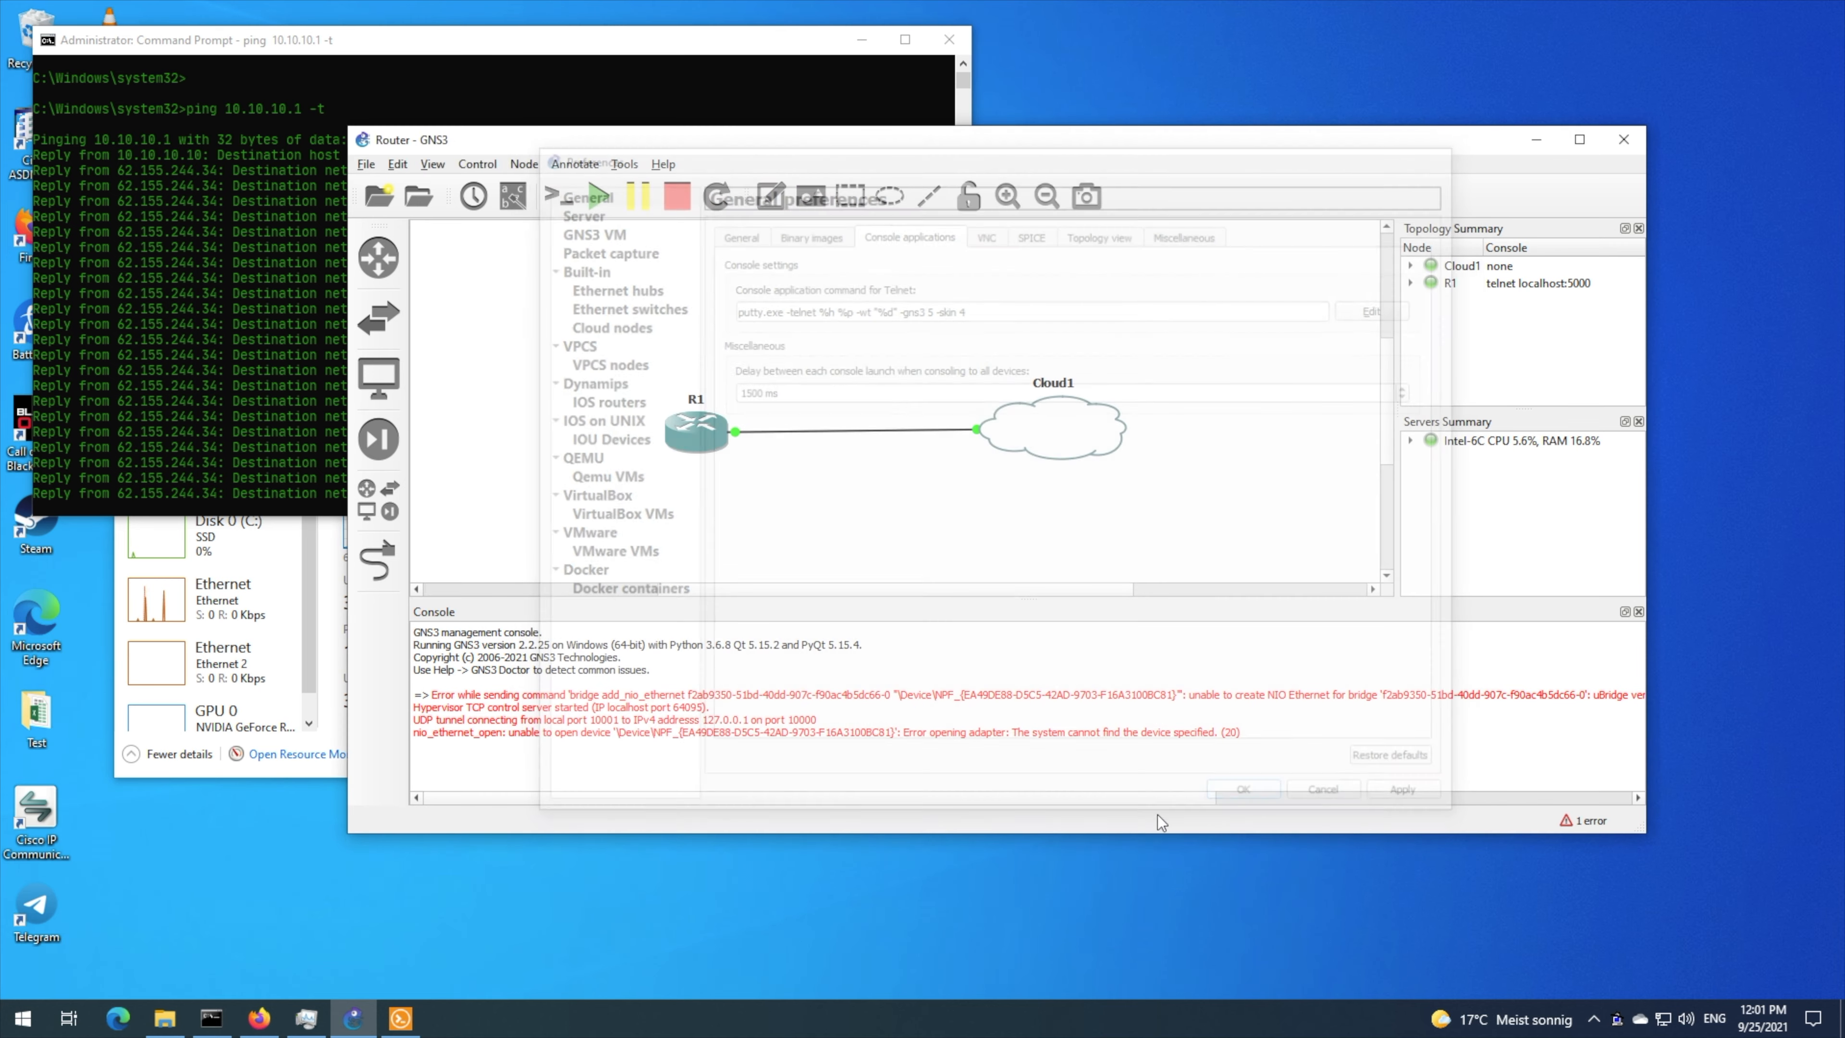
- Close R1's Solar-PuTTY session and reopen its console in PuTTY, placing the window beside the router and bringing up the R1# prompt
{"action": "left_click", "coordinate": [395, 1026]}
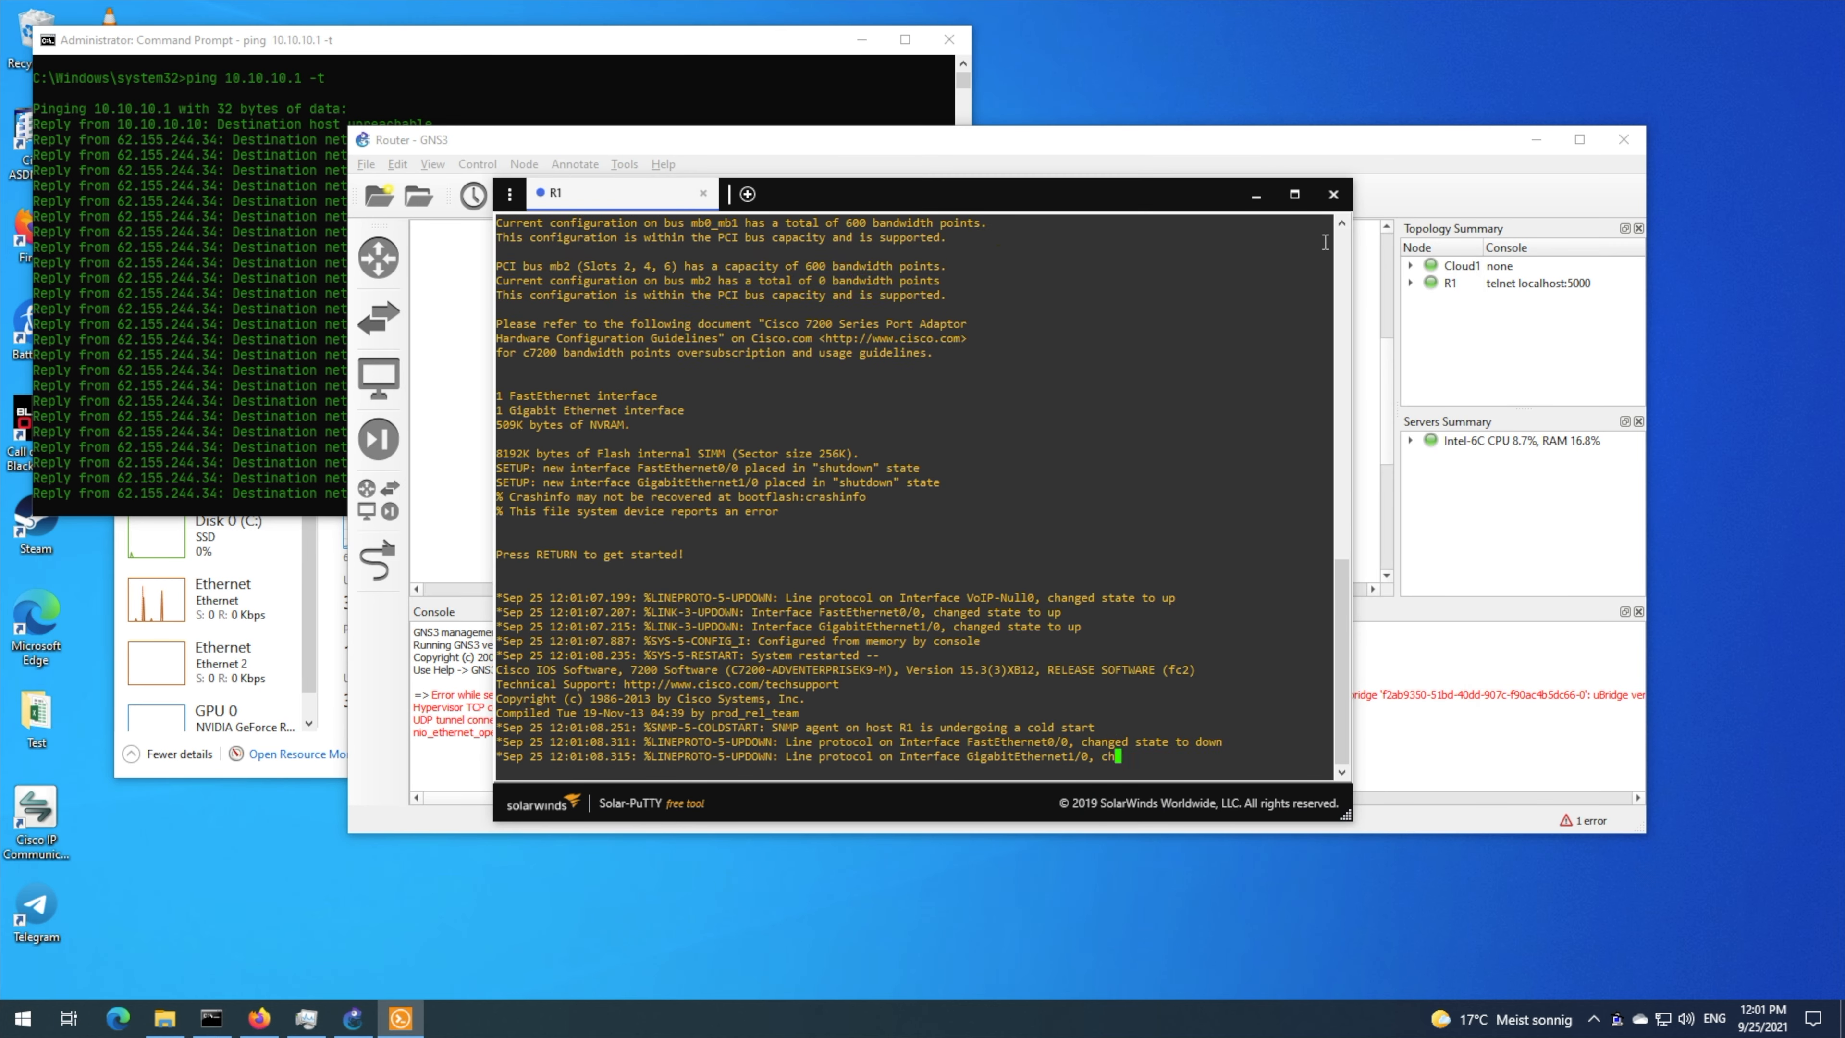
{"action": "left_click", "coordinate": [1330, 196]}
{"action": "right_click", "coordinate": [698, 432]}
{"action": "left_click", "coordinate": [734, 443]}
{"action": "key", "text": "Escape"}
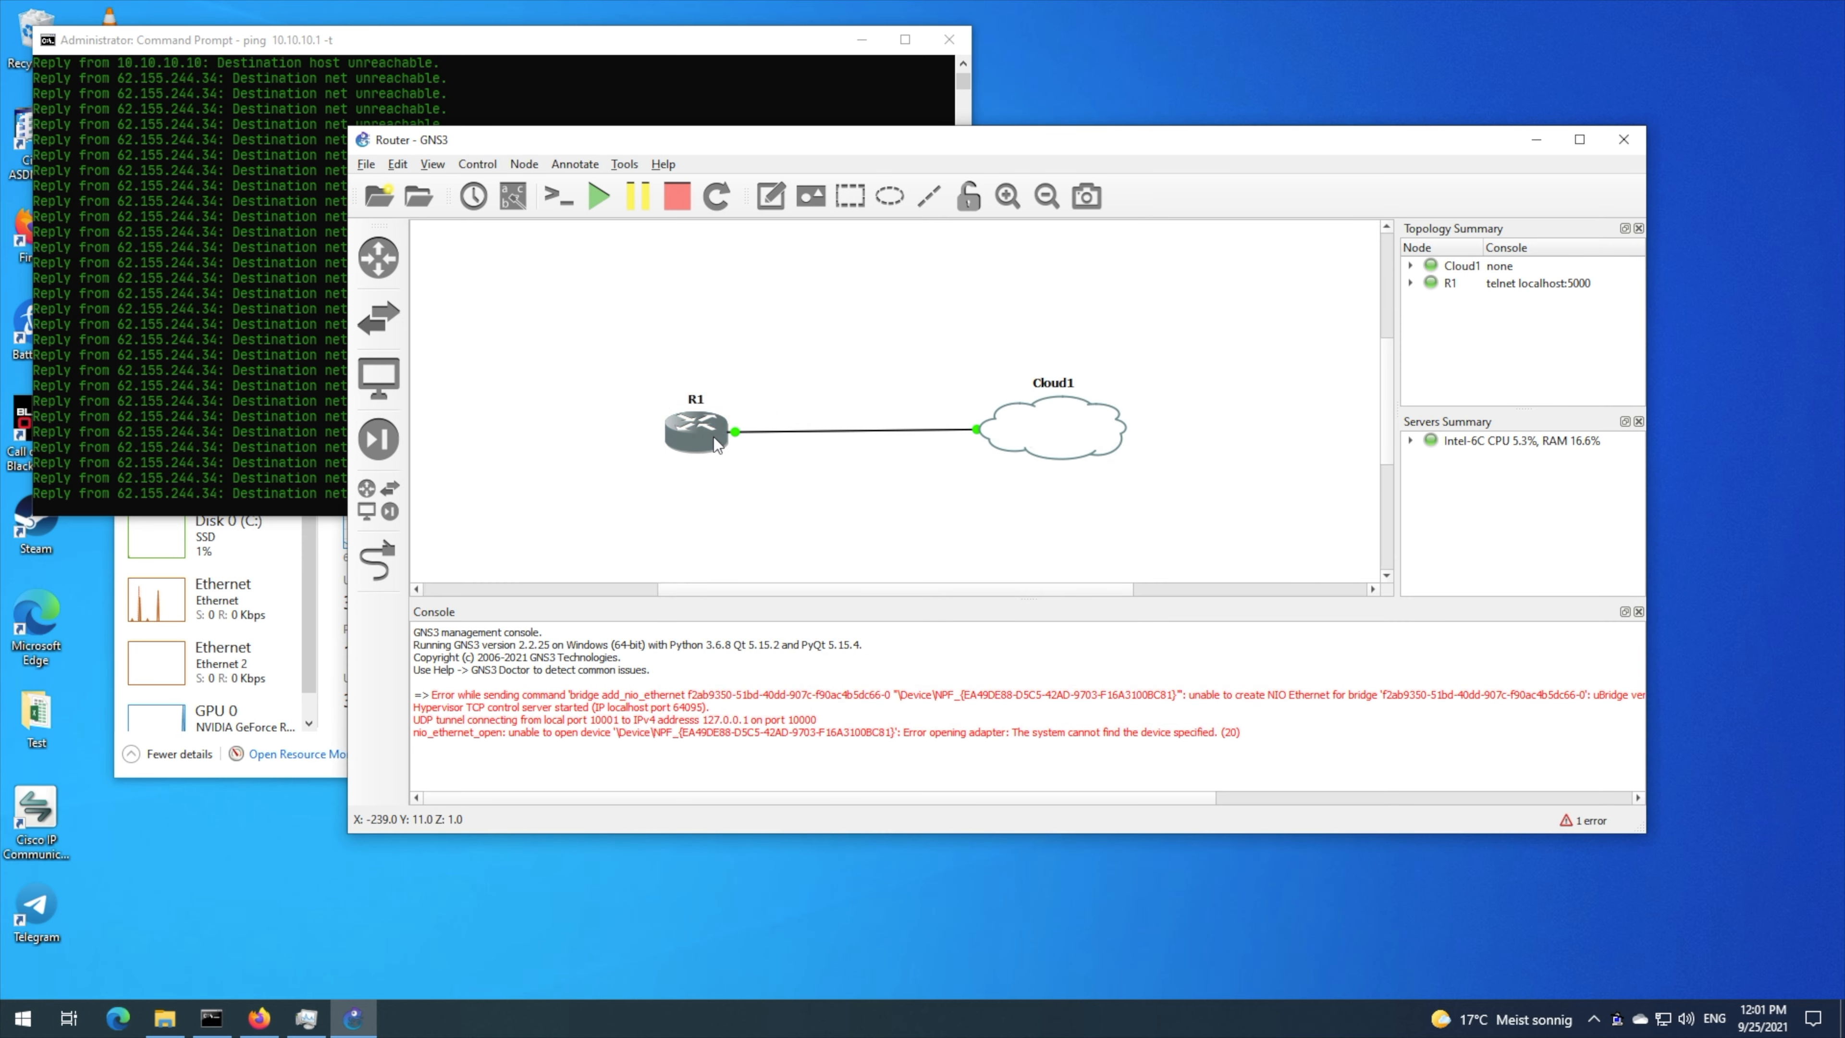
{"action": "right_click", "coordinate": [715, 436]}
{"action": "left_click", "coordinate": [761, 469]}
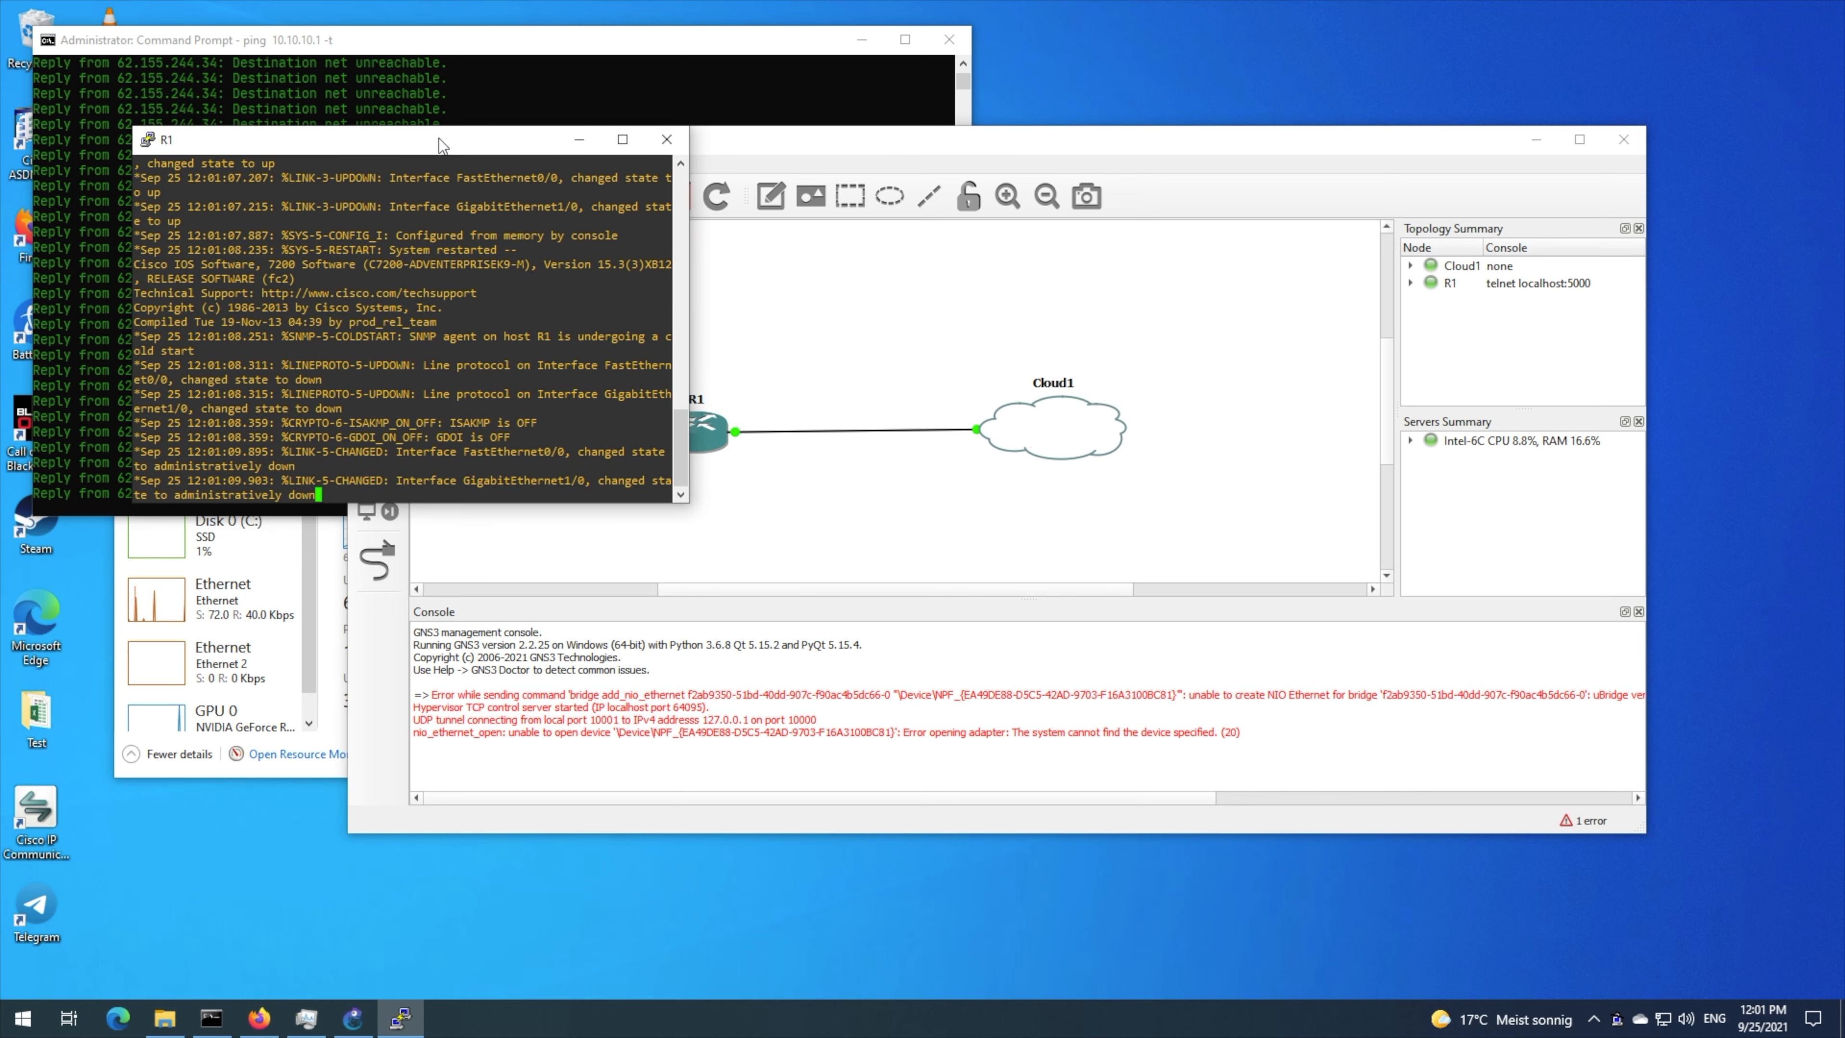
{"action": "left_click_drag", "start_coordinate": [444, 127], "coordinate": [1345, 363]}
{"action": "key", "text": "Return"}
{"action": "key", "text": "Return"}
{"action": "key", "text": "Return"}
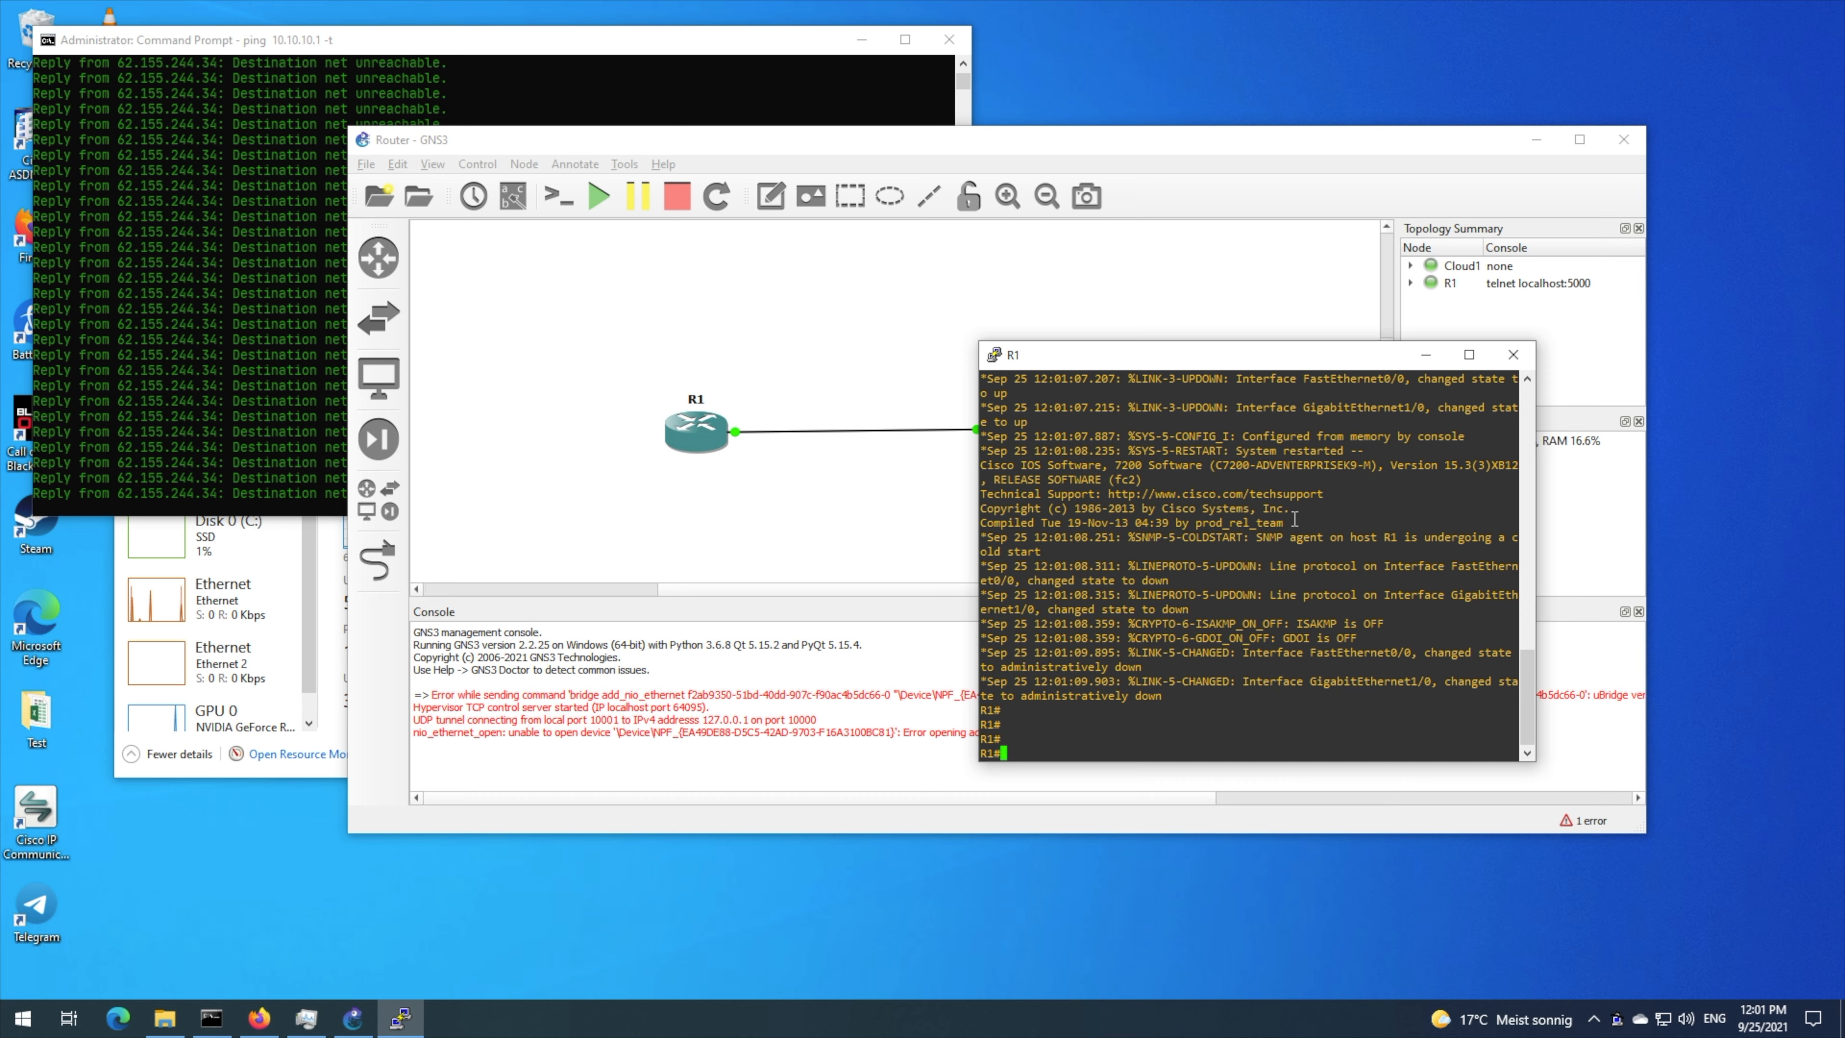
- List R1's interfaces and their IP status with sh ip int brief
{"action": "type", "text": "sh ip int bri"}
{"action": "key", "text": "Tab"}
{"action": "key", "text": "Return"}
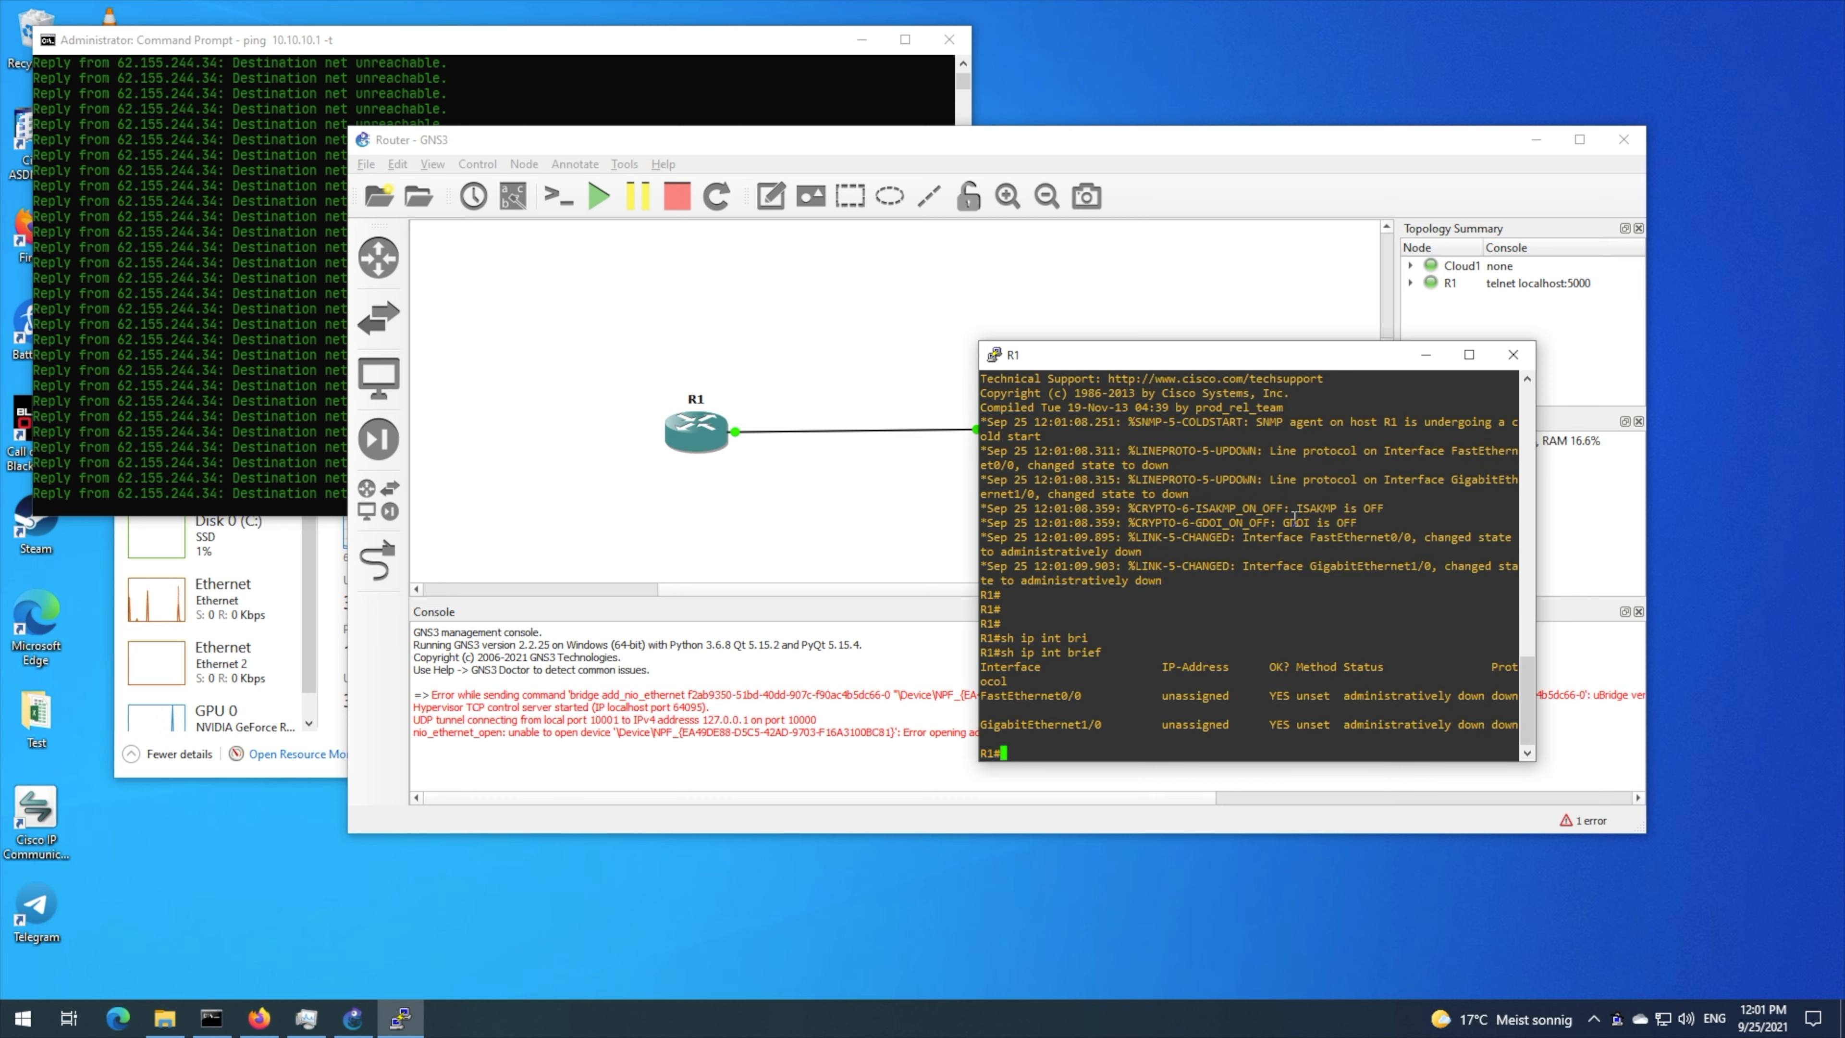
- Enter global configuration mode on R1 and open interface FastEthernet0/0 for configuration
{"action": "double_click", "coordinate": [1065, 707]}
{"action": "type", "text": "conf t"}
{"action": "key", "text": "Return"}
{"action": "type", "text": "int"}
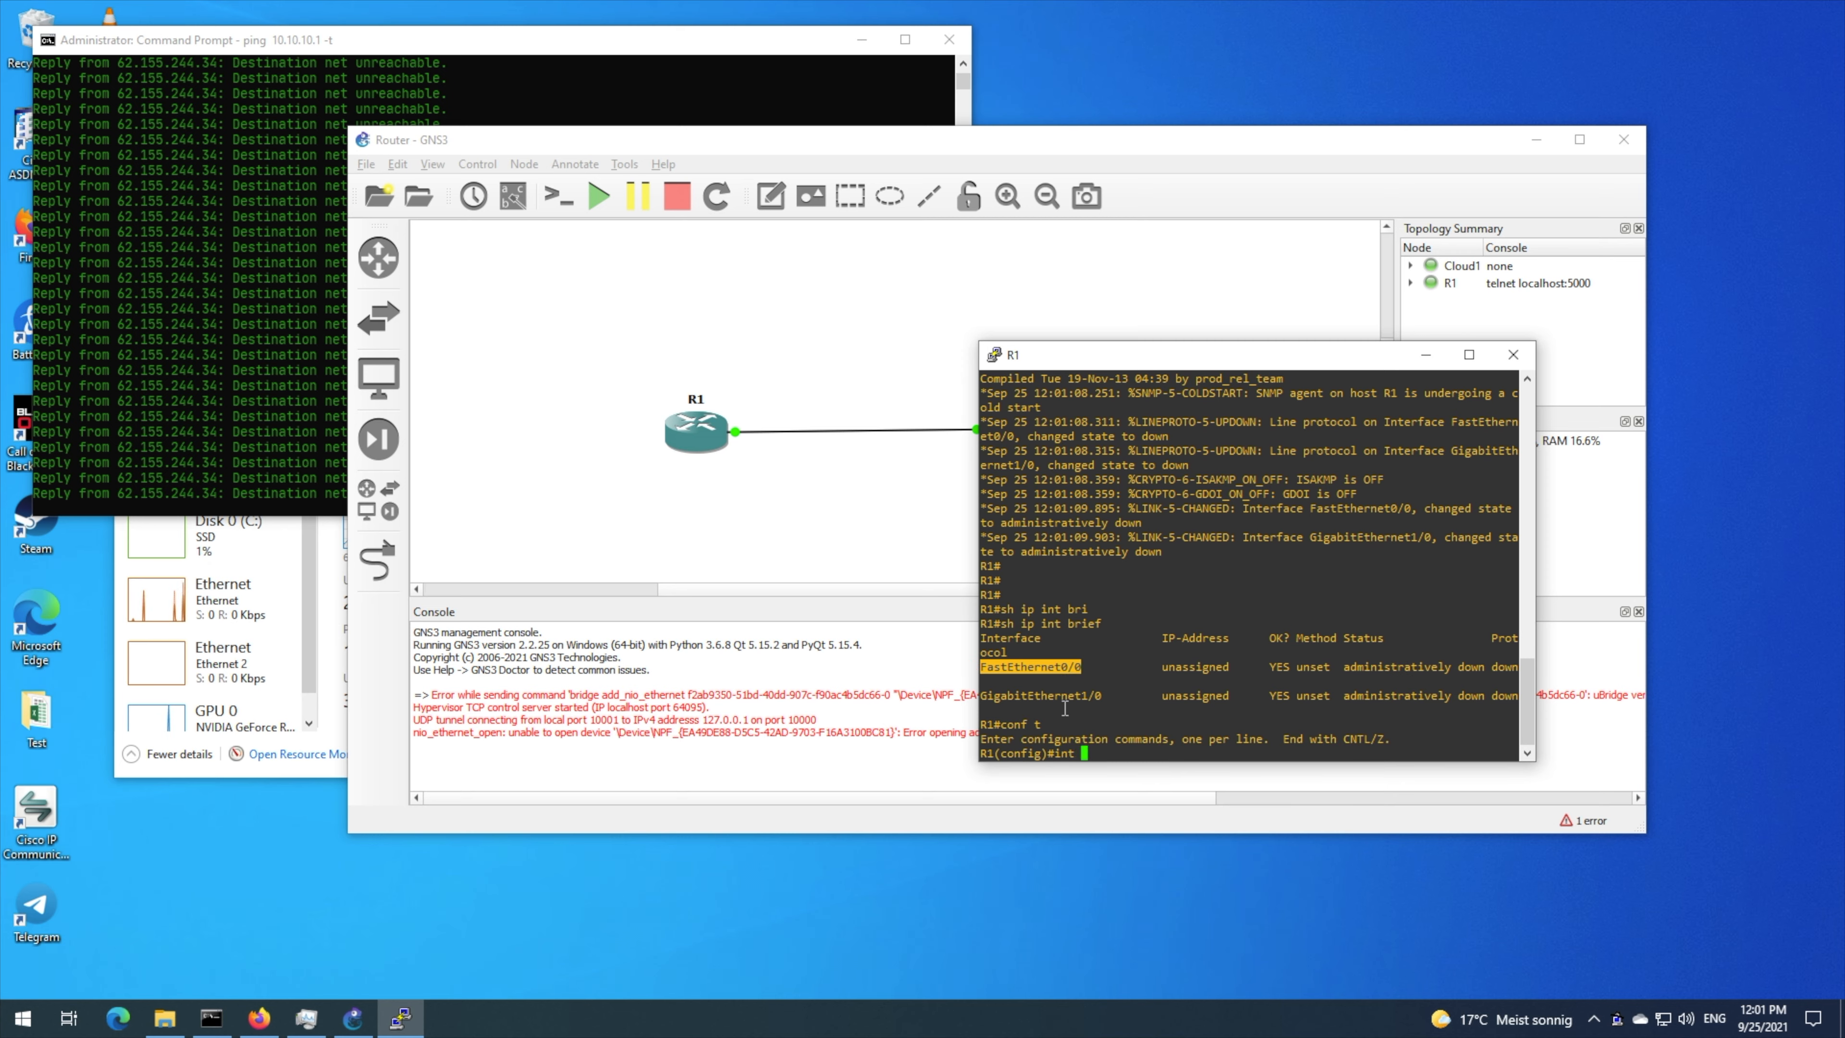
{"action": "right_click", "coordinate": [1065, 707]}
{"action": "key", "text": "Return"}
- Assign IP address 10.10.10.1 with mask 255.255.255.0 to R1's FastEthernet0/0, using the ip add form of the command
{"action": "type", "text": "ip ad"}
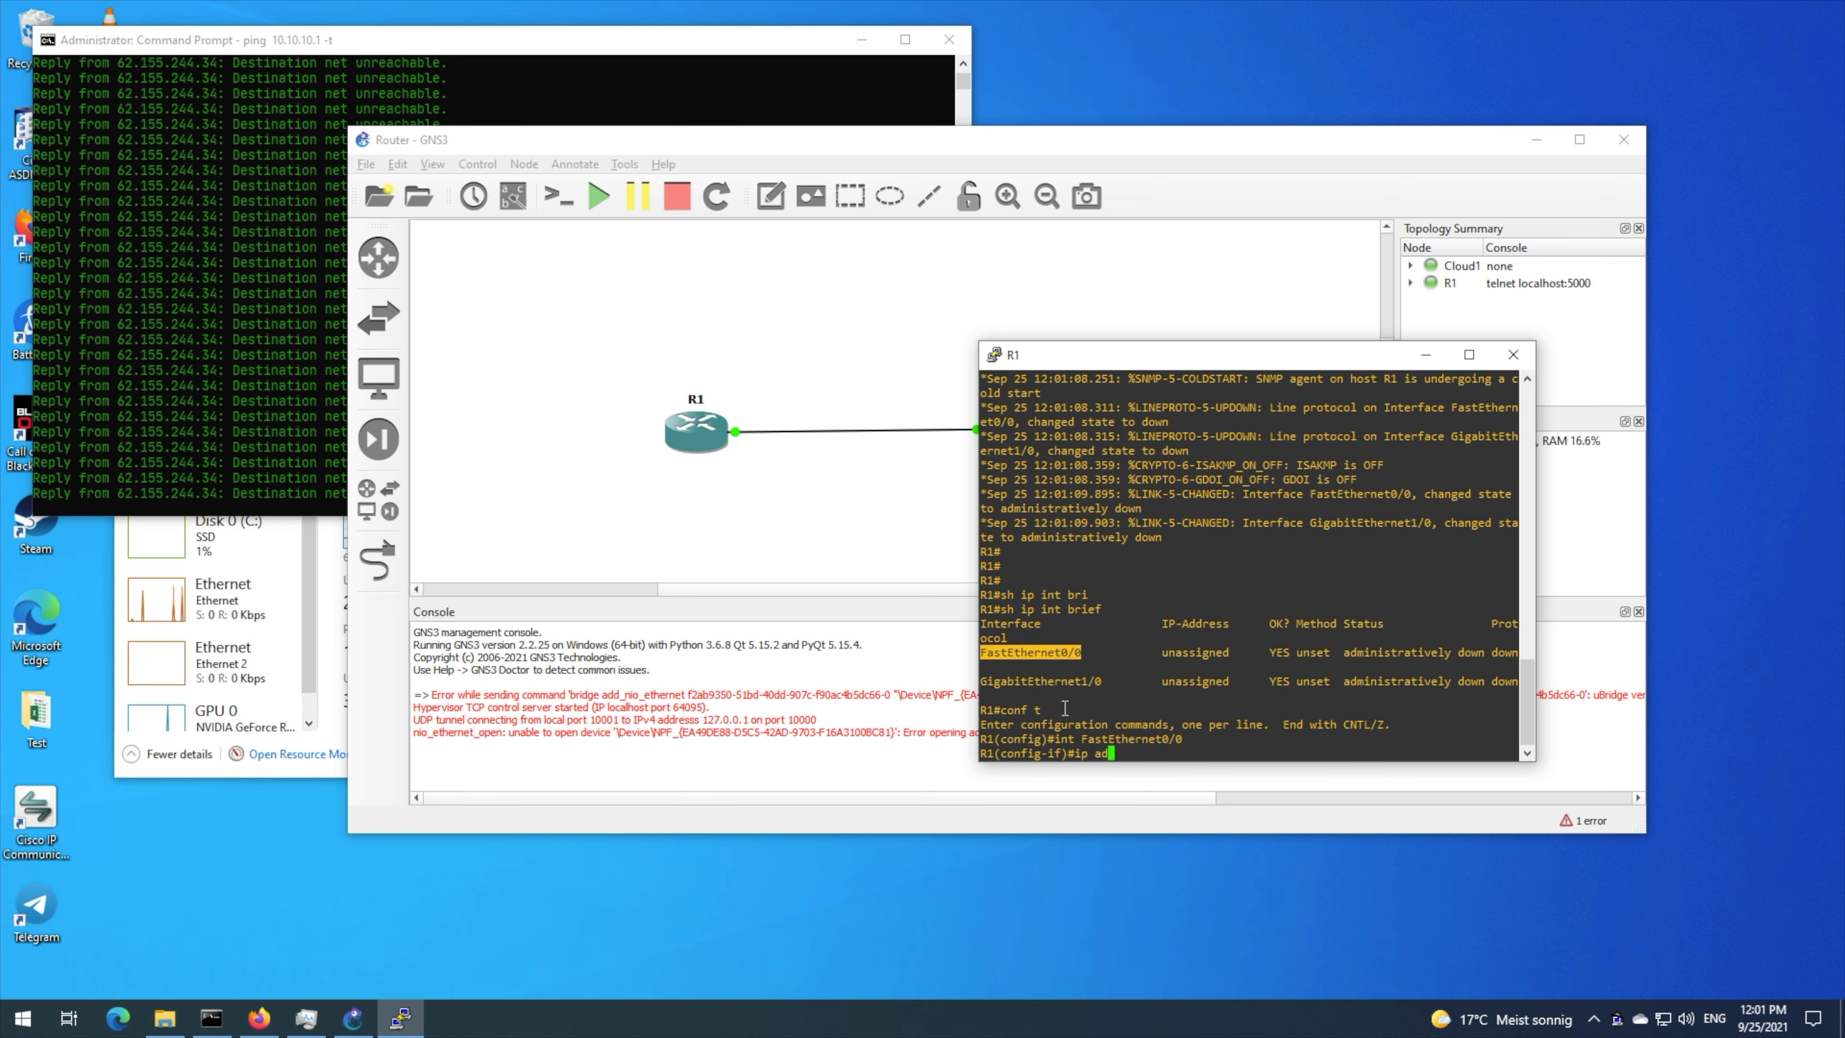
{"action": "type", "text": " 10.10.10.1 255.255.255.0"}
{"action": "key", "text": "Return"}
{"action": "key", "text": "Return"}
{"action": "type", "text": "nfig-if)#n"}
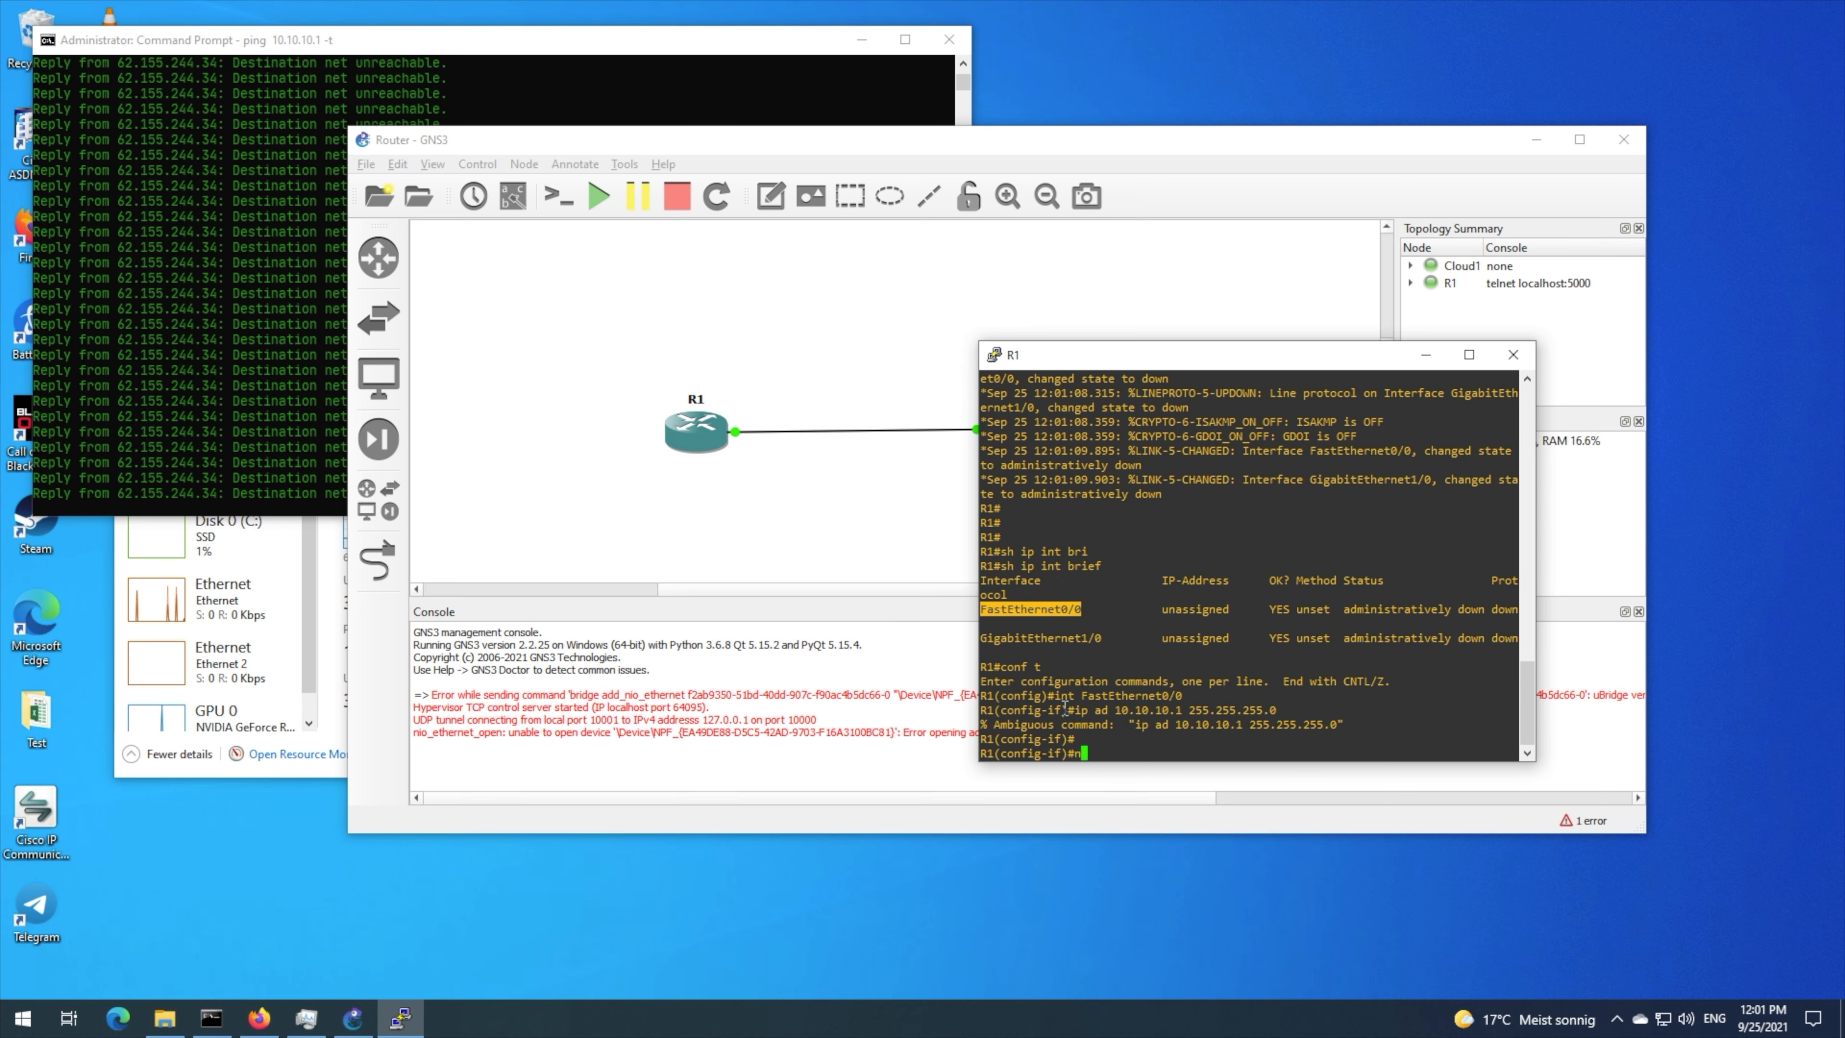
{"action": "key", "text": "Up"}
{"action": "key", "text": "ctrl+a"}
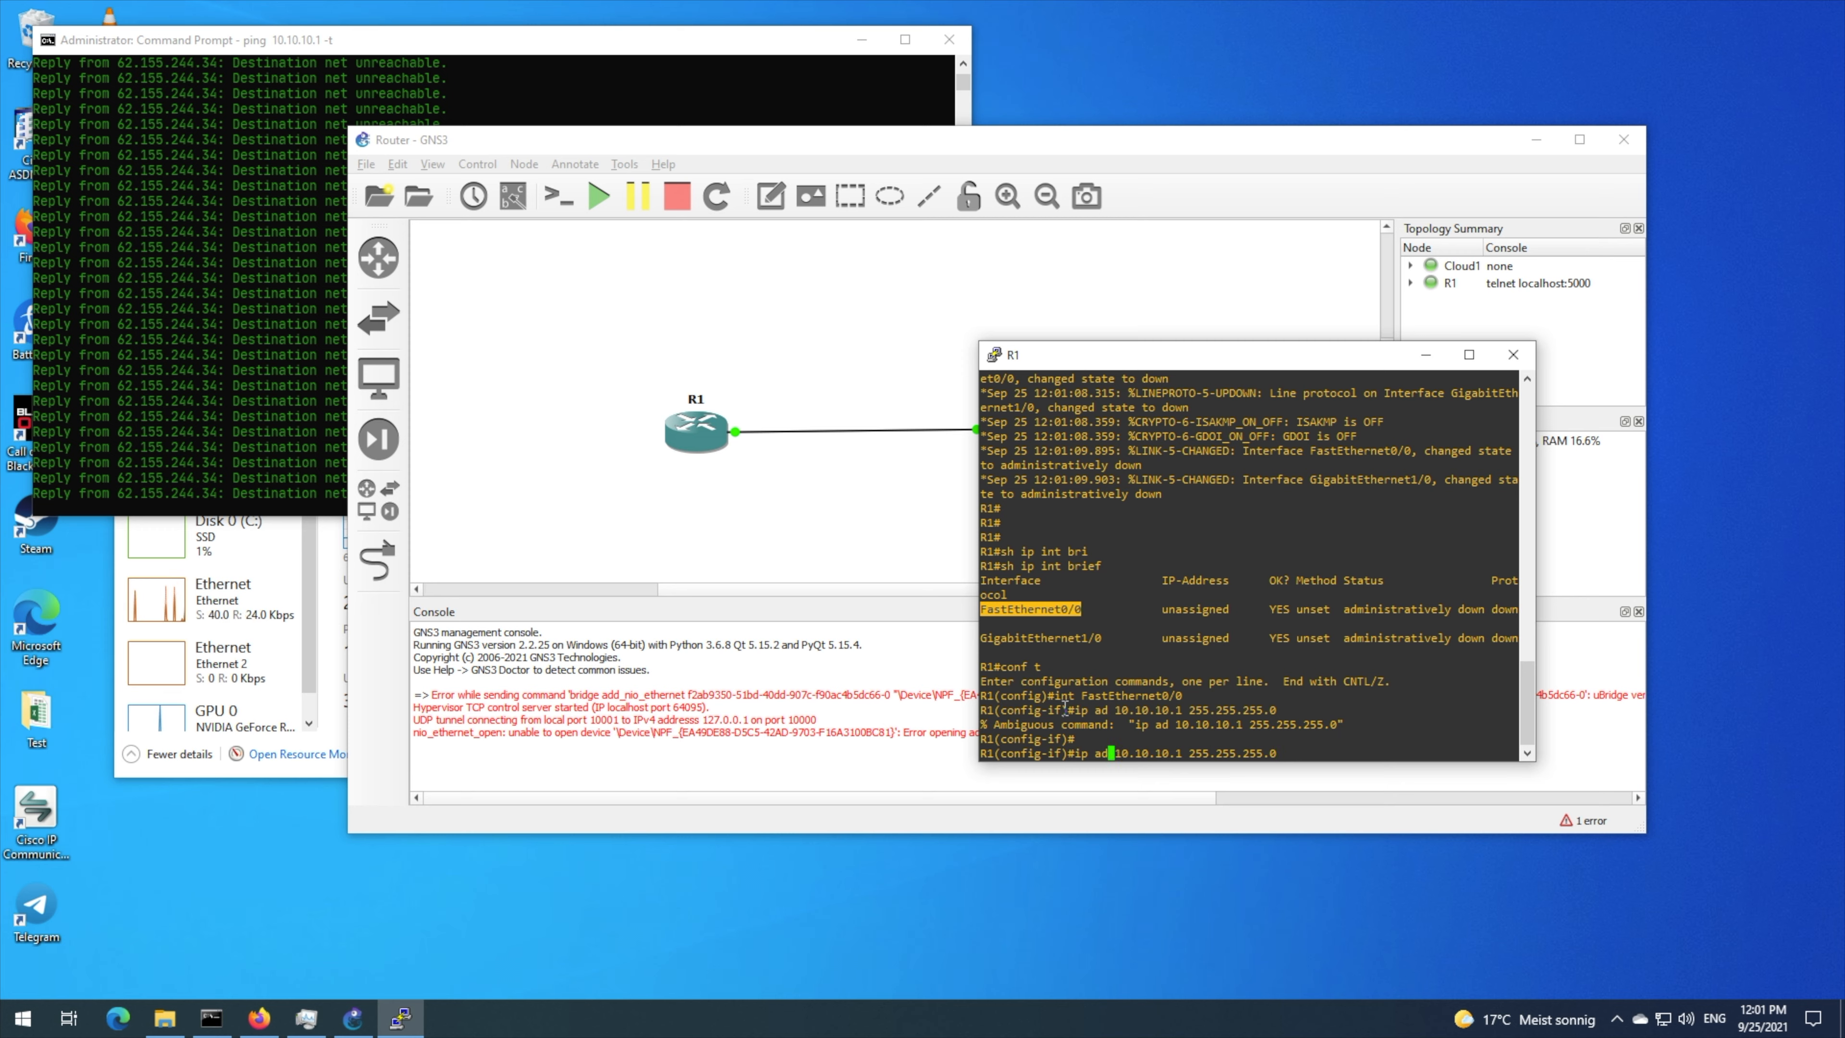
{"action": "type", "text": "d"}
{"action": "key", "text": "Return"}
{"action": "key", "text": "Return"}
{"action": "key", "text": "Return"}
- Enable FastEthernet0/0 on R1 with the no sh command
{"action": "type", "text": "no shg"}
{"action": "key", "text": "Return"}
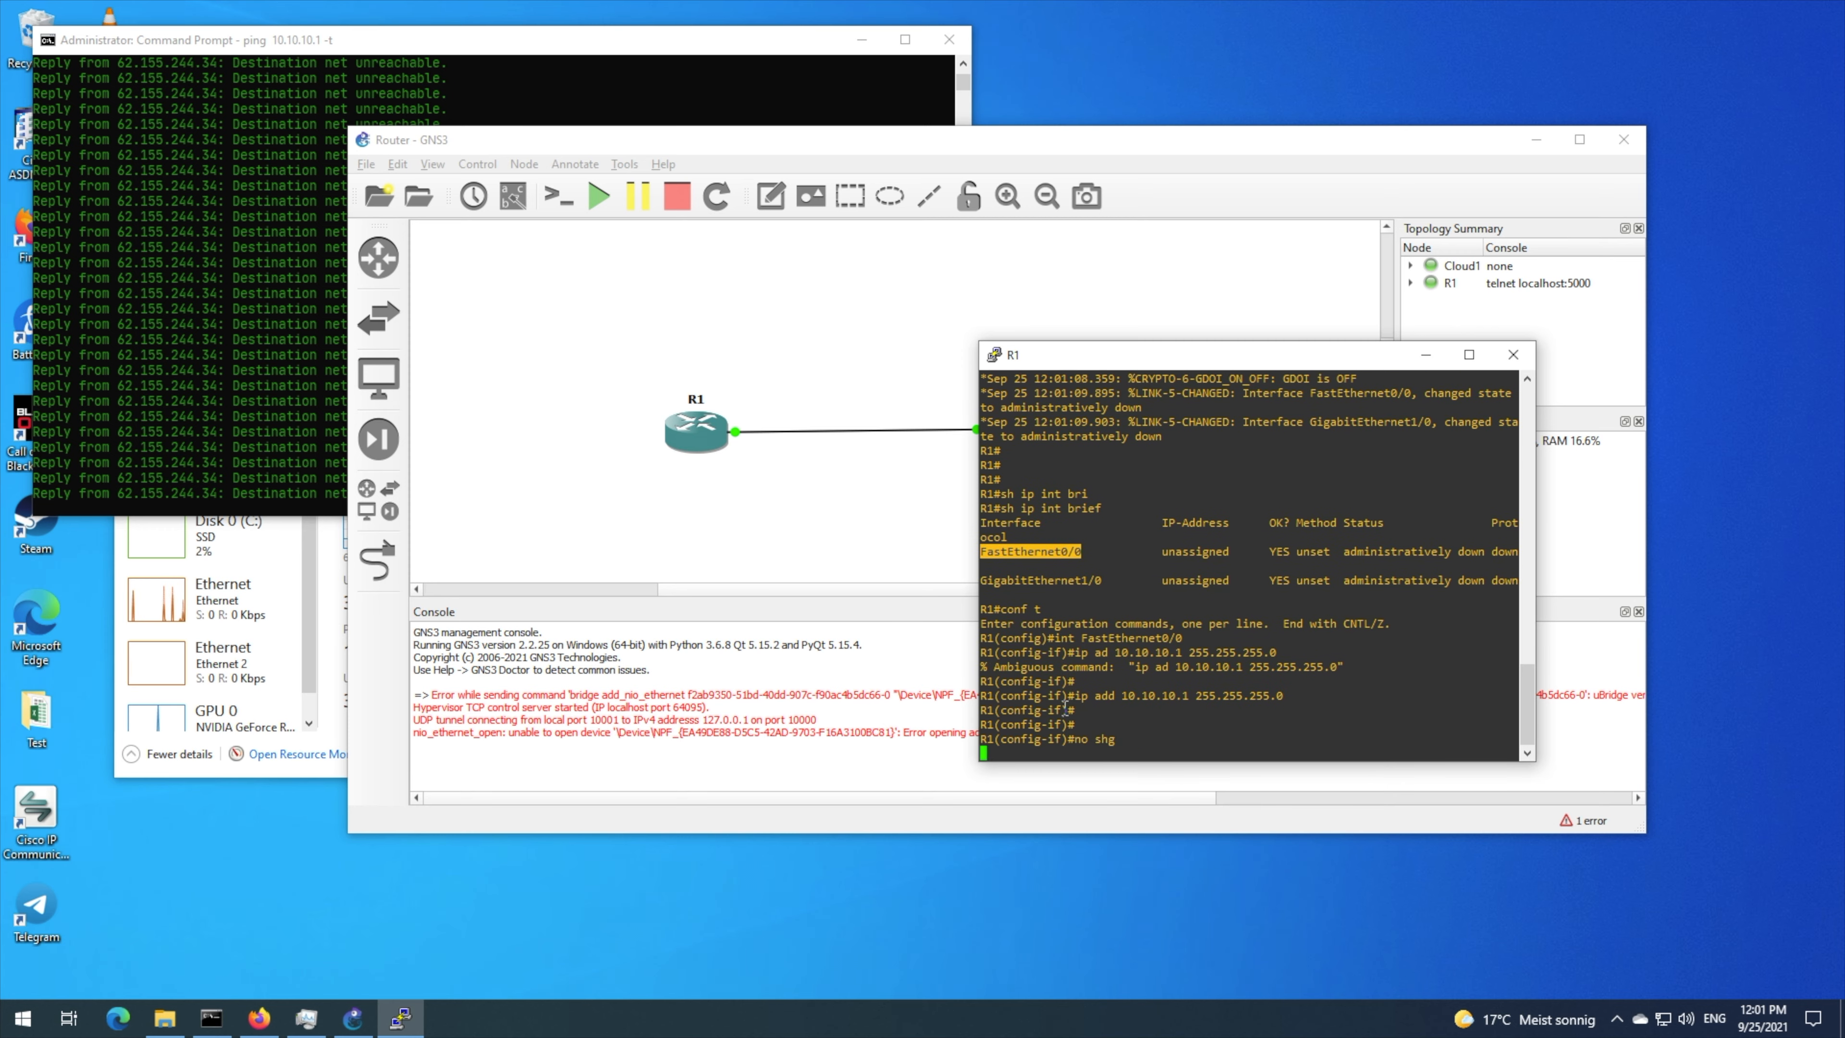
{"action": "type", "text": "no sh"}
{"action": "key", "text": "Return"}
{"action": "key", "text": "Return"}
{"action": "key", "text": "Return"}
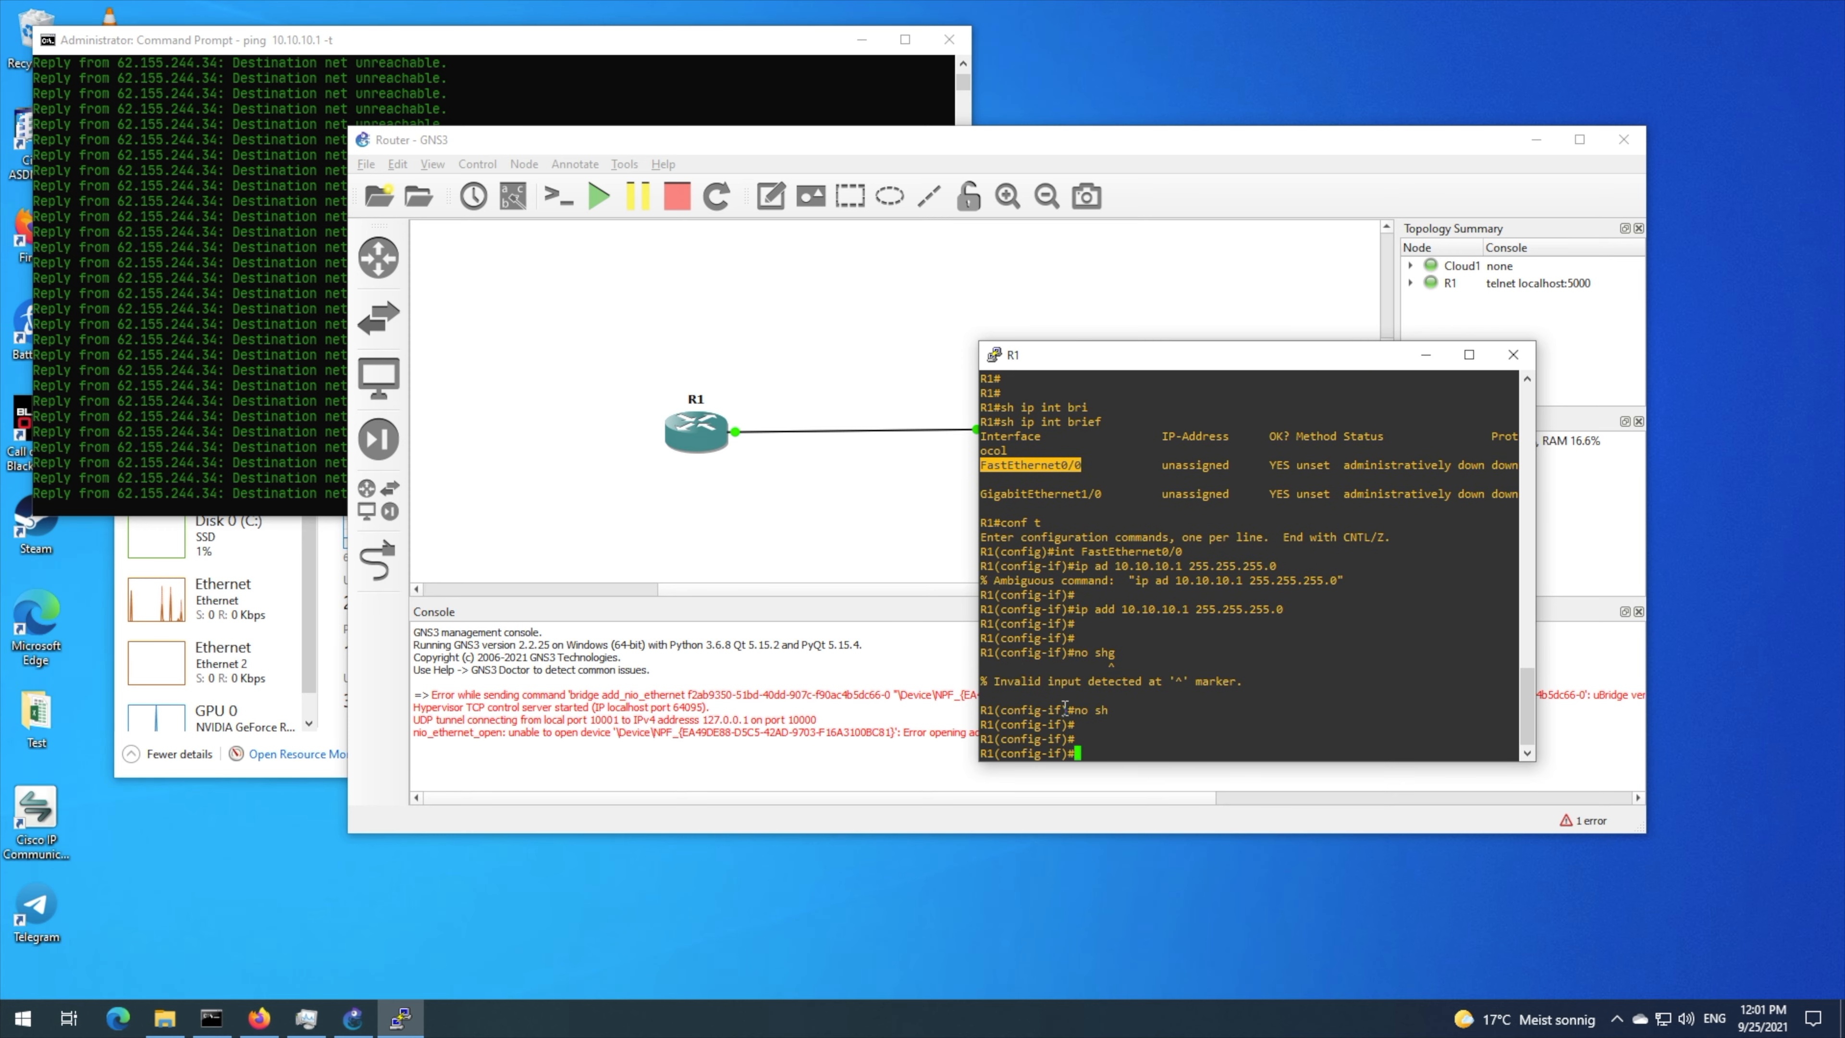
{"action": "type", "text": "do ping"}
{"action": "left_click", "coordinate": [1140, 696]}
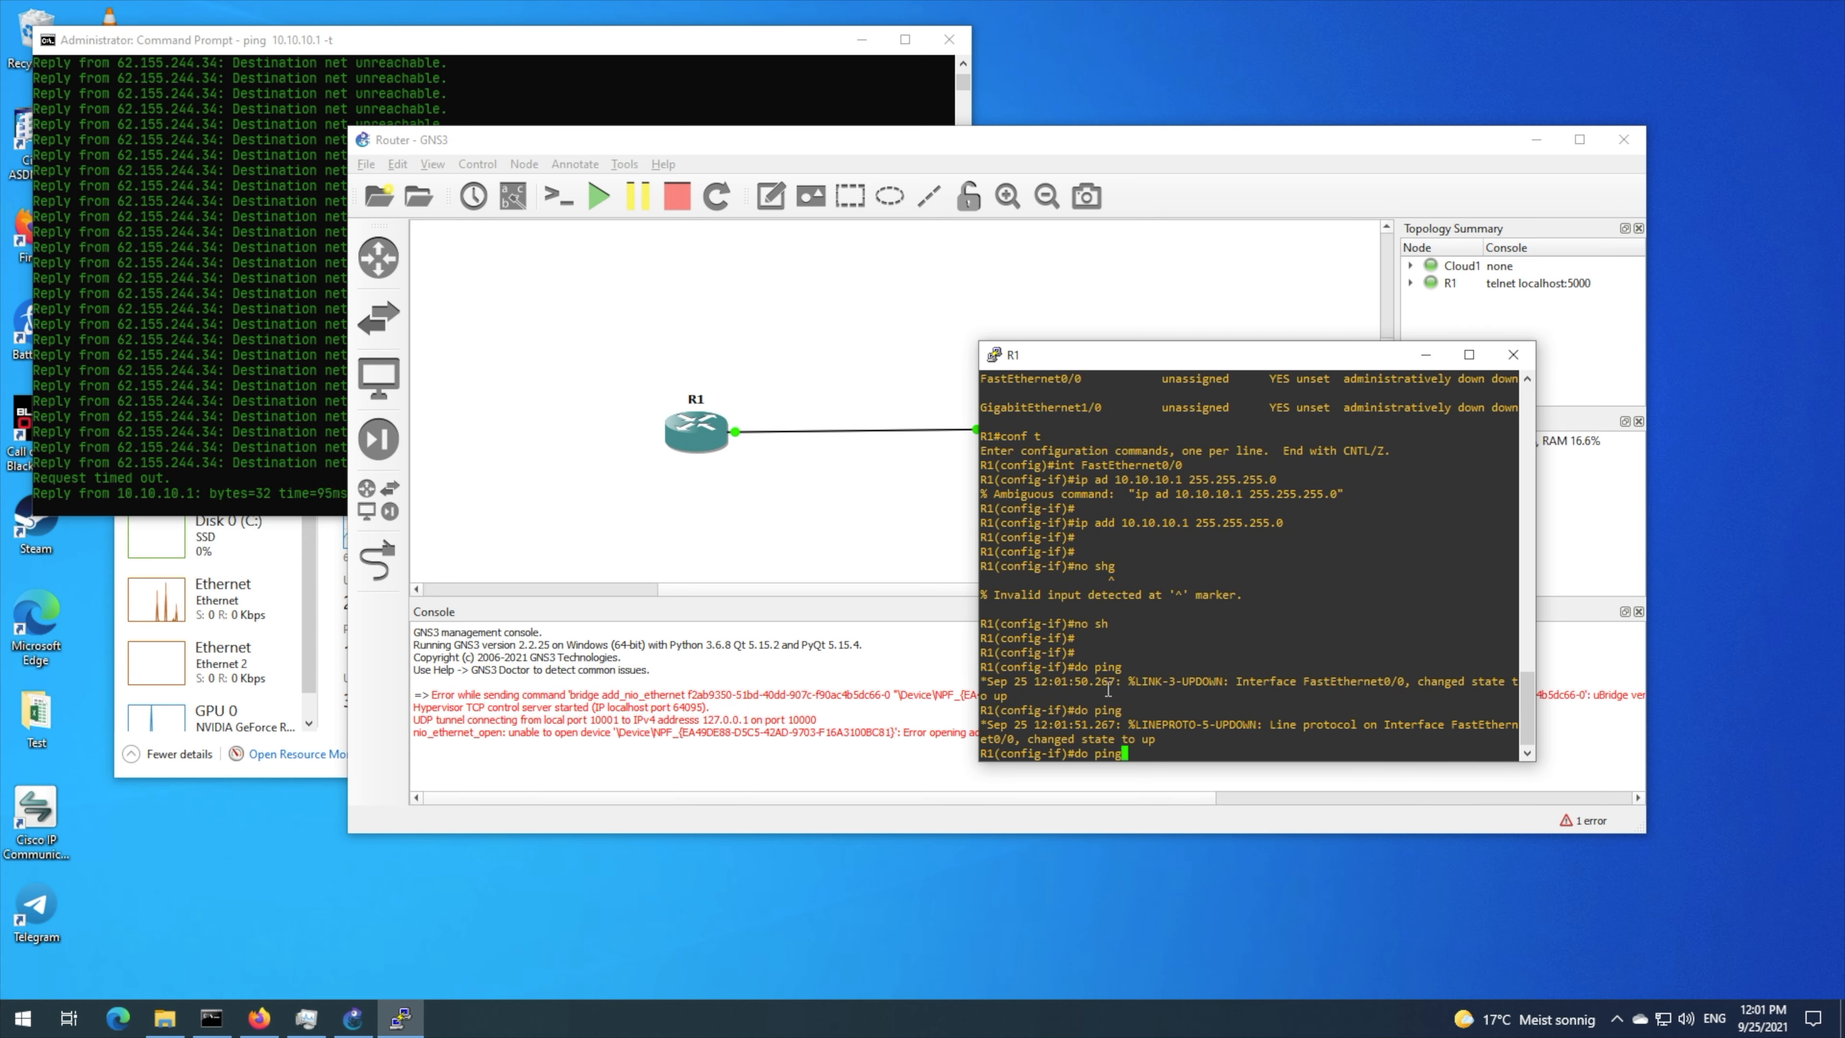
{"action": "left_click", "coordinate": [168, 427]}
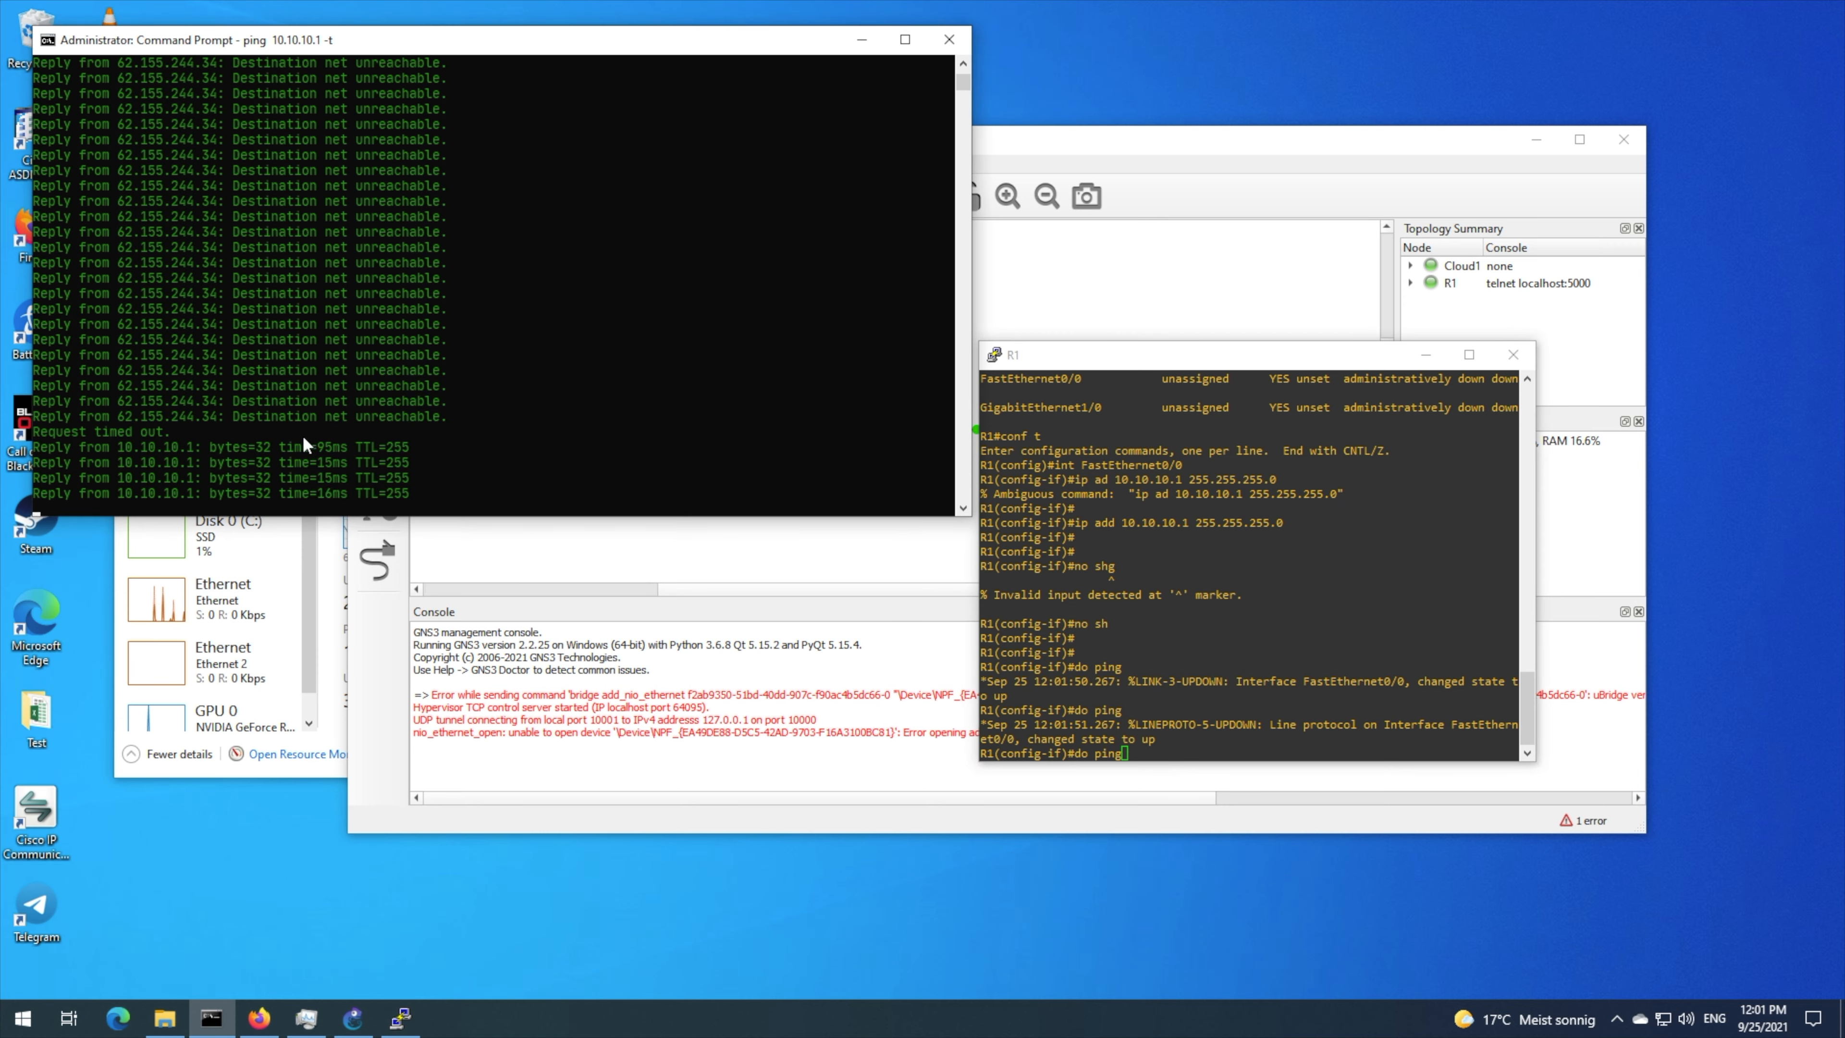
{"action": "left_click", "coordinate": [1224, 586]}
{"action": "key", "text": "BackSpace"}
{"action": "key", "text": "BackSpace"}
{"action": "key", "text": "BackSpace"}
{"action": "key", "text": "BackSpace"}
{"action": "key", "text": "BackSpace"}
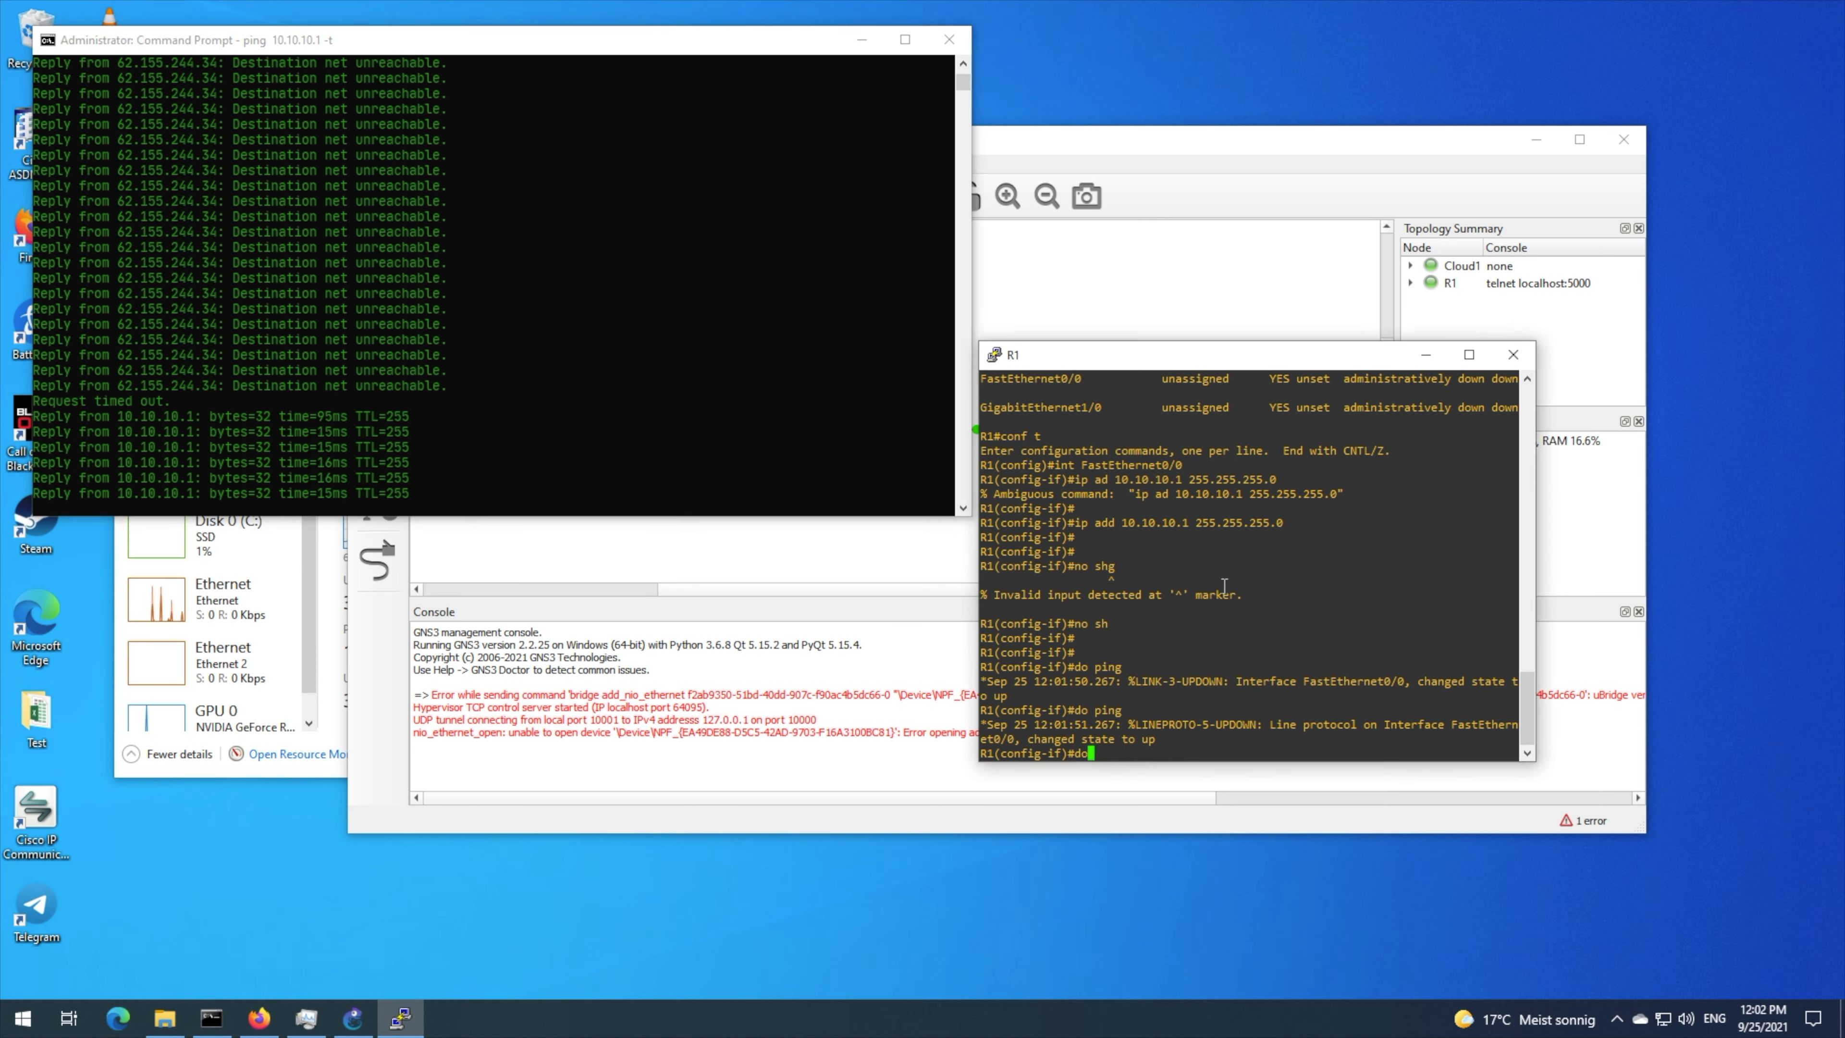
{"action": "key", "text": "BackSpace"}
{"action": "key", "text": "BackSpace"}
- Set R1's IP domain name to whatever.local
{"action": "type", "text": "ip domain"}
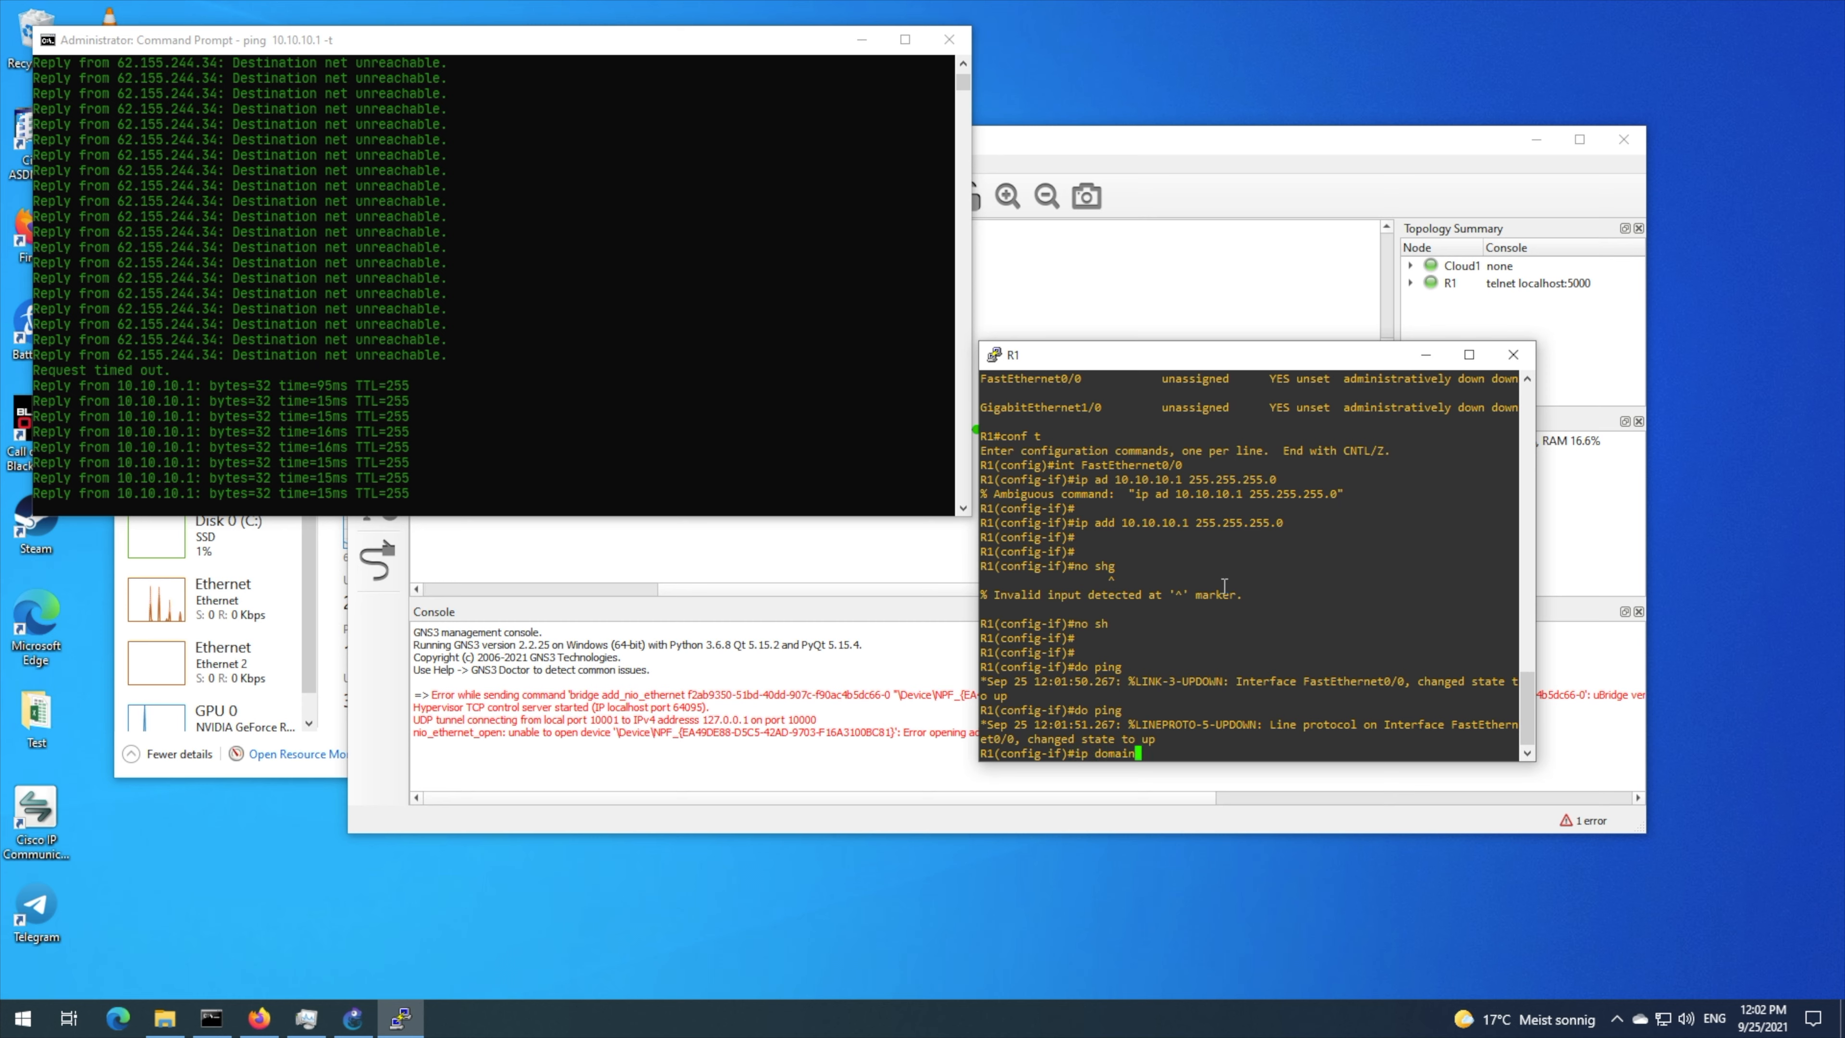
{"action": "type", "text": "/"}
{"action": "type", "text": "-name "}
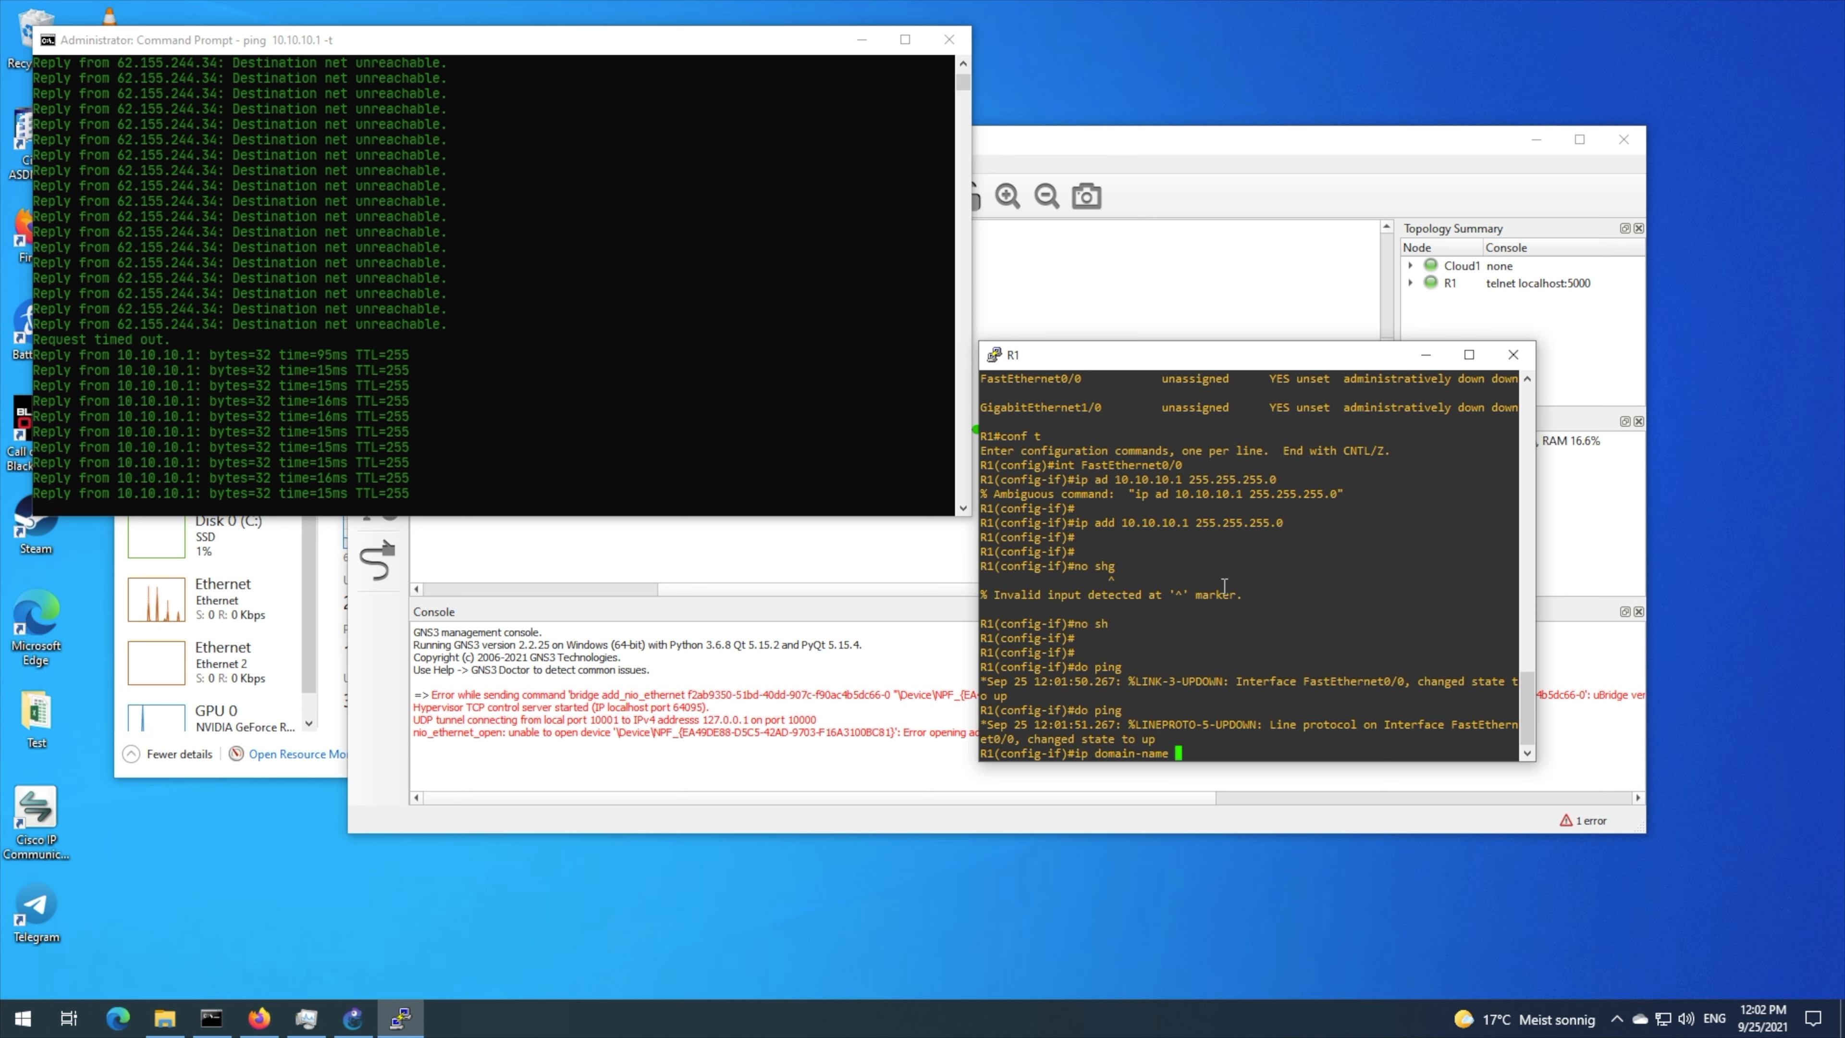
{"action": "type", "text": "whatever.l"}
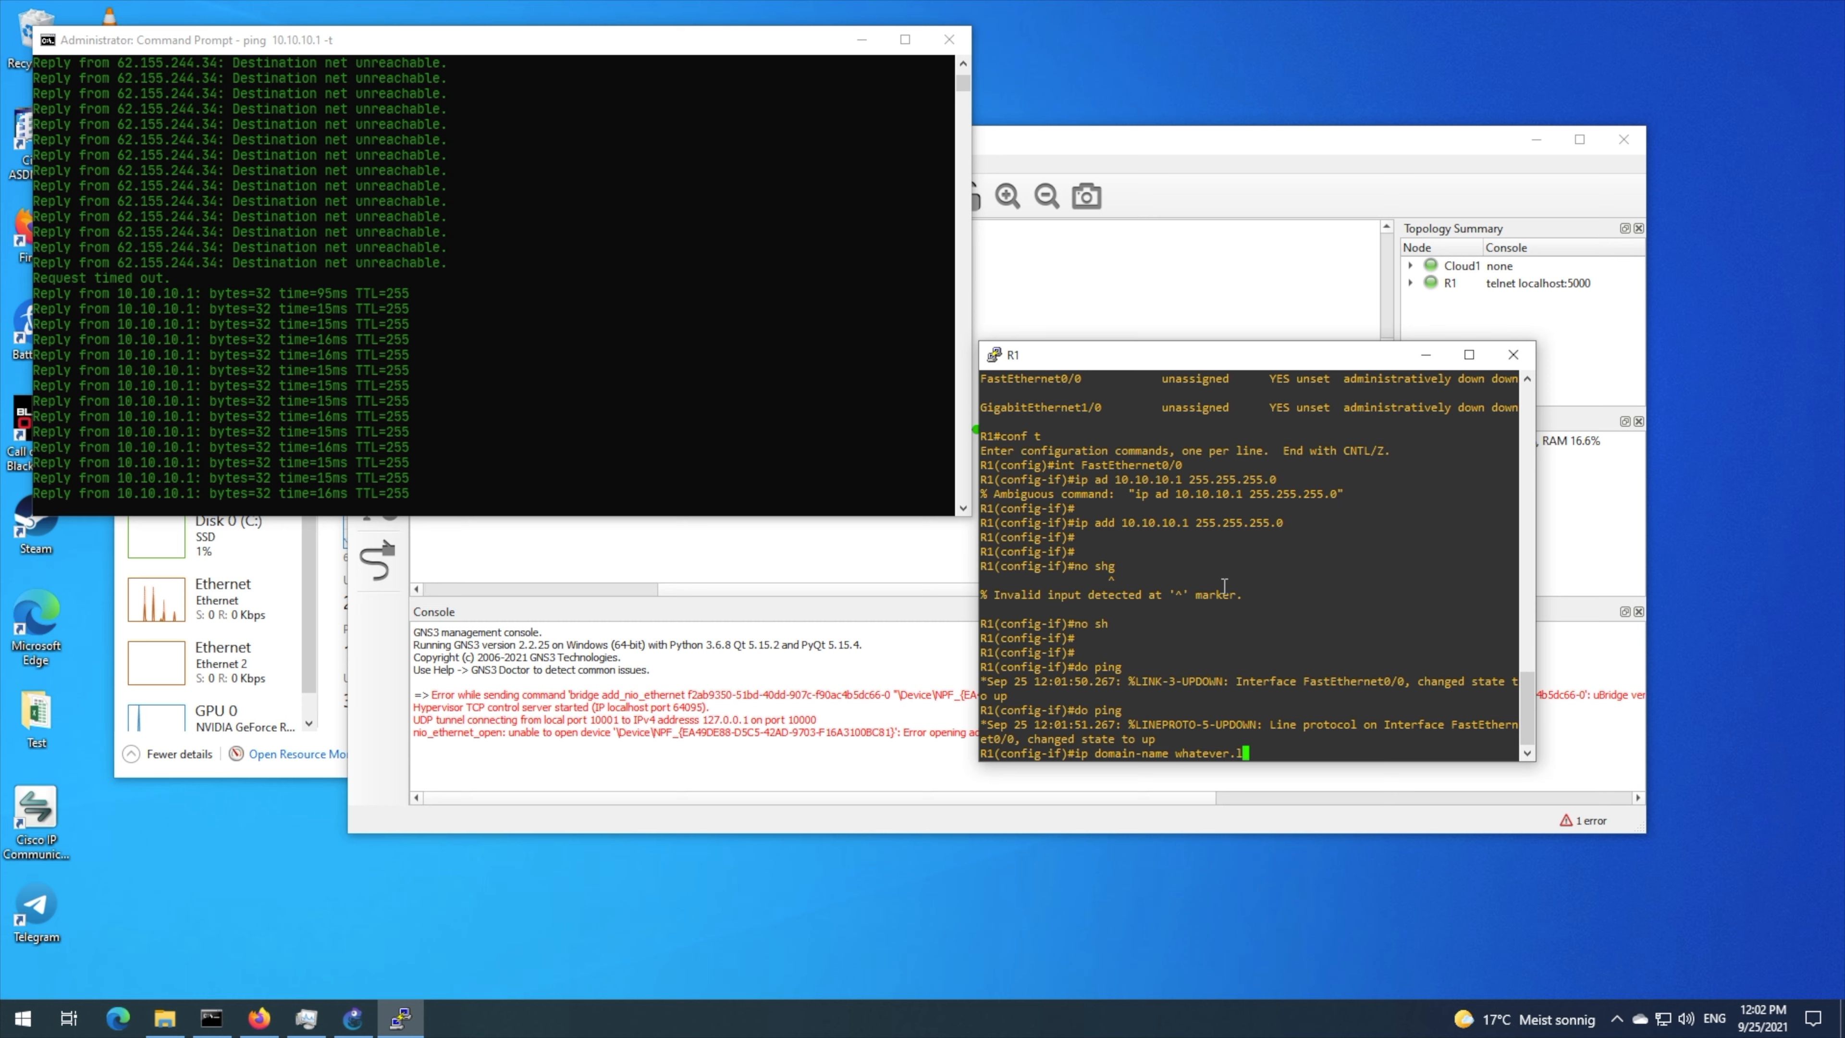
{"action": "type", "text": "ocal"}
{"action": "key", "text": "Return"}
{"action": "key", "text": "Return"}
{"action": "key", "text": "Return"}
{"action": "key", "text": "Return"}
- Generate RSA keys on R1 with crypto key generate rsa, accepting the default 512-bit modulus
{"action": "type", "text": "ccr"}
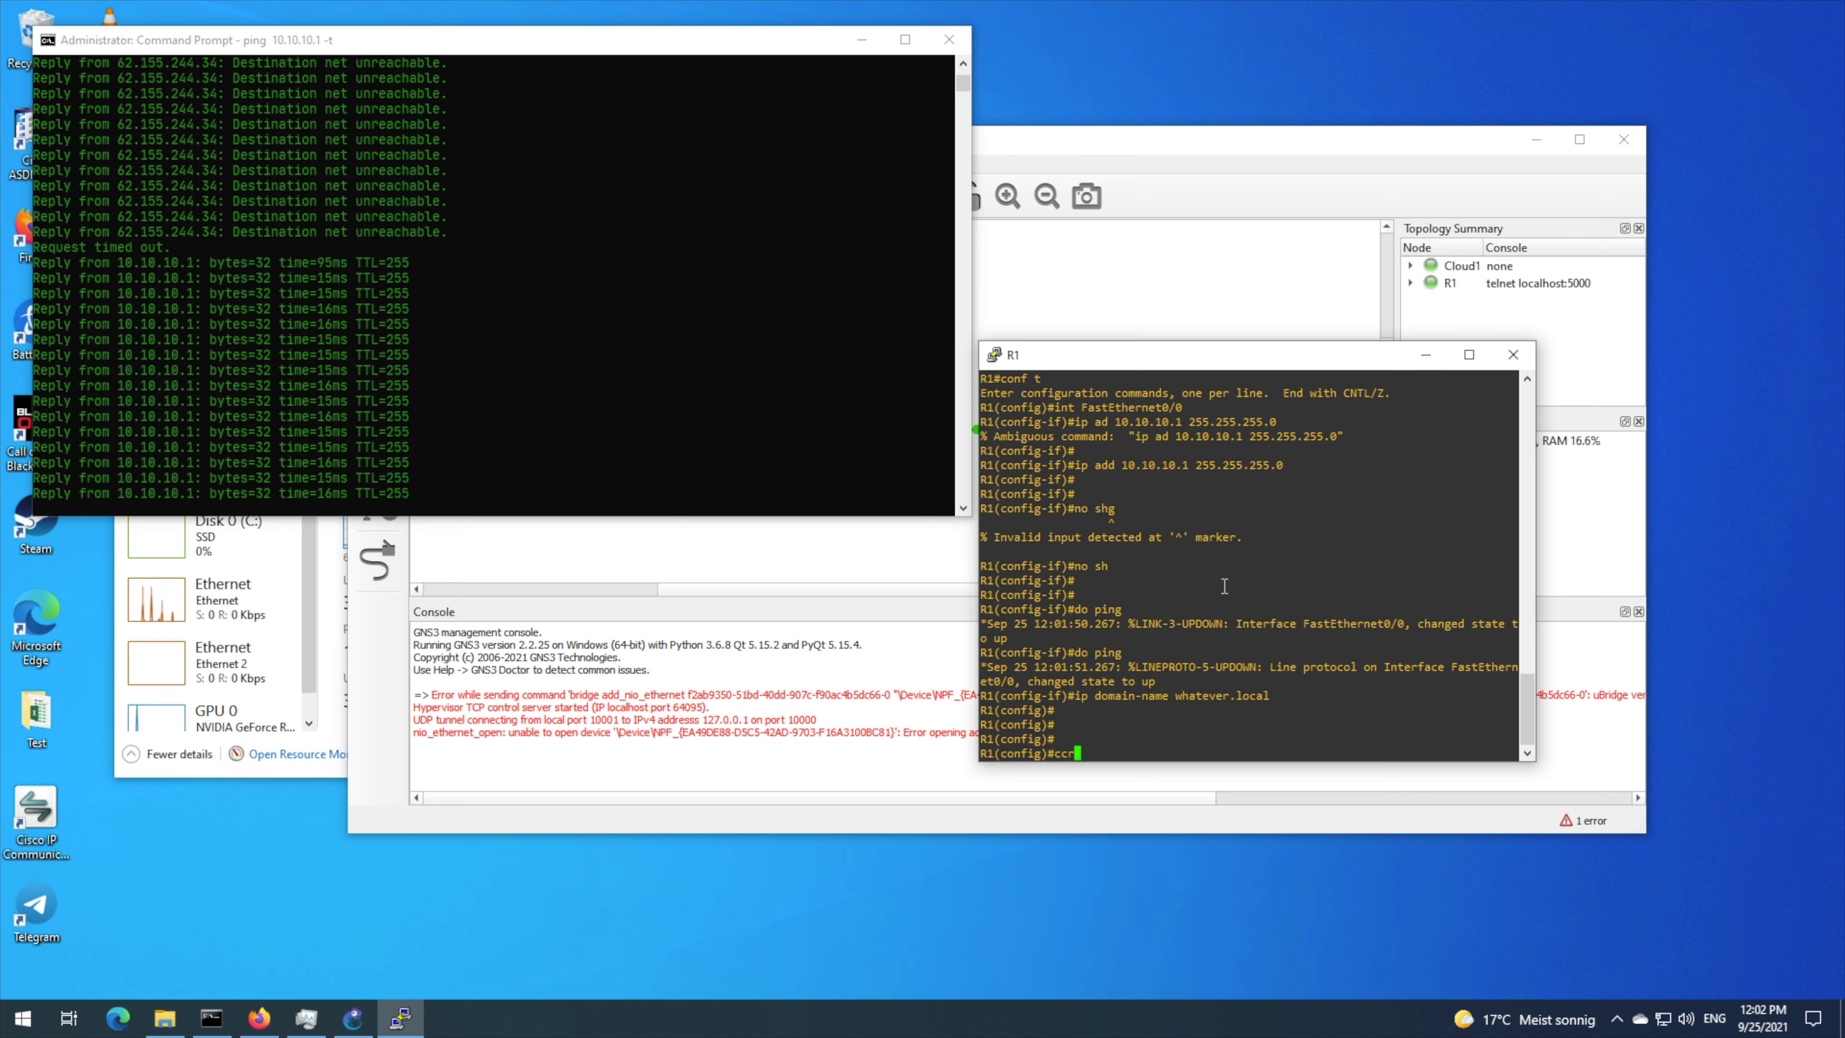
{"action": "key", "text": "Tab"}
{"action": "type", "text": "z"}
{"action": "key", "text": "BackSpace"}
{"action": "key", "text": "BackSpace"}
{"action": "key", "text": "BackSpace"}
{"action": "type", "text": "rz"}
{"action": "key", "text": "Tab"}
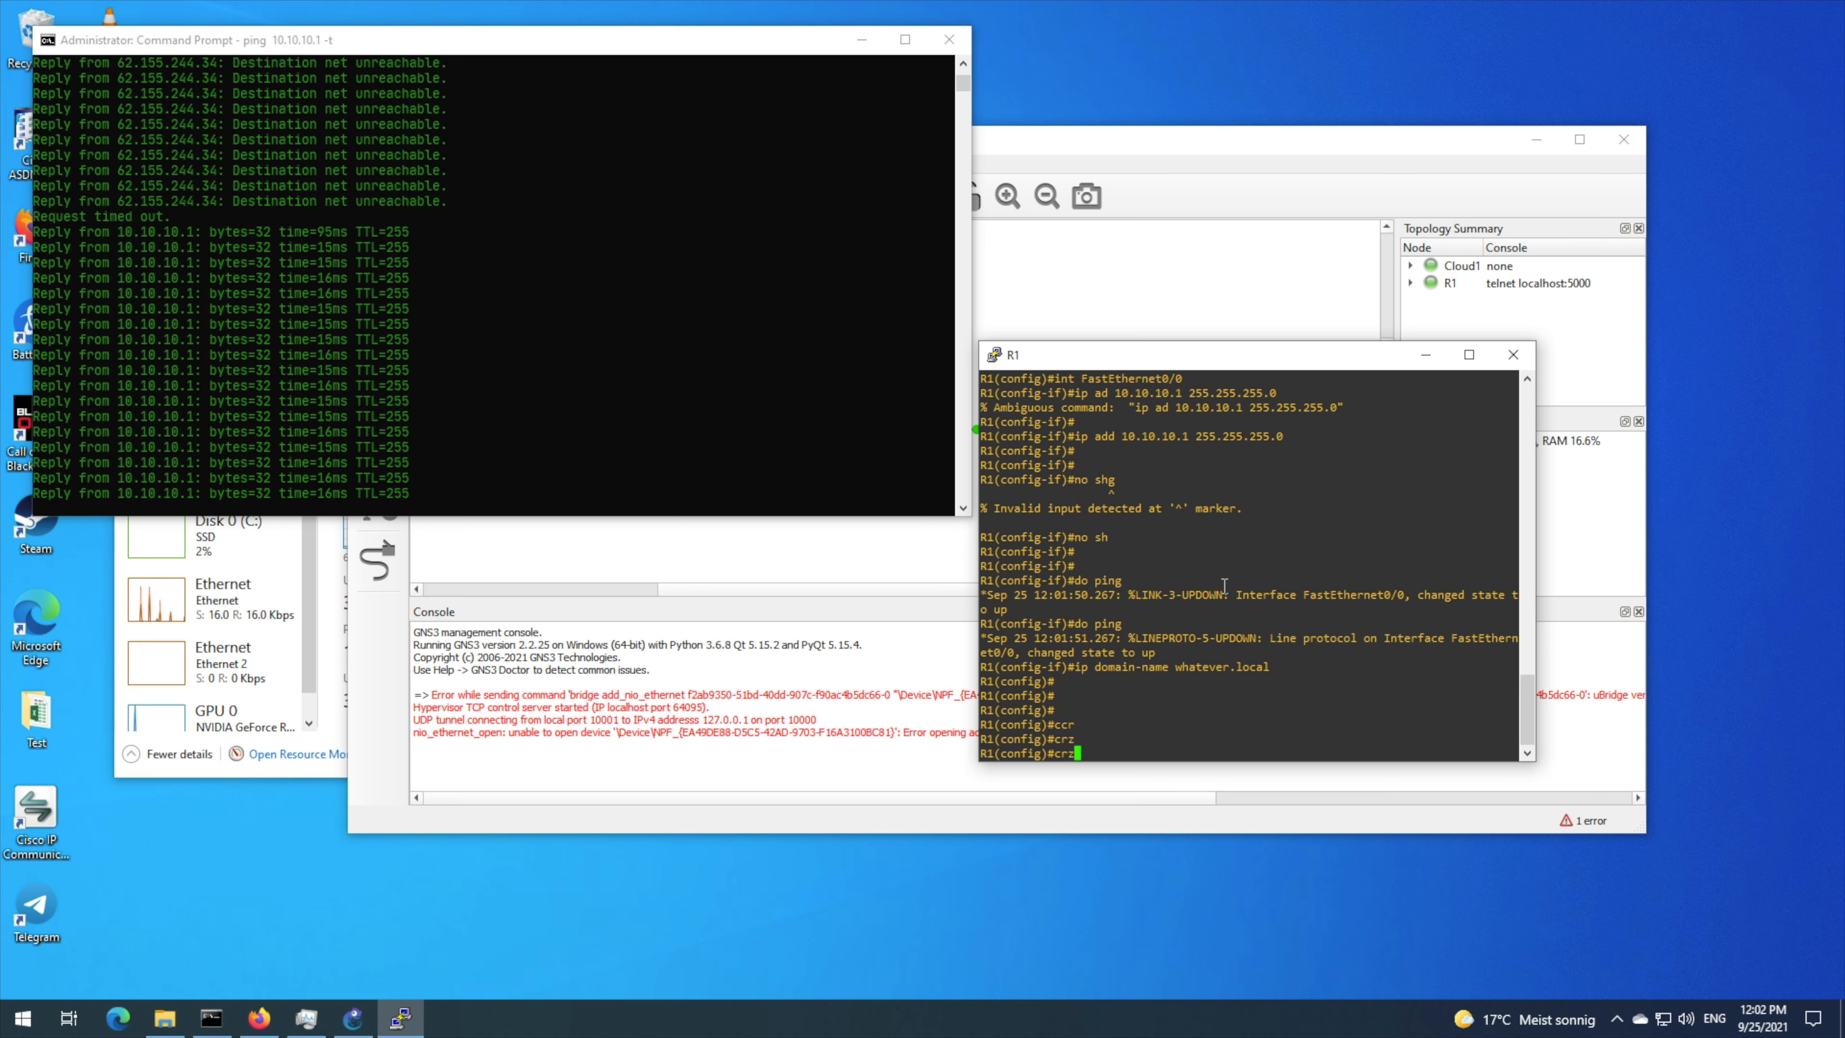
{"action": "key", "text": "BackSpace"}
{"action": "type", "text": "y"}
{"action": "key", "text": "Tab"}
{"action": "type", "text": "i"}
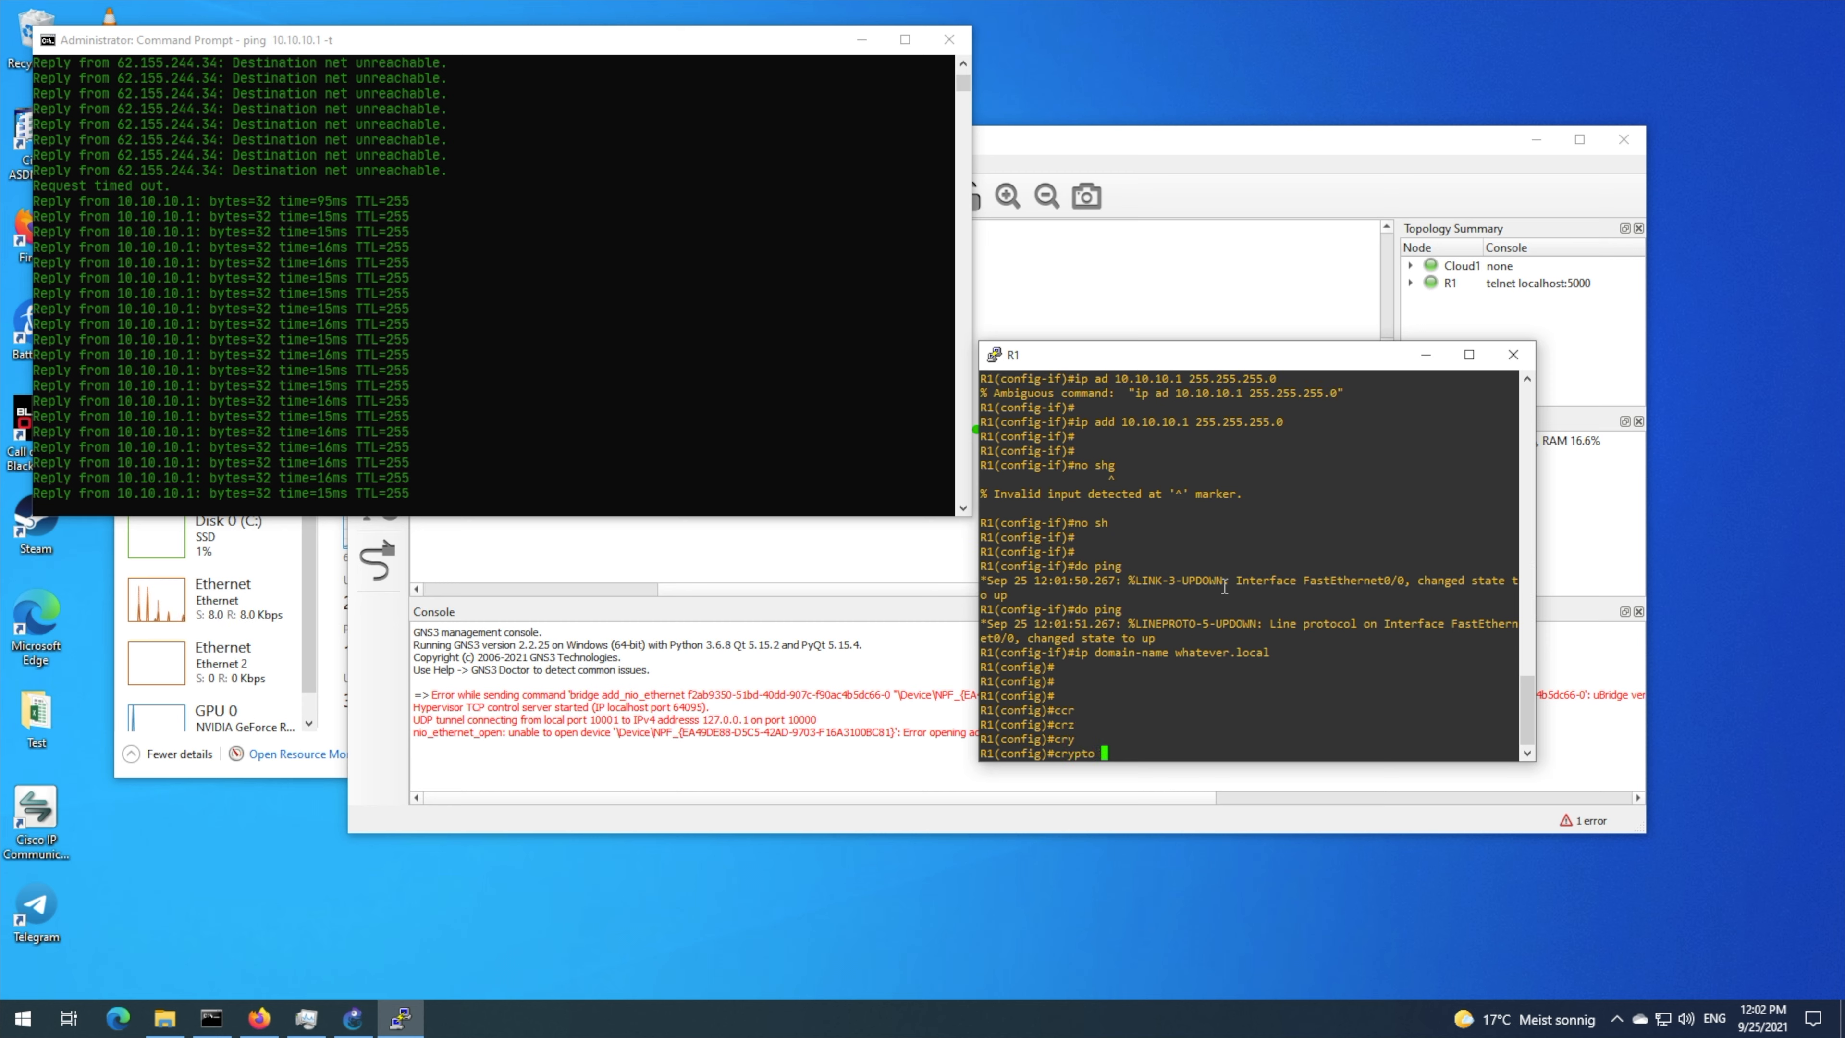
{"action": "type", "text": "key ge"}
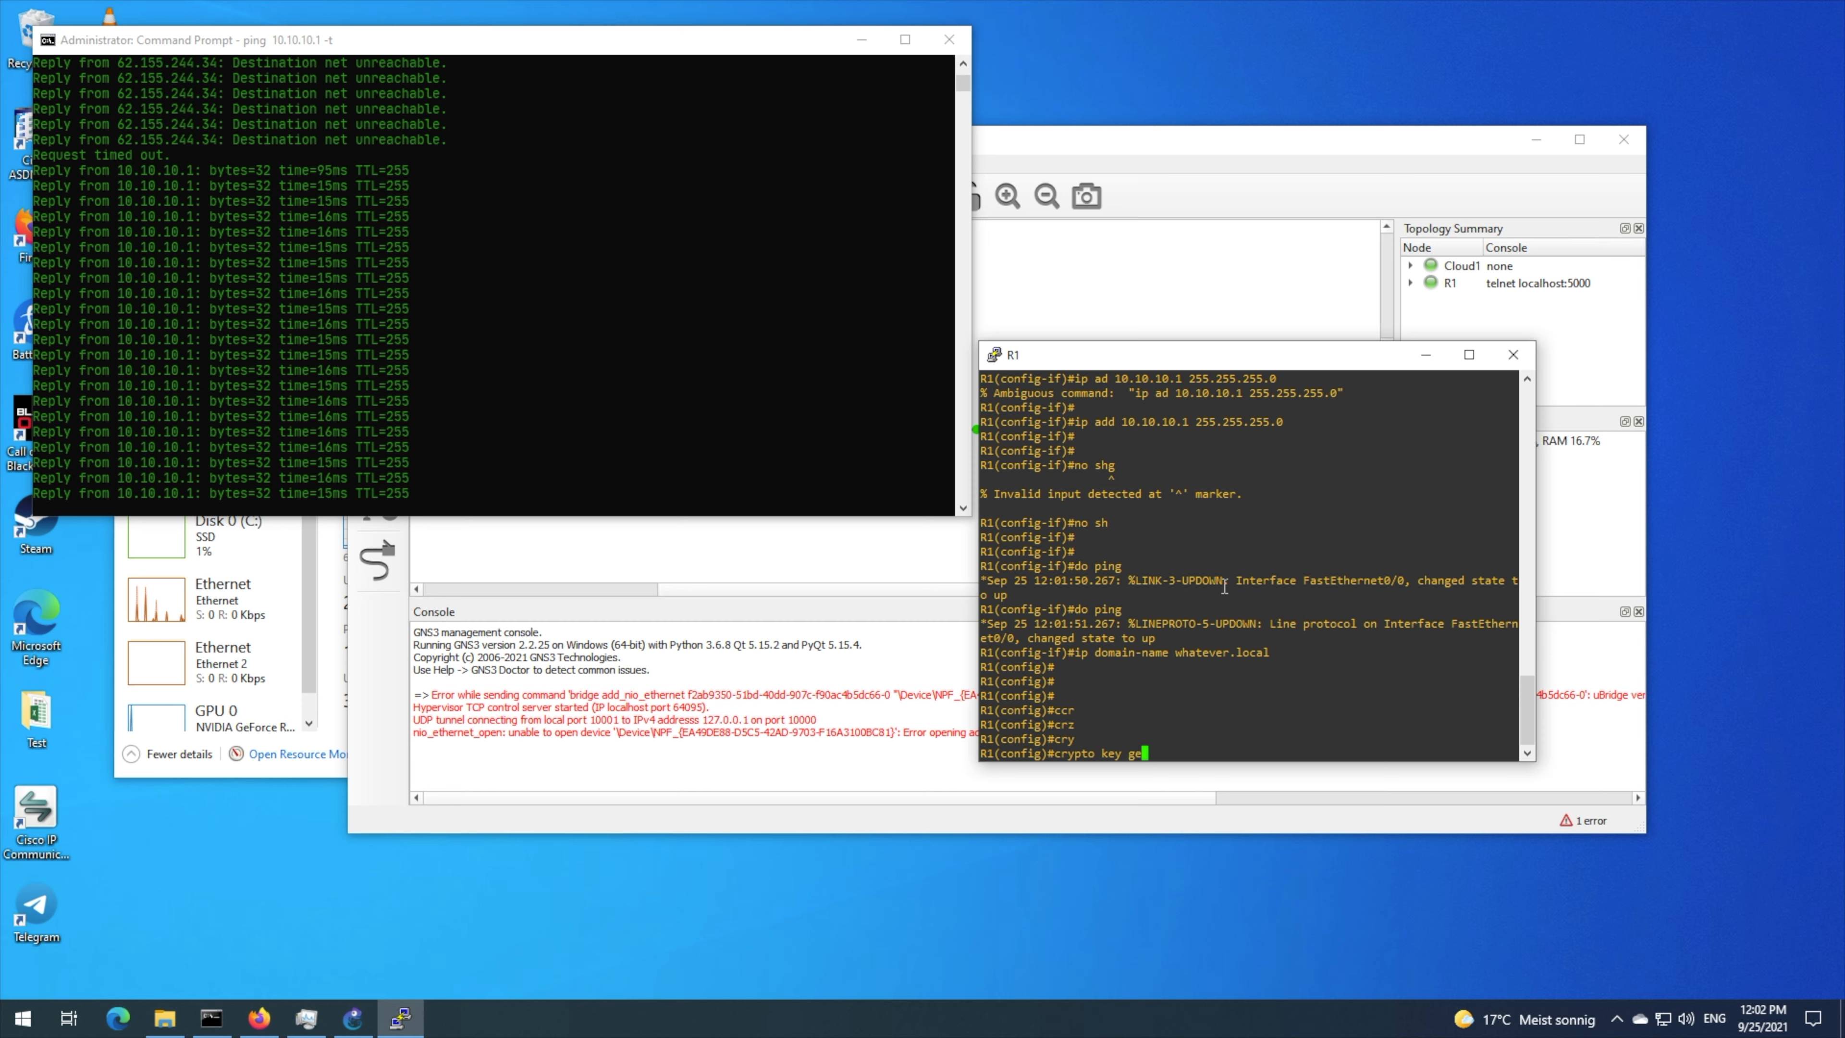
{"action": "type", "text": "ne"}
{"action": "key", "text": "Tab"}
{"action": "type", "text": "rs"}
{"action": "key", "text": "Tab"}
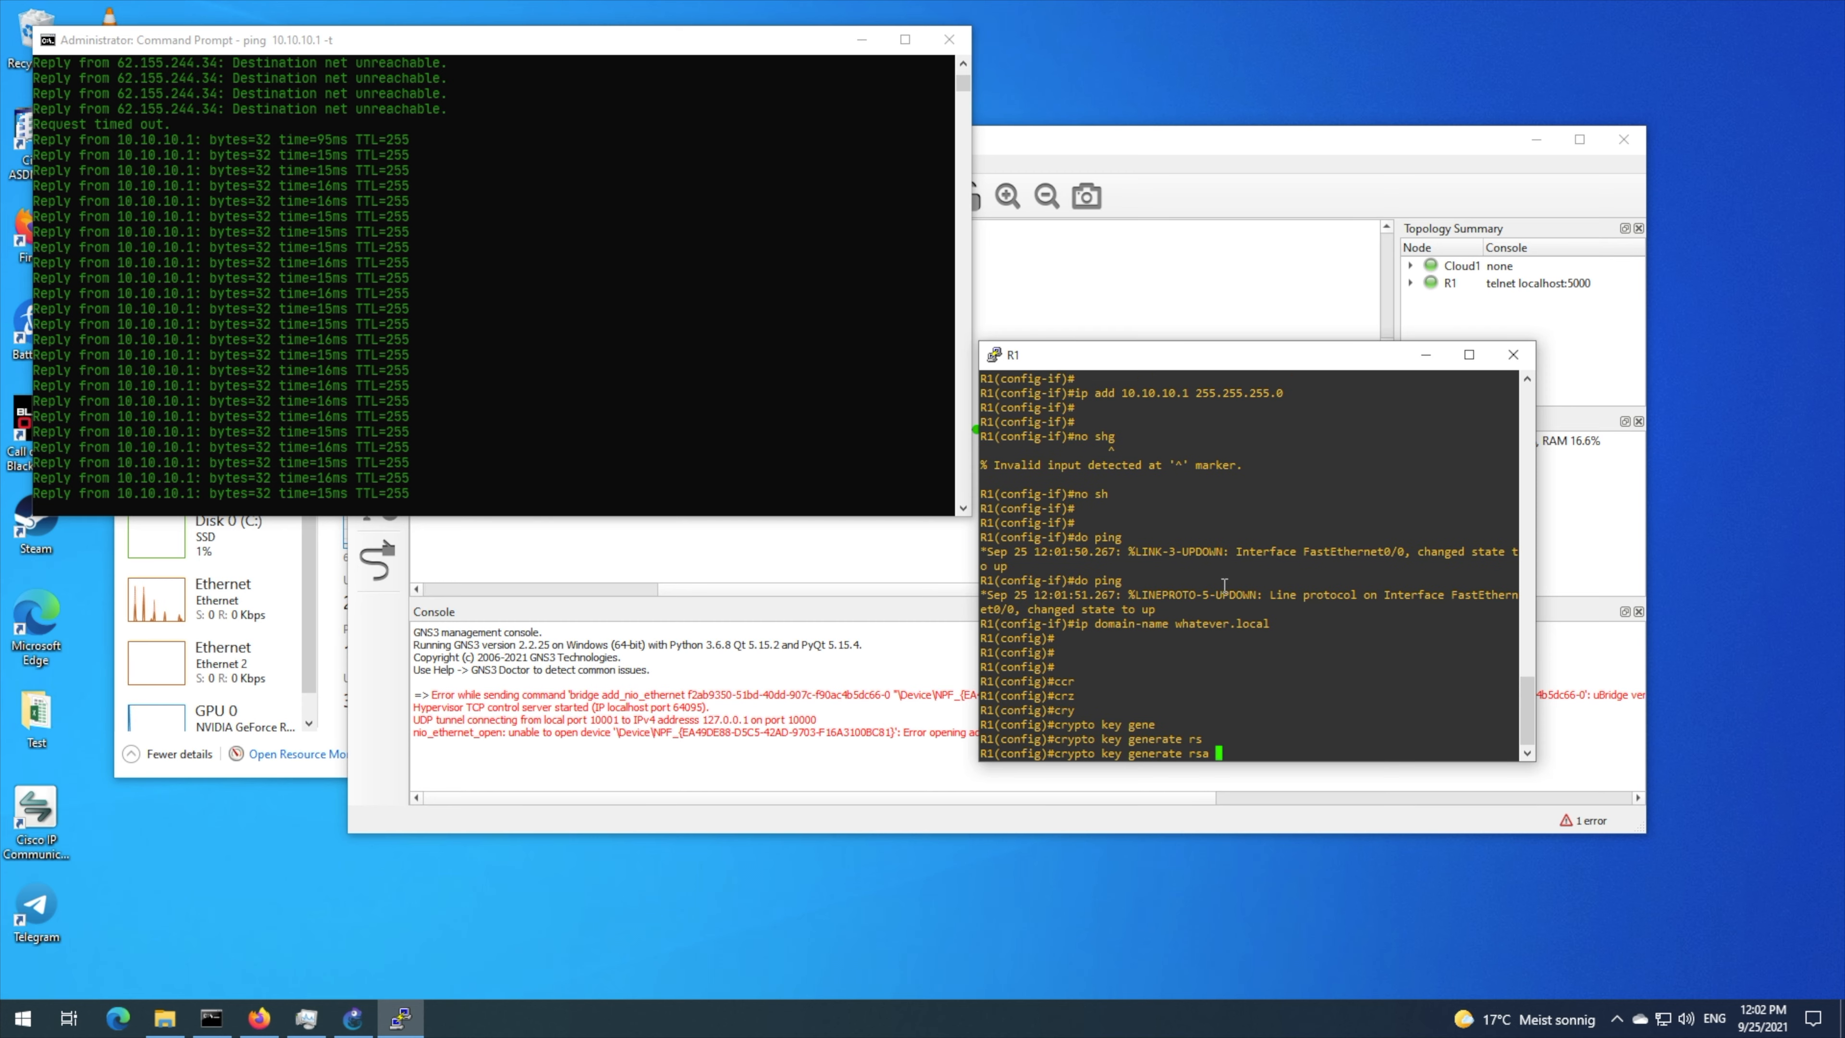
{"action": "key", "text": "Return"}
{"action": "key", "text": "Return"}
{"action": "key", "text": "Return"}
{"action": "key", "text": "Return"}
{"action": "key", "text": "Return"}
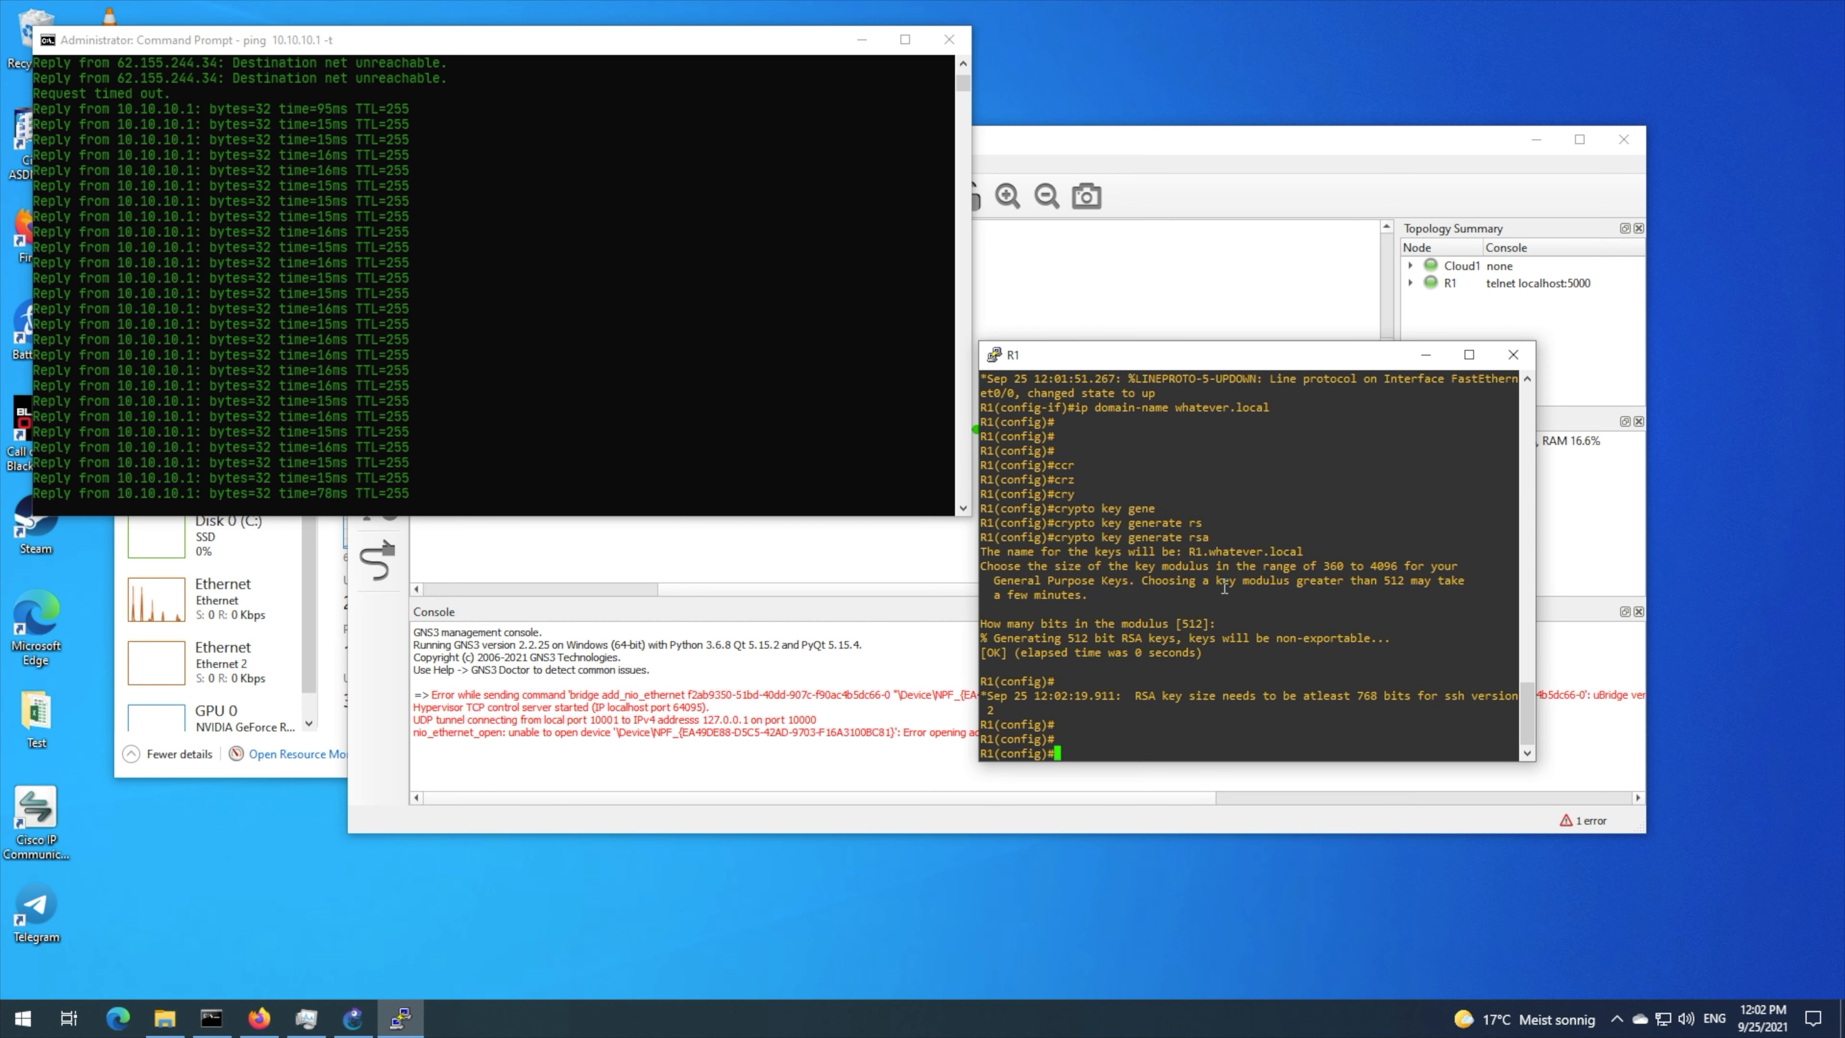
{"action": "key", "text": "Return"}
{"action": "key", "text": "Return"}
- Create a local user account on R1 with privilege 15, entering the username and the secret password
{"action": "type", "text": "username william pri"}
{"action": "key", "text": "Tab"}
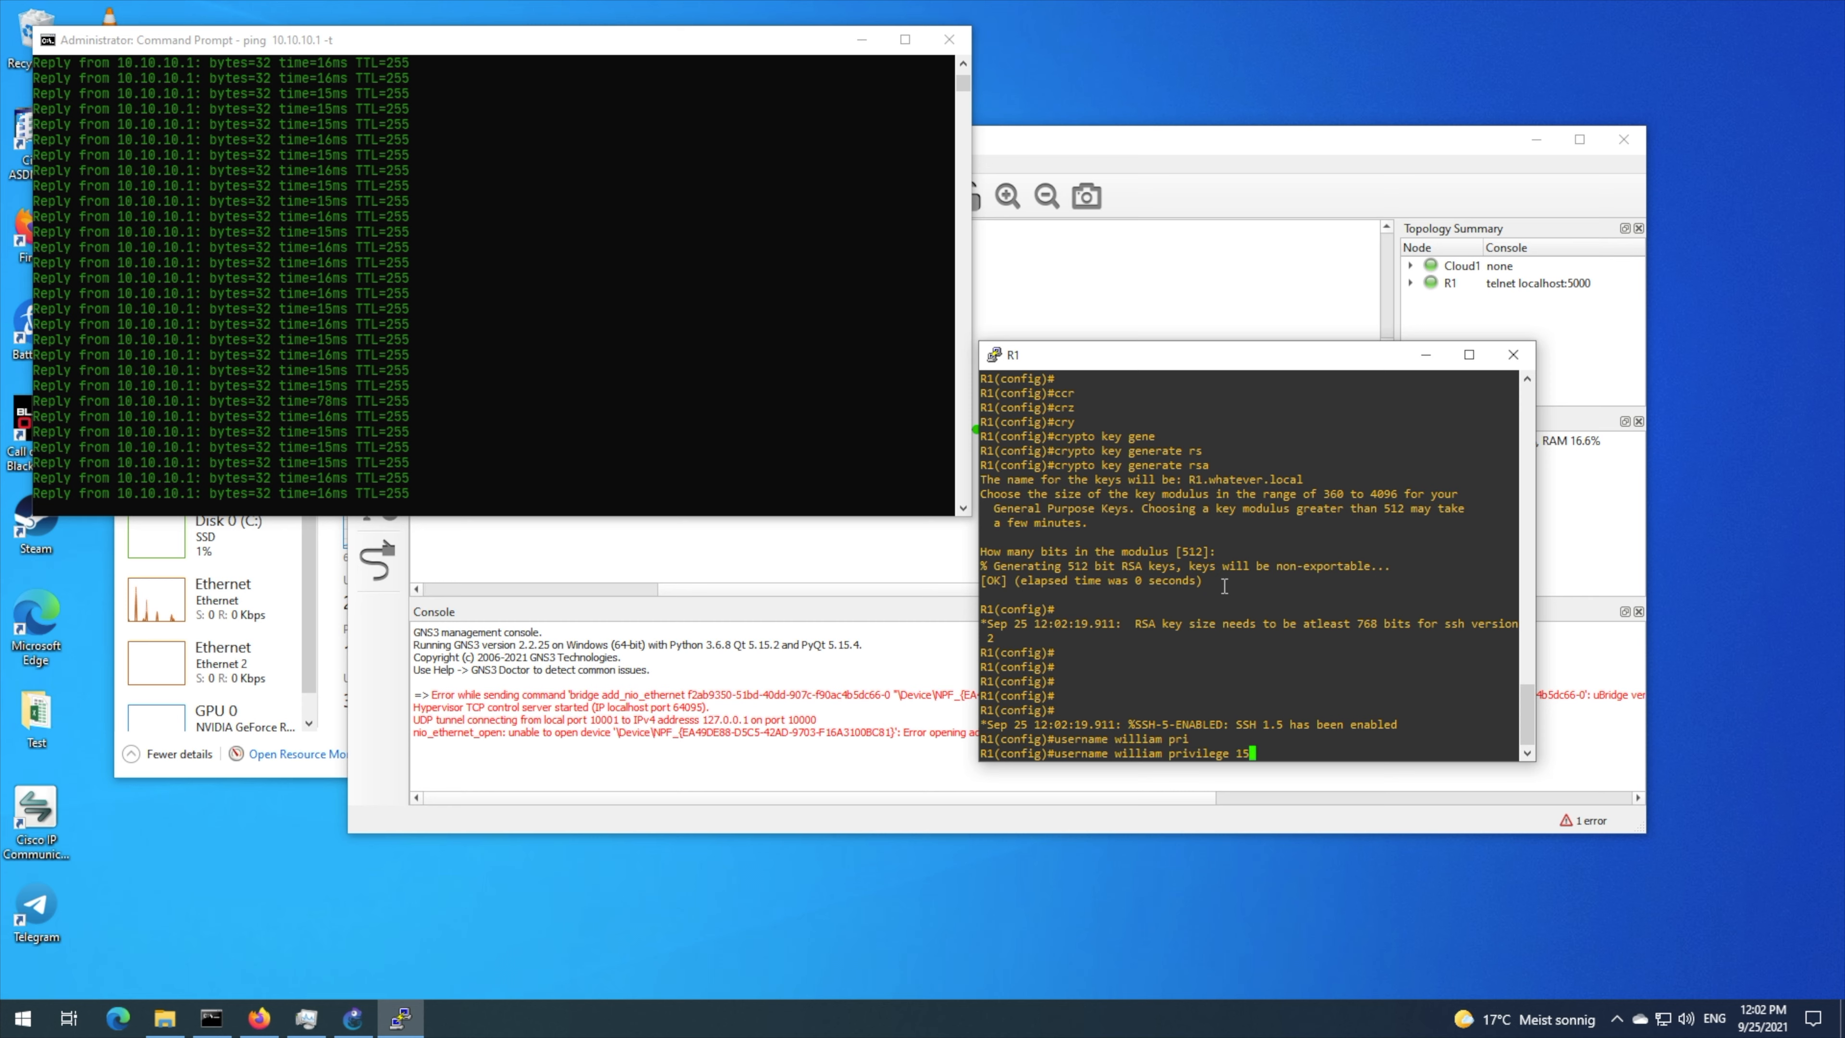
{"action": "type", "text": "15"}
{"action": "key", "text": "Tab"}
{"action": "type", "text": "p"}
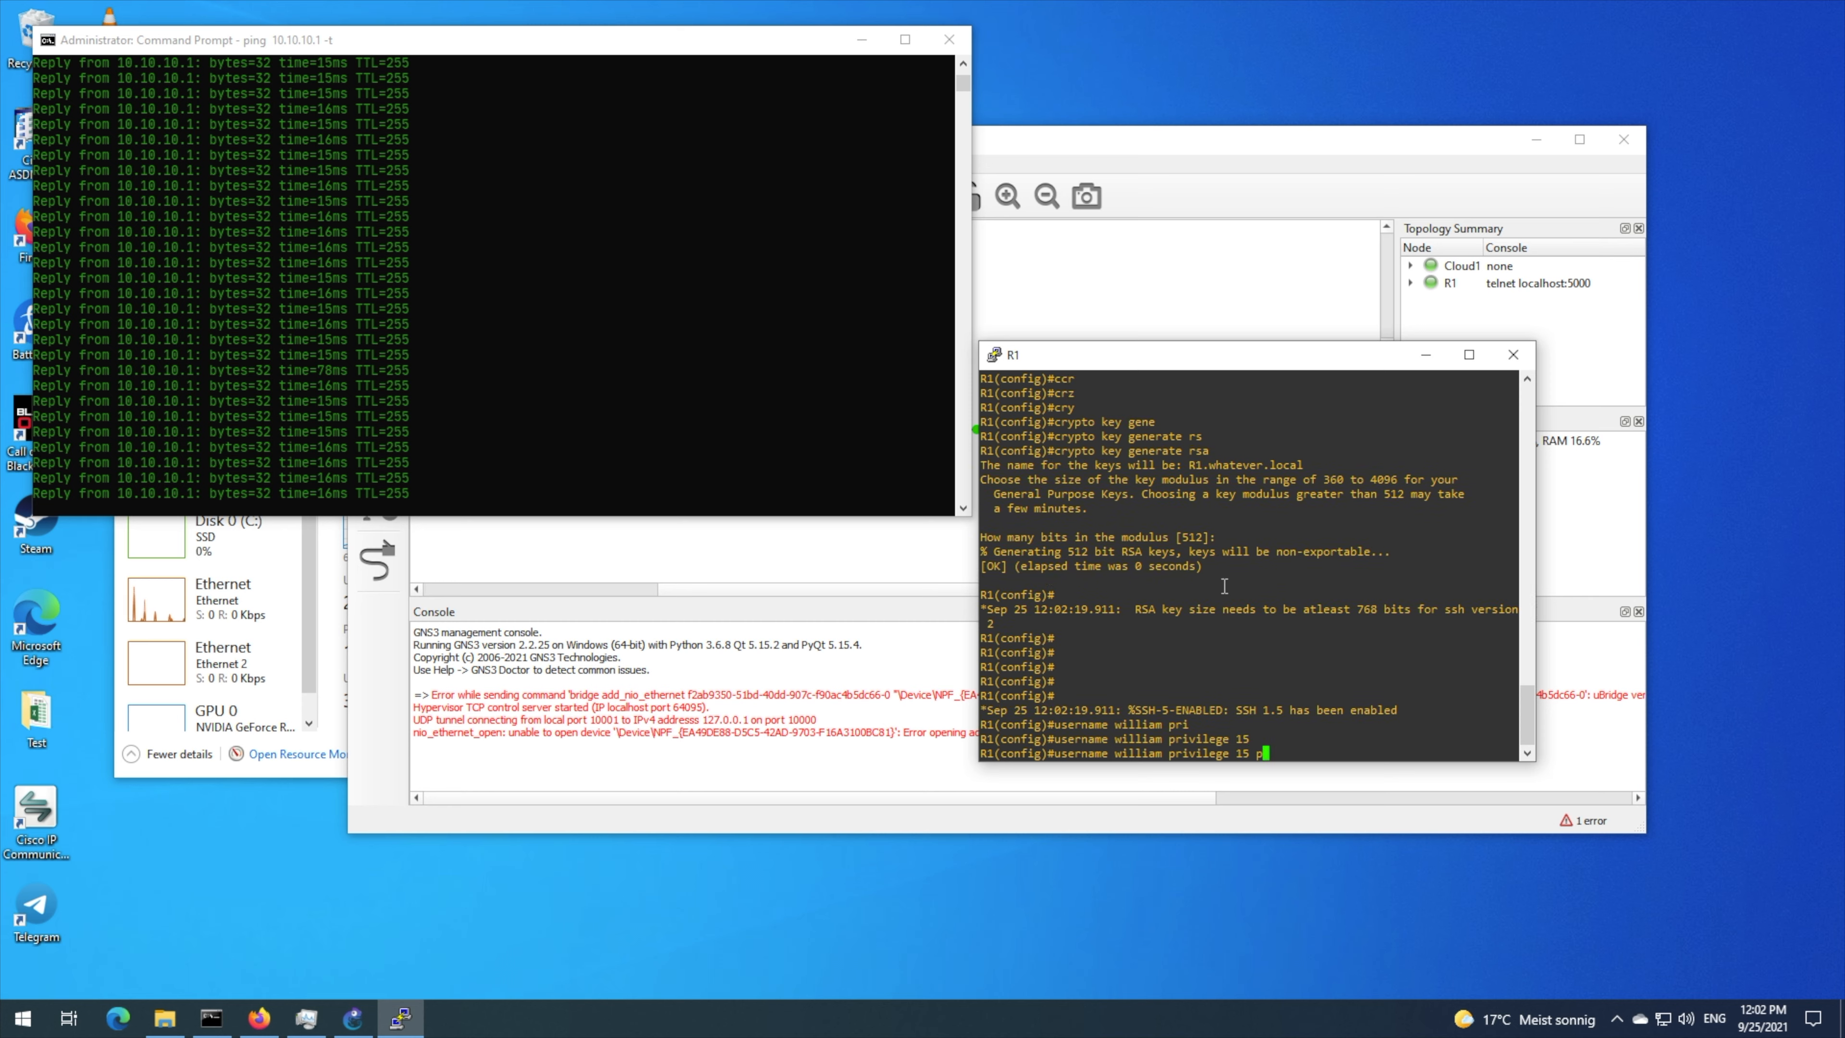
{"action": "key", "text": "BackSpace"}
{"action": "type", "text": "sec"}
{"action": "key", "text": "Tab"}
{"action": "type", "text": "william"}
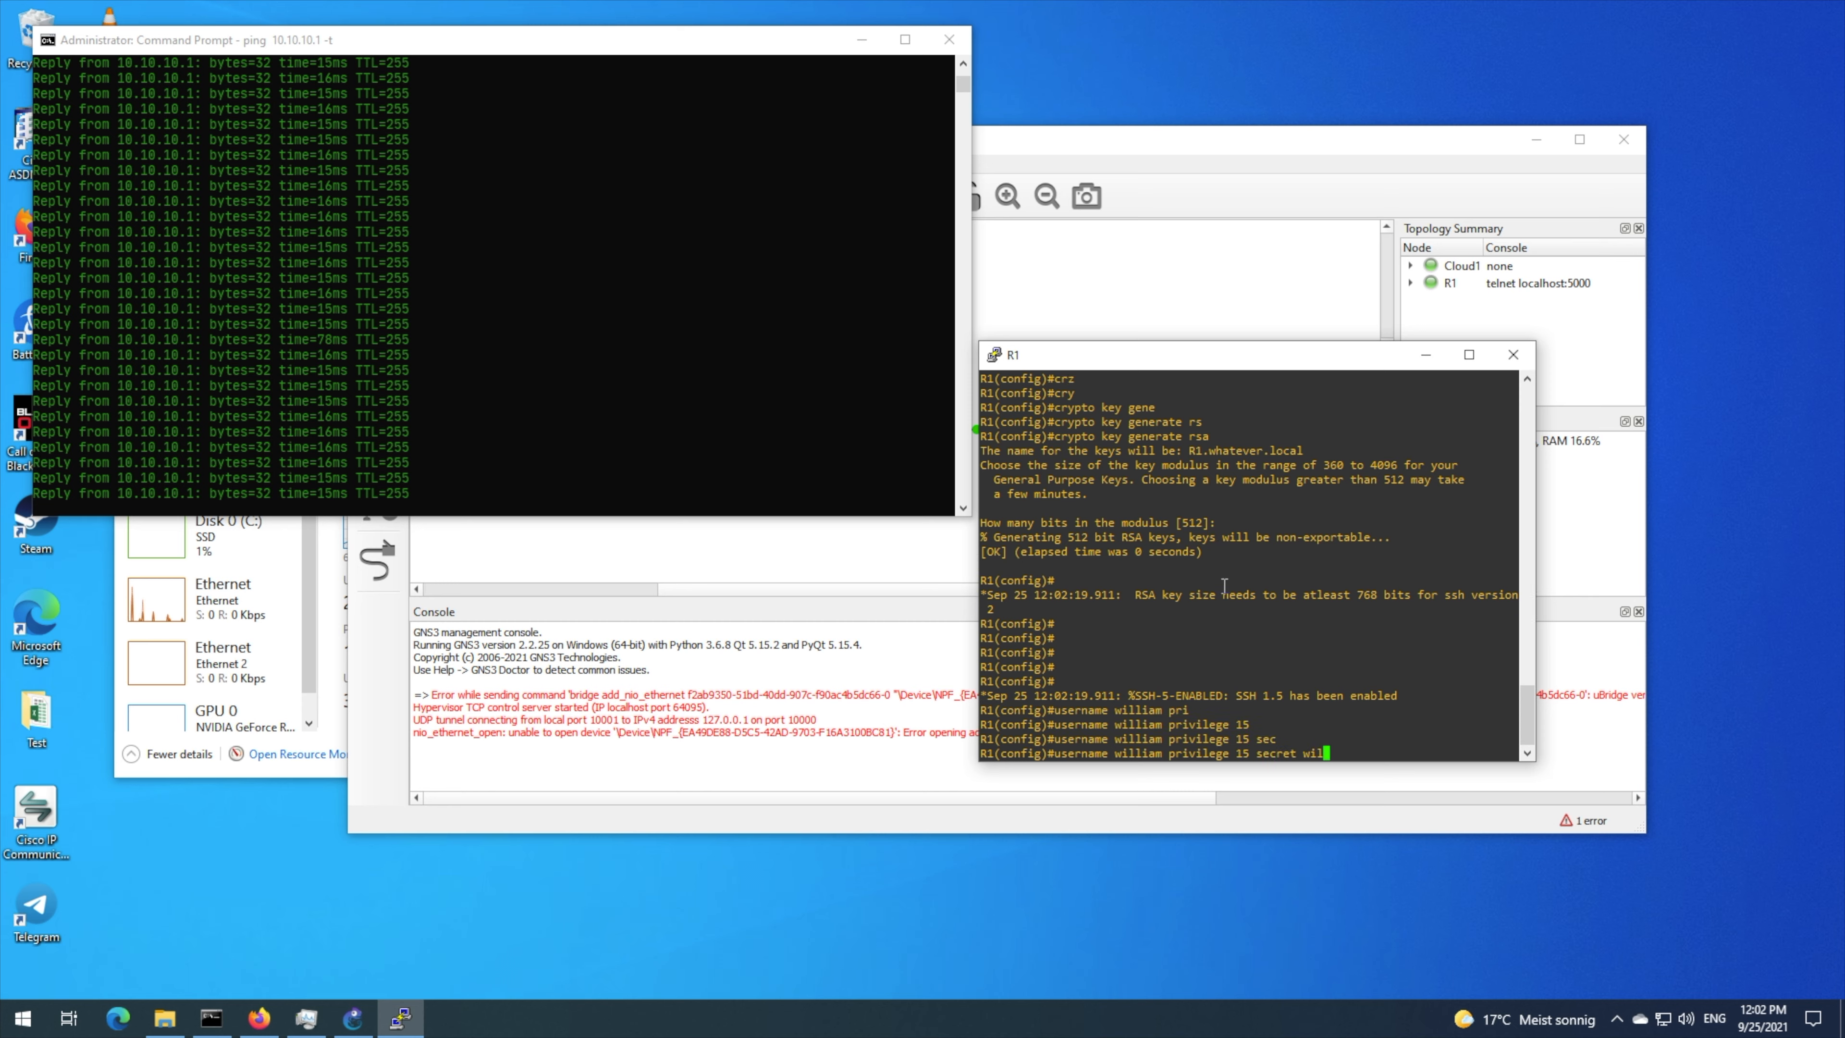
{"action": "key", "text": "Return"}
{"action": "key", "text": "Return"}
{"action": "key", "text": "Return"}
- Configure R1's line vty 0 15 to authenticate with login local
{"action": "type", "text": "li"}
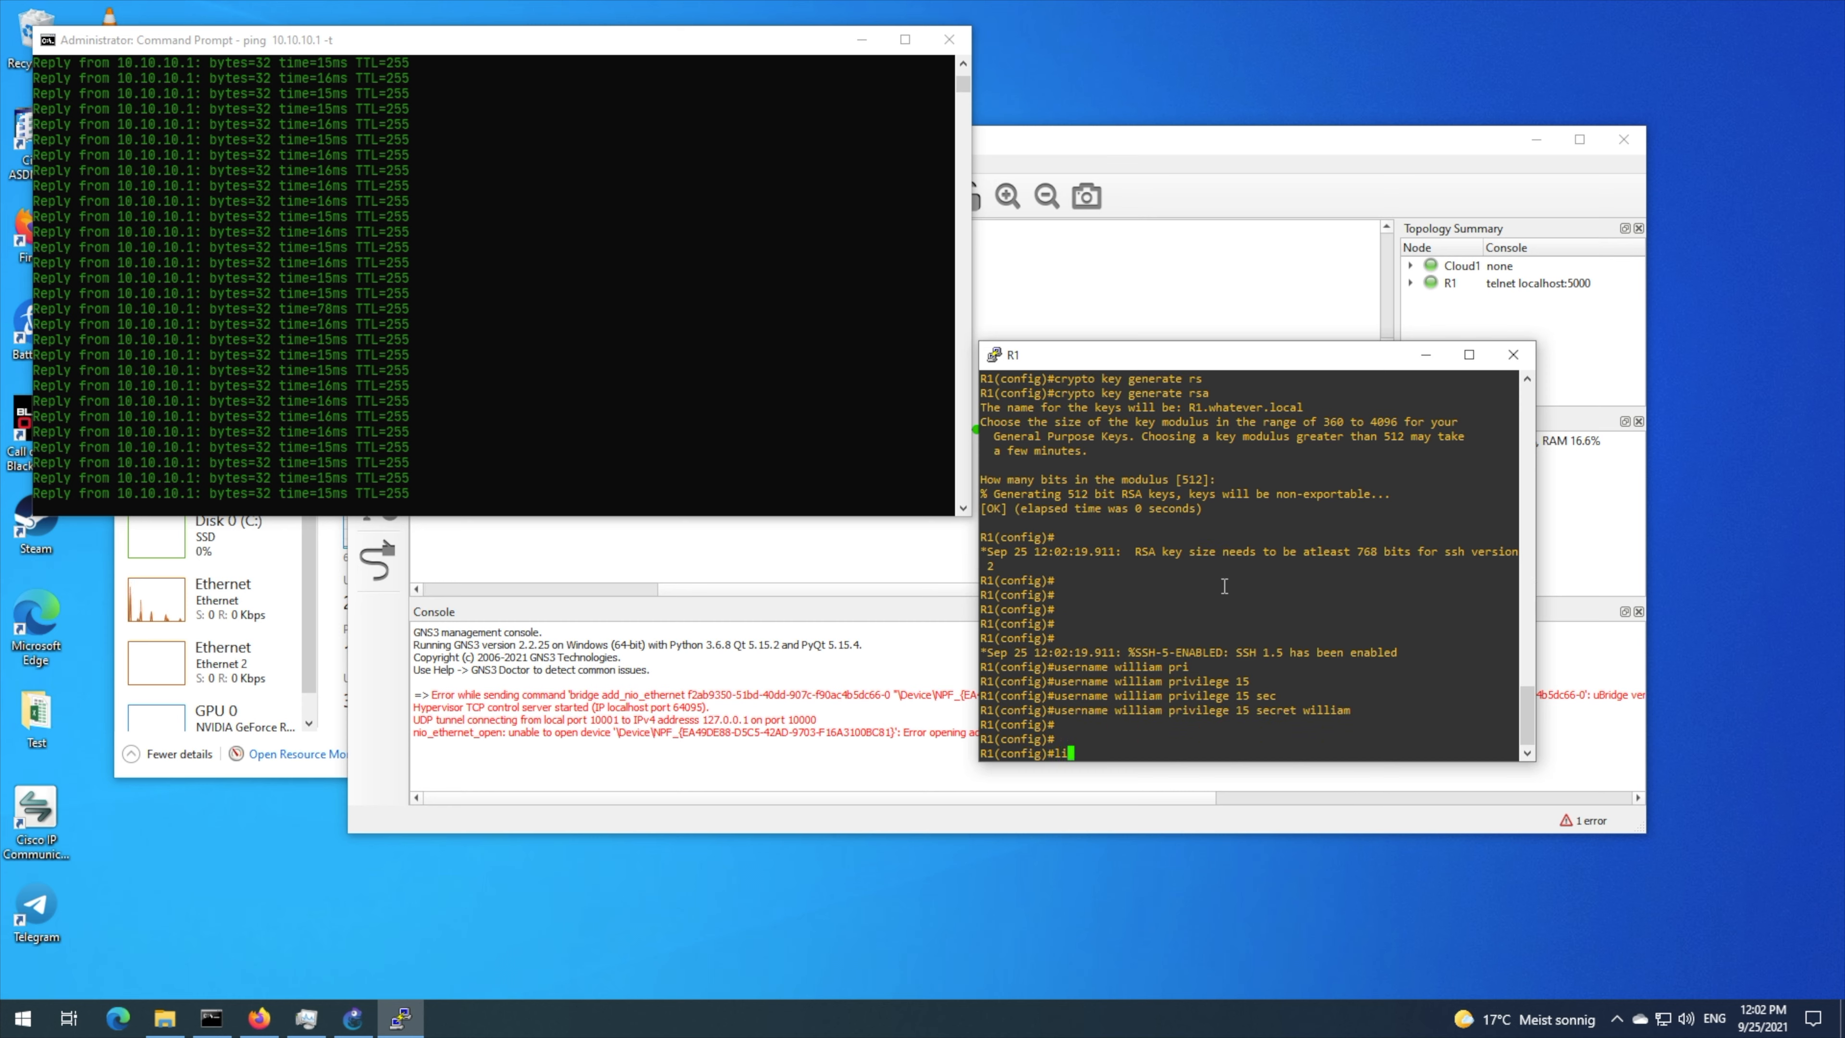
{"action": "type", "text": "ne vty 0"}
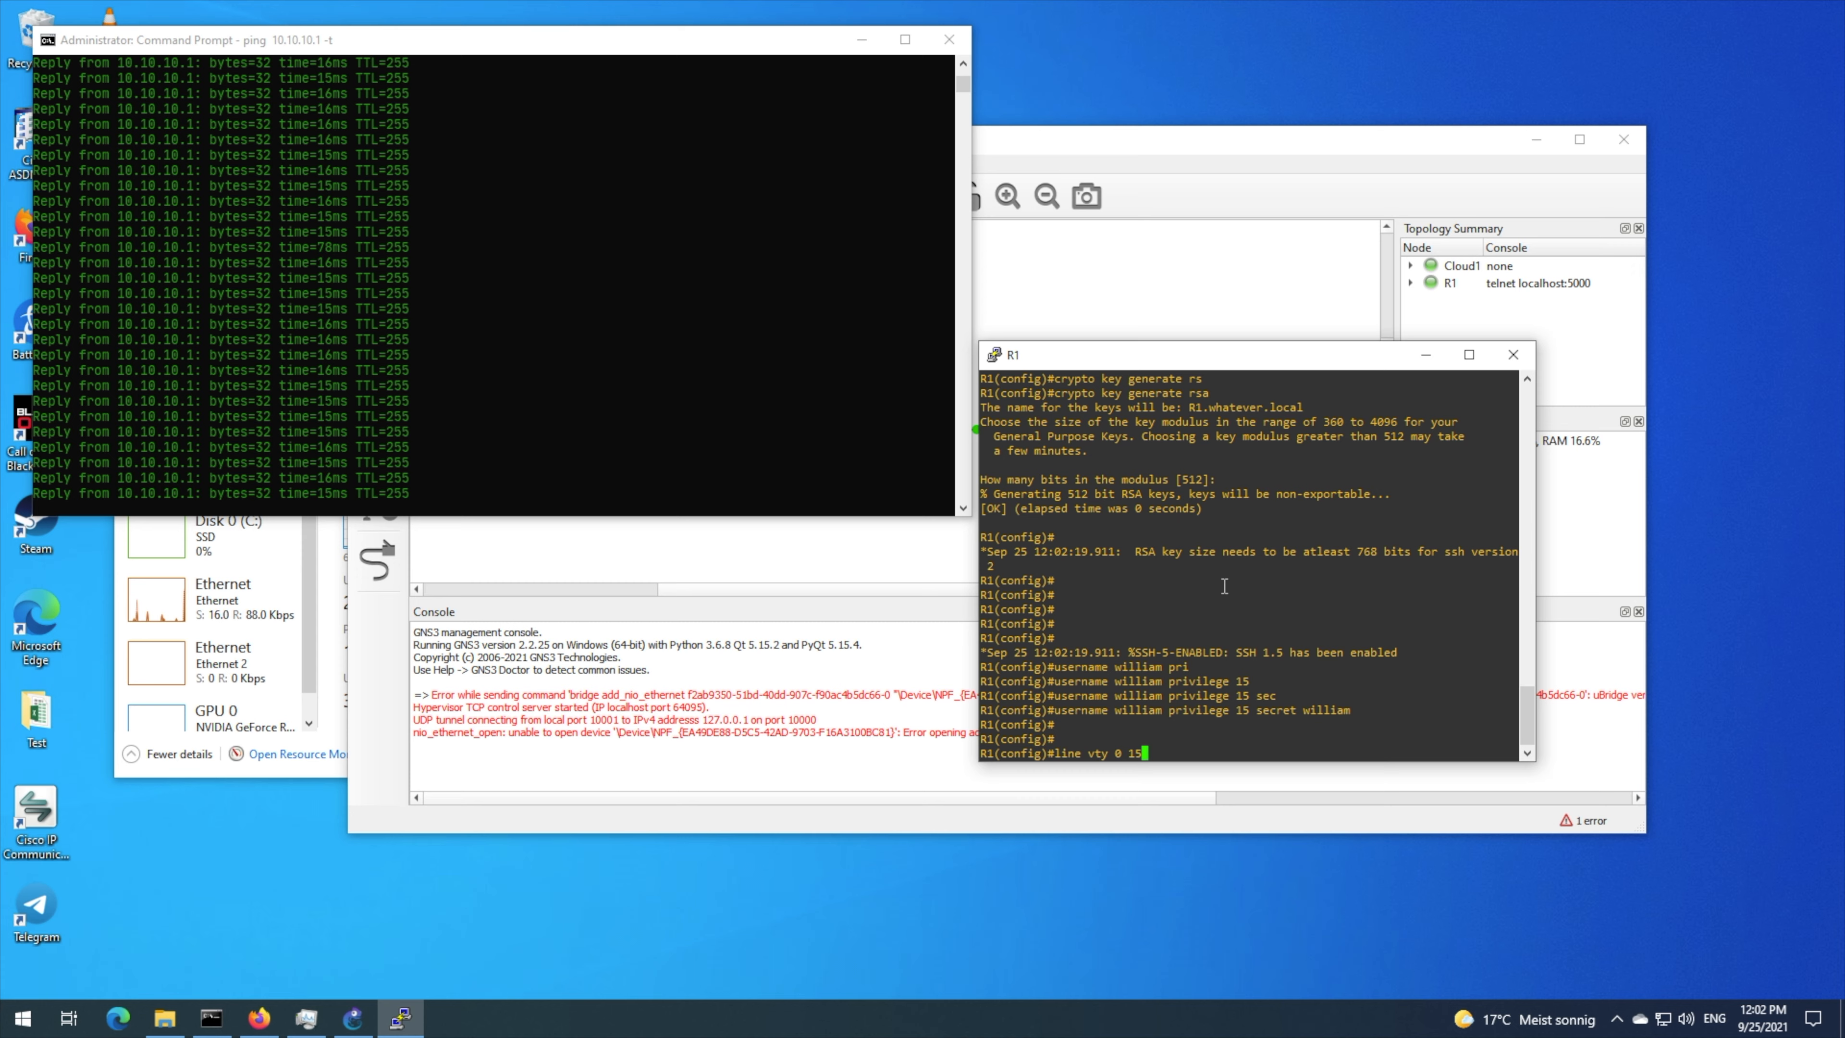
{"action": "type", "text": " 15"}
{"action": "key", "text": "Return"}
{"action": "key", "text": "Return"}
{"action": "key", "text": "Return"}
{"action": "type", "text": "login local"}
{"action": "key", "text": "Return"}
{"action": "key", "text": "Return"}
{"action": "key", "text": "Return"}
{"action": "key", "text": "Return"}
- Save R1's configuration with do wr and accept overwriting the previous NVRAM configuration
{"action": "type", "text": "do wr"}
{"action": "key", "text": "Return"}
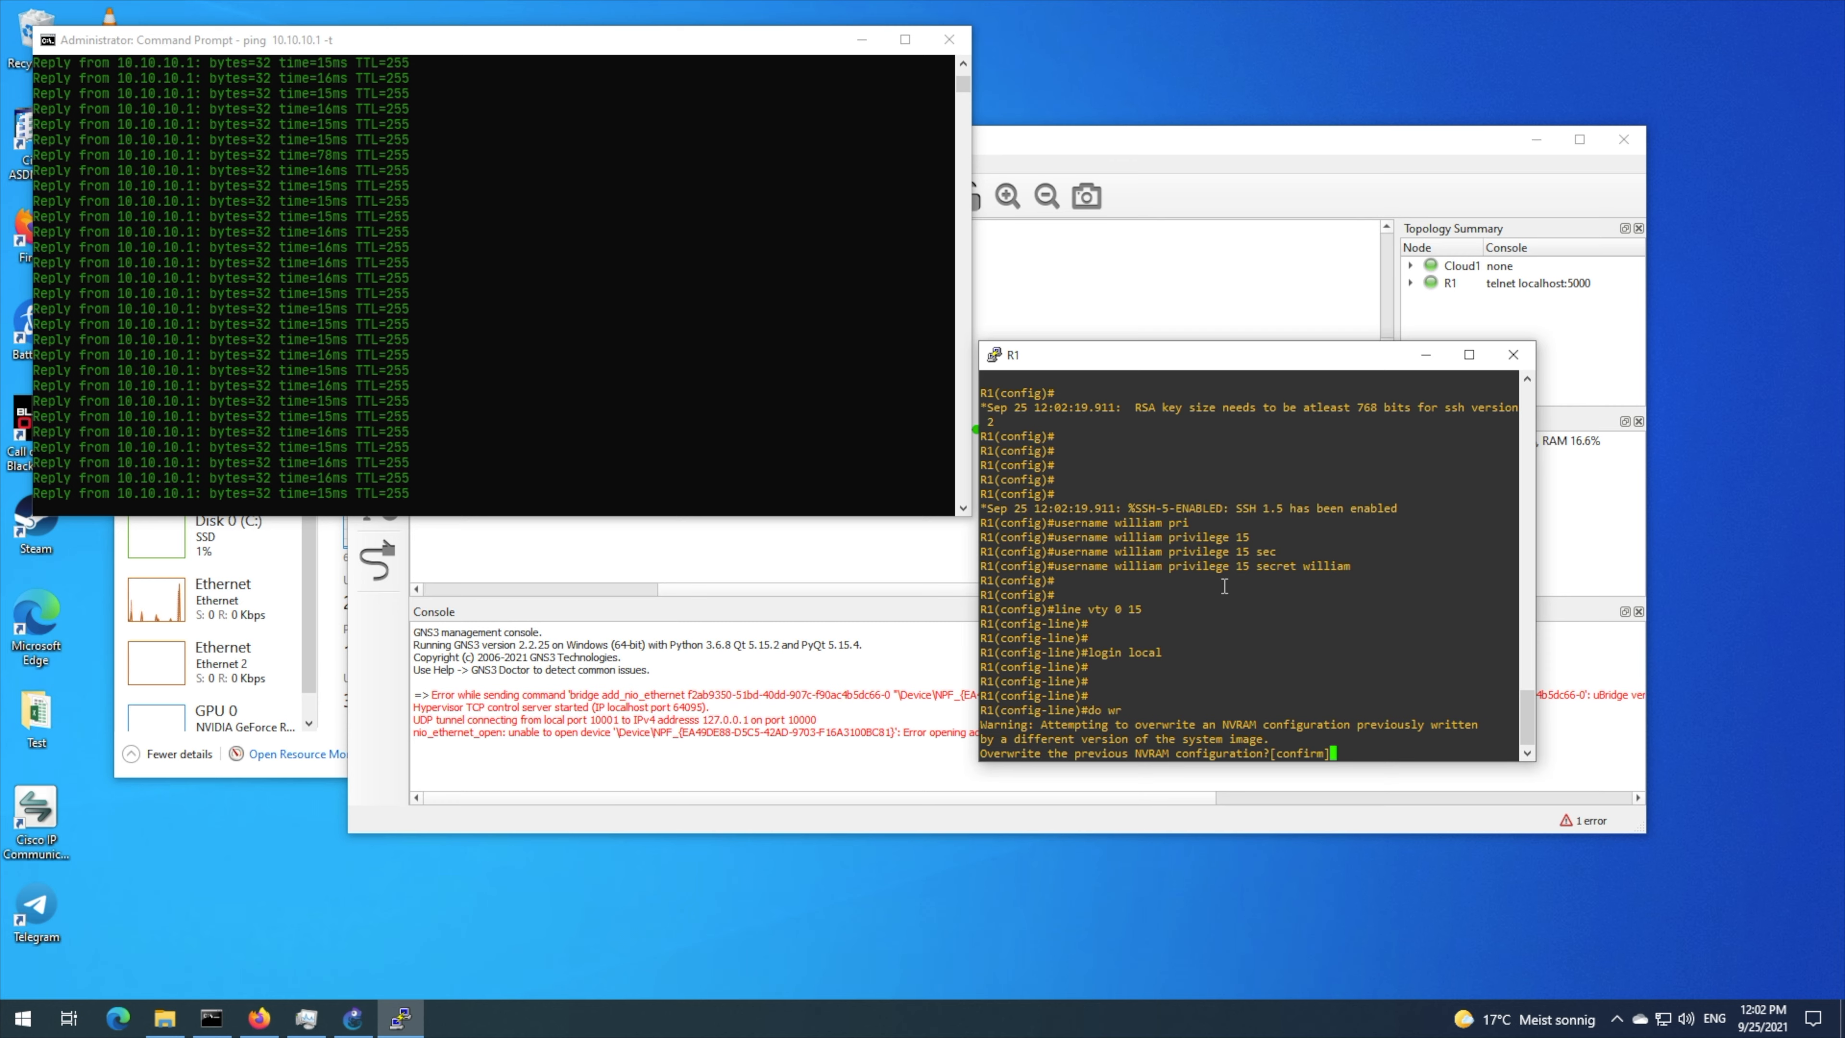
{"action": "key", "text": "Return"}
- Stop the continuous ping to 10.10.10.1 in the Command Prompt
{"action": "left_click", "coordinate": [251, 335]}
{"action": "key", "text": "ctrl+c"}
{"action": "key", "text": "Return"}
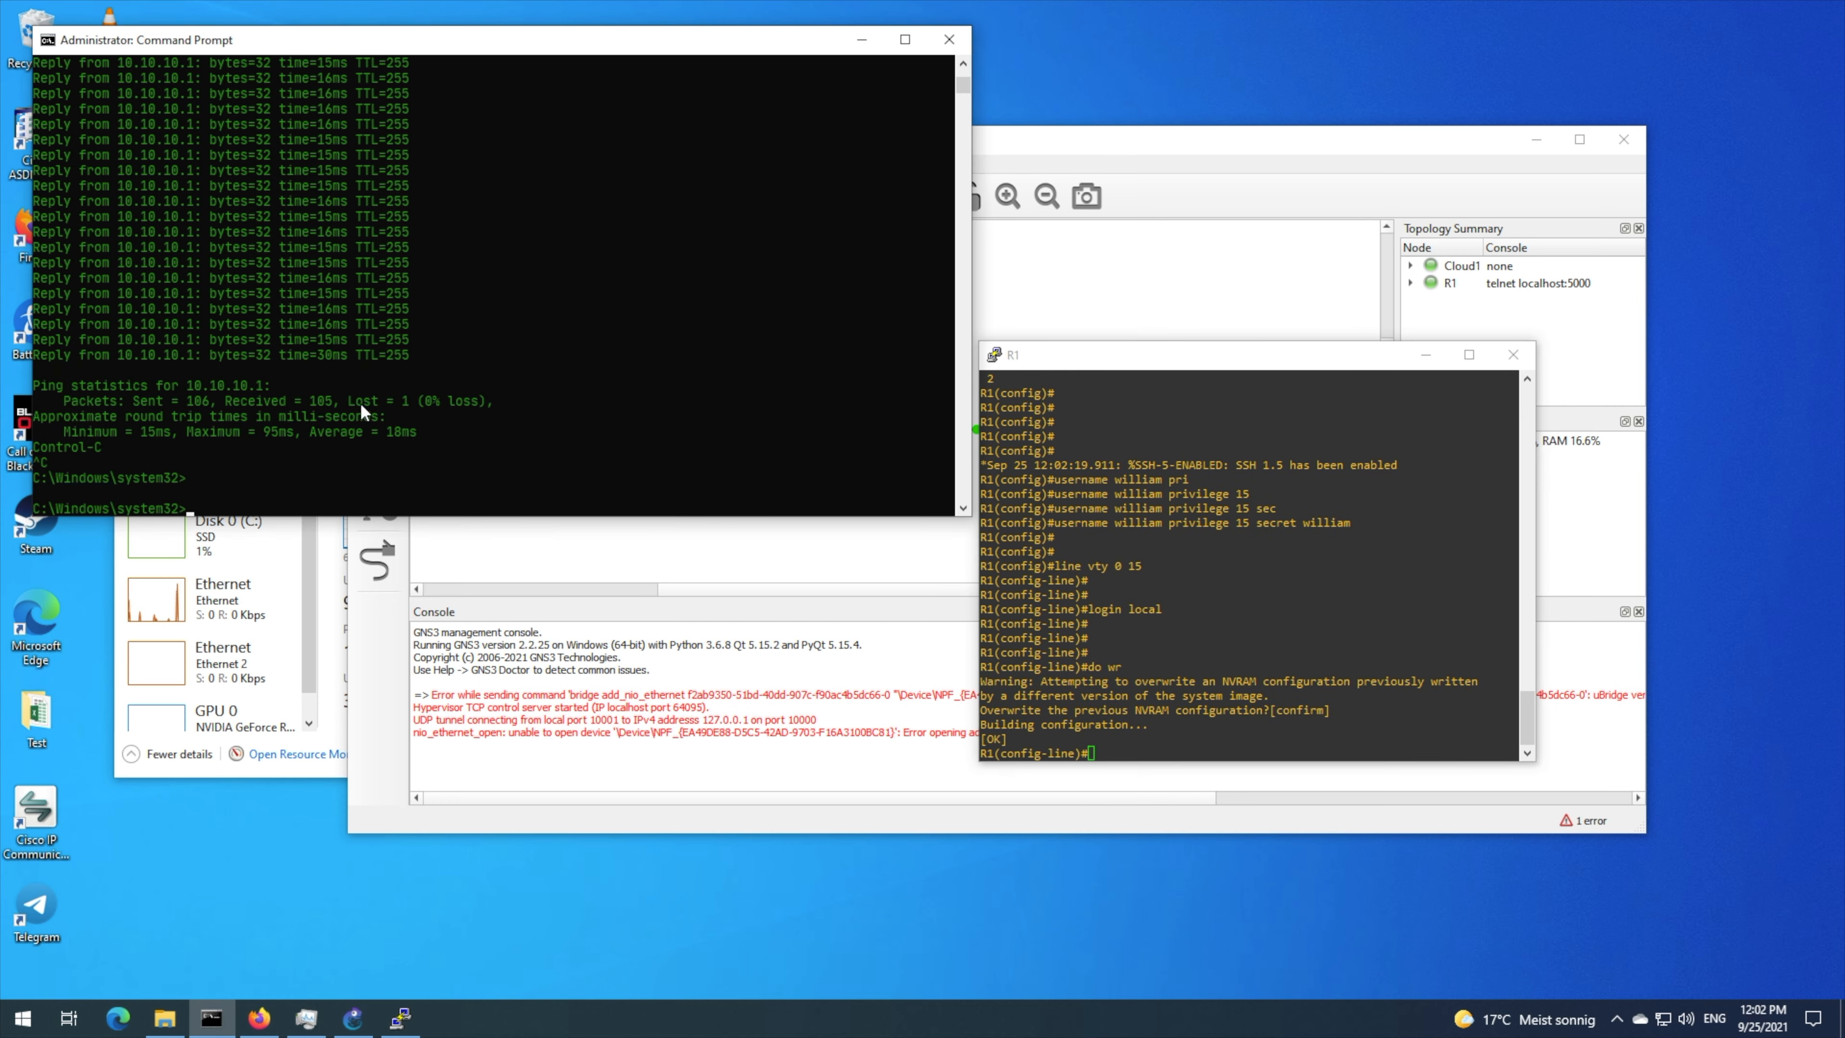
- Open PuTTY, try an SSH connection to 10.10.10.1 on port 22, and dismiss the resulting error dialog
{"action": "key", "text": "super"}
{"action": "type", "text": "put"}
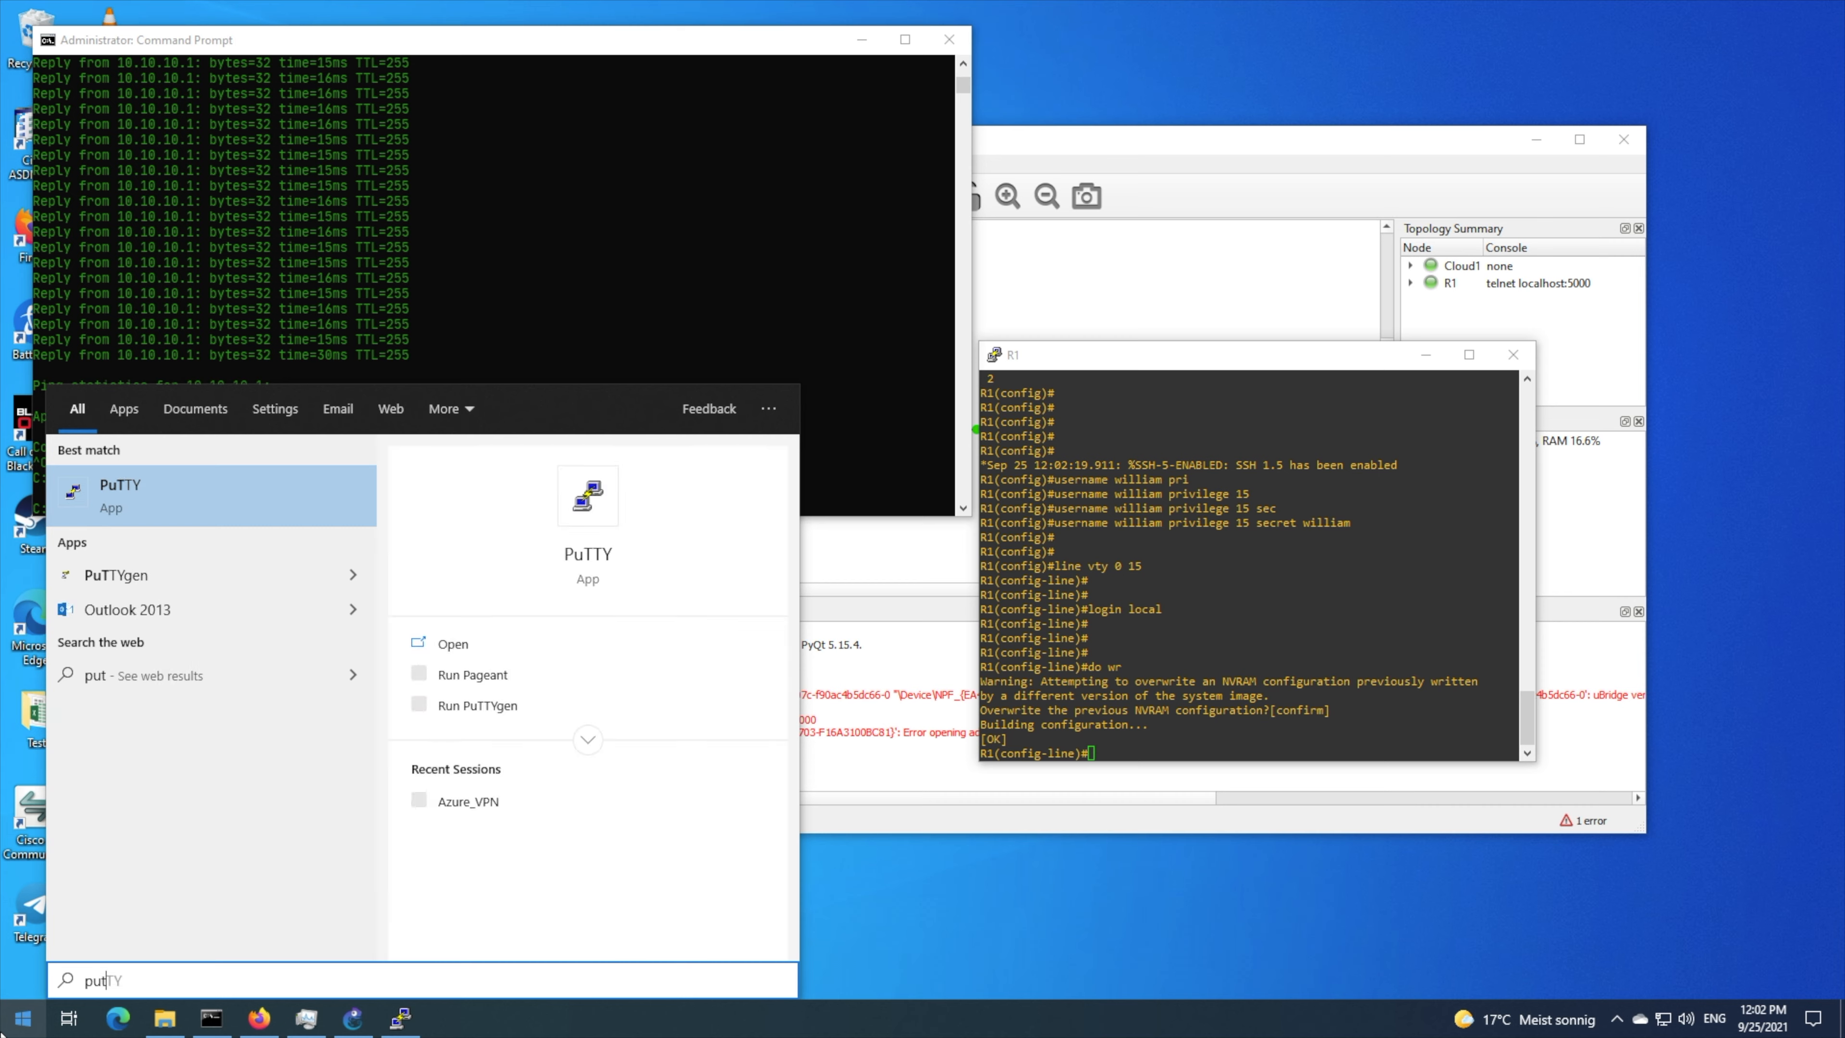
{"action": "key", "text": "Return"}
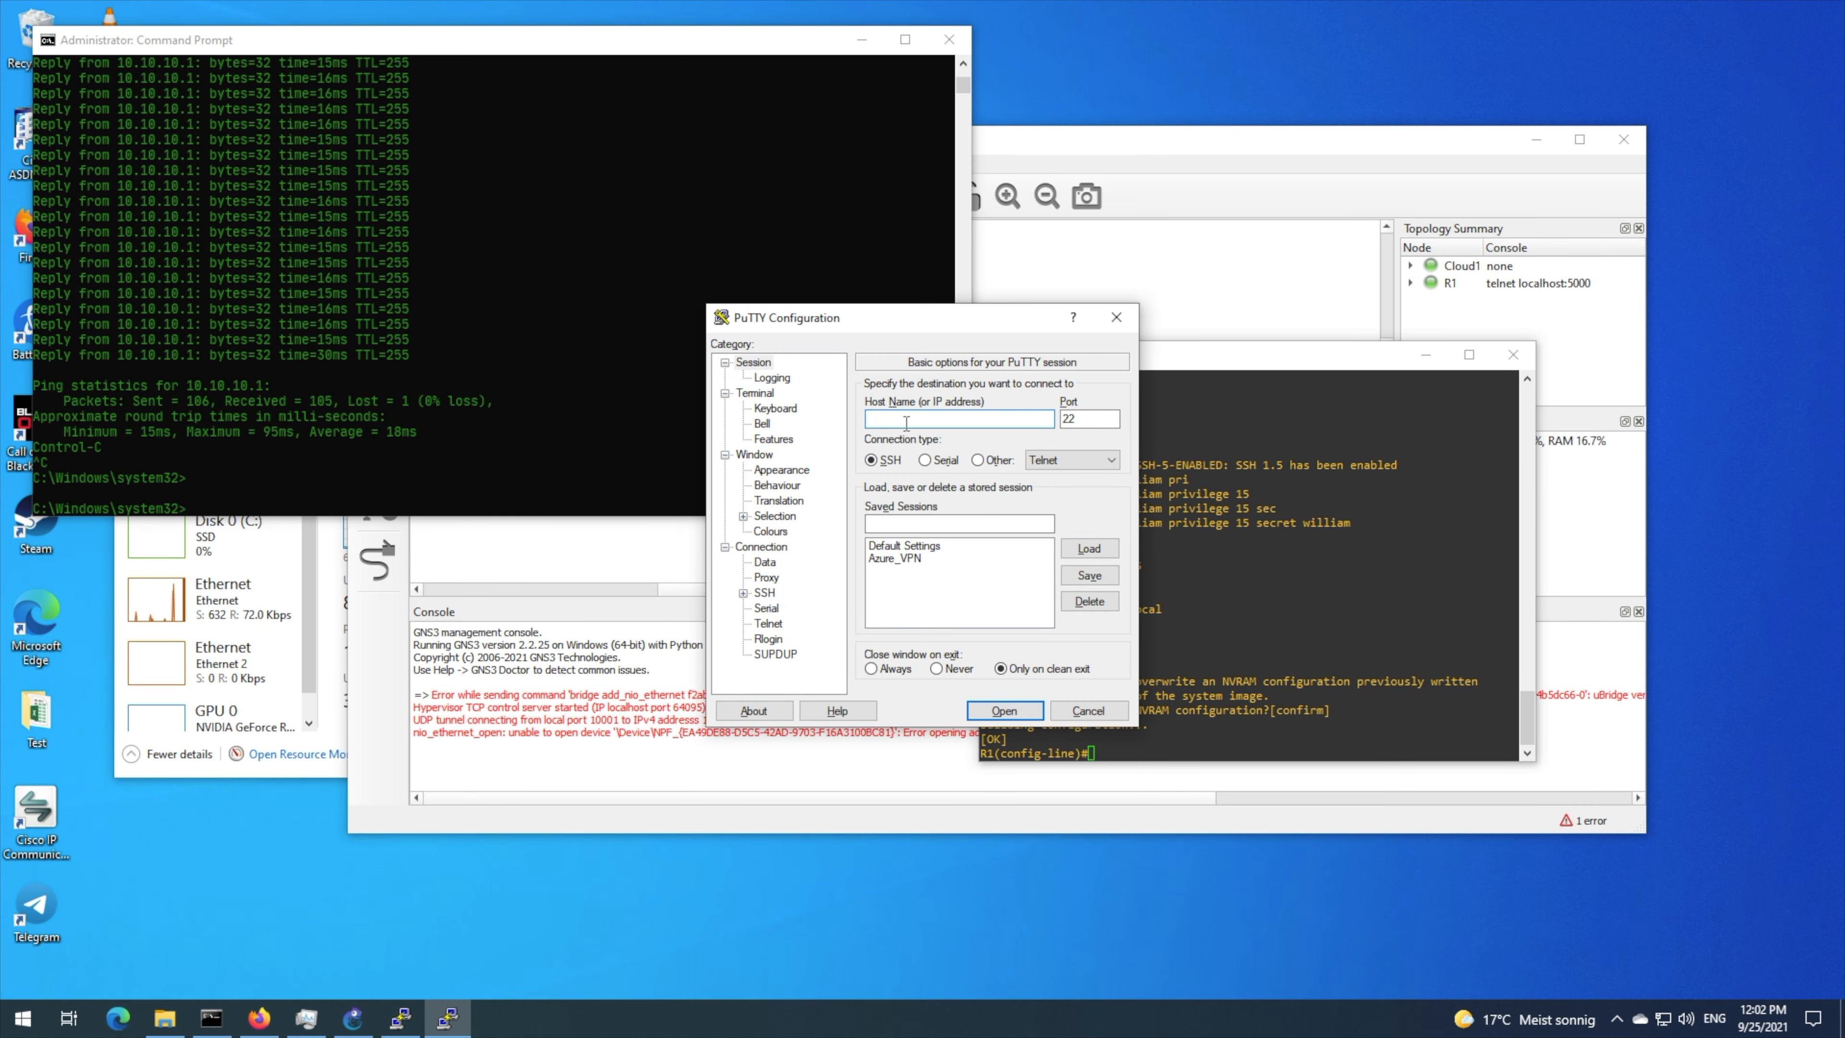
{"action": "type", "text": "10.10.10."}
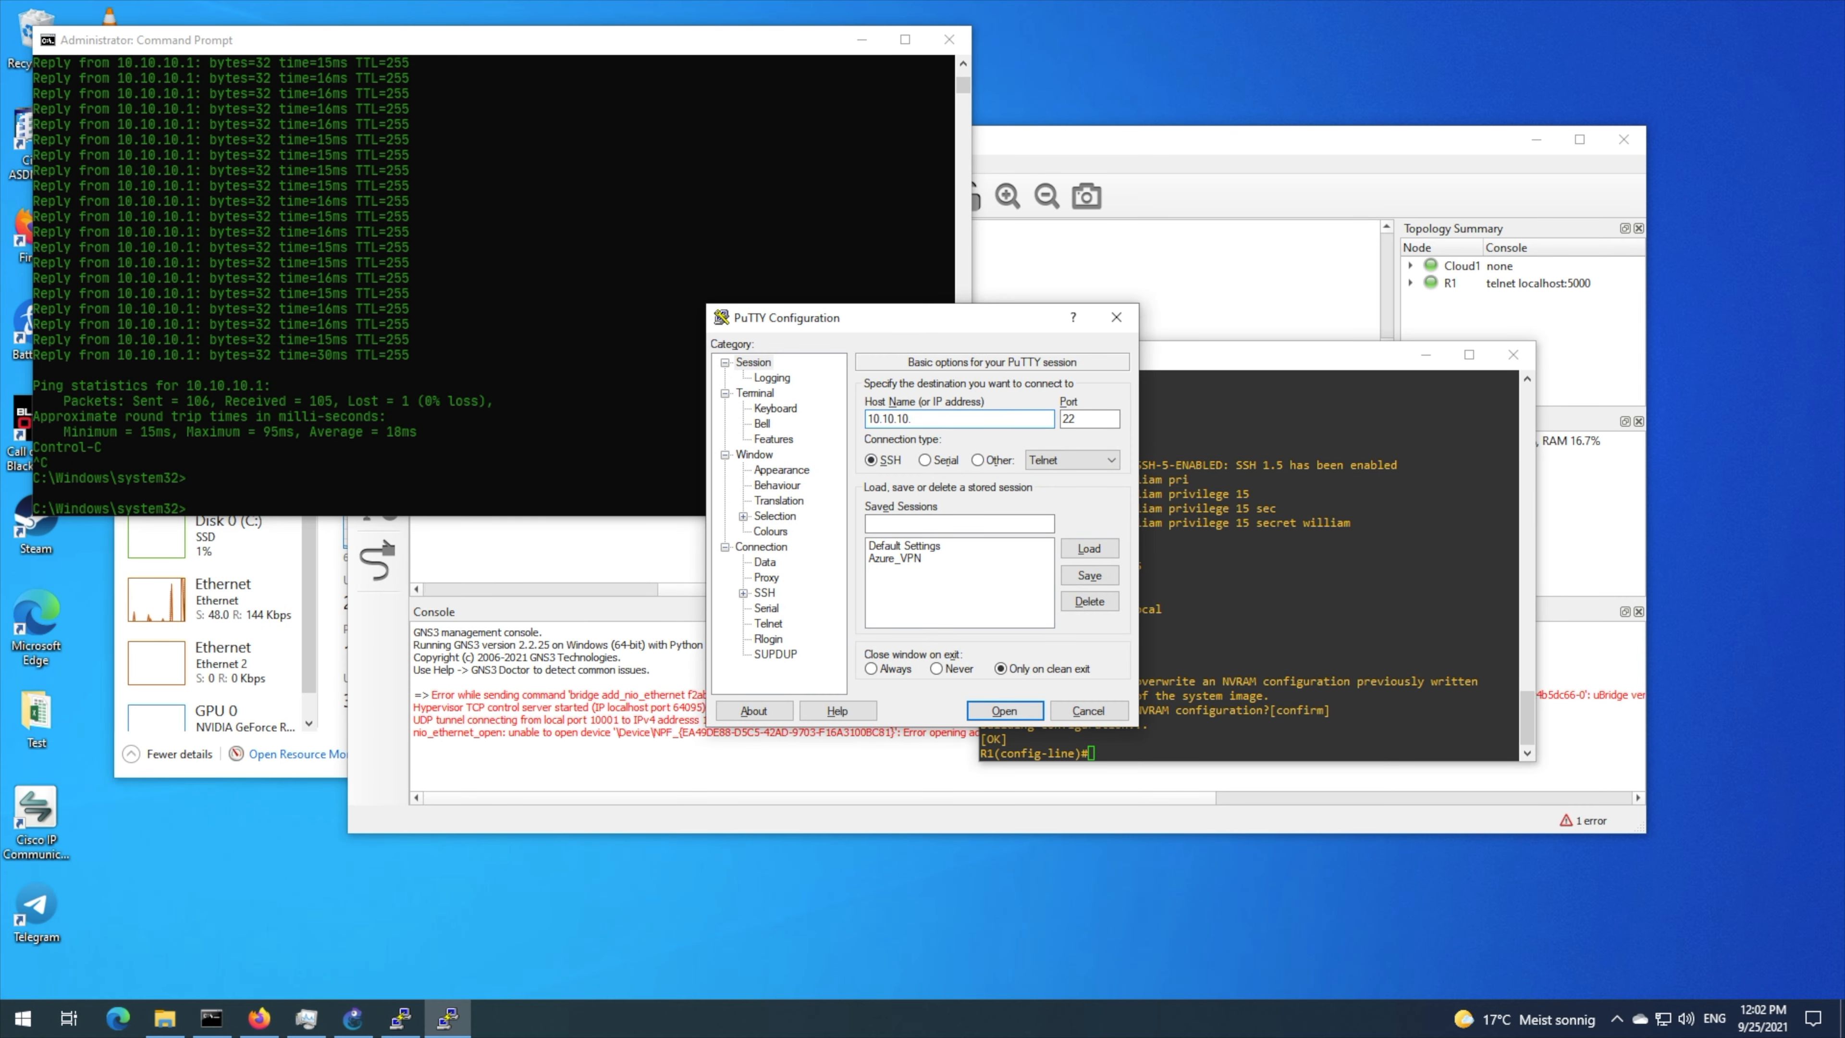
{"action": "type", "text": "1"}
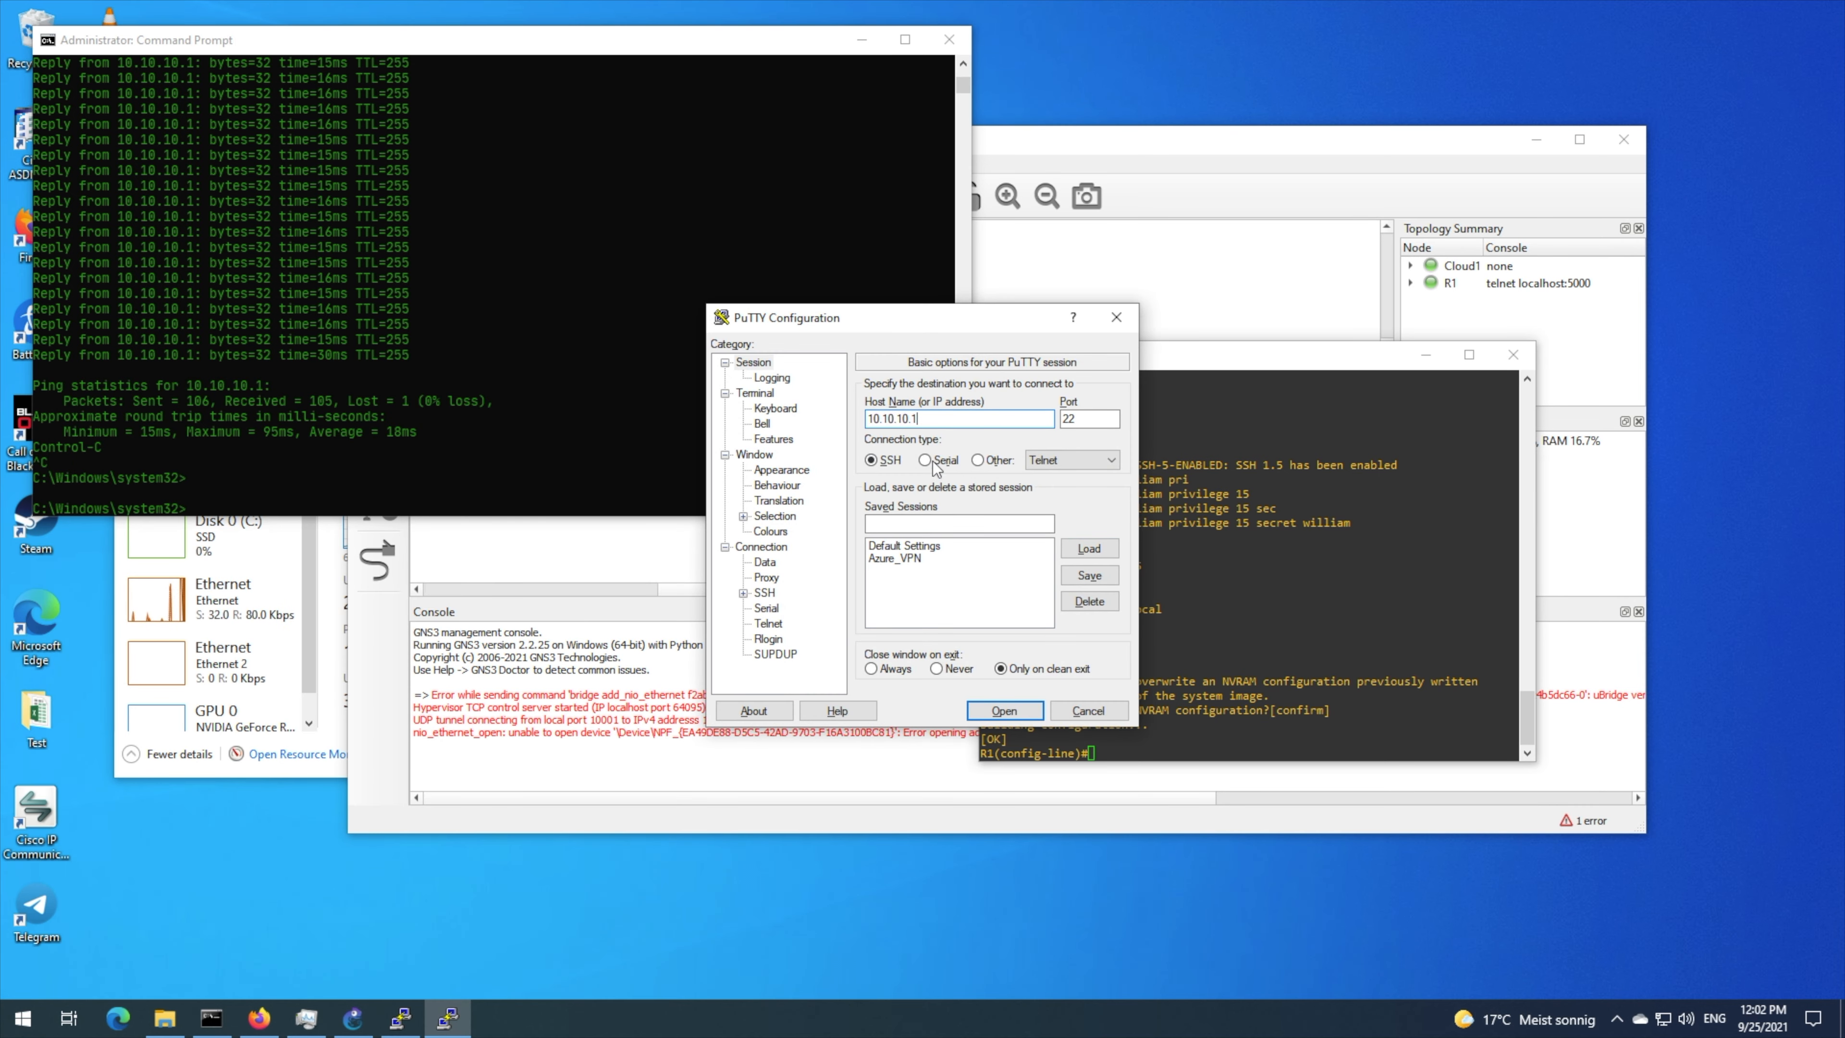
{"action": "left_click", "coordinate": [1016, 714]}
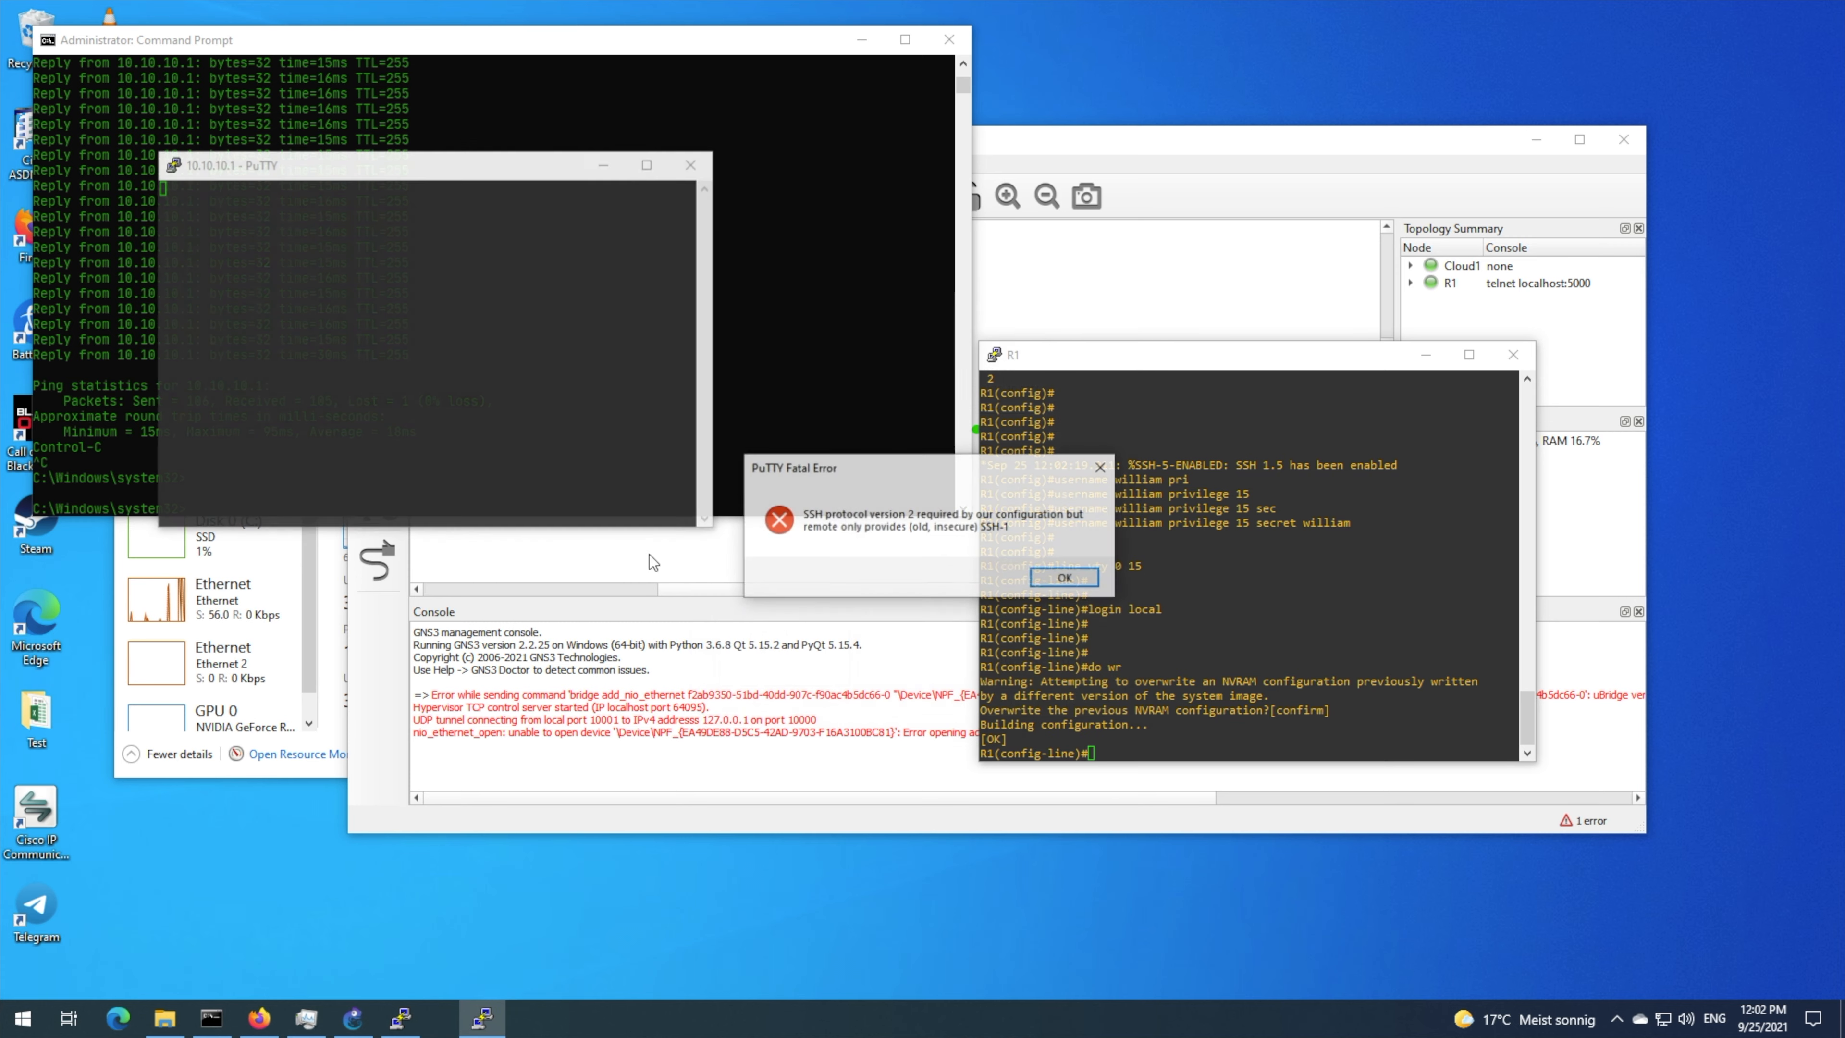
{"action": "left_click", "coordinate": [1064, 578]}
- Return R1's console to global configuration mode and try to enable SSH version 2 with ip ssh version 2
{"action": "left_click", "coordinate": [1101, 629]}
{"action": "type", "text": "e"}
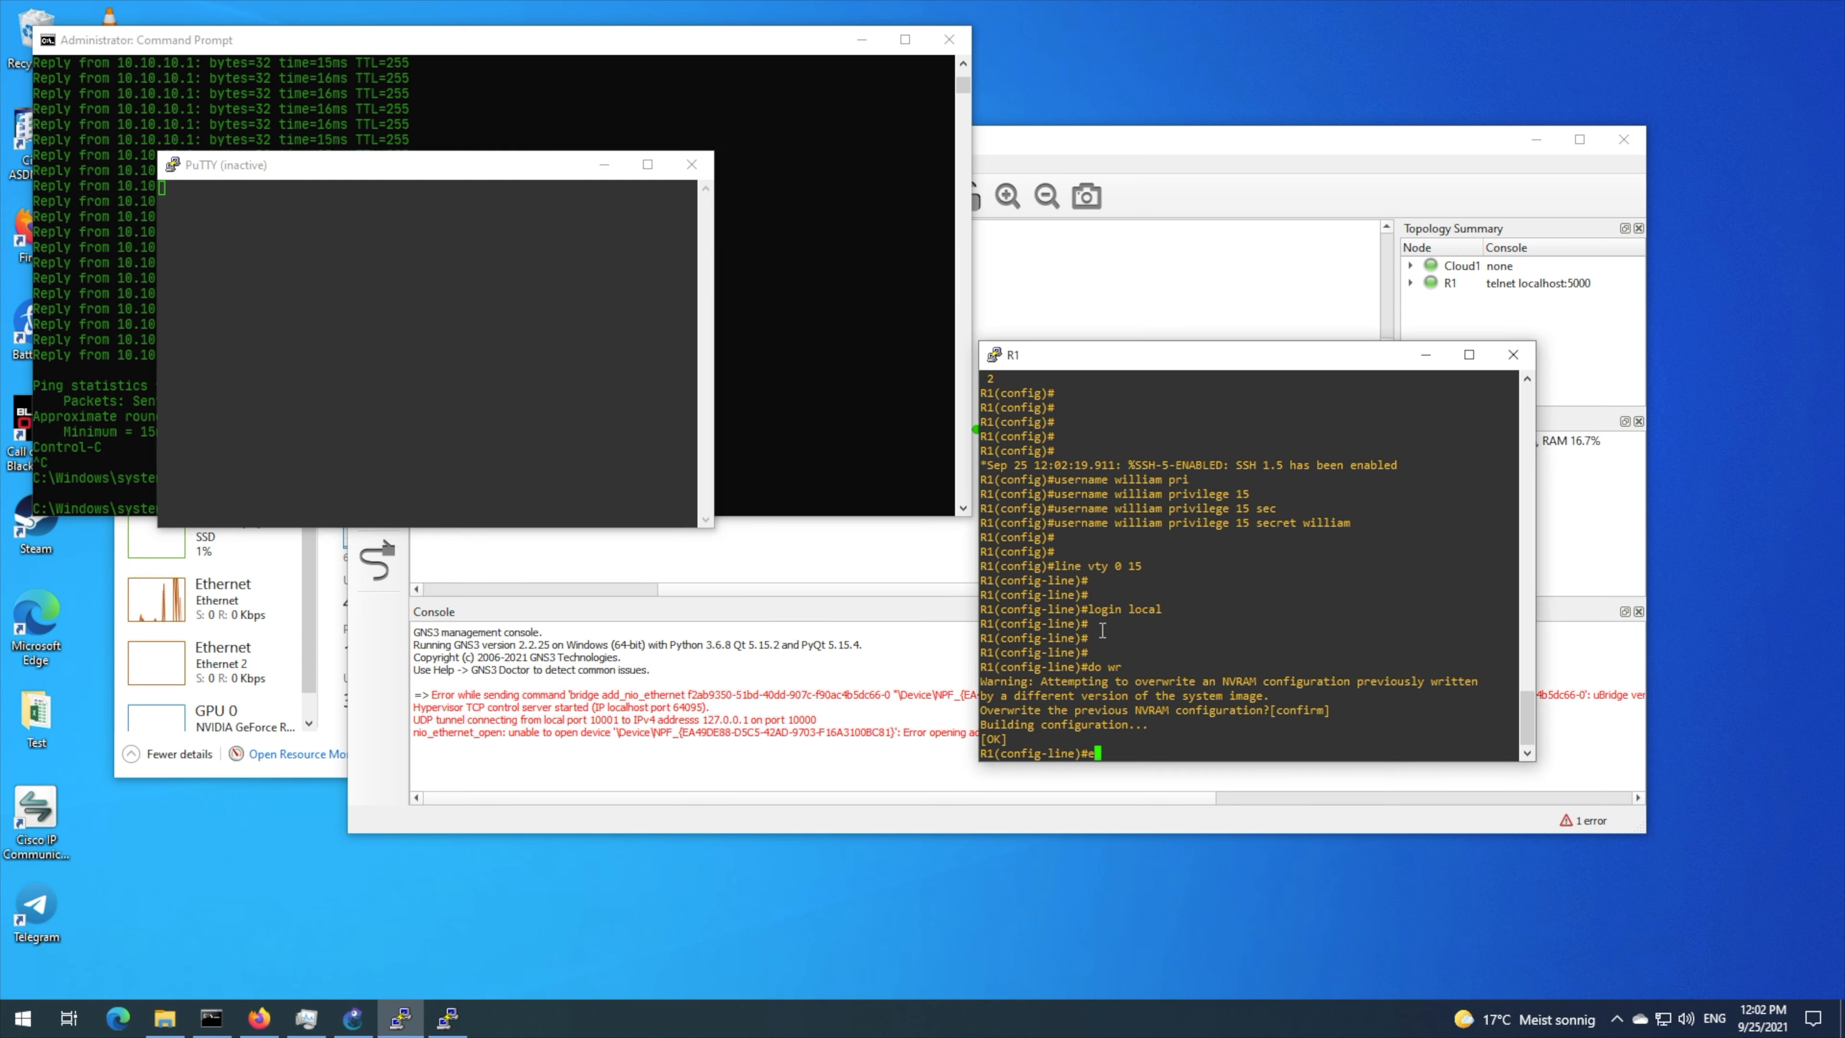
{"action": "type", "text": "xit"}
{"action": "key", "text": "Return"}
{"action": "type", "text": "ip"}
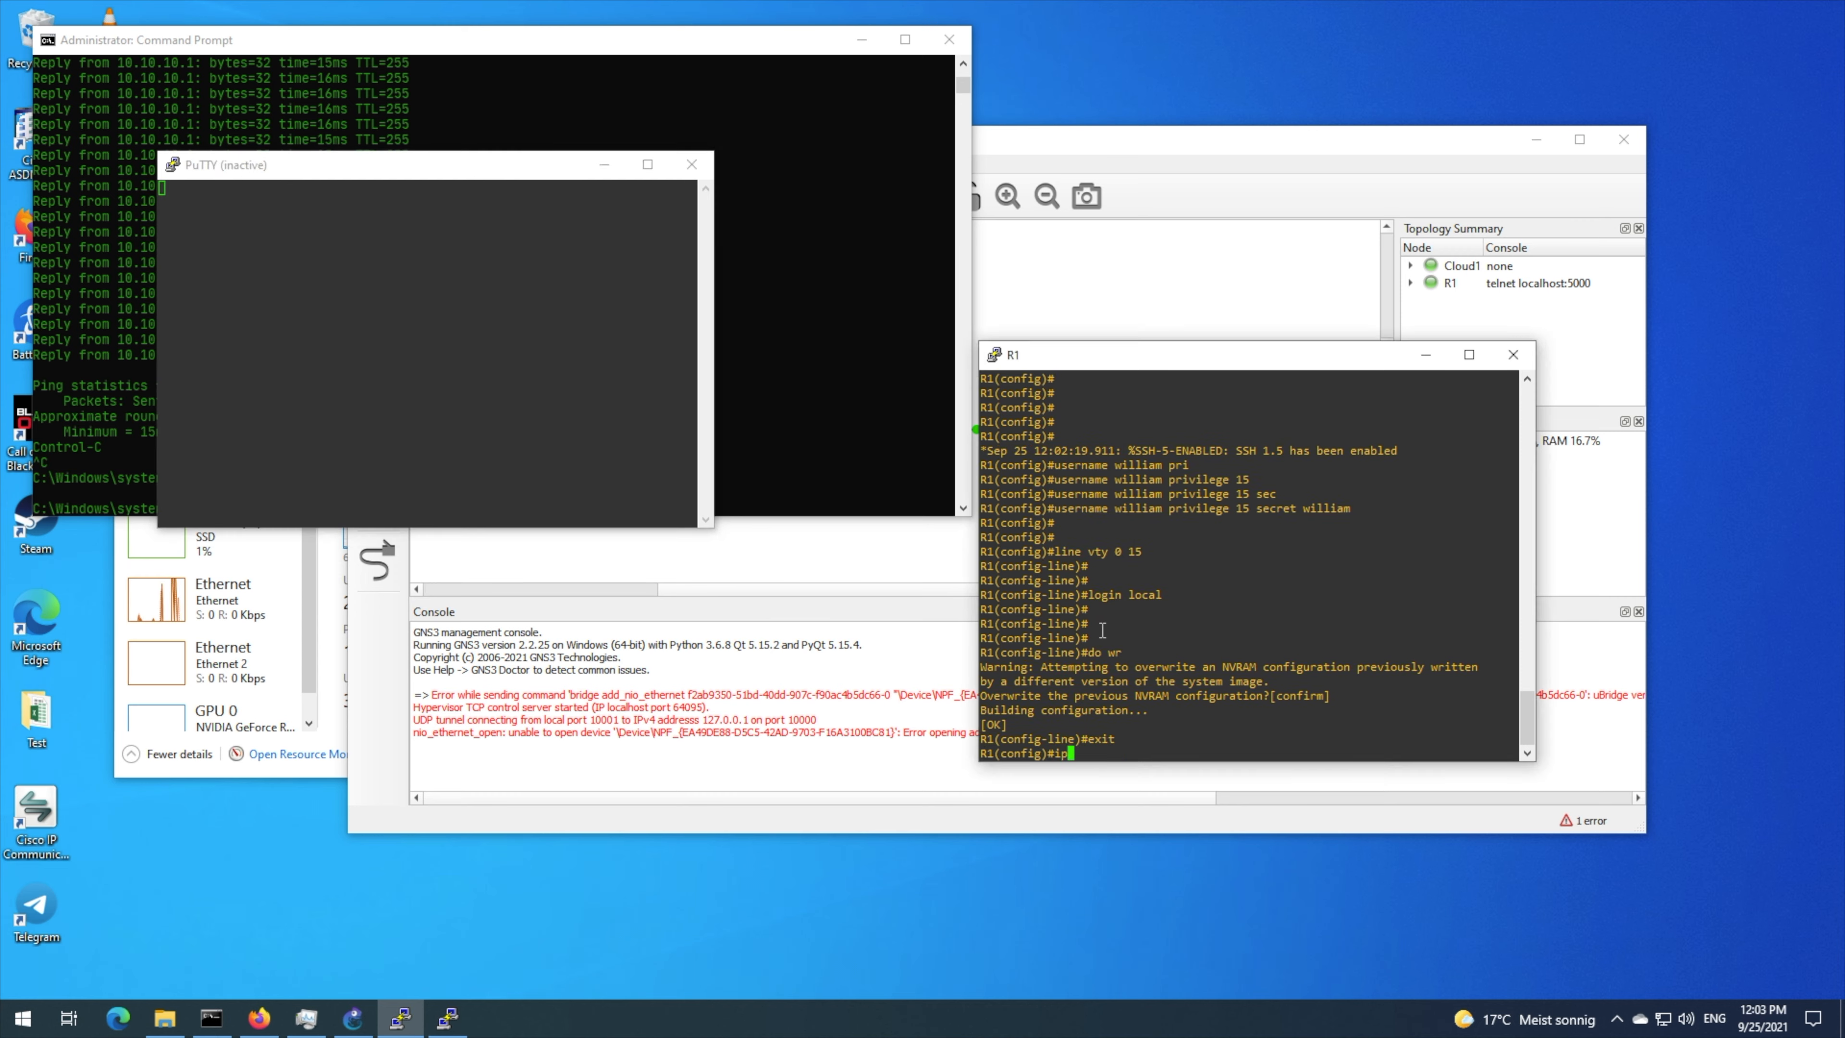
{"action": "type", "text": " ssh"}
{"action": "key", "text": "Tab"}
{"action": "type", "text": "ver"}
{"action": "key", "text": "Tab"}
{"action": "type", "text": "2"}
{"action": "key", "text": "Return"}
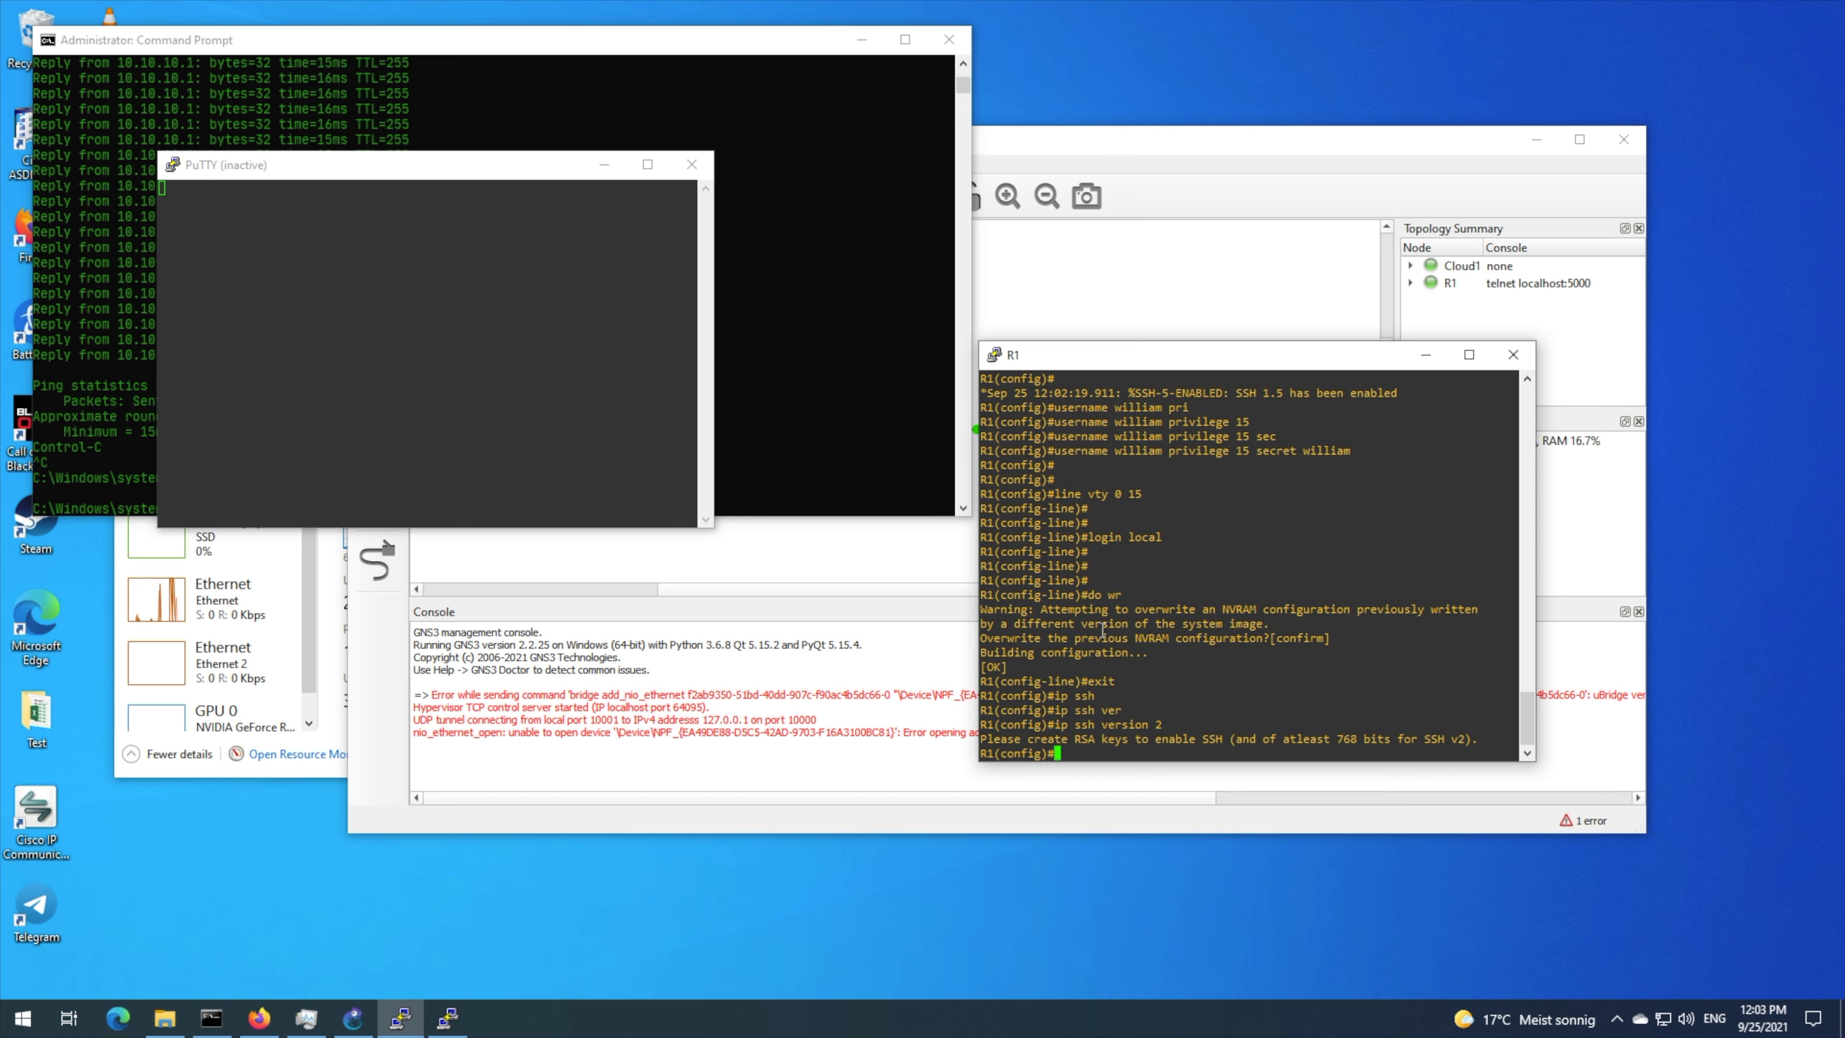
{"action": "key", "text": "Return"}
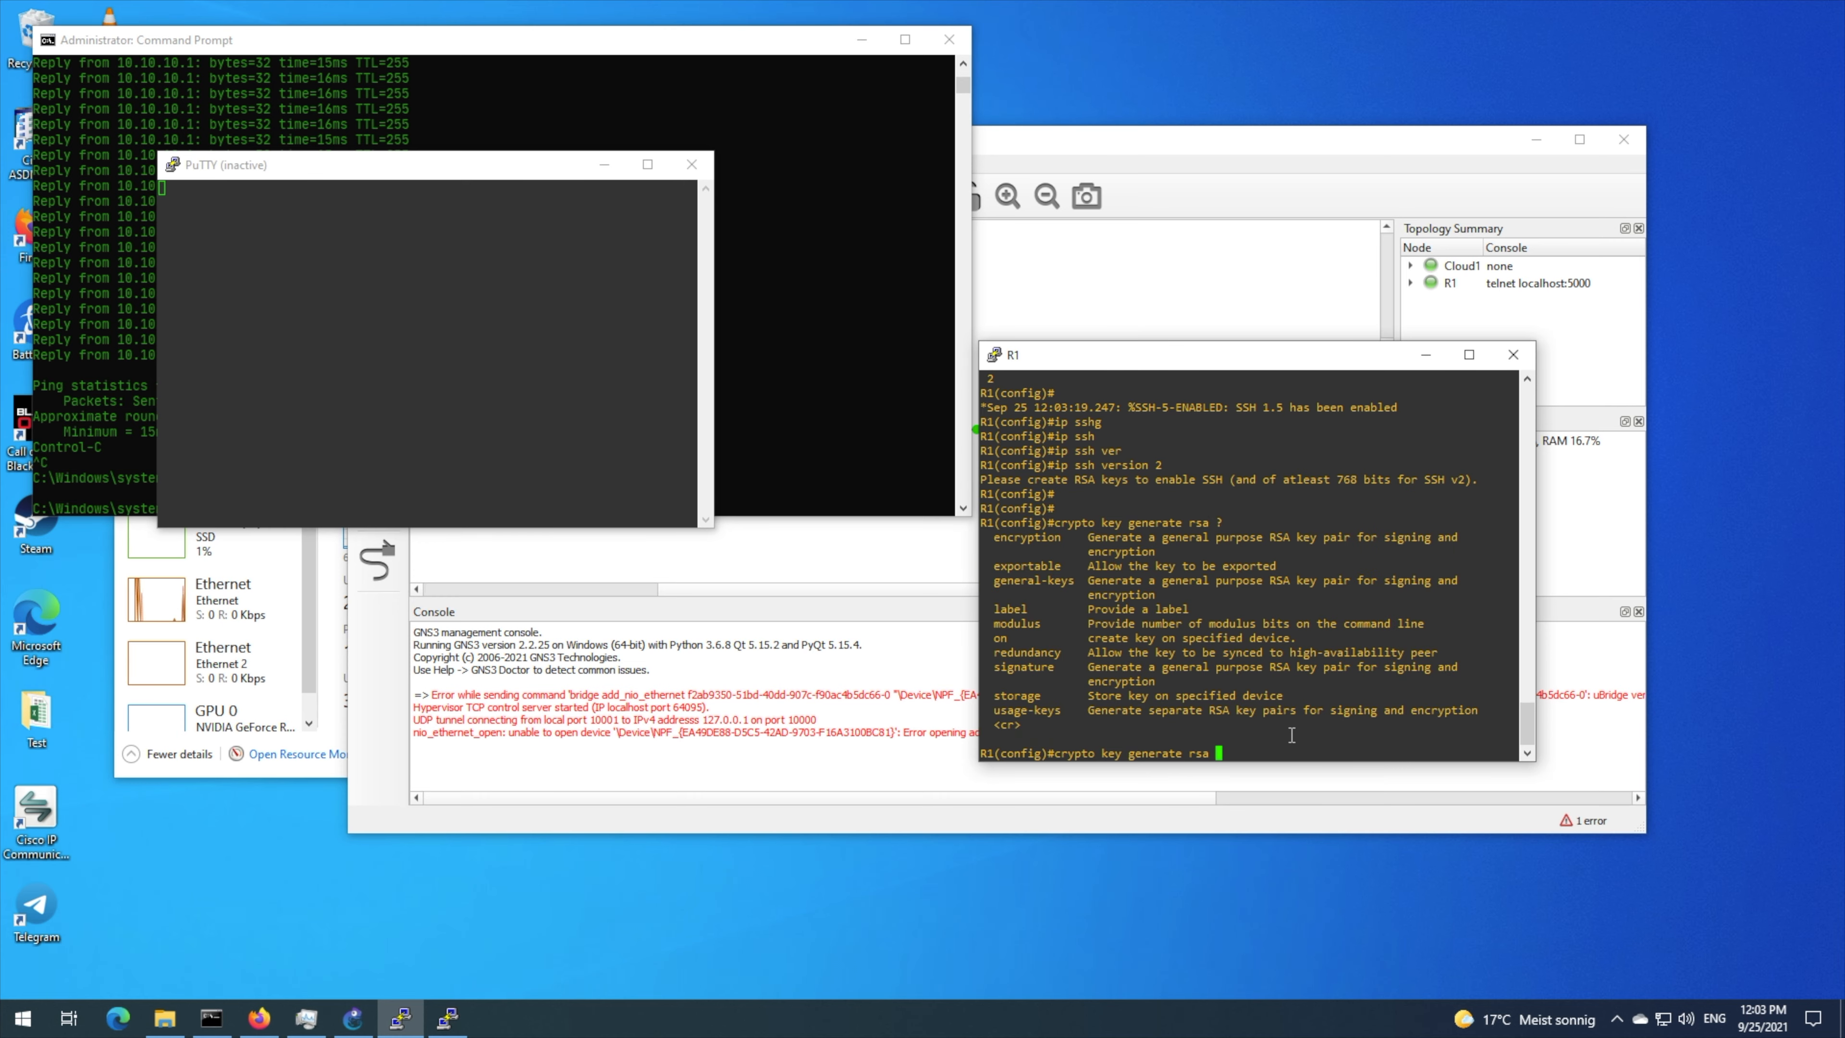
- Generate new RSA keys on R1 with crypto key generate rsa modulus 1024
{"action": "key", "text": "BackSpace"}
{"action": "type", "text": "o"}
{"action": "key", "text": "Tab"}
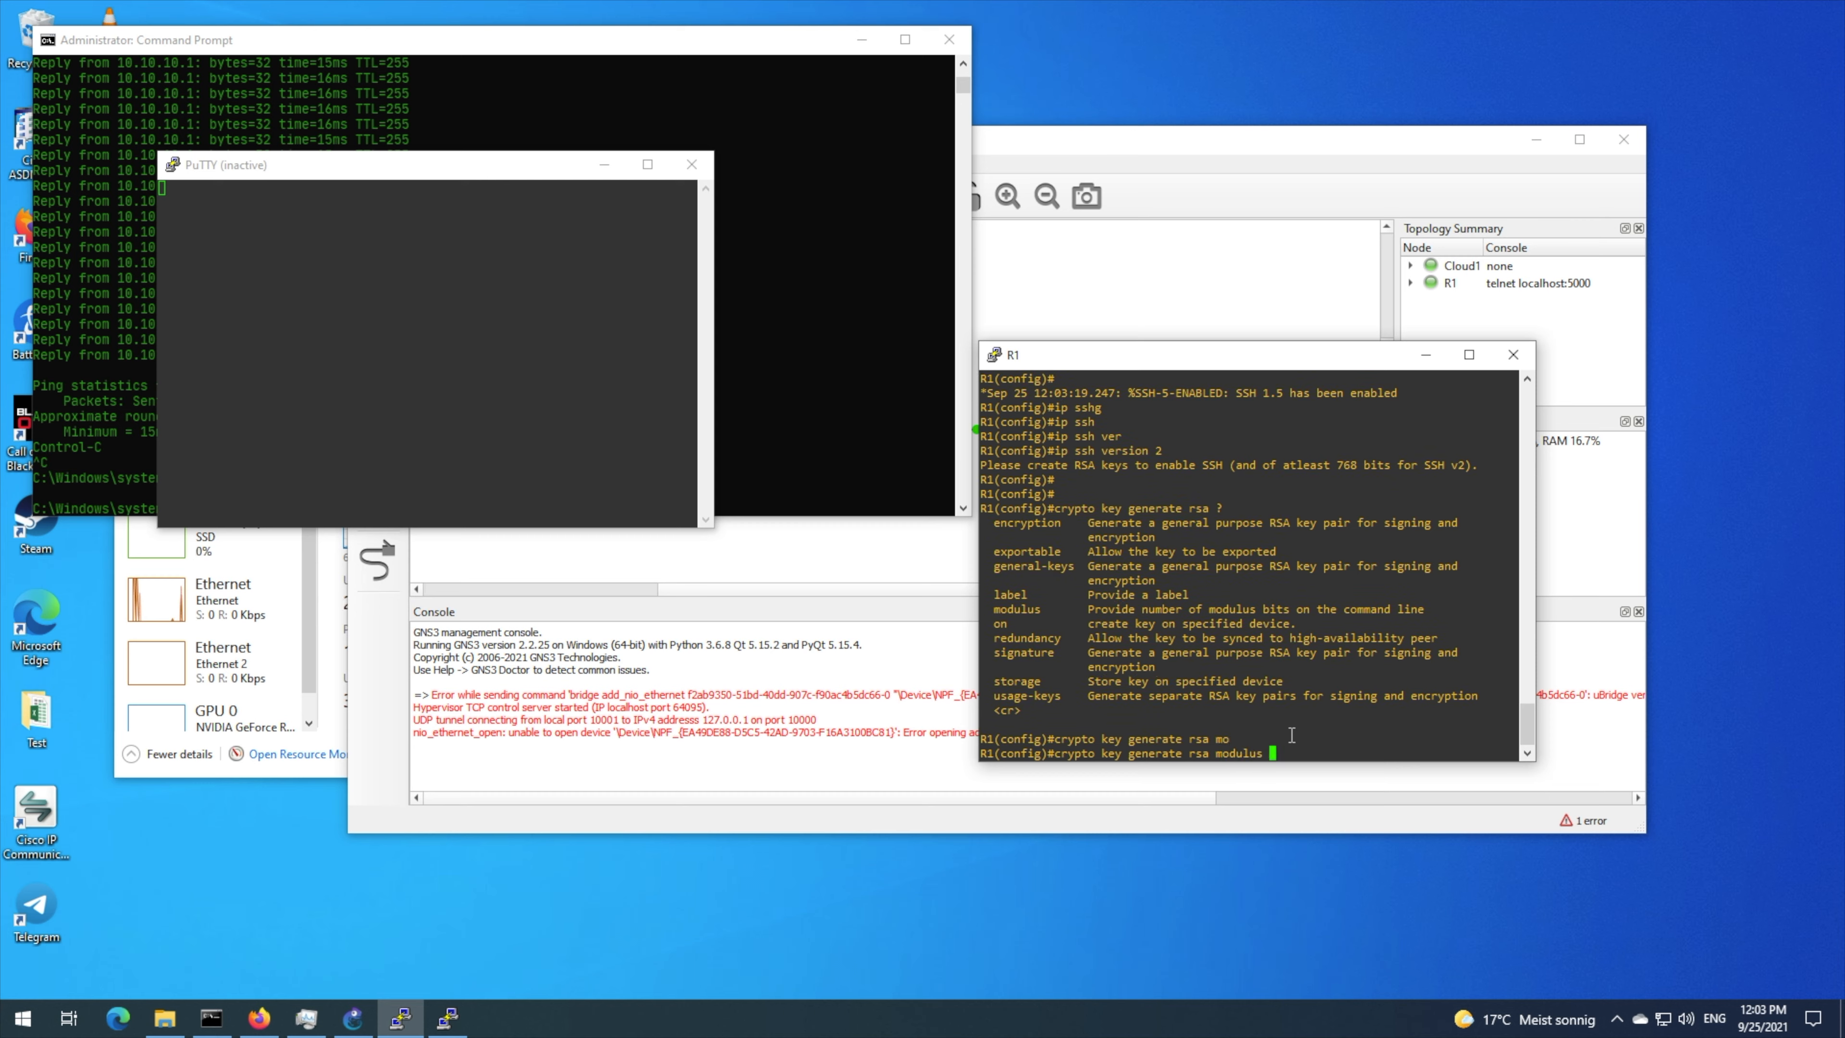
{"action": "type", "text": "1024"}
{"action": "key", "text": "Return"}
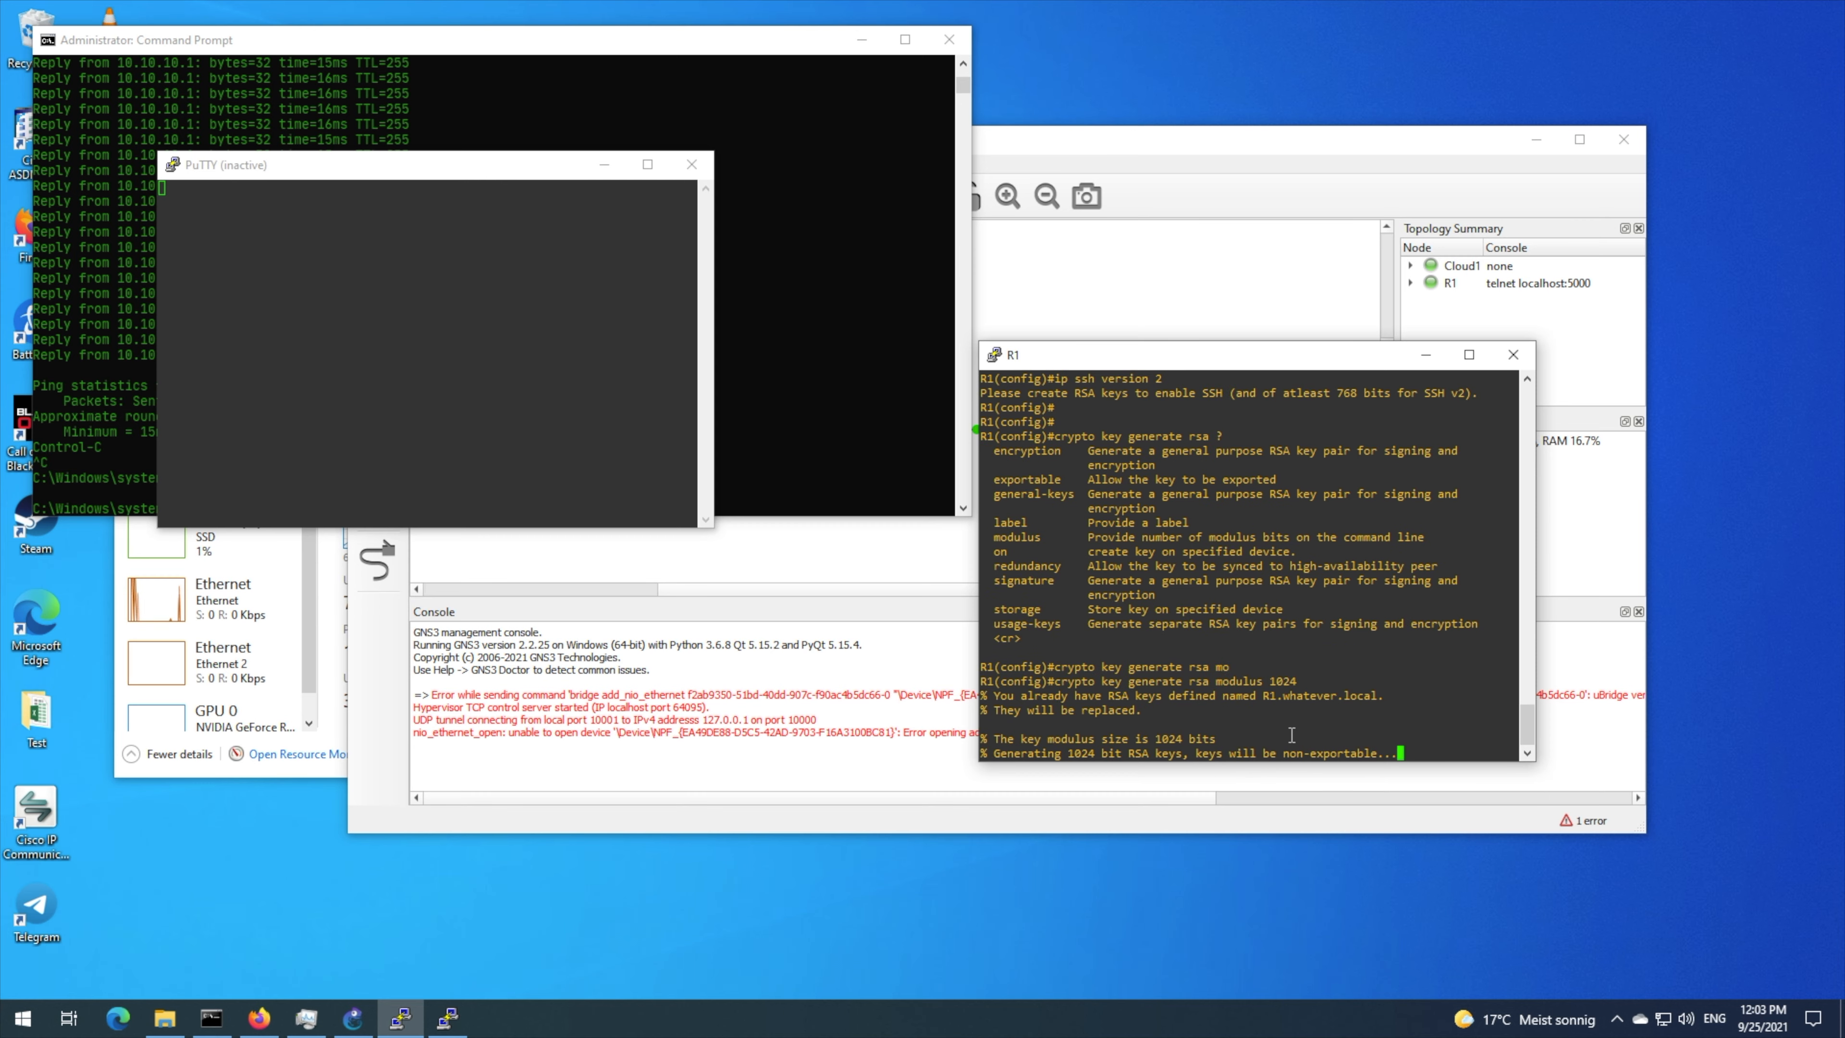
{"action": "key", "text": "Return"}
- Restart the inactive PuTTY session to 10.10.10.1 and accept the router's host key
{"action": "right_click", "coordinate": [491, 162]}
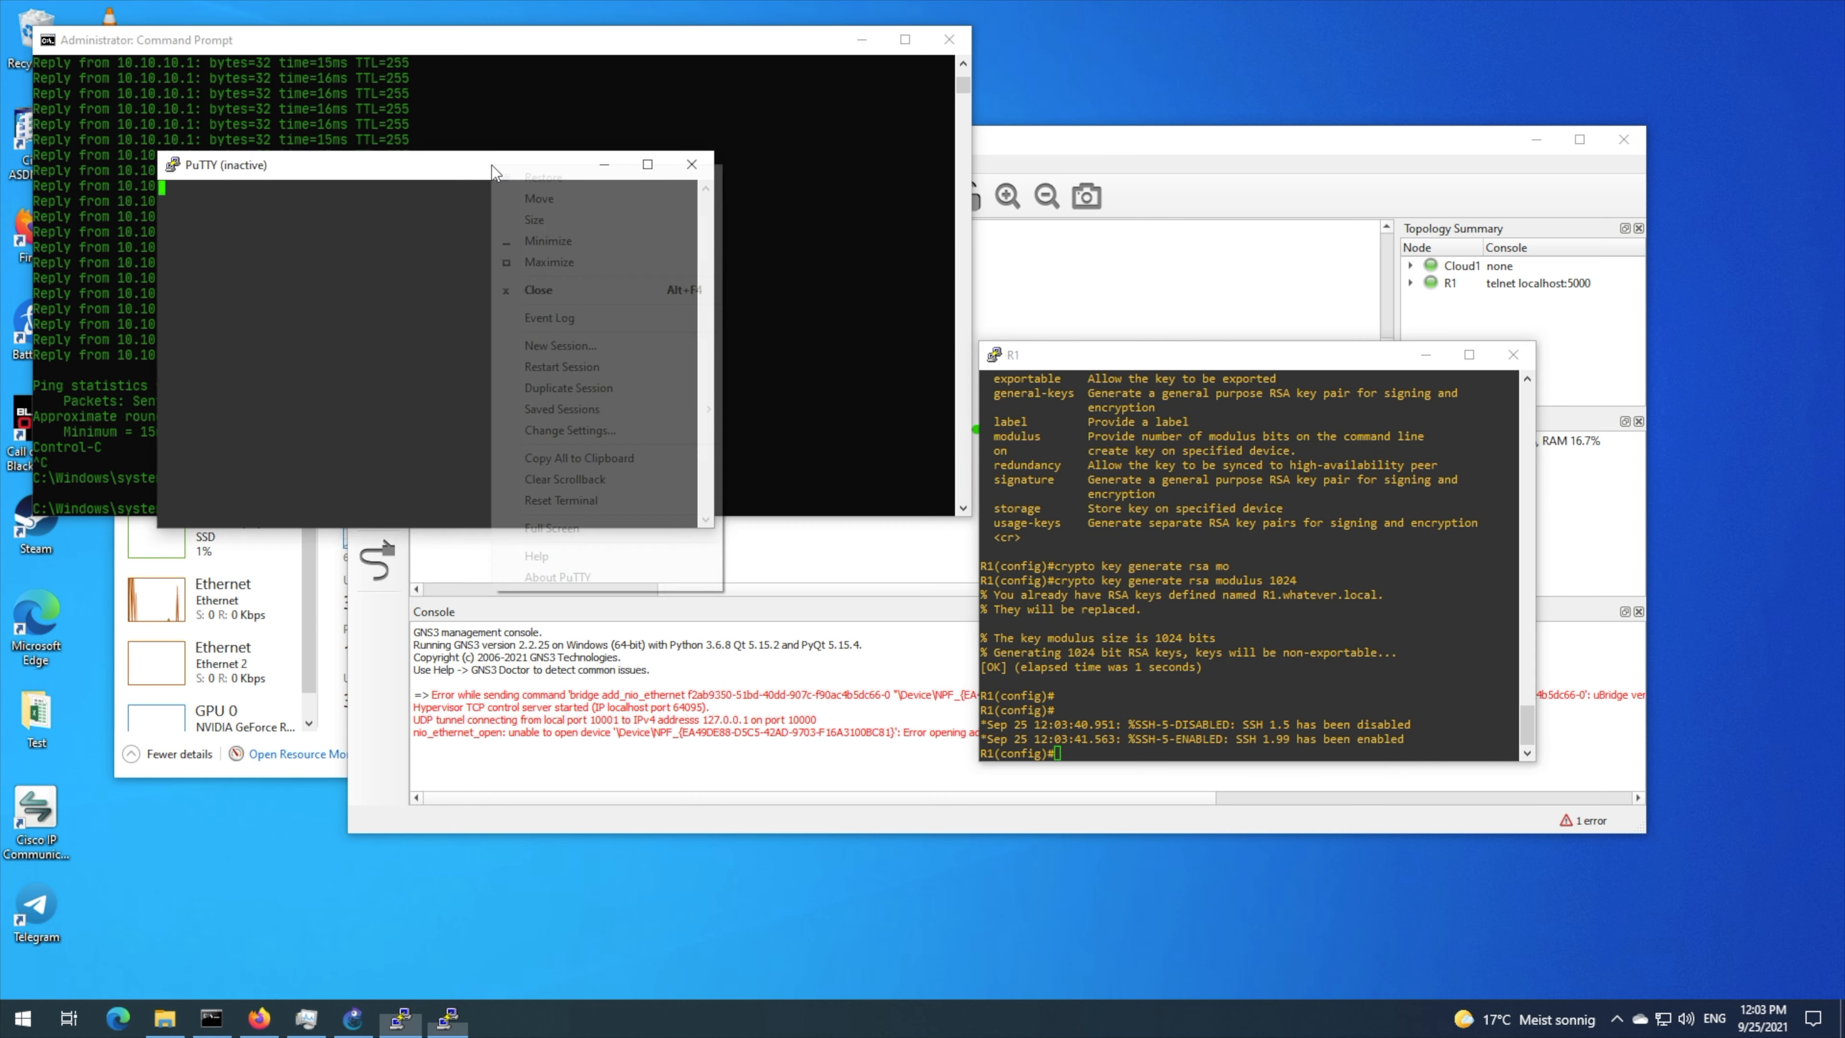
{"action": "left_click", "coordinate": [627, 367]}
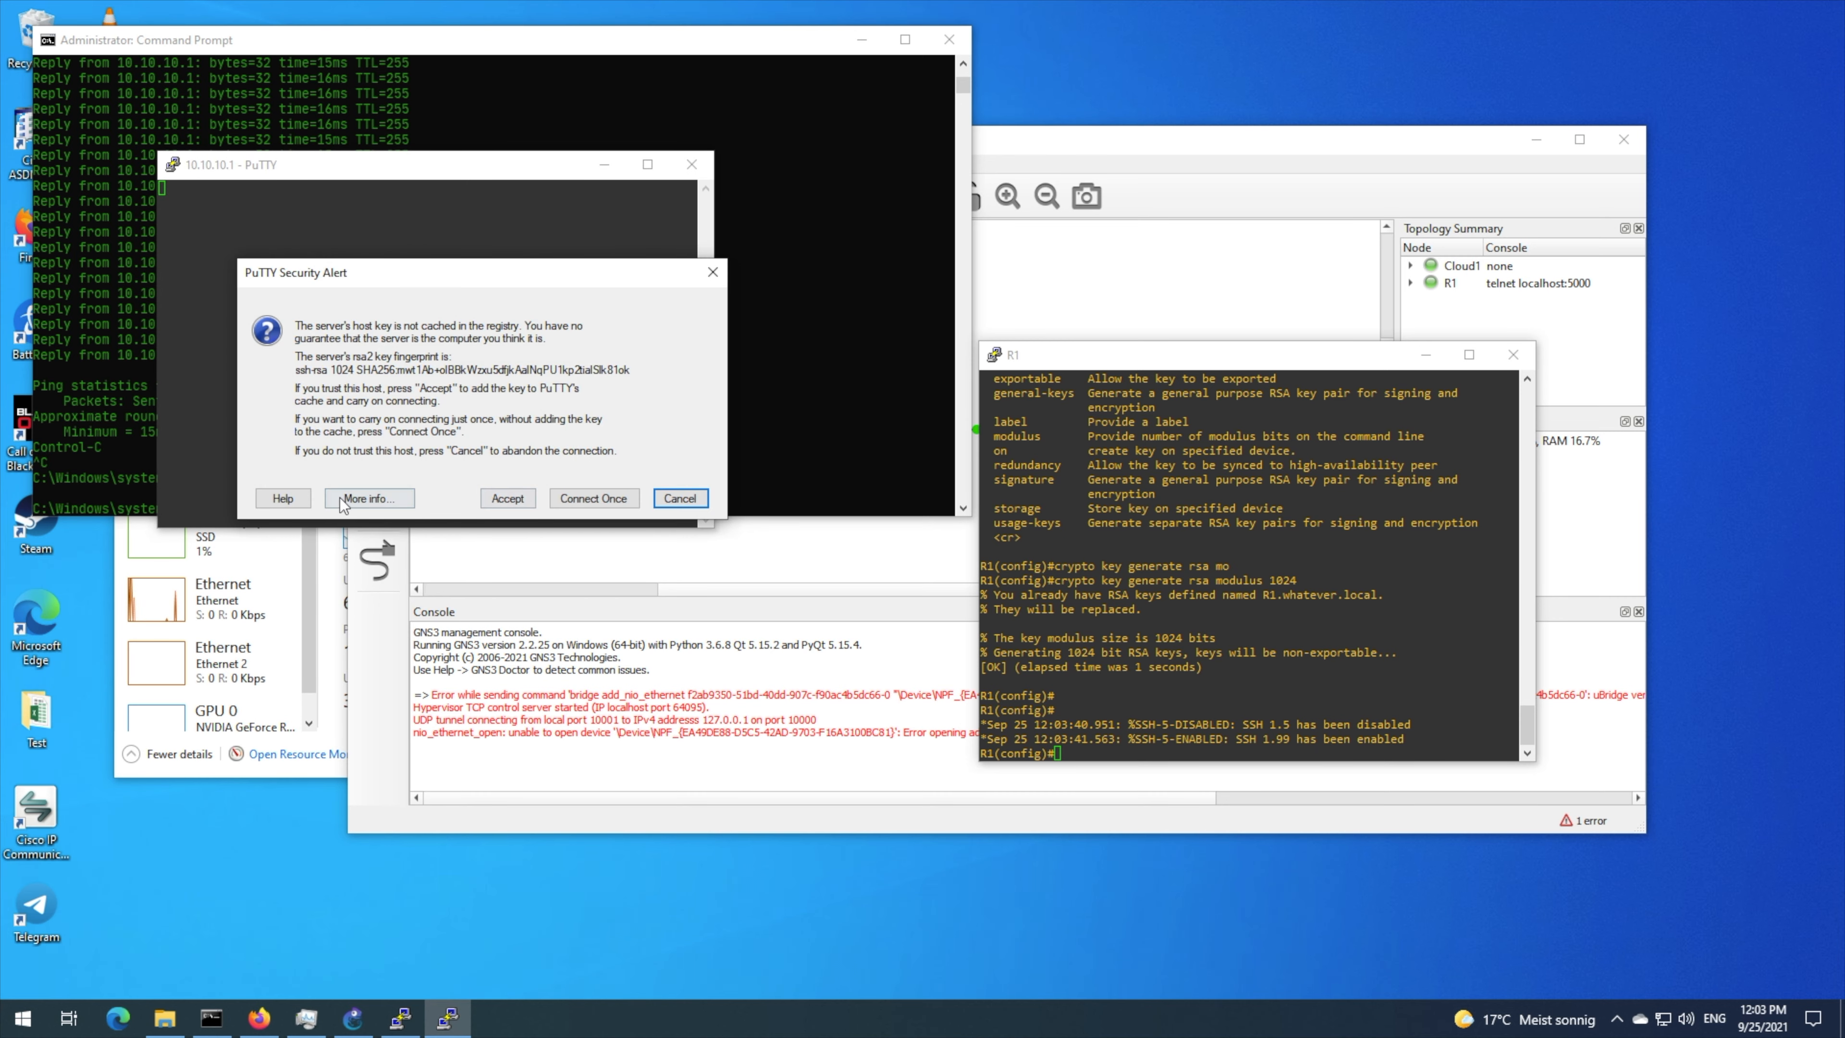
{"action": "left_click", "coordinate": [507, 496]}
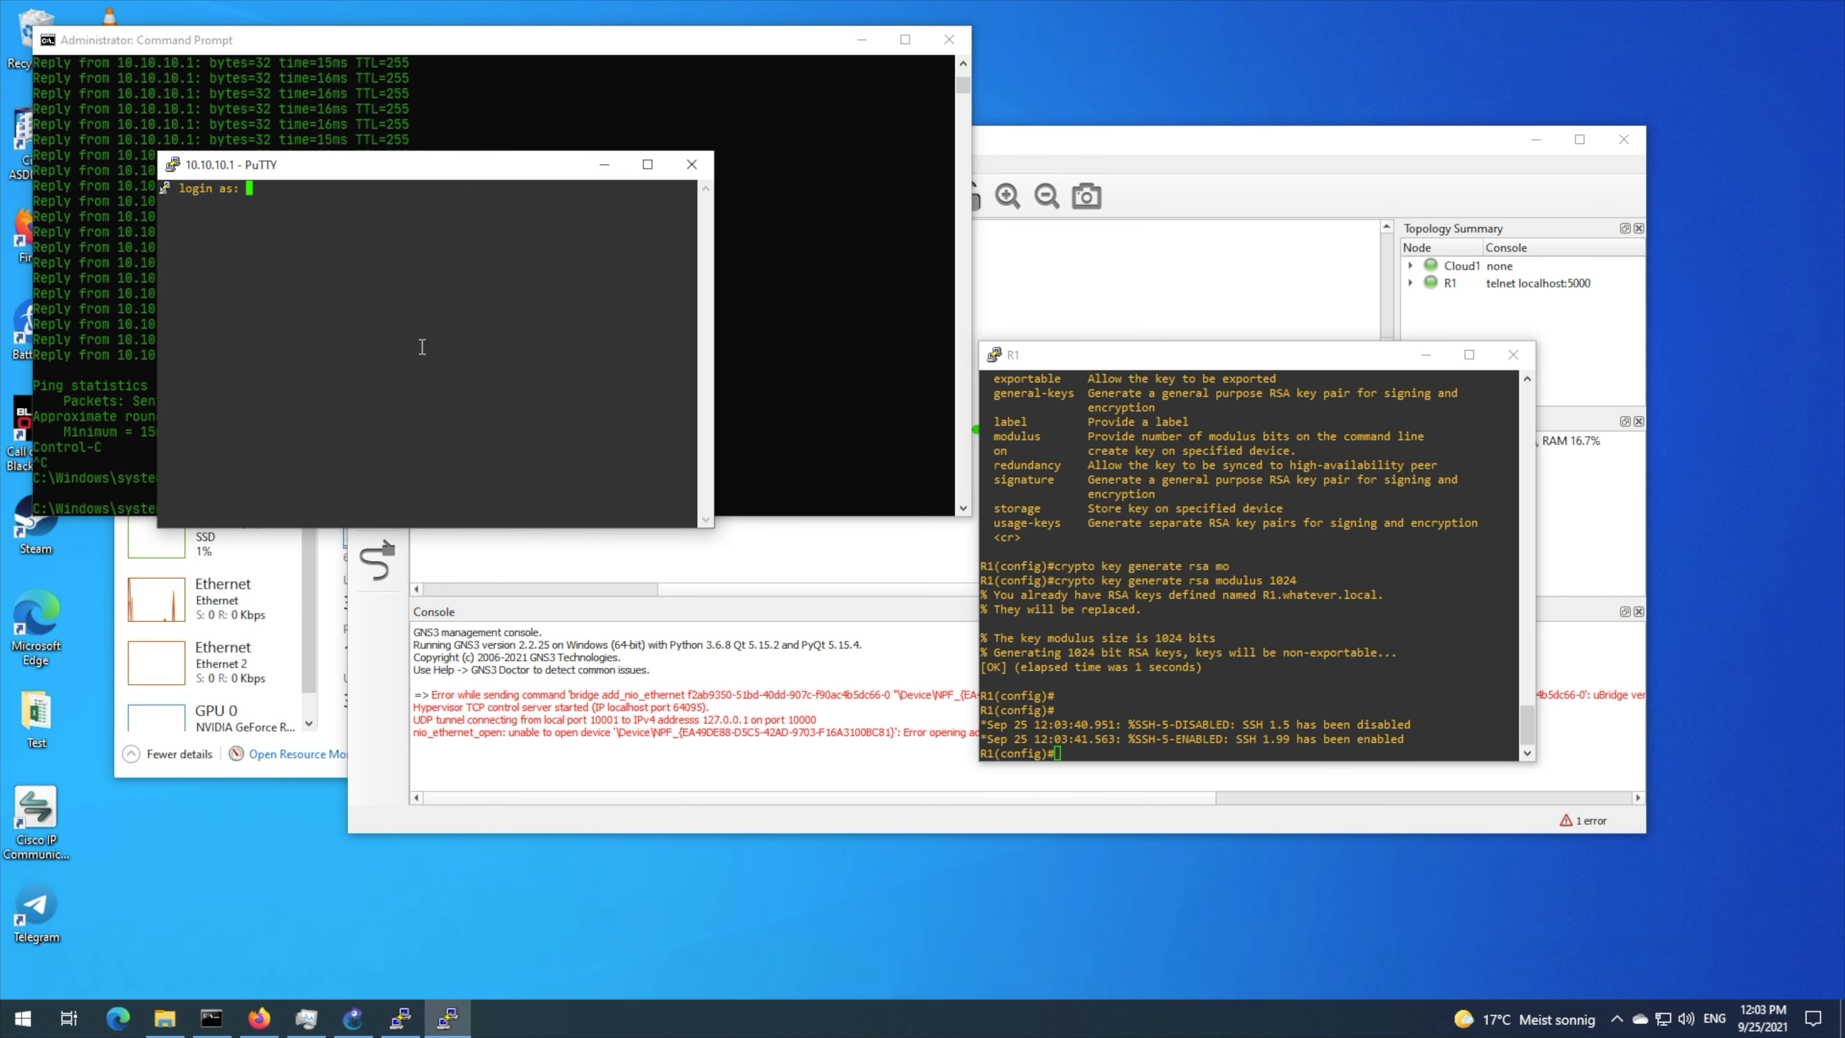
- Log in to R1 over SSH with the local account's username and password
{"action": "type", "text": "william"}
{"action": "key", "text": "Return"}
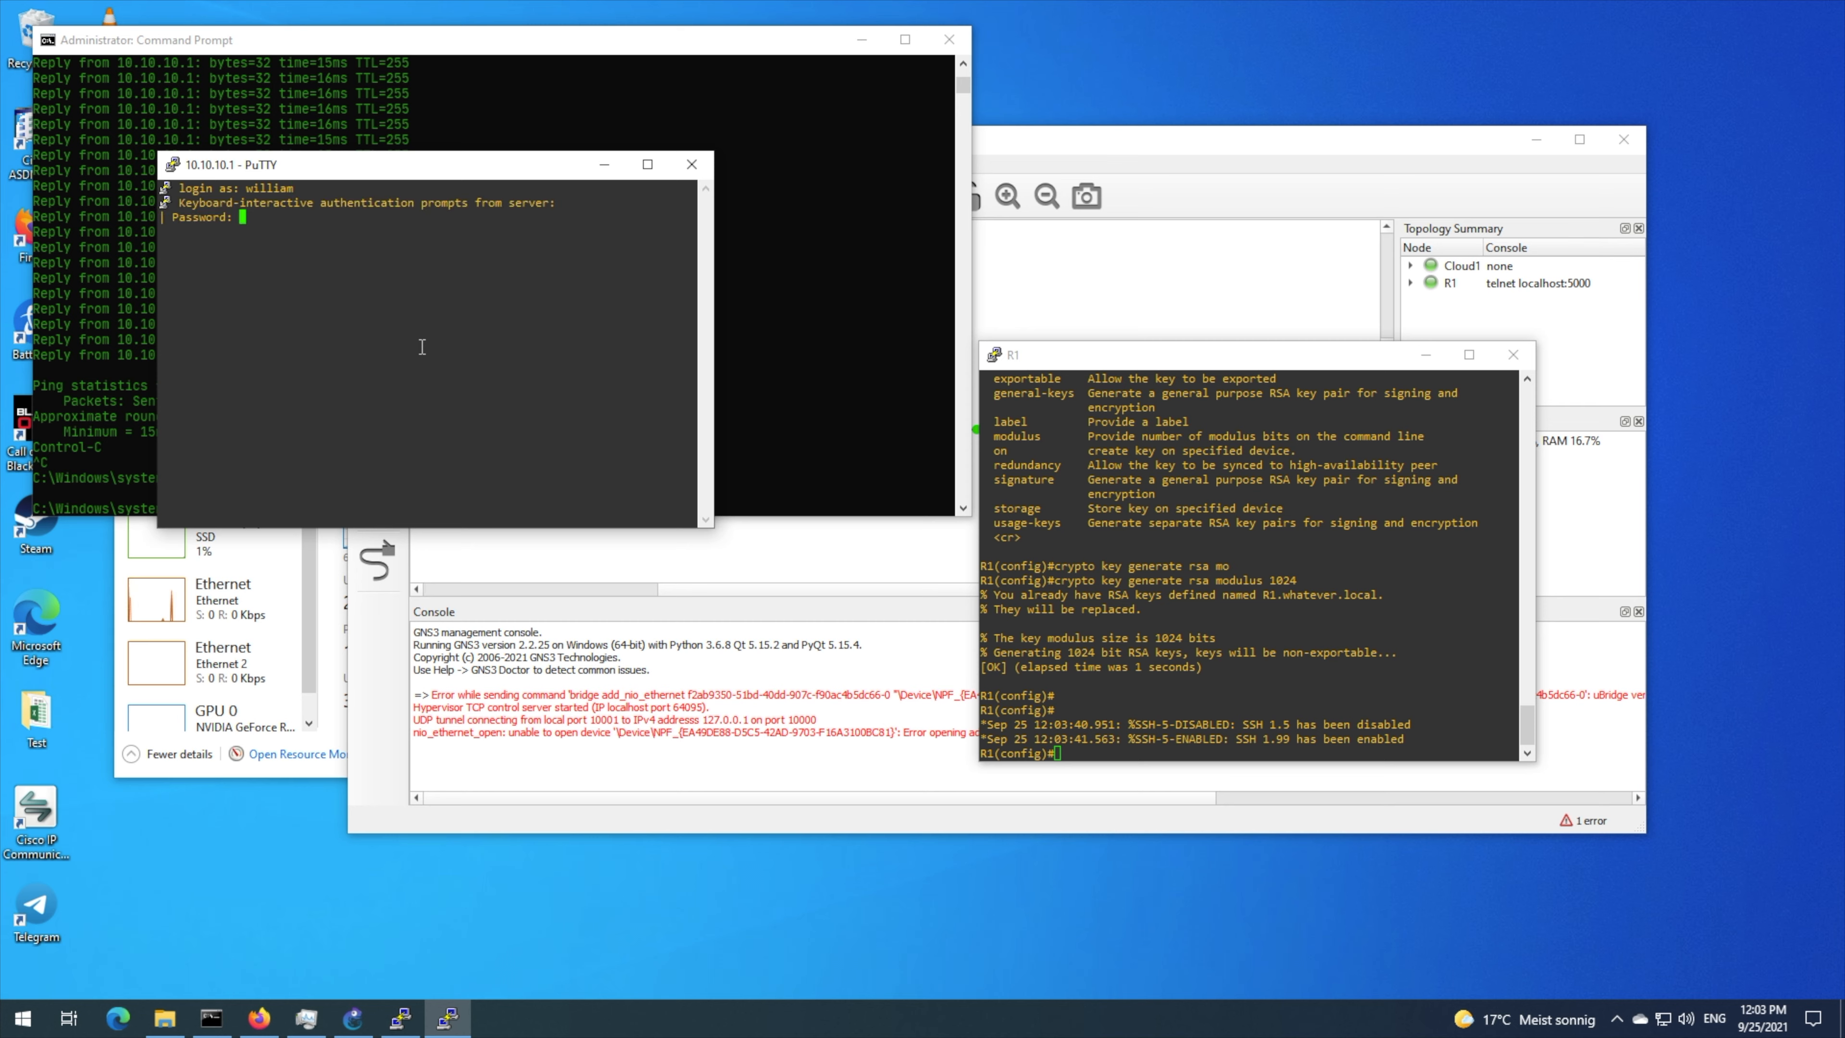
{"action": "key", "text": "Return"}
{"action": "key", "text": "Return"}
{"action": "key", "text": "Return"}
{"action": "key", "text": "Return"}
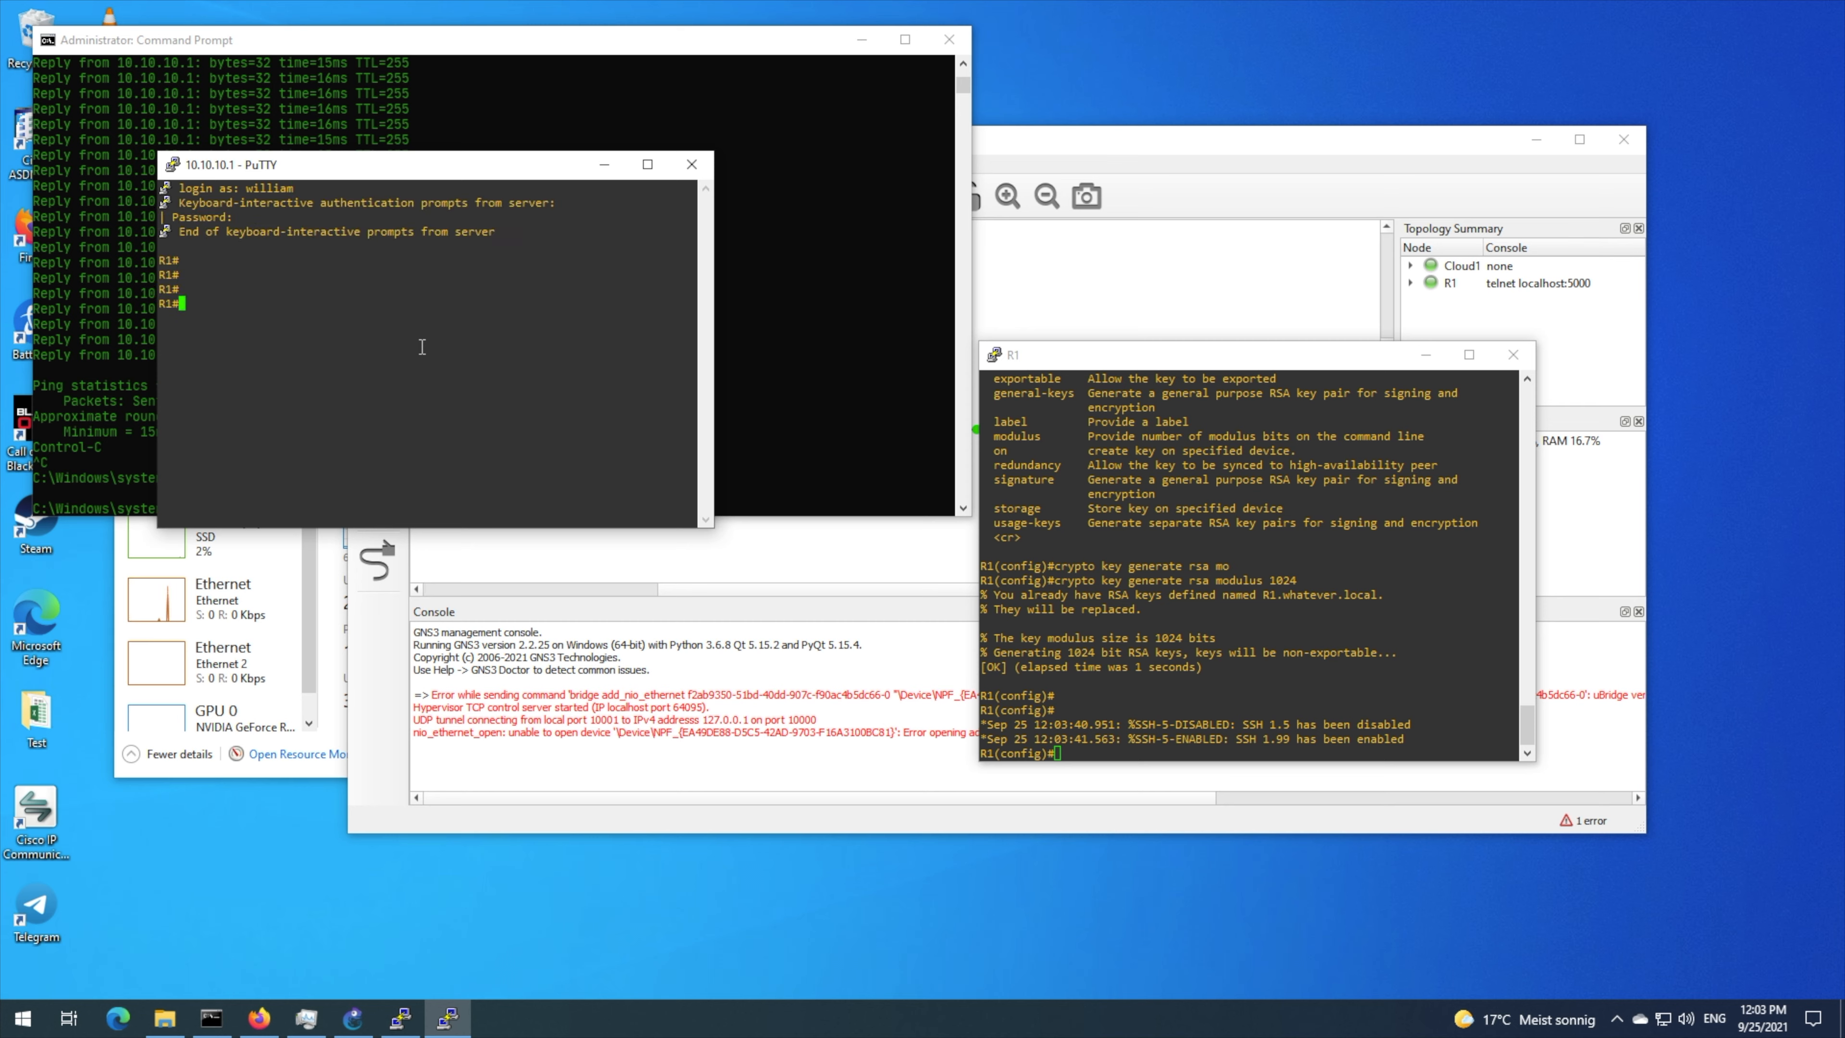
- List the users connected to R1 with show users and save the router's configuration with wr
{"action": "type", "text": "show users"}
{"action": "key", "text": "Return"}
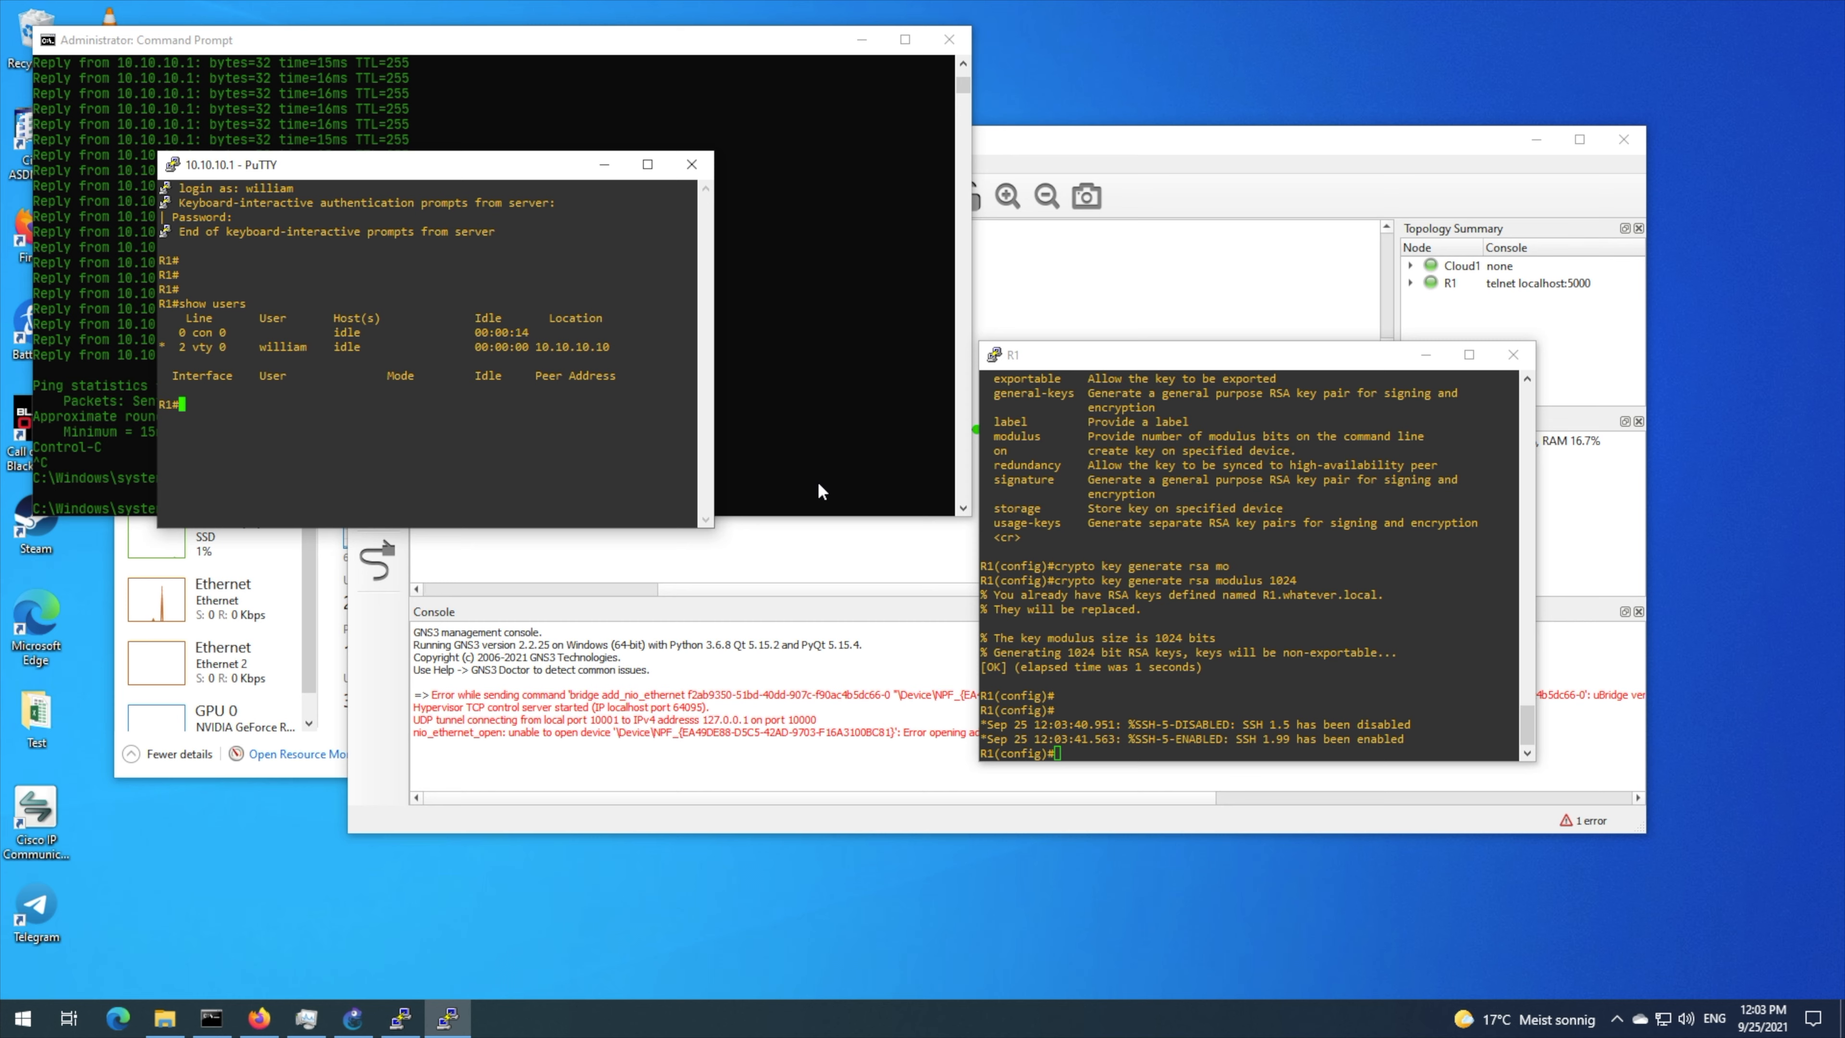
{"action": "type", "text": "wr"}
{"action": "key", "text": "Return"}
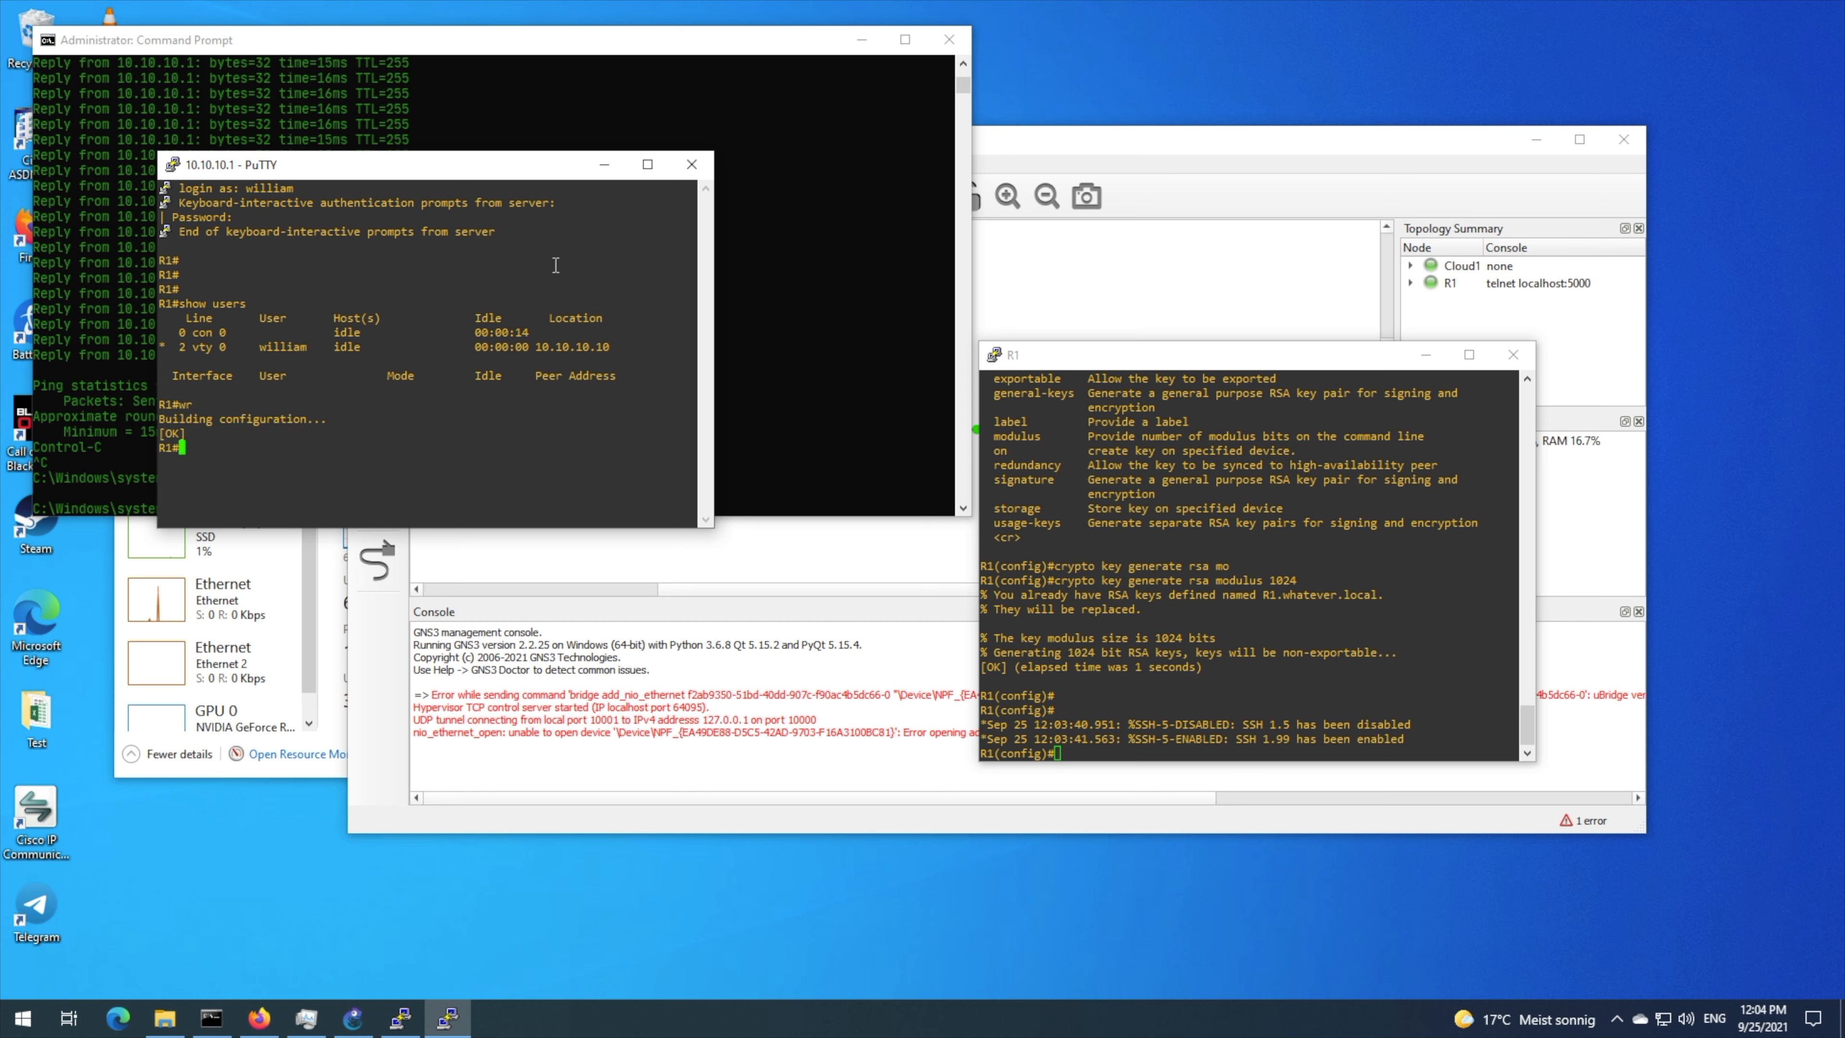
- Exit the SSH session to 10.10.10.1 and close both the SSH terminal and R1's console
{"action": "key", "text": "BackSpace"}
{"action": "type", "text": "xit"}
{"action": "key", "text": "Return"}
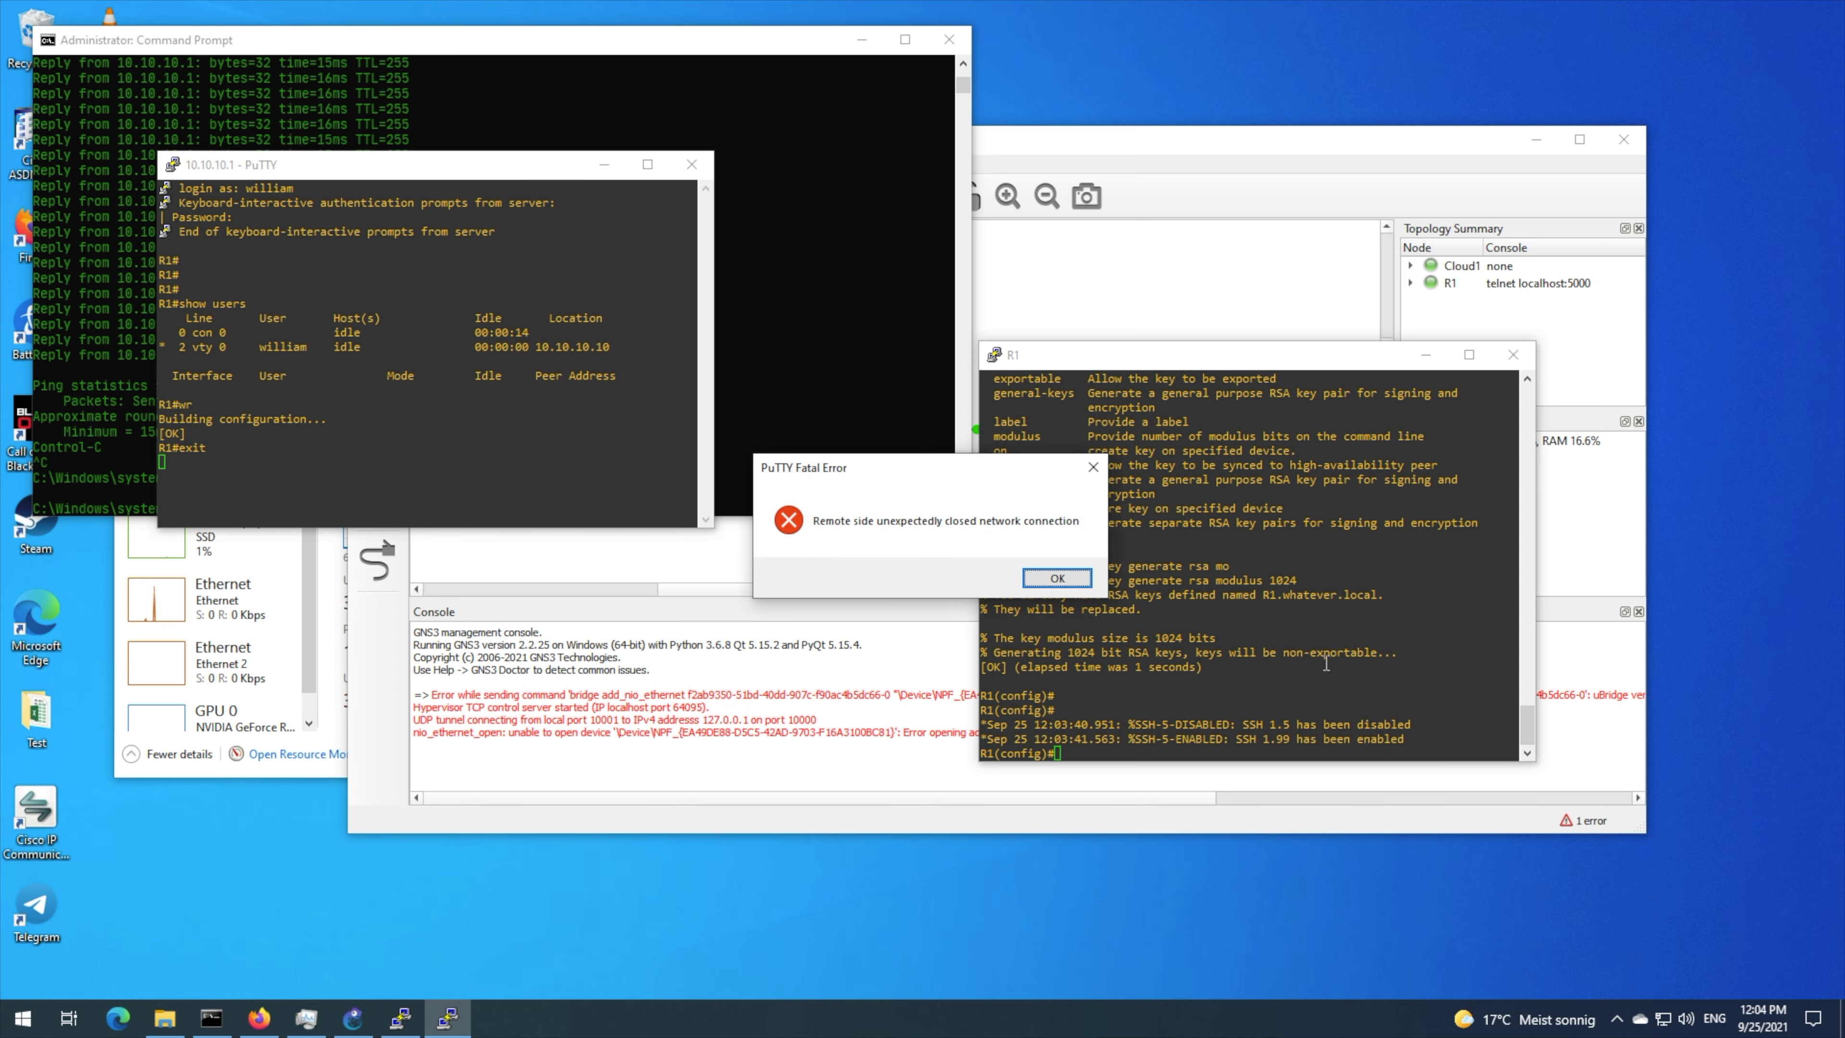
{"action": "left_click", "coordinate": [1056, 578]}
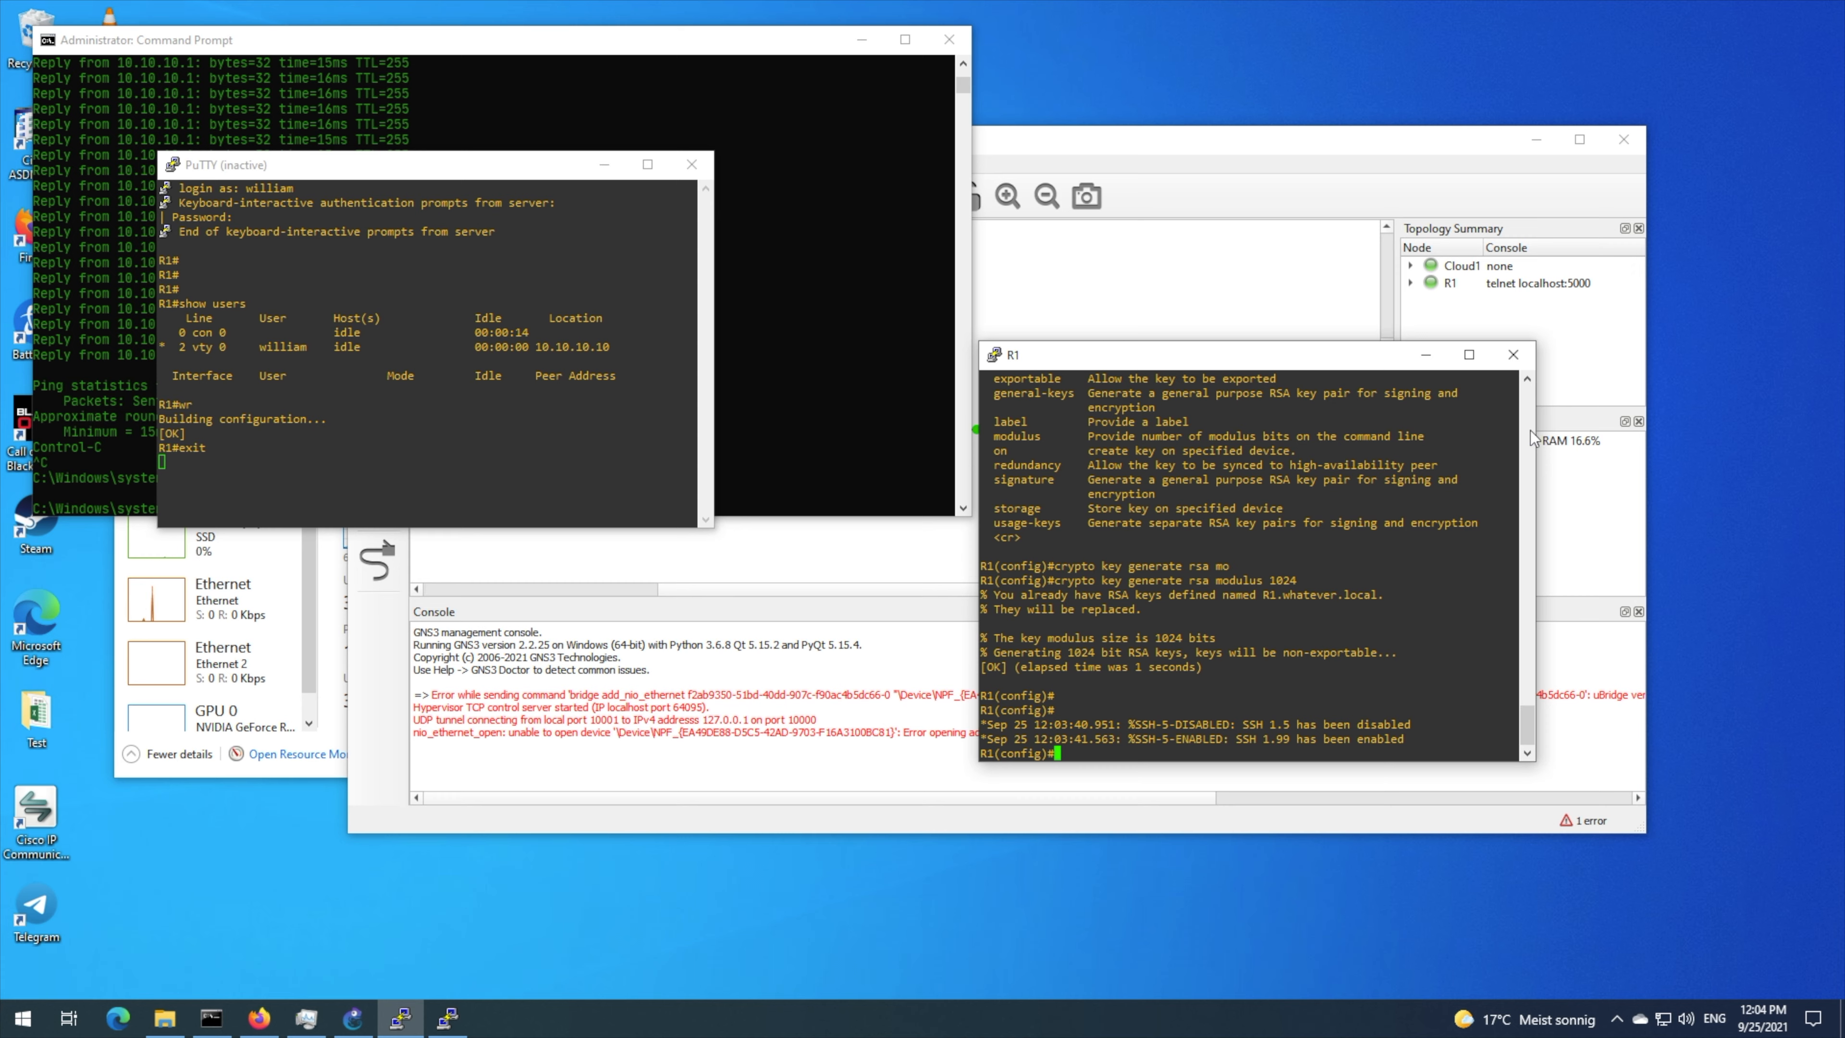
{"action": "left_click", "coordinate": [1513, 354]}
{"action": "left_click", "coordinate": [692, 164]}
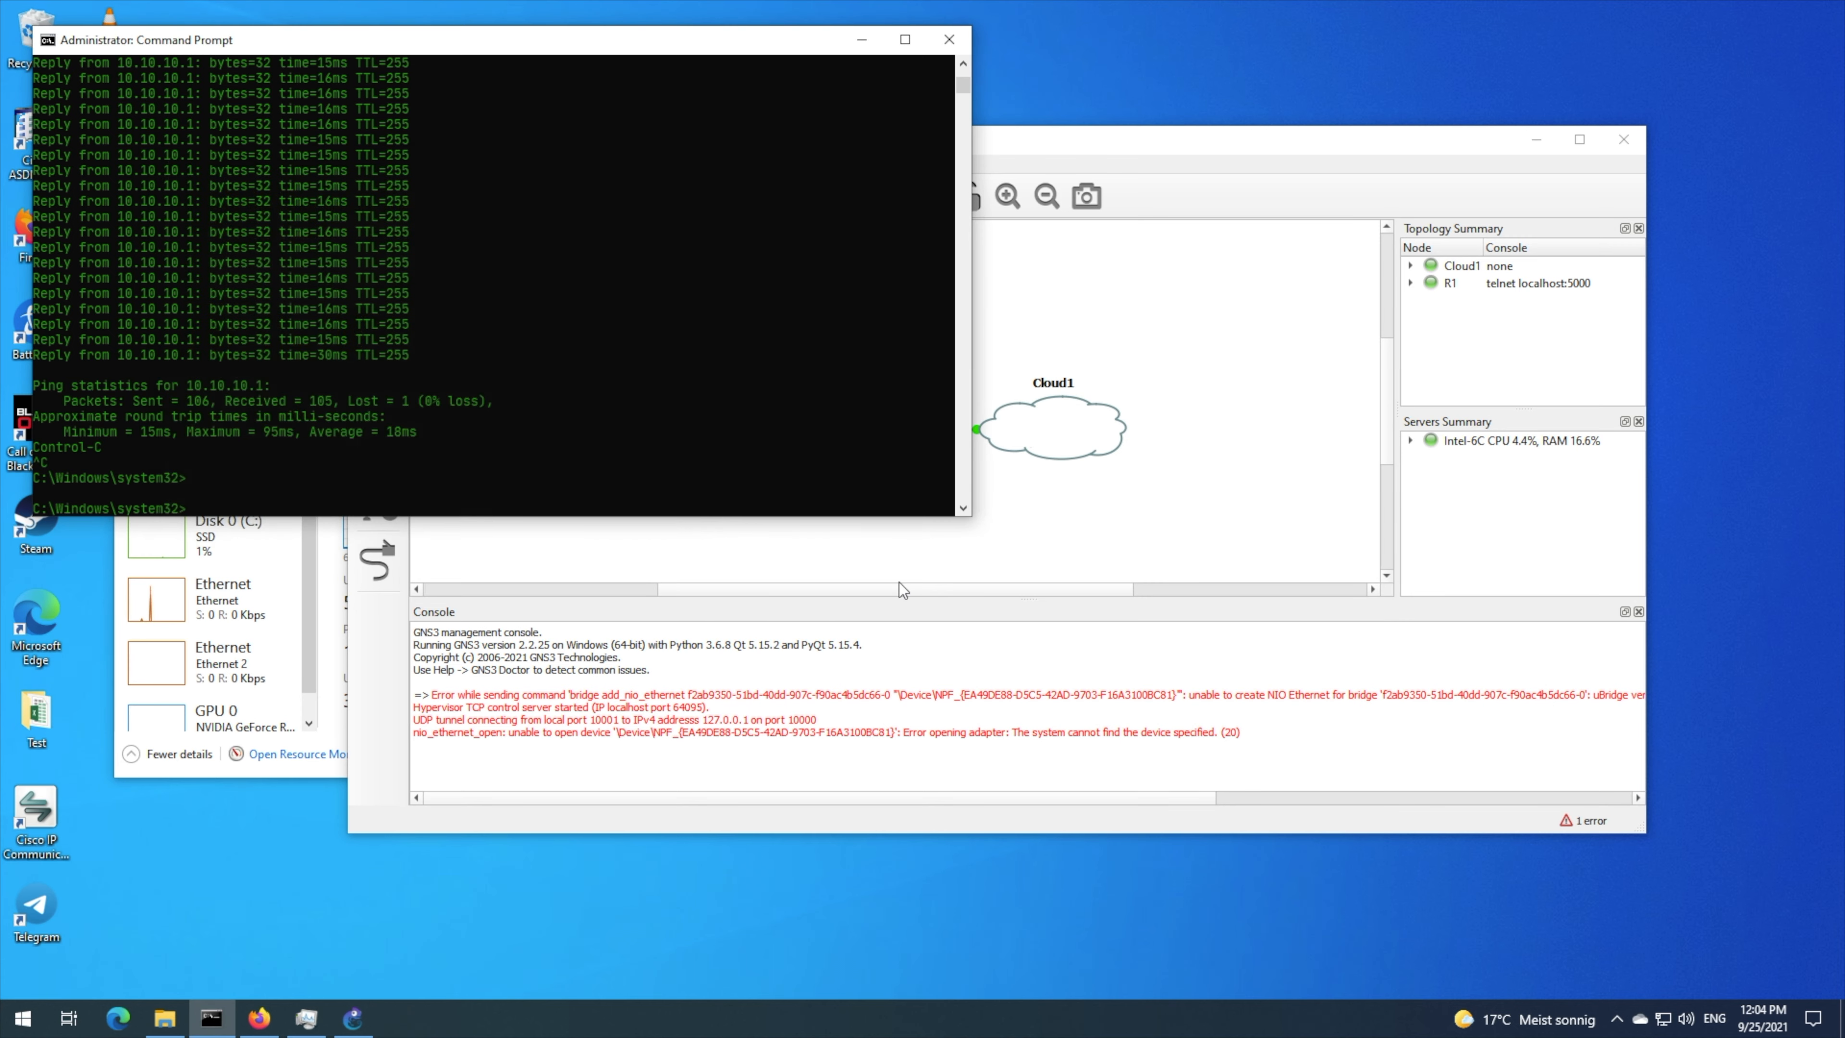
- Switch to the Command Prompt and restart the continuous ping to 10.10.10.1
{"action": "left_click", "coordinate": [648, 183]}
{"action": "key", "text": "Up"}
{"action": "key", "text": "Return"}
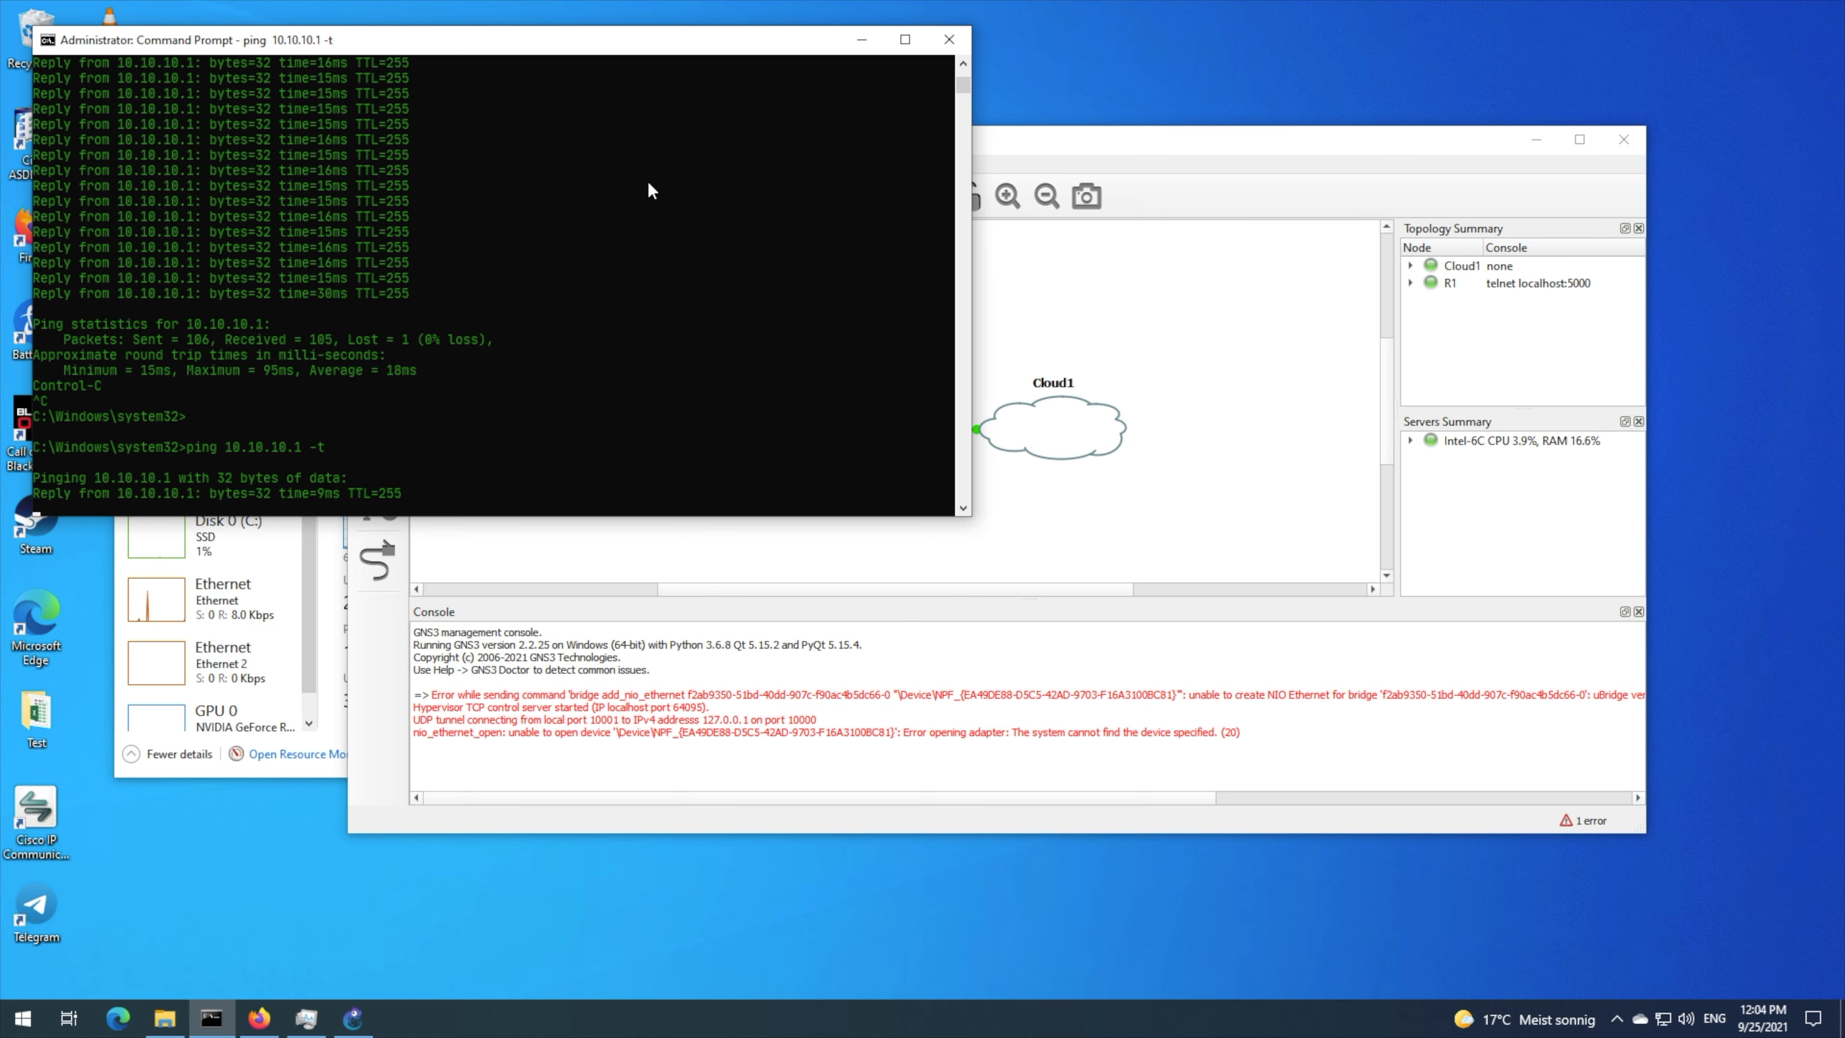
- Switch back to GNS3 and stop router R1 in the topology
{"action": "left_click", "coordinate": [954, 556]}
{"action": "right_click", "coordinate": [697, 434]}
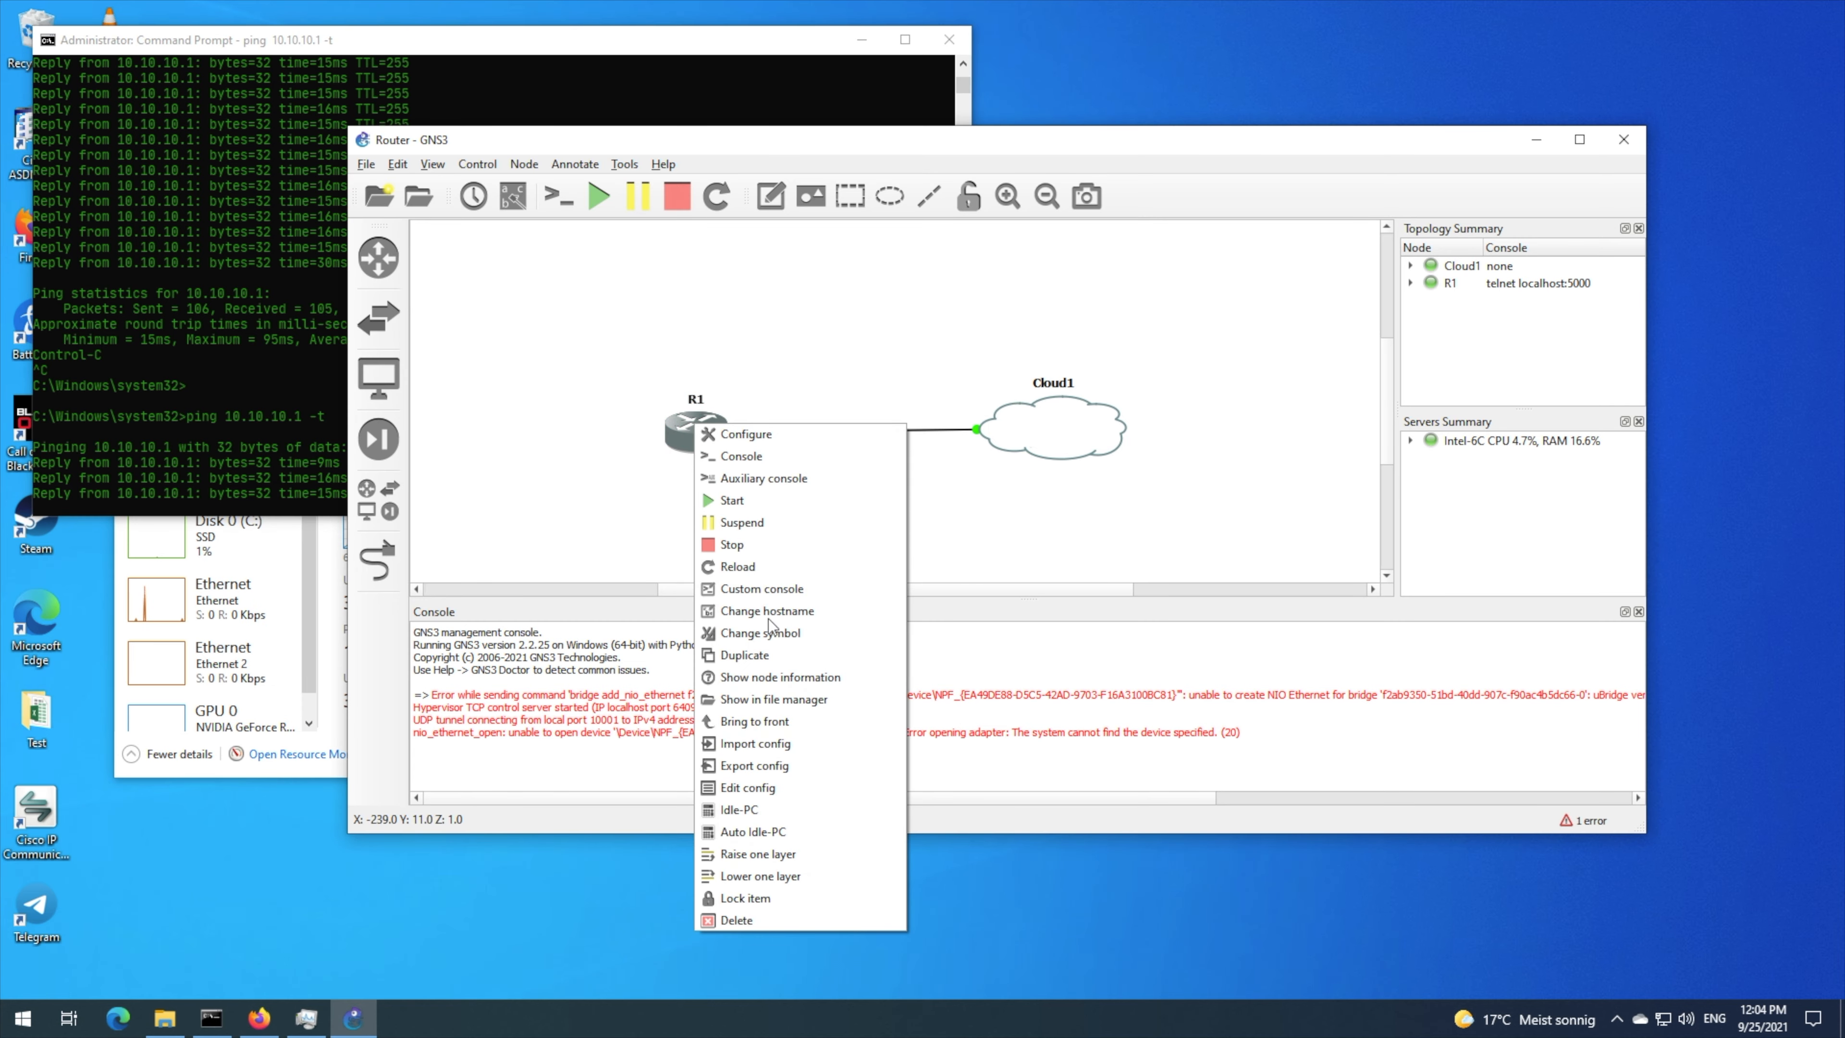
{"action": "left_click", "coordinate": [735, 523]}
{"action": "right_click", "coordinate": [701, 435]}
{"action": "left_click", "coordinate": [761, 557]}
- Check the Ethernet interfaces in Cloud1's configuration for the Ethernet adapter and accept the settings
{"action": "right_click", "coordinate": [1063, 441]}
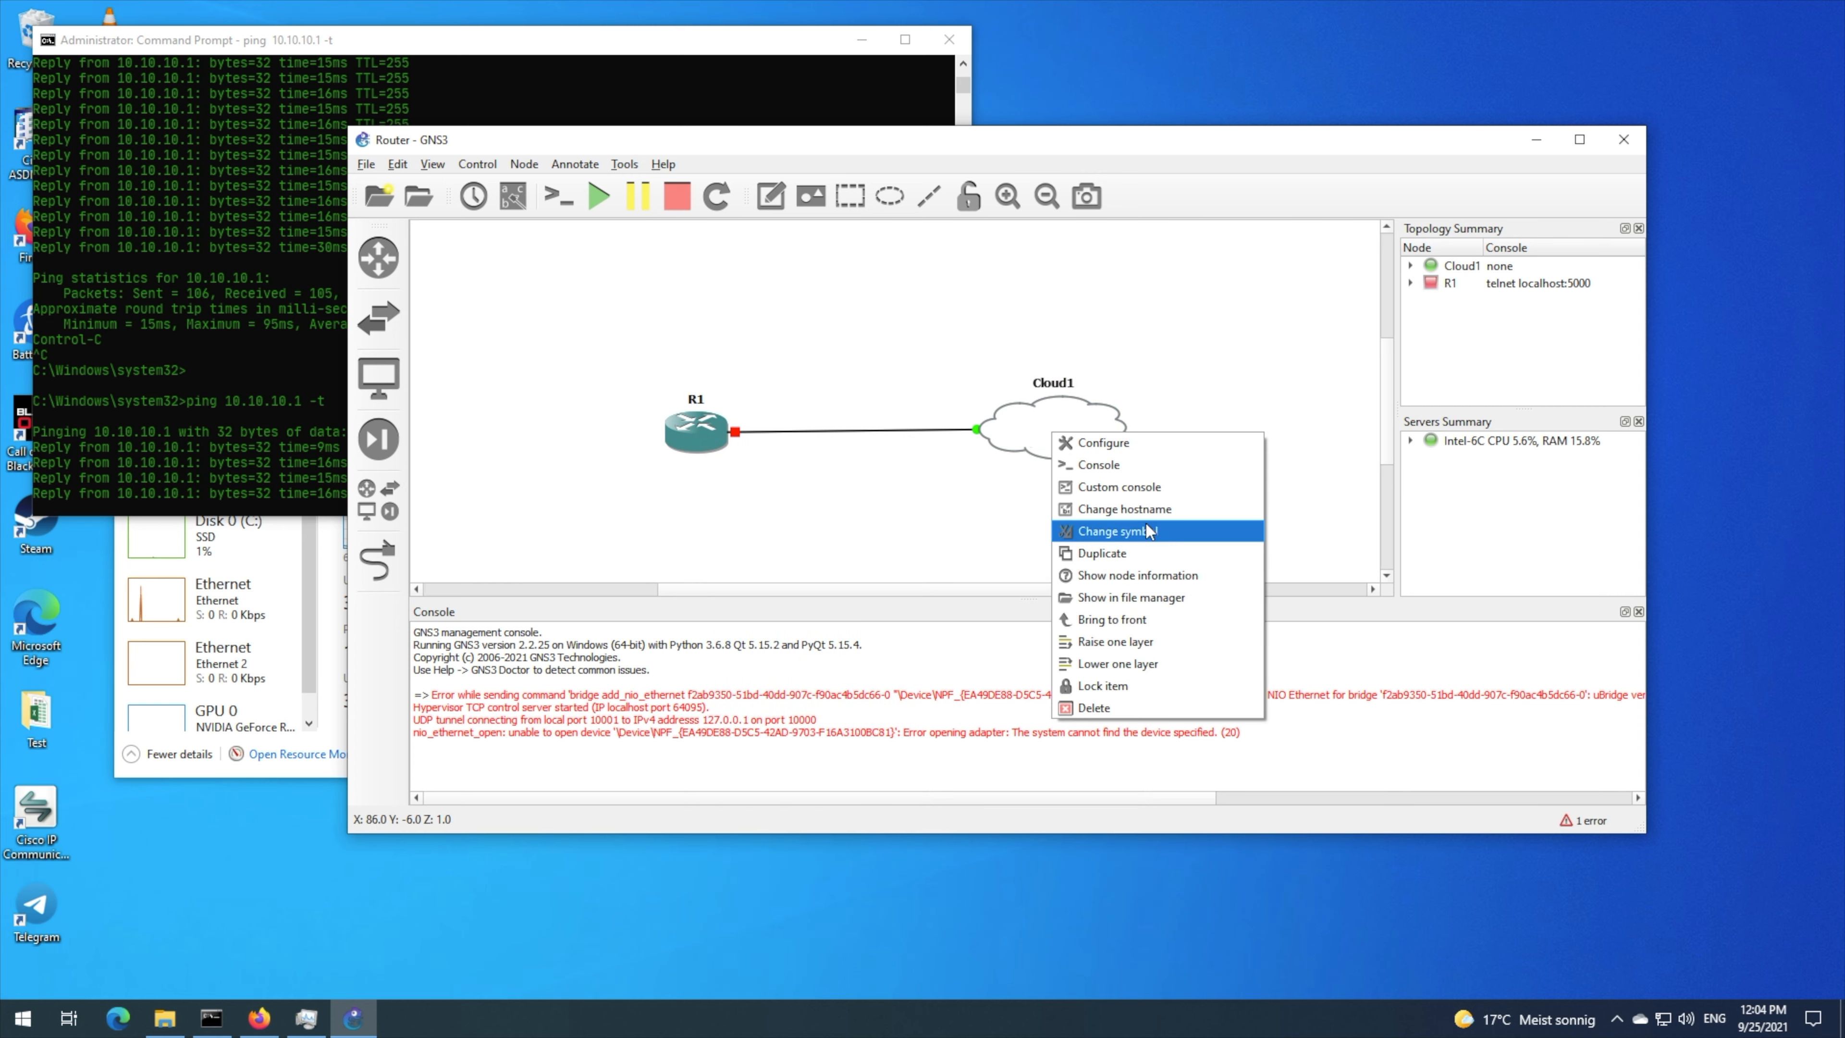
{"action": "left_click", "coordinate": [1100, 456]}
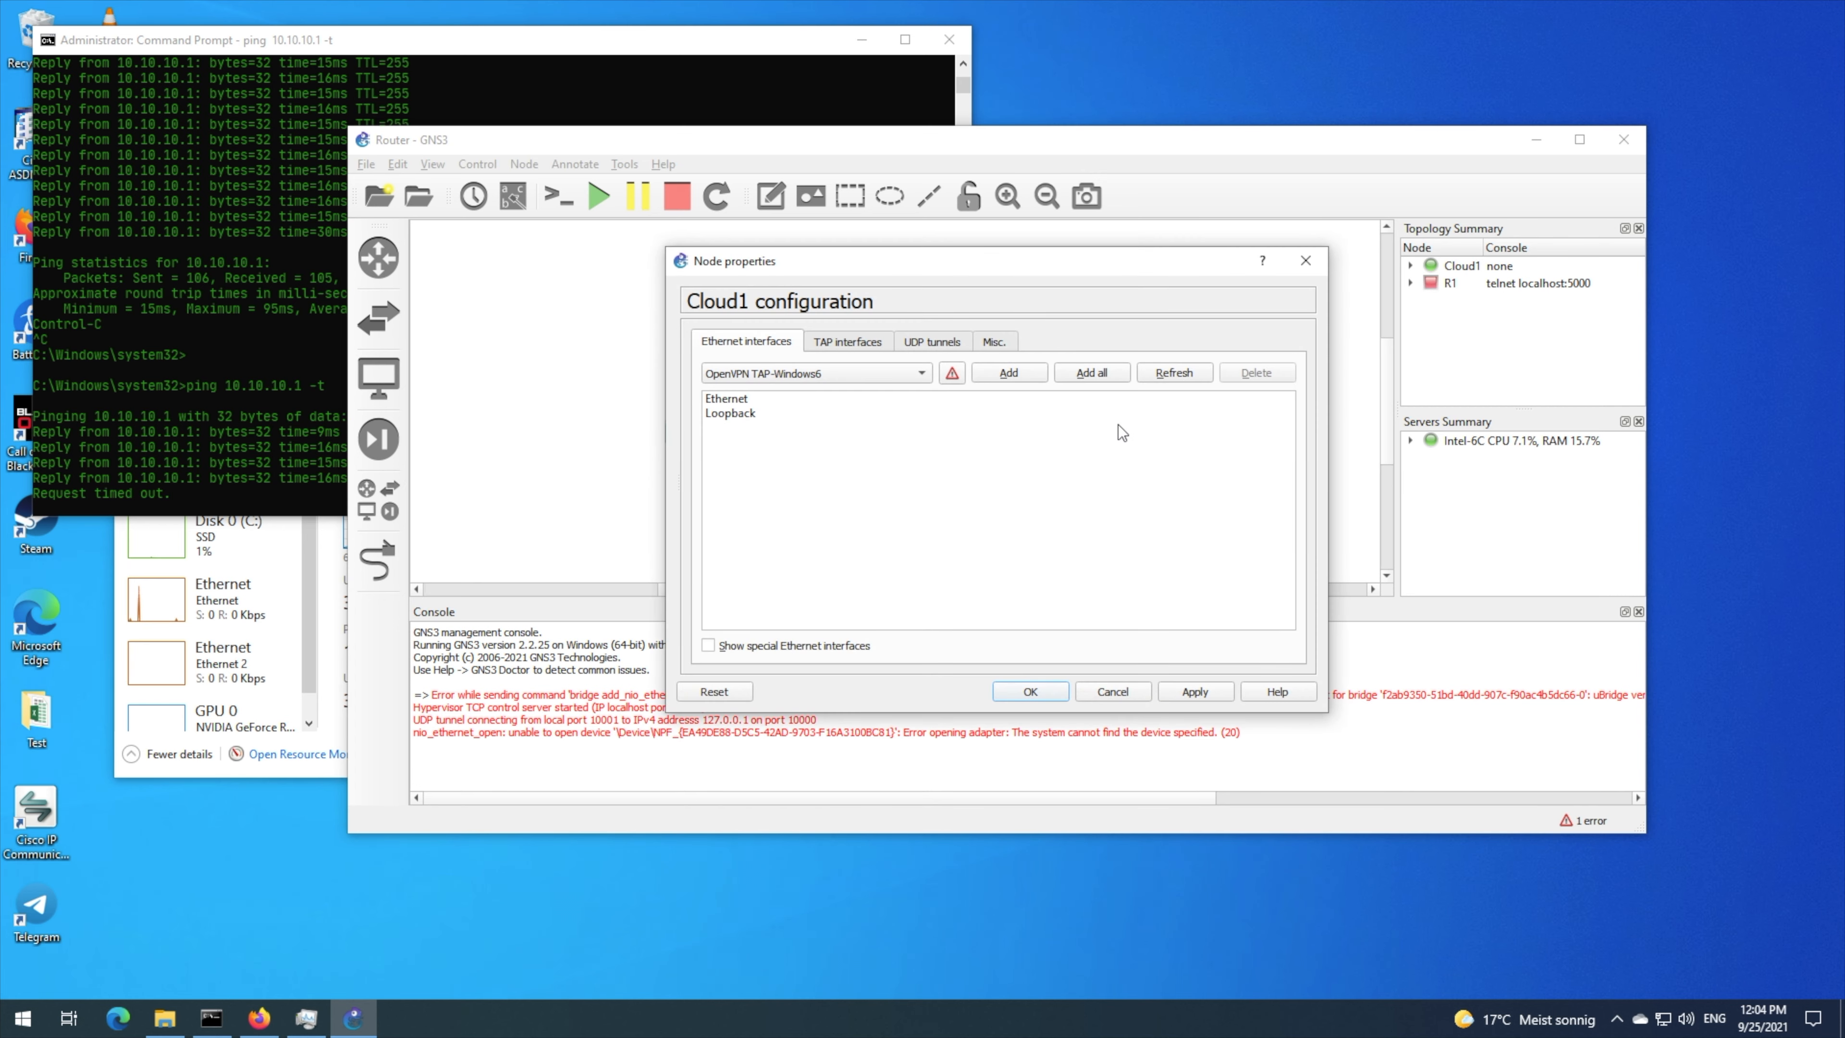
{"action": "left_click", "coordinate": [748, 399]}
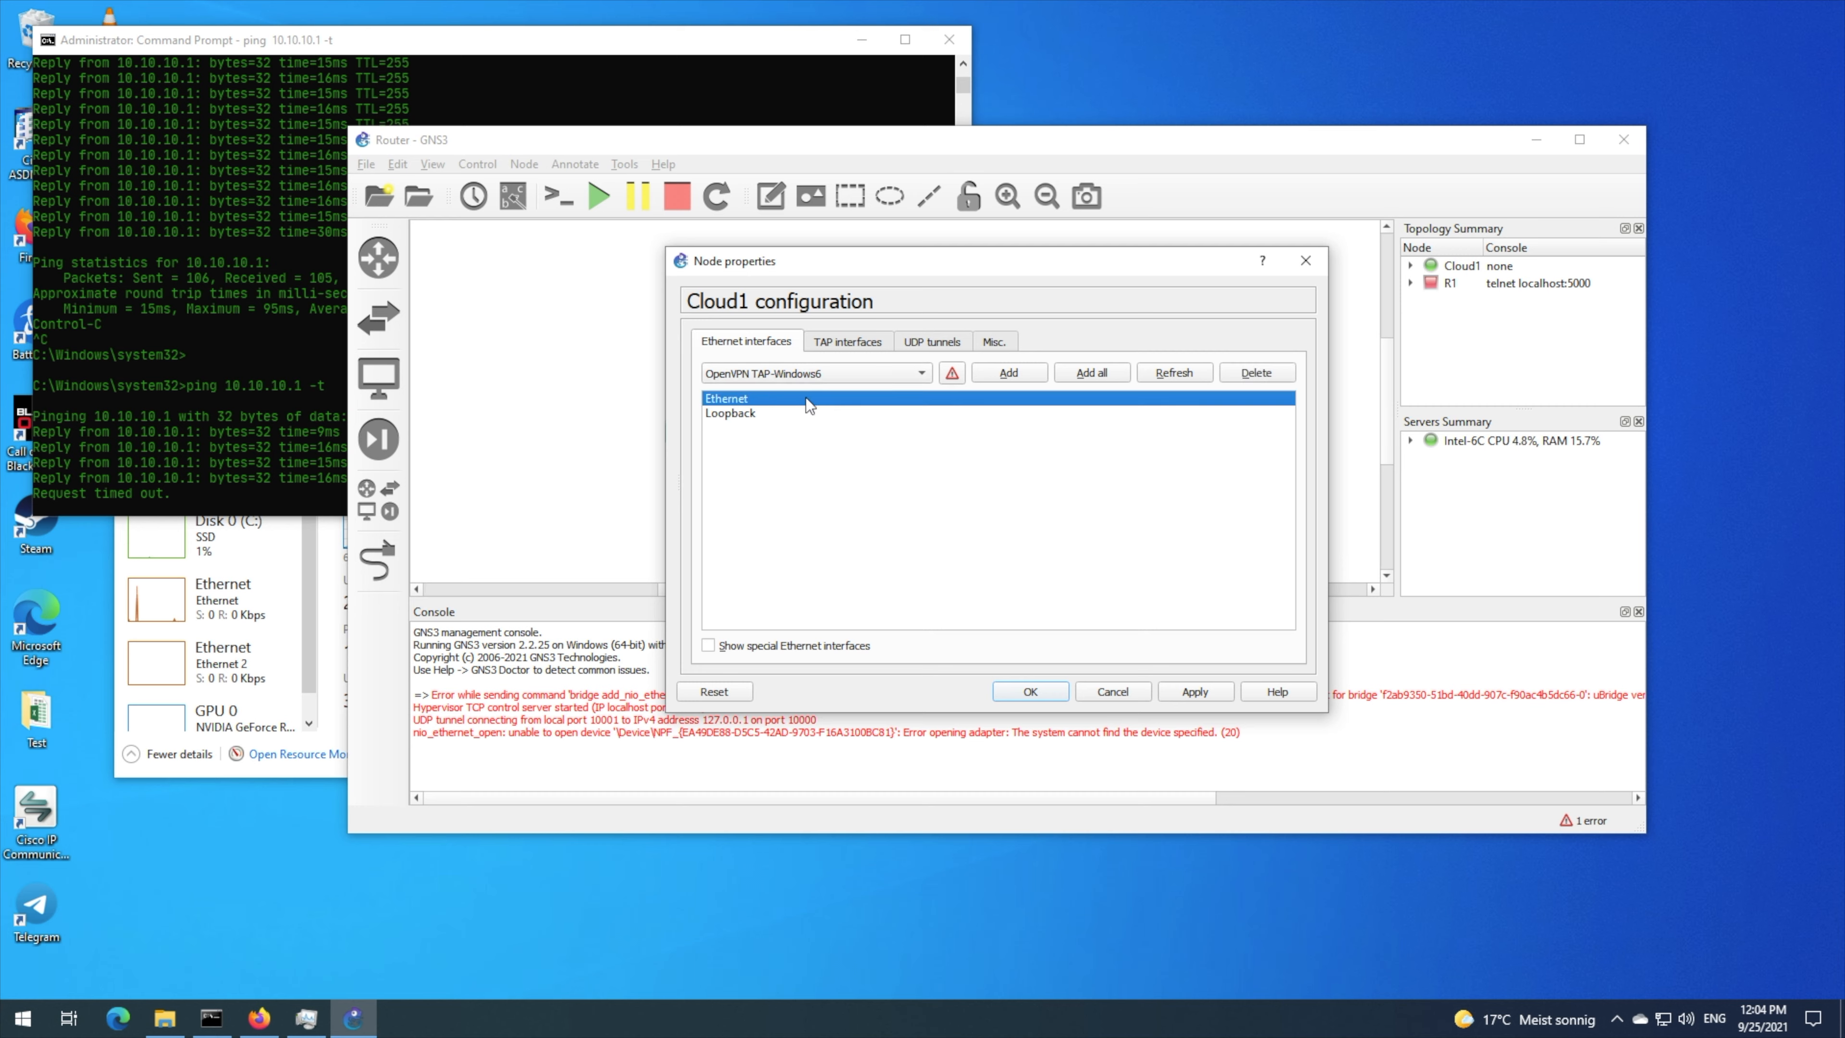
{"action": "left_click", "coordinate": [1030, 690]}
- Delete the existing link between R1 and Cloud1
{"action": "left_click", "coordinate": [377, 560]}
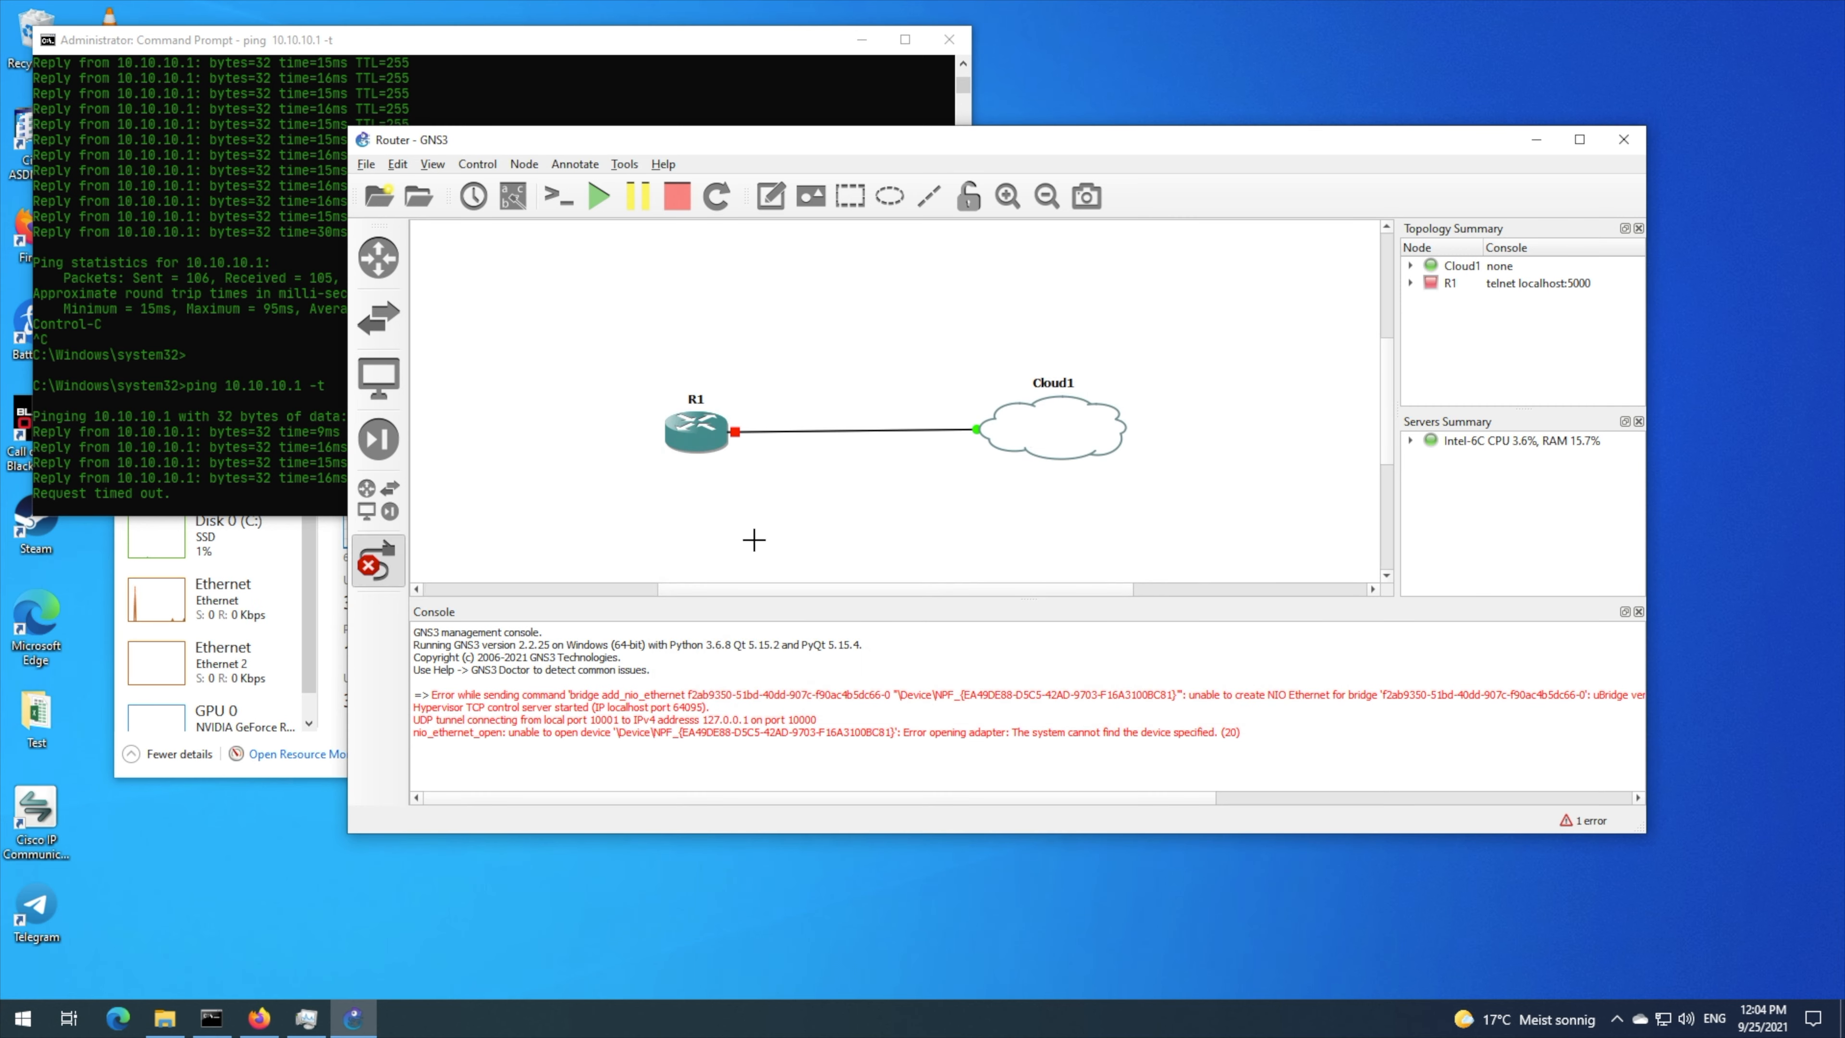
{"action": "right_click", "coordinate": [743, 461]}
{"action": "right_click", "coordinate": [737, 434]}
{"action": "left_click", "coordinate": [770, 536]}
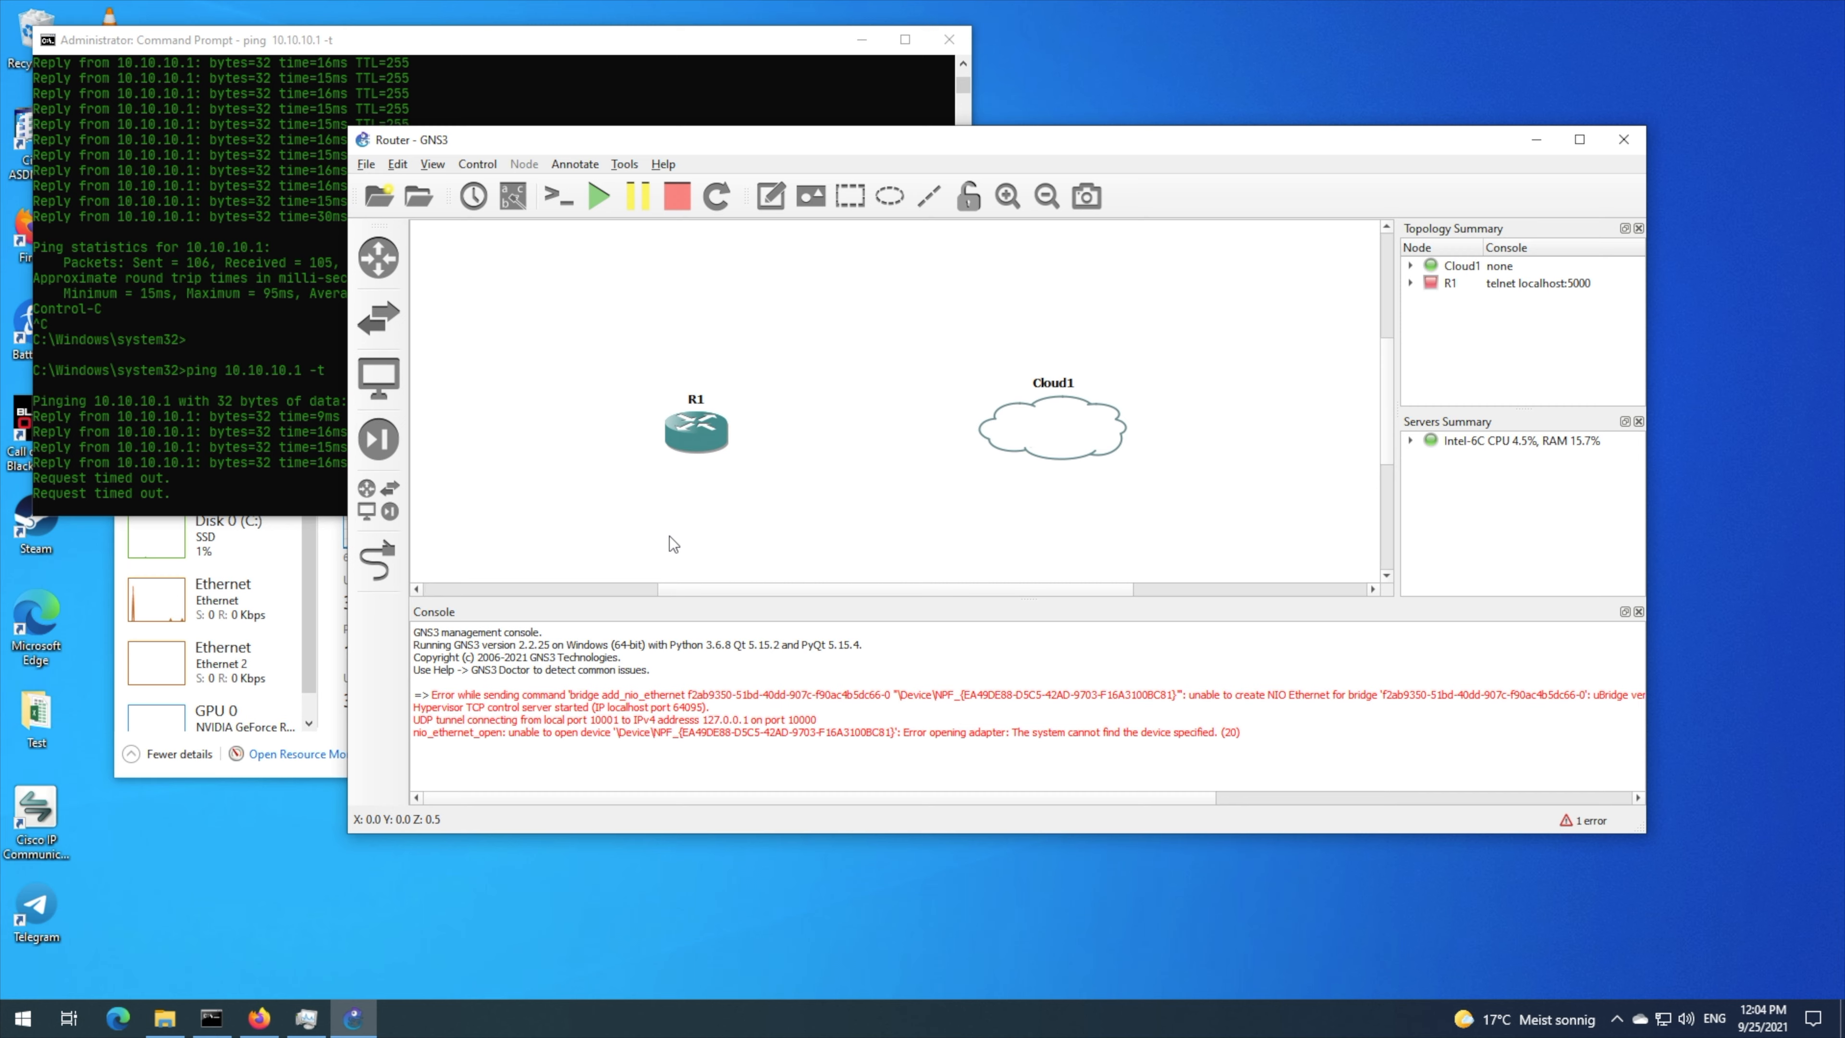
- Link R1's FastEthernet0/0 to Cloud1's Ethernet port
{"action": "left_click", "coordinate": [378, 560]}
{"action": "left_click", "coordinate": [695, 434]}
{"action": "left_click", "coordinate": [755, 467]}
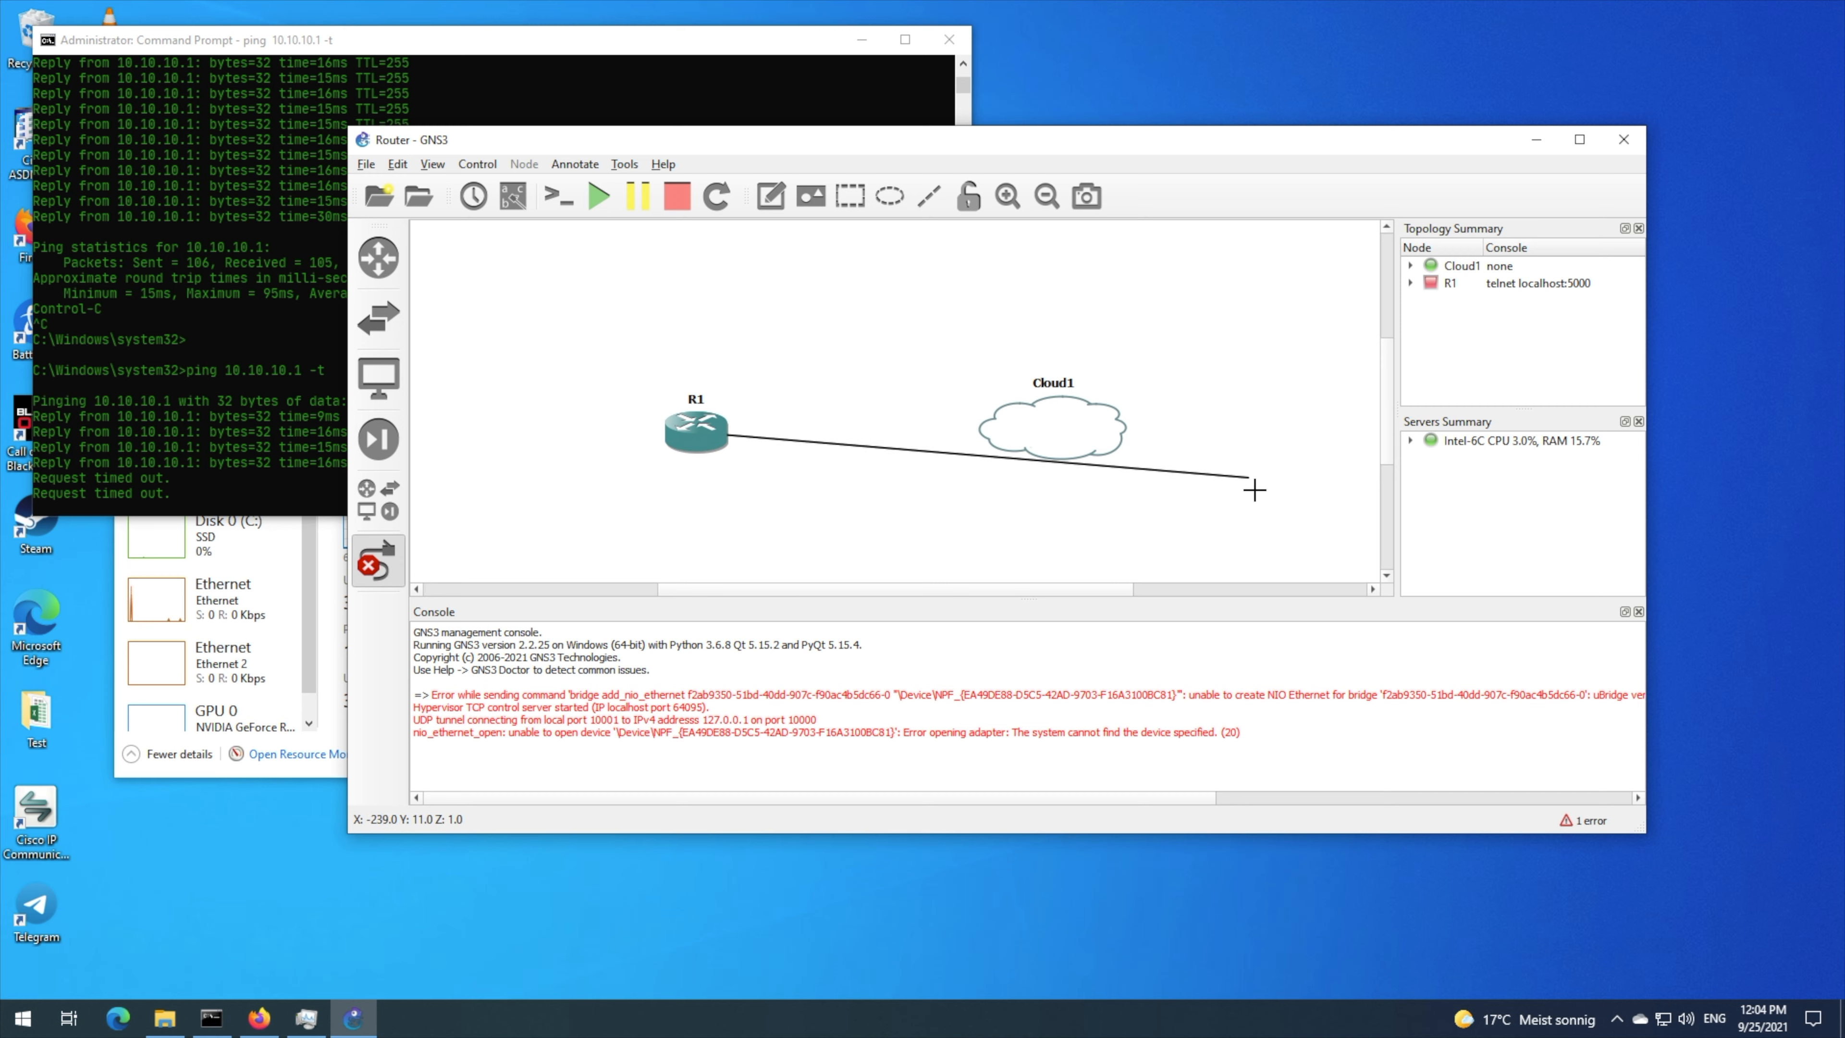
{"action": "left_click", "coordinate": [1042, 422]}
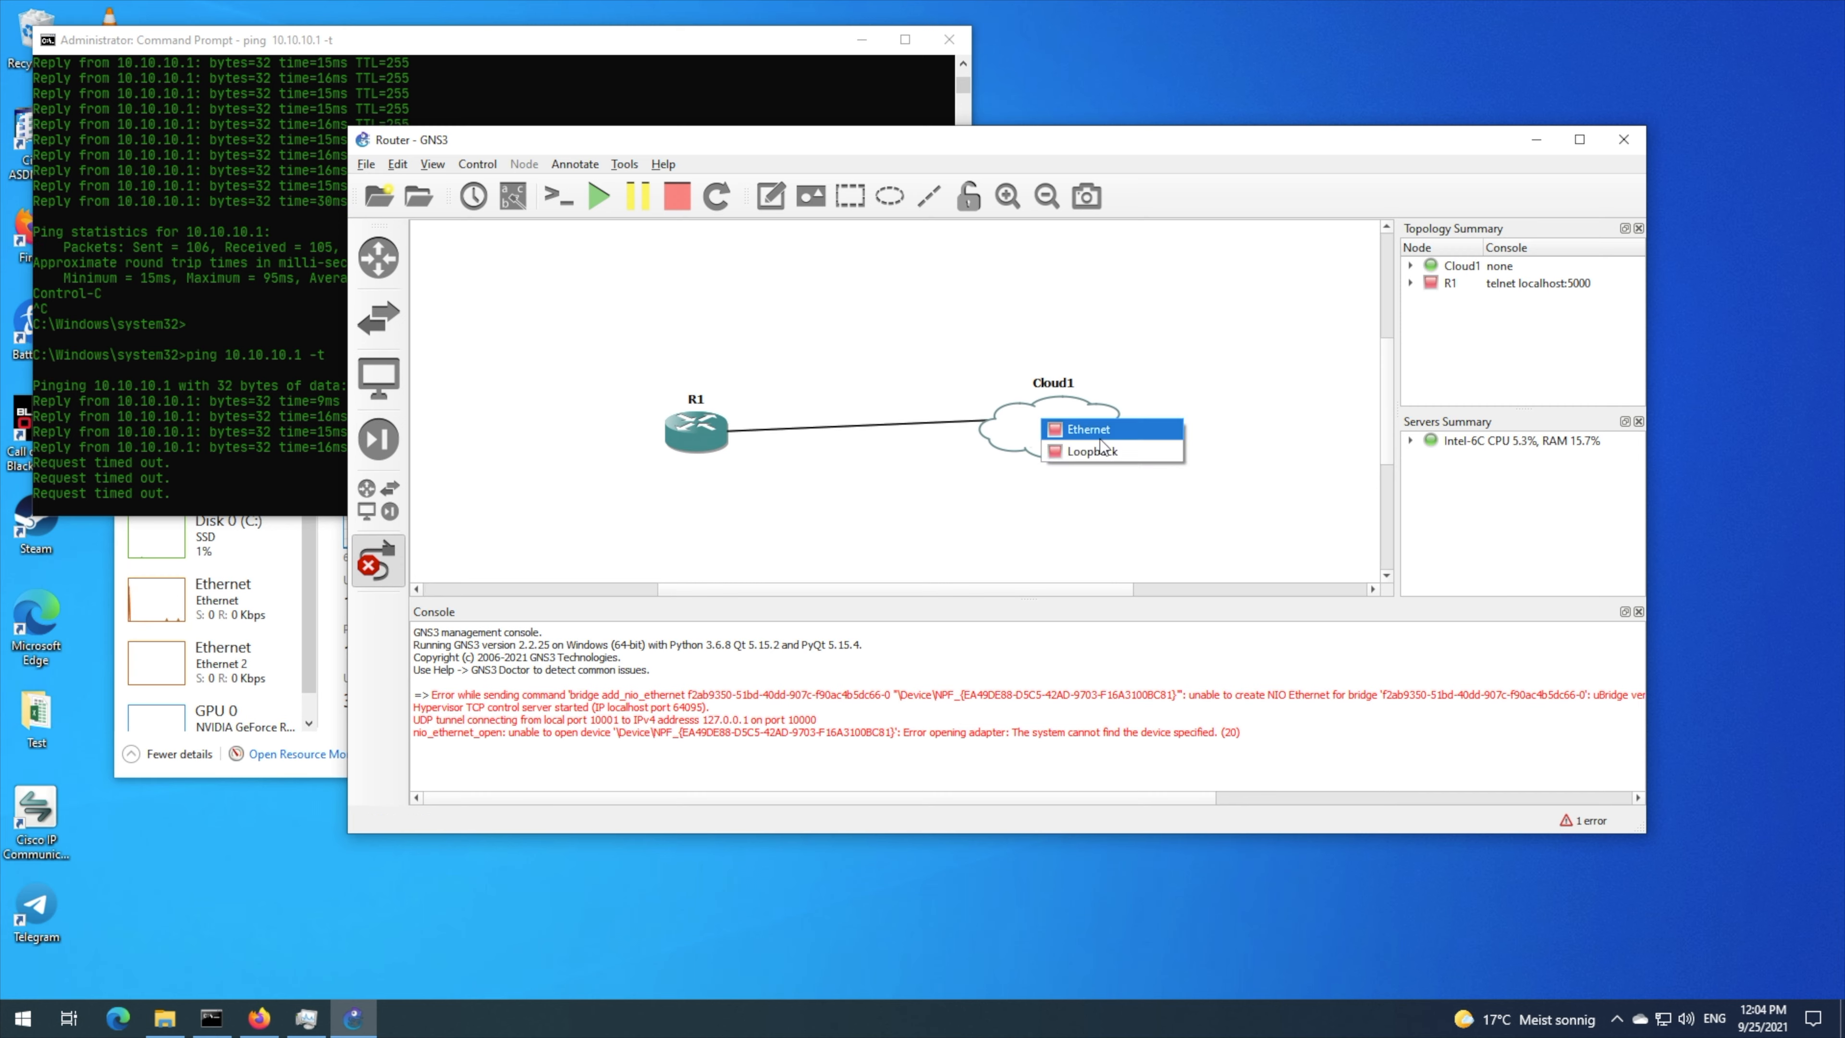
{"action": "left_click", "coordinate": [1116, 430]}
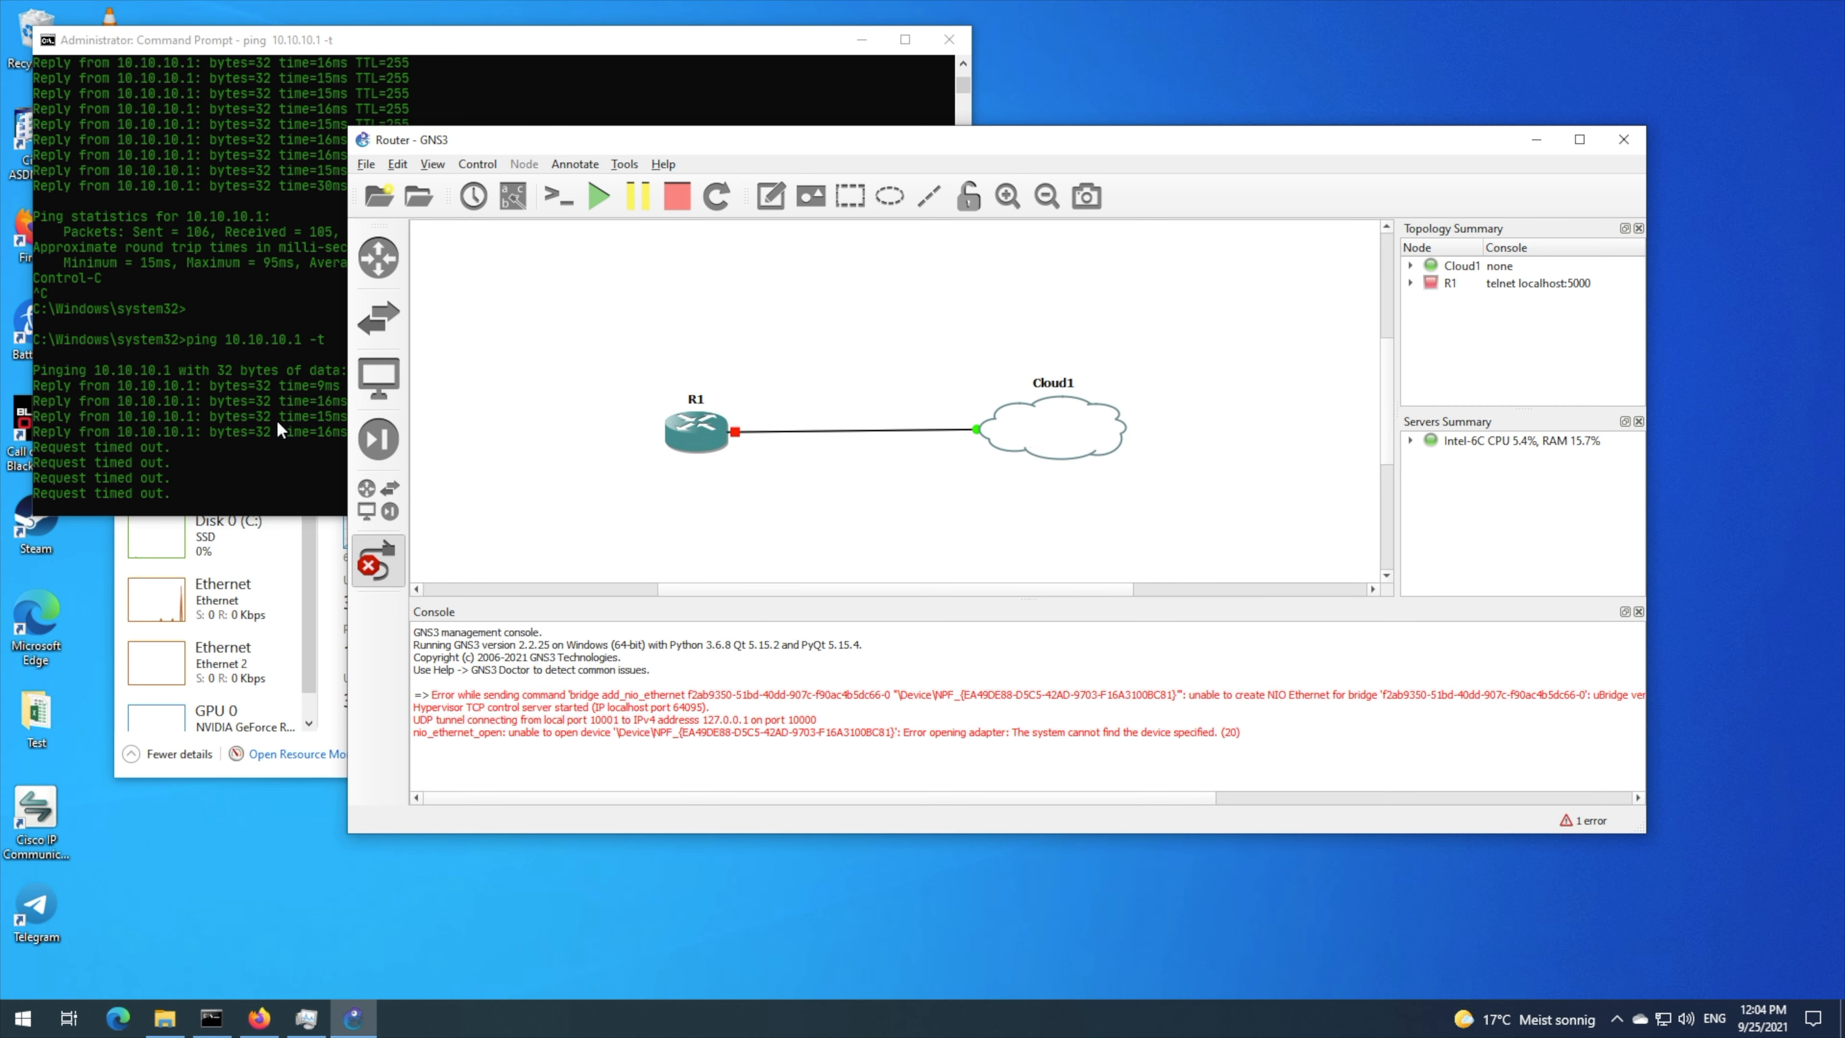
- Stop the continuous ping to 10.10.10.1 in the Command Prompt
{"action": "left_click", "coordinate": [256, 414]}
{"action": "key", "text": "ctrl+c"}
{"action": "key", "text": "Return"}
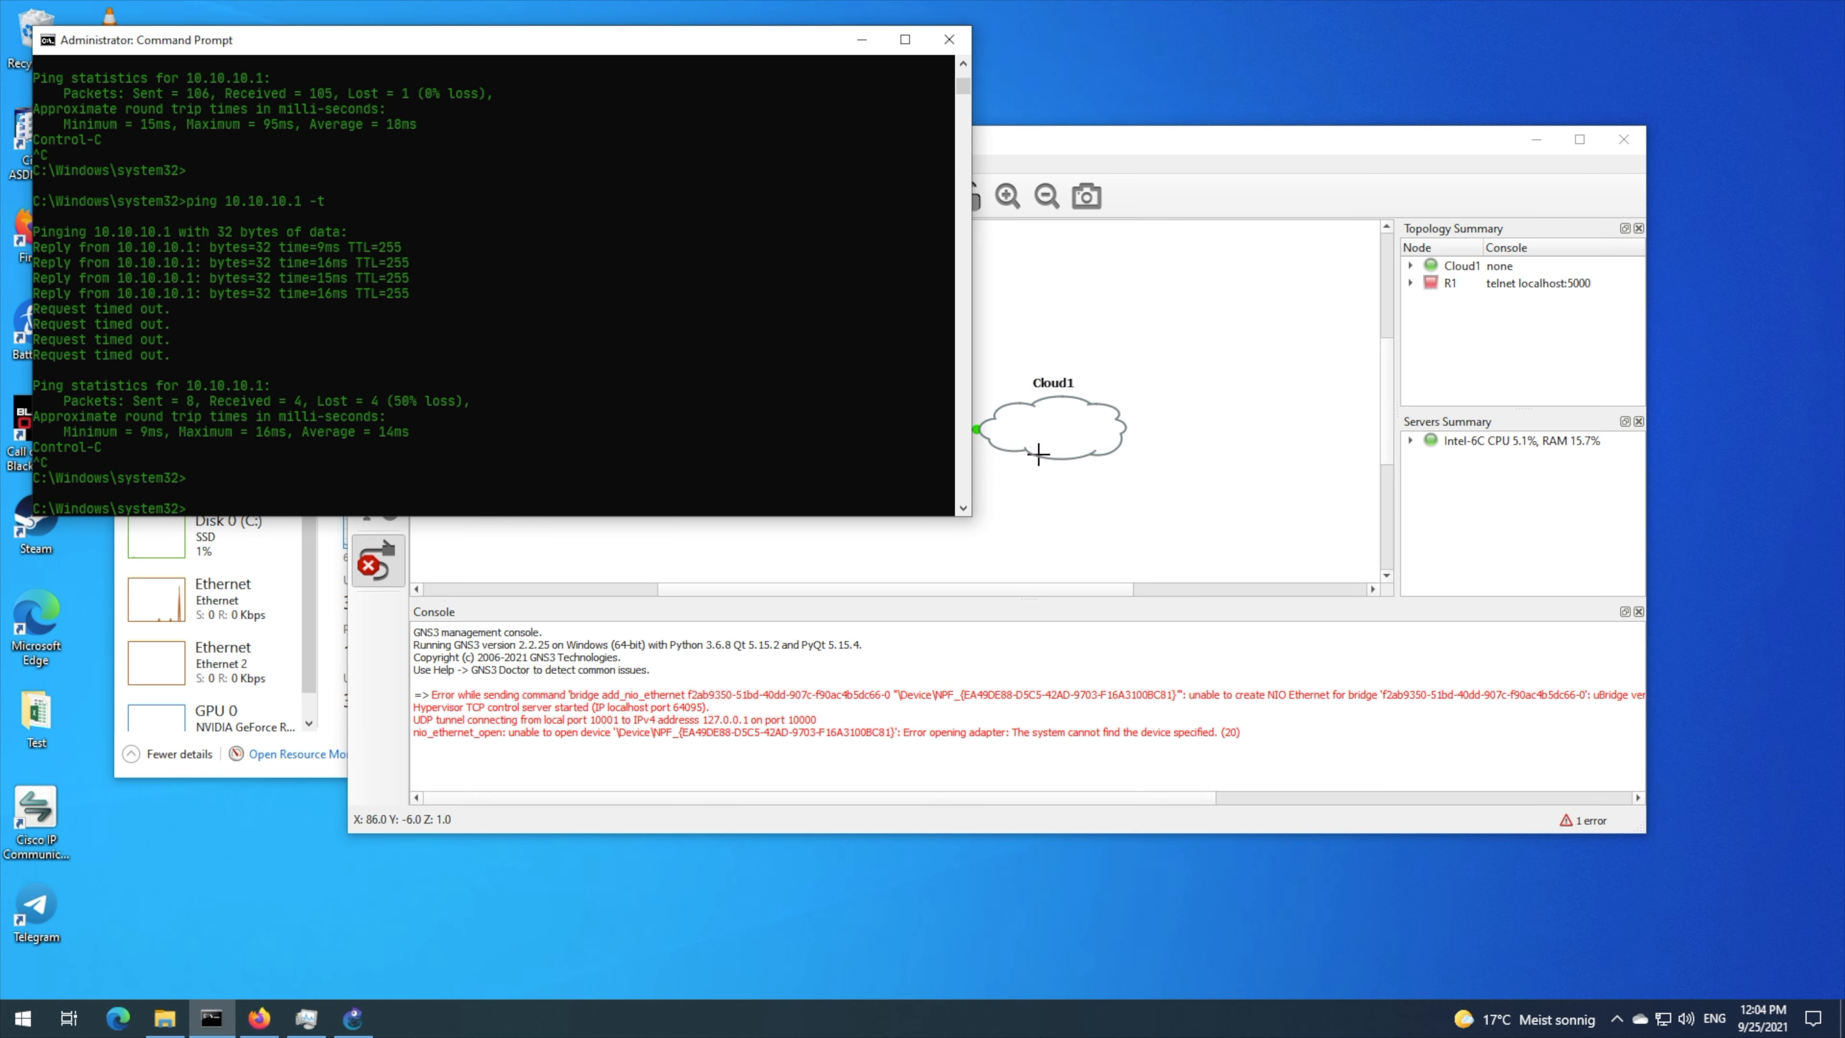
- Leave link-drawing mode in GNS3, start router R1 and open its console
{"action": "left_click", "coordinate": [1099, 342]}
{"action": "left_click", "coordinate": [395, 563]}
{"action": "right_click", "coordinate": [703, 439]}
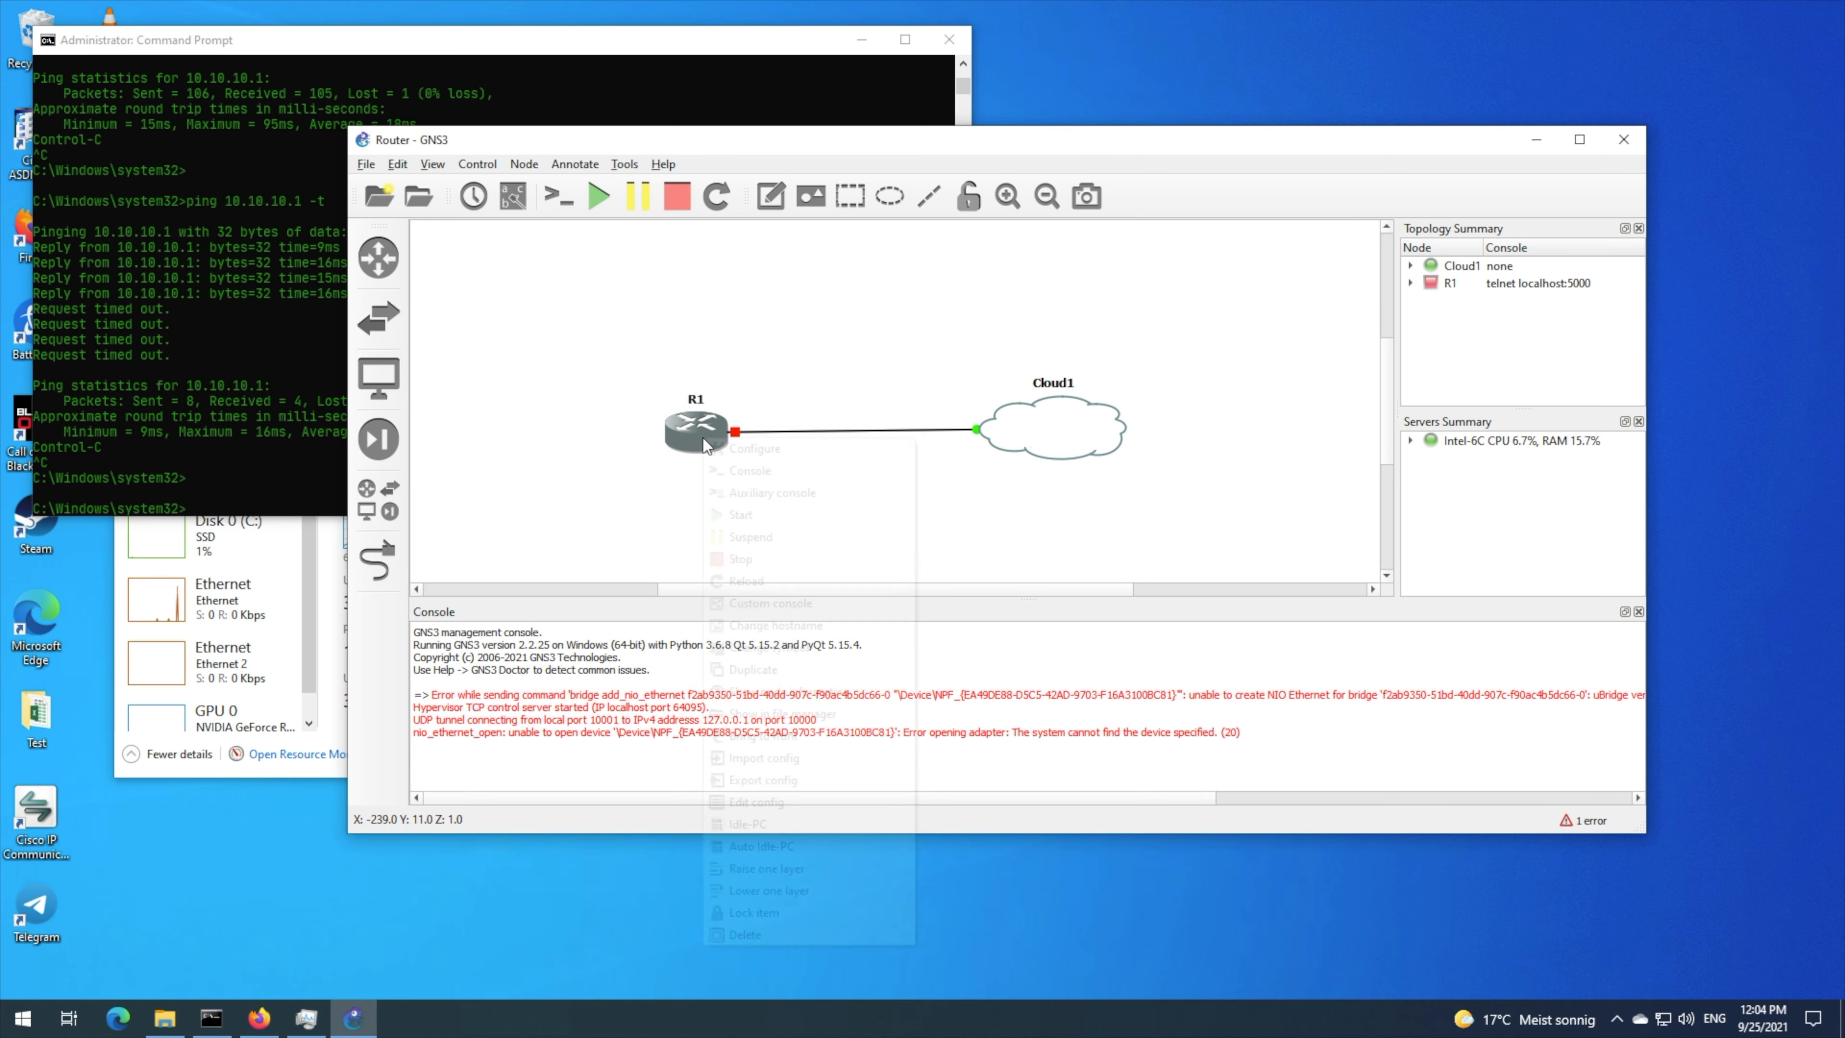
{"action": "left_click", "coordinate": [745, 515]}
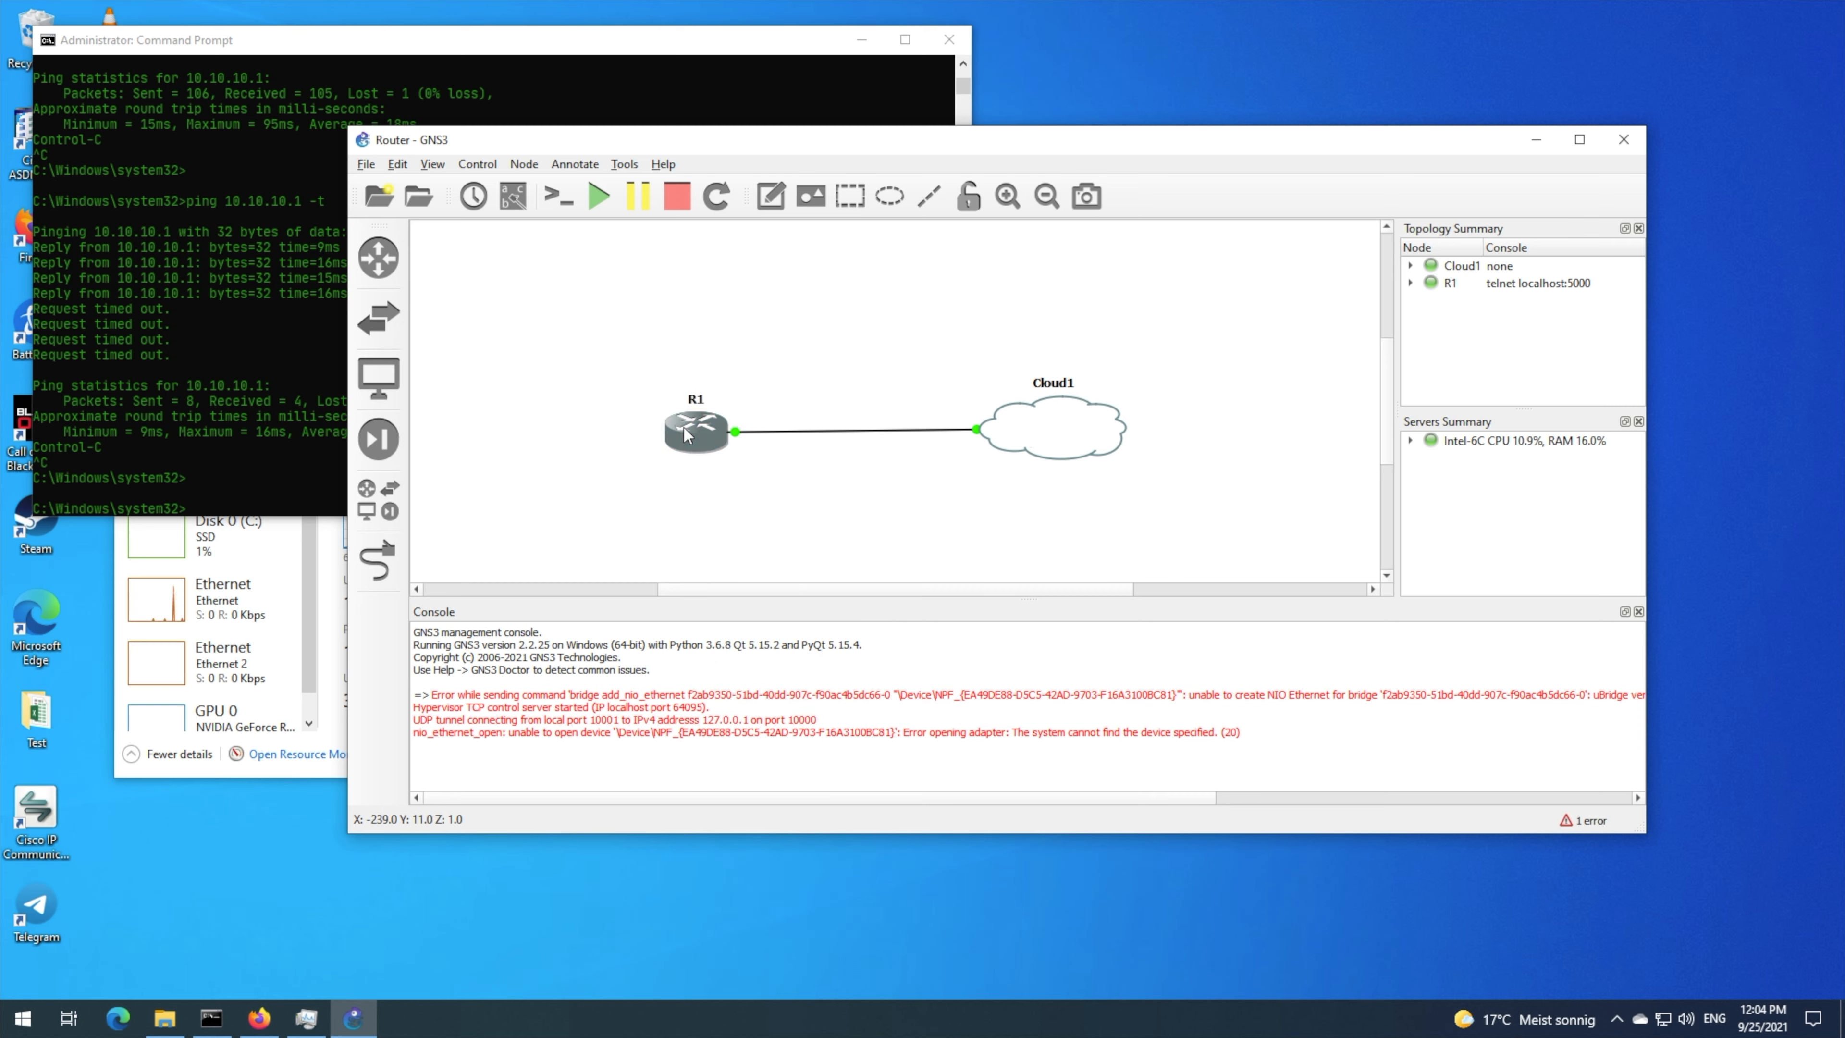
{"action": "mouse_move", "coordinate": [687, 434]}
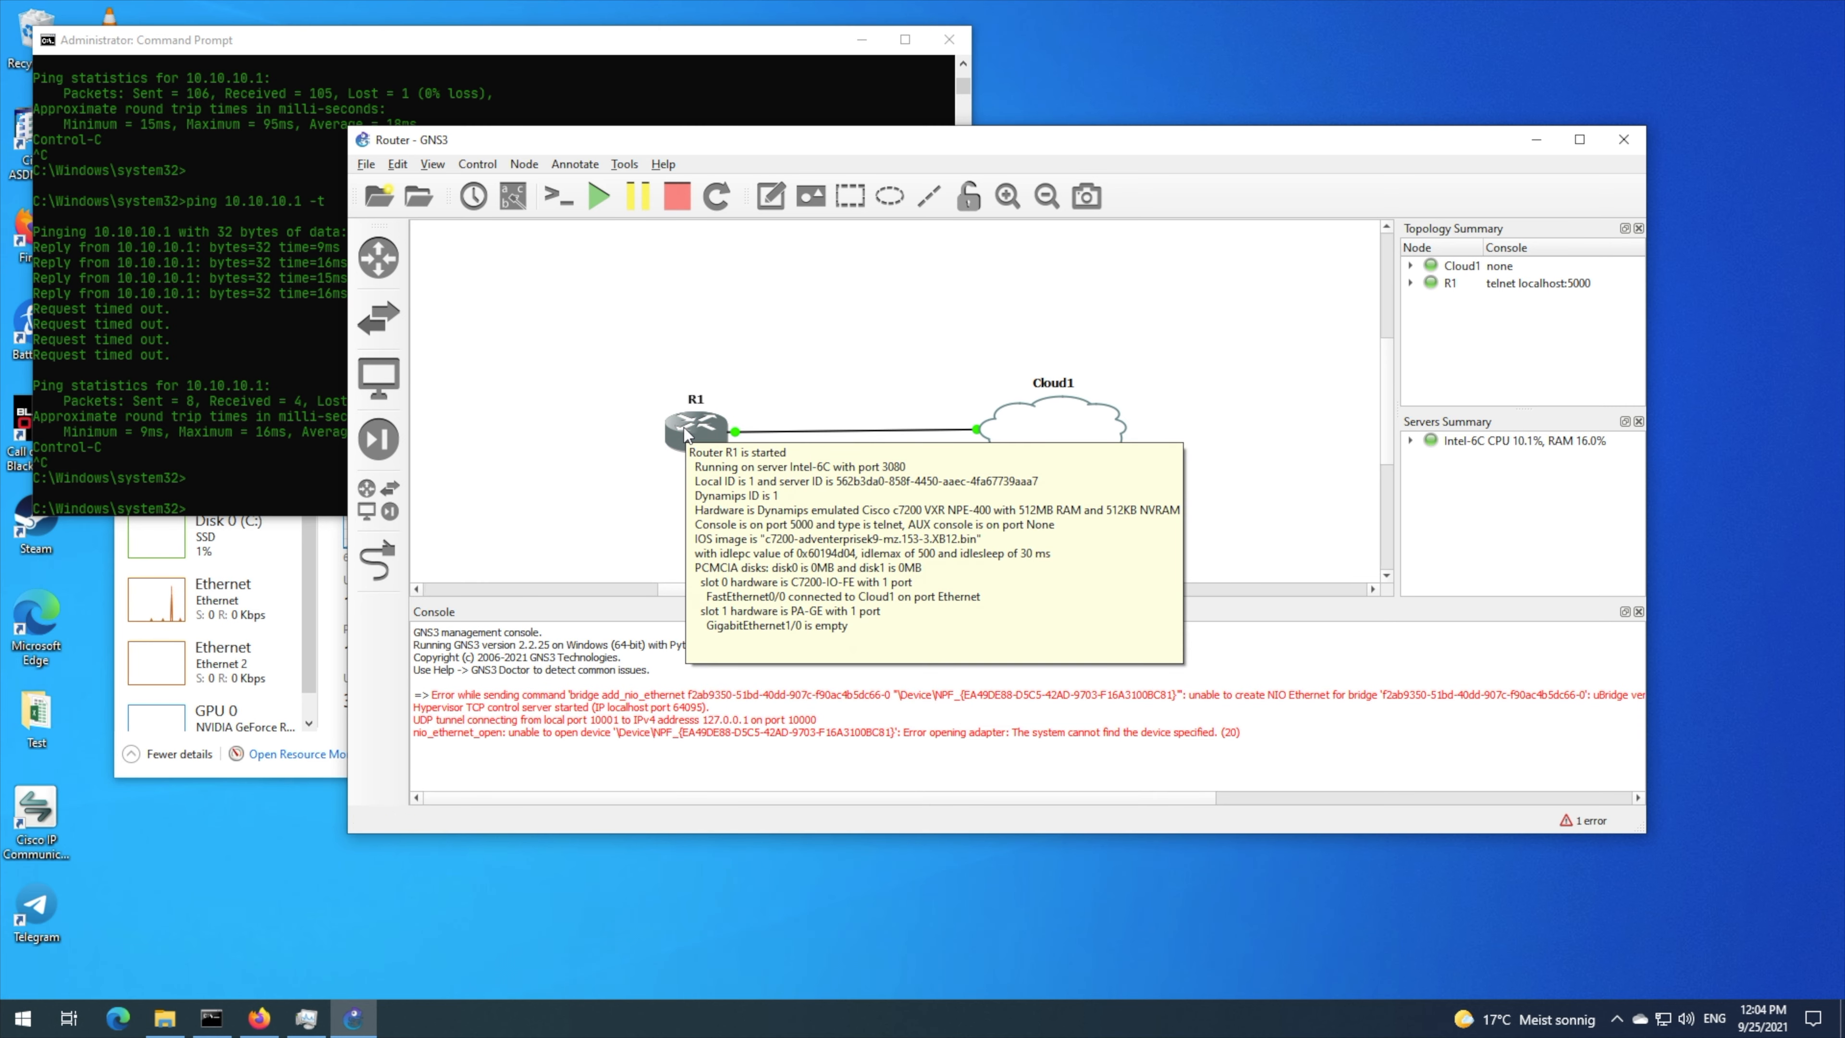
{"action": "right_click", "coordinate": [679, 430]}
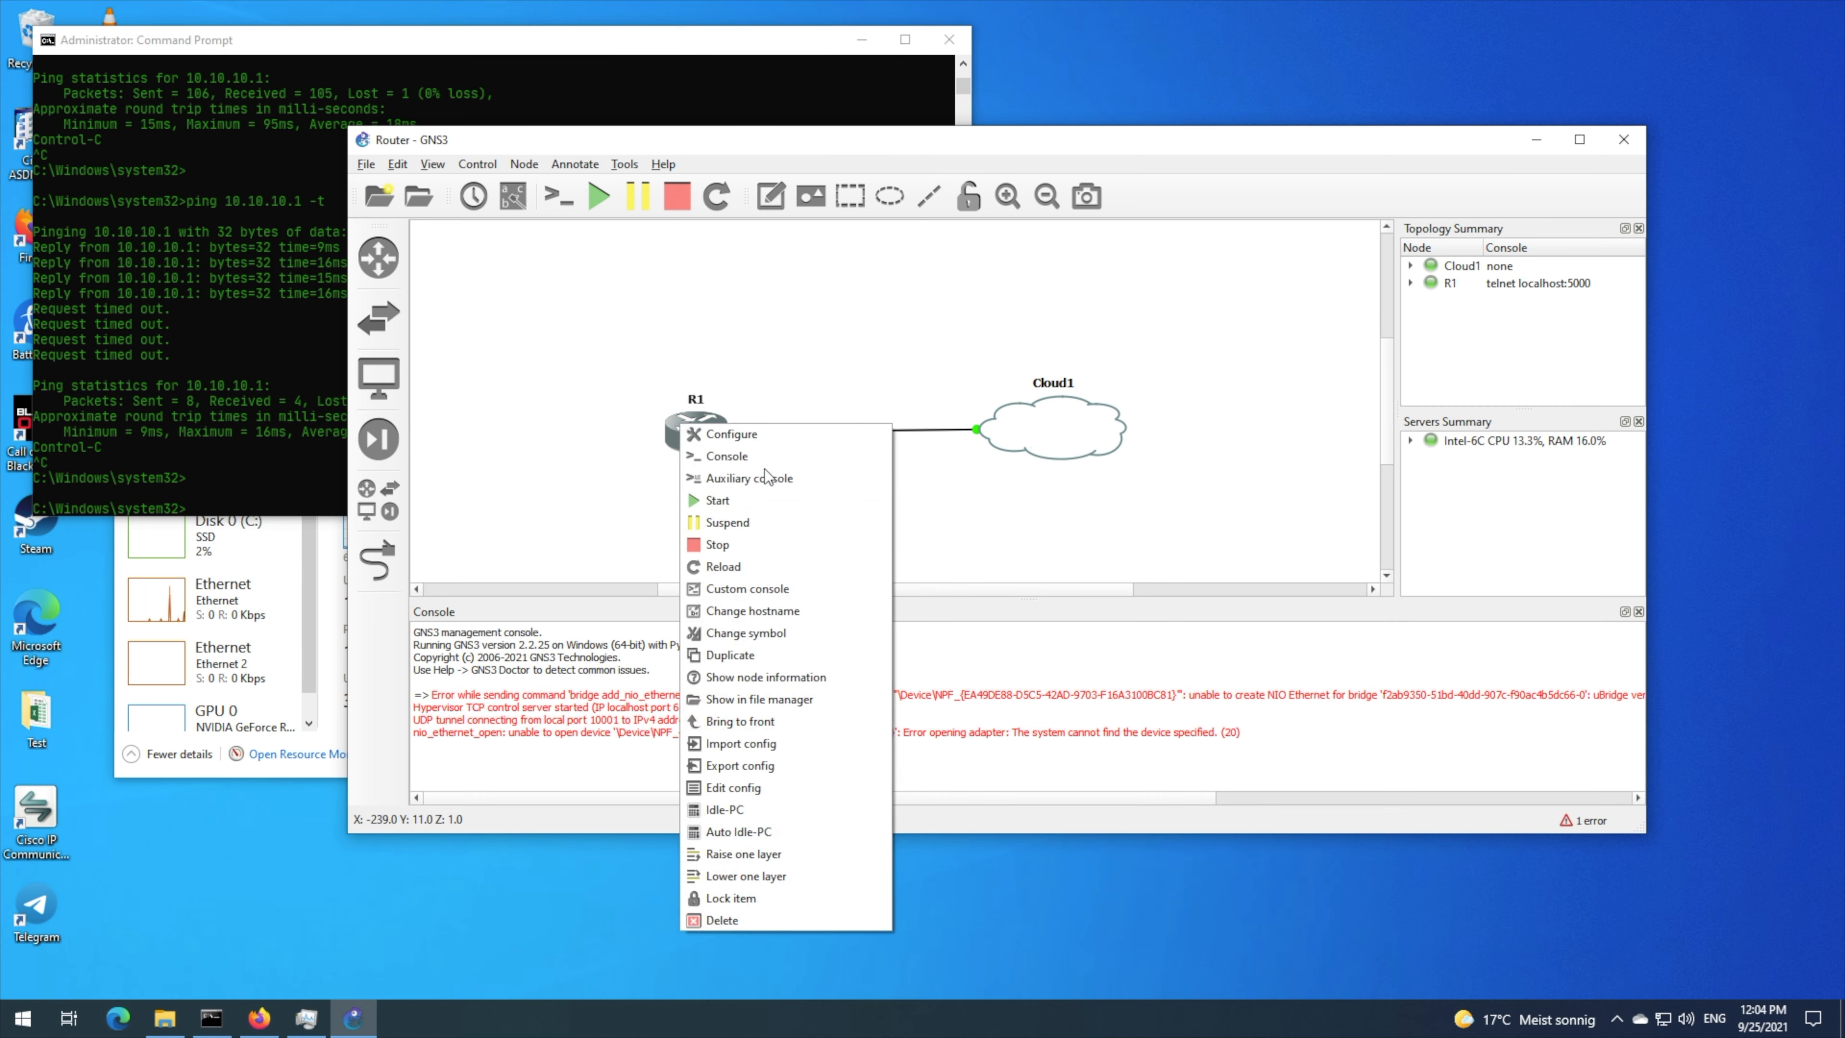
{"action": "left_click", "coordinate": [766, 462]}
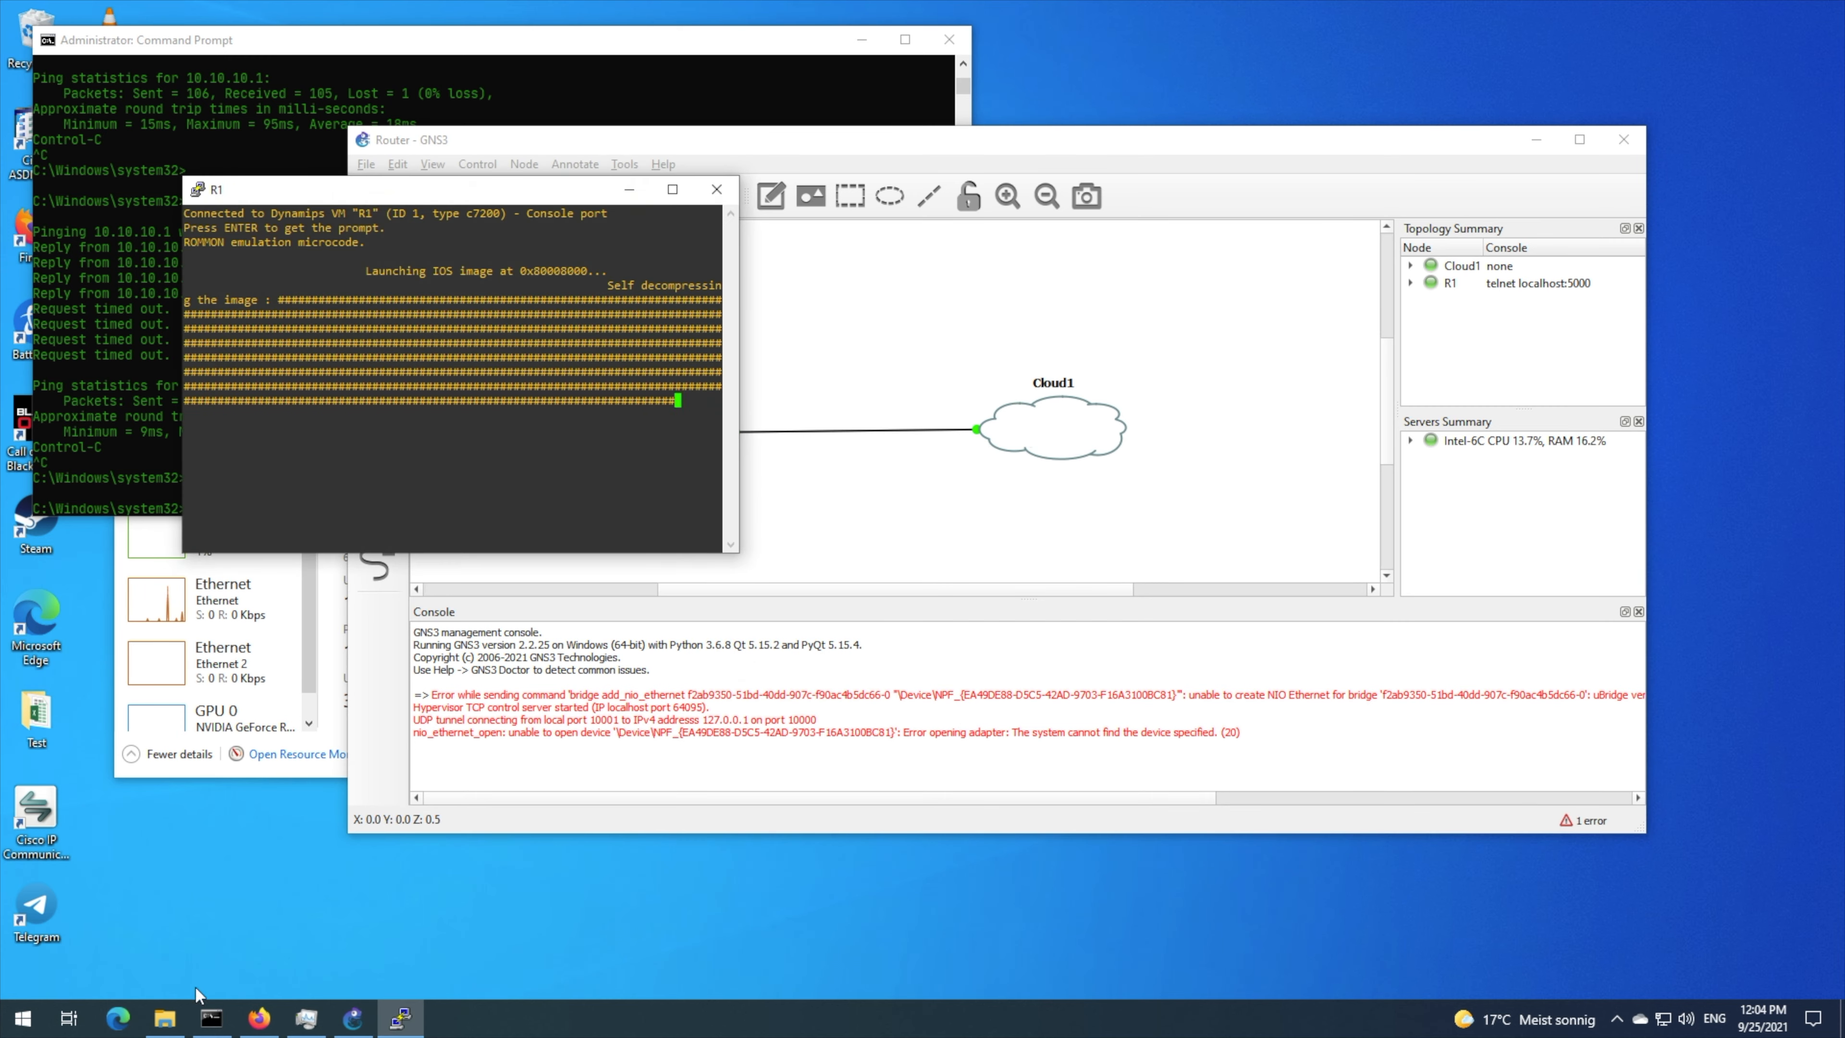
{"action": "left_click", "coordinate": [23, 1018]}
{"action": "type", "text": "ncpa.pc"}
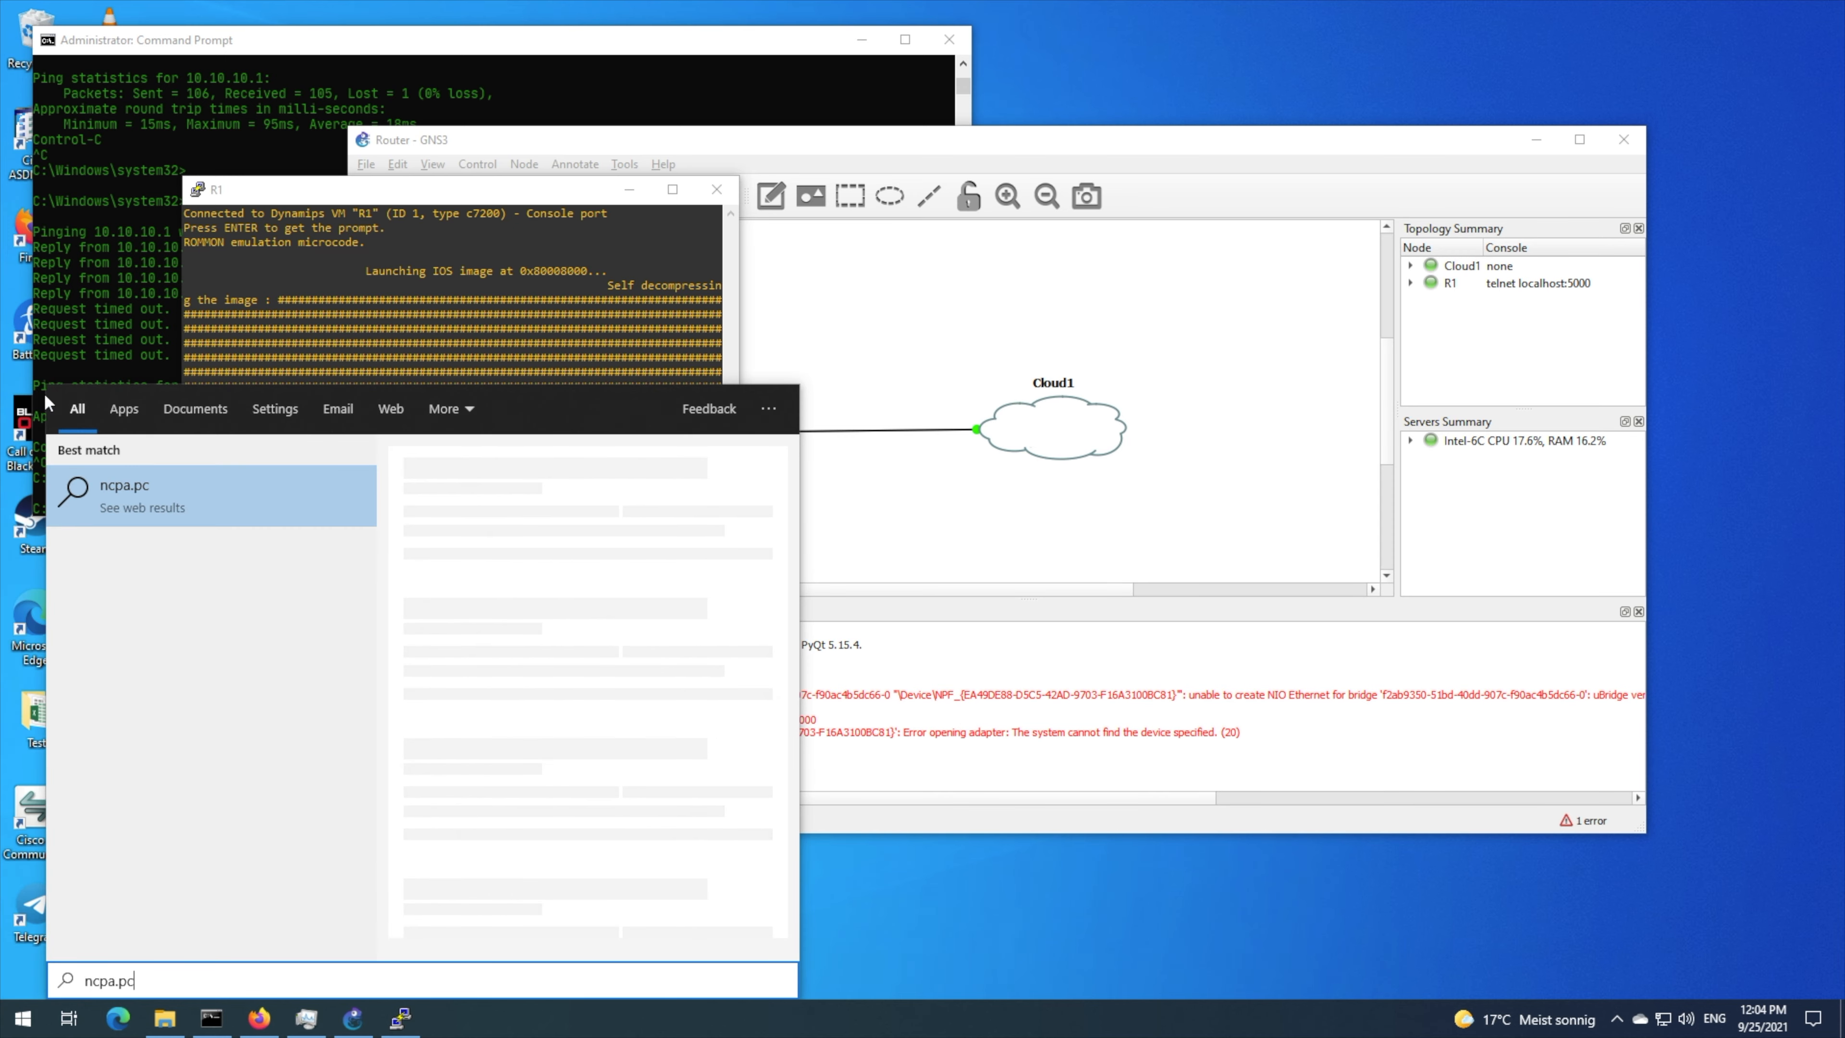
{"action": "left_click", "coordinate": [105, 191]}
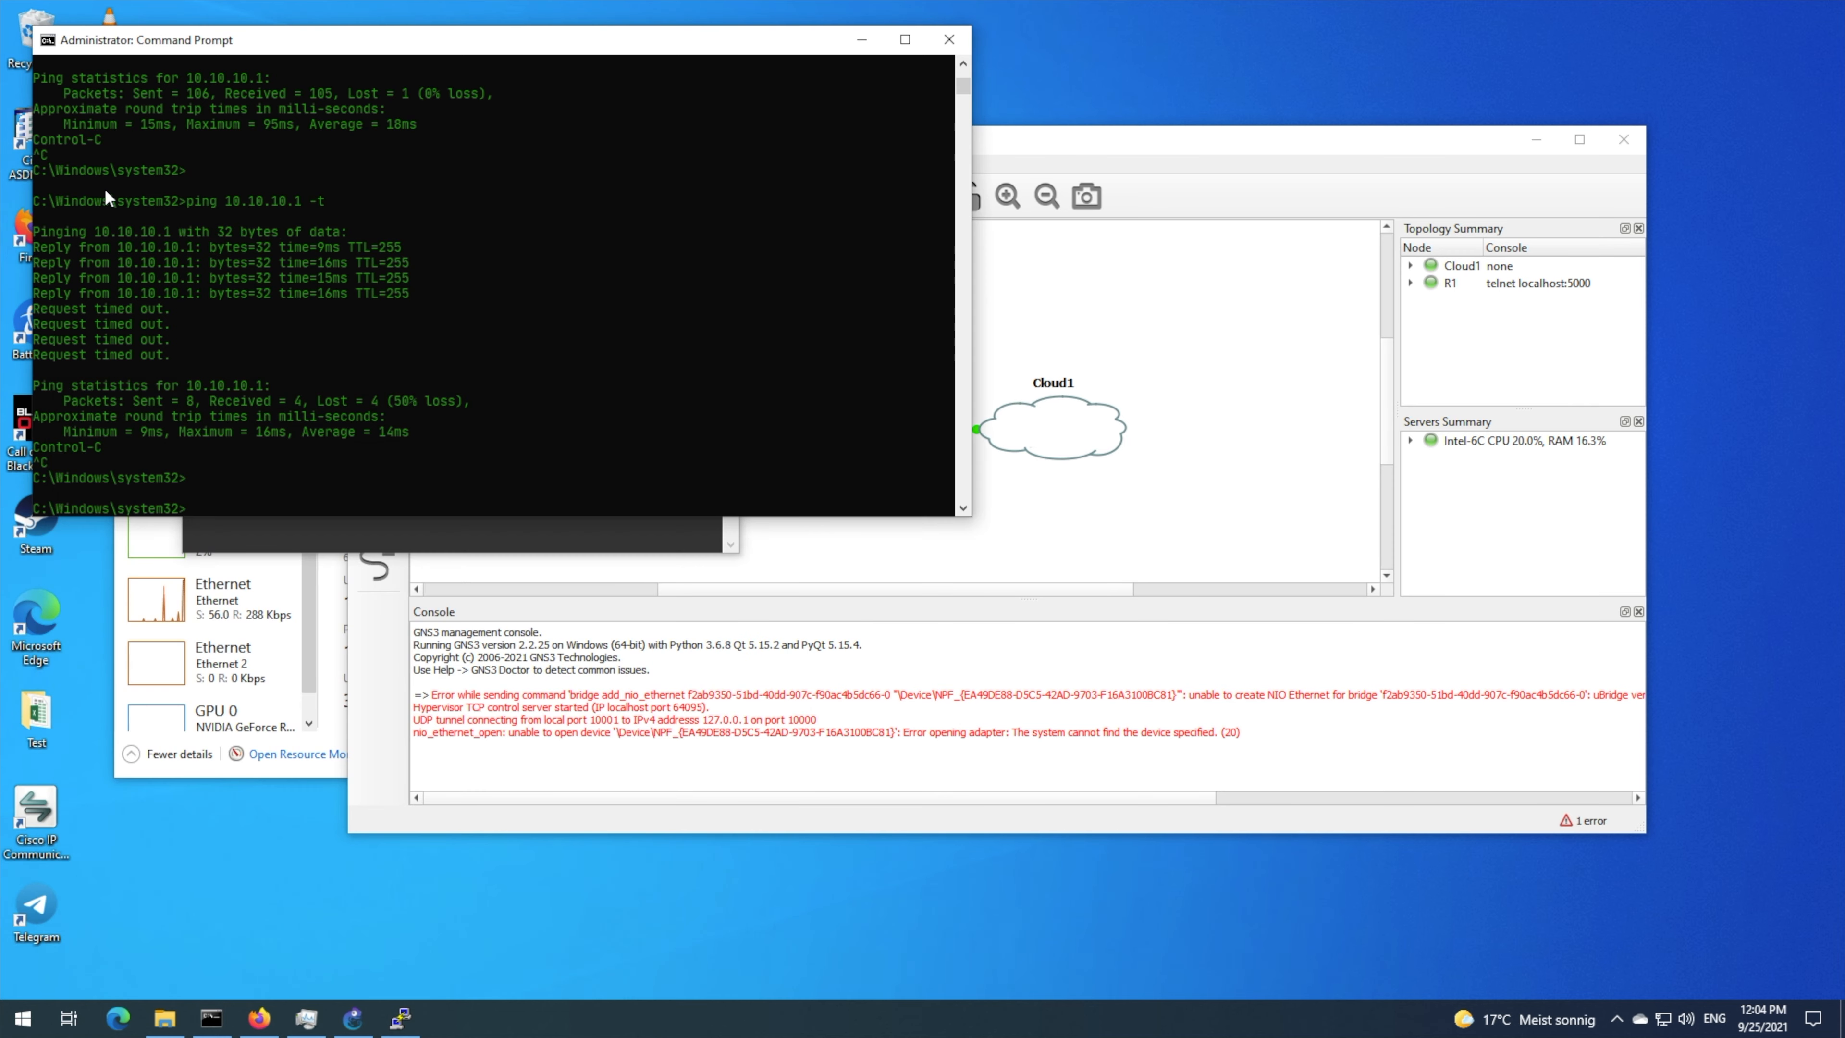
- Run ipconfig in the Command Prompt and examine the Ethernet adapter's IPv4 address, subnet mask and default gateway
{"action": "type", "text": "ipconfig"}
{"action": "key", "text": "Return"}
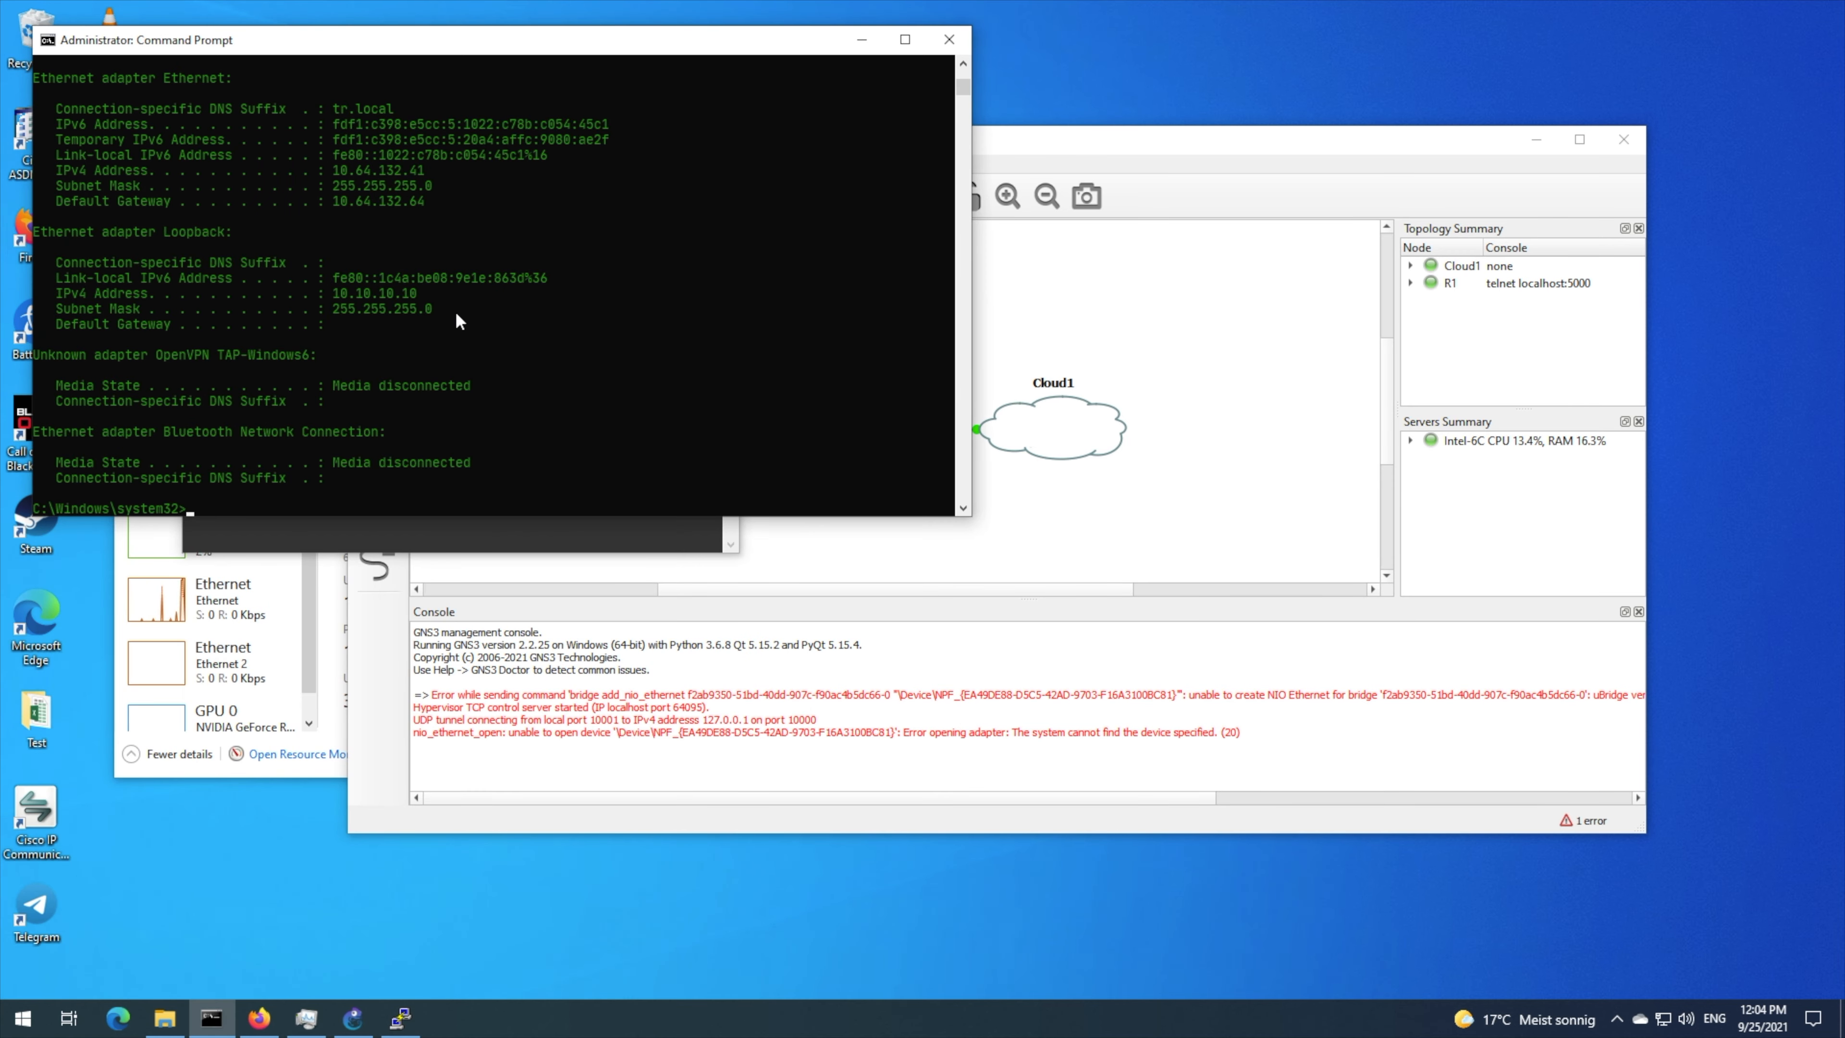
{"action": "scroll", "coordinate": [418, 291], "scroll_direction": "up", "scroll_amount": 1}
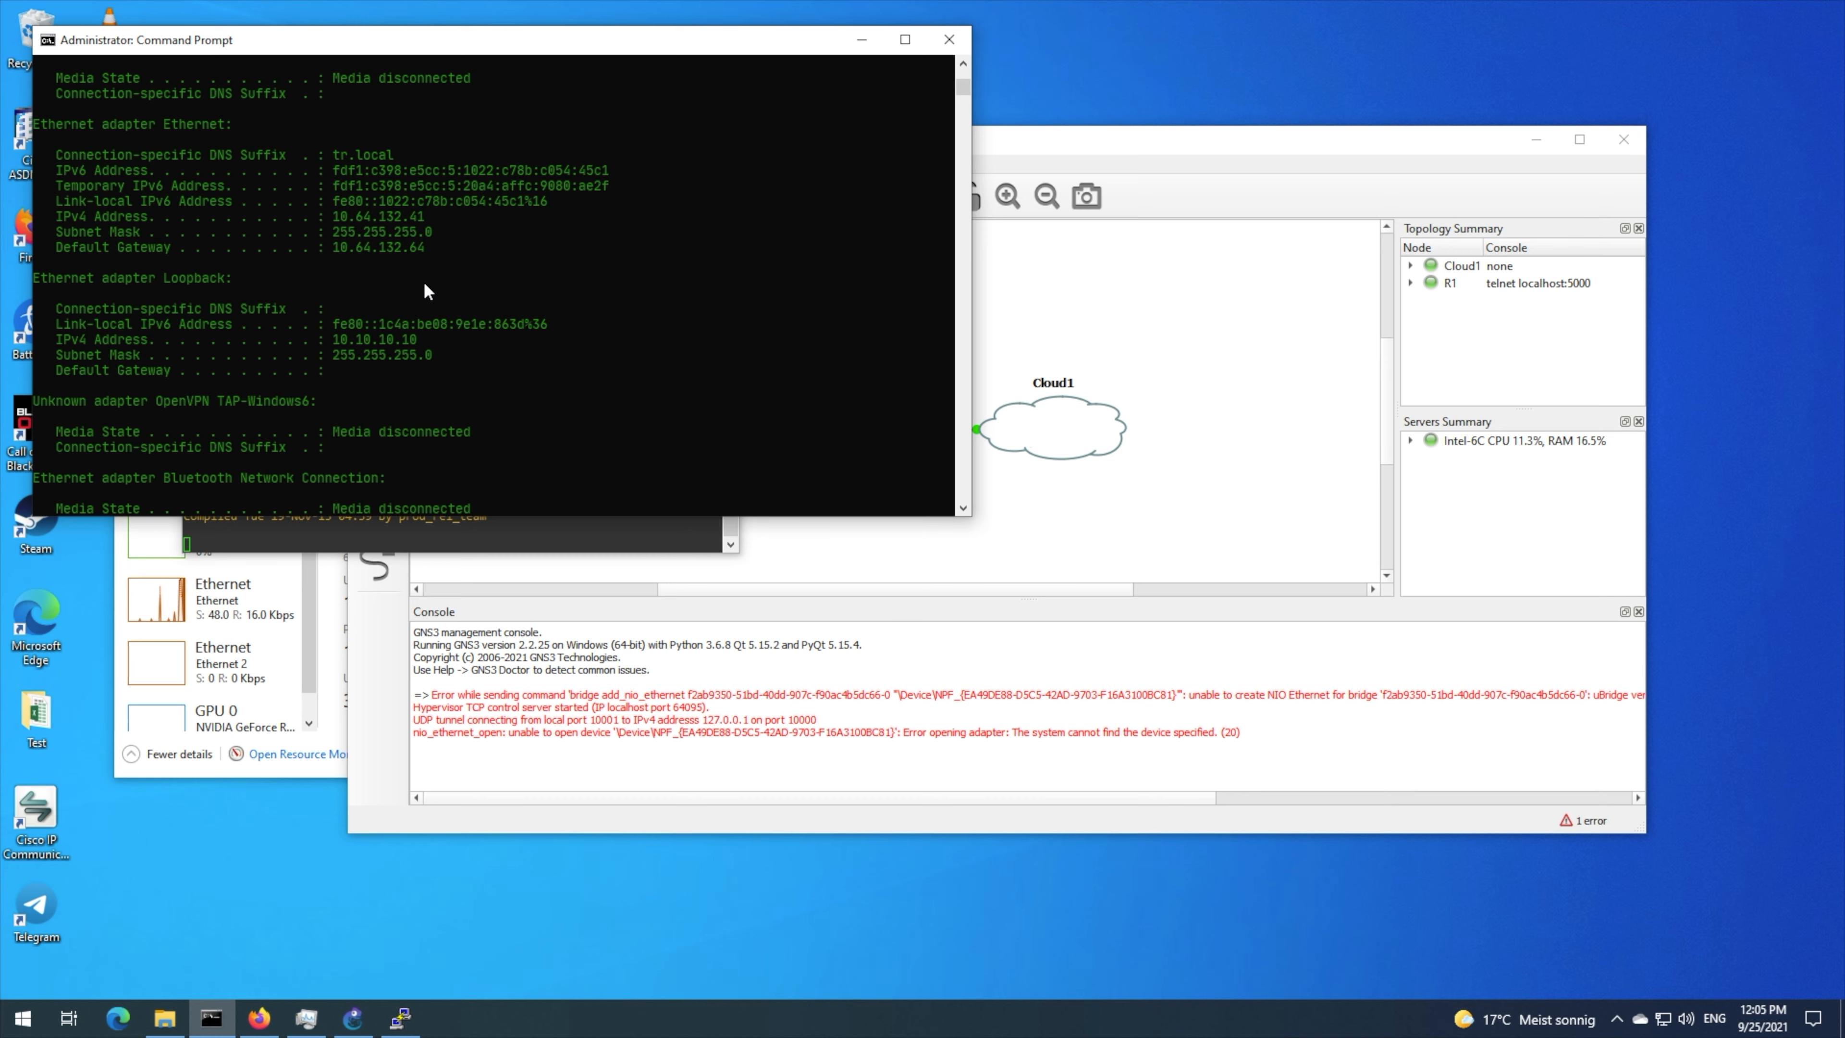
{"action": "left_click", "coordinate": [397, 340]}
{"action": "scroll", "coordinate": [385, 342], "scroll_direction": "up", "scroll_amount": 4}
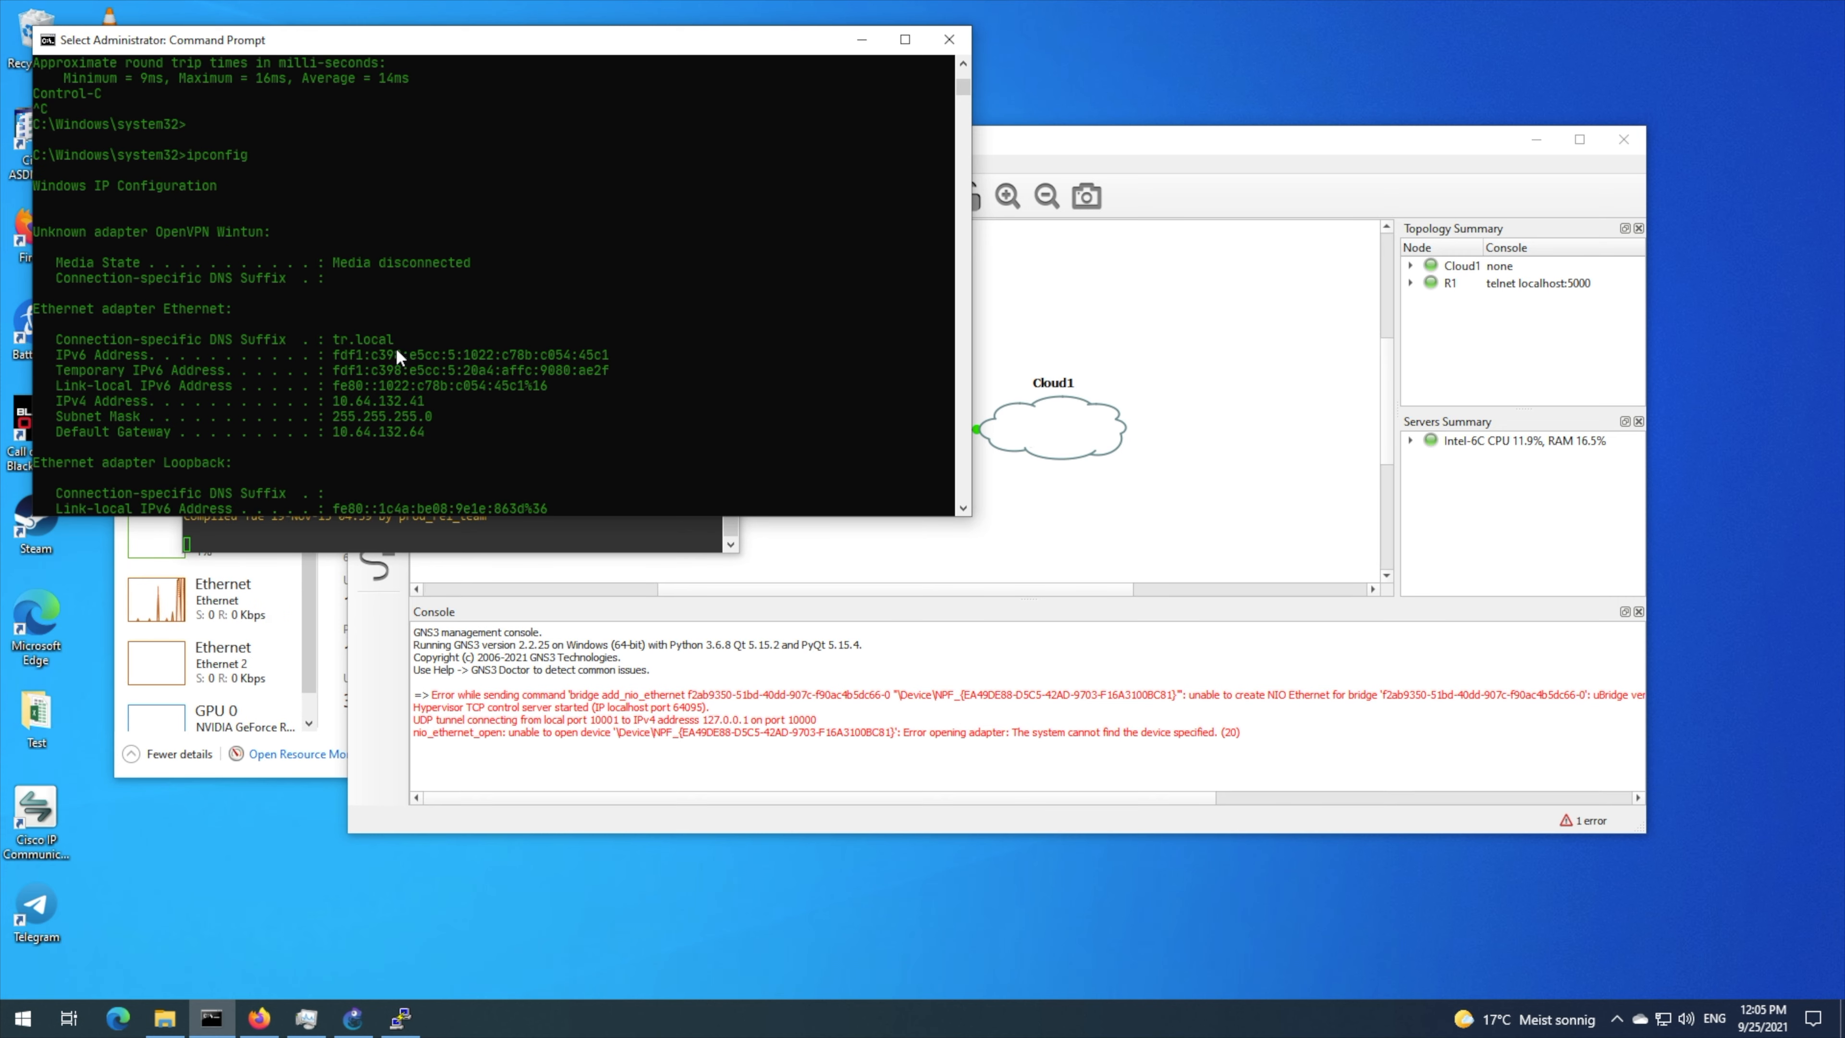
{"action": "left_click_drag", "start_coordinate": [422, 400], "coordinate": [338, 407]}
{"action": "right_click", "coordinate": [422, 407]}
{"action": "left_click_drag", "start_coordinate": [421, 407], "coordinate": [334, 399]}
{"action": "right_click", "coordinate": [367, 410]}
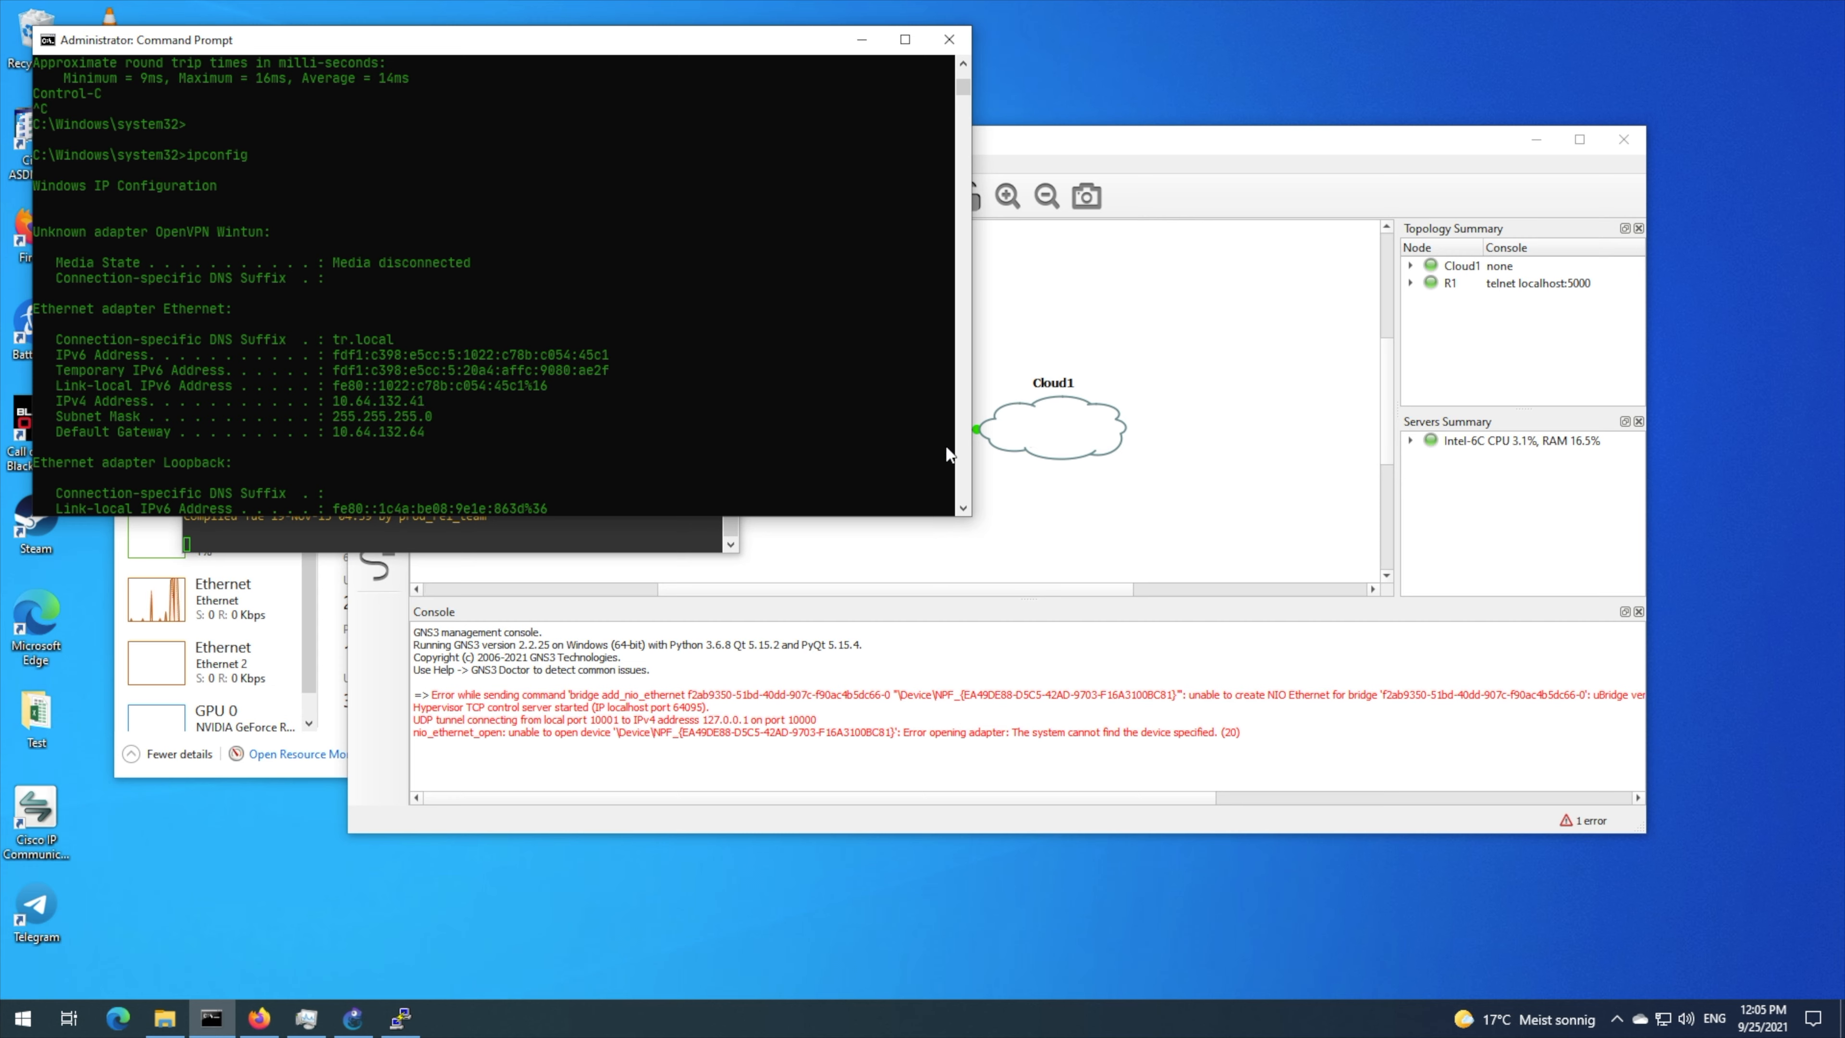
- Return to R1's console and bring up the router's command prompt once it has booted
{"action": "left_click", "coordinate": [1009, 496]}
{"action": "double_click", "coordinate": [707, 434]}
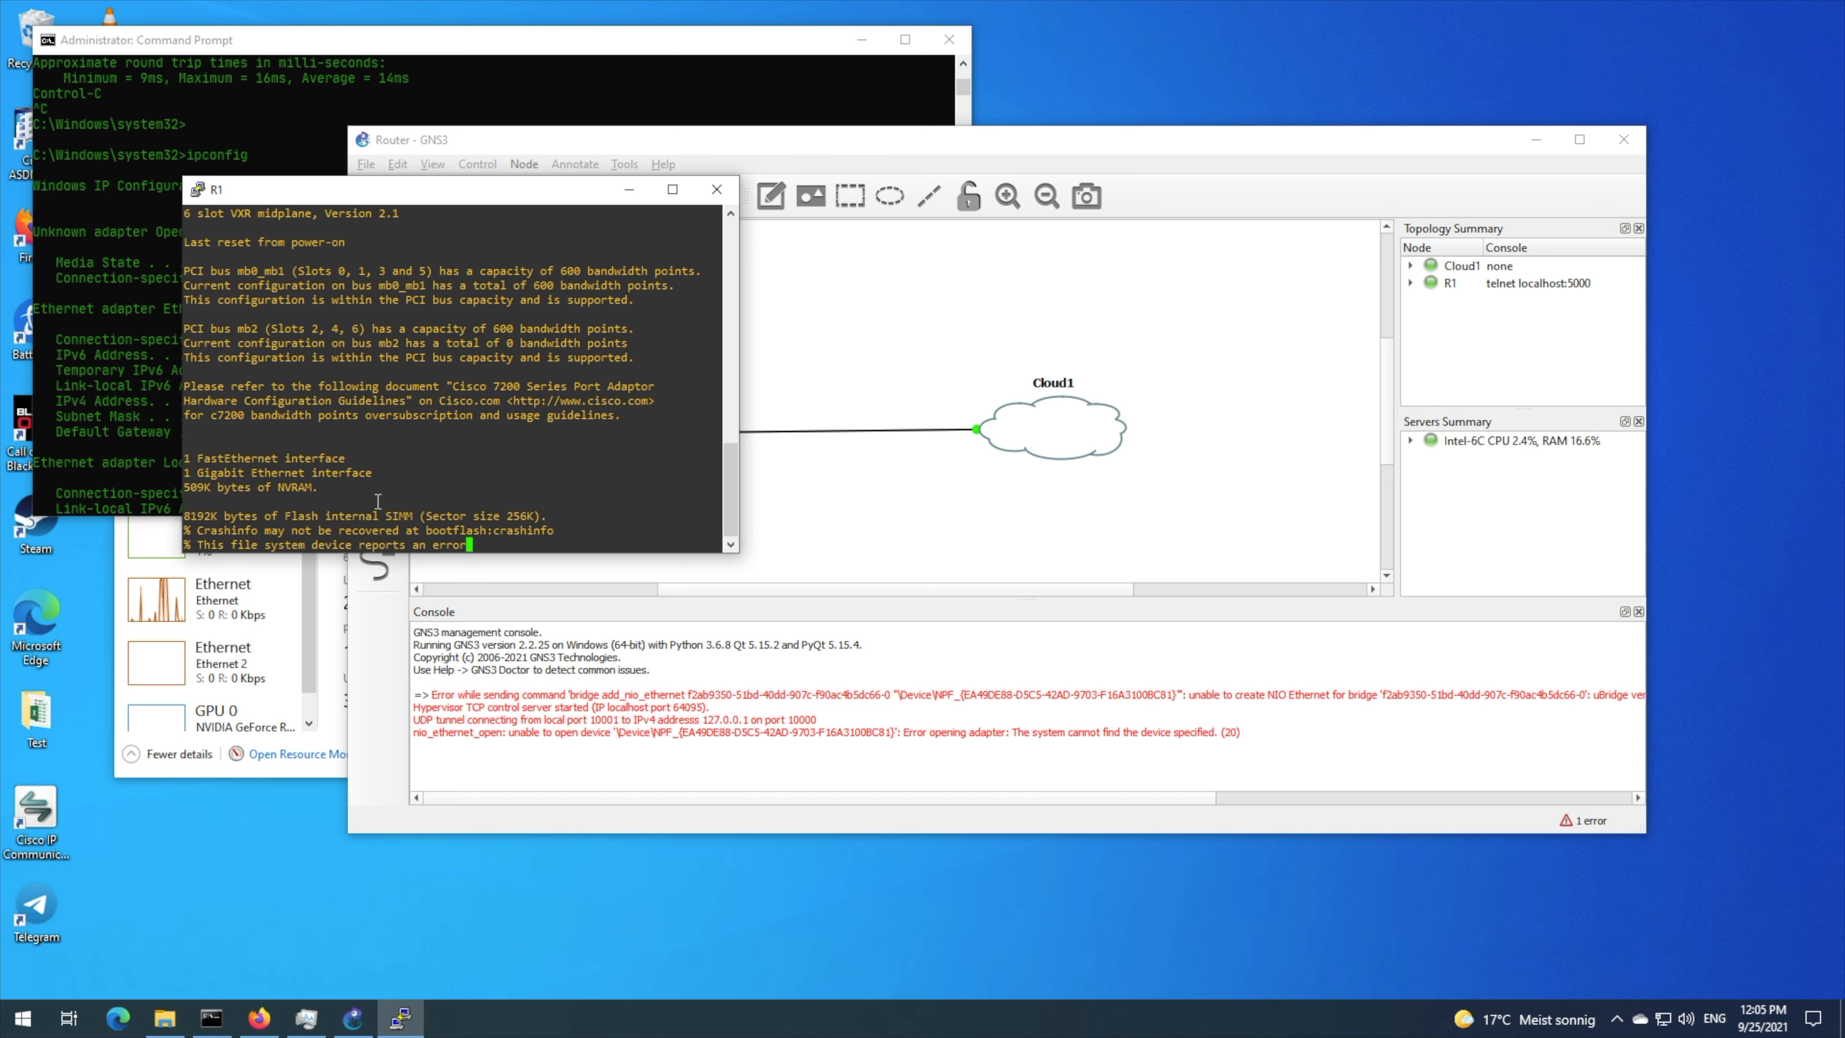
{"action": "key", "text": "Return"}
{"action": "key", "text": "Return"}
{"action": "key", "text": "Return"}
{"action": "key", "text": "Return"}
{"action": "key", "text": "Return"}
{"action": "key", "text": "Return"}
{"action": "key", "text": "Return"}
{"action": "key", "text": "Return"}
{"action": "key", "text": "Return"}
{"action": "key", "text": "Return"}
{"action": "key", "text": "Return"}
{"action": "key", "text": "Return"}
{"action": "key", "text": "Return"}
{"action": "key", "text": "Return"}
{"action": "key", "text": "Return"}
{"action": "key", "text": "Return"}
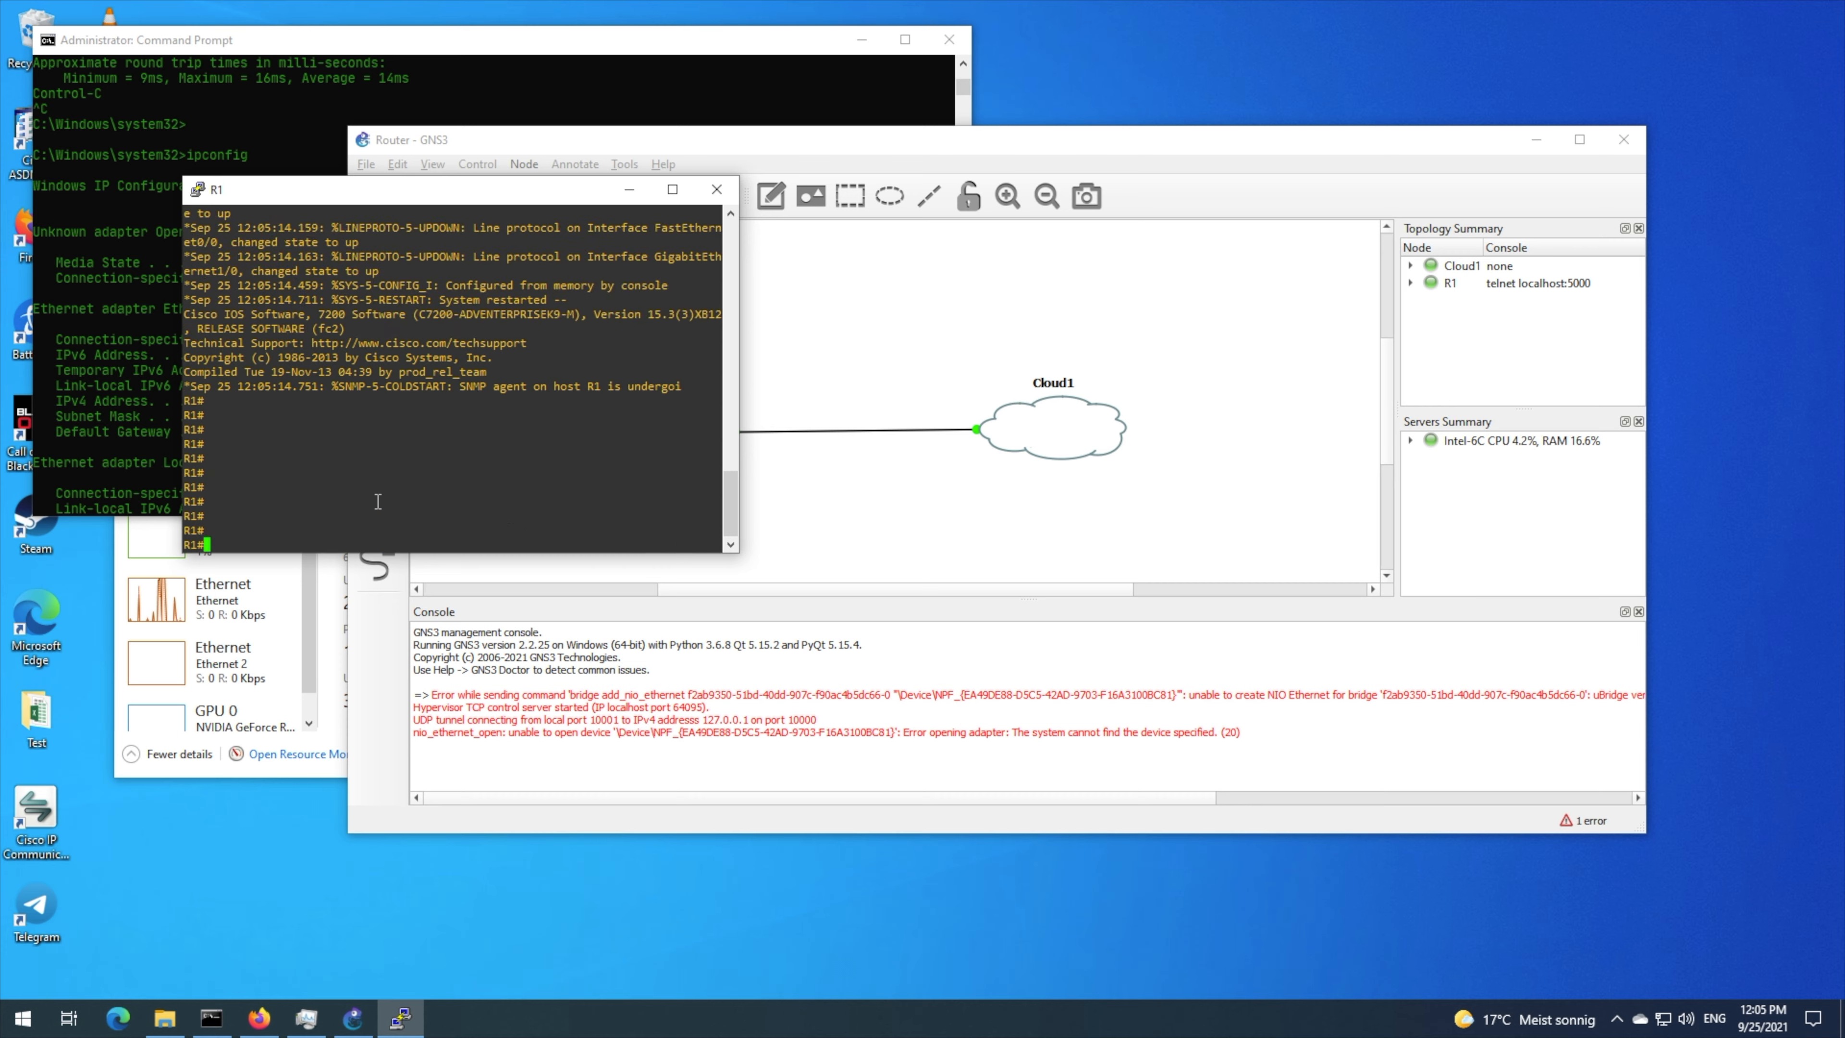
- Enter global configuration mode on R1 and list its interfaces with do sh ip int brief
{"action": "type", "text": "conf t"}
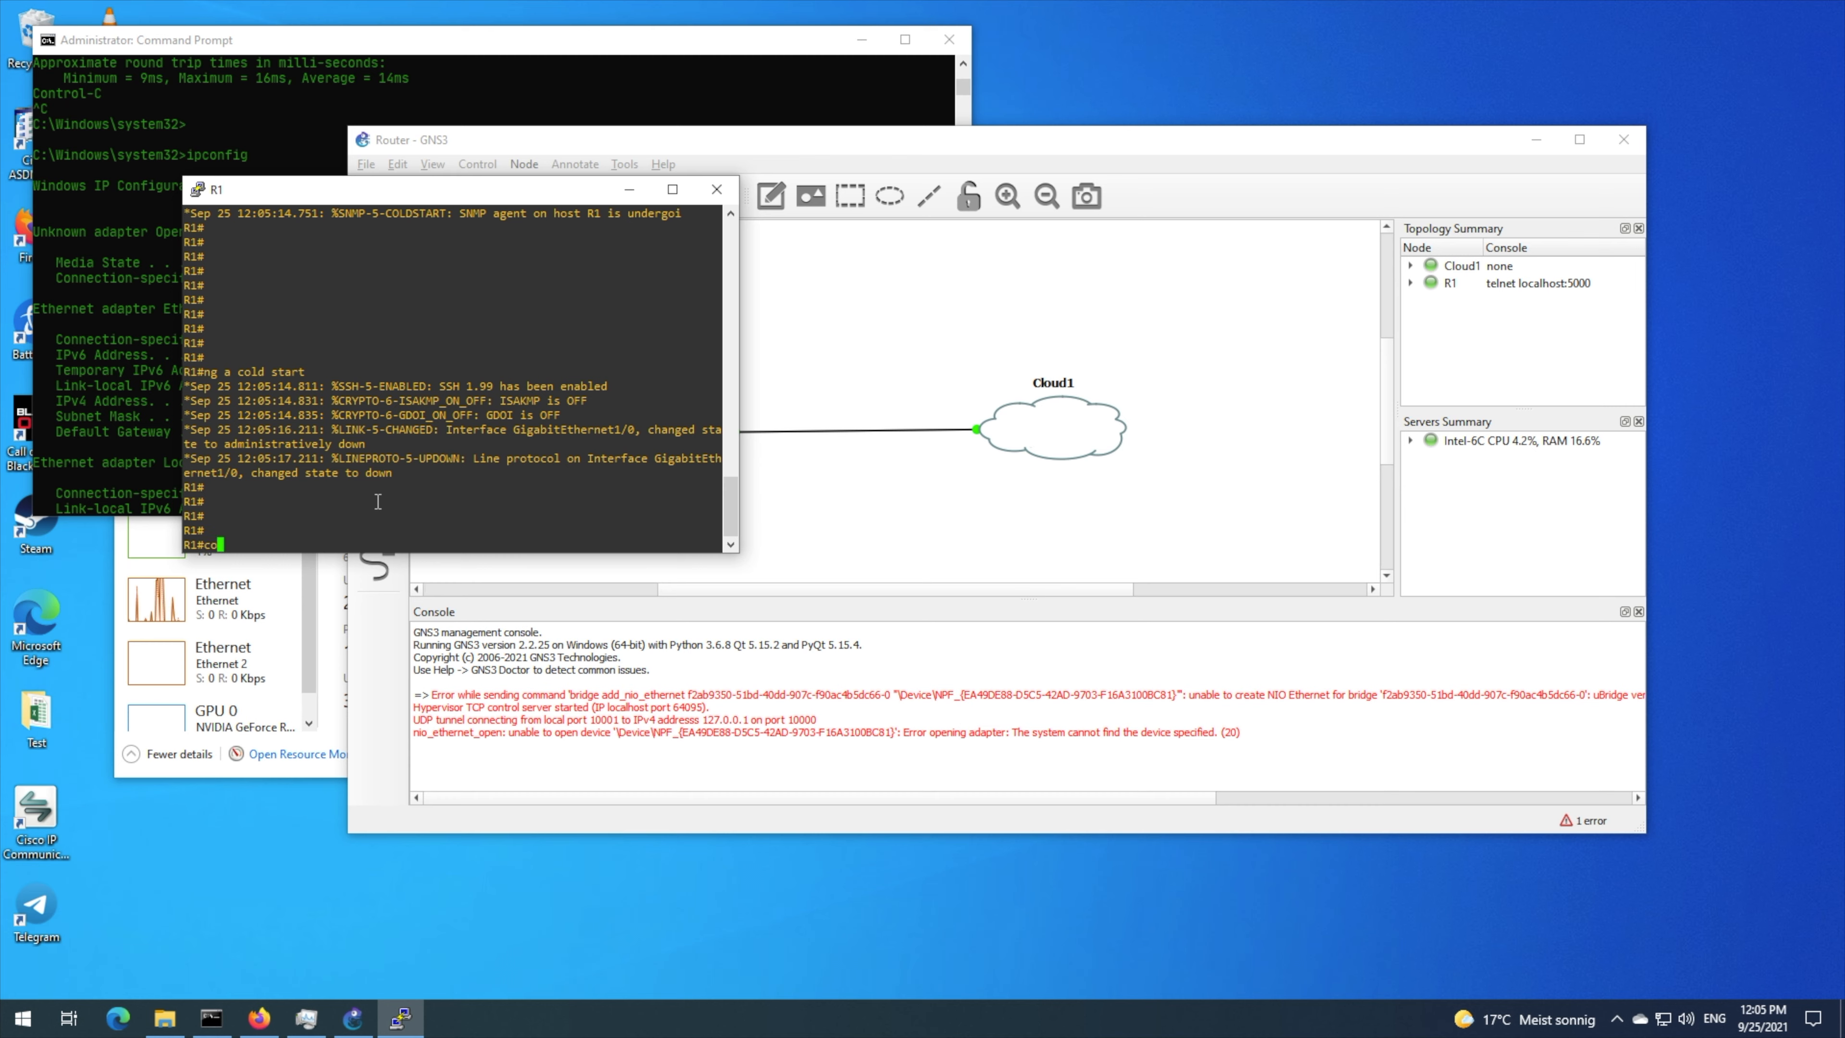
{"action": "key", "text": "Return"}
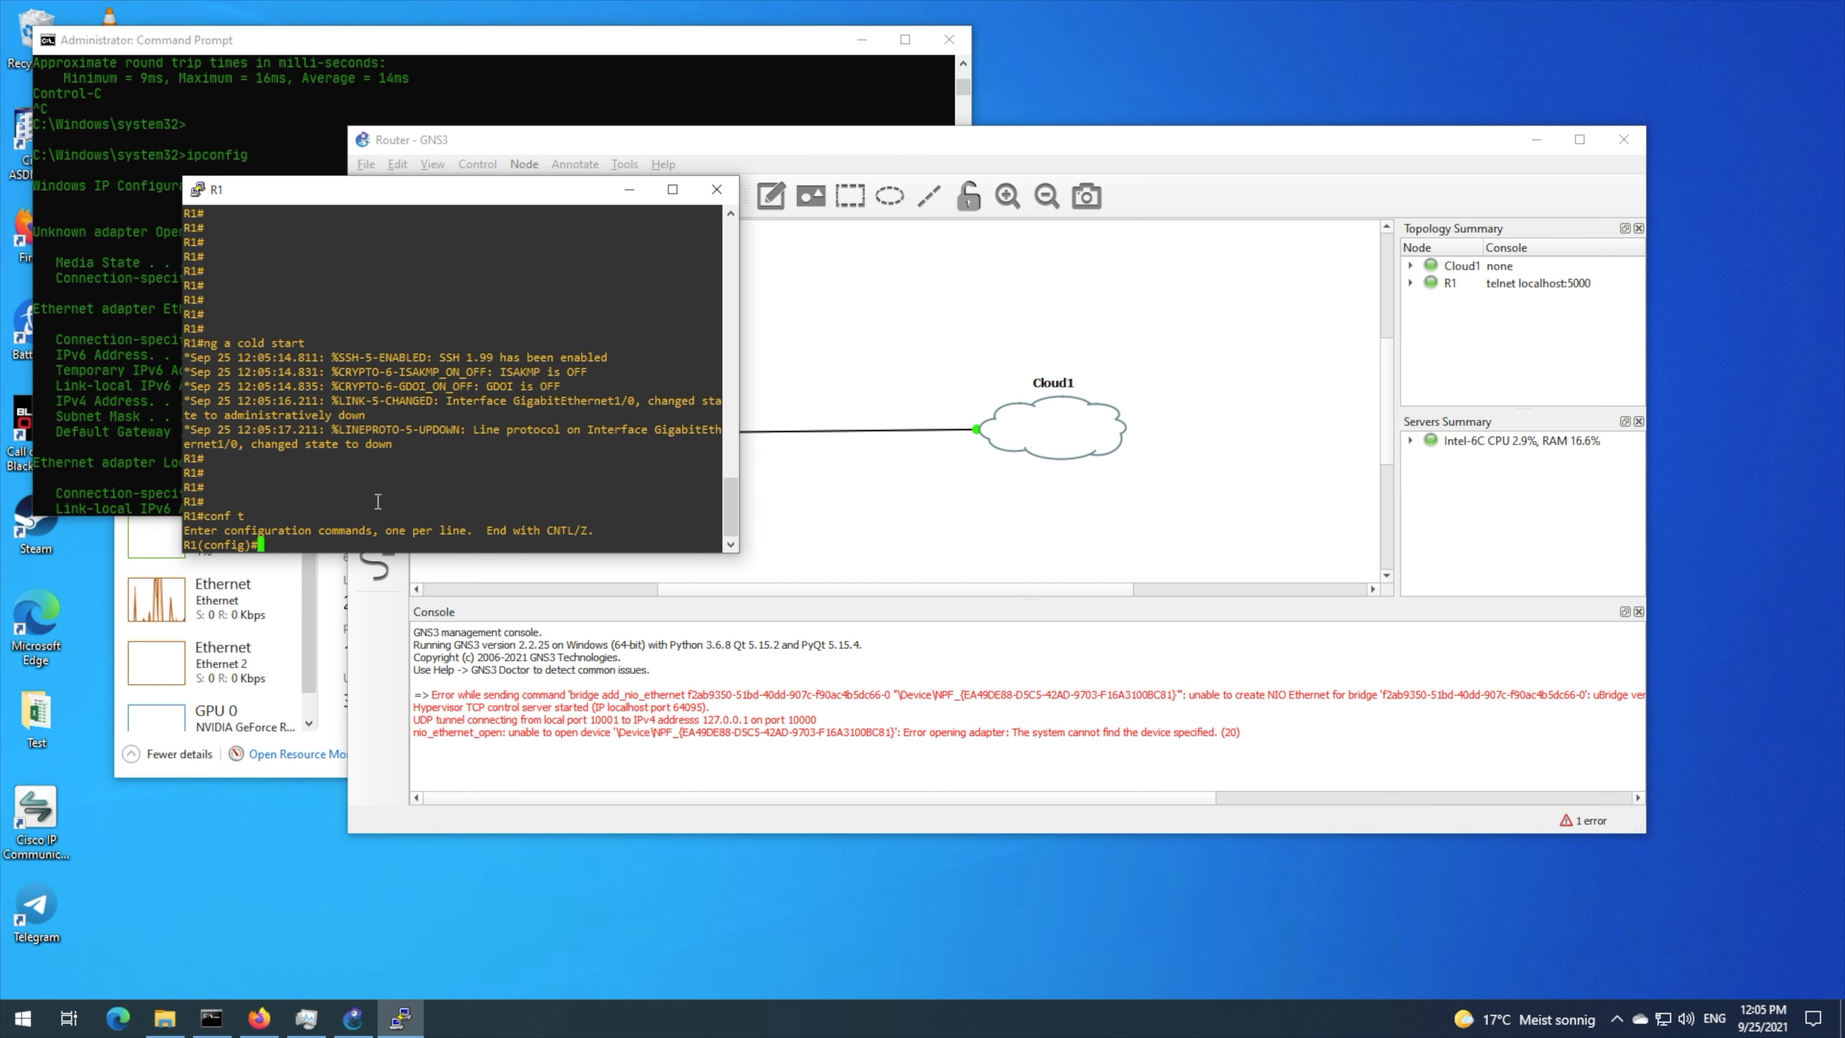
{"action": "type", "text": "ig)#do sh ip int bri"}
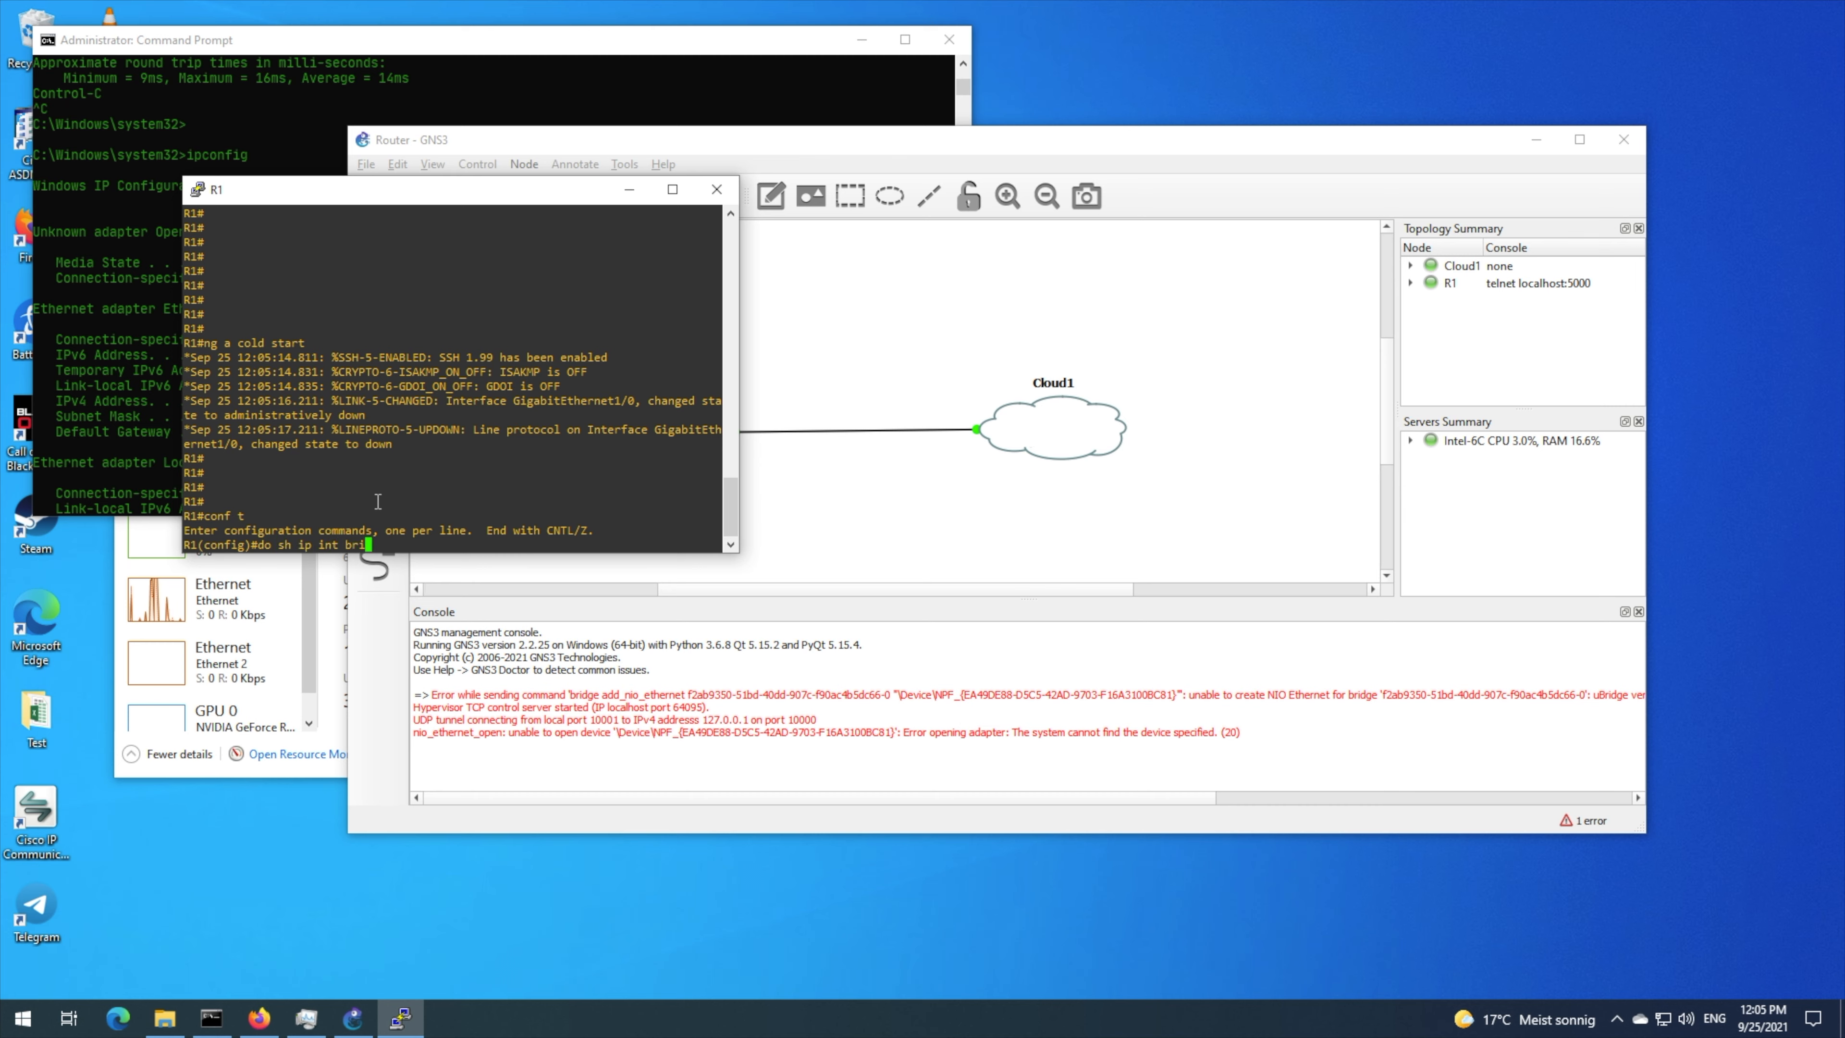
{"action": "key", "text": "Tab"}
{"action": "key", "text": "Return"}
- Enter FastEthernet0/0 interface configuration on R1, remove its IP address and begin a new ip add command
{"action": "double_click", "coordinate": [262, 488]}
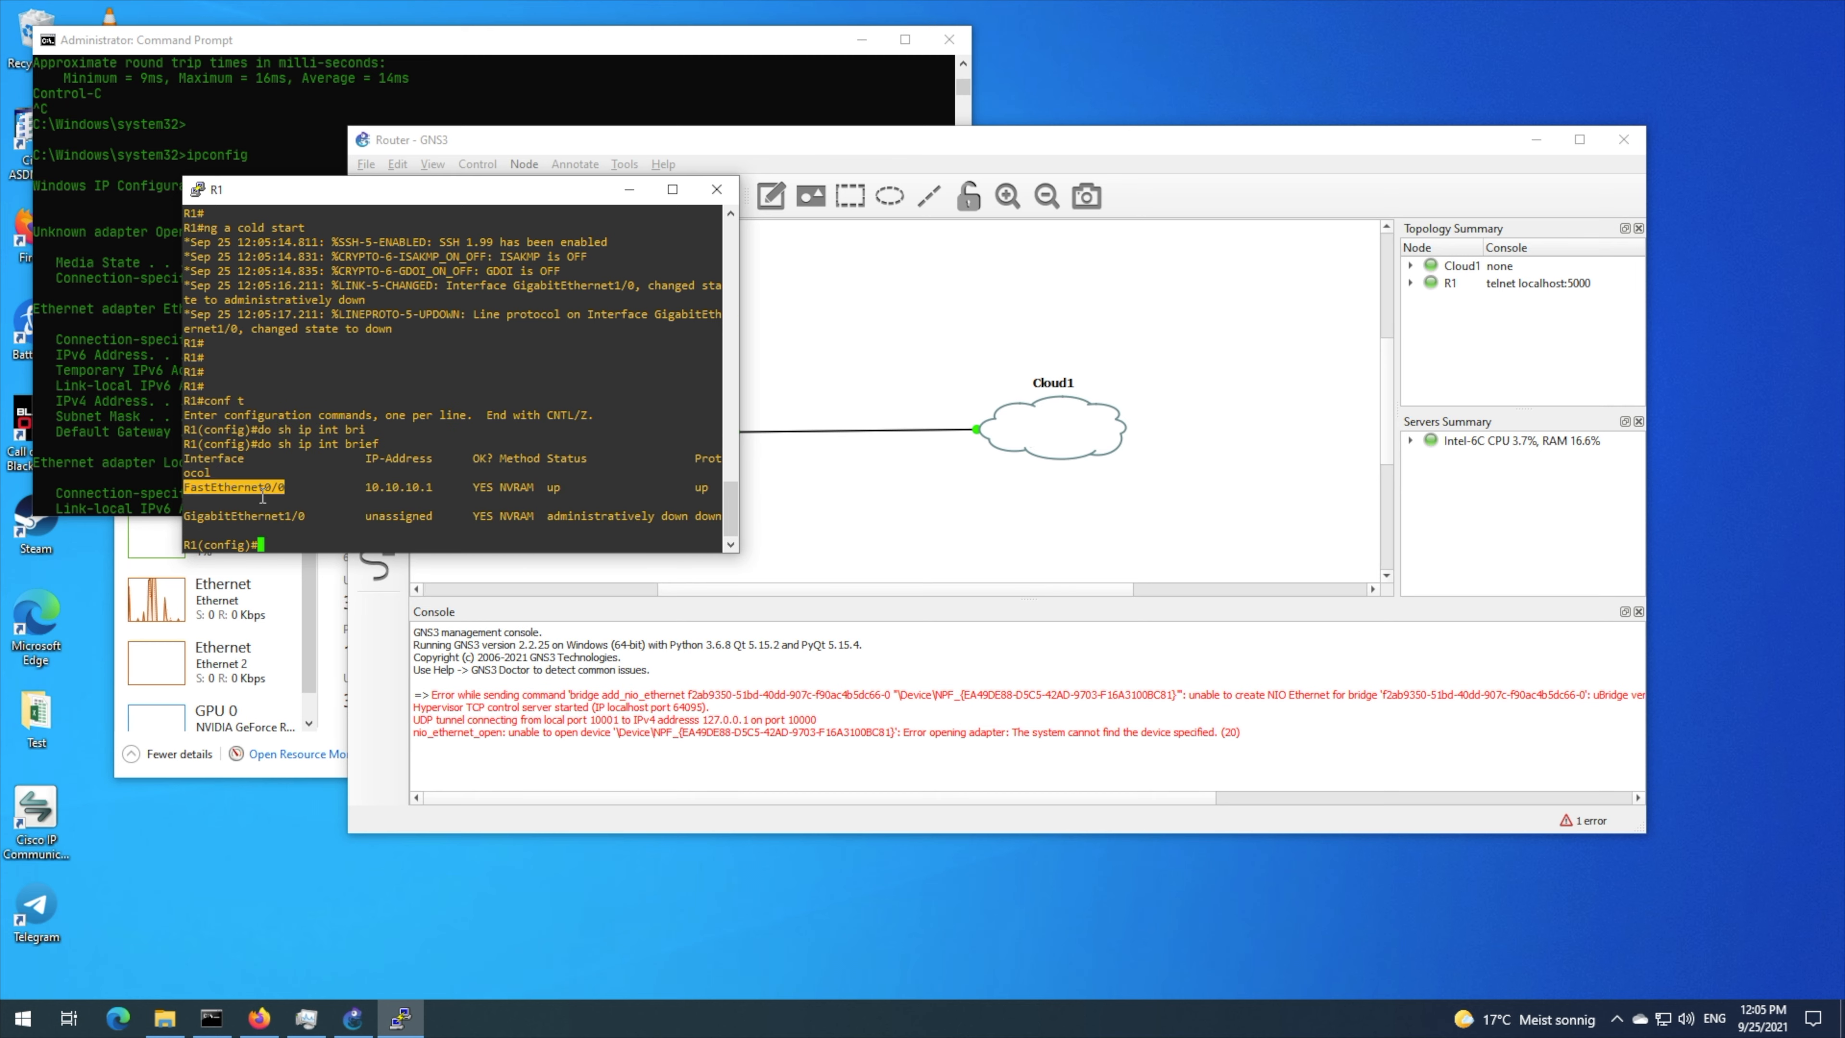
{"action": "type", "text": "int"}
{"action": "right_click", "coordinate": [262, 497]}
{"action": "key", "text": "Return"}
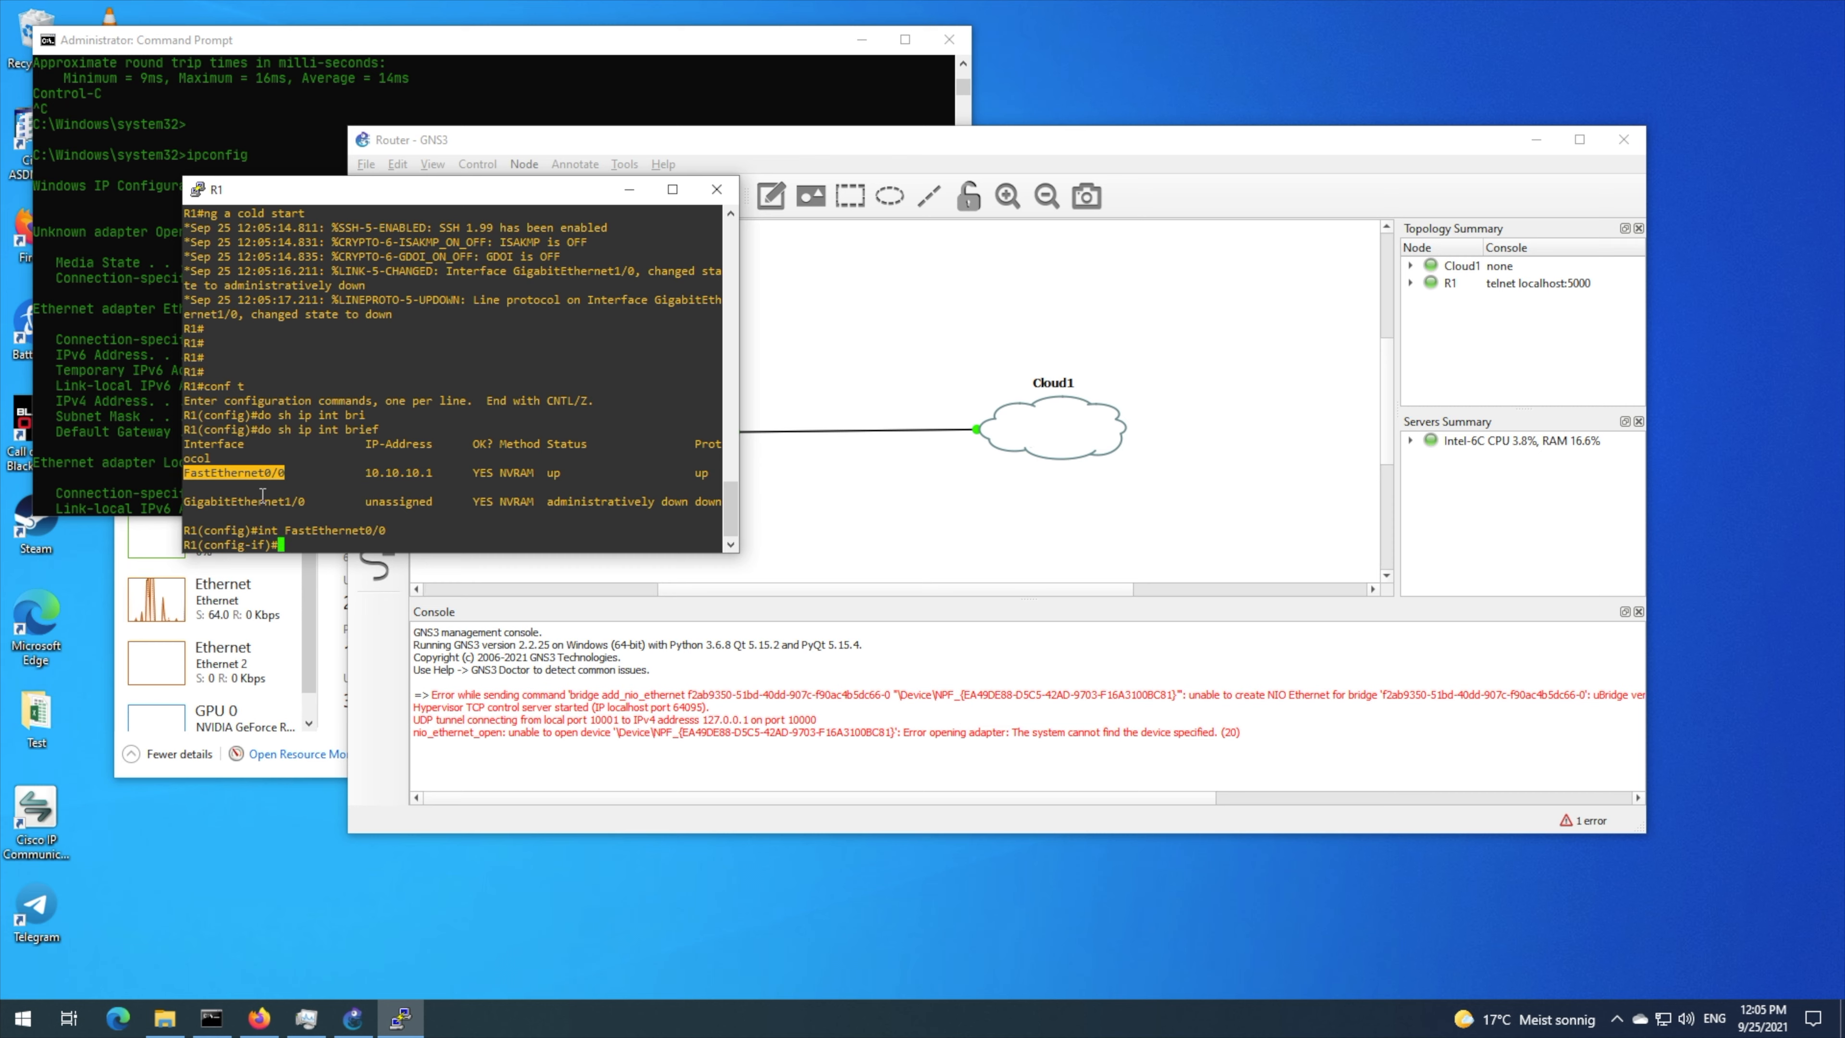
{"action": "type", "text": "no ip add i"}
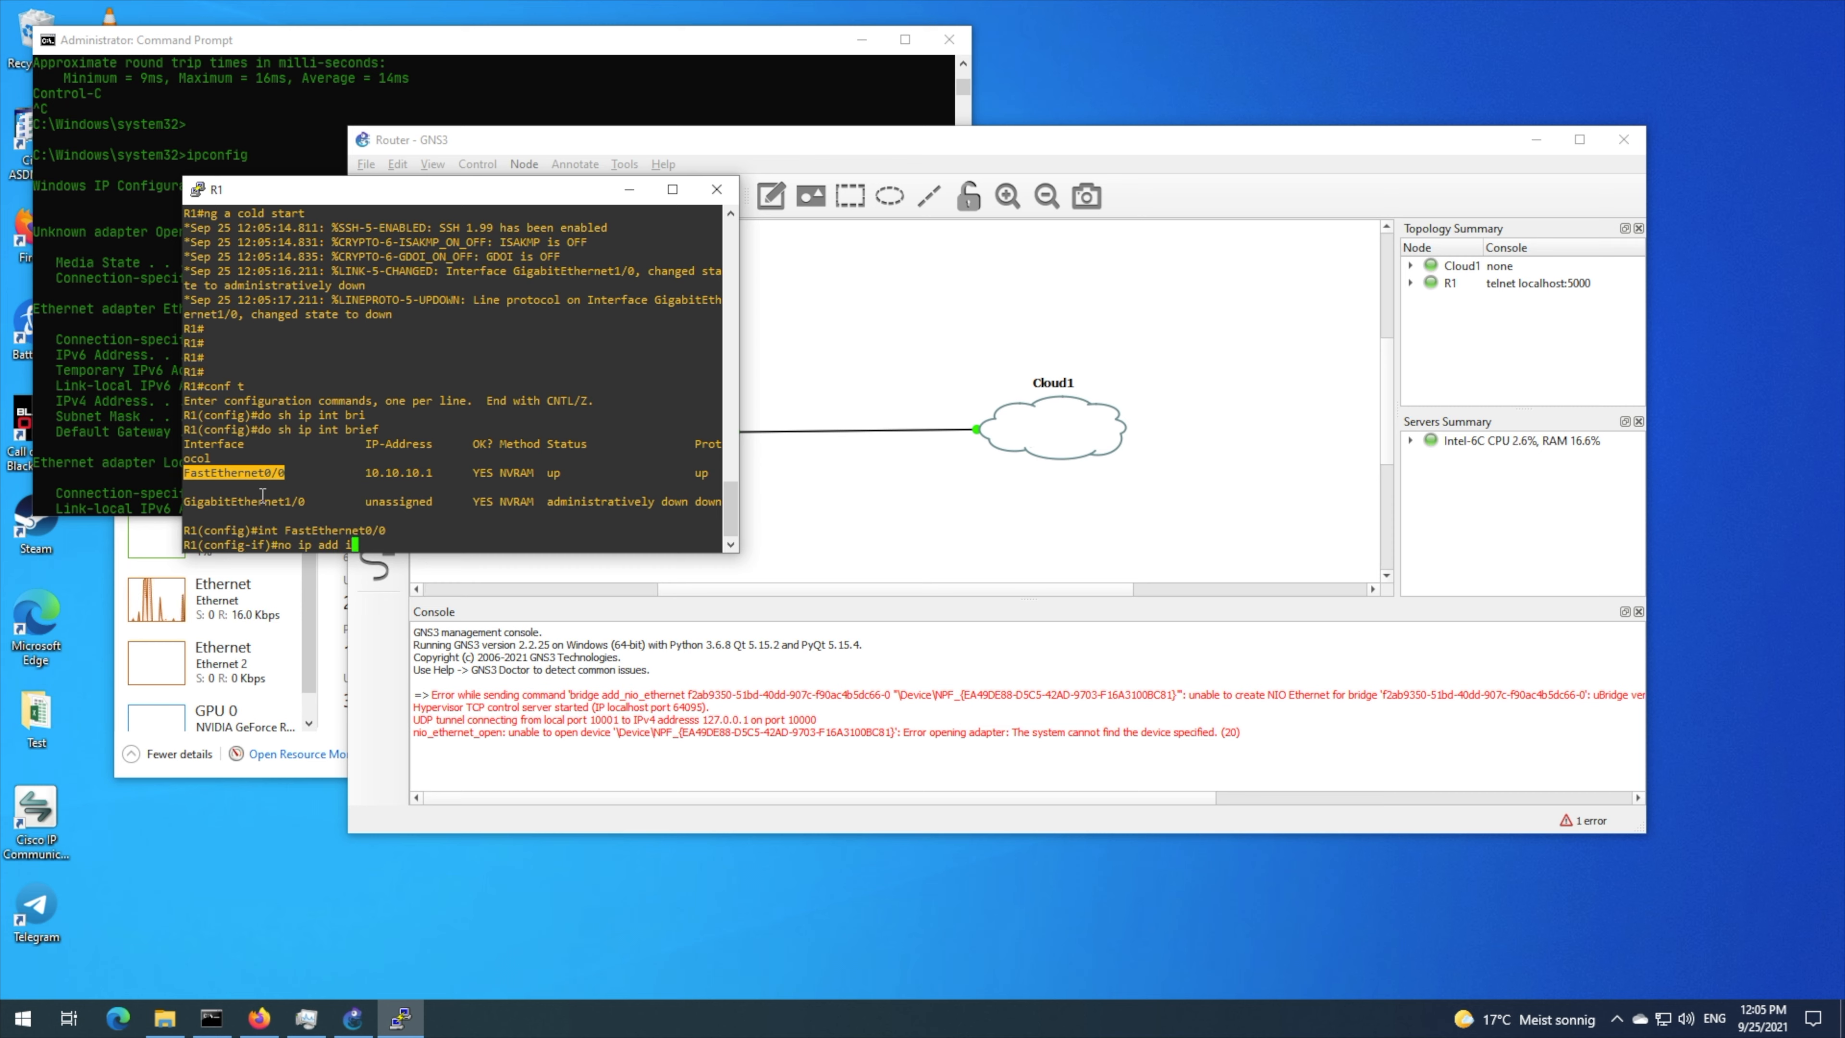
{"action": "key", "text": "BackSpace"}
{"action": "key", "text": "Return"}
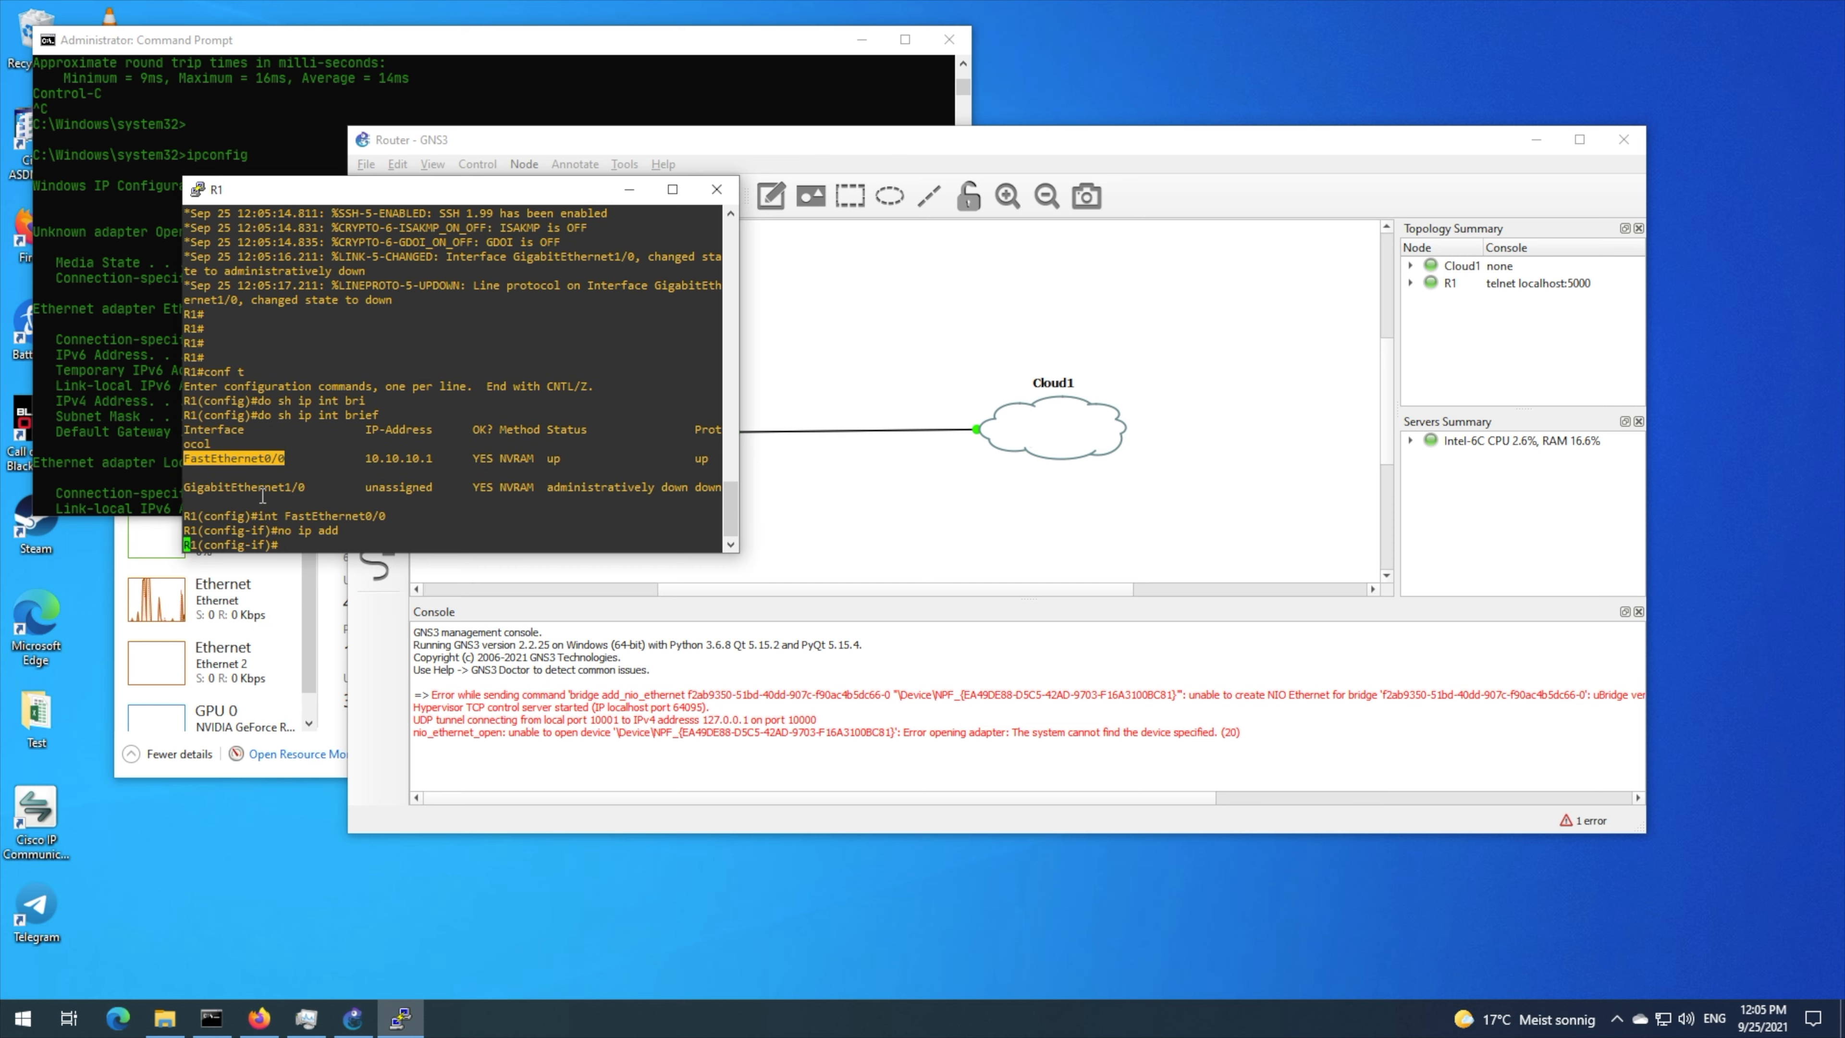
{"action": "key", "text": "Return"}
{"action": "type", "text": "ip add"}
{"action": "right_click", "coordinate": [328, 482]}
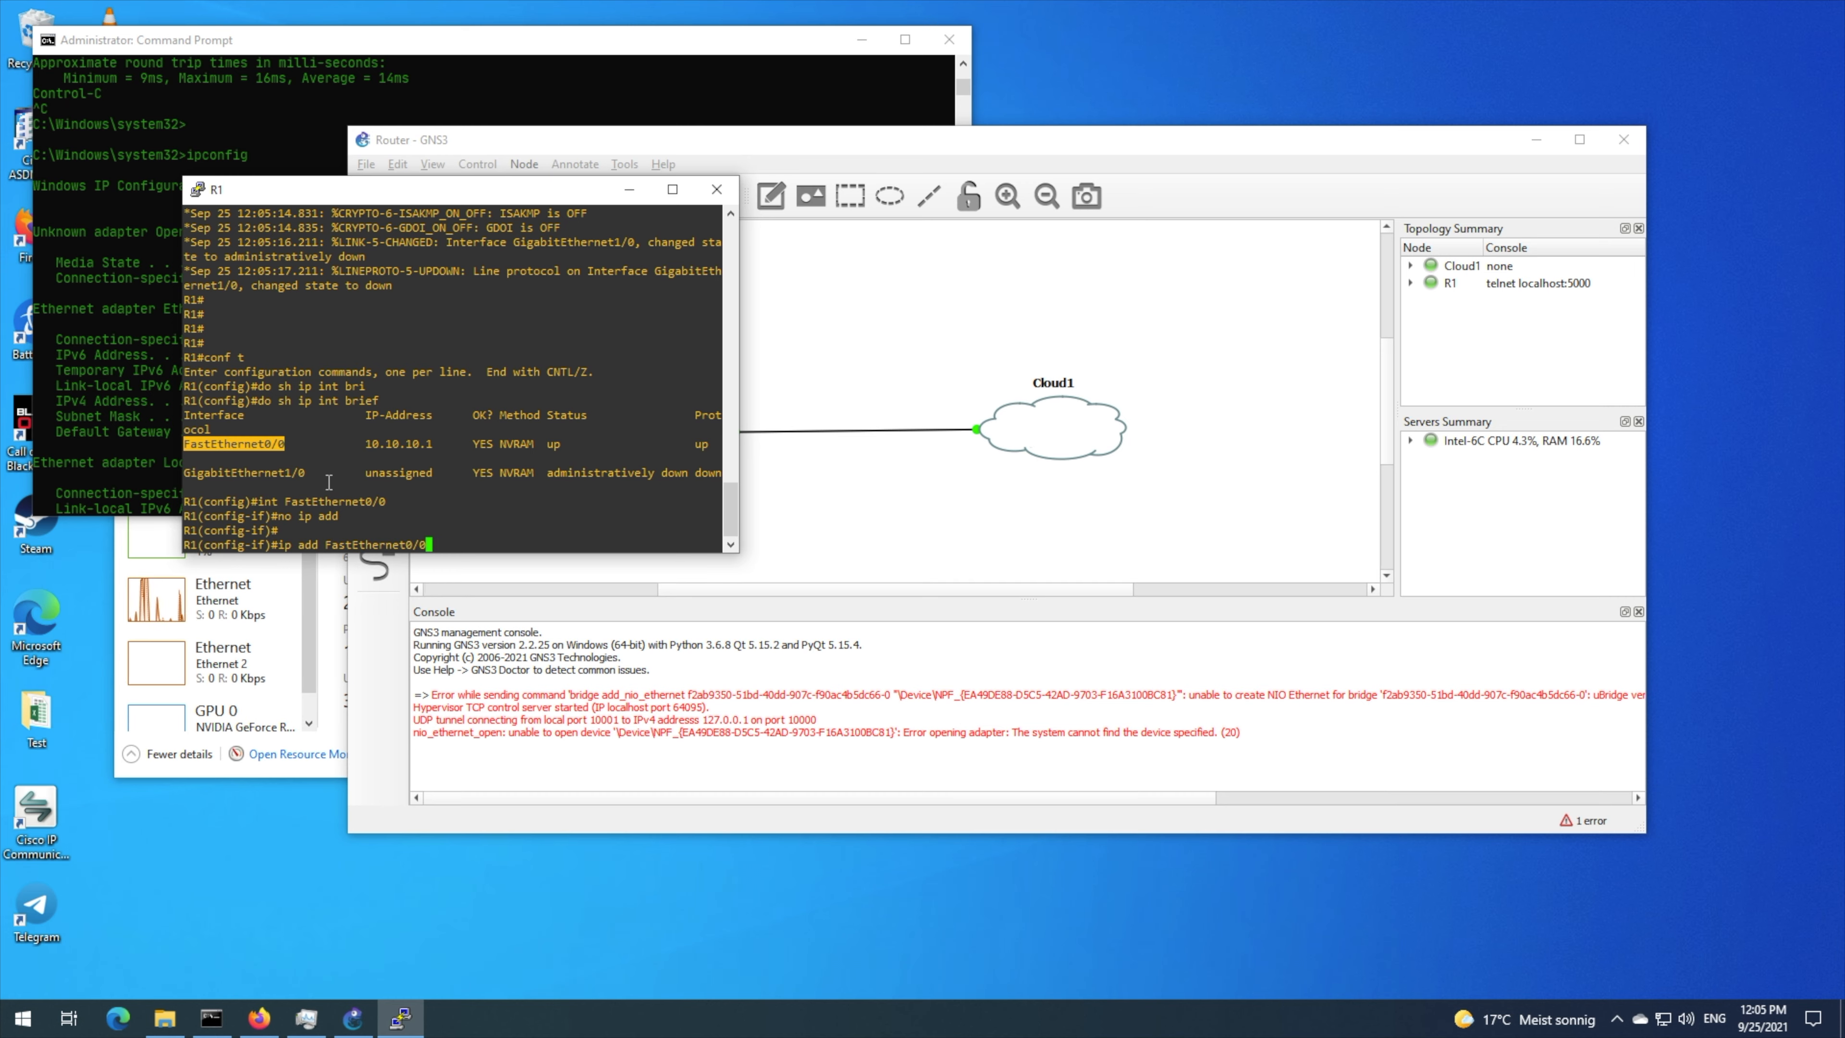
{"action": "key", "text": "BackSpace"}
{"action": "key", "text": "BackSpace"}
{"action": "key", "text": "BackSpace"}
{"action": "key", "text": "BackSpace"}
{"action": "key", "text": "BackSpace"}
{"action": "key", "text": "BackSpace"}
{"action": "key", "text": "BackSpace"}
{"action": "key", "text": "BackSpace"}
{"action": "key", "text": "BackSpace"}
{"action": "key", "text": "BackSpace"}
{"action": "key", "text": "BackSpace"}
{"action": "key", "text": "BackSpace"}
{"action": "key", "text": "BackSpace"}
{"action": "key", "text": "BackSpace"}
{"action": "key", "text": "BackSpace"}
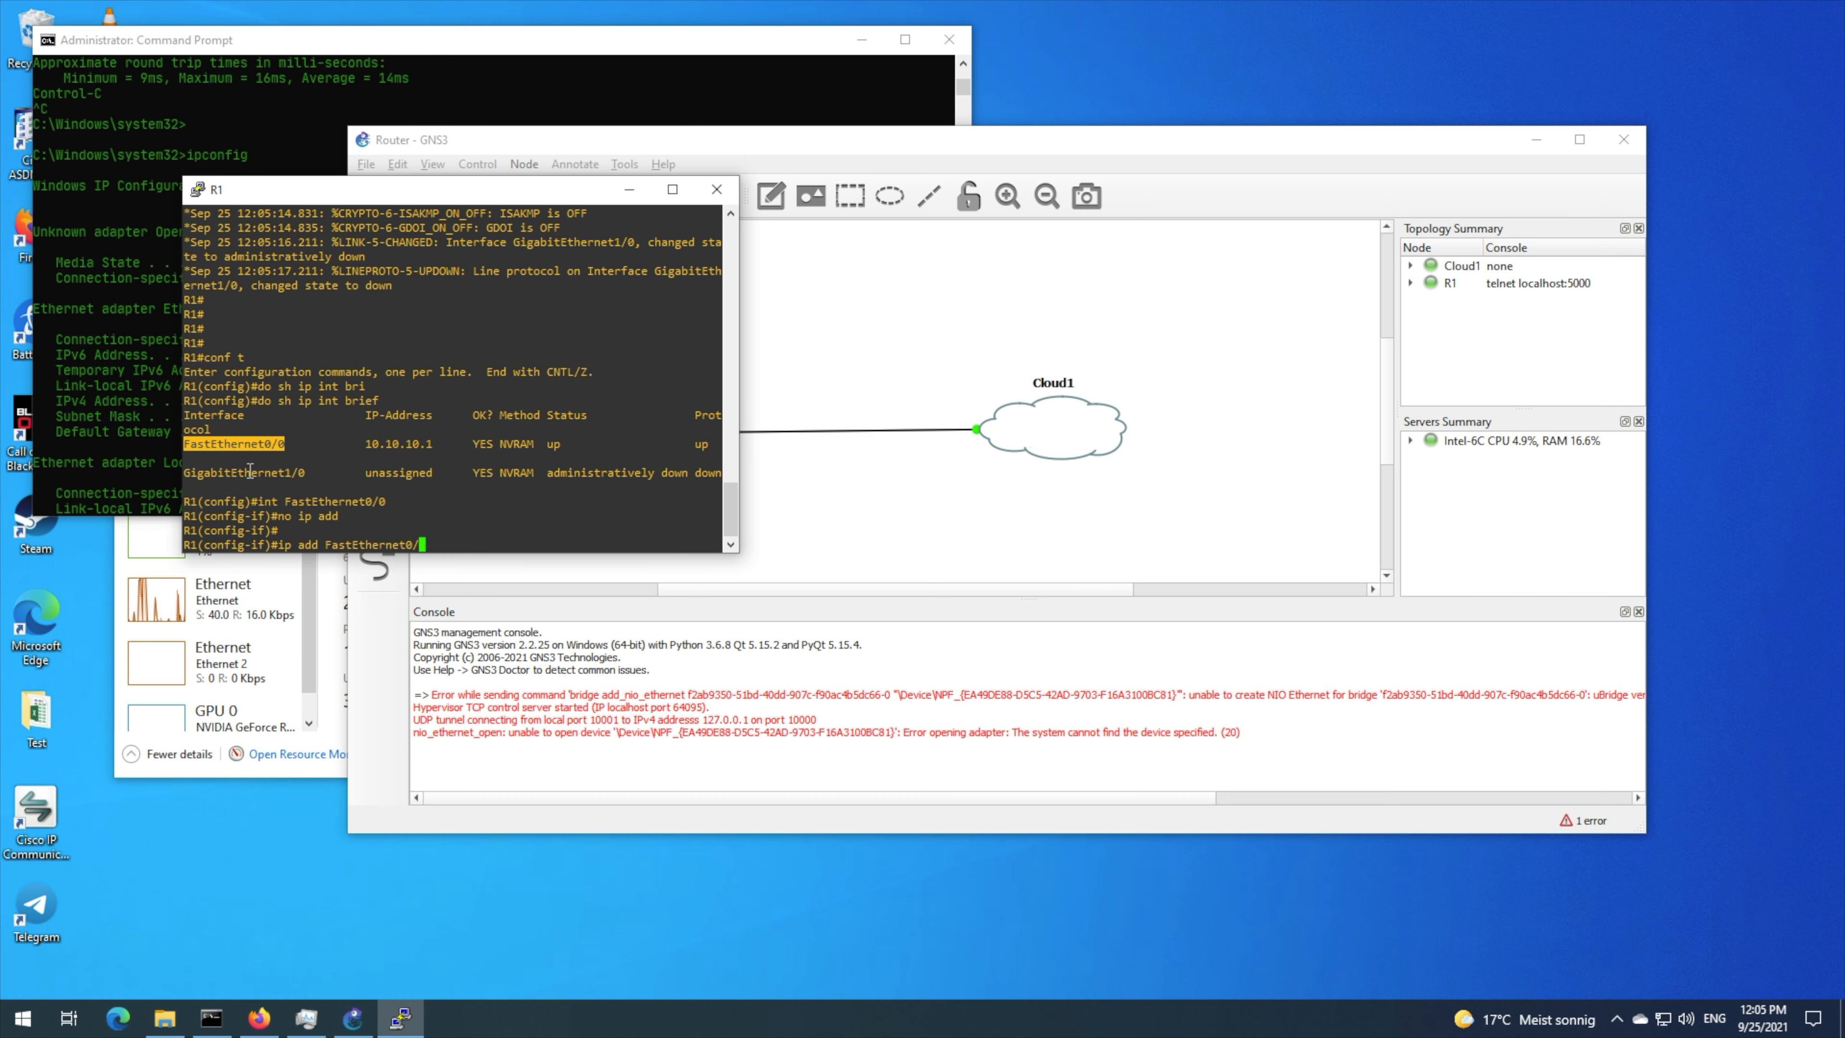
- Copy the Ethernet adapter's IPv4 address from the Command Prompt into the pending ip add command in R1's console
{"action": "left_click", "coordinate": [132, 408]}
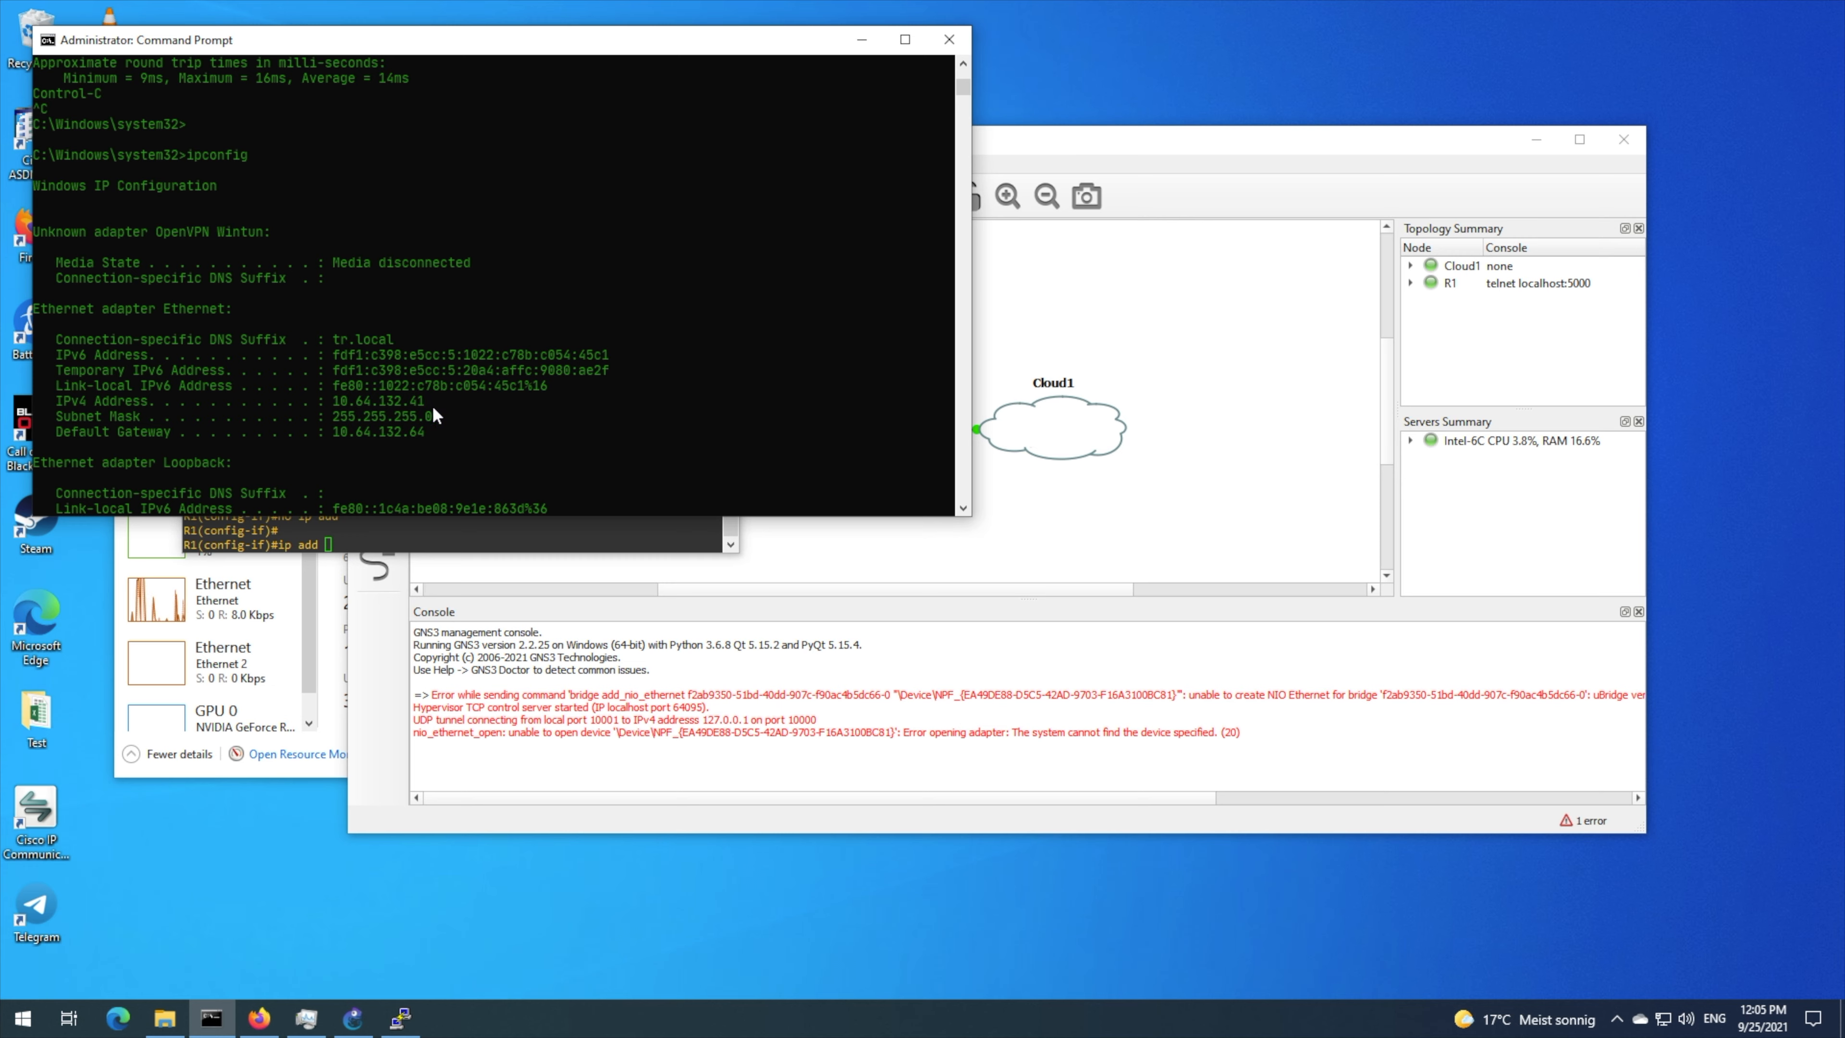
{"action": "left_click_drag", "start_coordinate": [424, 415], "coordinate": [331, 396]}
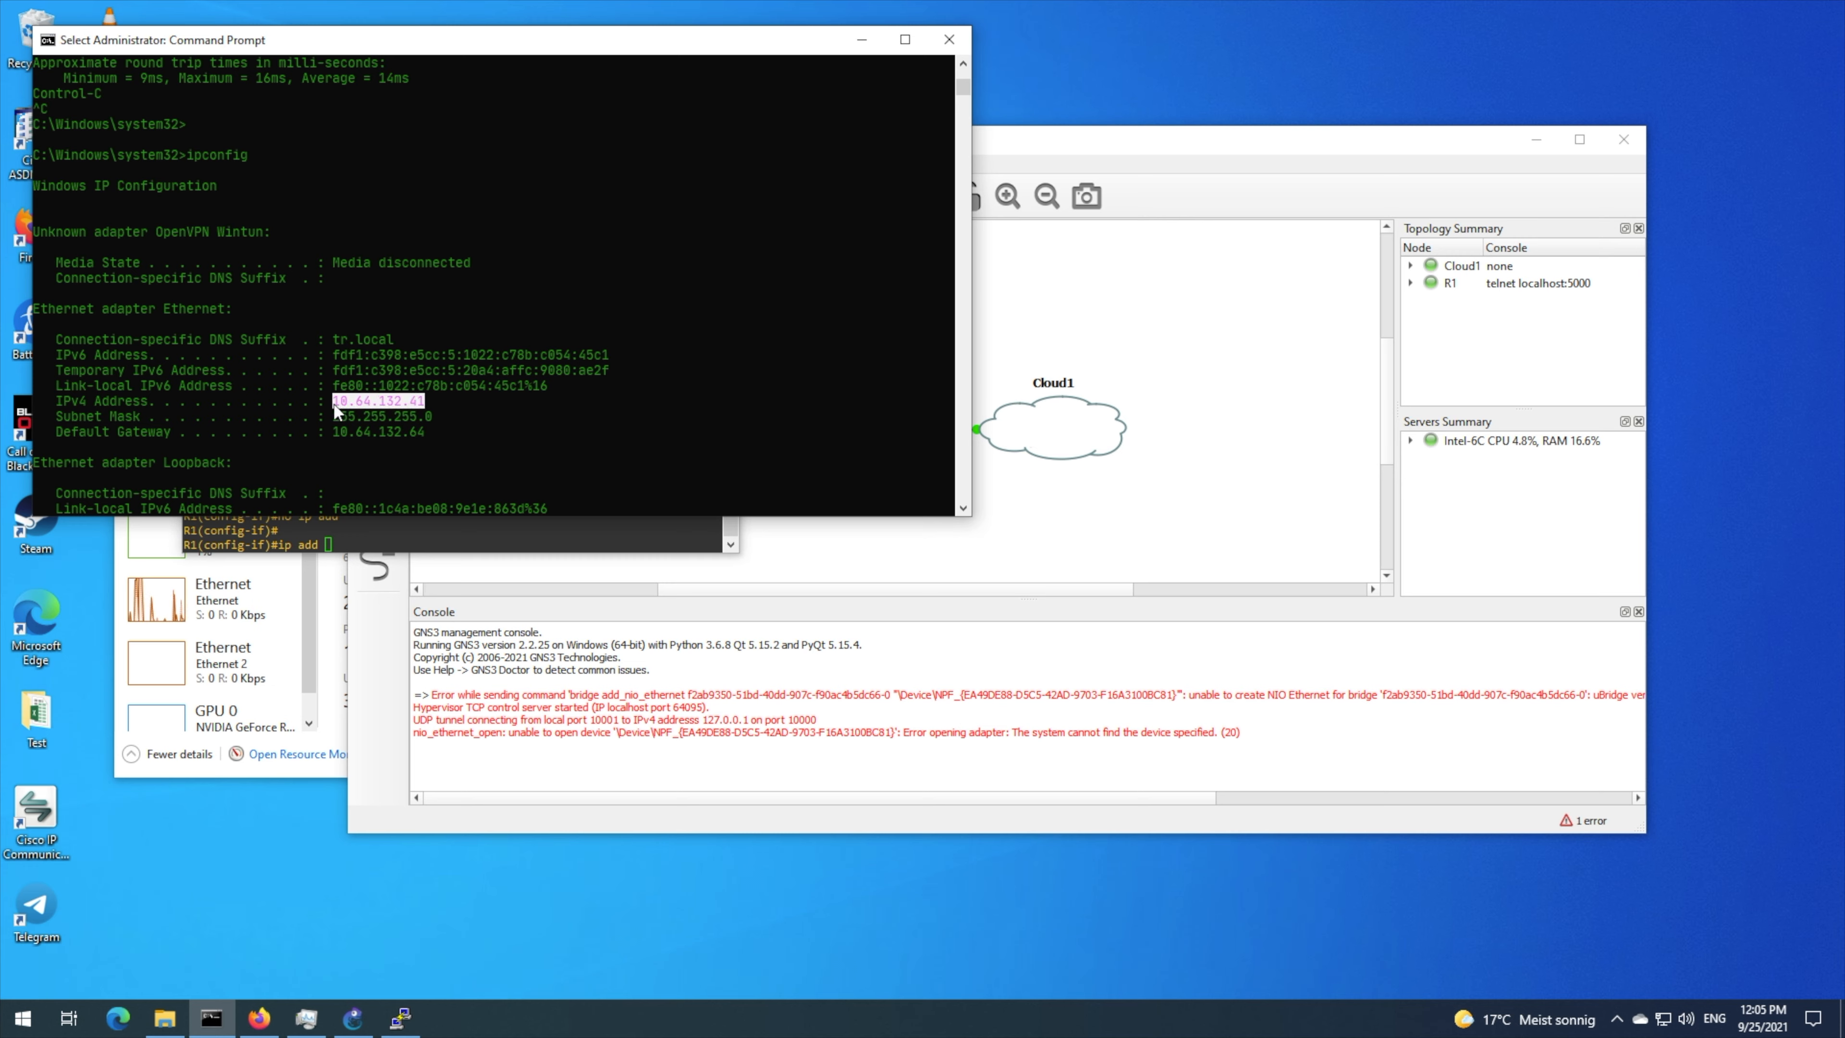
{"action": "right_click", "coordinate": [342, 404]}
{"action": "left_click", "coordinate": [390, 549]}
{"action": "right_click", "coordinate": [408, 486]}
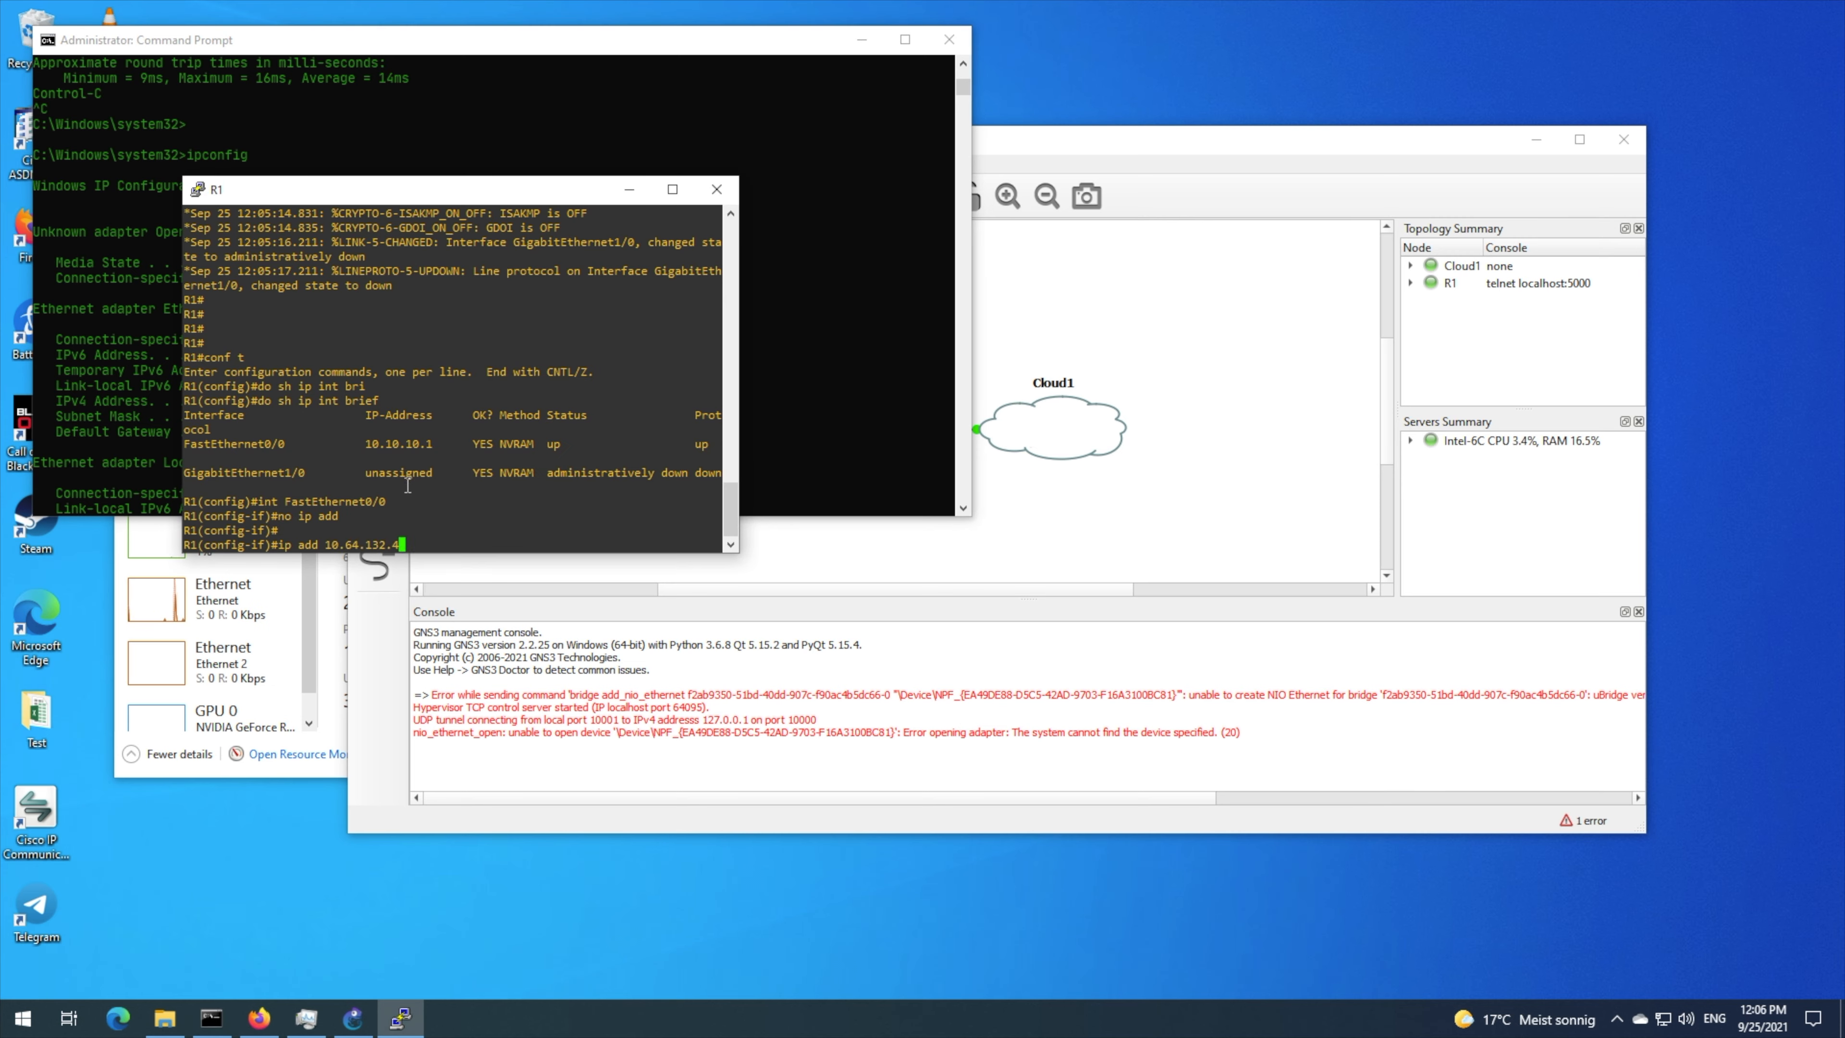
- Assign FastEthernet0/0 the address 10.64.132.50 with mask 255.255.255.0 and enable the interface with no sh
{"action": "key", "text": "BackSpace"}
{"action": "type", "text": "50 "}
{"action": "type", "text": "25.255.2"}
{"action": "key", "text": "BackSpace"}
{"action": "key", "text": "BackSpace"}
{"action": "key", "text": "BackSpace"}
{"action": "key", "text": "BackSpace"}
{"action": "type", "text": ".255"}
{"action": "key", "text": "BackSpace"}
{"action": "type", "text": "5.255.255.0"}
{"action": "key", "text": "Return"}
{"action": "key", "text": "Return"}
{"action": "type", "text": "no sh"}
{"action": "key", "text": "Return"}
{"action": "key", "text": "Return"}
{"action": "key", "text": "Return"}
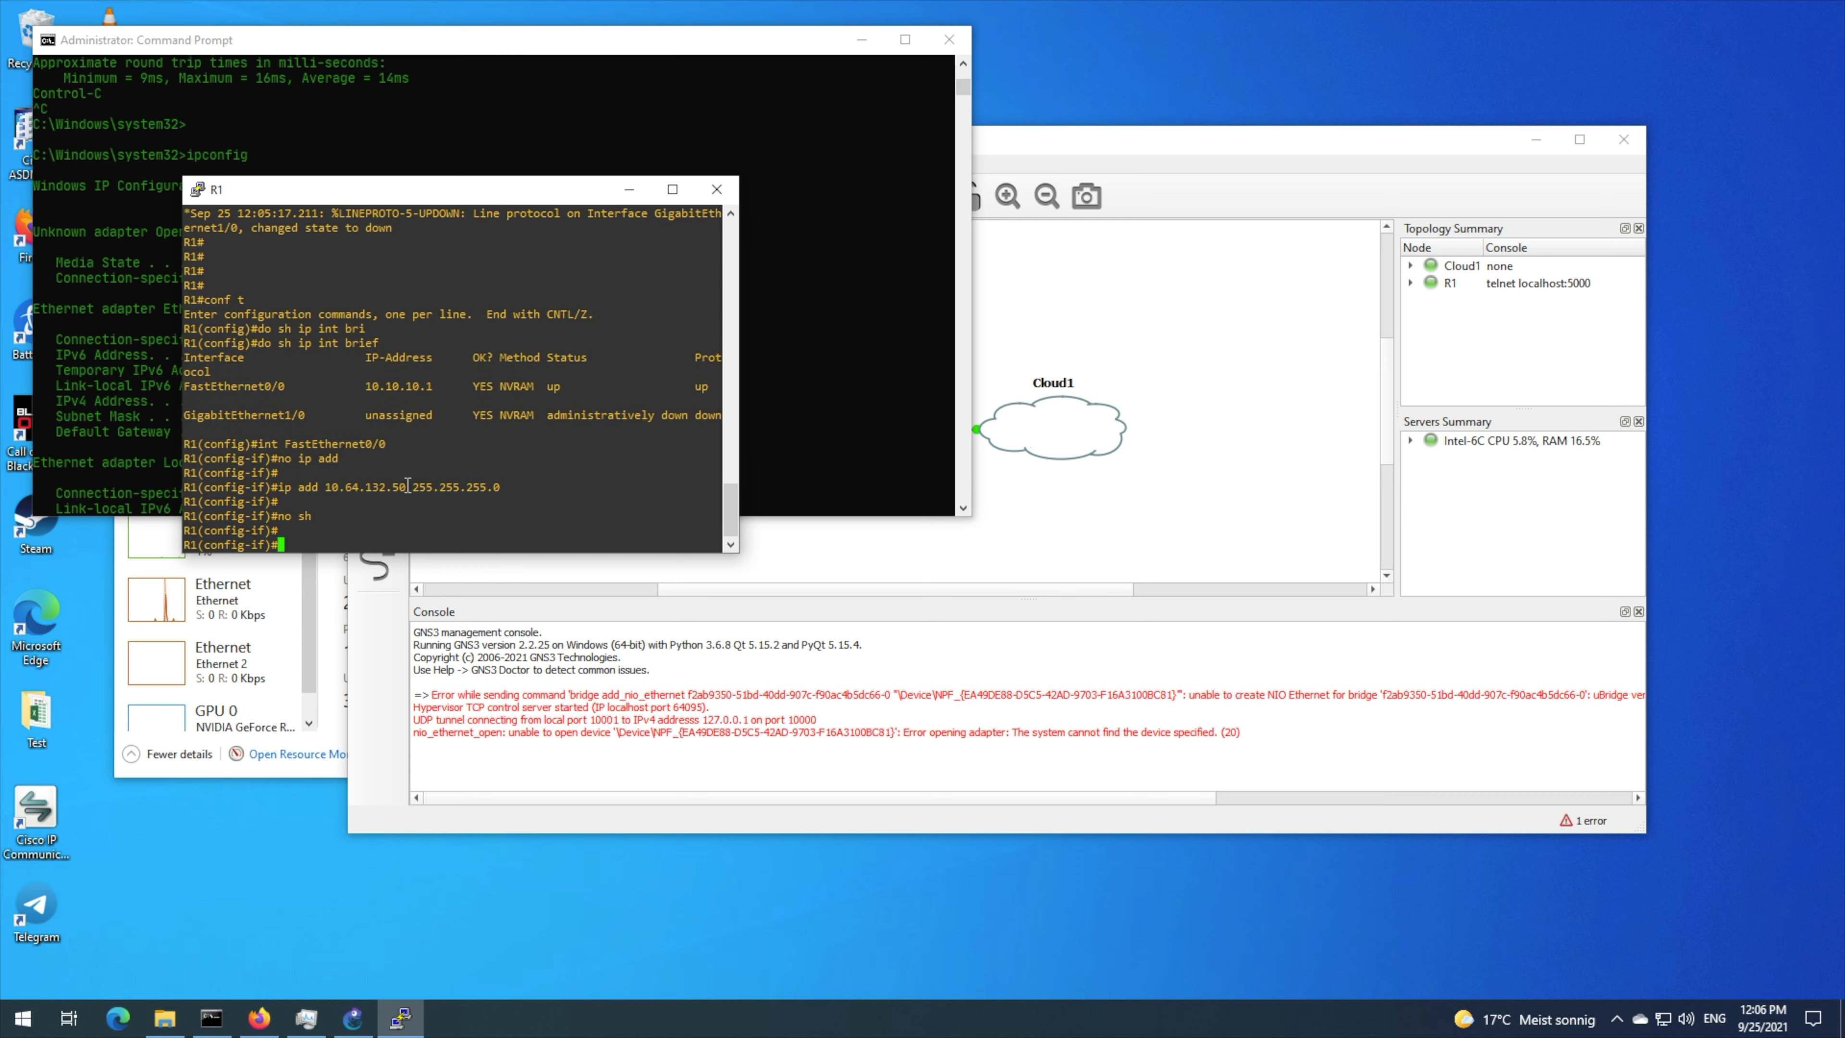
- Ping R1's own address 10.64.132.50 from interface configuration mode using do ping
{"action": "type", "text": "do ping"}
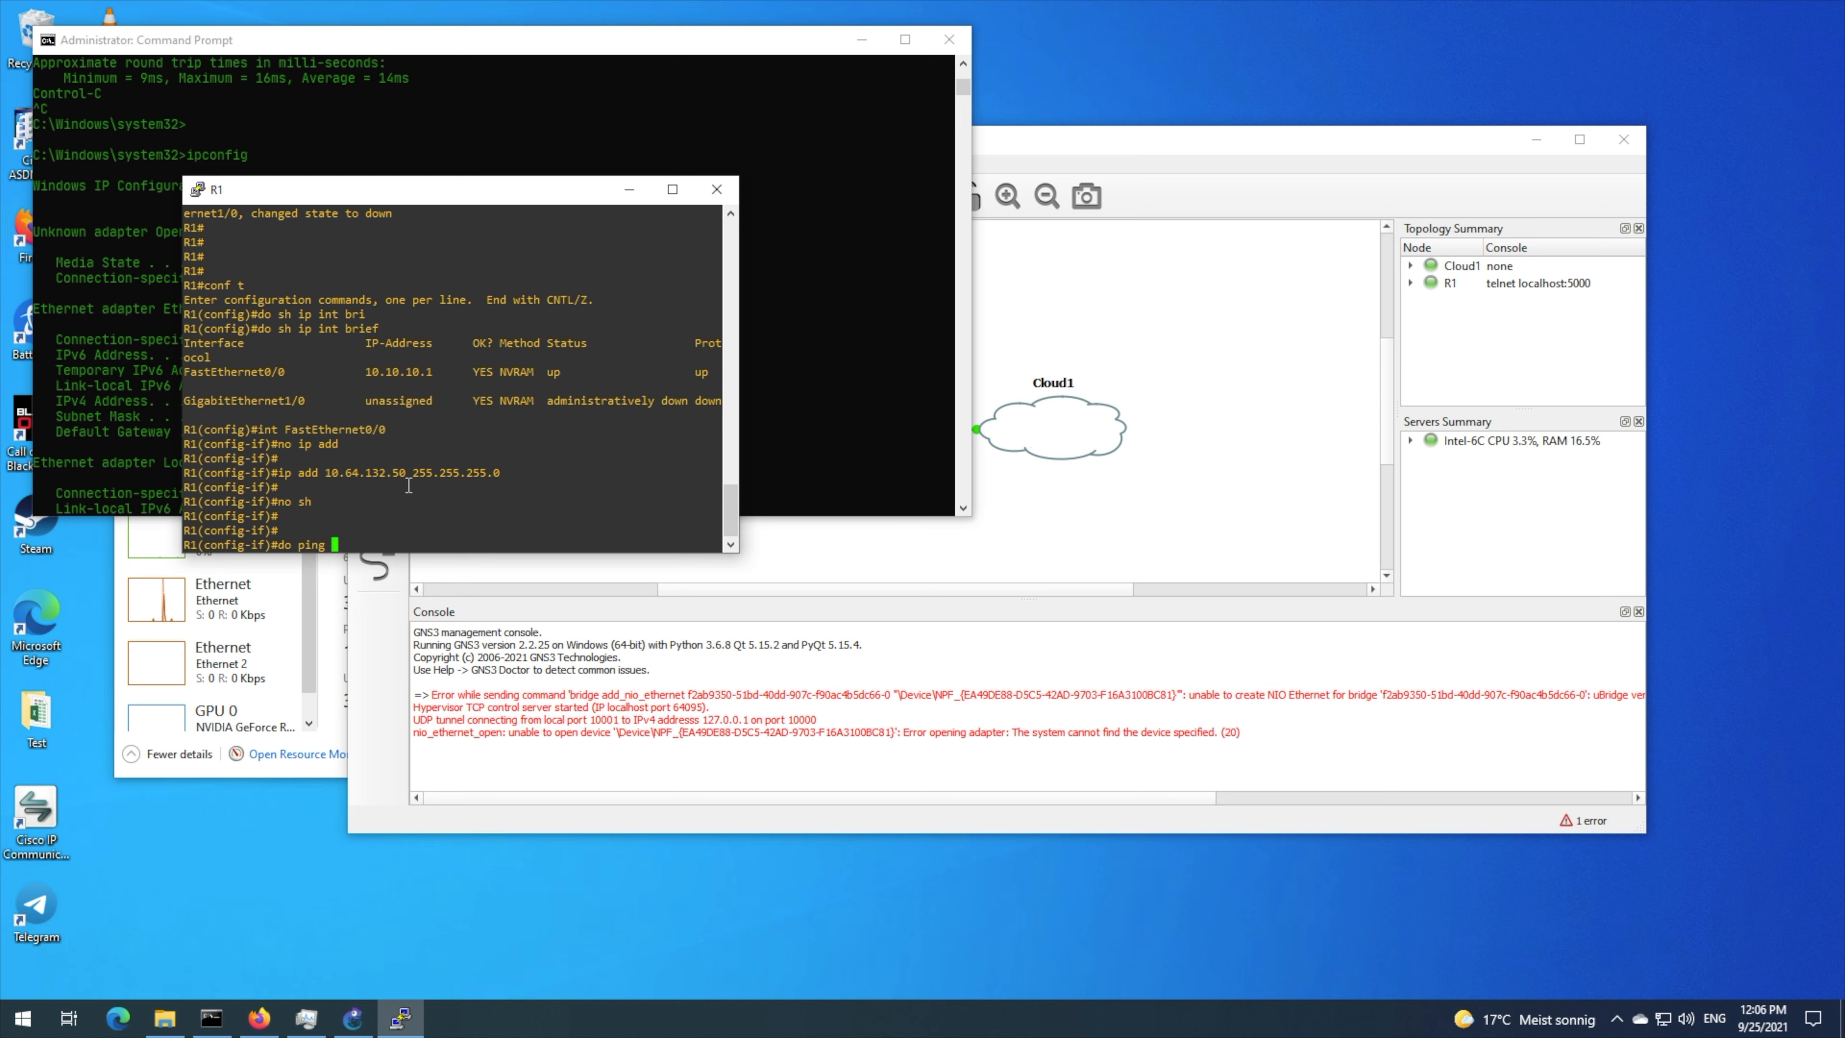
{"action": "double_click", "coordinate": [404, 474]}
{"action": "right_click", "coordinate": [698, 486]}
{"action": "key", "text": "Return"}
- Recheck the PC's Ethernet IPv4 address in the Command Prompt and ping 10.64.132.41 from R1
{"action": "key", "text": "Up"}
{"action": "key", "text": "BackSpace"}
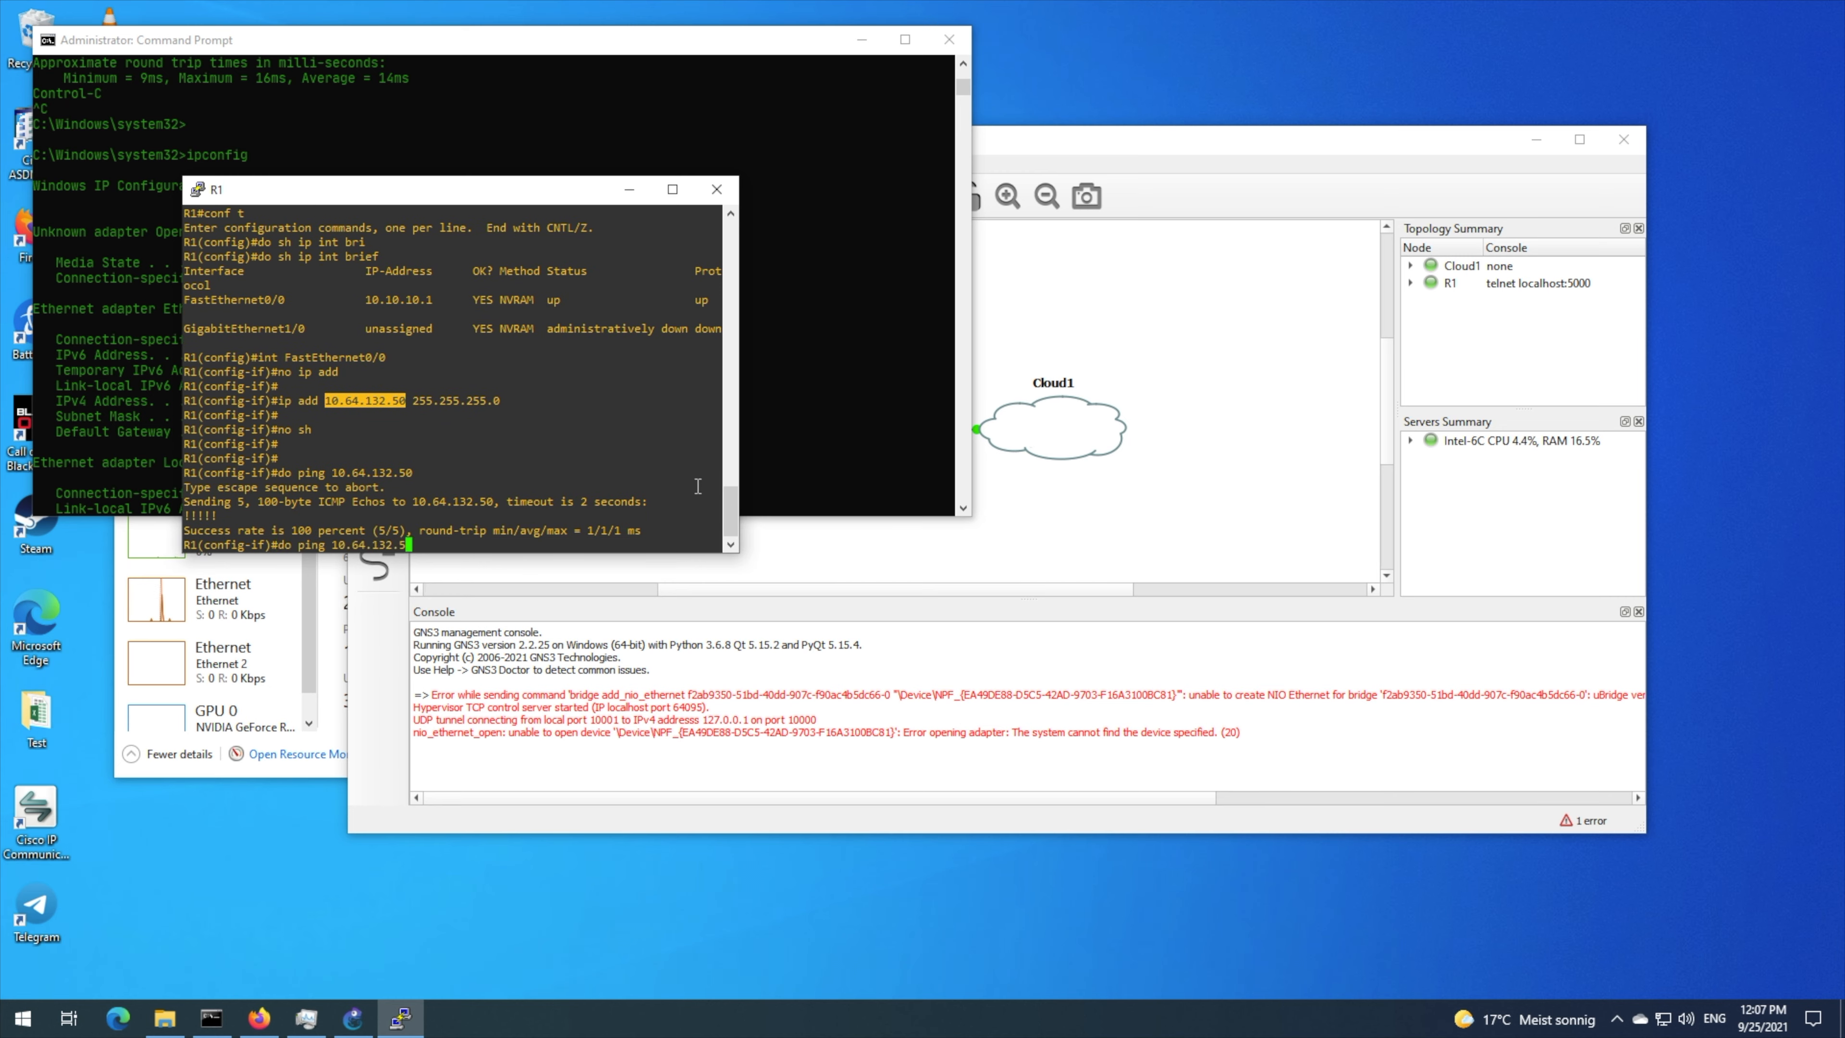
{"action": "key", "text": "BackSpace"}
{"action": "type", "text": "41"}
{"action": "key", "text": "alt+Tab"}
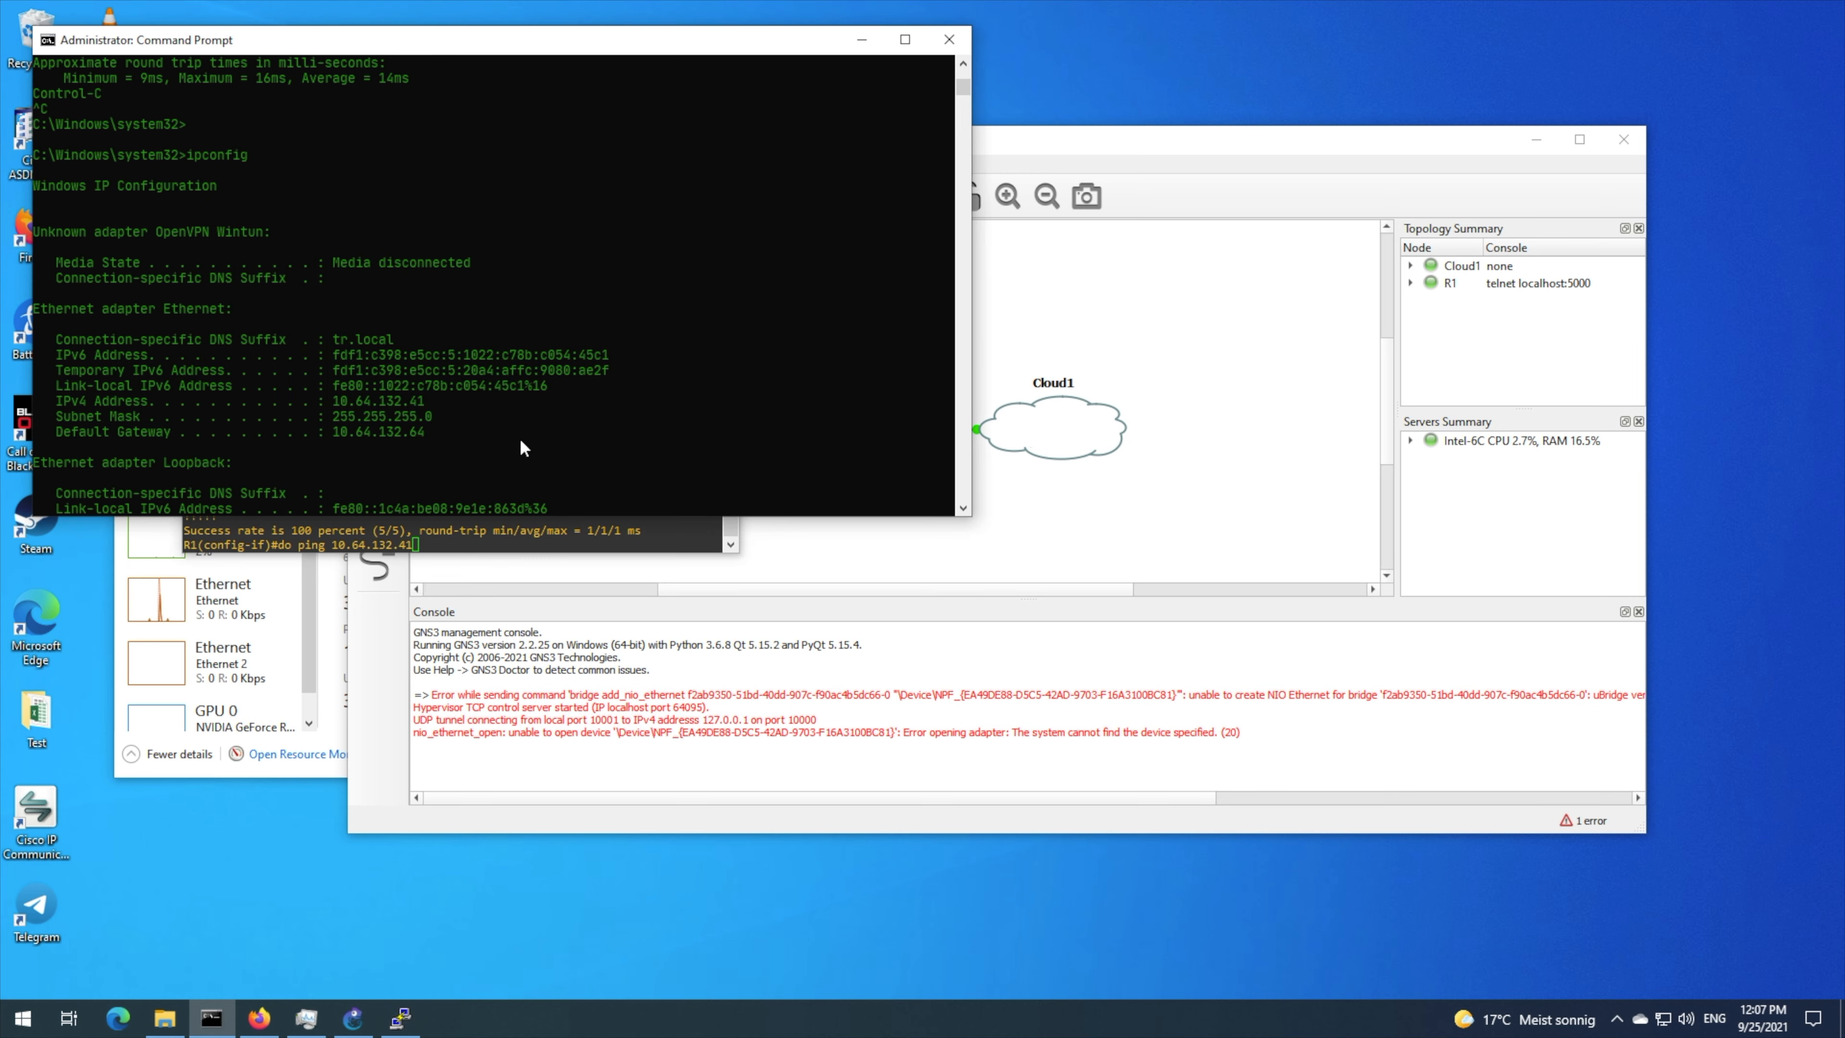
{"action": "left_click", "coordinate": [549, 537]}
{"action": "key", "text": "Return"}
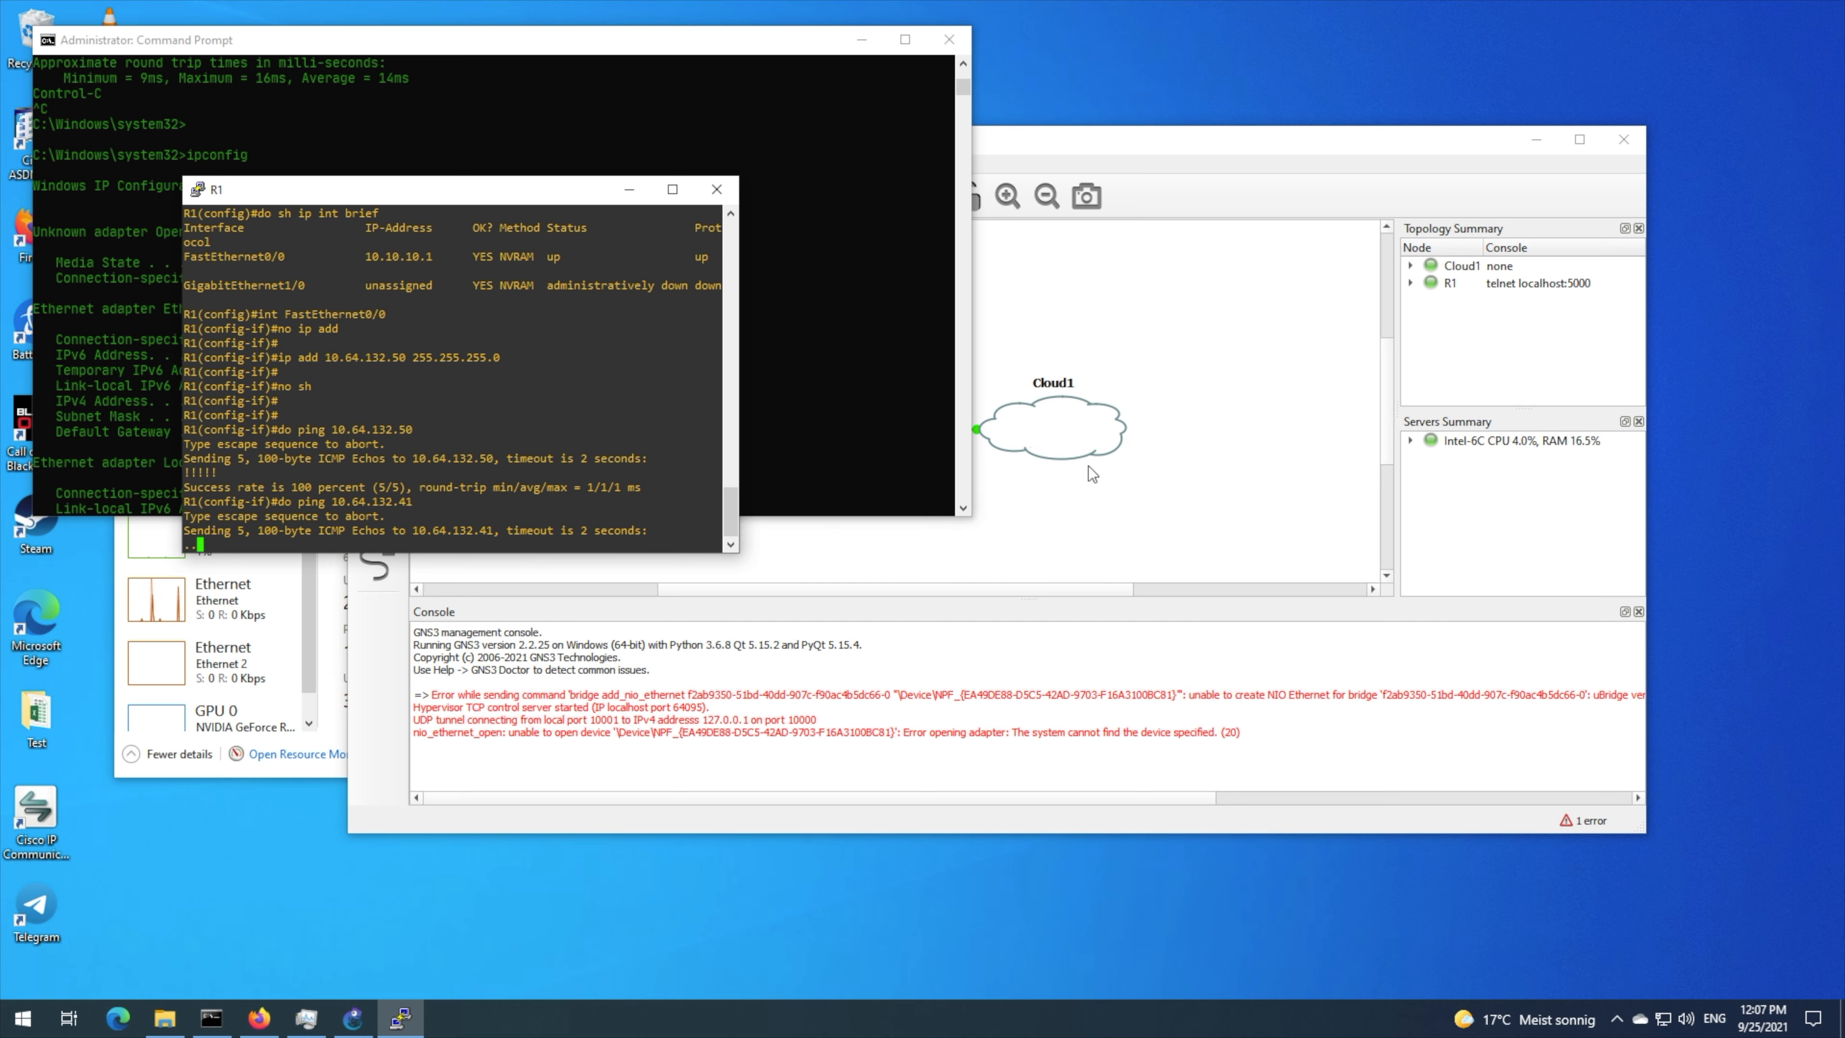
- Check the Ethernet interfaces listed in Cloud1's configuration and close it without making changes
{"action": "right_click", "coordinate": [1074, 449]}
{"action": "left_click", "coordinate": [1124, 460]}
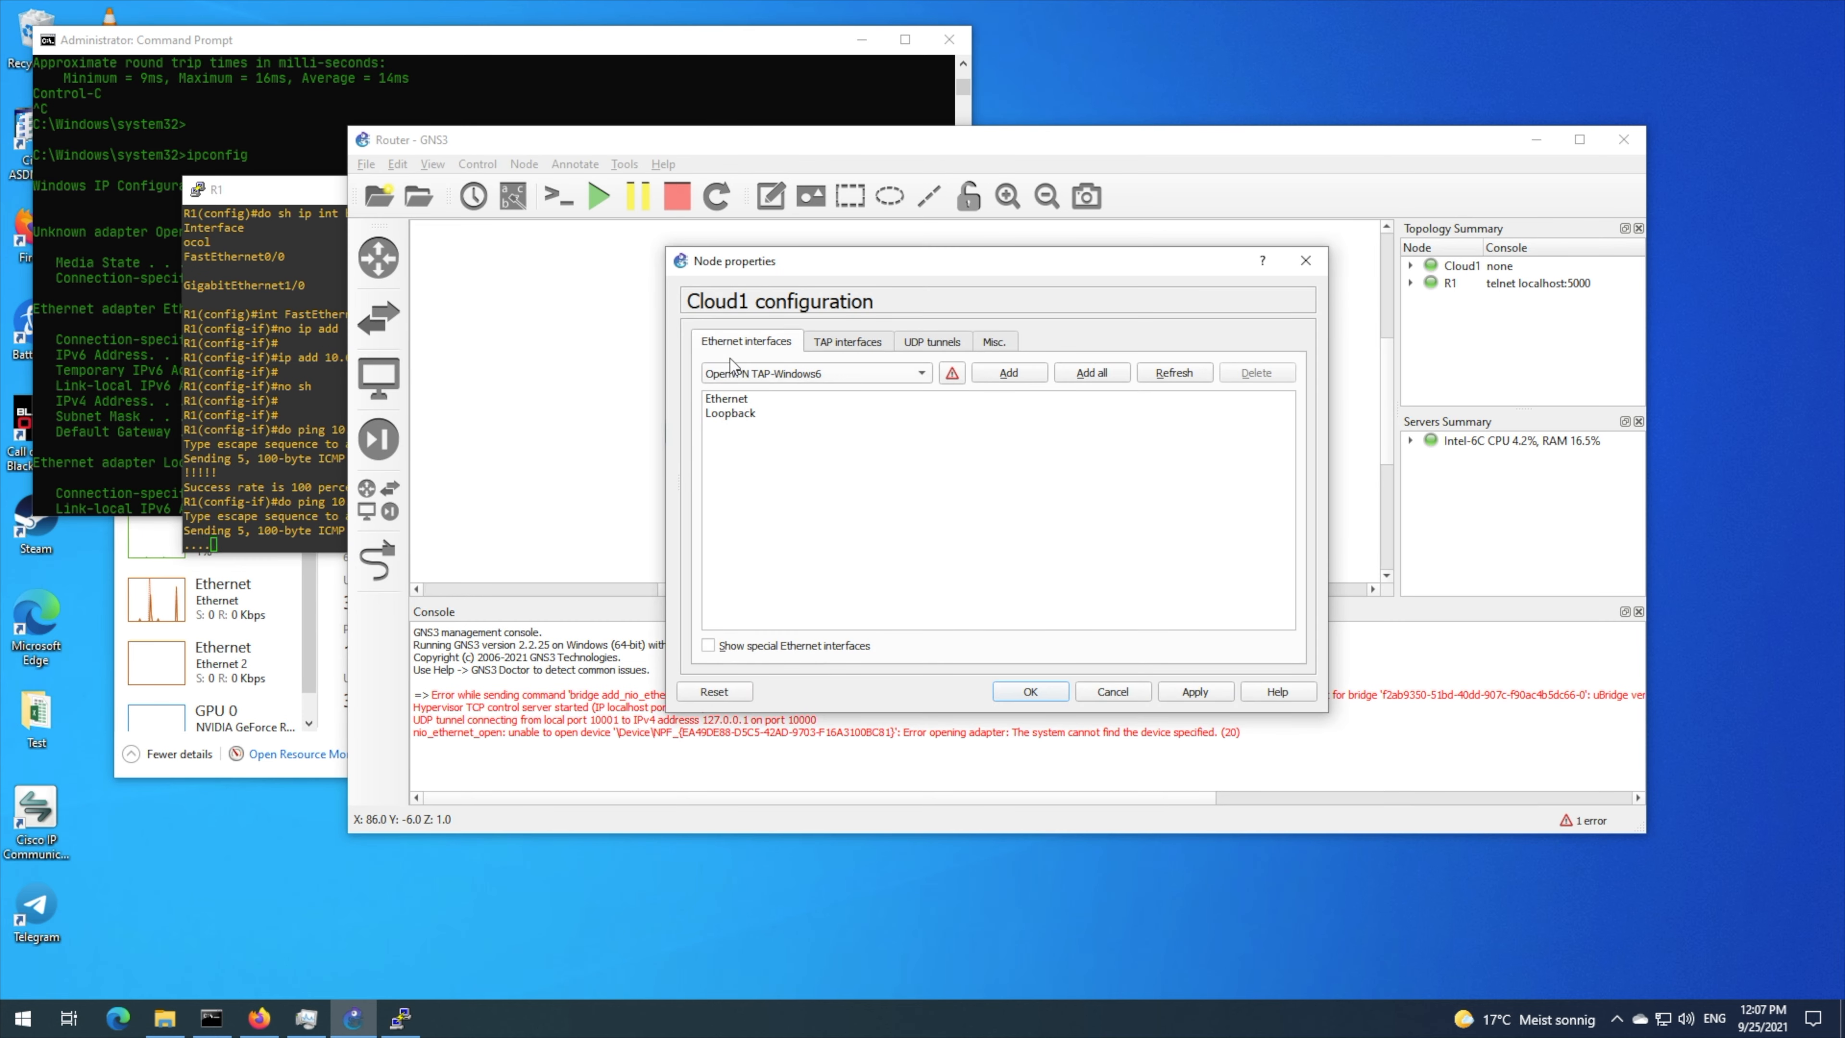
{"action": "left_click", "coordinate": [1113, 690]}
- Return to R1's console and ping the default gateway at 10.64.132.64
{"action": "left_click", "coordinate": [294, 519]}
{"action": "key", "text": "Up"}
{"action": "key", "text": "BackSpace"}
{"action": "key", "text": "BackSpace"}
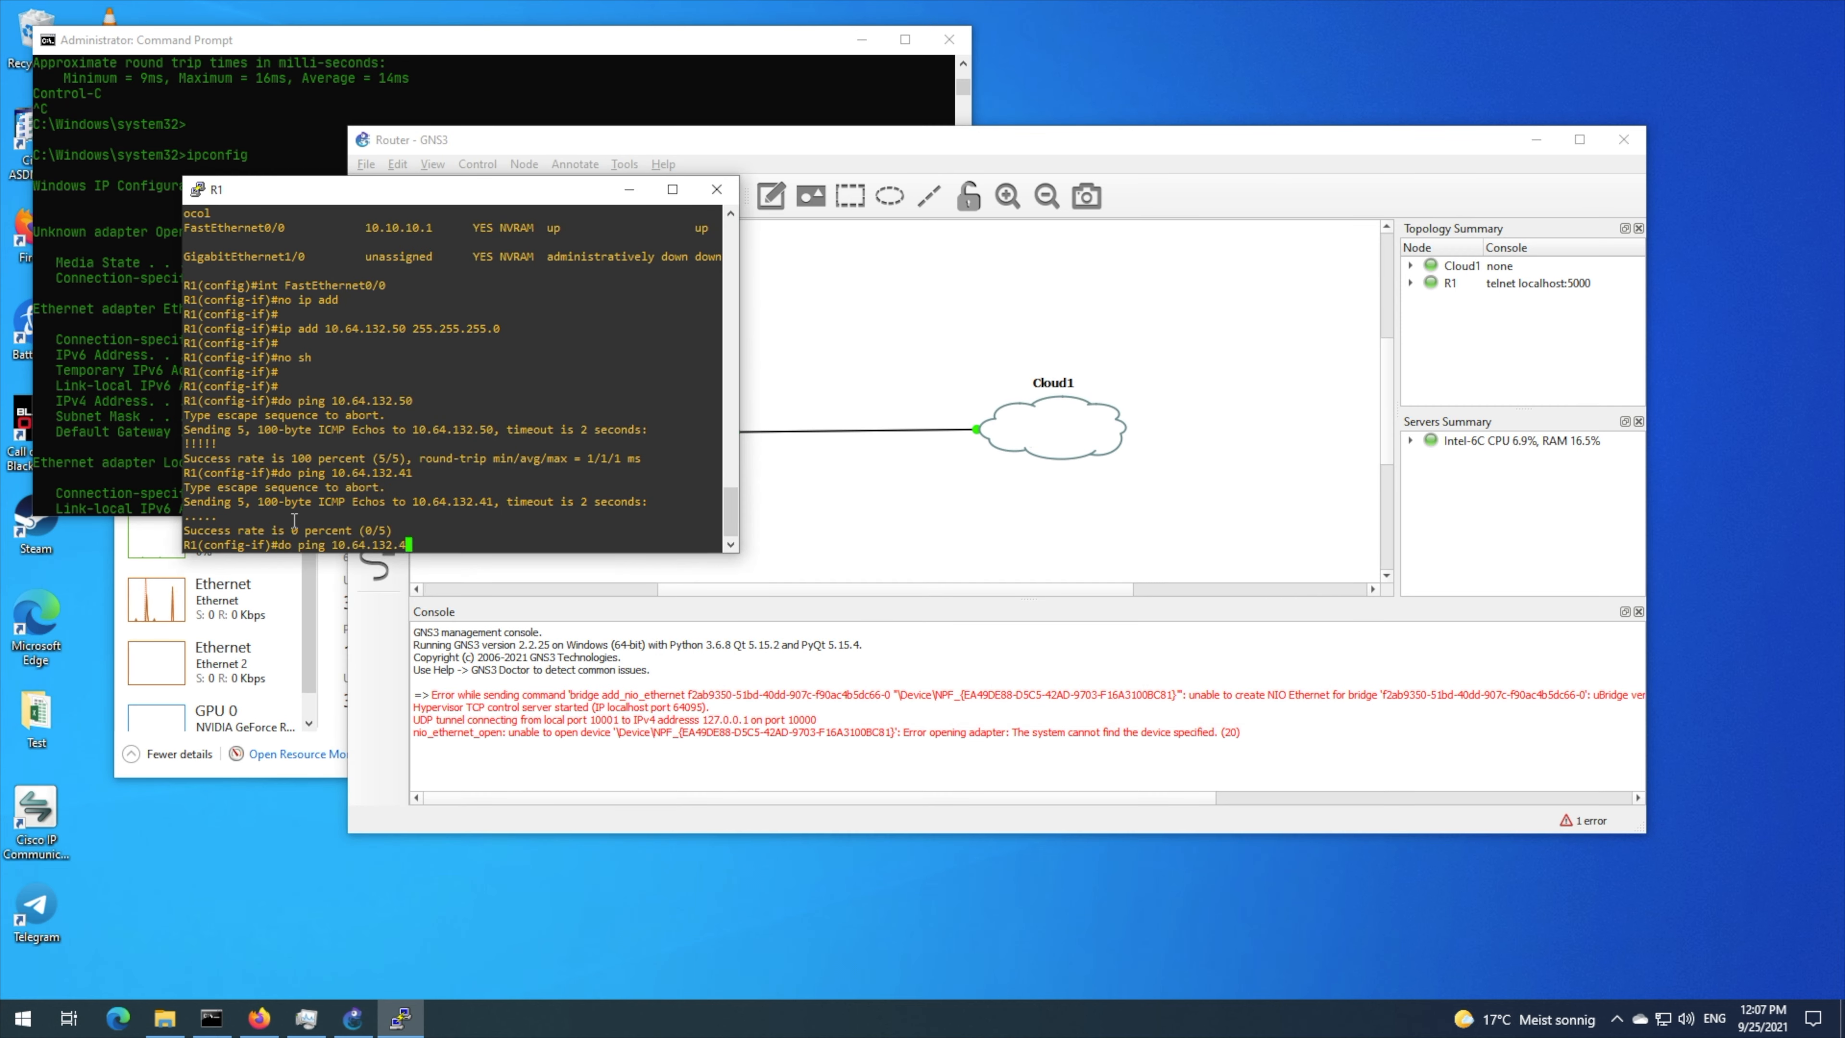
{"action": "type", "text": "64"}
{"action": "key", "text": "Return"}
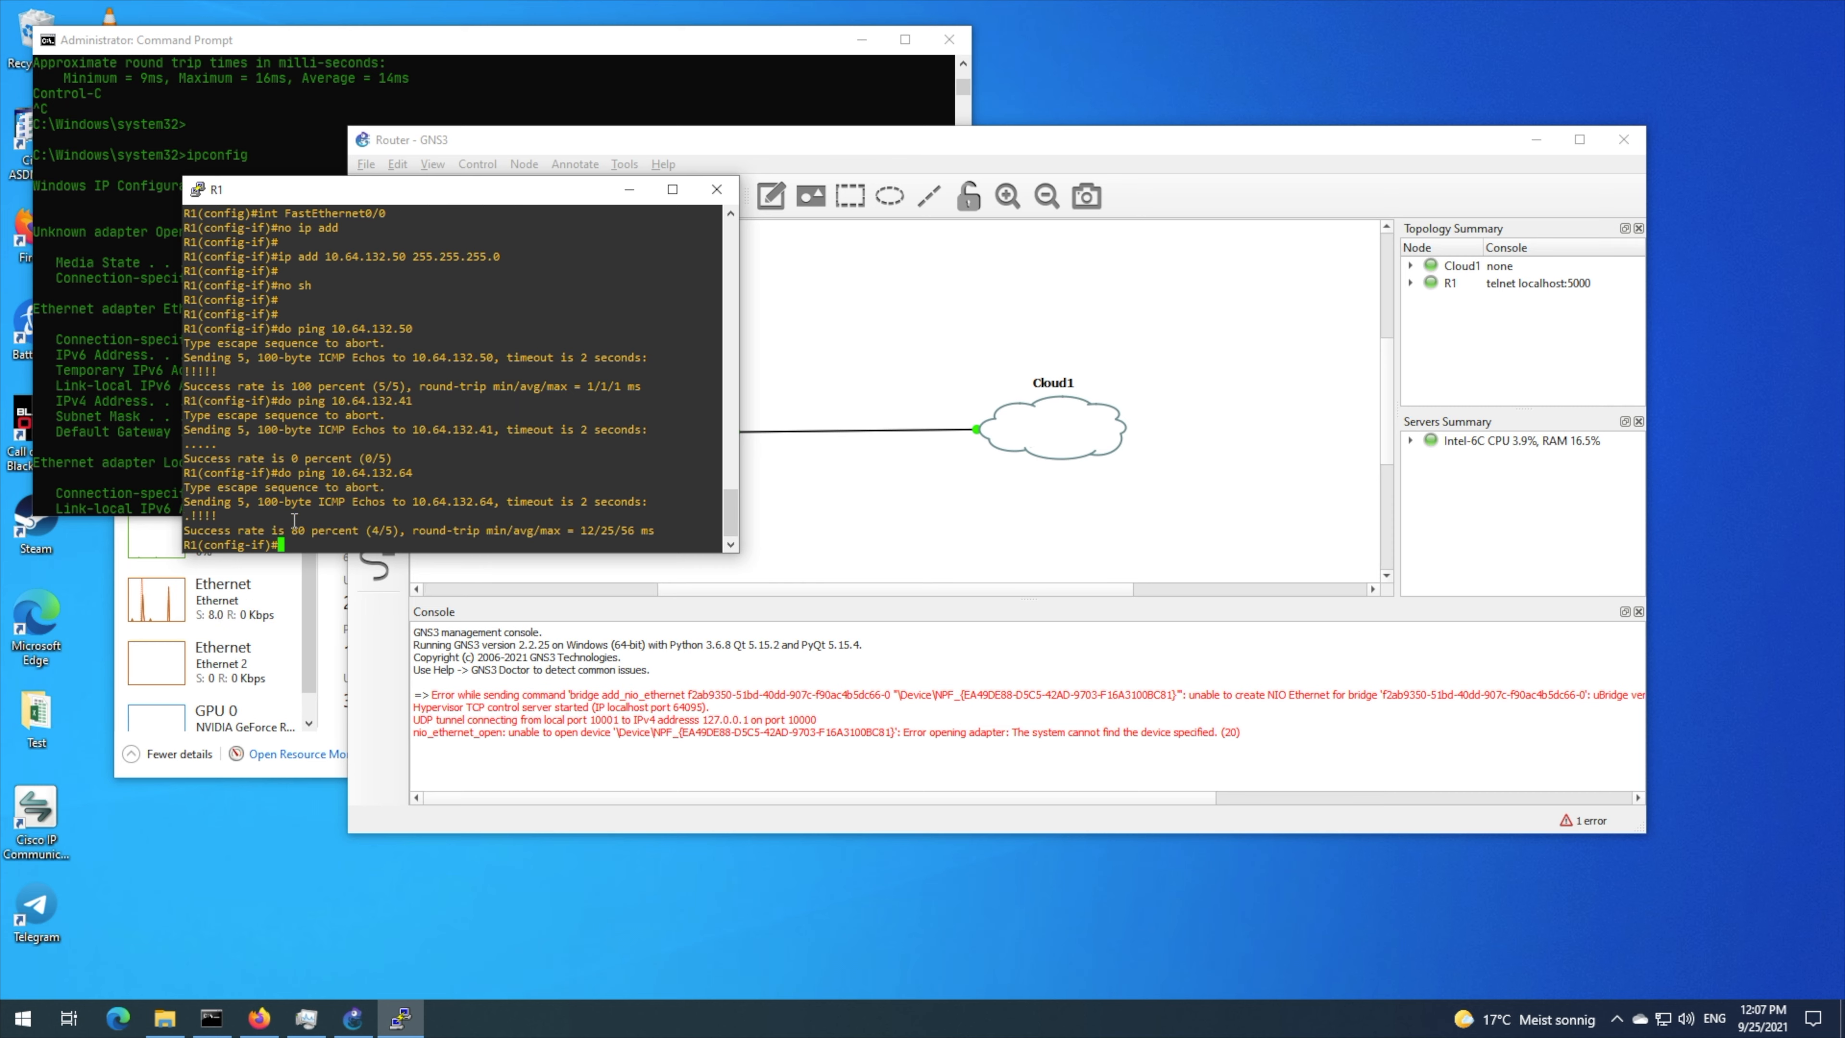
- Exit interface configuration and add a default route on R1 with ip route 0.0.0.0 0.0.0.0 10.64.132.64
{"action": "type", "text": "exit"}
{"action": "key", "text": "Return"}
{"action": "type", "text": "ip route"}
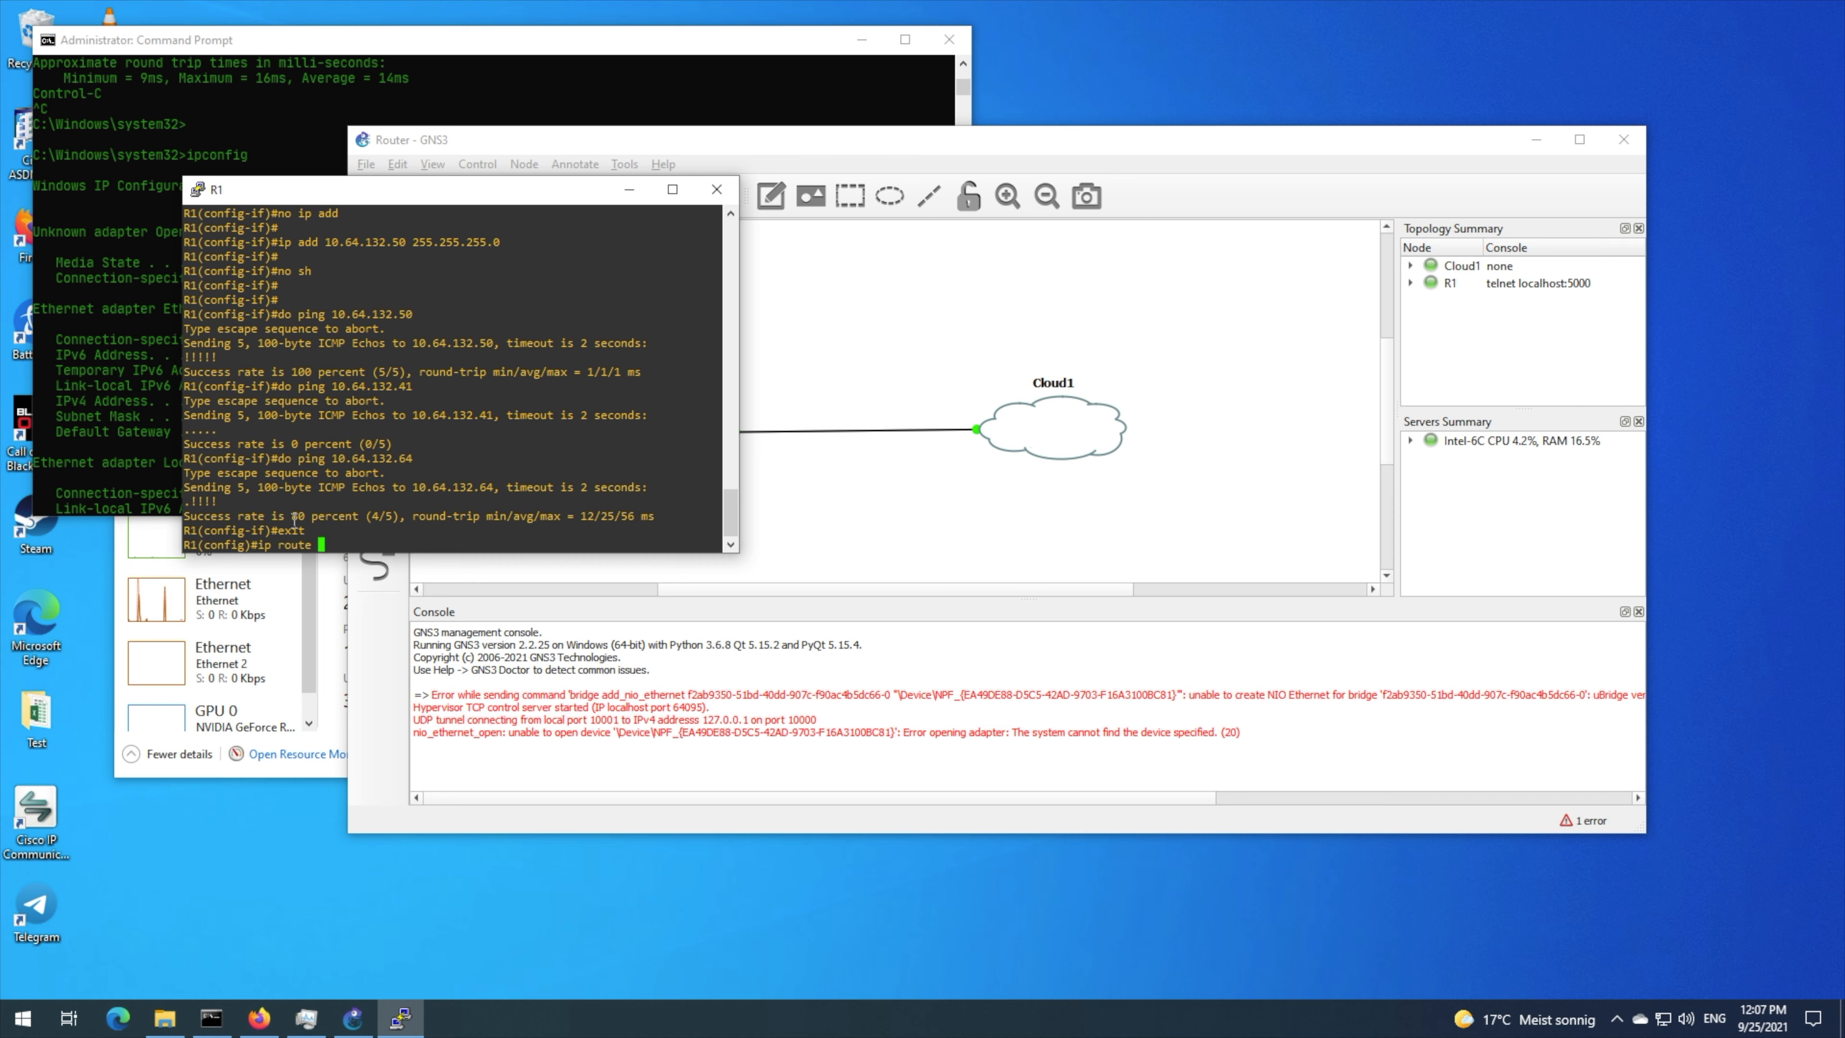
{"action": "double_click", "coordinate": [365, 458]}
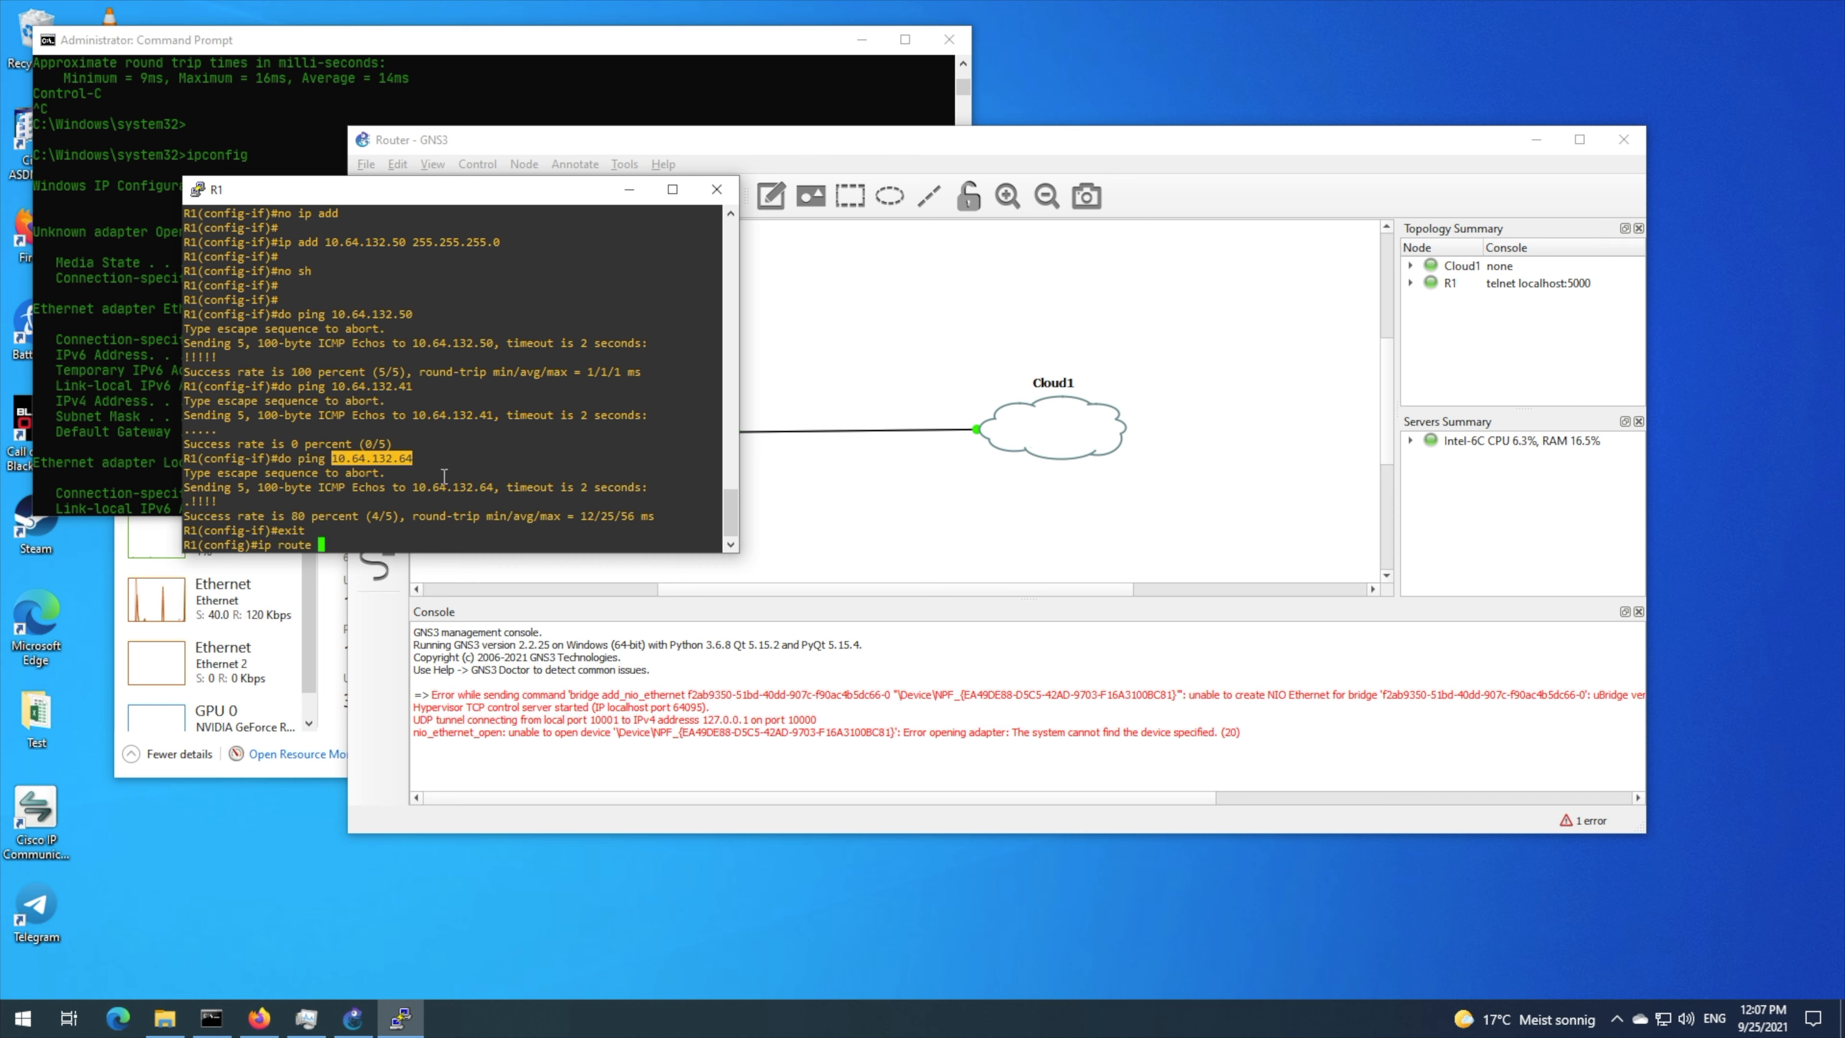
{"action": "type", "text": "0.0.0.0 0.0.0.0"}
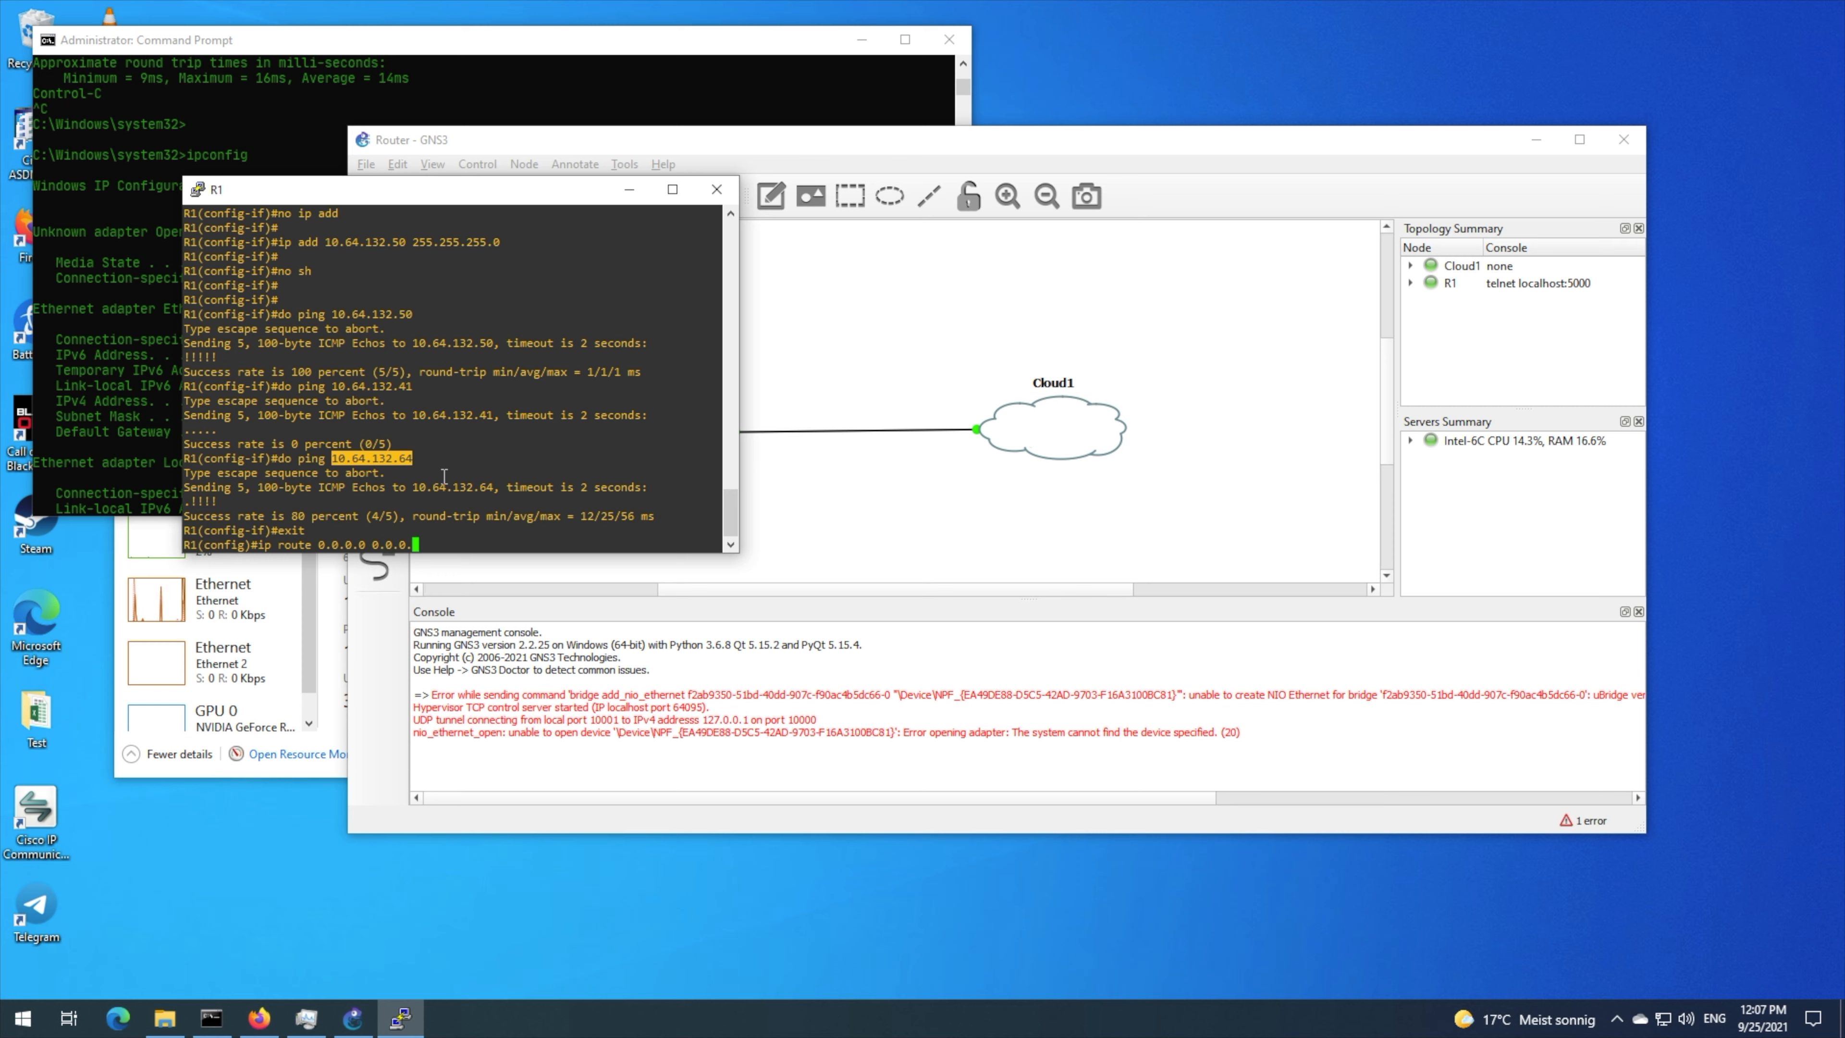
{"action": "right_click", "coordinate": [444, 476]}
{"action": "key", "text": "Return"}
{"action": "key", "text": "Return"}
{"action": "key", "text": "Return"}
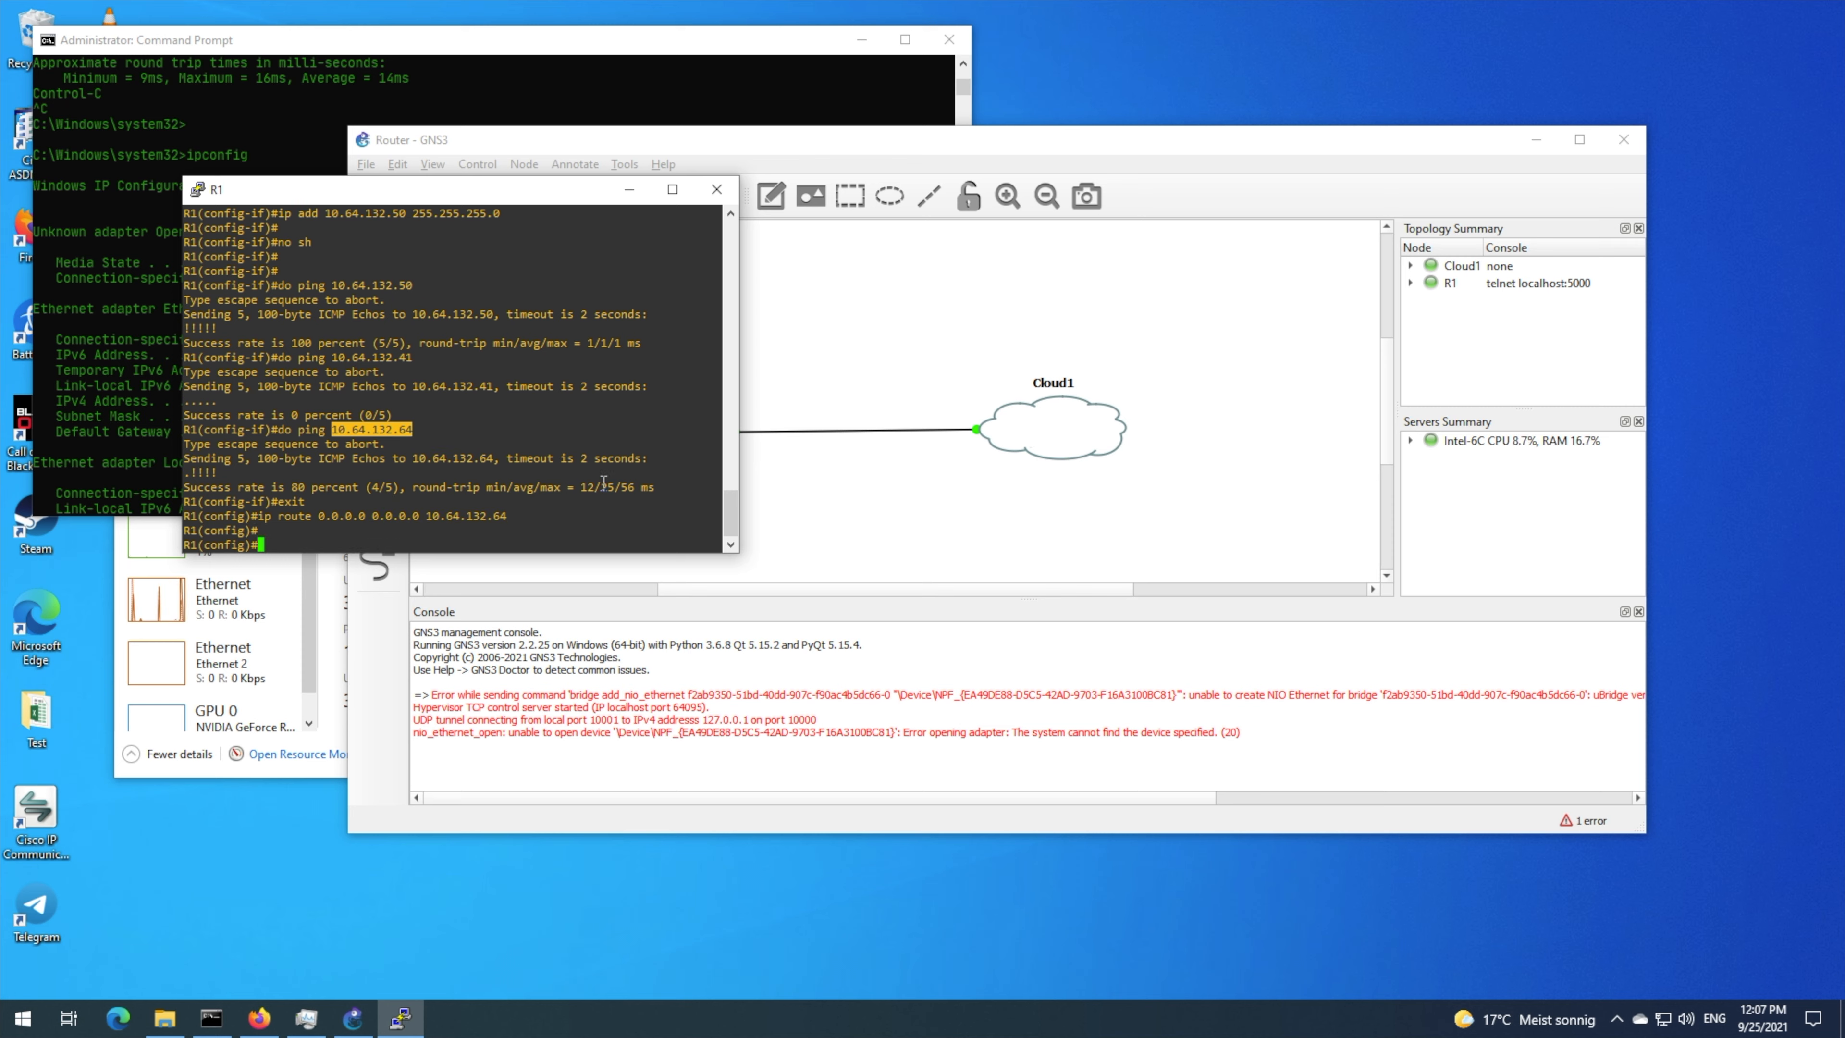
- Test R1's internet connectivity with do ping 4.2.2.2 and return to its console
{"action": "type", "text": "do ping 4.2.2.2"}
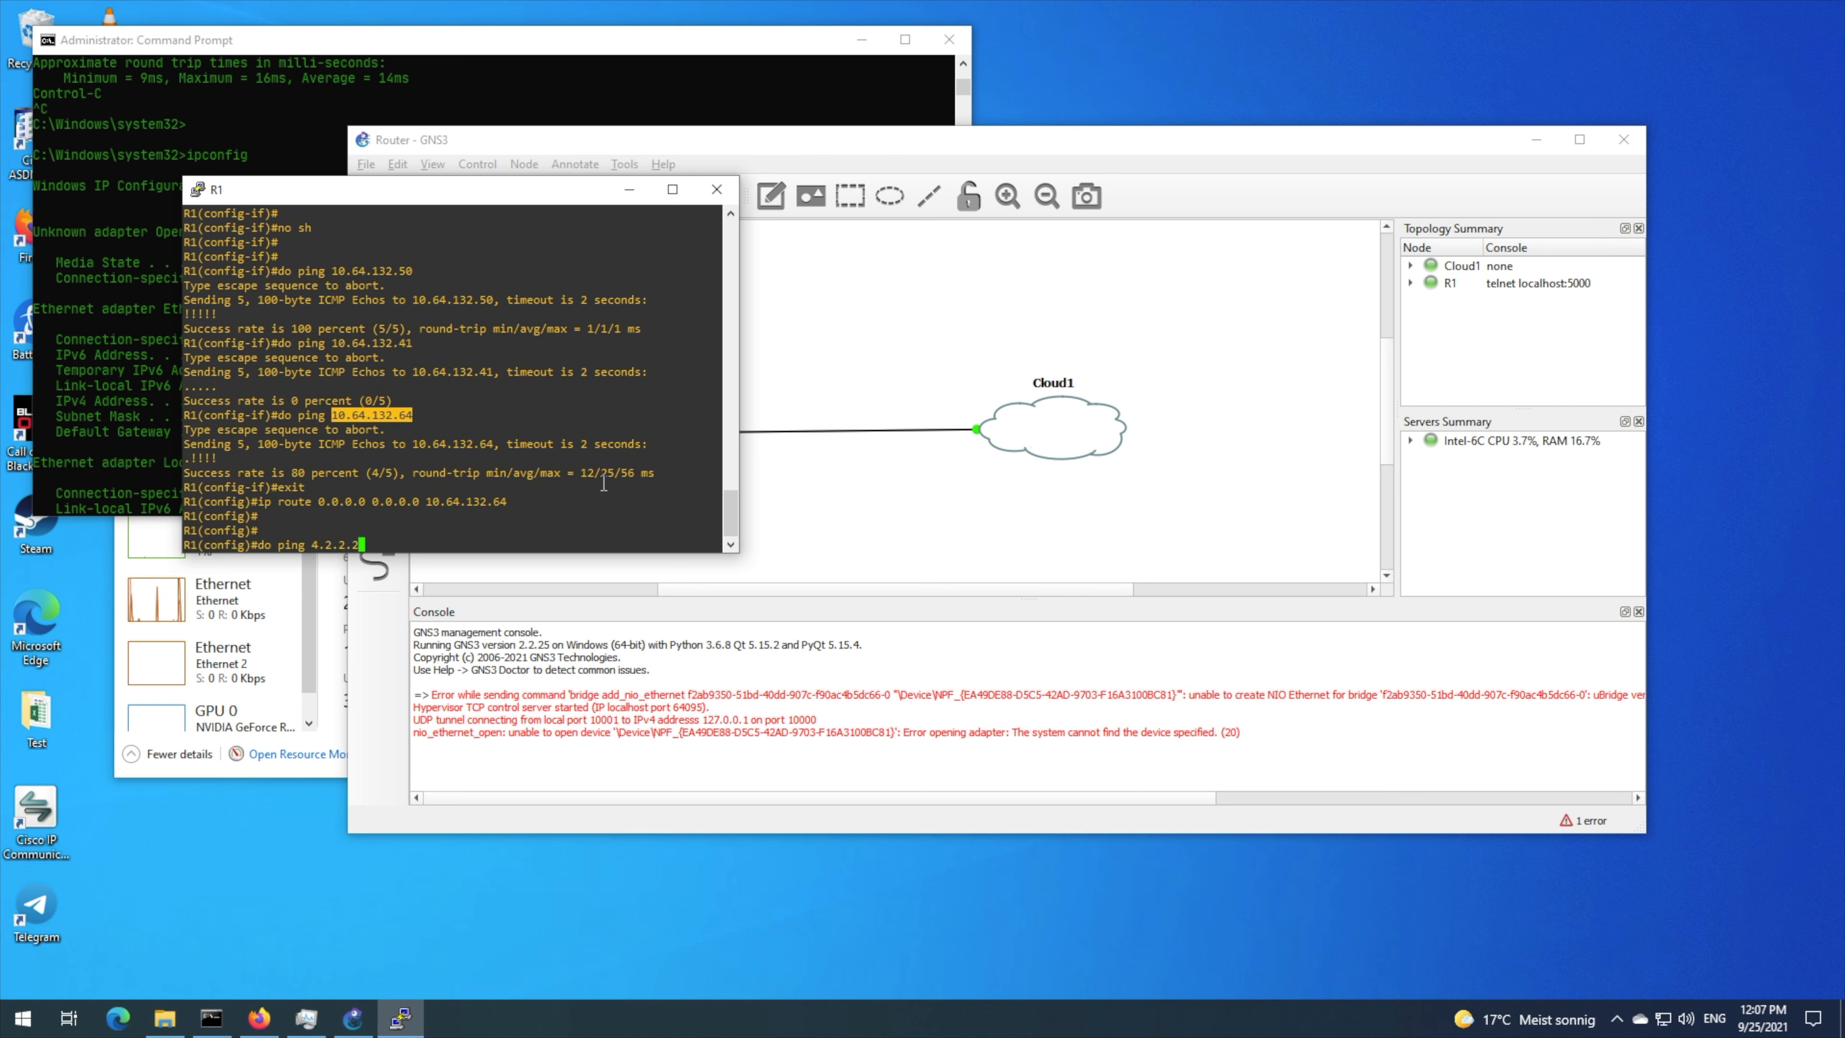
{"action": "key", "text": "Return"}
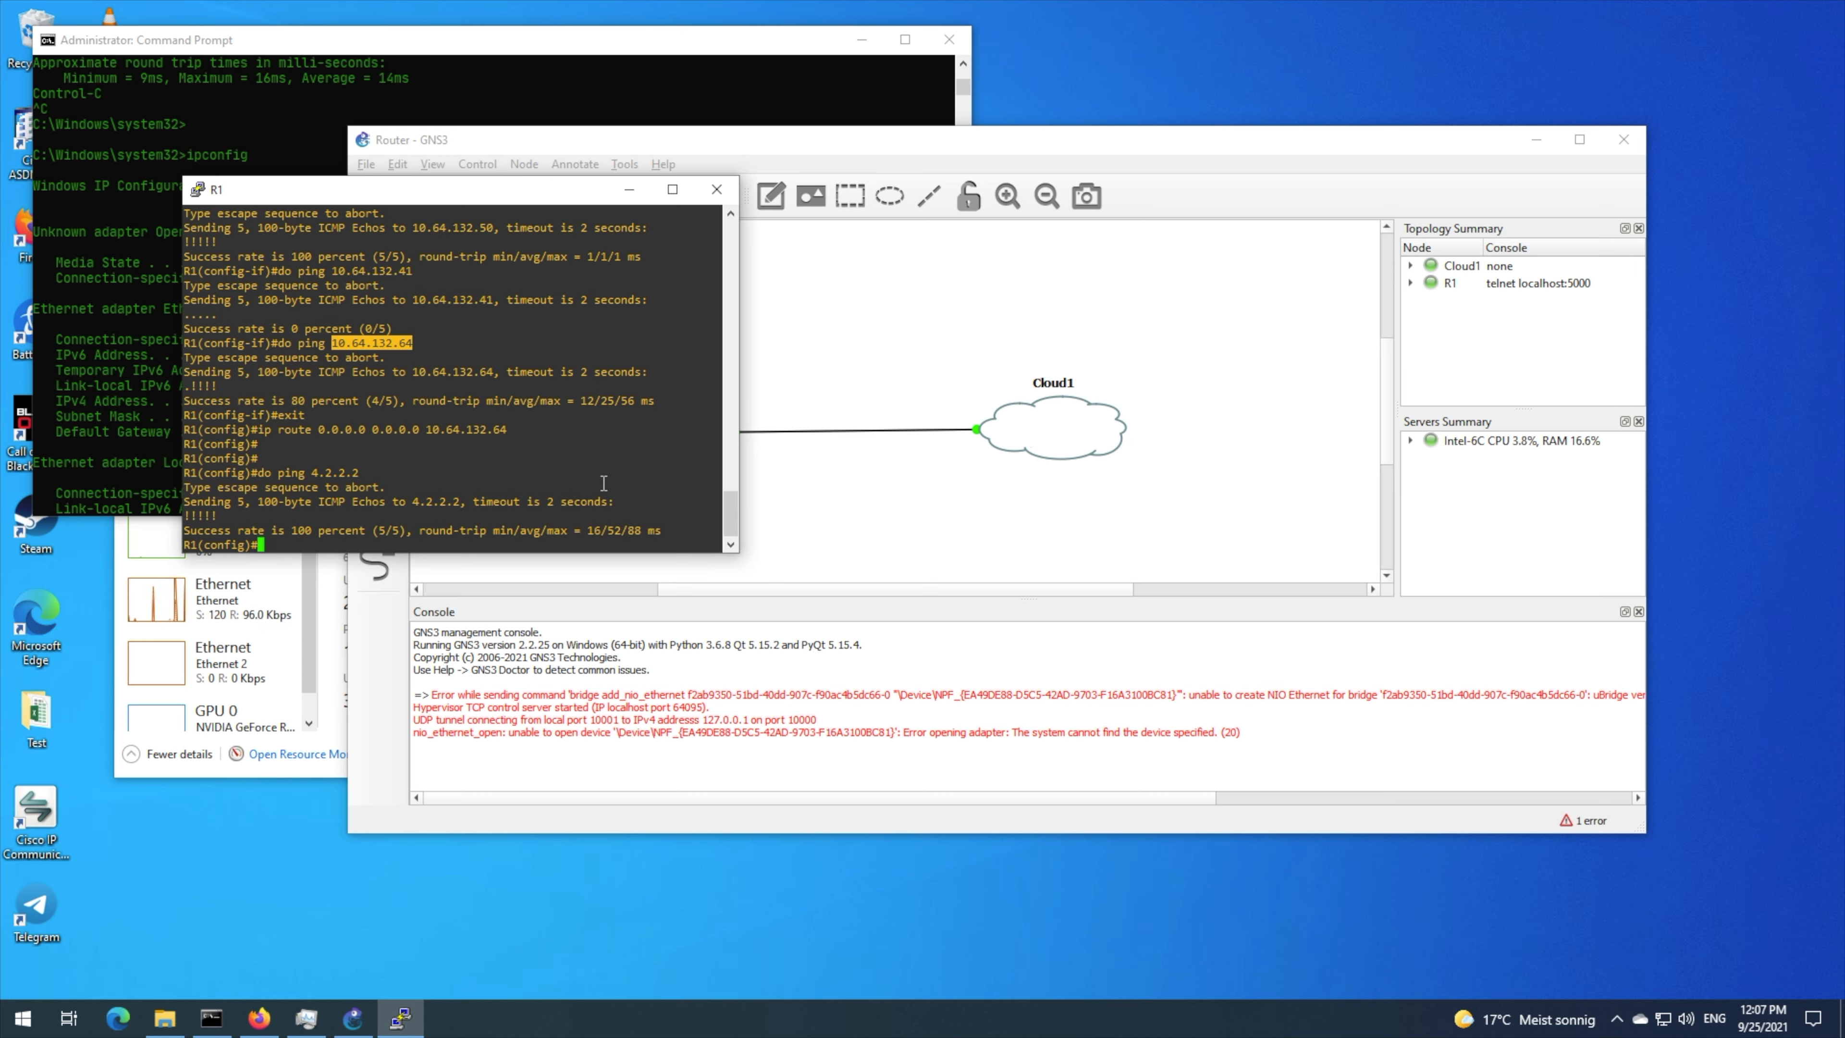
{"action": "left_click", "coordinate": [807, 391]}
{"action": "left_click", "coordinate": [309, 469]}
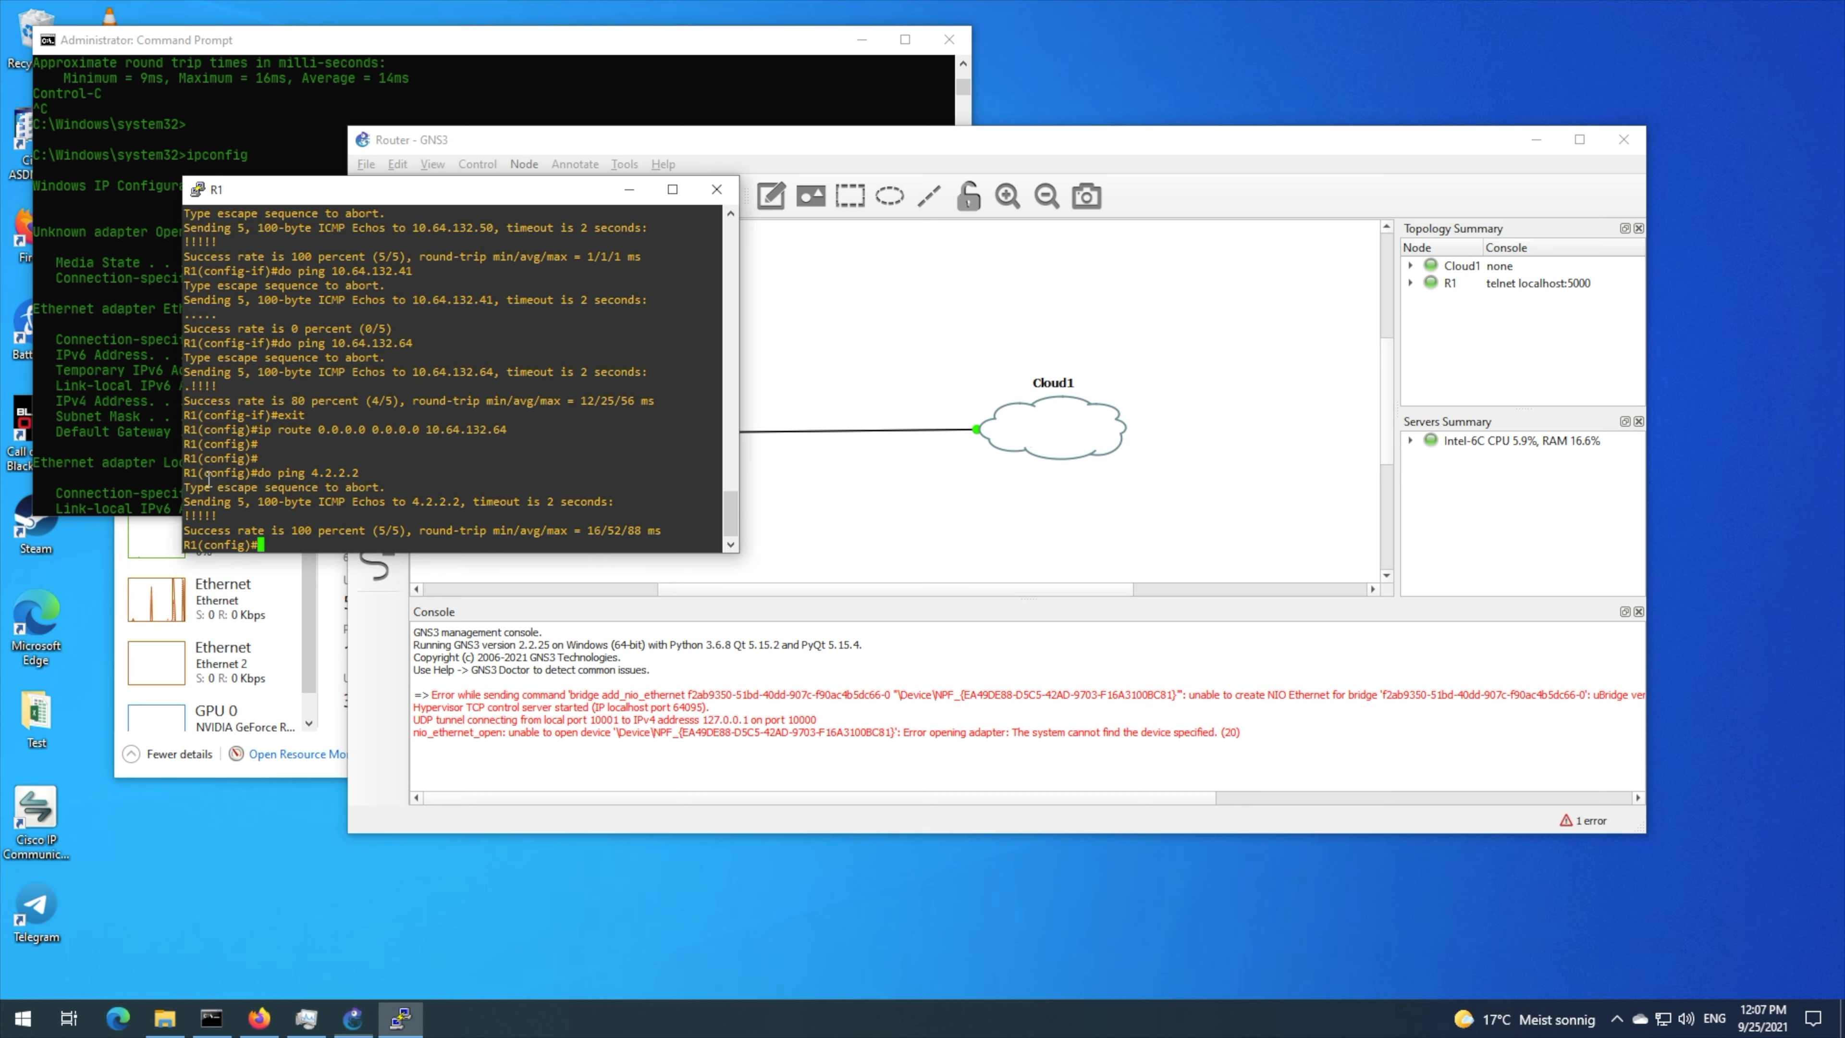